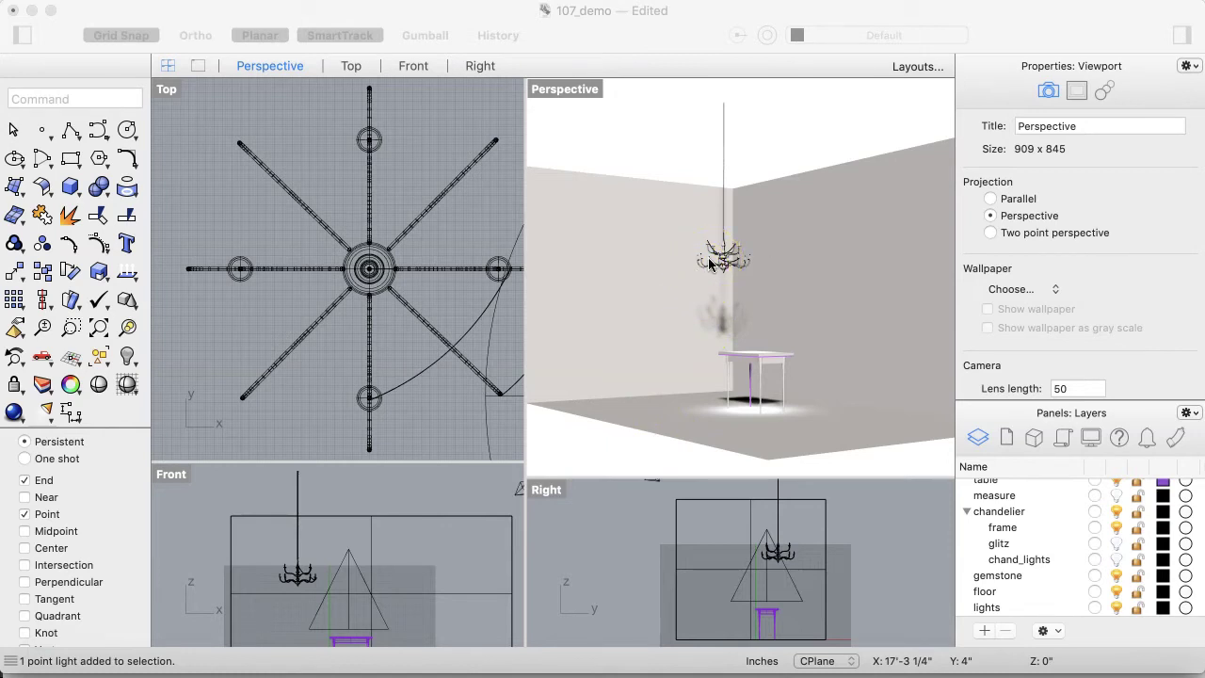
# - Make the chandelier's glitz sublayer visible in the room scene
pyautogui.moveTo(710, 264)
pyautogui.mouseDown()
pyautogui.moveTo(750, 242)
pyautogui.moveTo(753, 261)
pyautogui.moveTo(705, 270)
pyautogui.moveTo(764, 279)
pyautogui.moveTo(721, 311)
pyautogui.moveTo(729, 333)
pyautogui.moveTo(729, 260)
pyautogui.mouseUp()
pyautogui.click(693, 141)
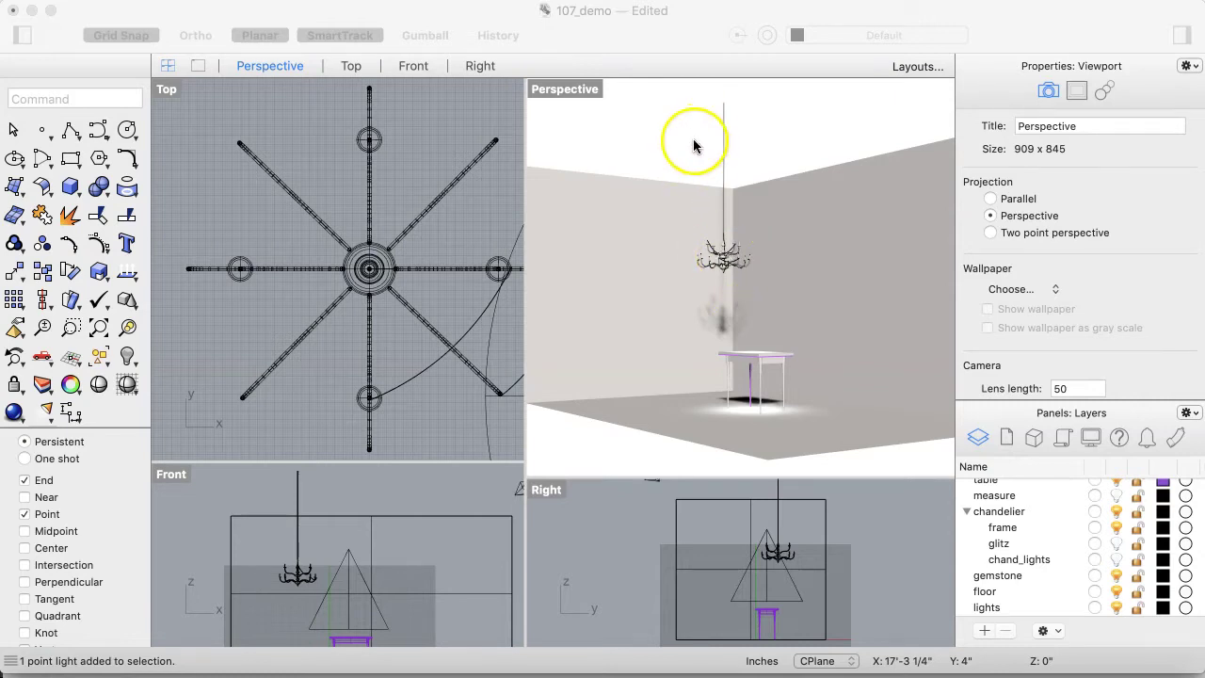
pyautogui.moveTo(706, 260); pyautogui.dragTo(737, 256)
pyautogui.scroll(10, 737, 256)
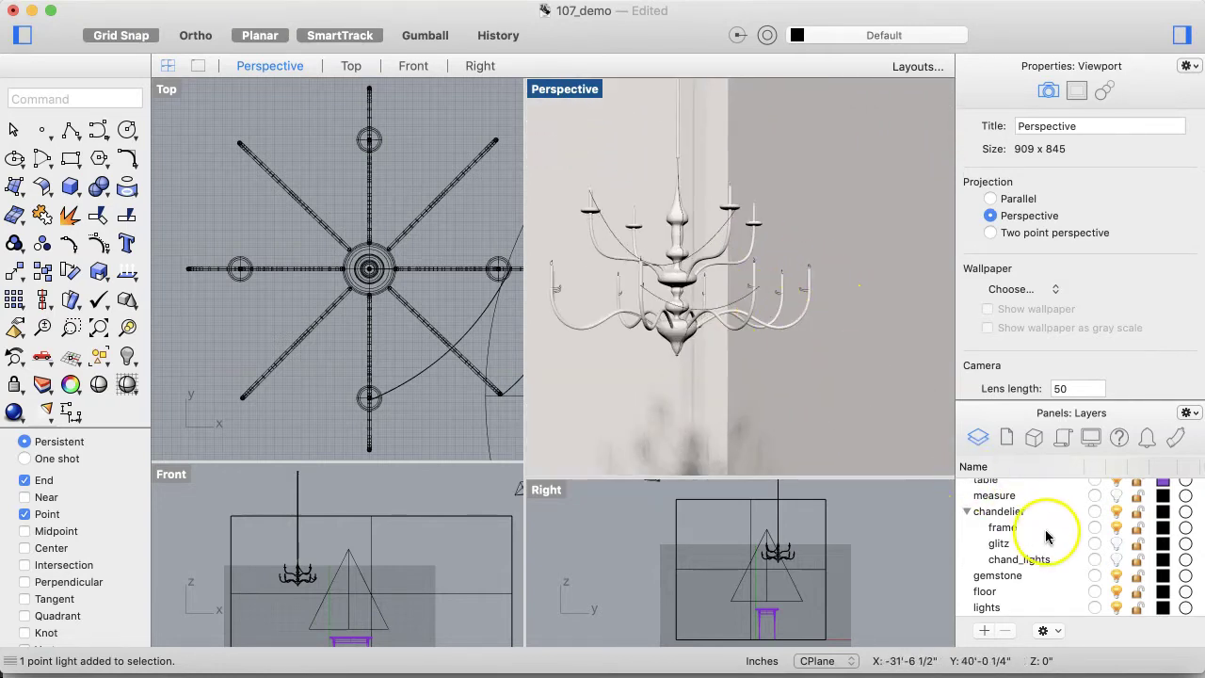
pyautogui.click(1117, 544)
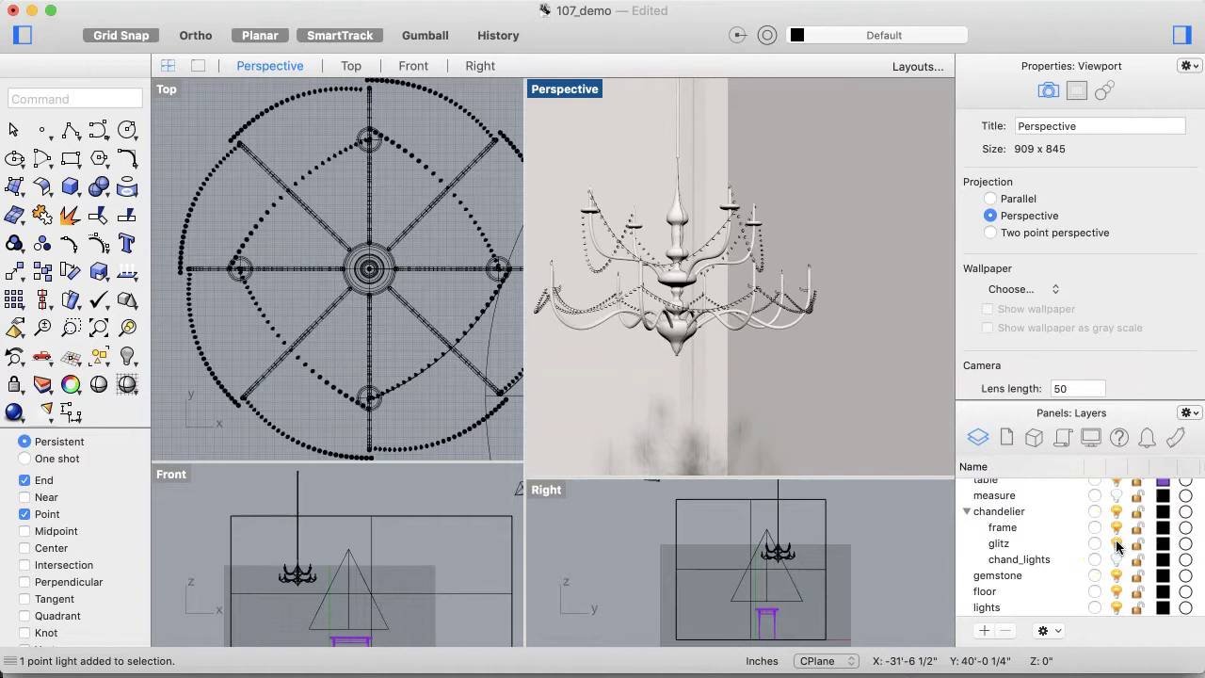
pyautogui.click(904, 570)
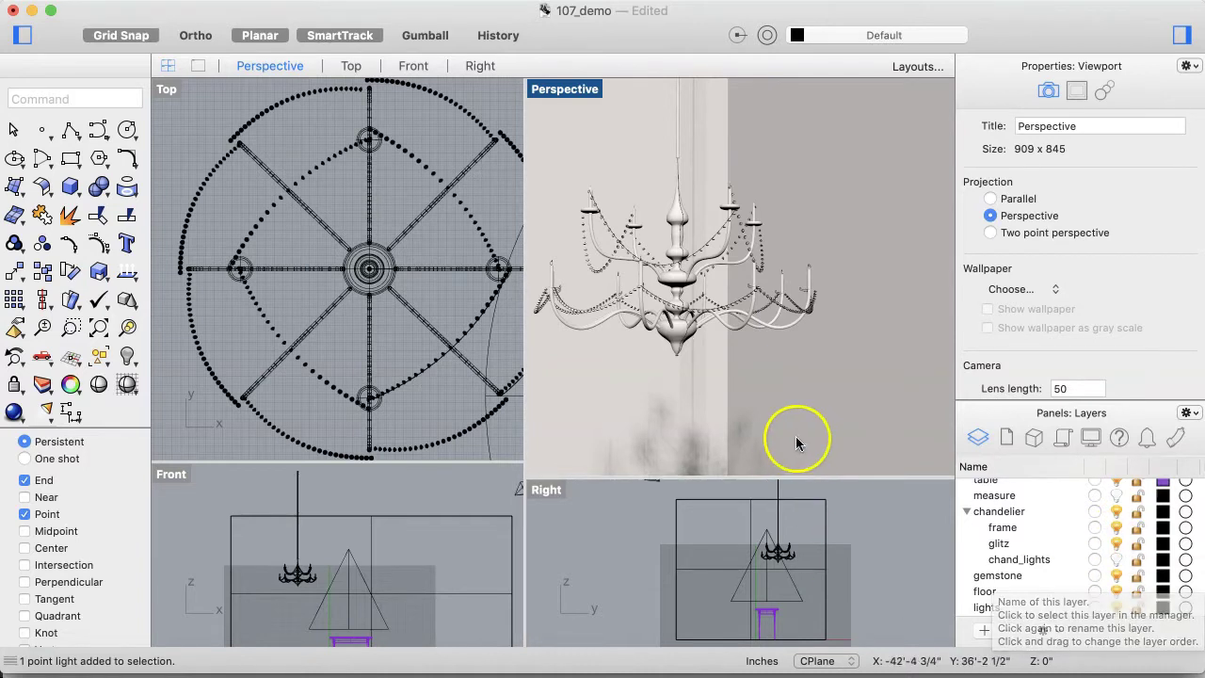
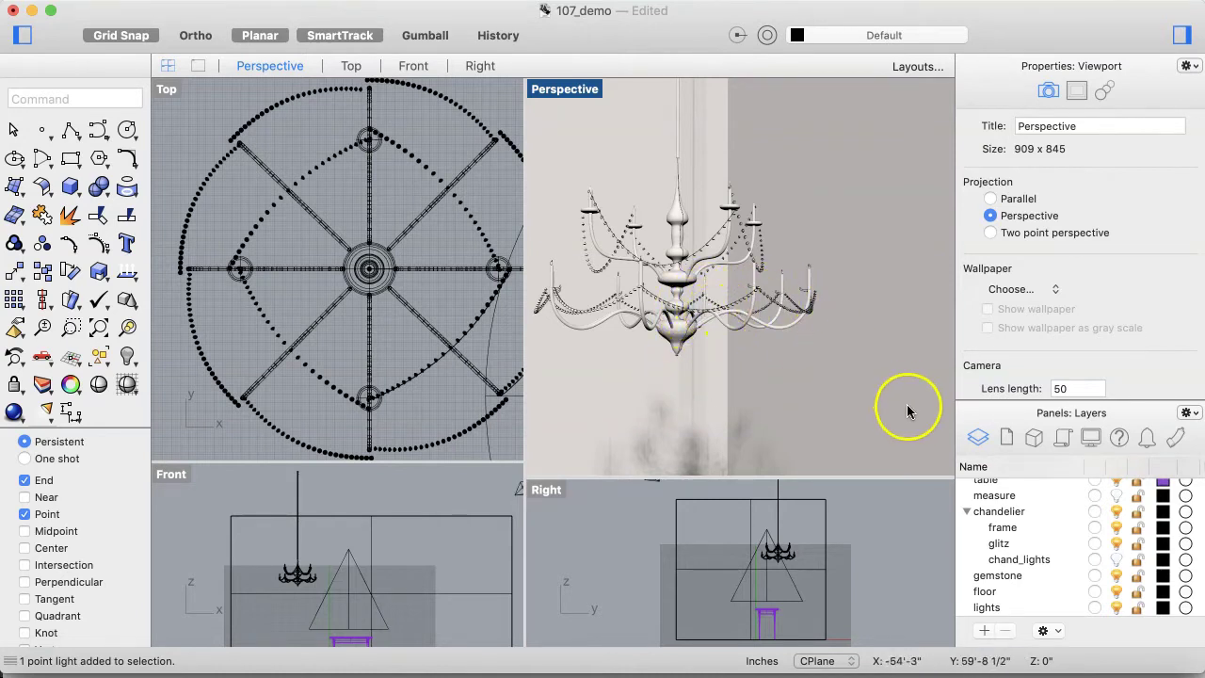
# - Turn on the chand_lights sublayer and examine the lighting it casts on the walls in the Perspective view
pyautogui.click(1116, 559)
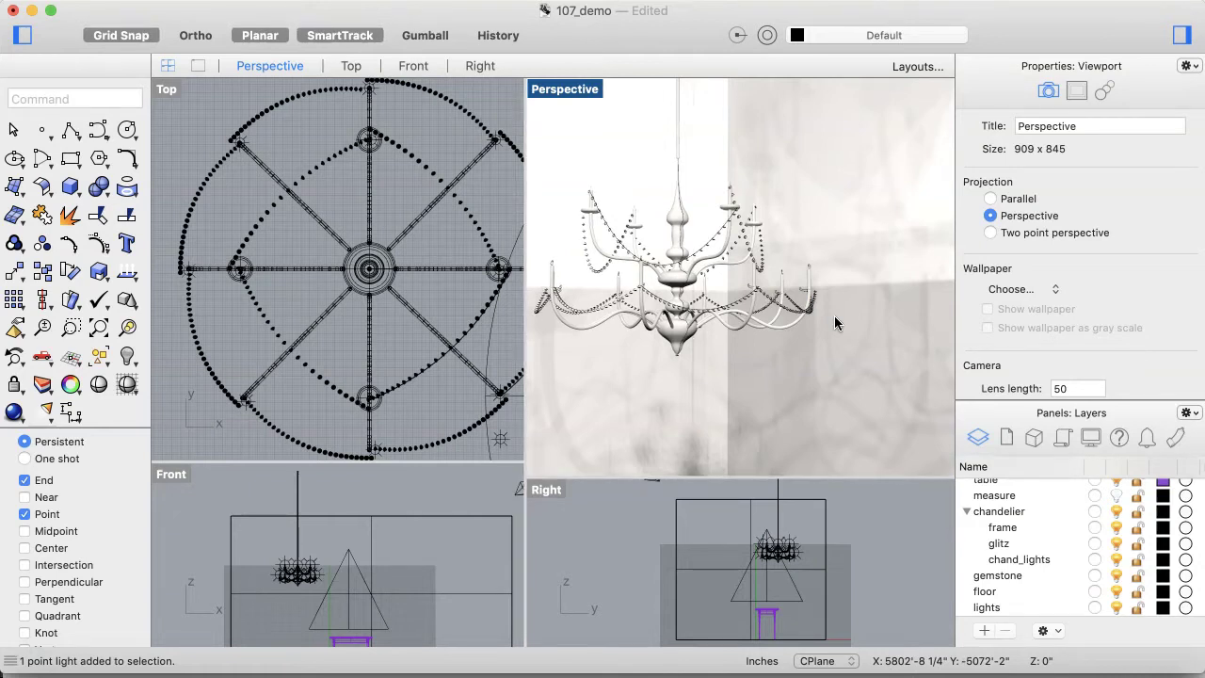
pyautogui.scroll(5, 835, 323)
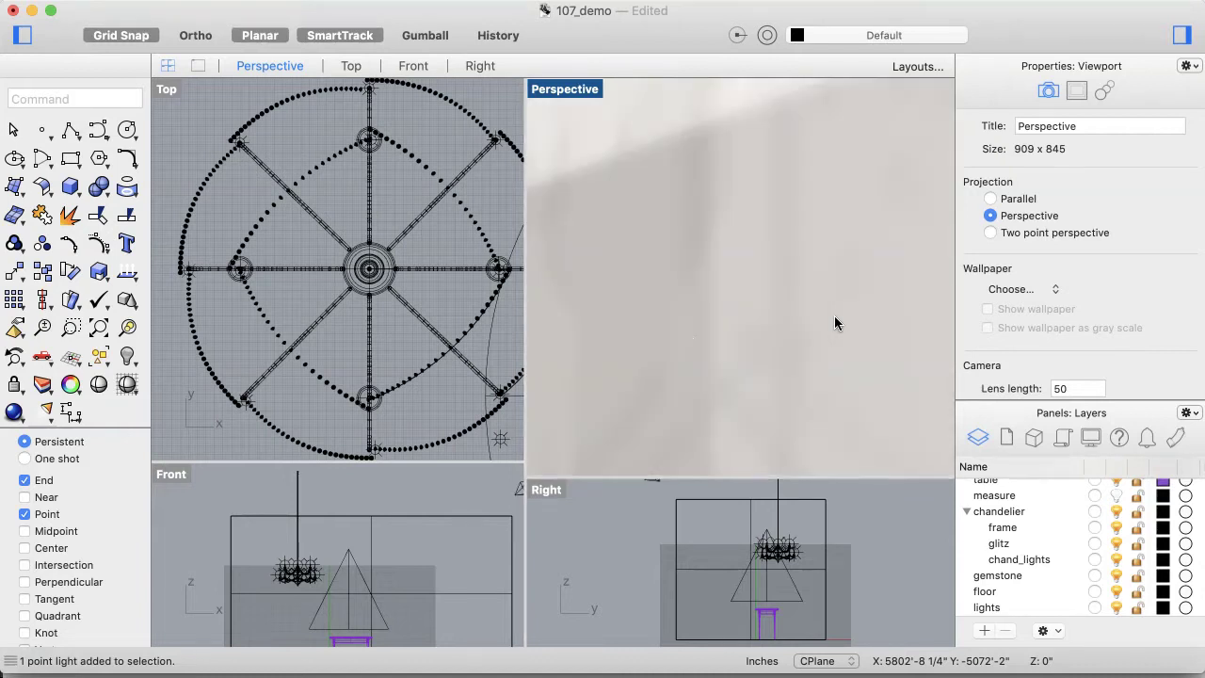
pyautogui.scroll(2, 834, 323)
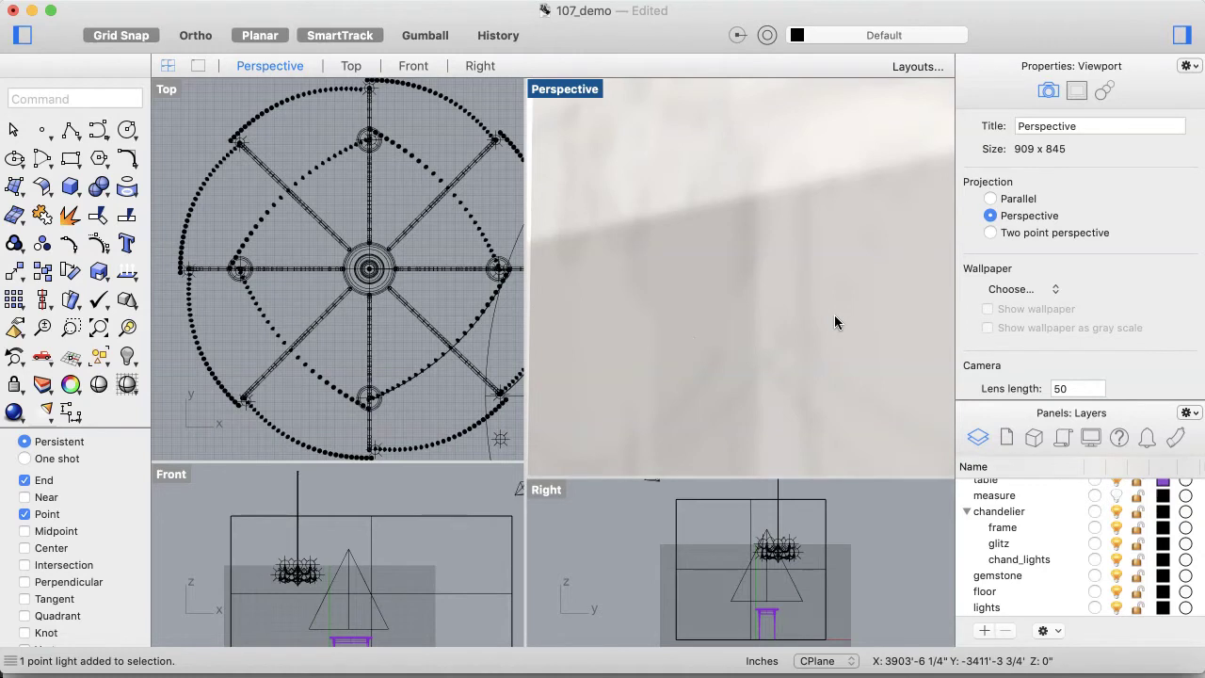
pyautogui.moveTo(766, 311)
pyautogui.mouseDown()
pyautogui.moveTo(775, 280)
pyautogui.moveTo(731, 332)
pyautogui.mouseUp()
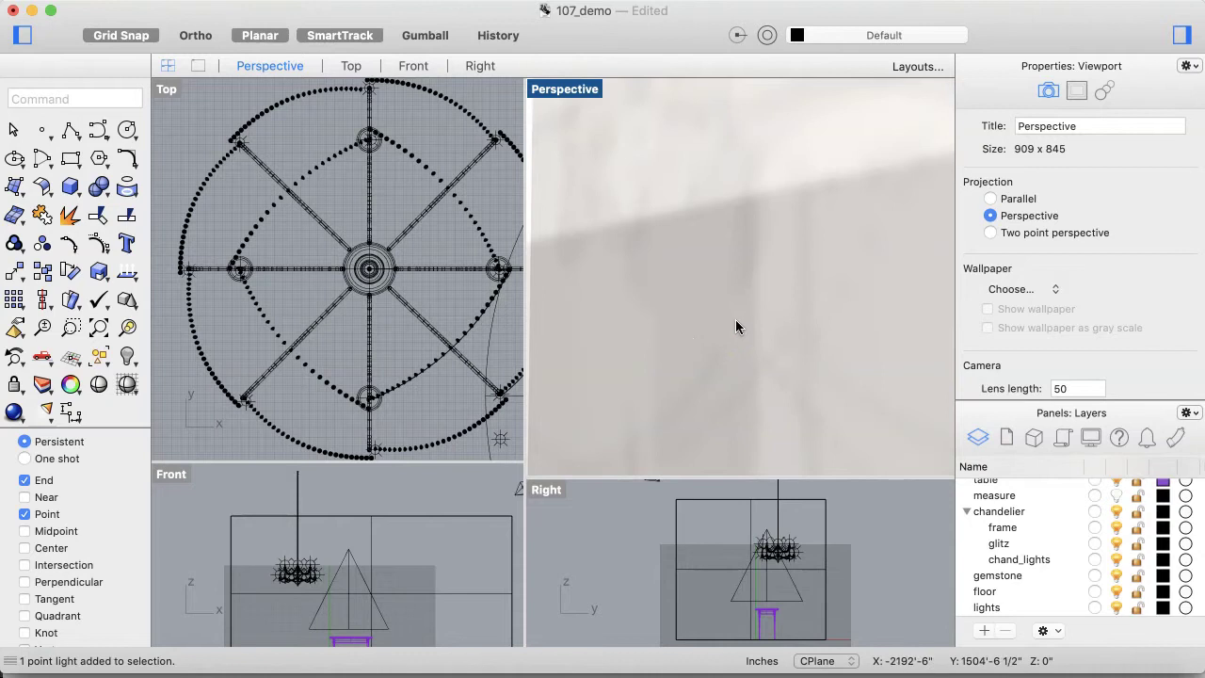
pyautogui.moveTo(748, 339)
pyautogui.mouseDown()
pyautogui.moveTo(759, 390)
pyautogui.moveTo(742, 379)
pyautogui.mouseUp()
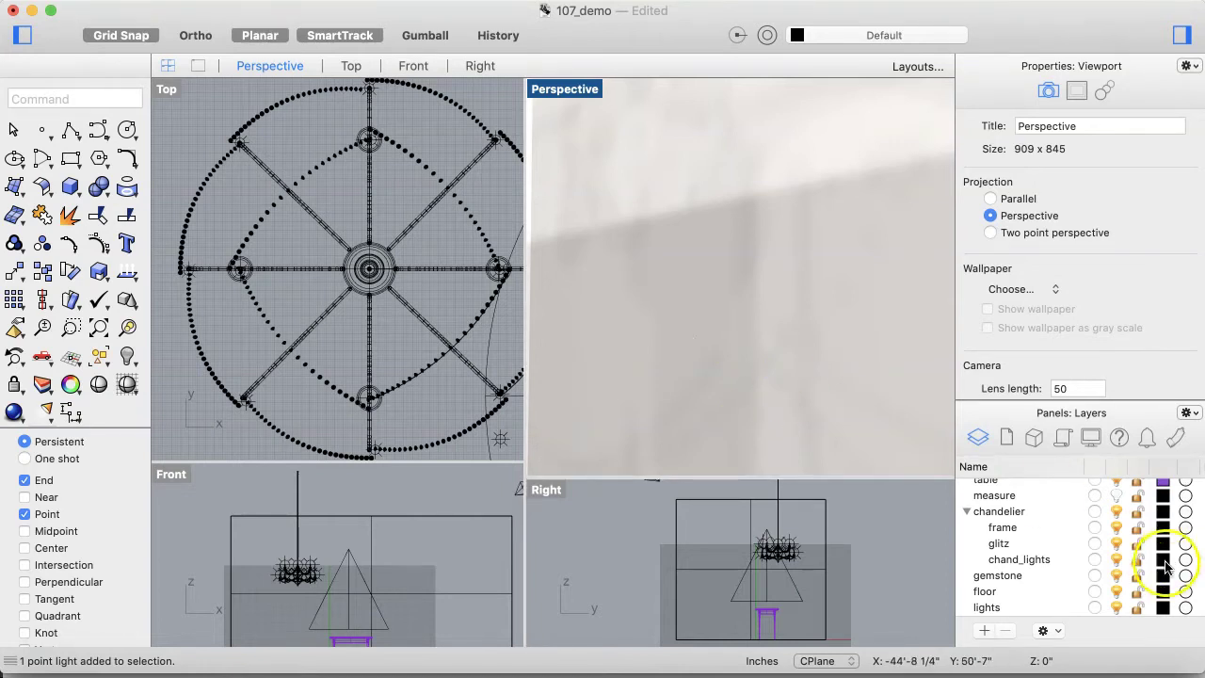
# - Hide the chand_lights and glitz sublayers and bring the chandelier back into view
pyautogui.click(1118, 560)
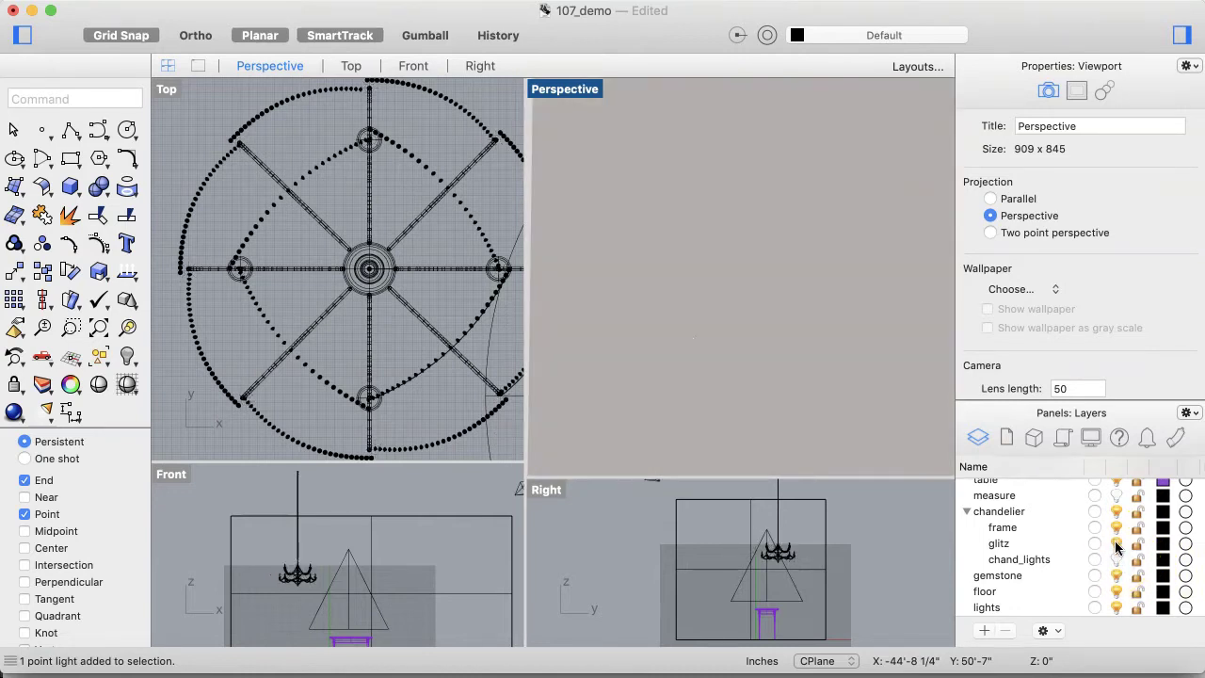
pyautogui.click(1116, 543)
pyautogui.click(814, 424)
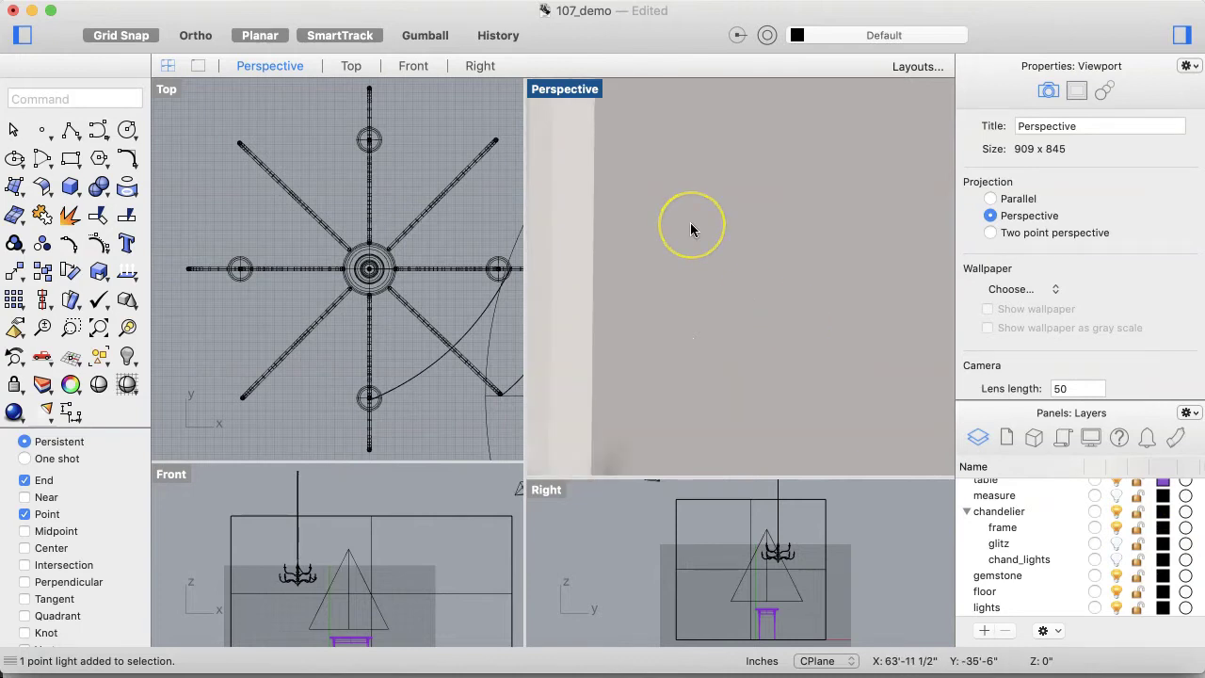
pyautogui.hscroll(-10, 690, 222)
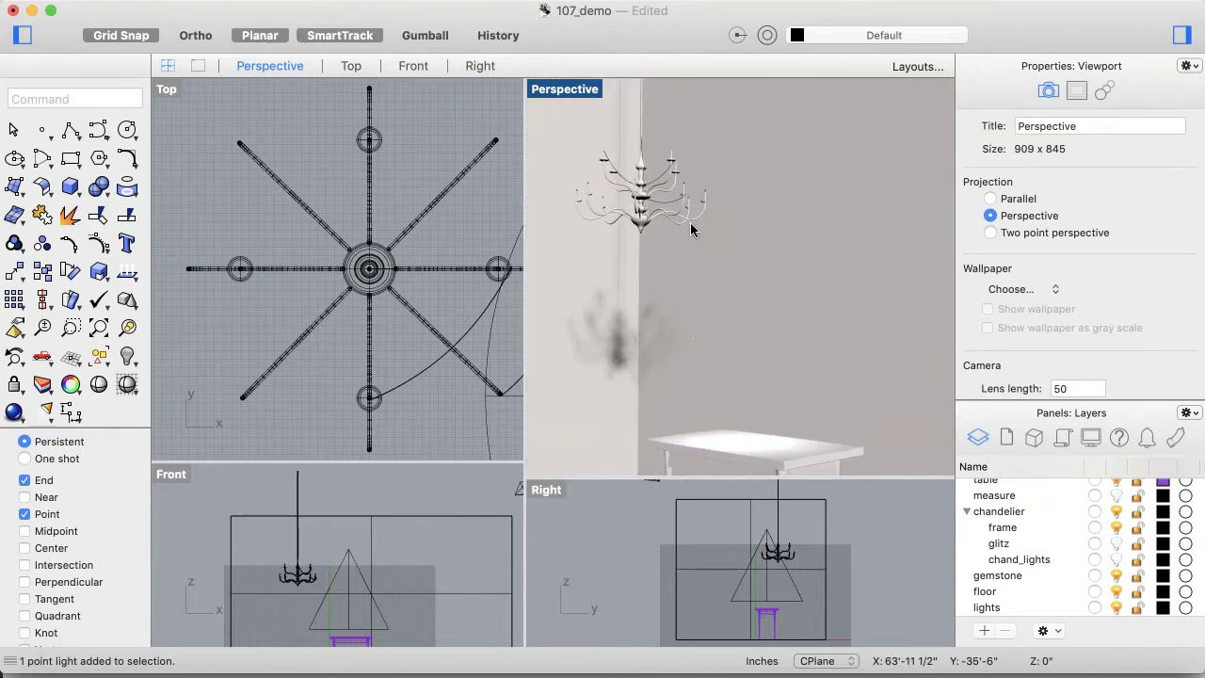
pyautogui.hscroll(-10, 692, 229)
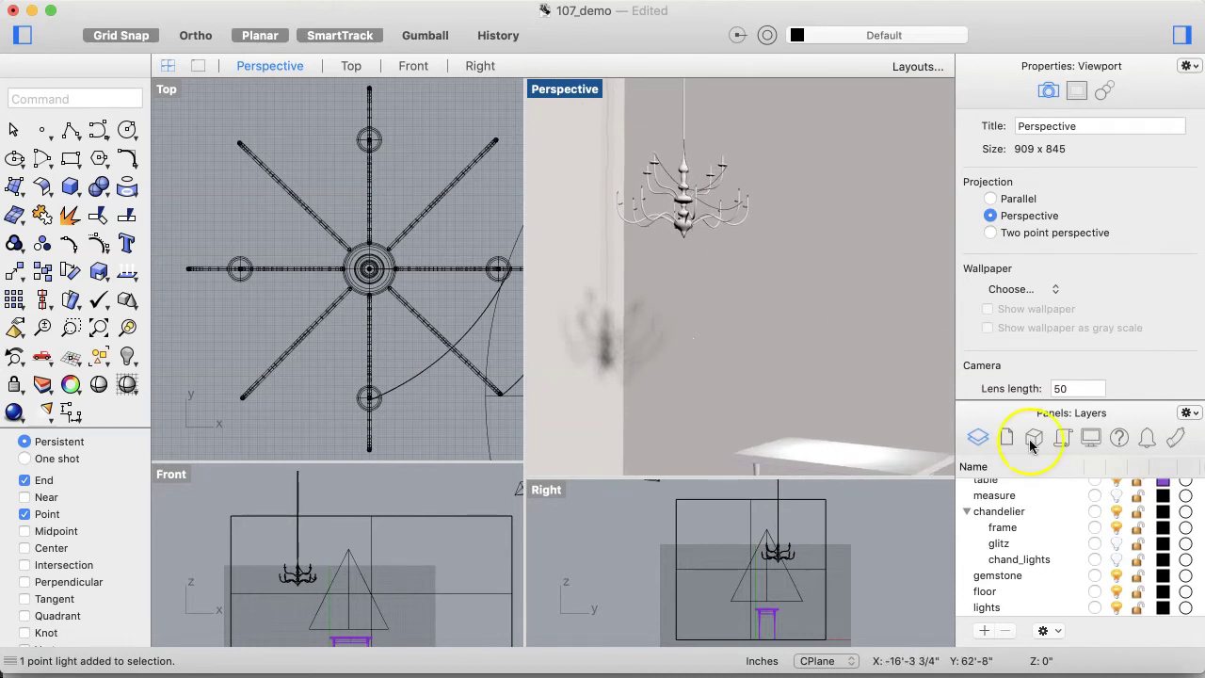
# - Make both the chand_lights and glitz sublayers of the chandelier visible
pyautogui.click(1116, 559)
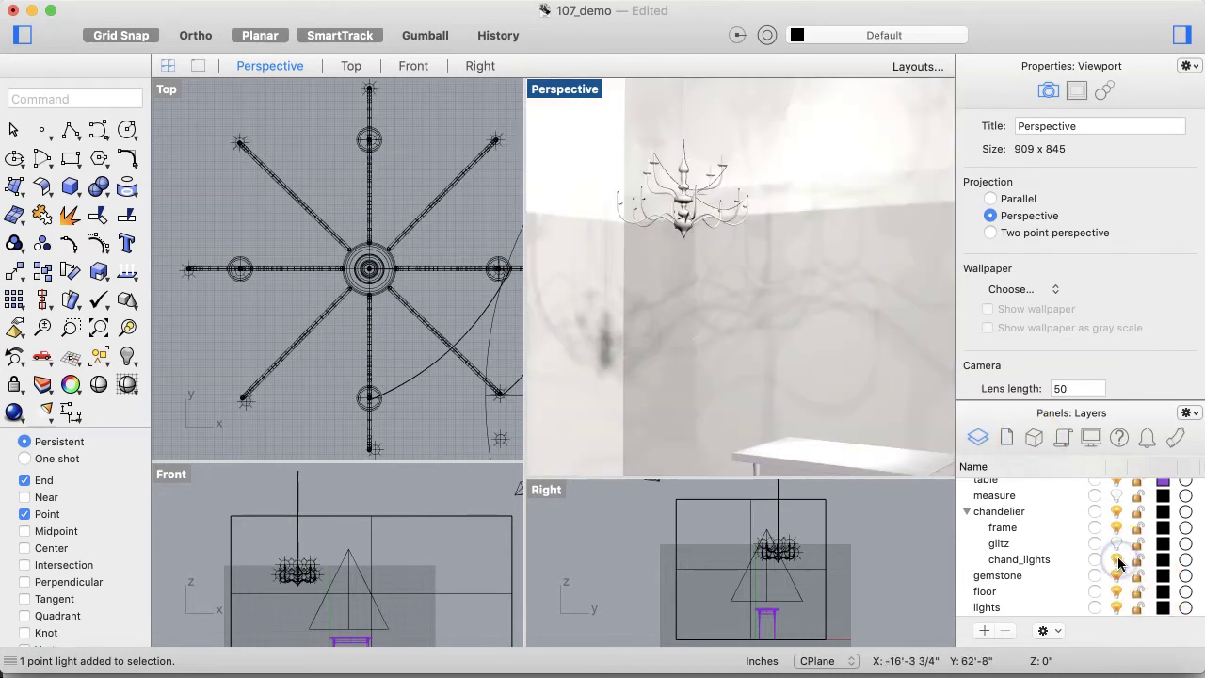
pyautogui.click(1116, 543)
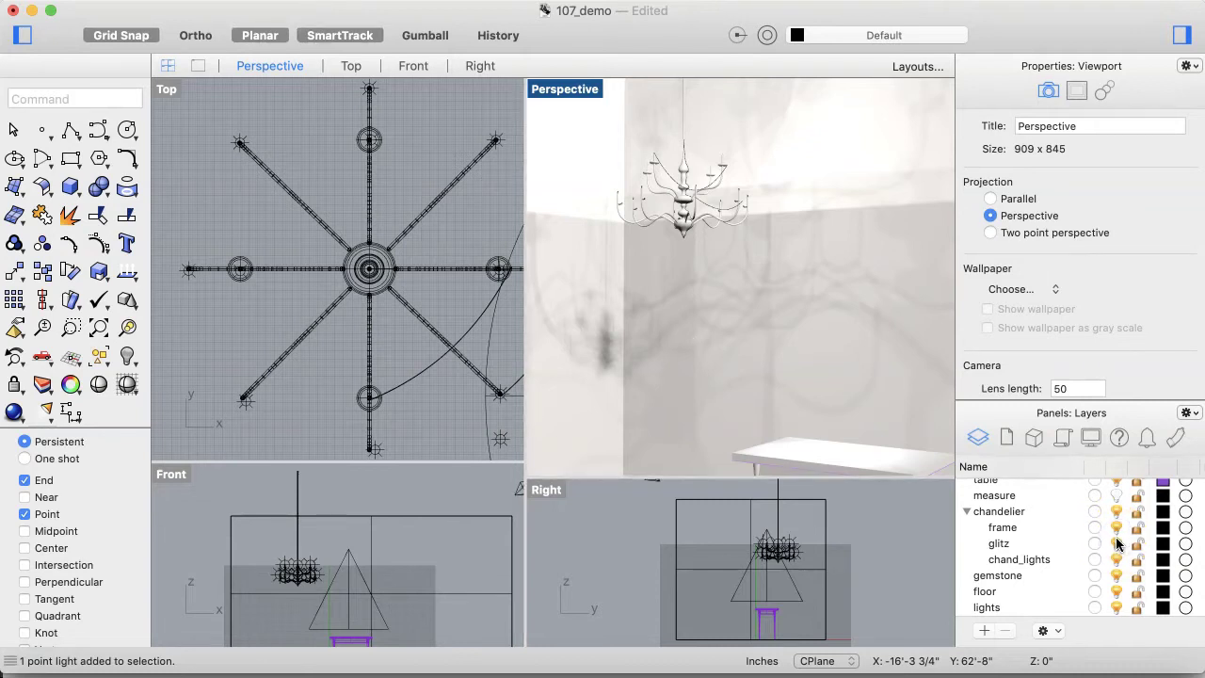
pyautogui.click(1117, 543)
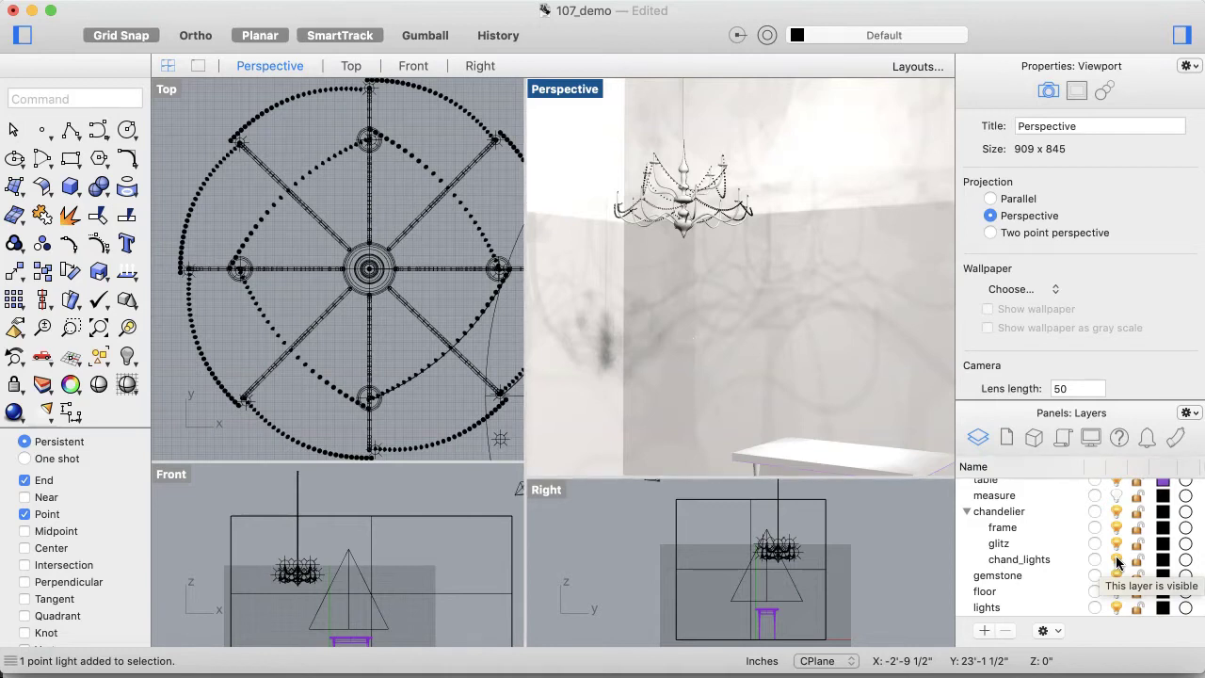
# - Turn off the chand_lights and glitz sublayers, leaving only the chandelier's frame sublayer on
pyautogui.click(1116, 562)
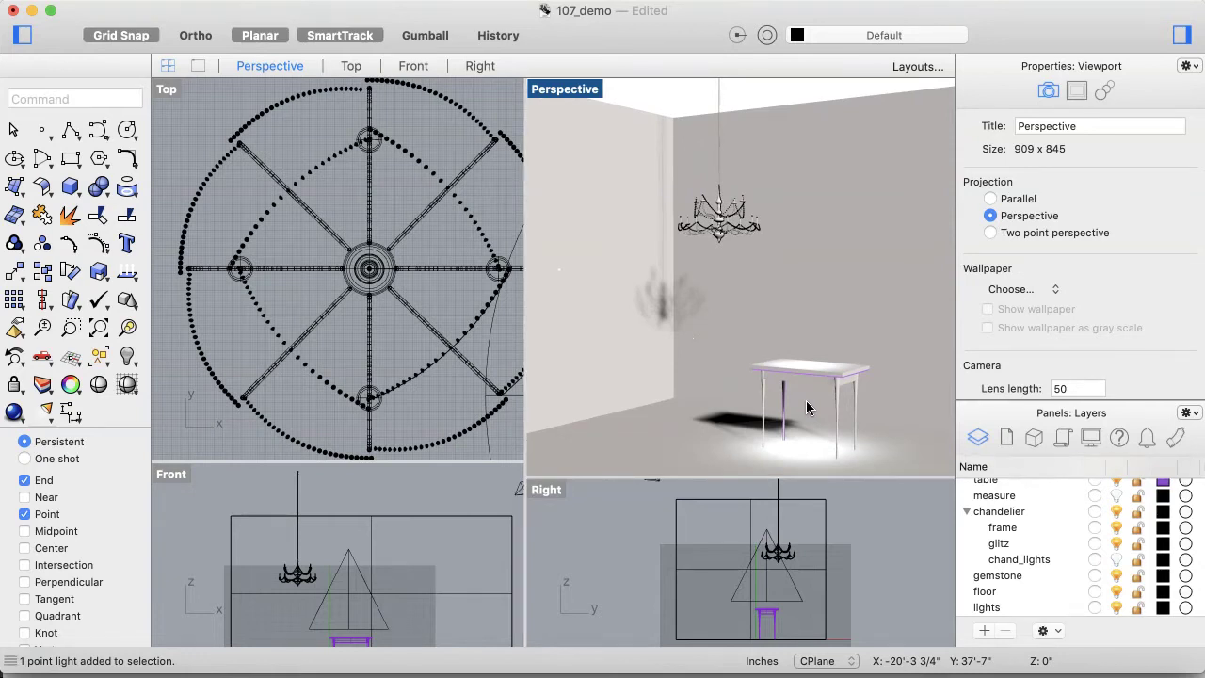
pyautogui.moveTo(819, 419)
pyautogui.mouseDown()
pyautogui.moveTo(797, 400)
pyautogui.moveTo(786, 445)
pyautogui.mouseUp()
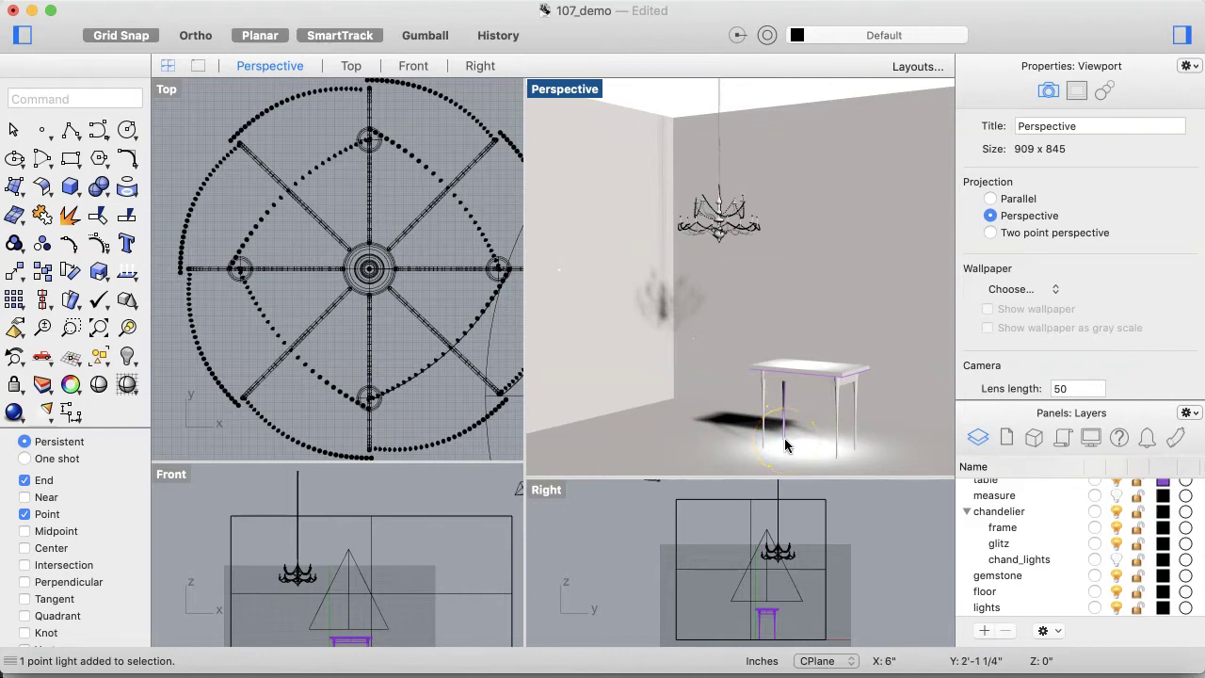
pyautogui.click(797, 440)
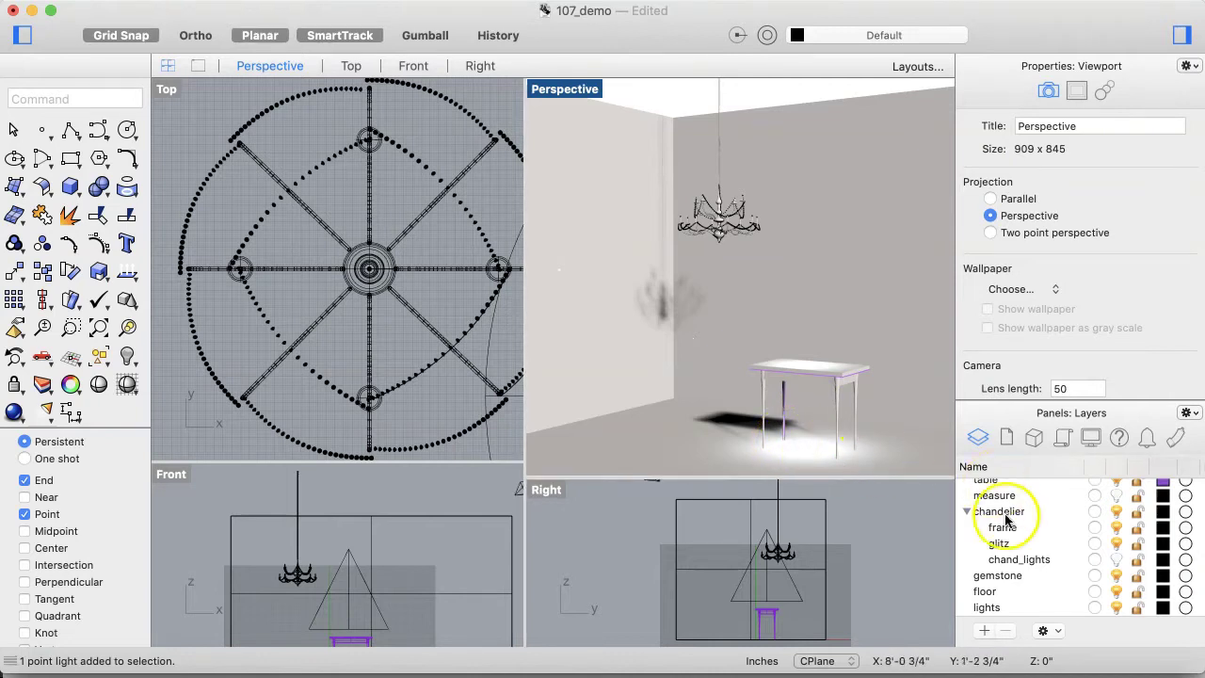
pyautogui.click(764, 376)
pyautogui.moveTo(764, 376); pyautogui.dragTo(747, 299)
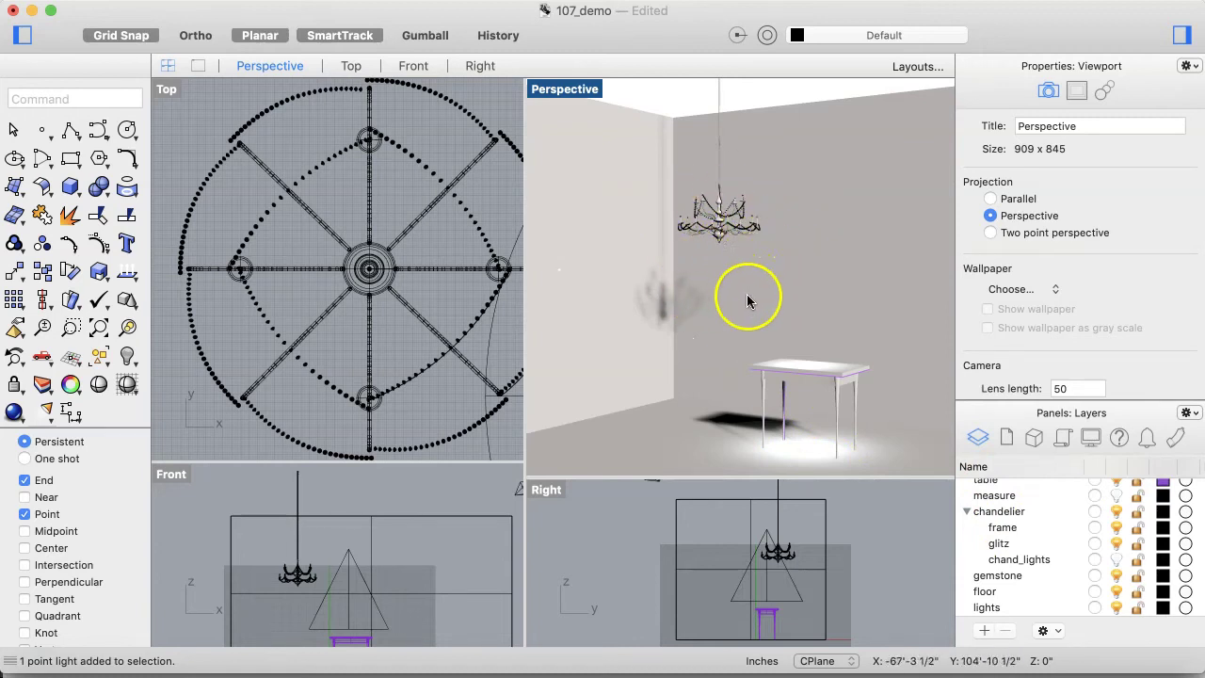
pyautogui.click(1117, 545)
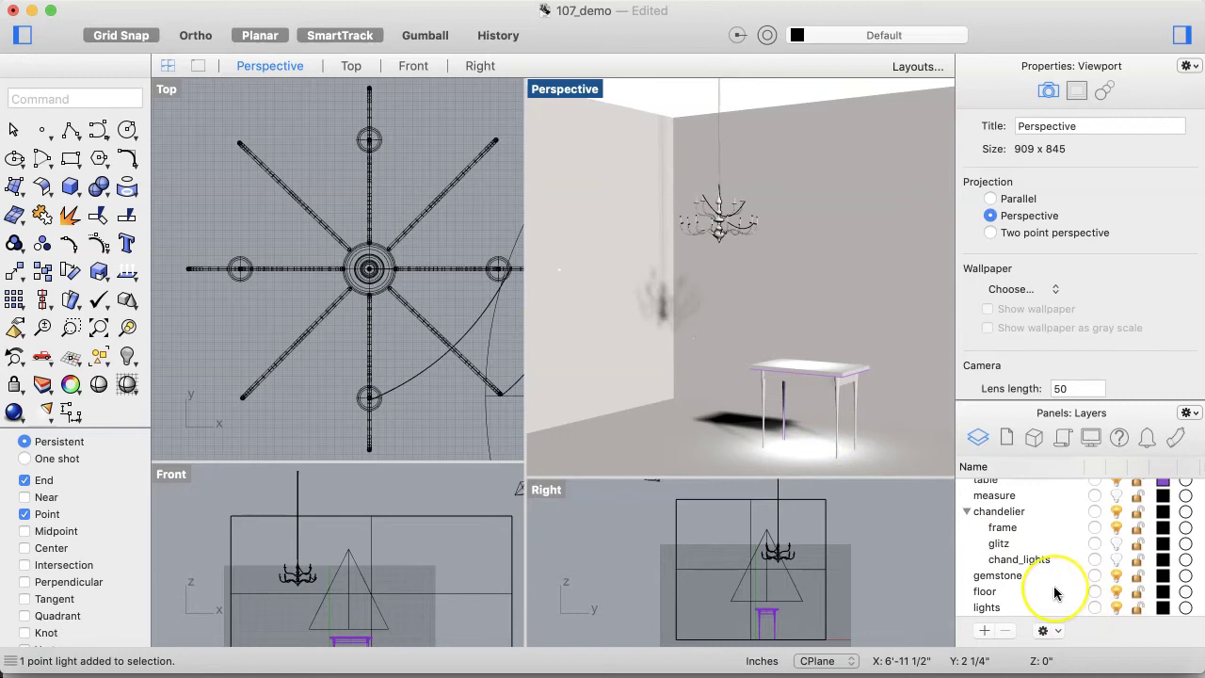
# - Show the floor_lamp layer to inspect the lamp beside the table, and hide the layer again
pyautogui.scroll(4, 1055, 591)
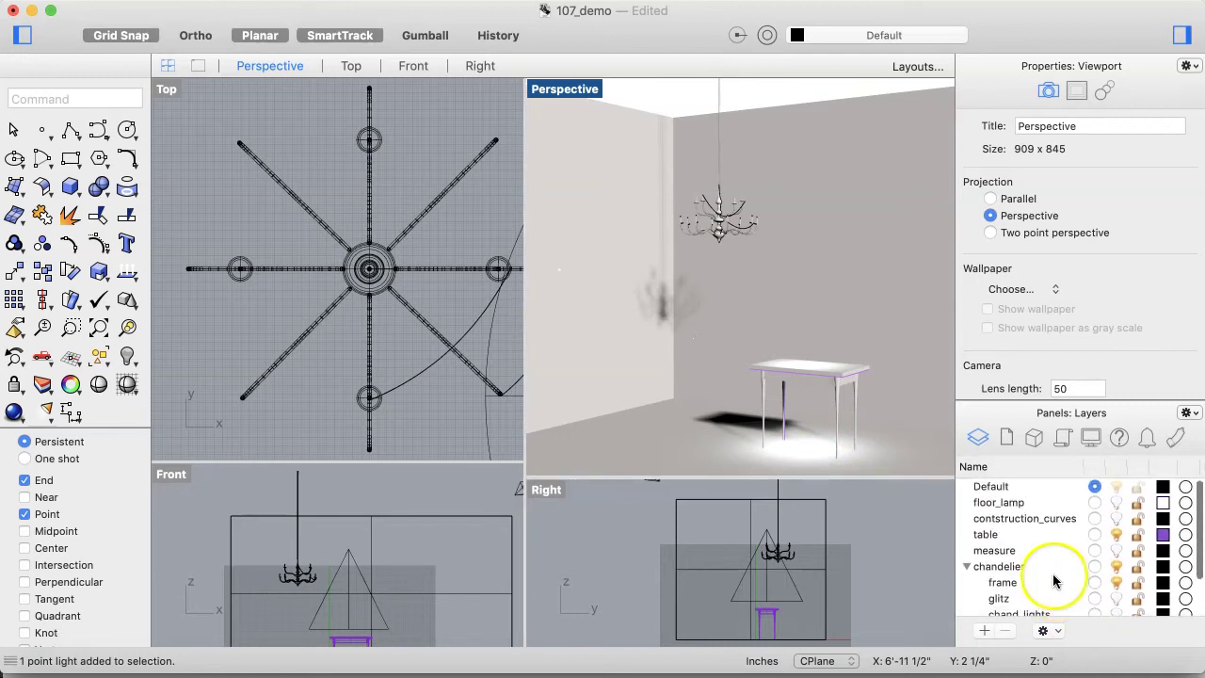
pyautogui.click(1117, 502)
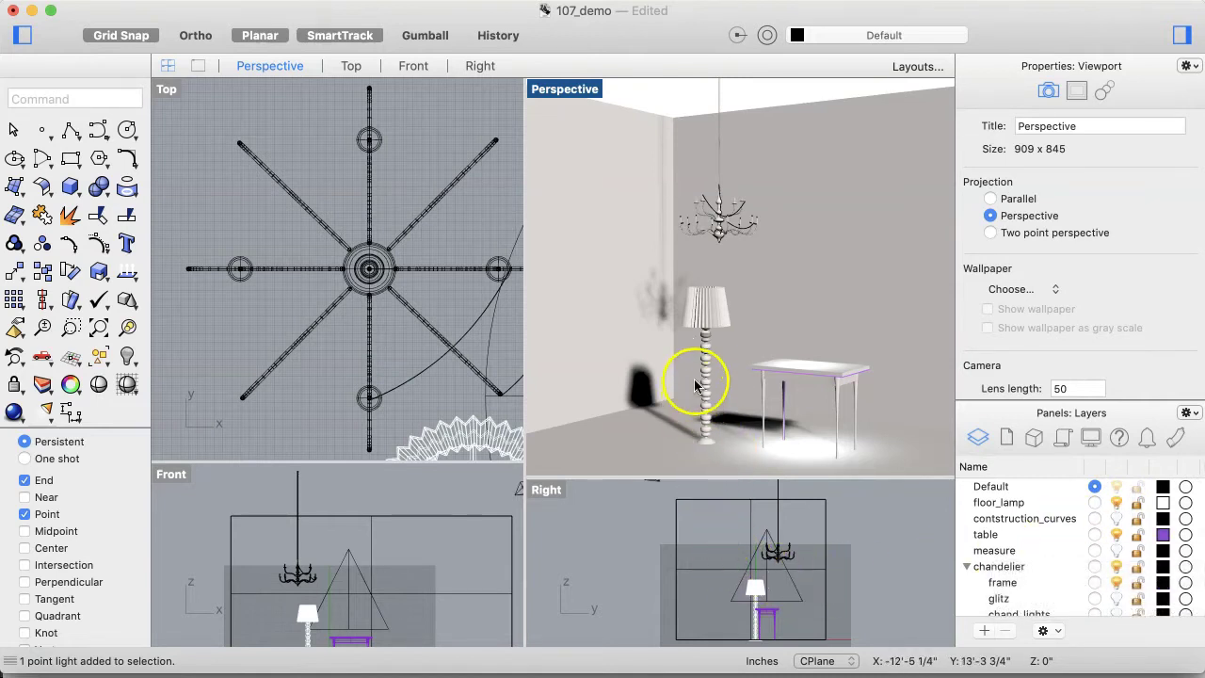
pyautogui.click(707, 301)
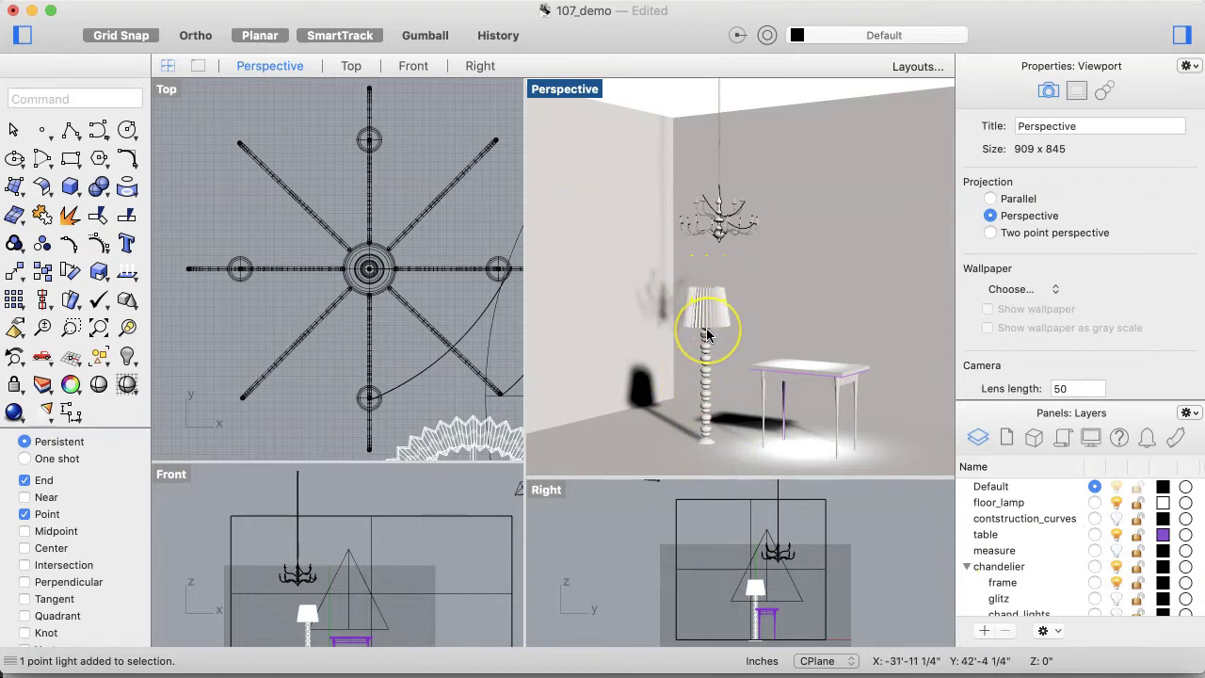
pyautogui.click(704, 358)
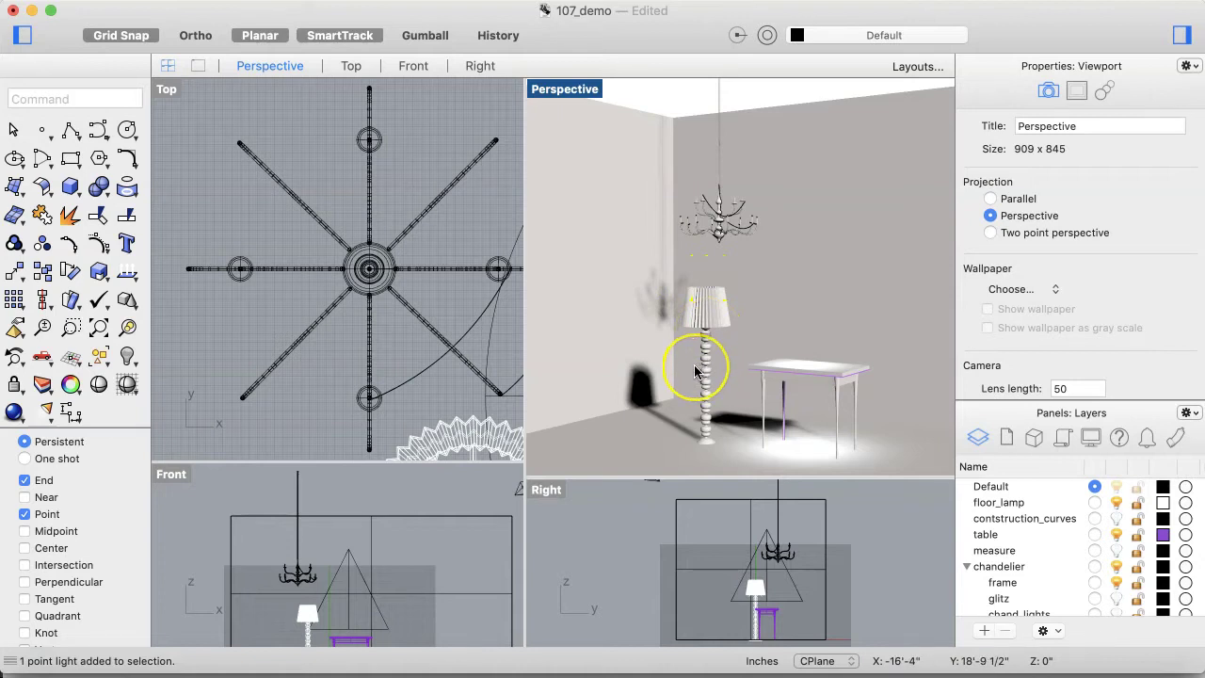
pyautogui.click(708, 379)
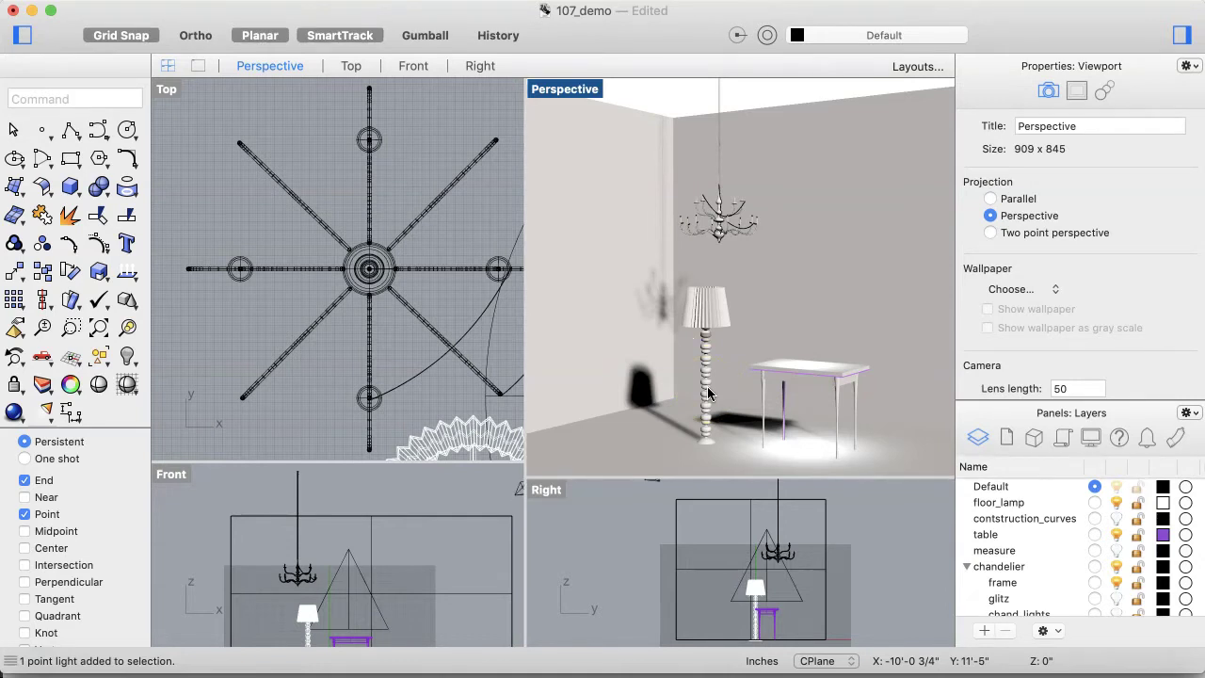
pyautogui.click(737, 401)
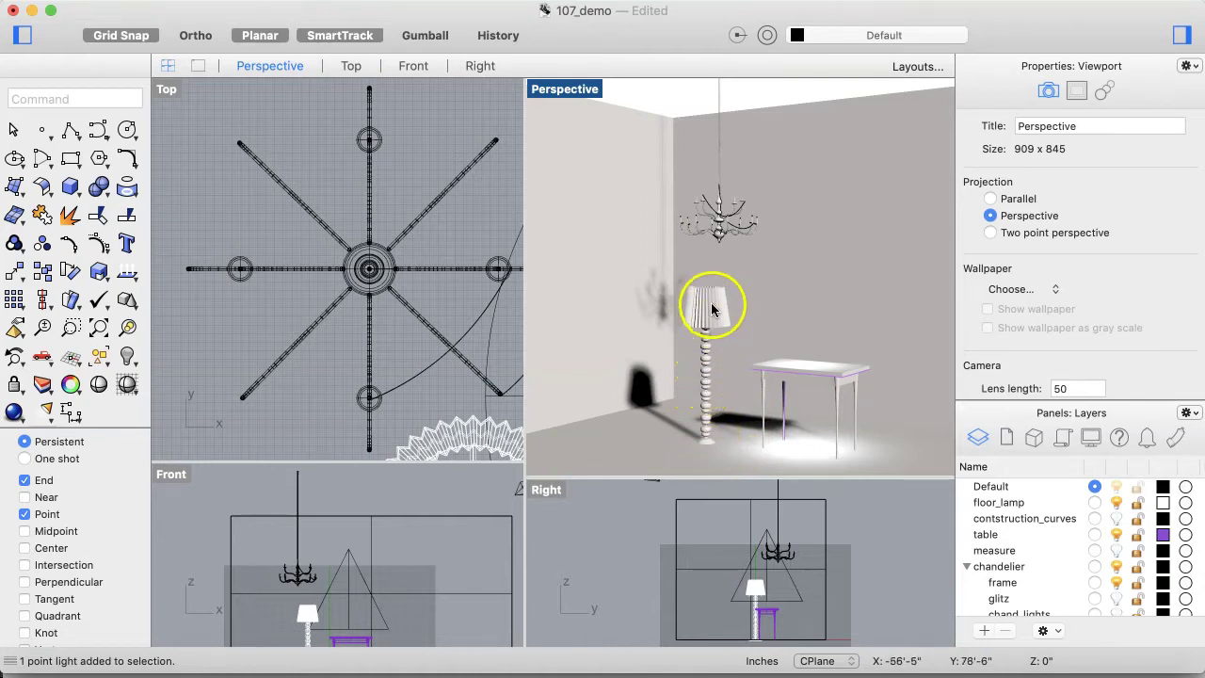
pyautogui.click(741, 453)
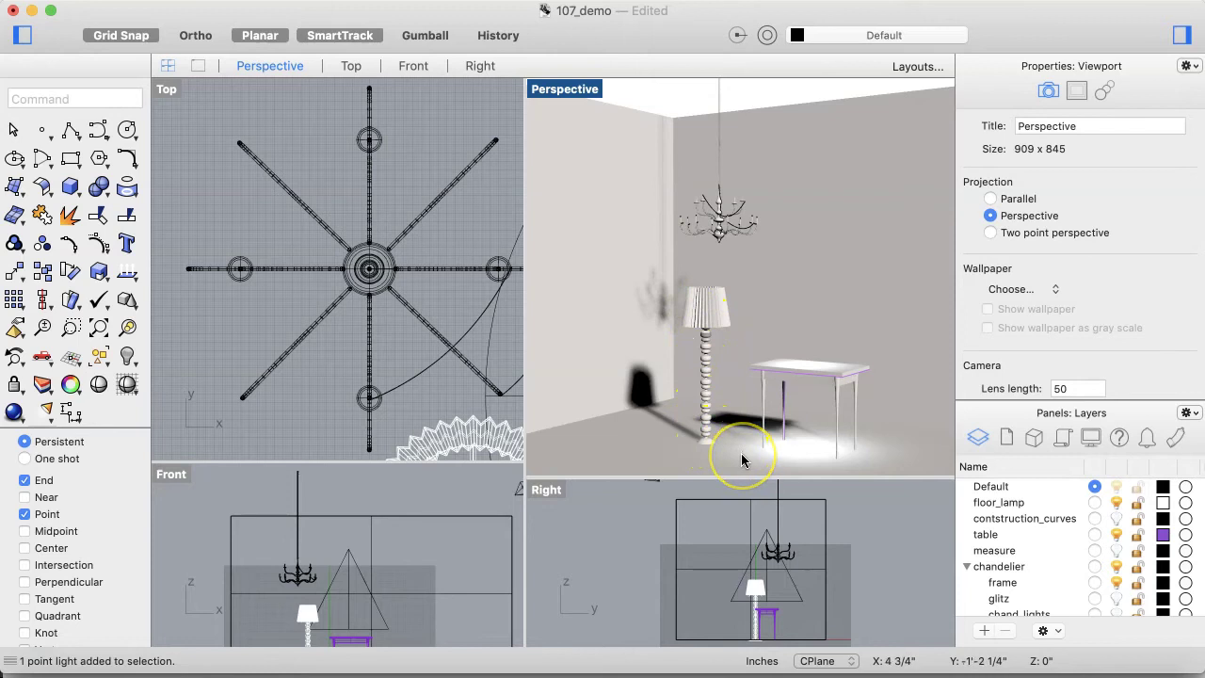
pyautogui.click(1116, 503)
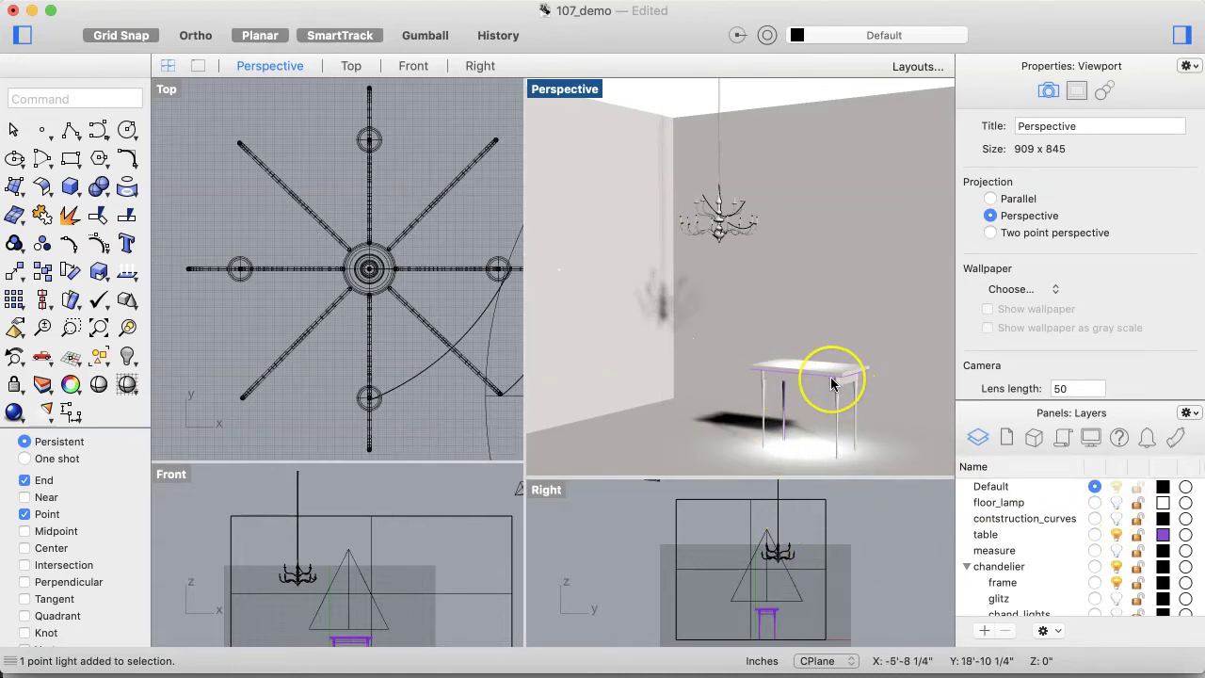
# - Select the wall behind the table and the floor surface in turn, and clear the selection
pyautogui.click(876, 359)
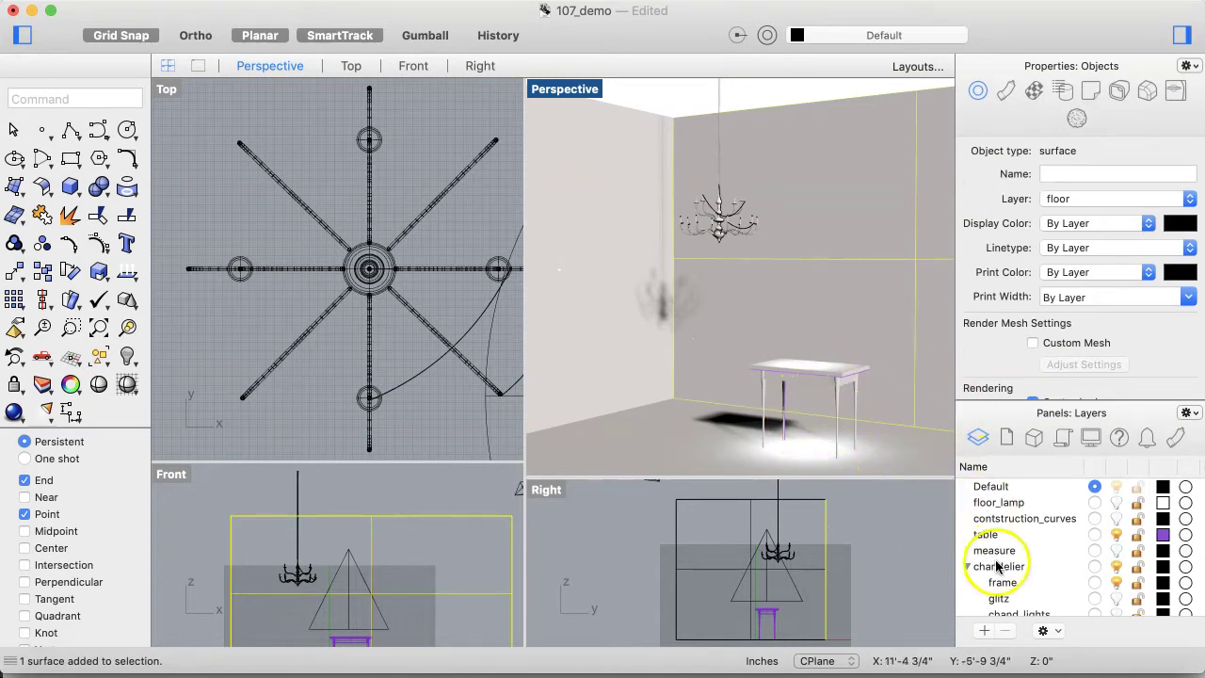
pyautogui.click(872, 443)
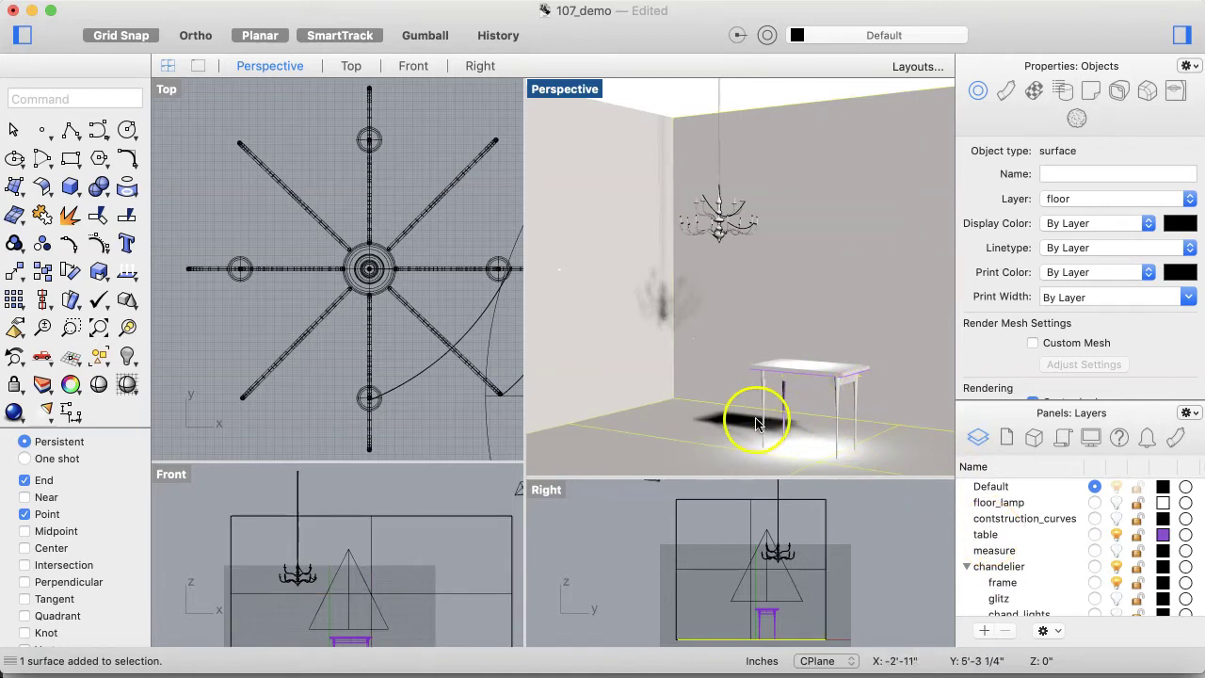
pyautogui.click(402, 436)
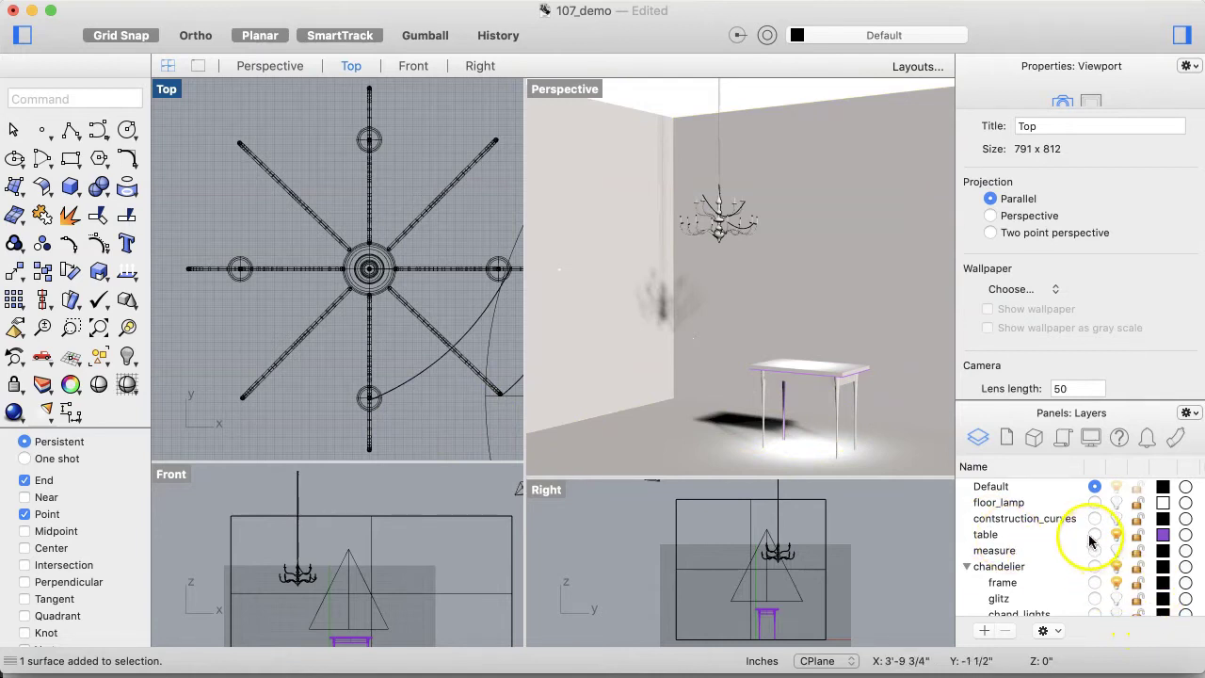
# - Select all objects on the table layer
pyautogui.rightClick(1013, 537)
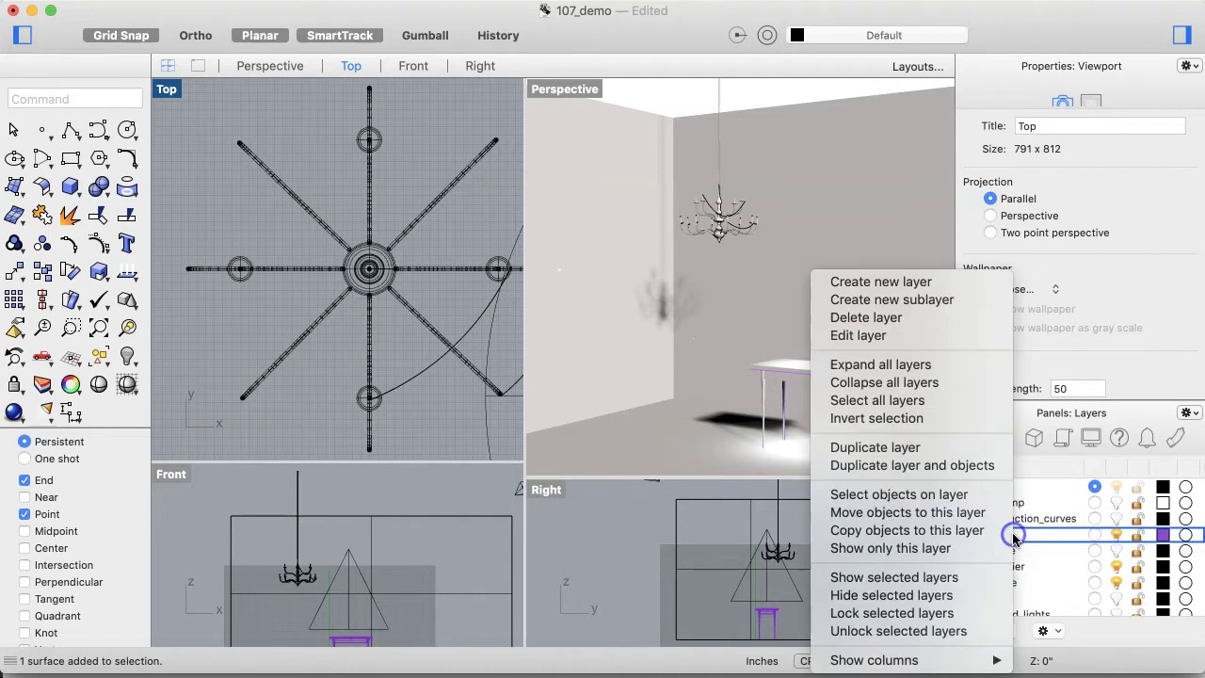
pyautogui.click(937, 496)
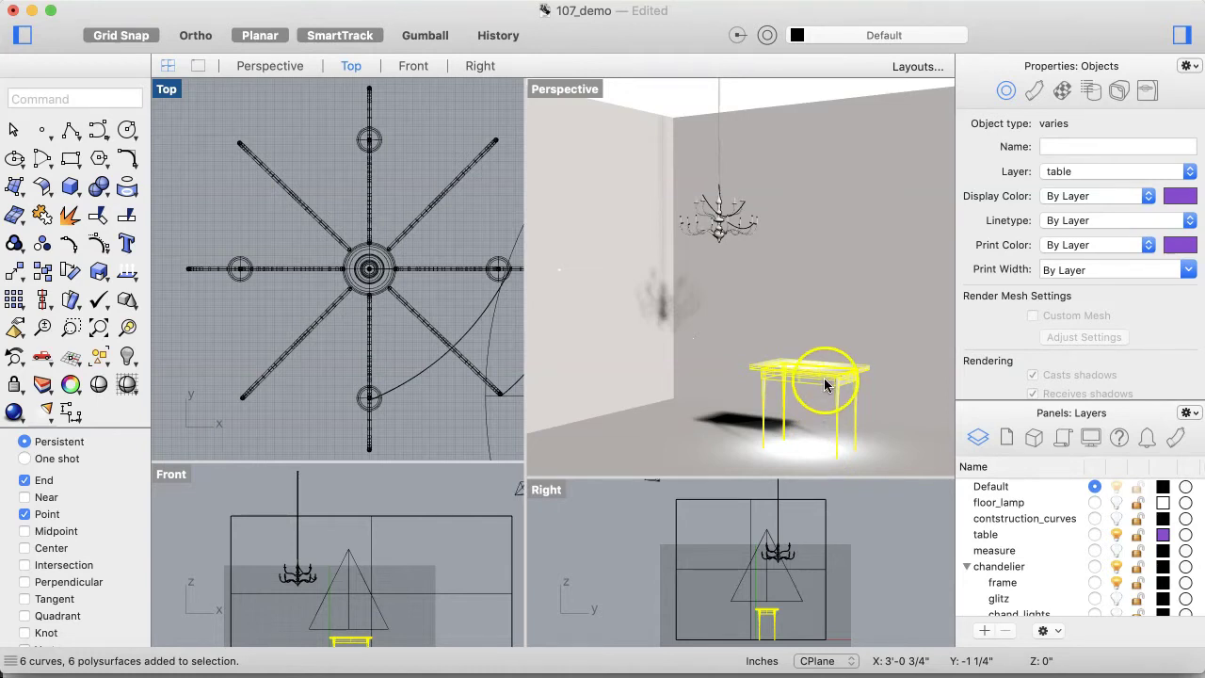
# - Display the material properties of the selected table objects
pyautogui.click(1006, 90)
pyautogui.click(1183, 34)
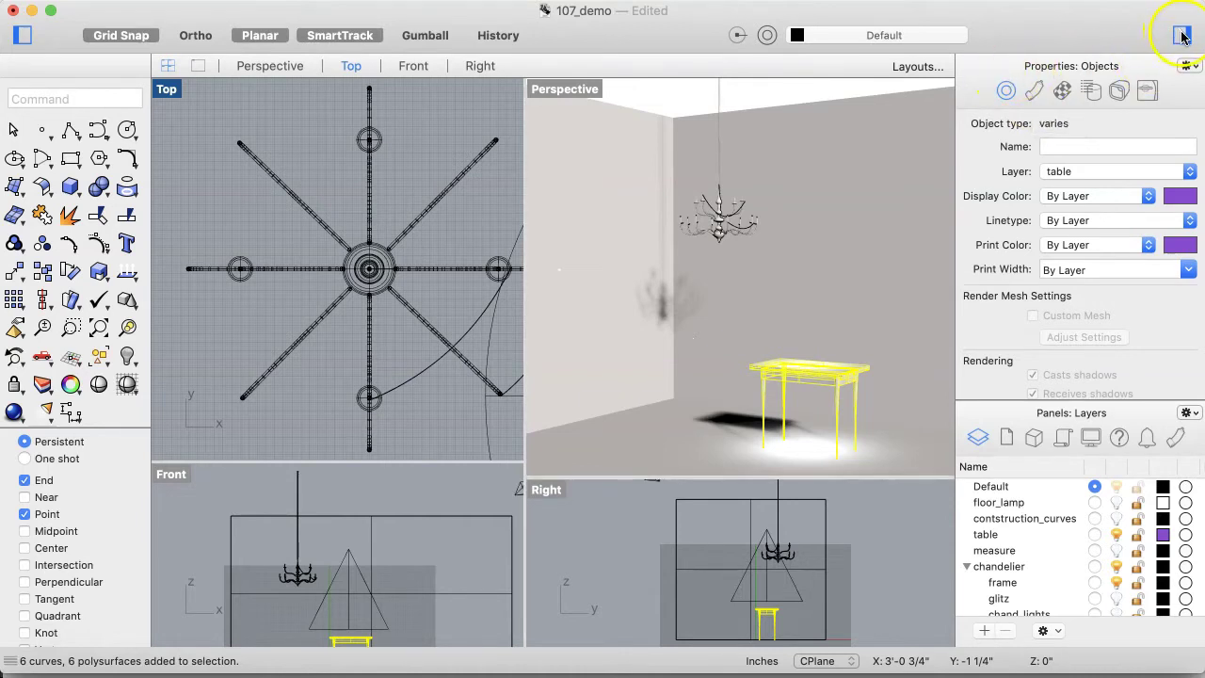
pyautogui.click(1182, 34)
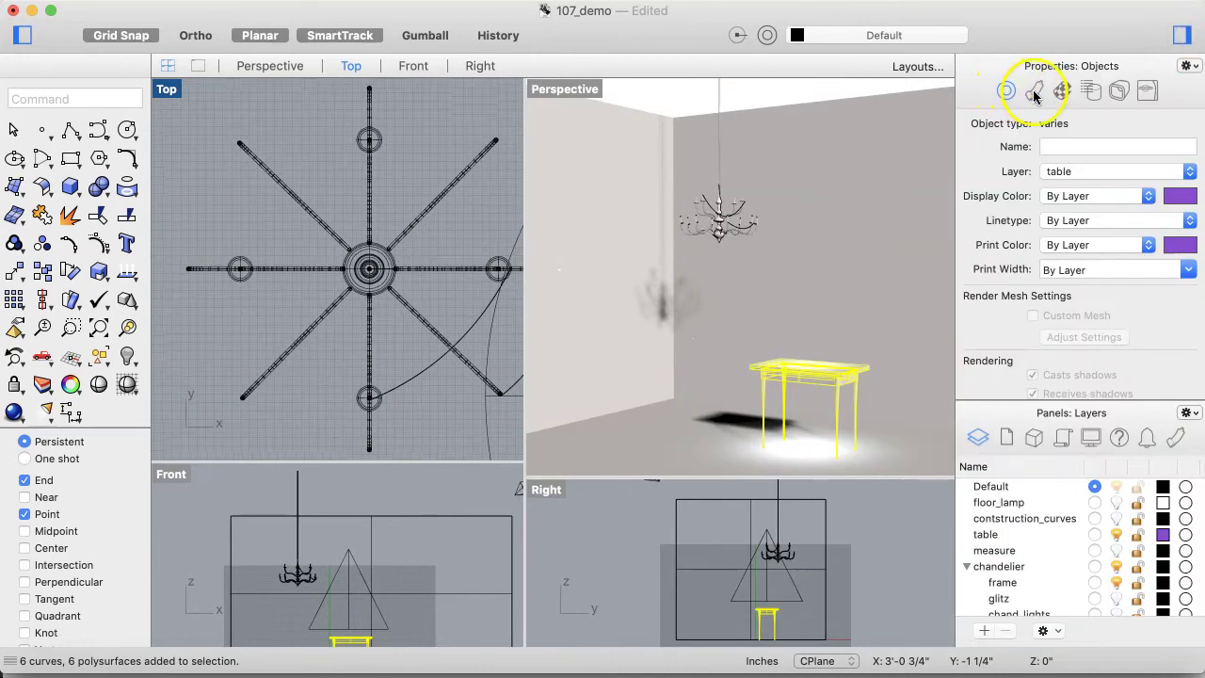
pyautogui.click(1035, 91)
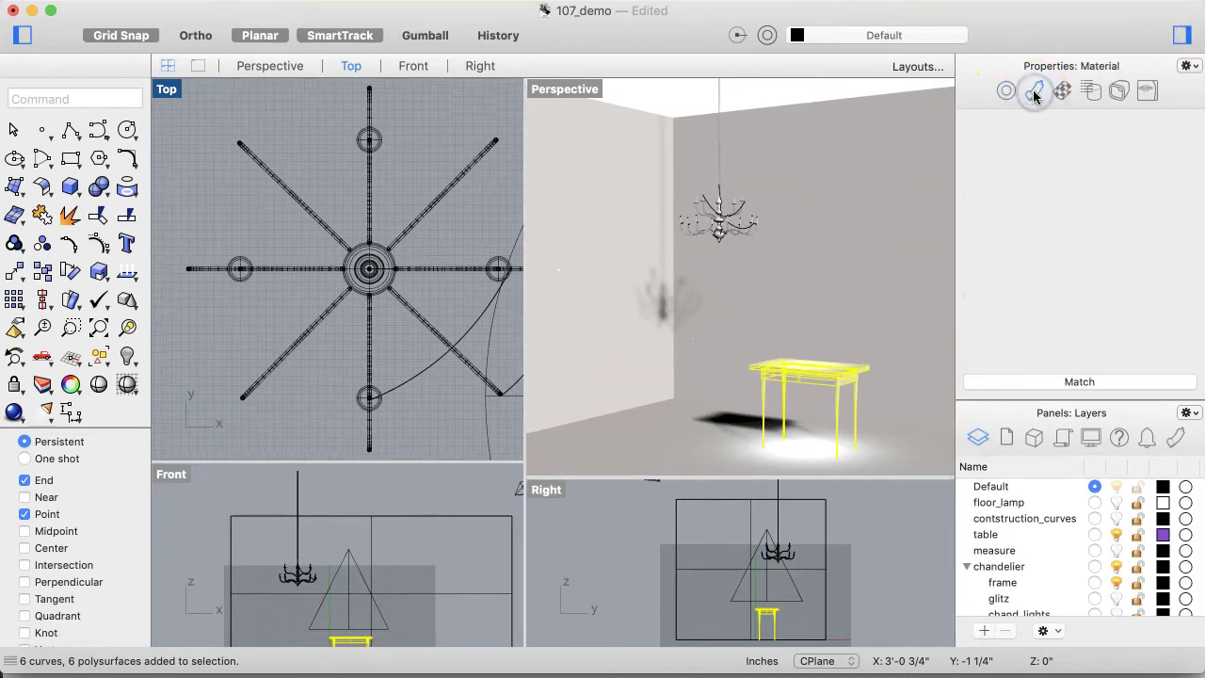
pyautogui.click(1031, 143)
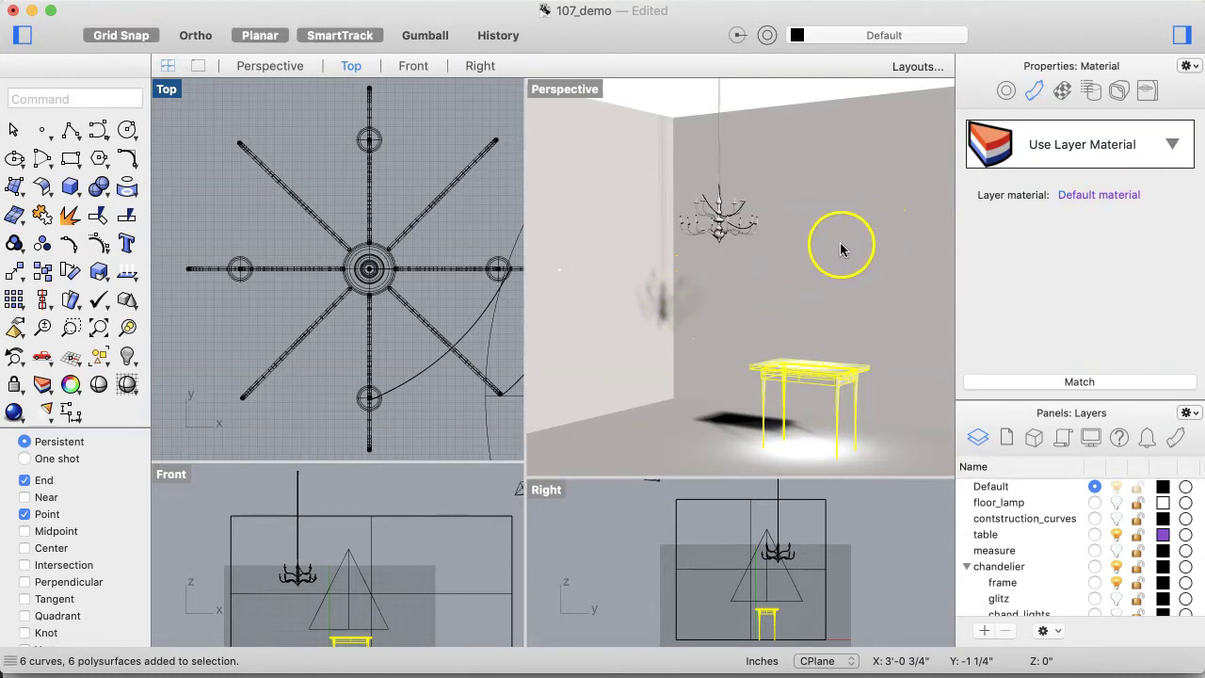
# - Examine the full list of types for a new material, close it without choosing one, and return to the 107_demo document
pyautogui.click(1172, 146)
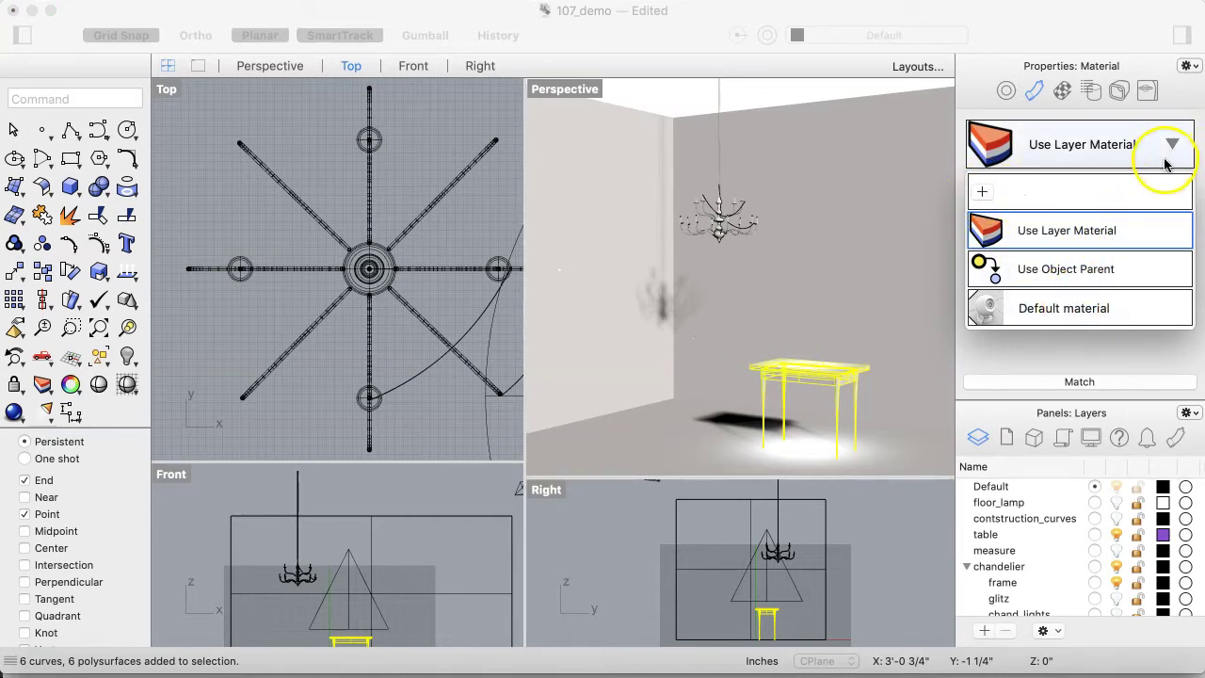
pyautogui.click(982, 193)
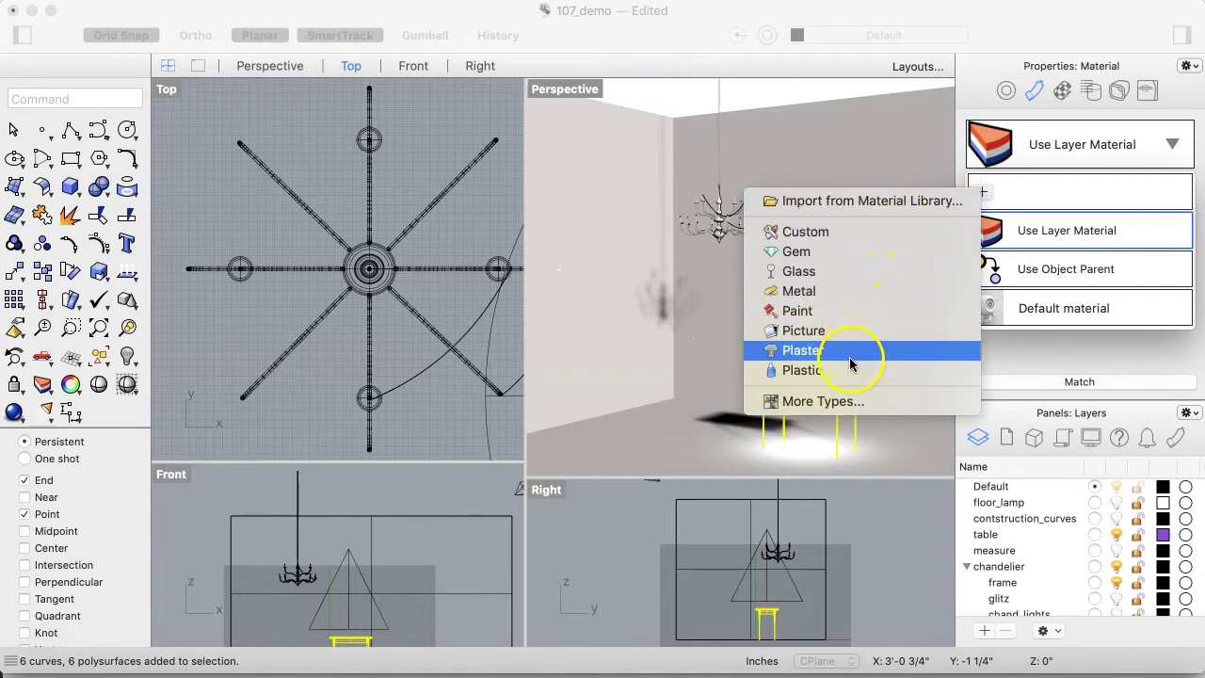
pyautogui.click(829, 403)
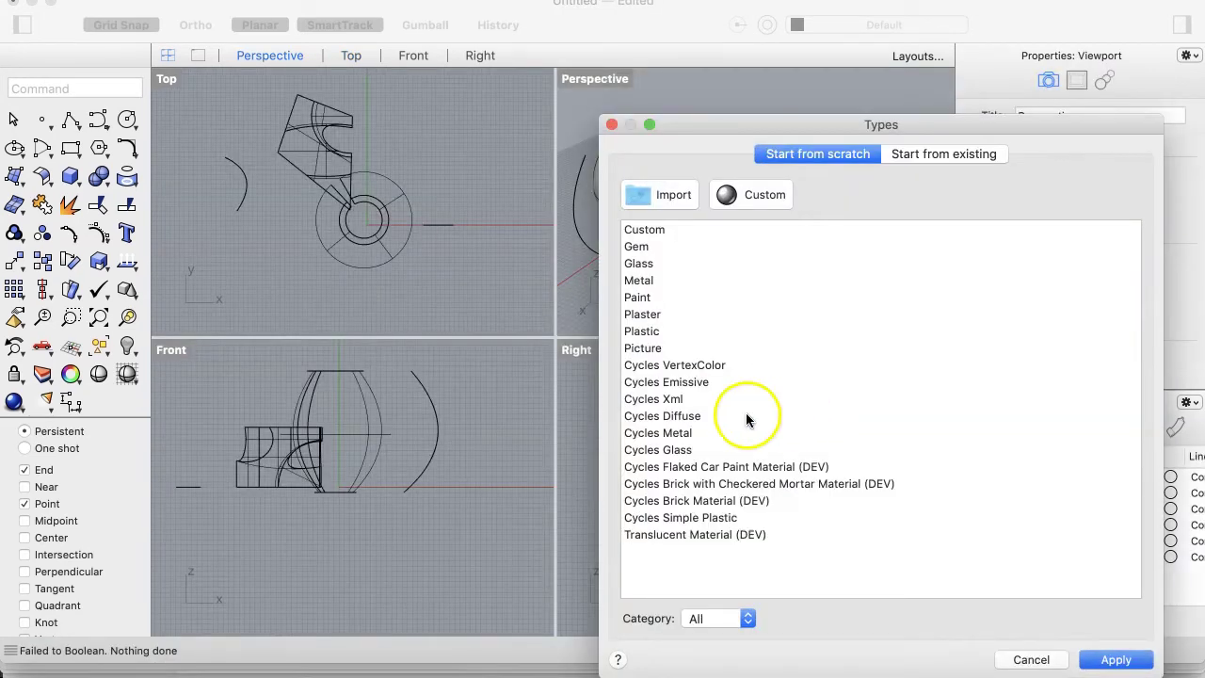
pyautogui.scroll(-1, 727, 345)
pyautogui.scroll(1, 728, 352)
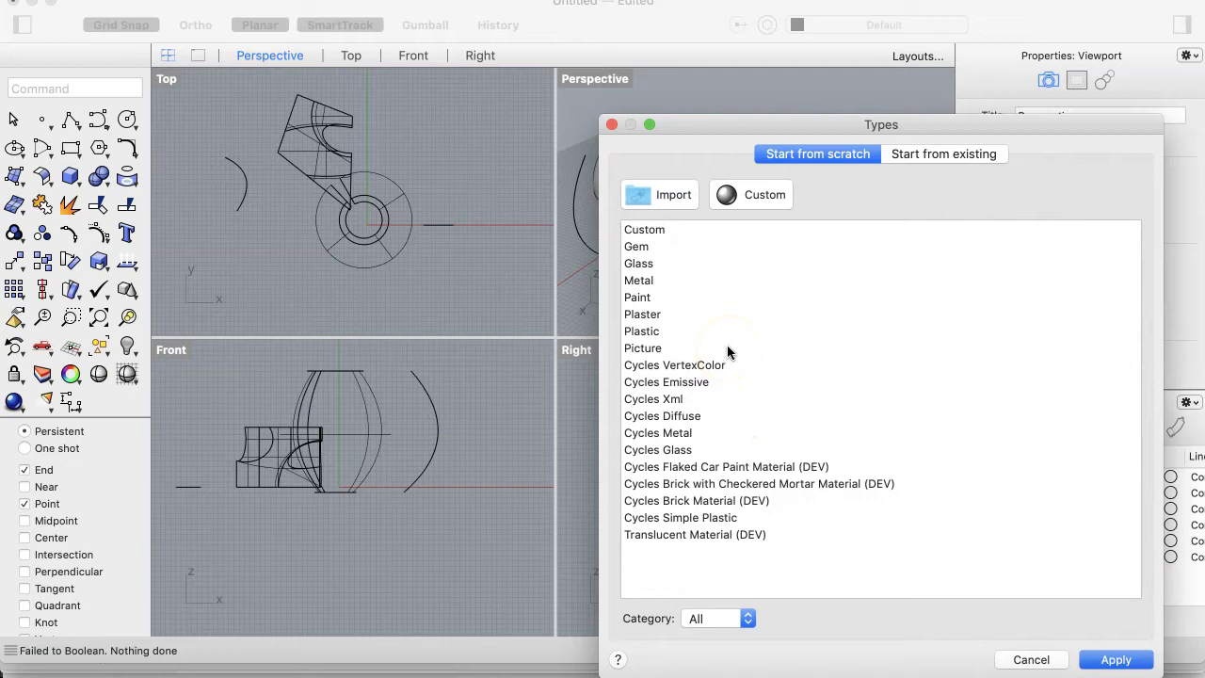
pyautogui.scroll(1, 727, 352)
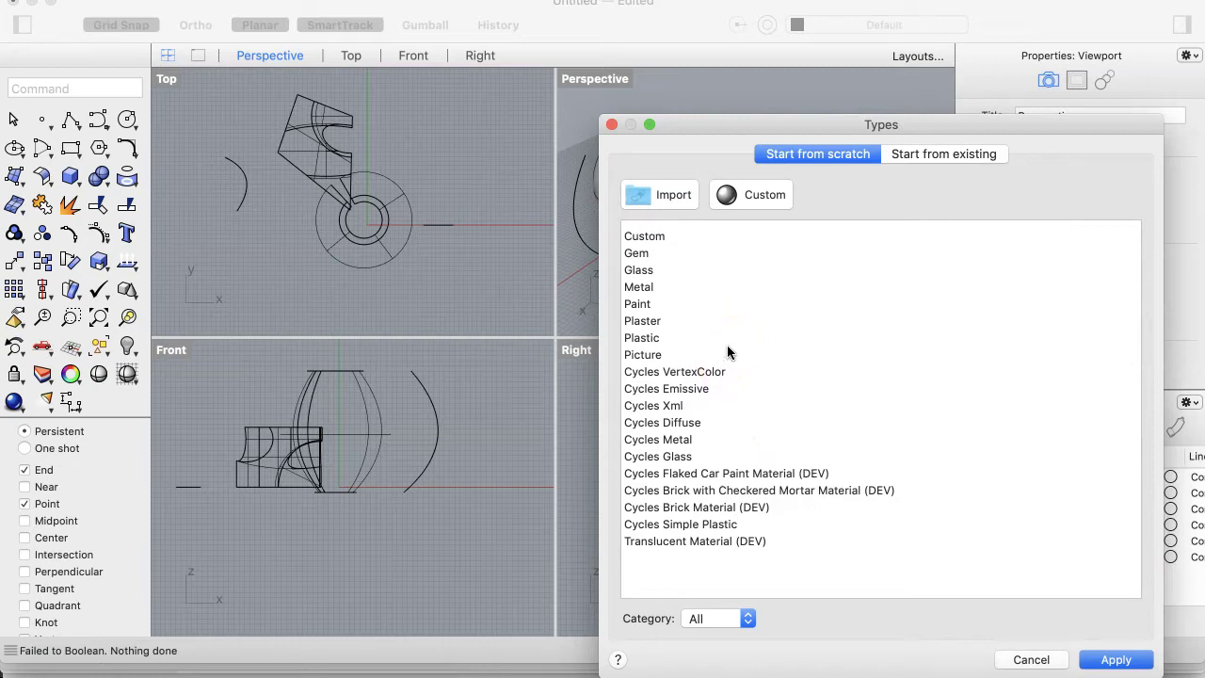
pyautogui.scroll(-1, 730, 350)
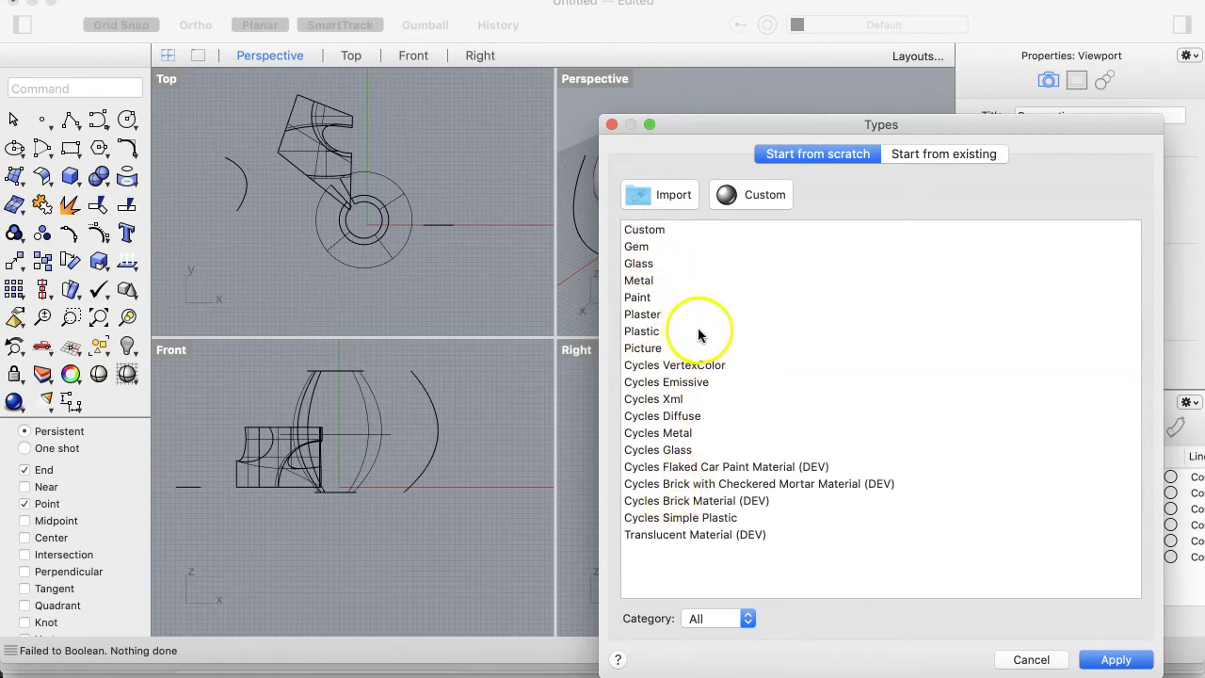
pyautogui.click(1026, 659)
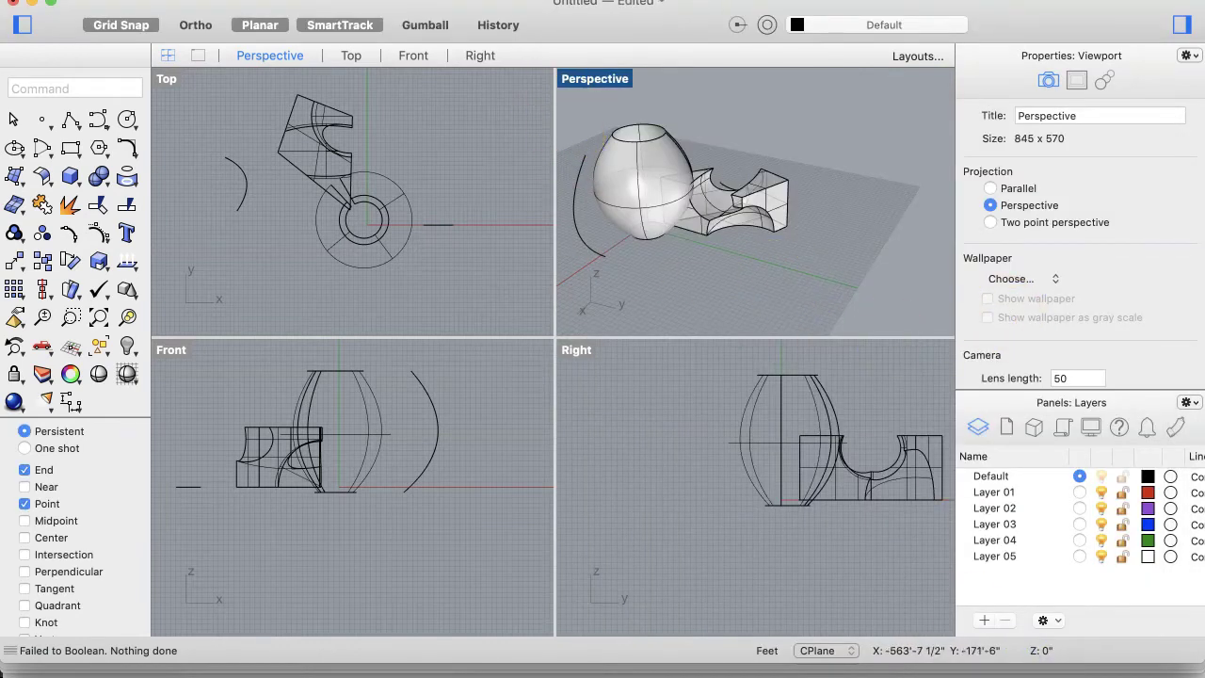
pyautogui.click(843, 0)
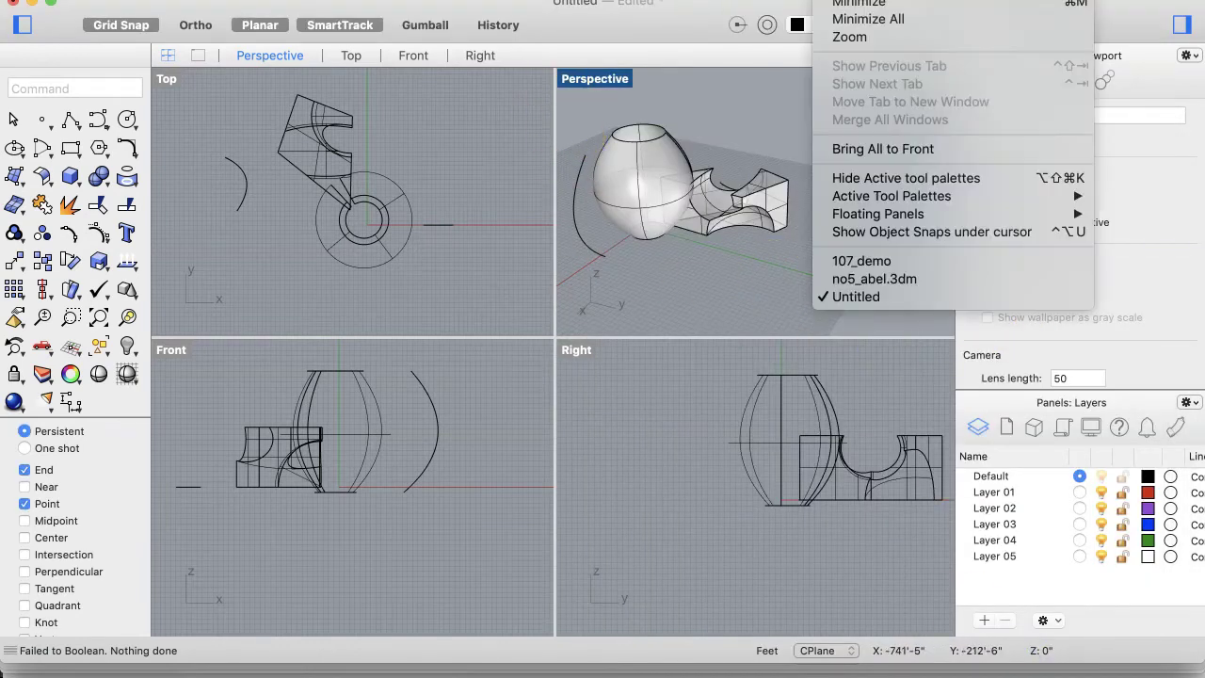
pyautogui.click(860, 261)
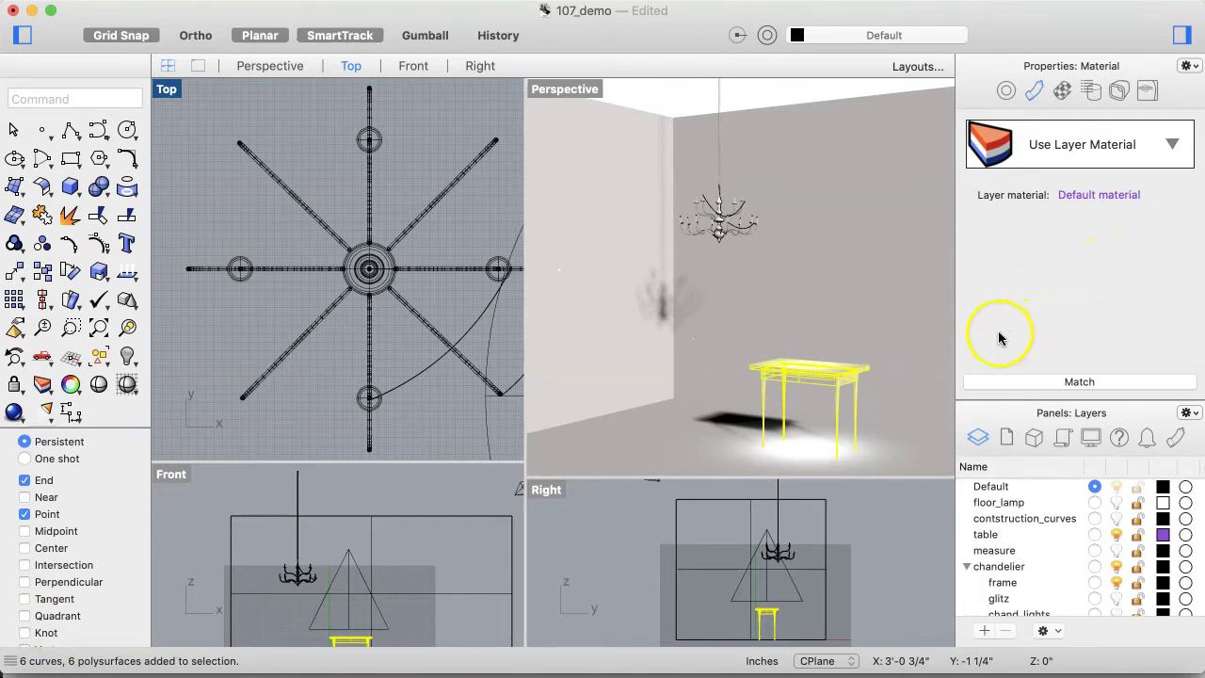
# - Assign a new Custom material to the selected table objects
pyautogui.click(1172, 147)
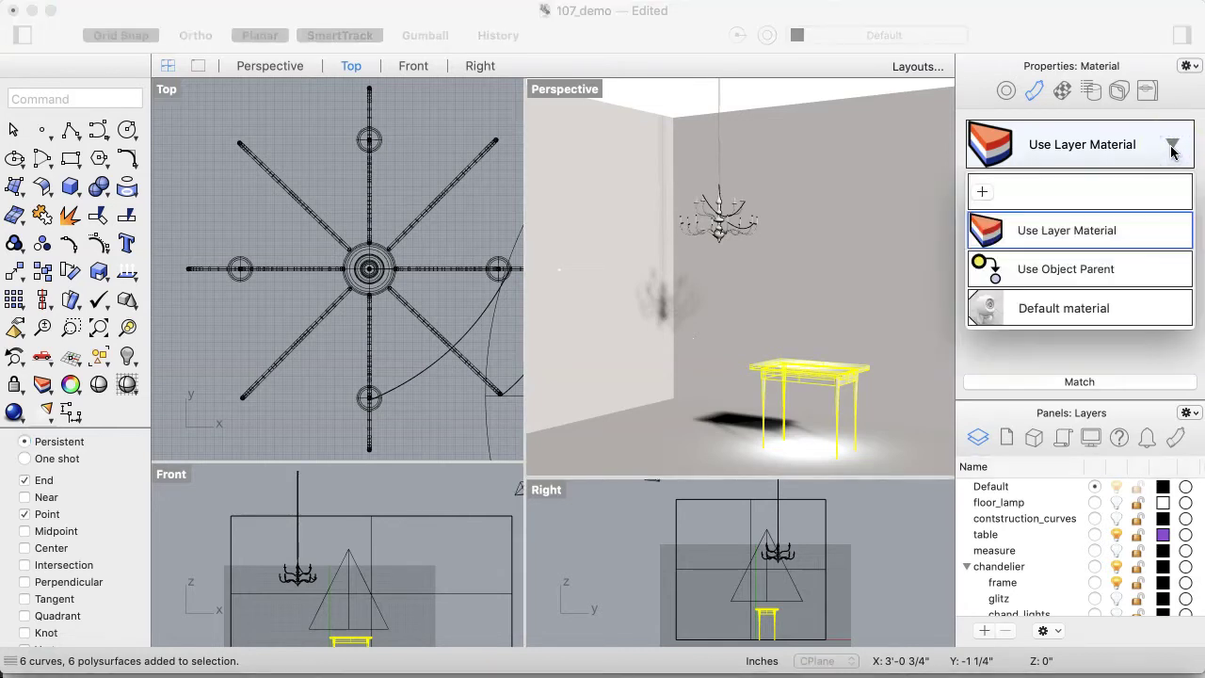
pyautogui.click(982, 195)
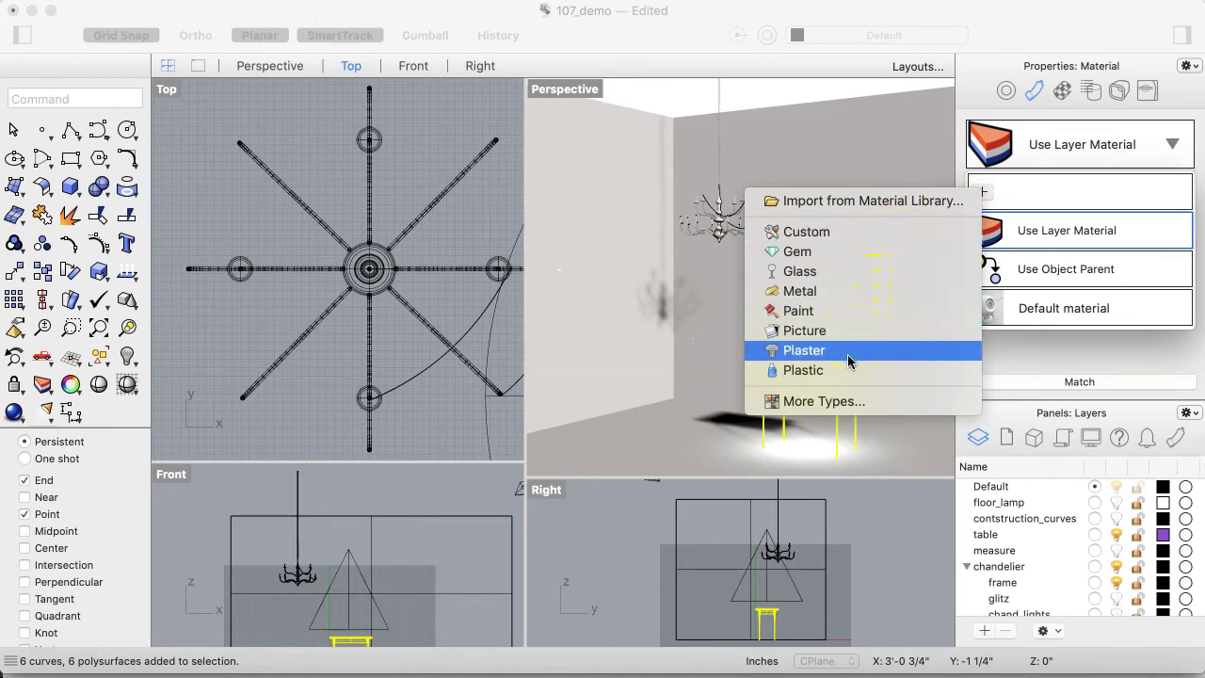
pyautogui.click(860, 233)
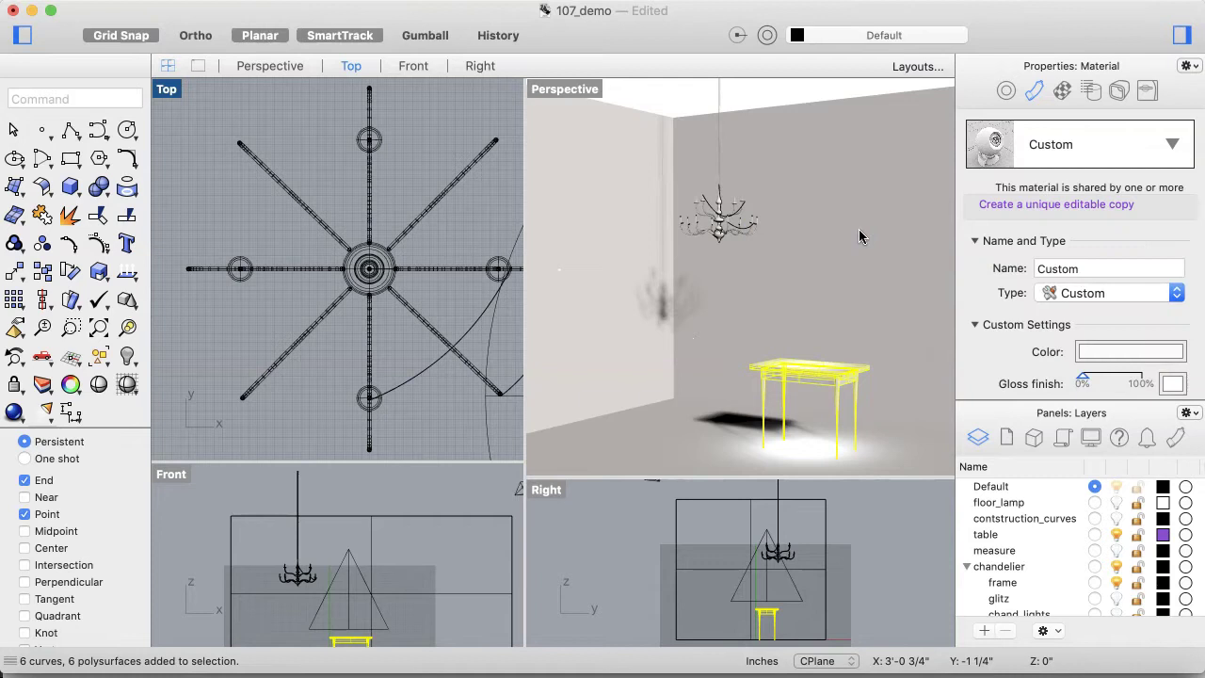
# - Examine the Custom material's color, gloss finish, reflectivity, transparency, IOR and texture settings
pyautogui.scroll(-5, 1087, 347)
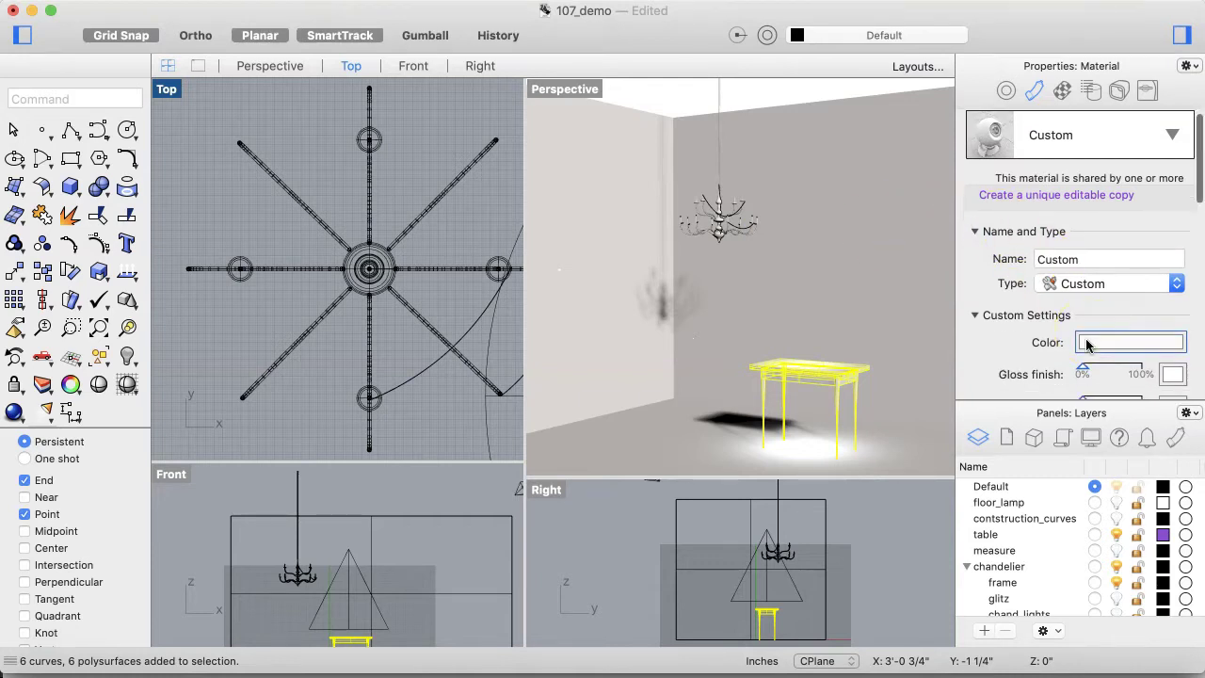
pyautogui.scroll(-2, 1087, 345)
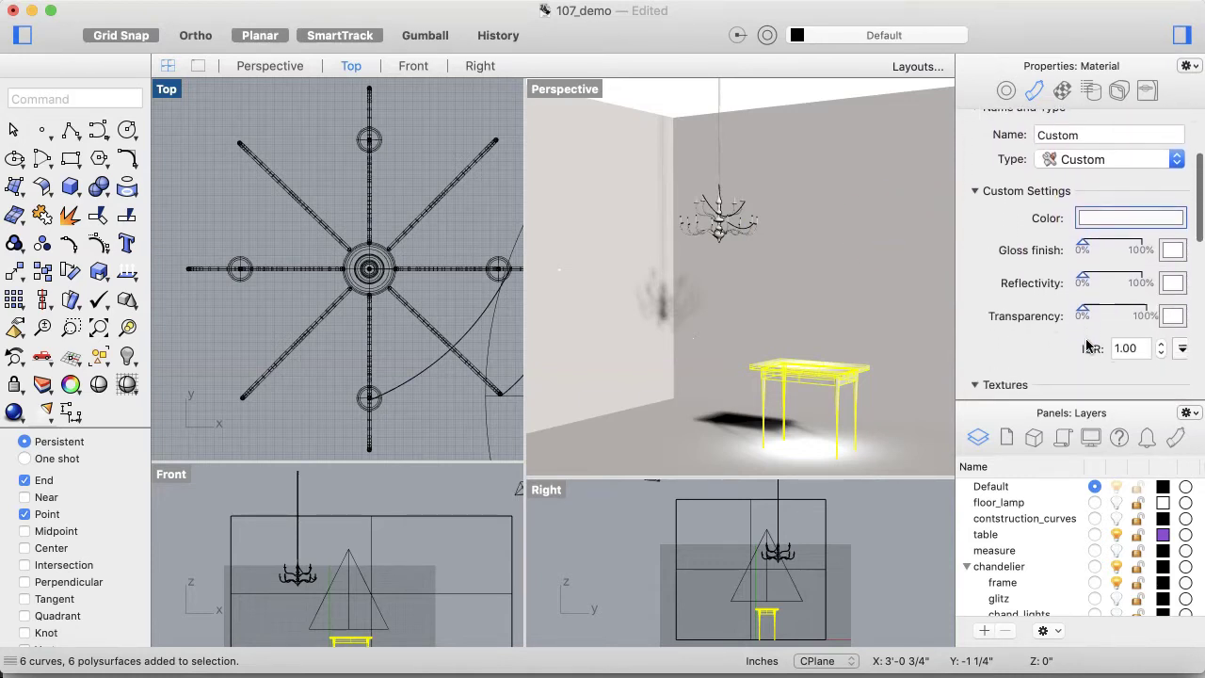
pyautogui.click(1094, 231)
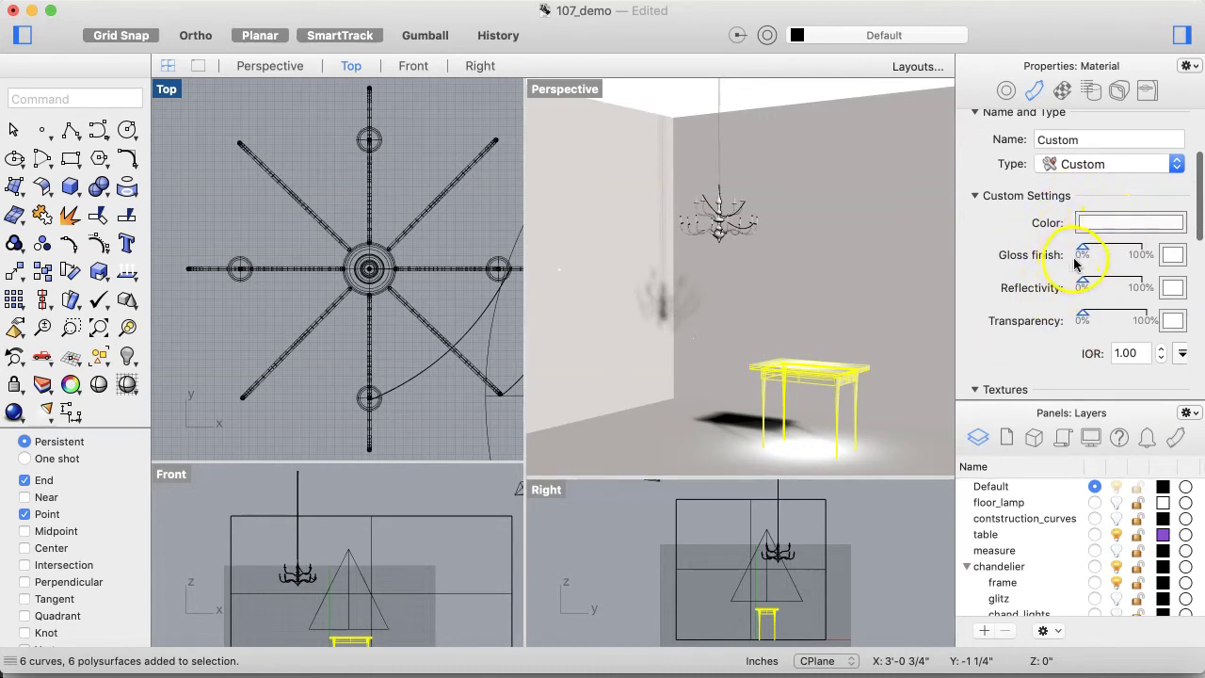
pyautogui.scroll(-3, 1073, 263)
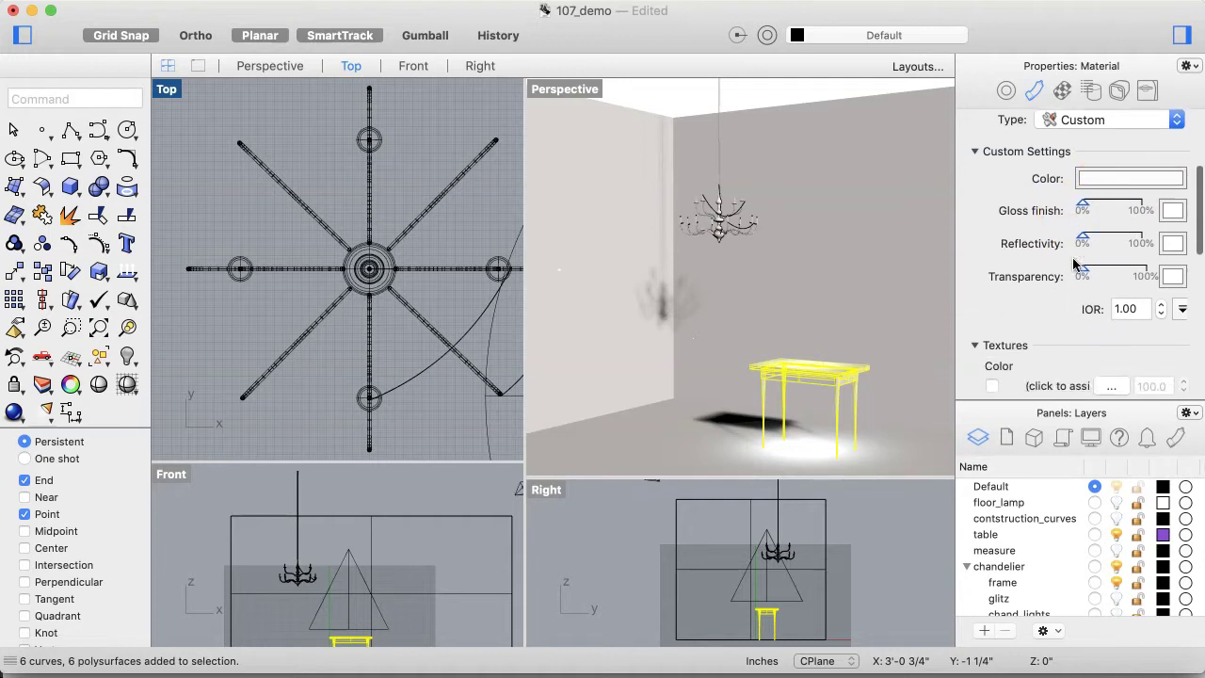
pyautogui.scroll(-1, 1074, 263)
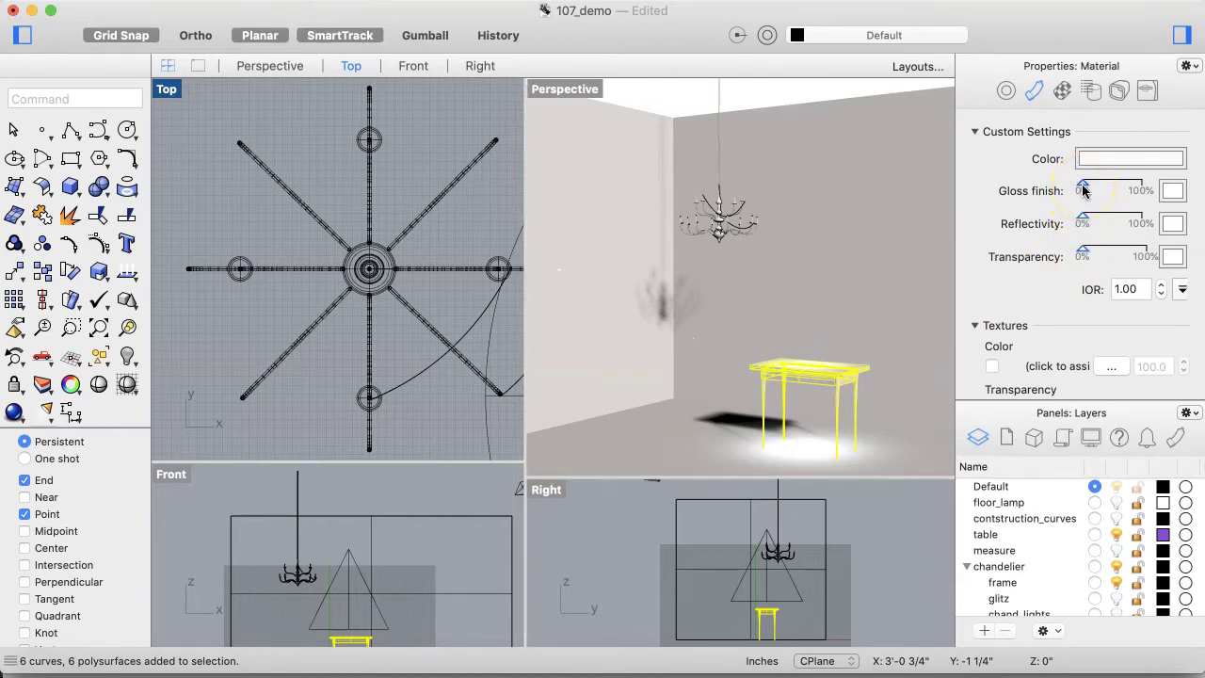
pyautogui.scroll(-2, 1067, 306)
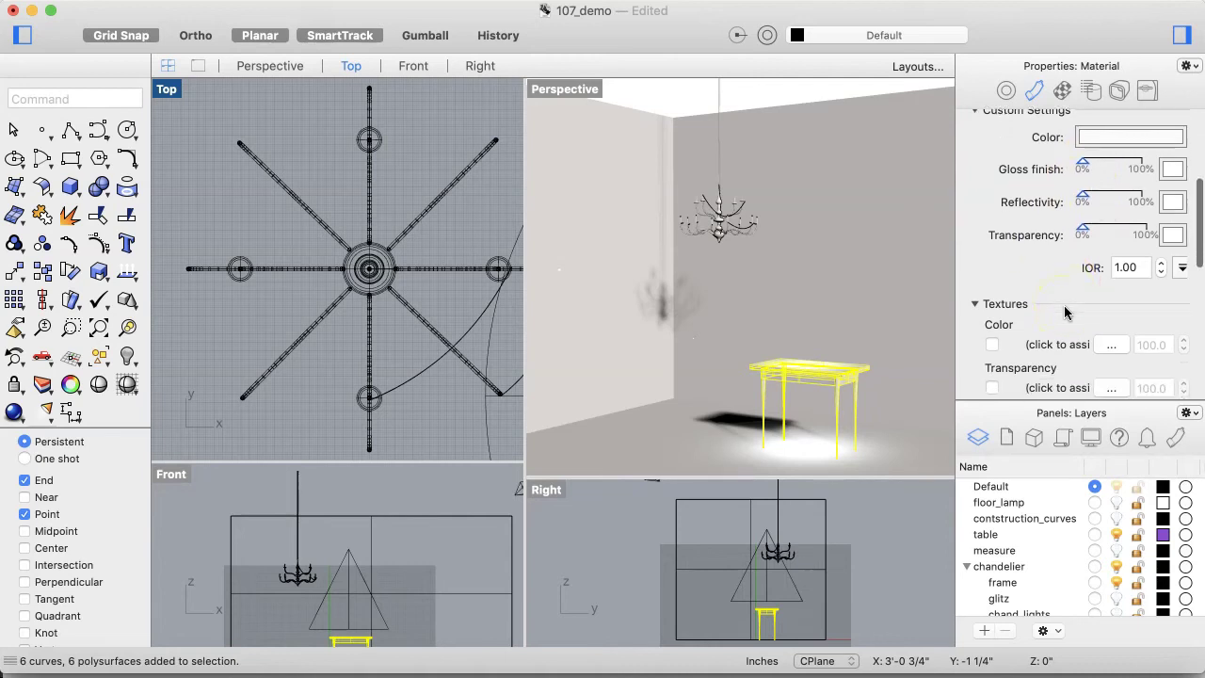
pyautogui.scroll(-5, 1064, 311)
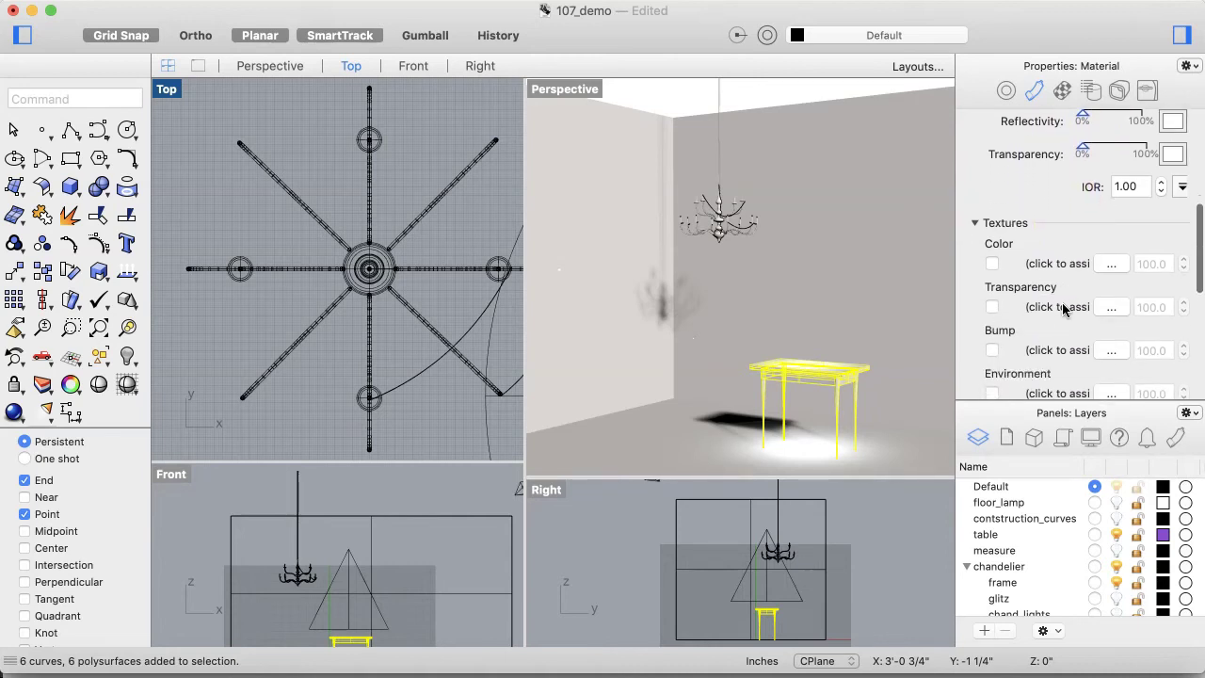
pyautogui.scroll(-4, 1064, 309)
# - Turn on the Color texture for the table's Custom material
pyautogui.click(1000, 256)
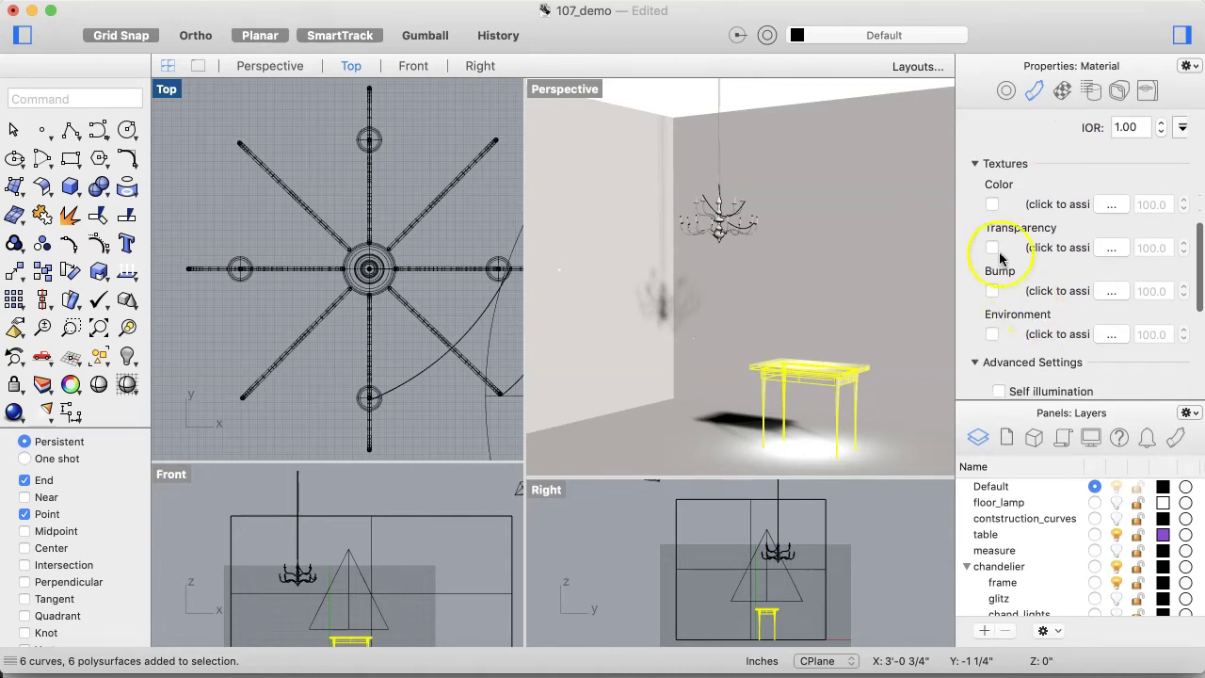
pyautogui.click(994, 203)
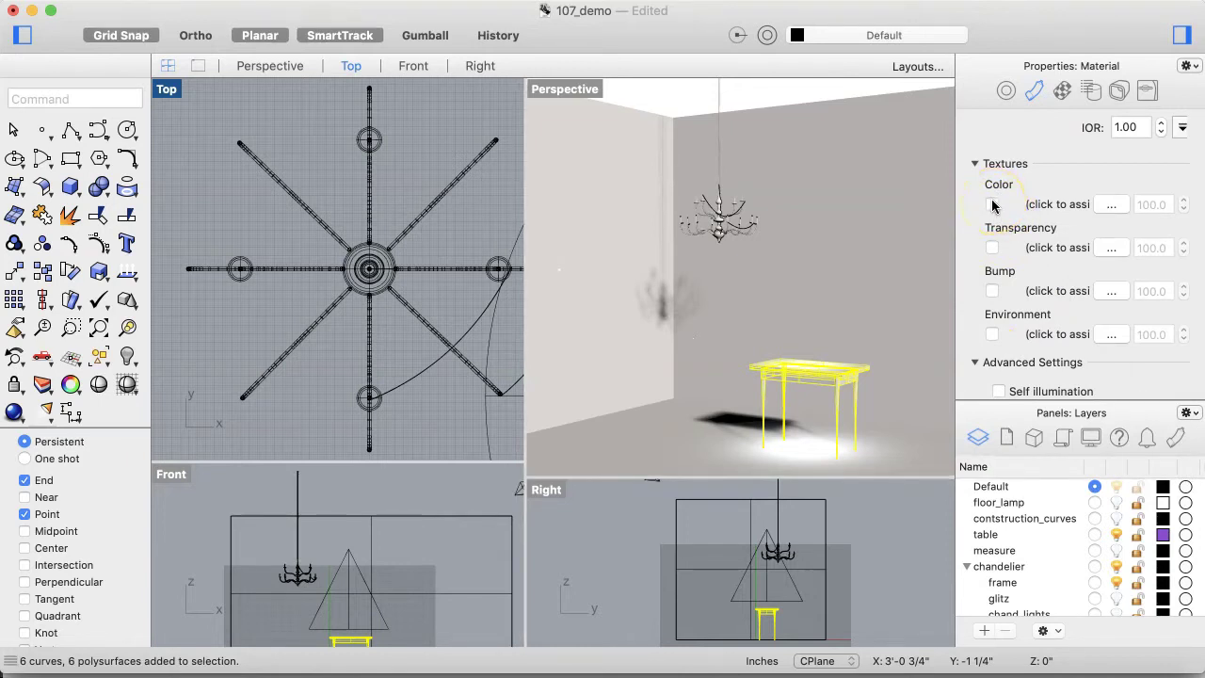
pyautogui.click(992, 205)
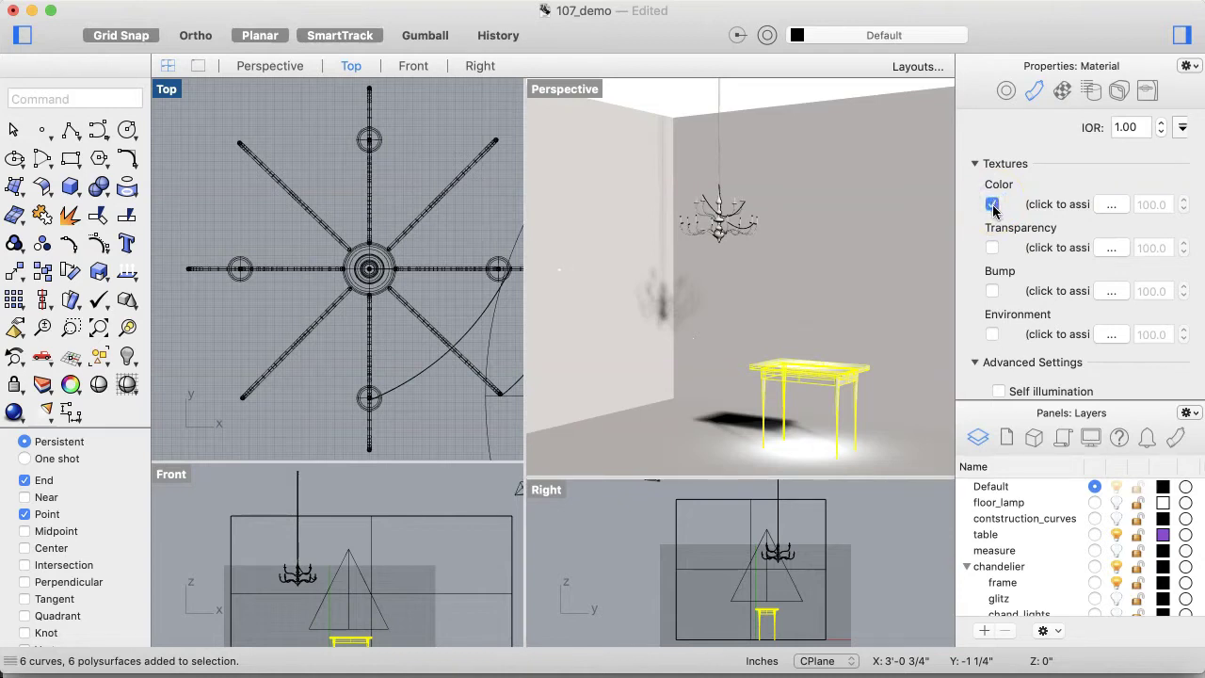
pyautogui.click(1107, 206)
# - Switch to Google Chrome and search Google for "wood texture seamless"
pyautogui.moveTo(140, 670)
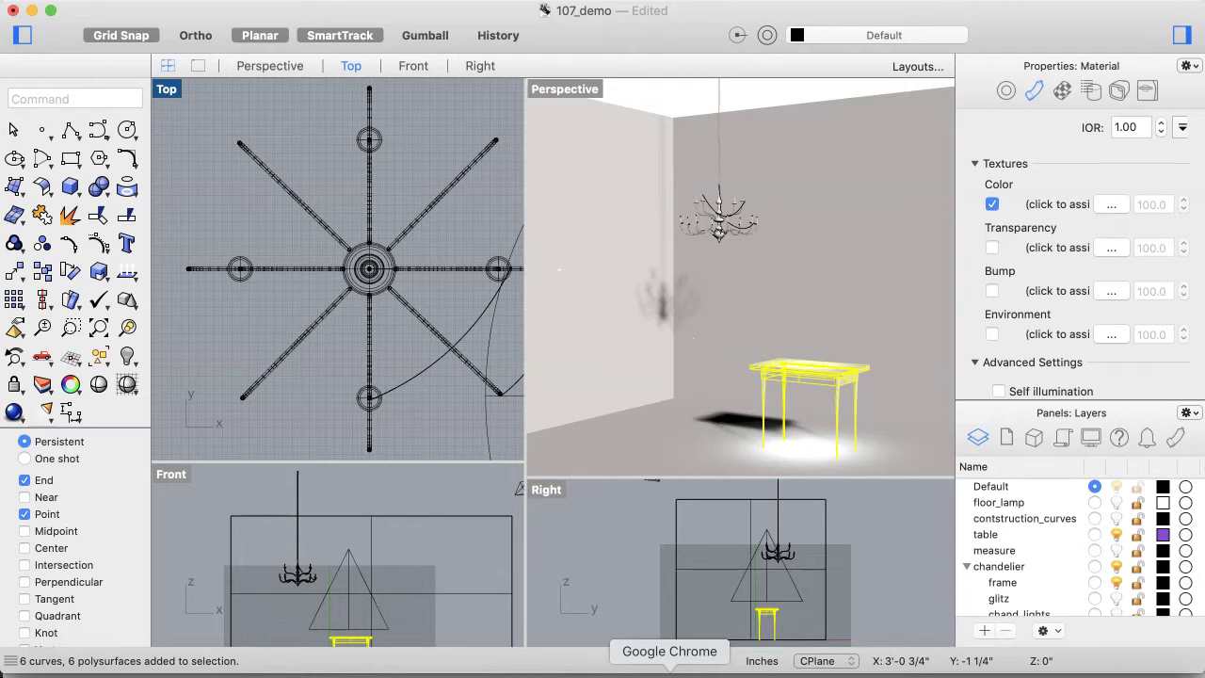
pyautogui.click(42, 633)
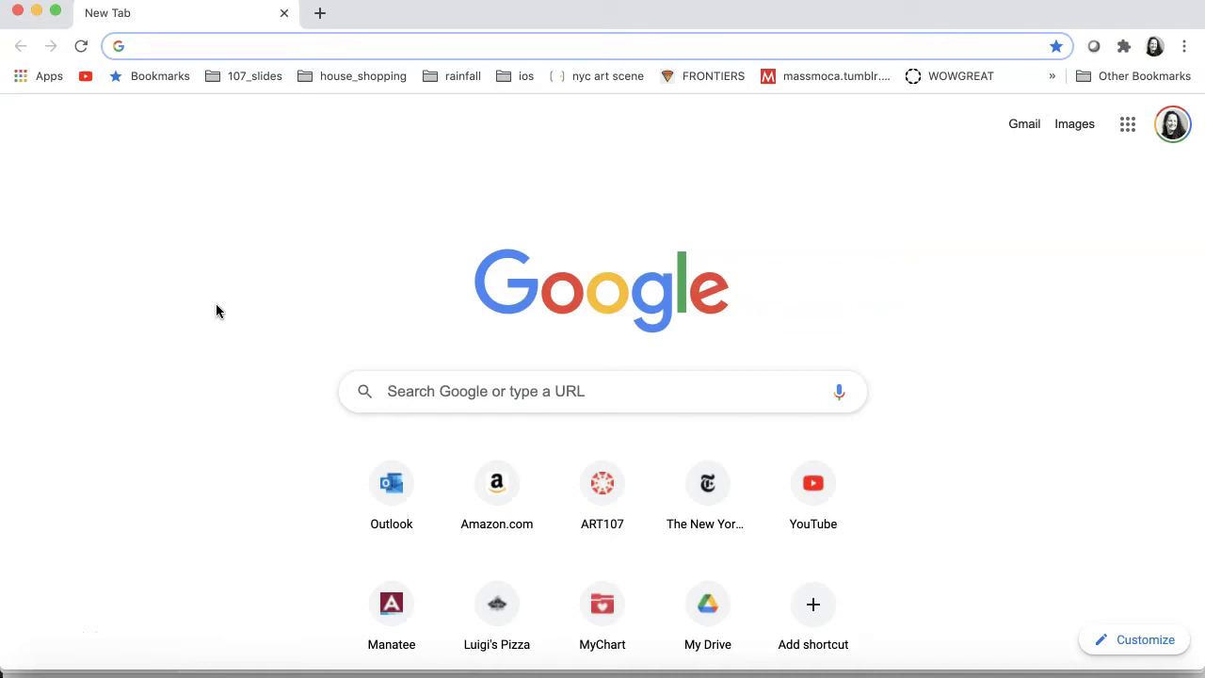
pyautogui.write('wood')
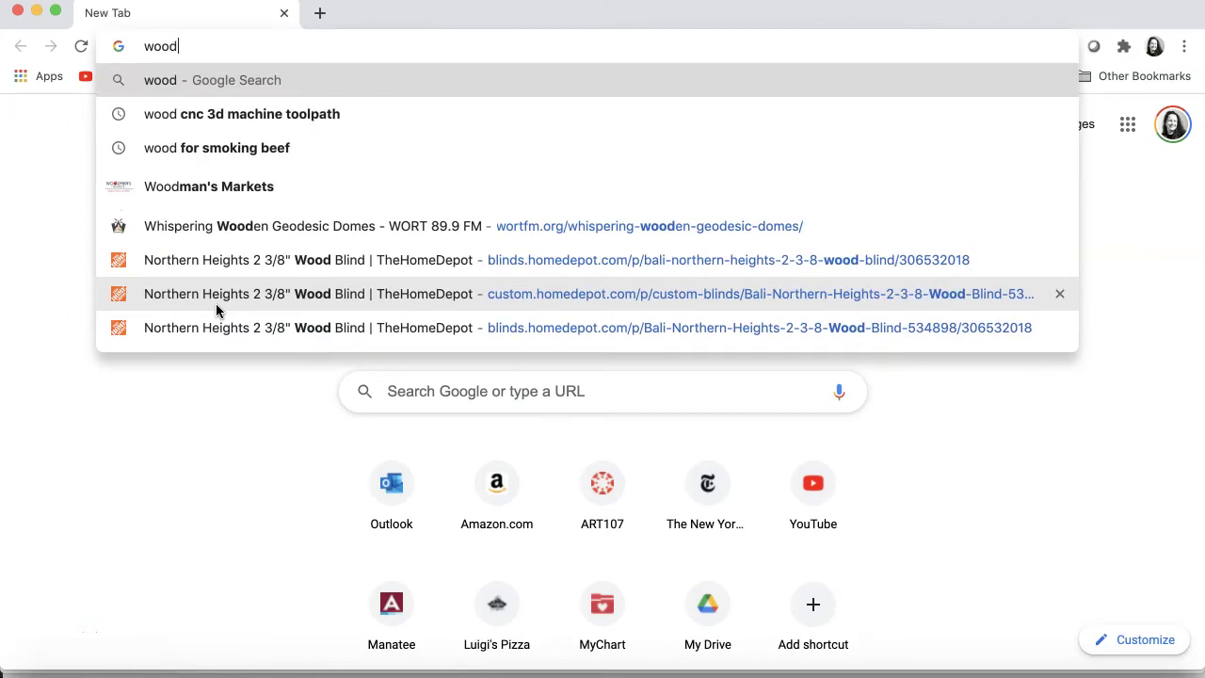
pyautogui.write(' texture')
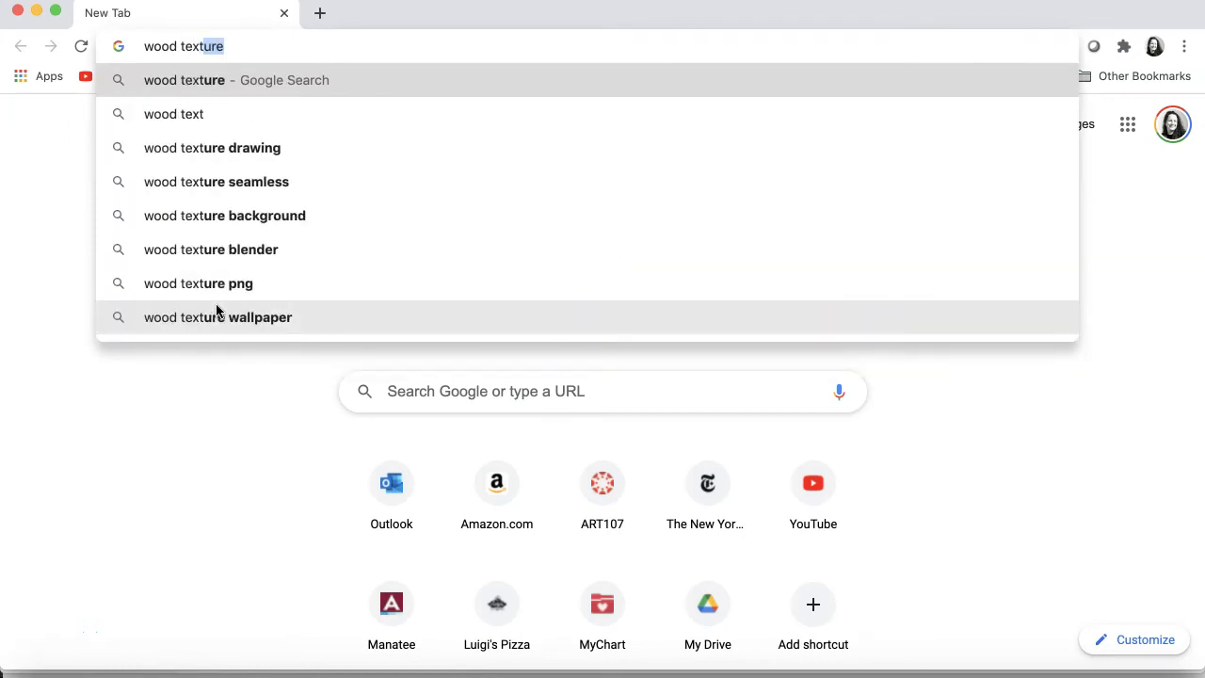
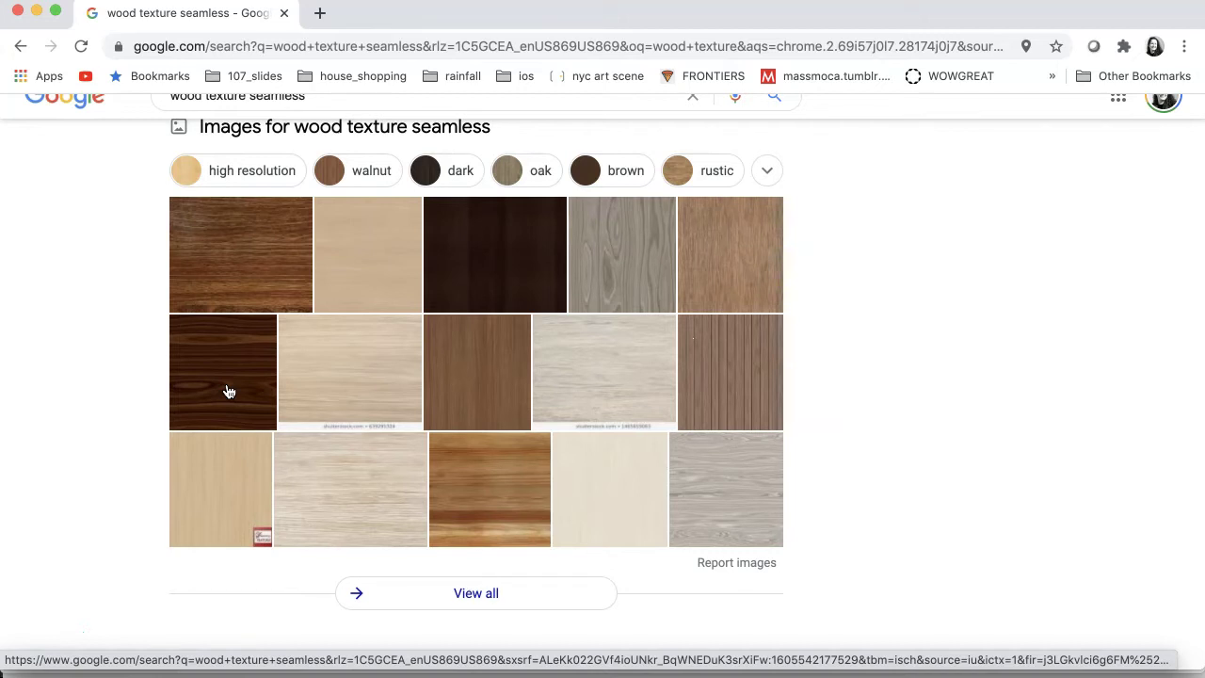
# - Show the image results for the seamless wood texture search and look through the available textures
pyautogui.scroll(2, 228, 392)
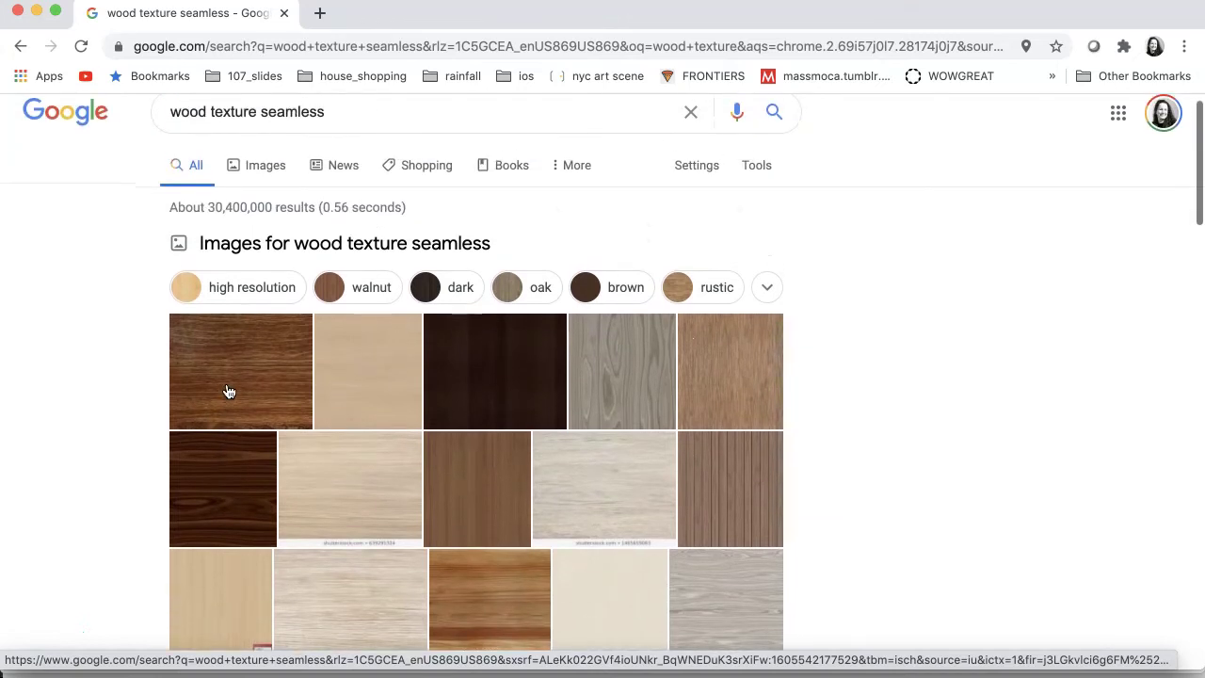
pyautogui.click(256, 172)
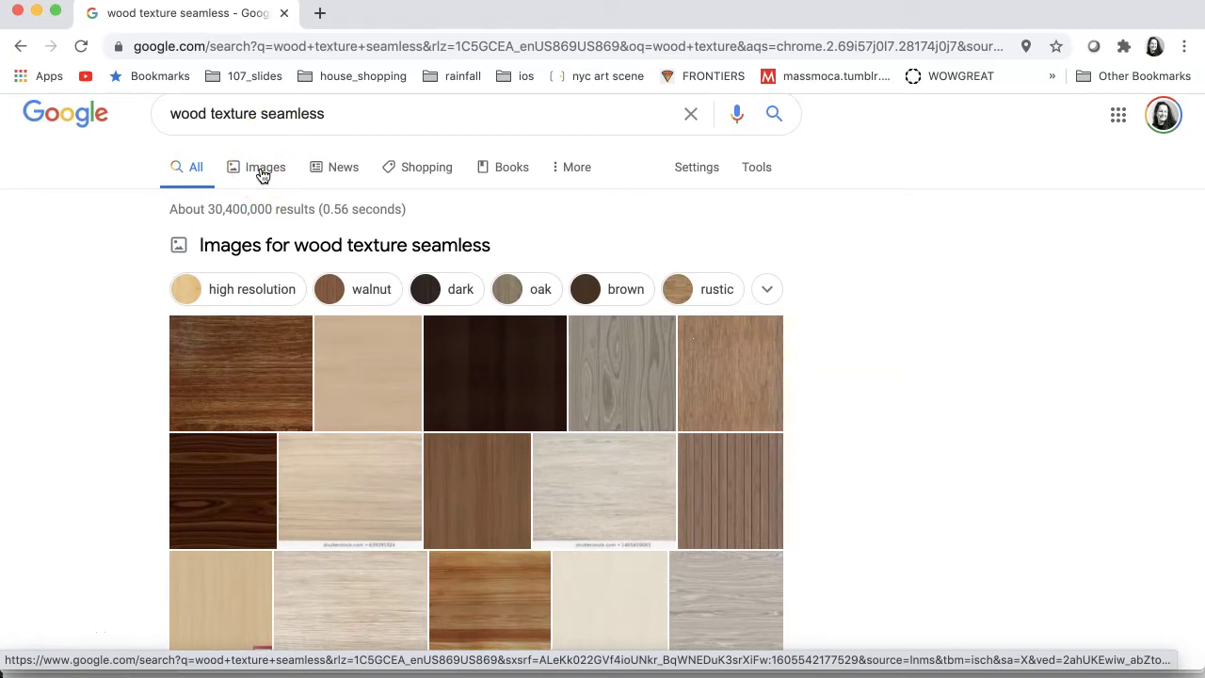
pyautogui.click(262, 174)
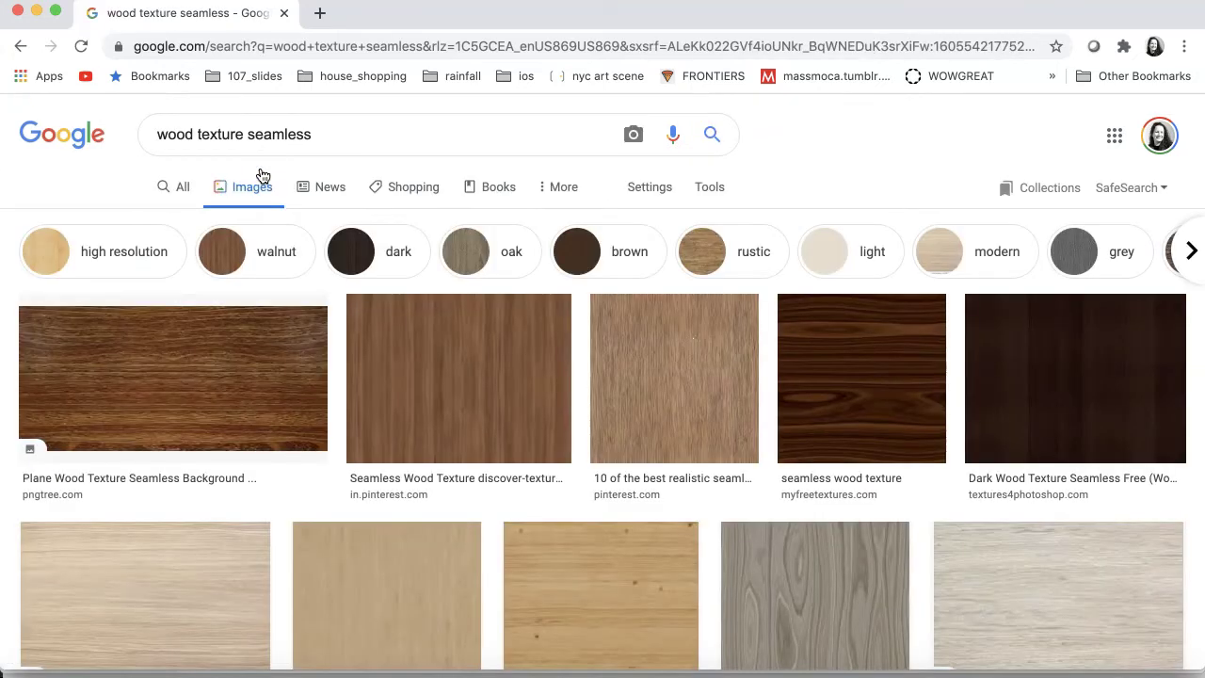
pyautogui.click(251, 363)
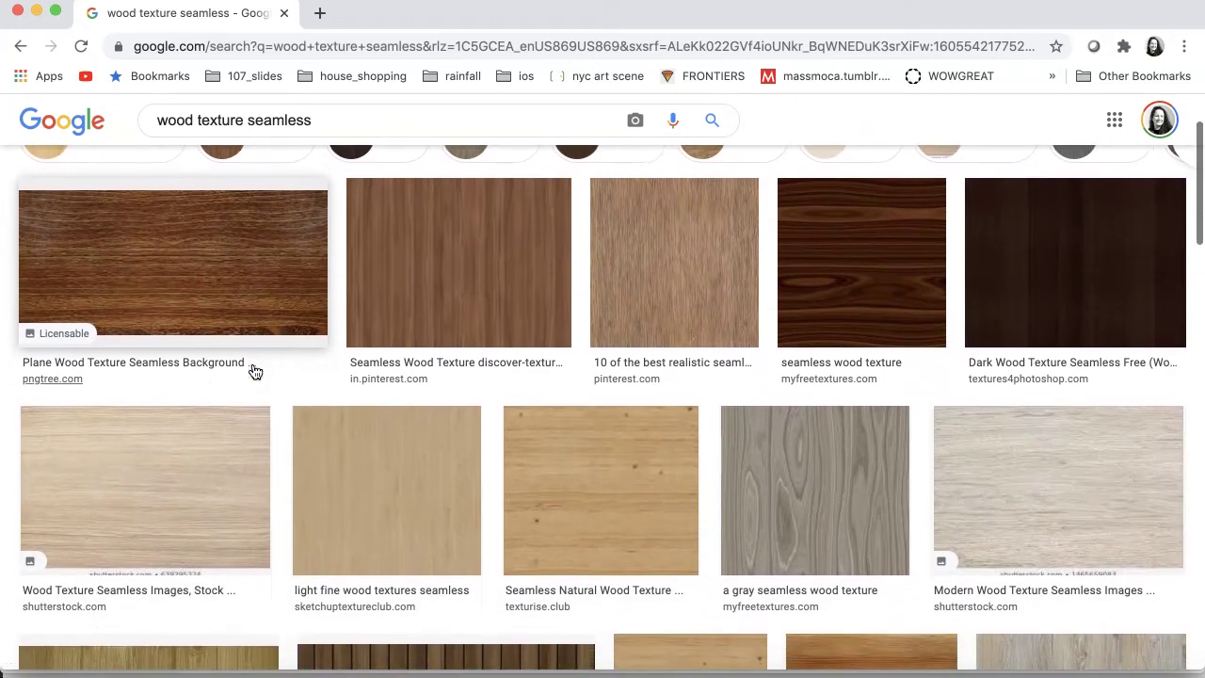
# - Look through the seamless wood texture image results and compare the light, dark, gray and plank patterns for a suitable one
pyautogui.click(269, 276)
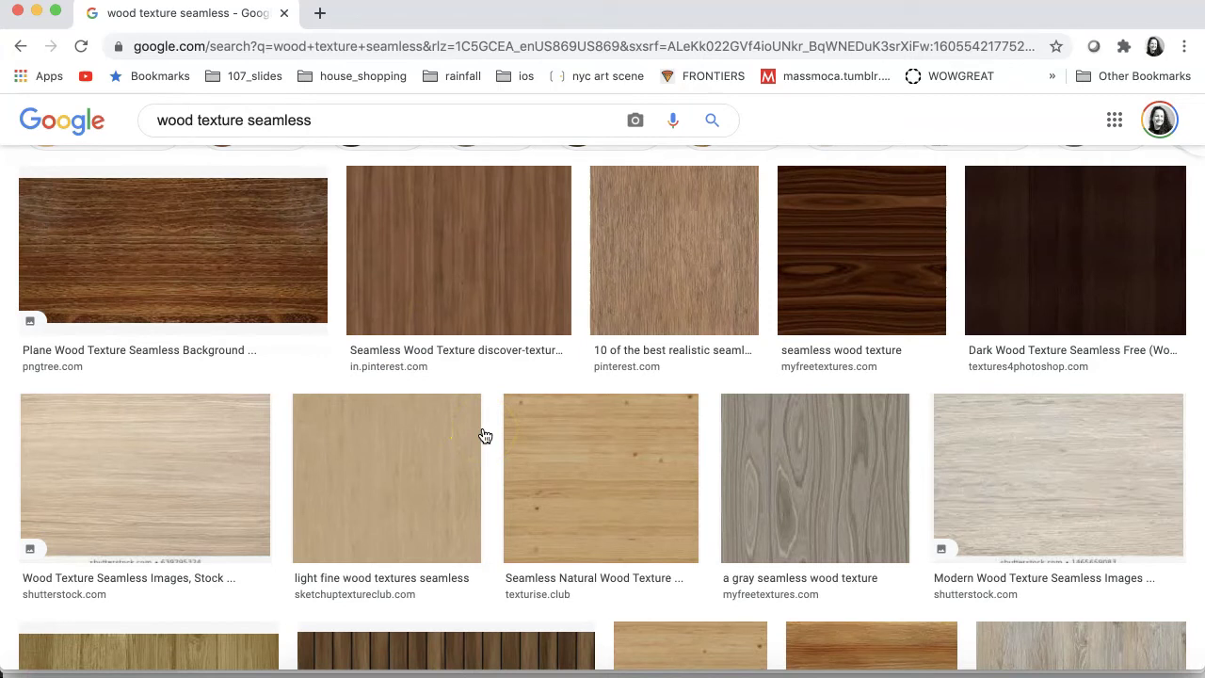
pyautogui.scroll(-1, 484, 436)
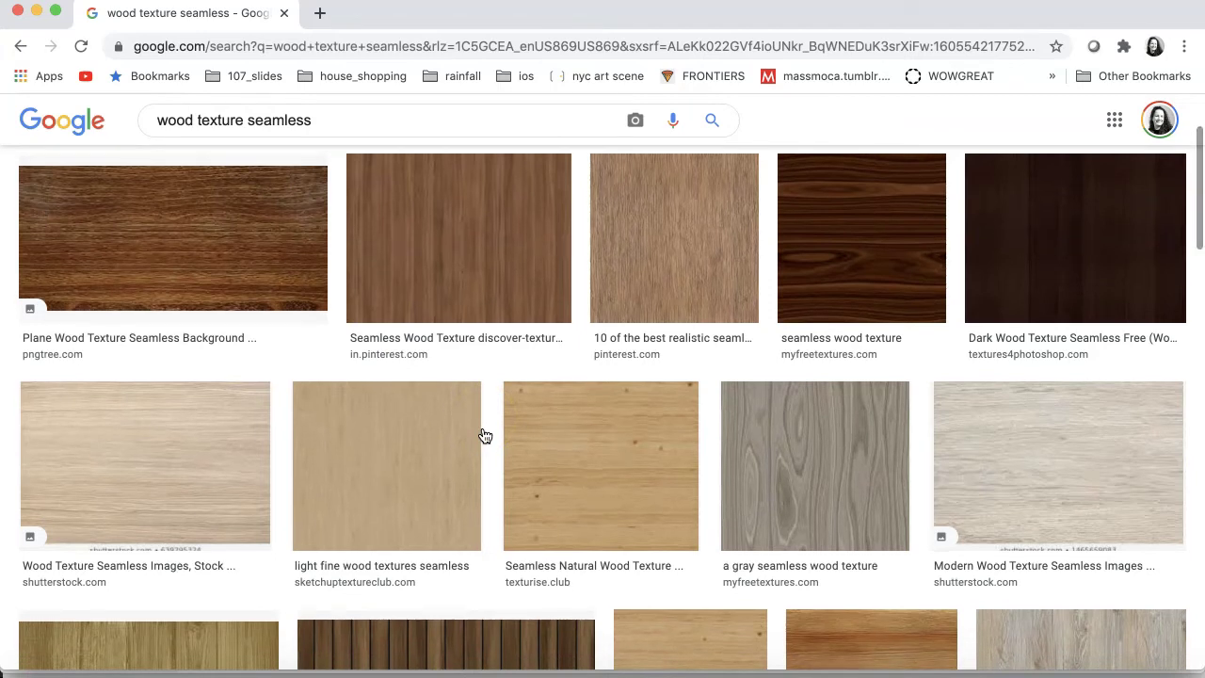
pyautogui.scroll(2, 485, 436)
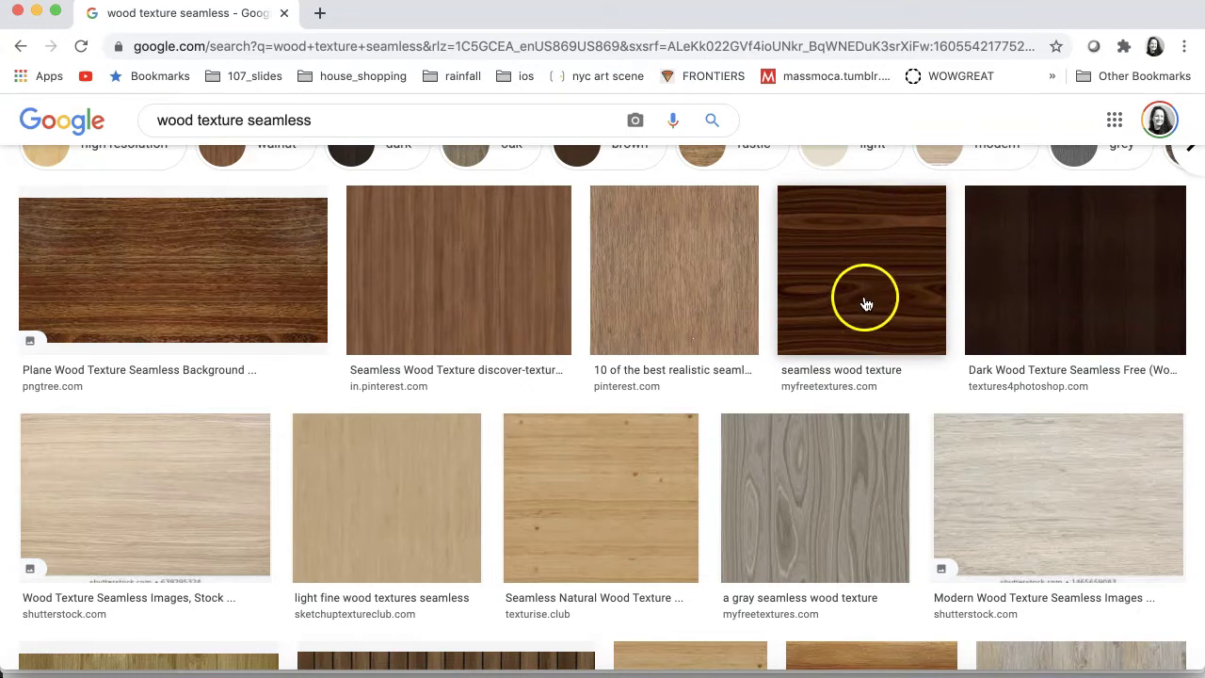
pyautogui.scroll(-4, 872, 308)
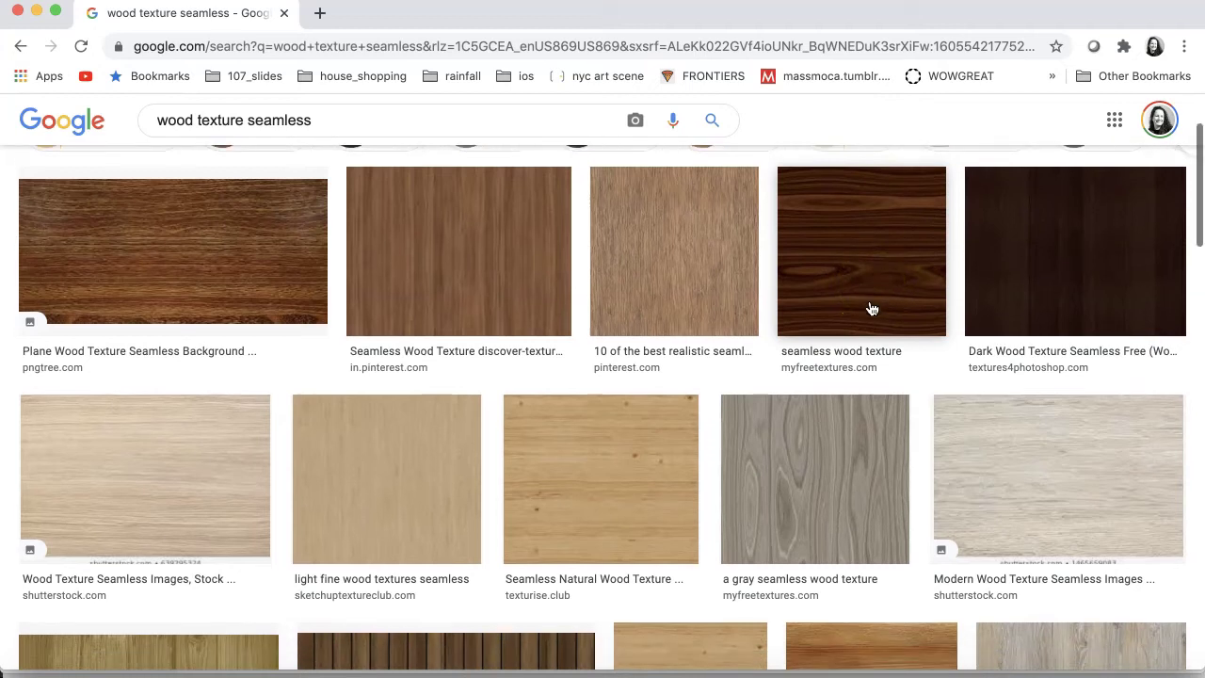
pyautogui.scroll(-1, 872, 309)
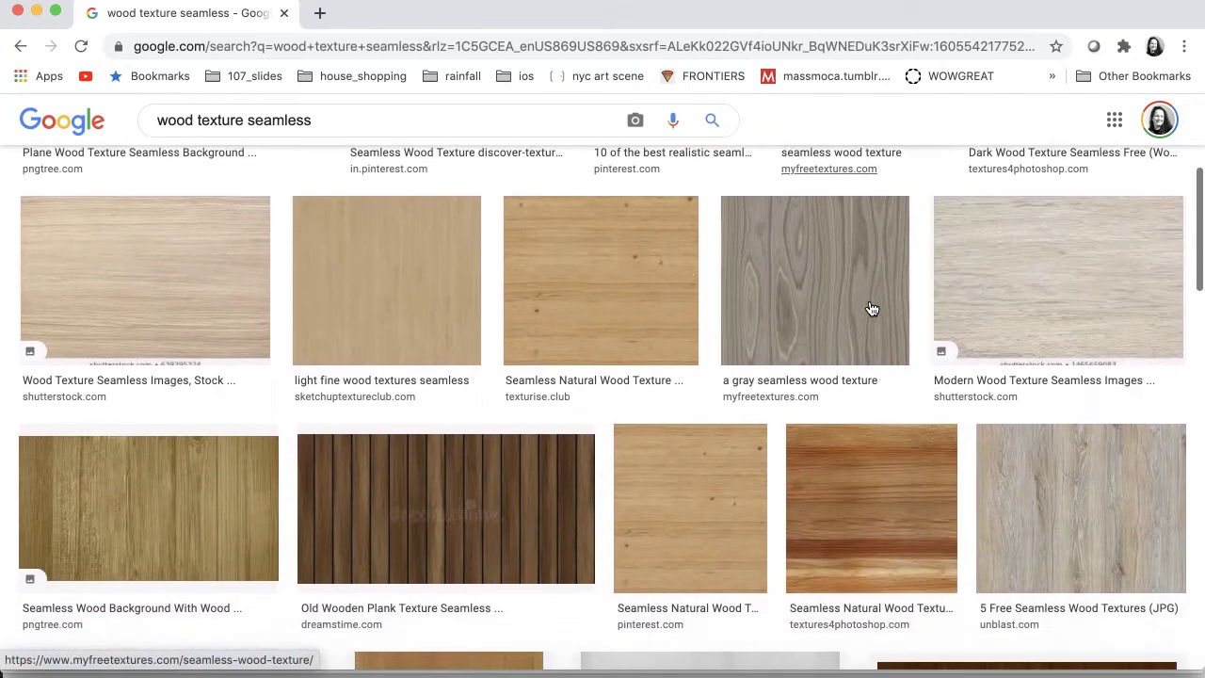
pyautogui.scroll(-2, 871, 308)
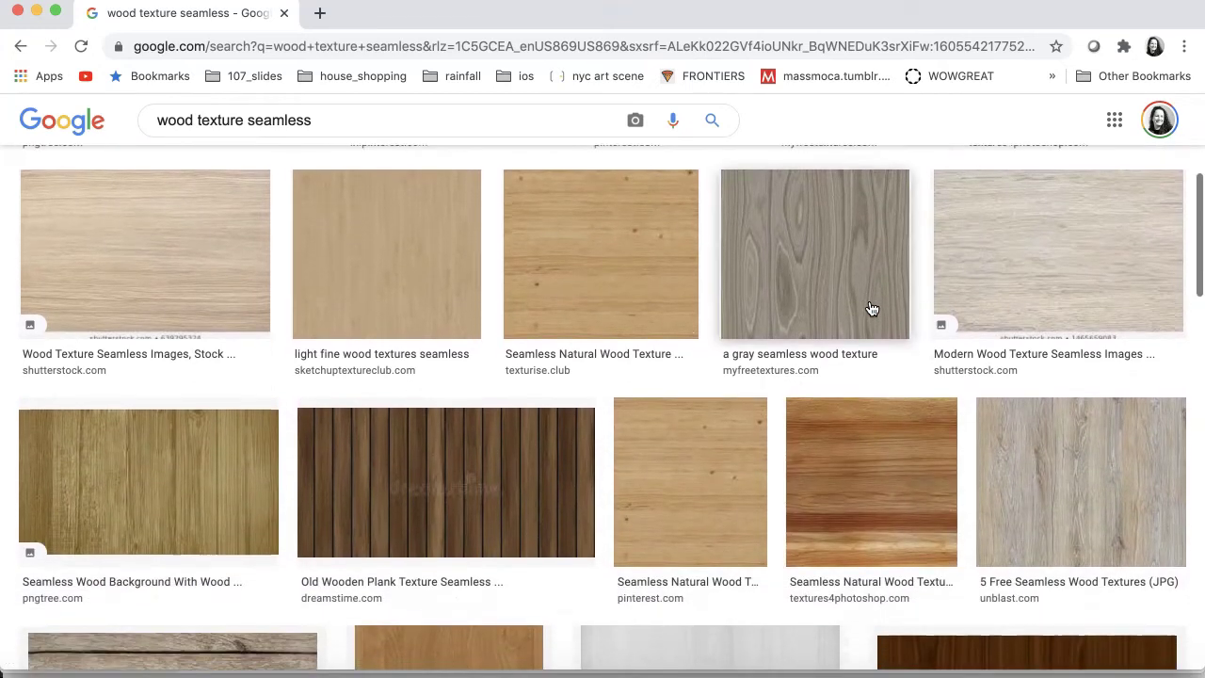
pyautogui.click(857, 311)
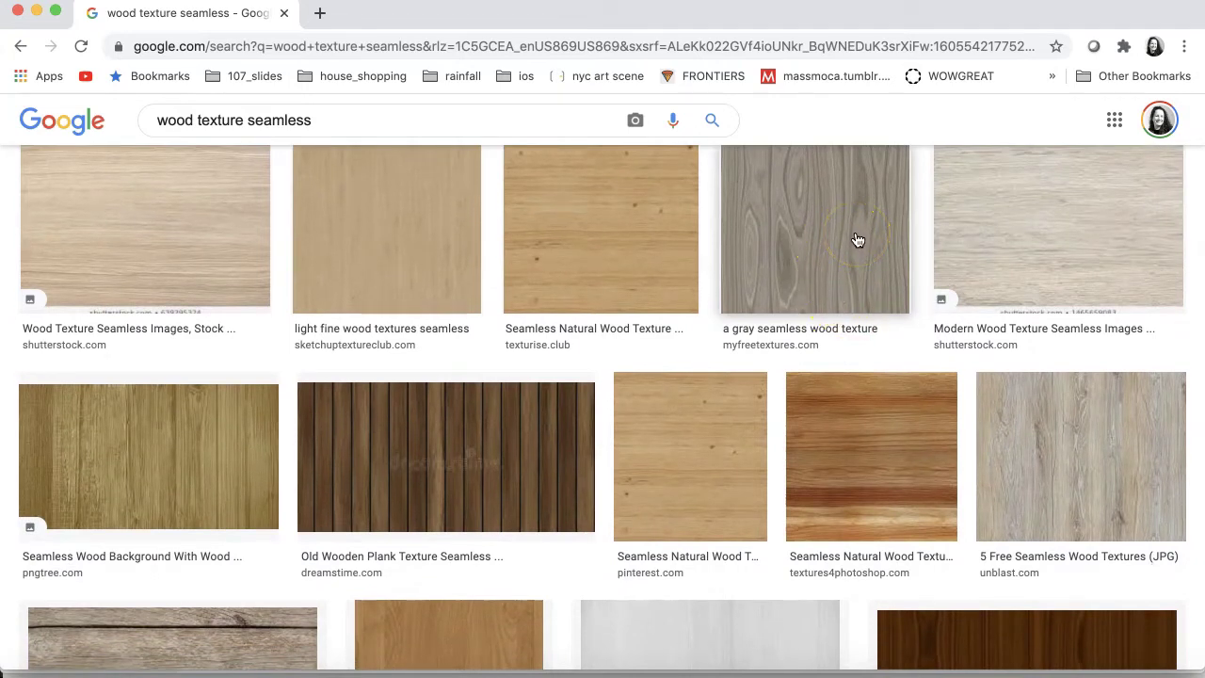
pyautogui.scroll(-4, 858, 240)
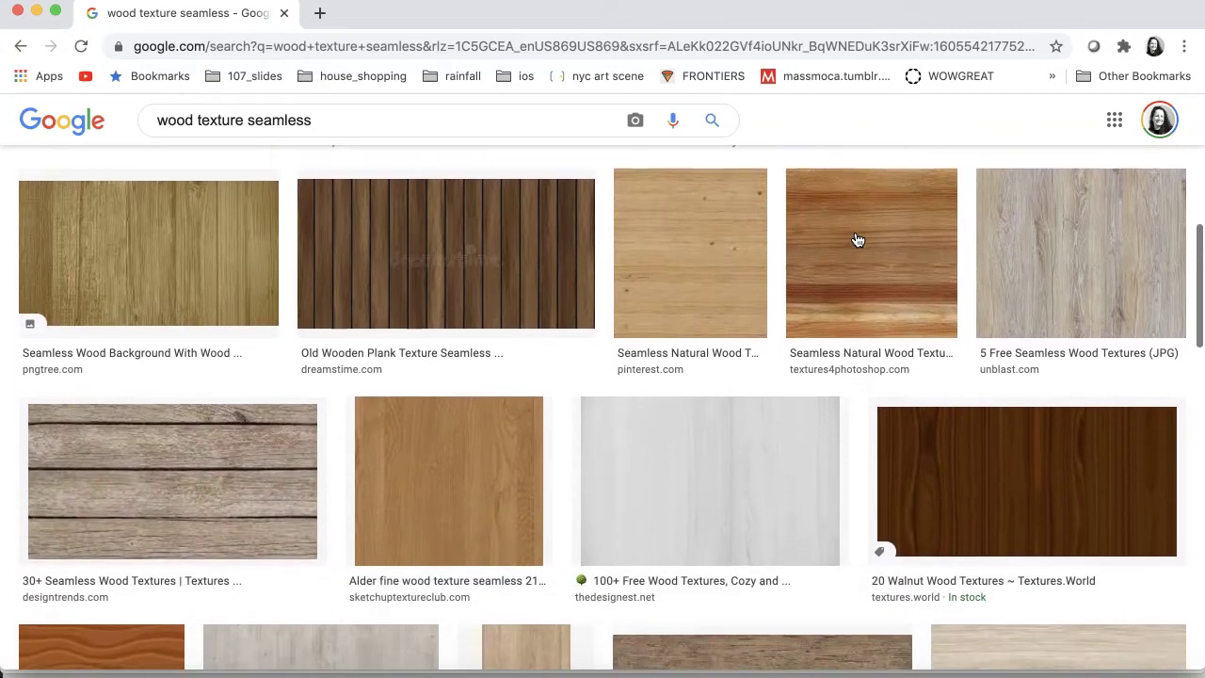
pyautogui.scroll(-2, 858, 241)
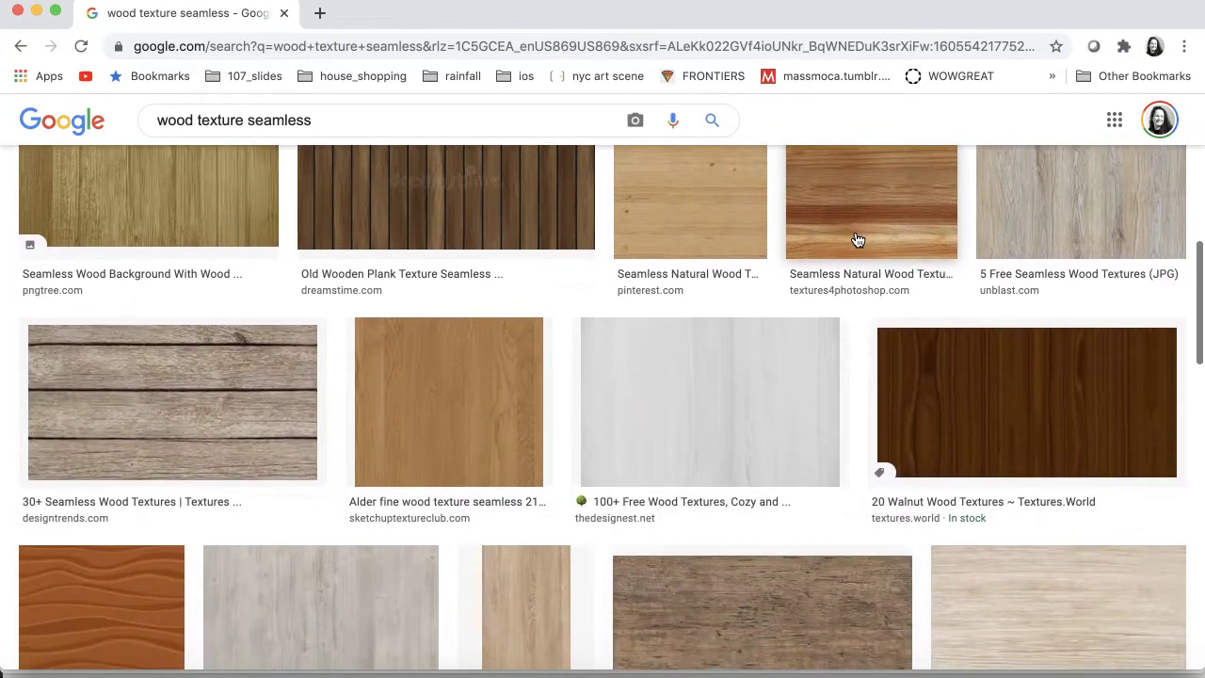
pyautogui.scroll(3, 857, 240)
pyautogui.scroll(-2, 858, 240)
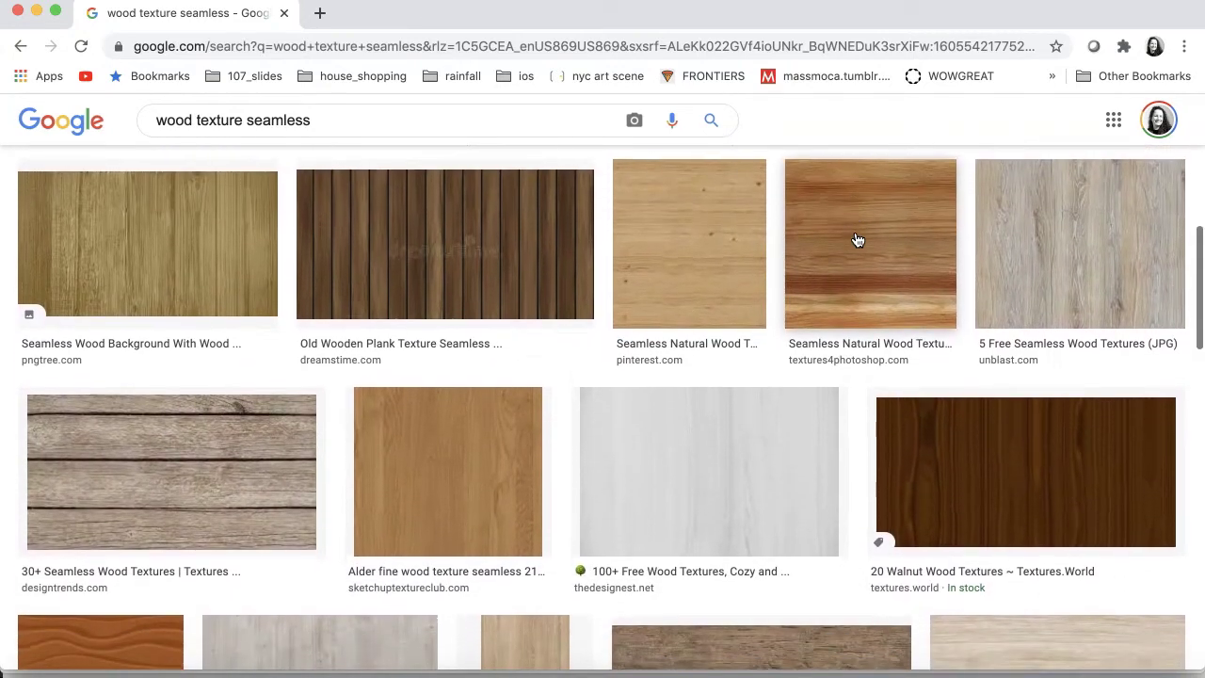
pyautogui.scroll(-6, 858, 240)
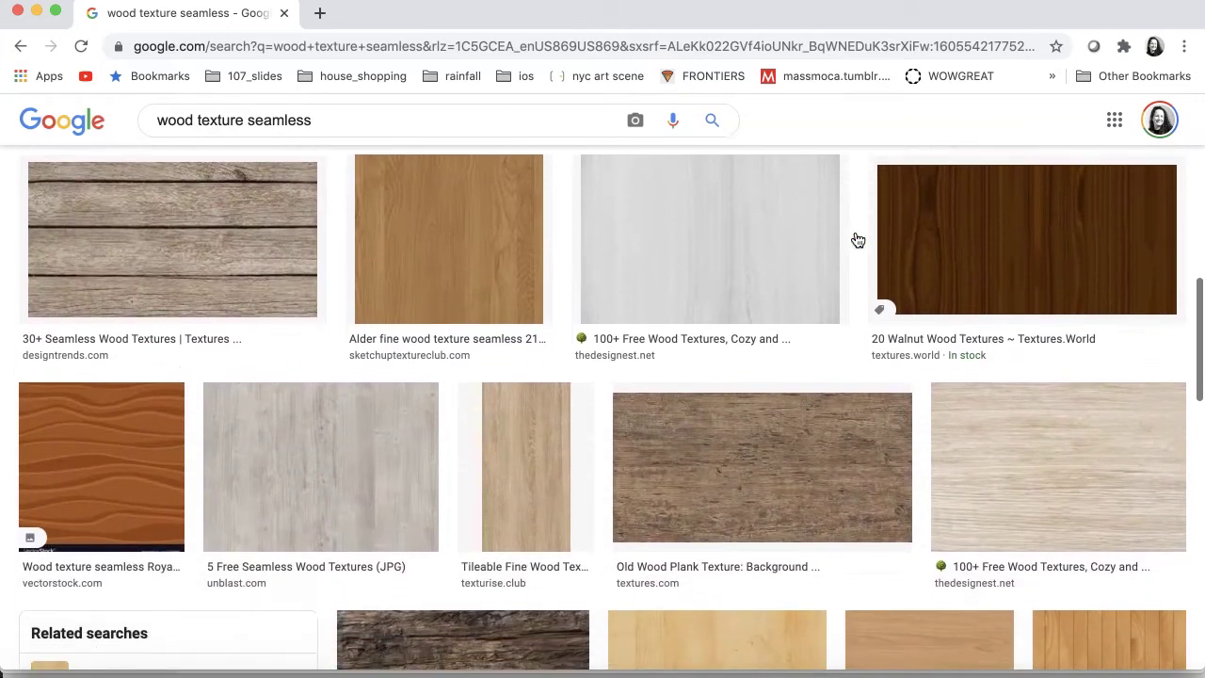
pyautogui.scroll(-3, 857, 240)
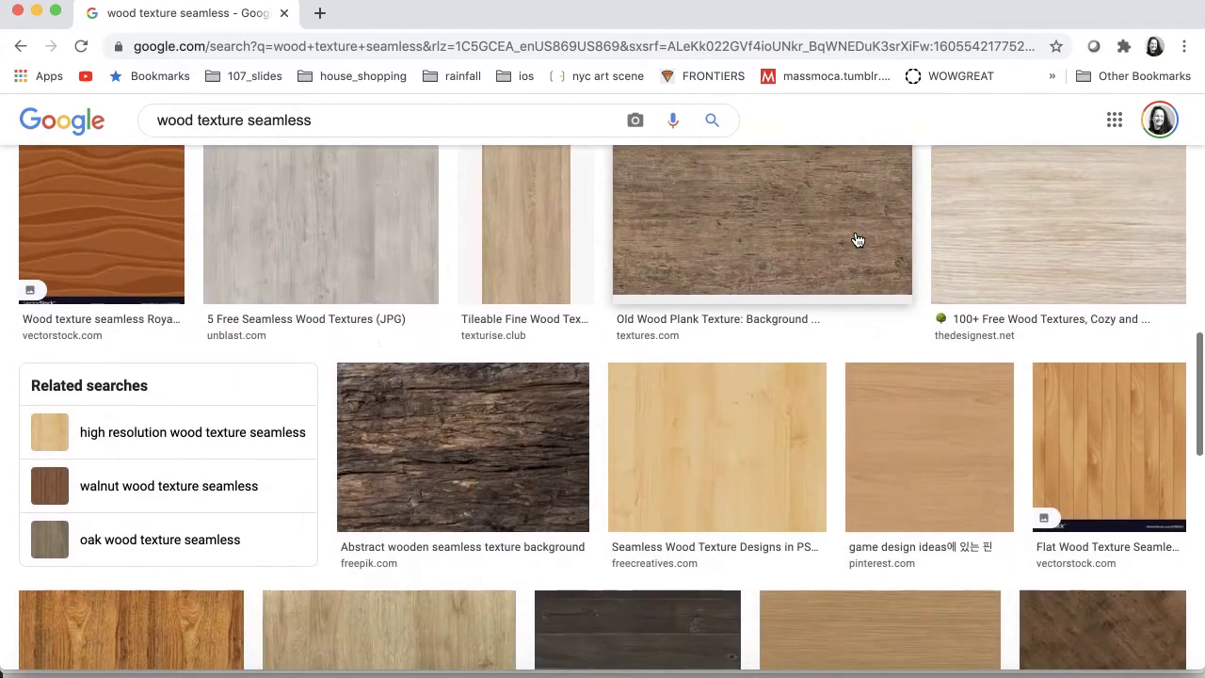
pyautogui.scroll(-1, 857, 240)
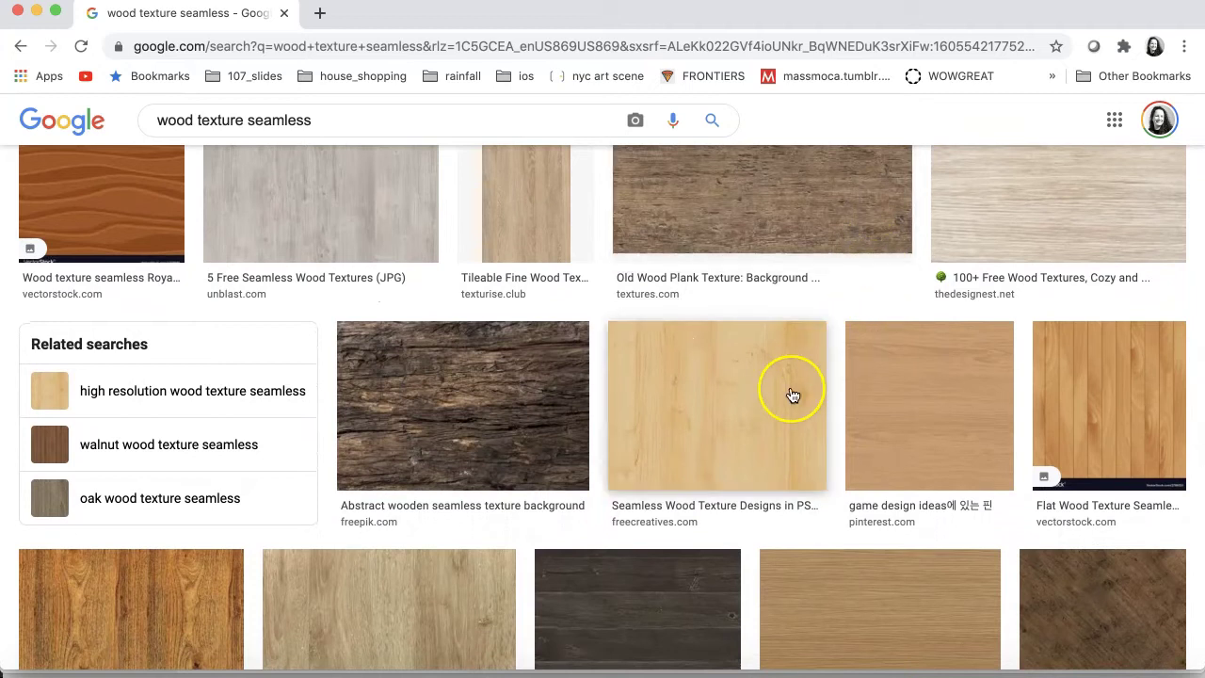
pyautogui.scroll(-5, 792, 395)
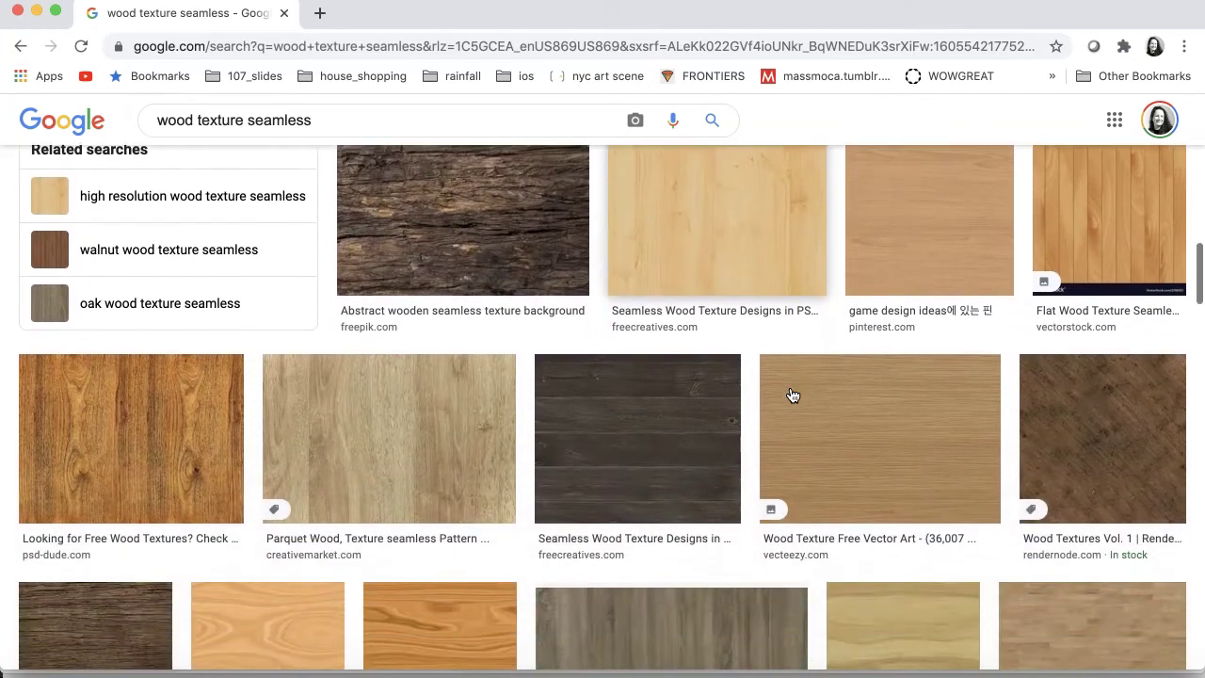
pyautogui.scroll(-5, 793, 395)
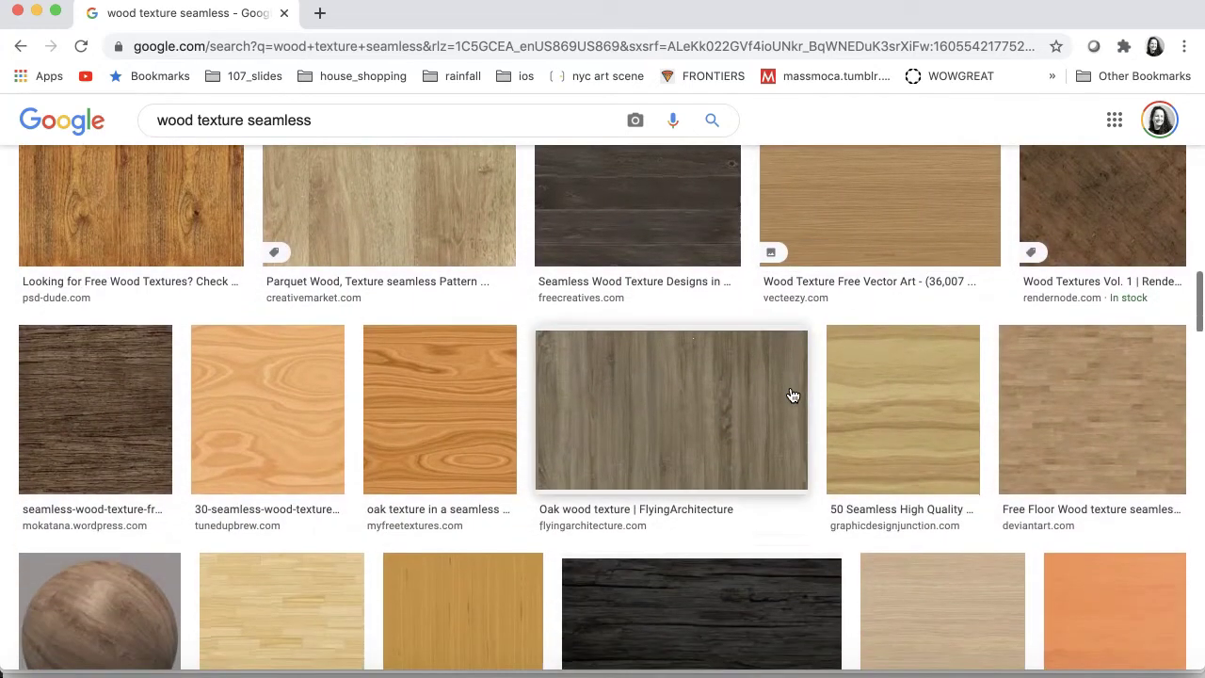
pyautogui.scroll(-3, 792, 395)
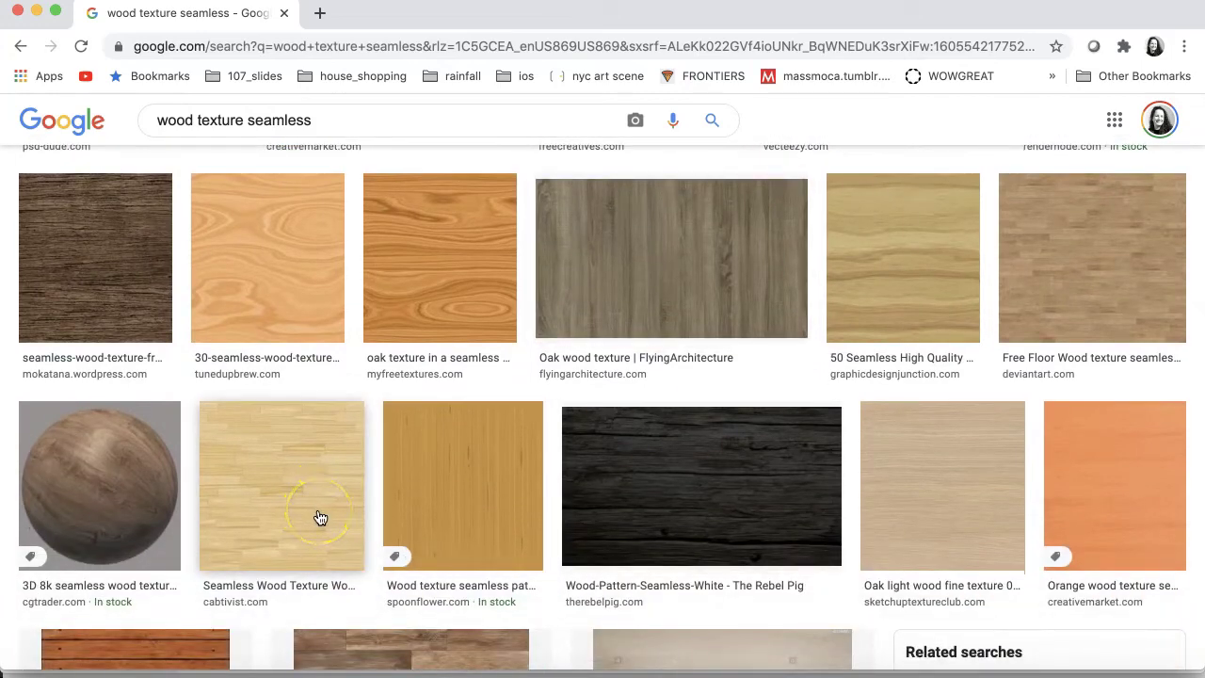
pyautogui.scroll(-10, 668, 458)
pyautogui.scroll(2, 667, 458)
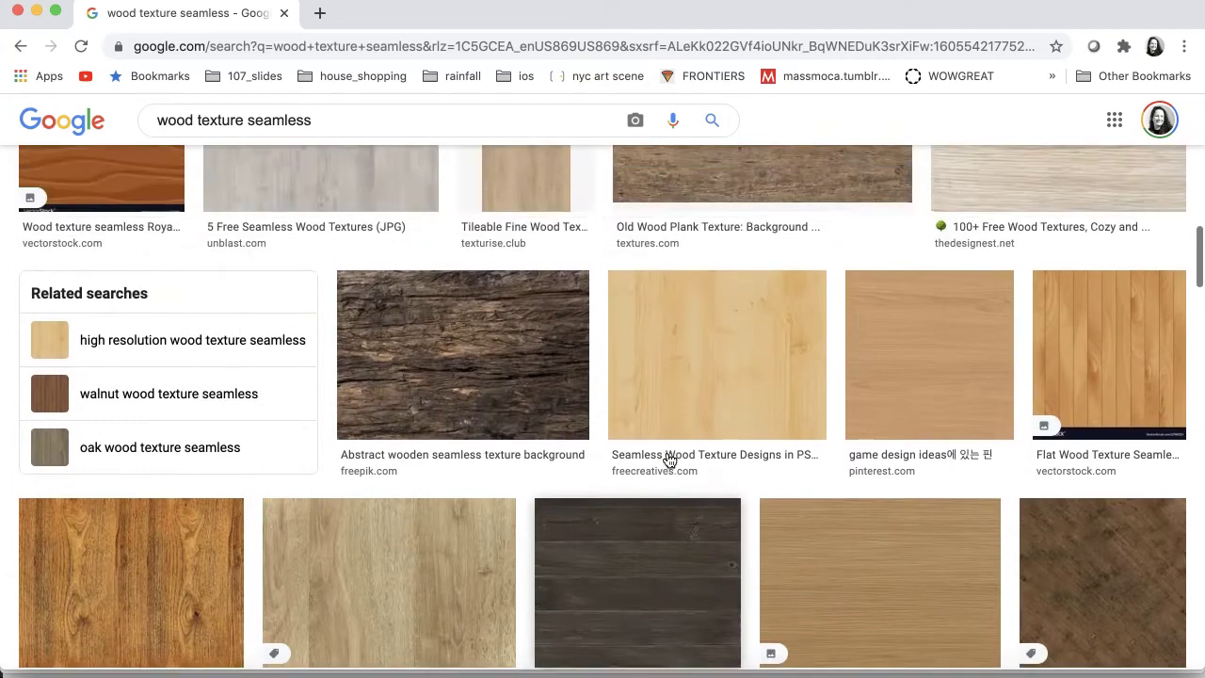
pyautogui.scroll(8, 667, 457)
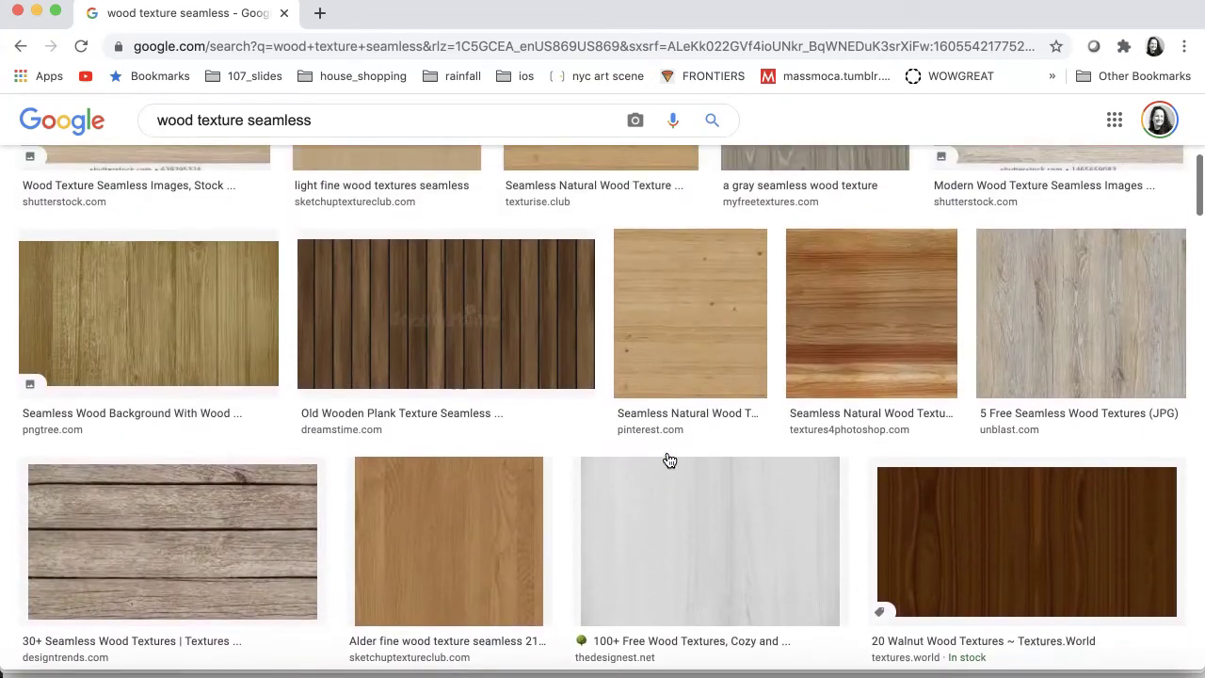
pyautogui.scroll(3, 667, 458)
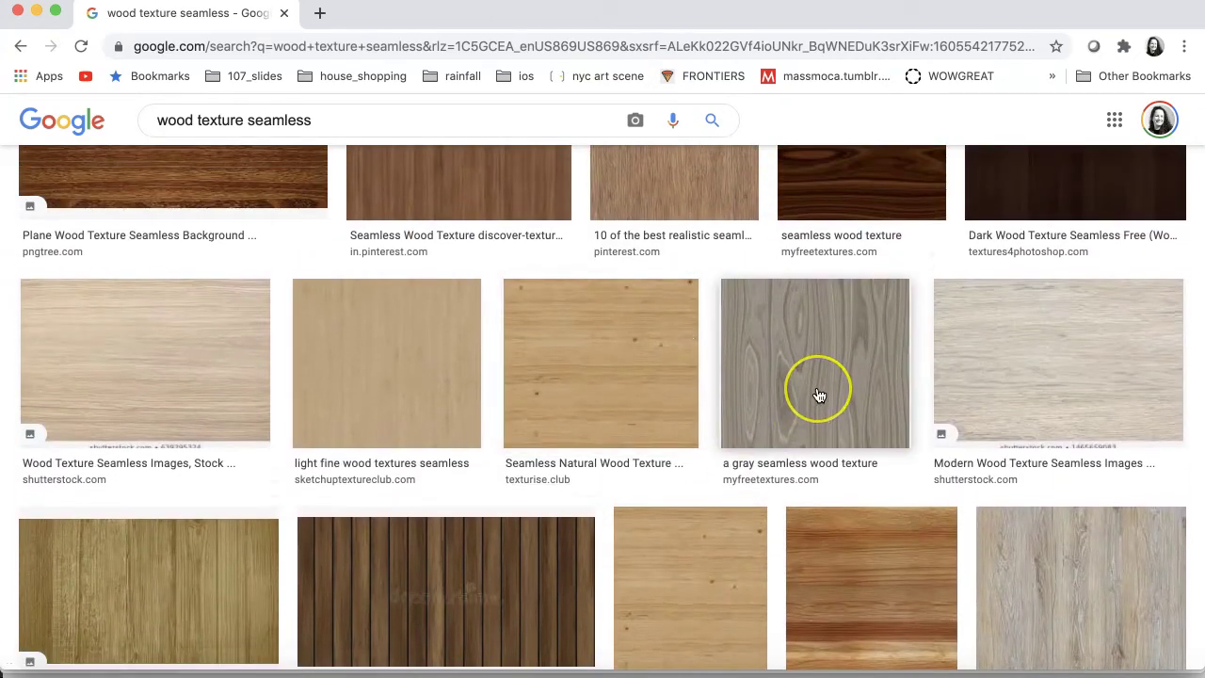
# - Open the gray seamless wood texture result from myfreetextures.com and find the large image on its source page
pyautogui.click(819, 395)
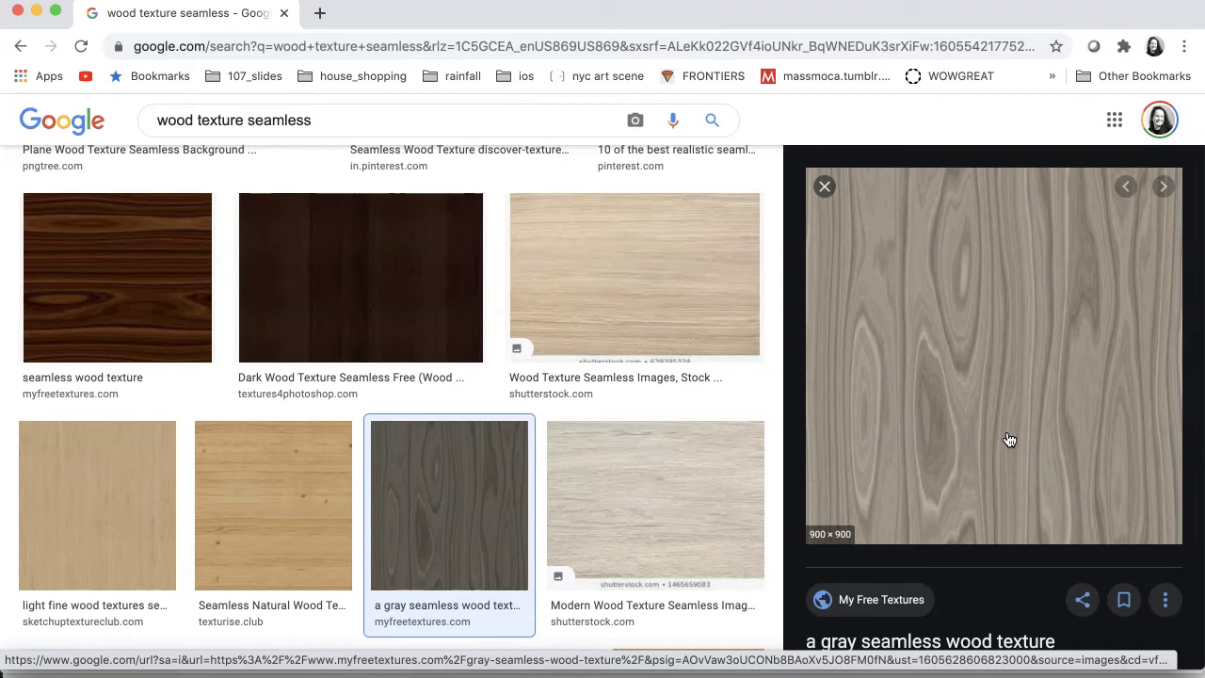
pyautogui.click(1007, 436)
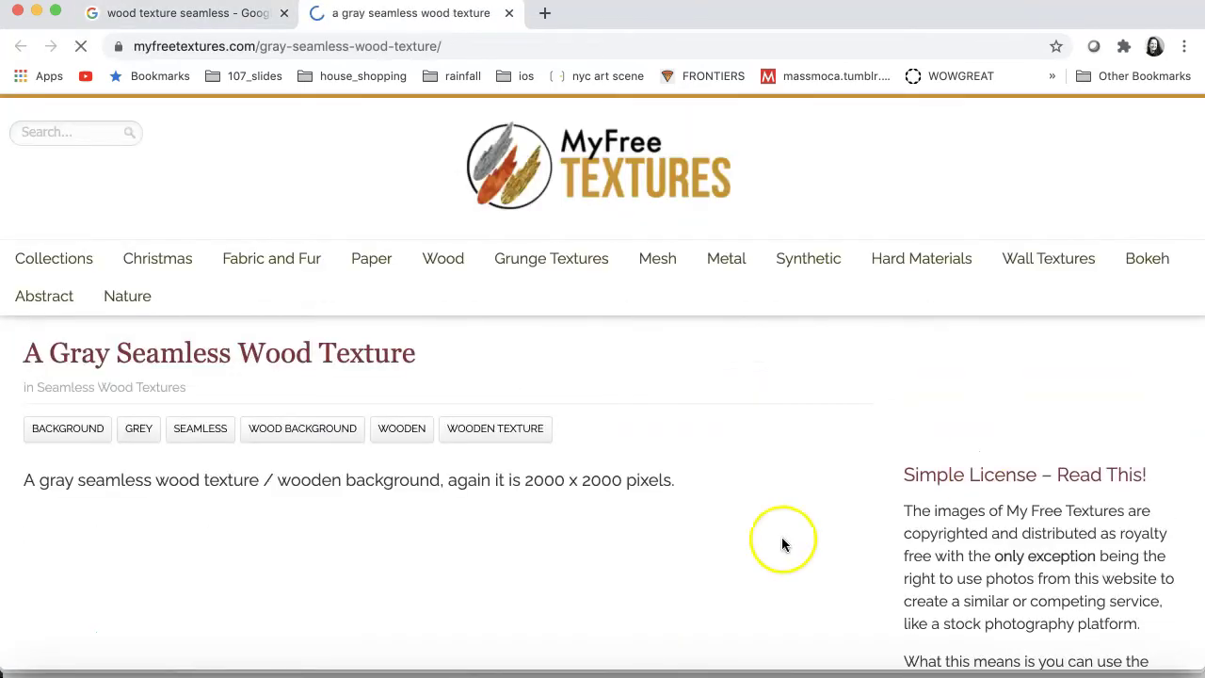
pyautogui.scroll(-3, 652, 592)
pyautogui.scroll(-10, 653, 593)
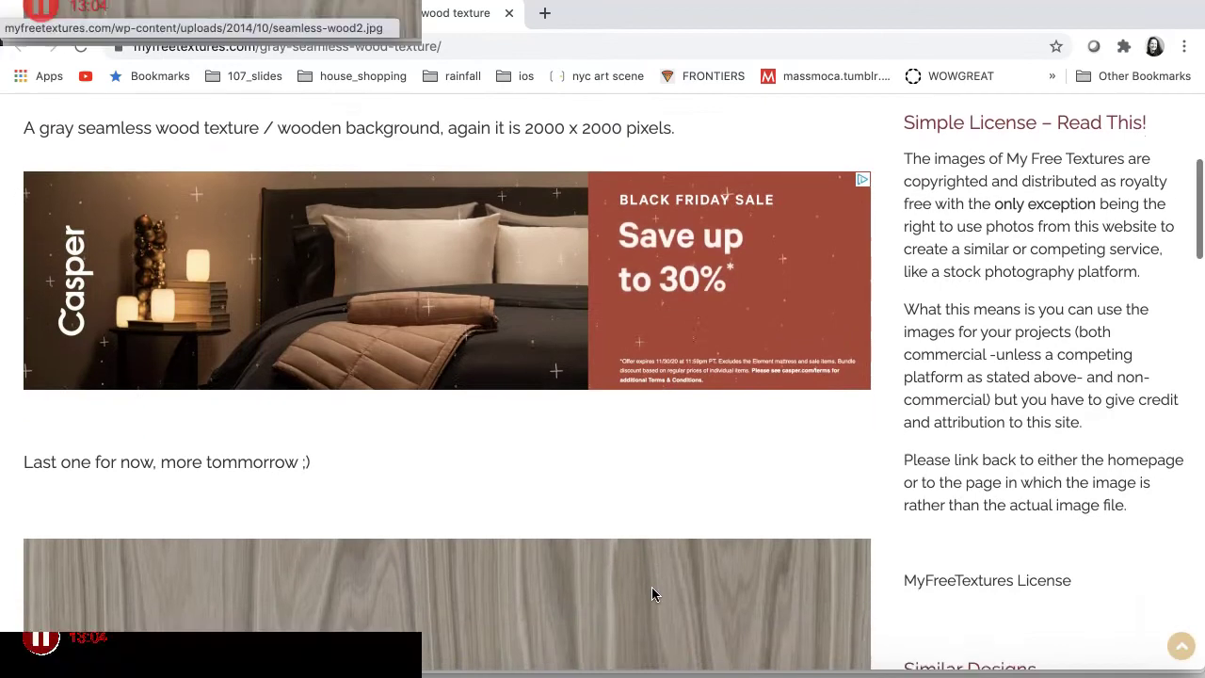
pyautogui.scroll(-5, 653, 591)
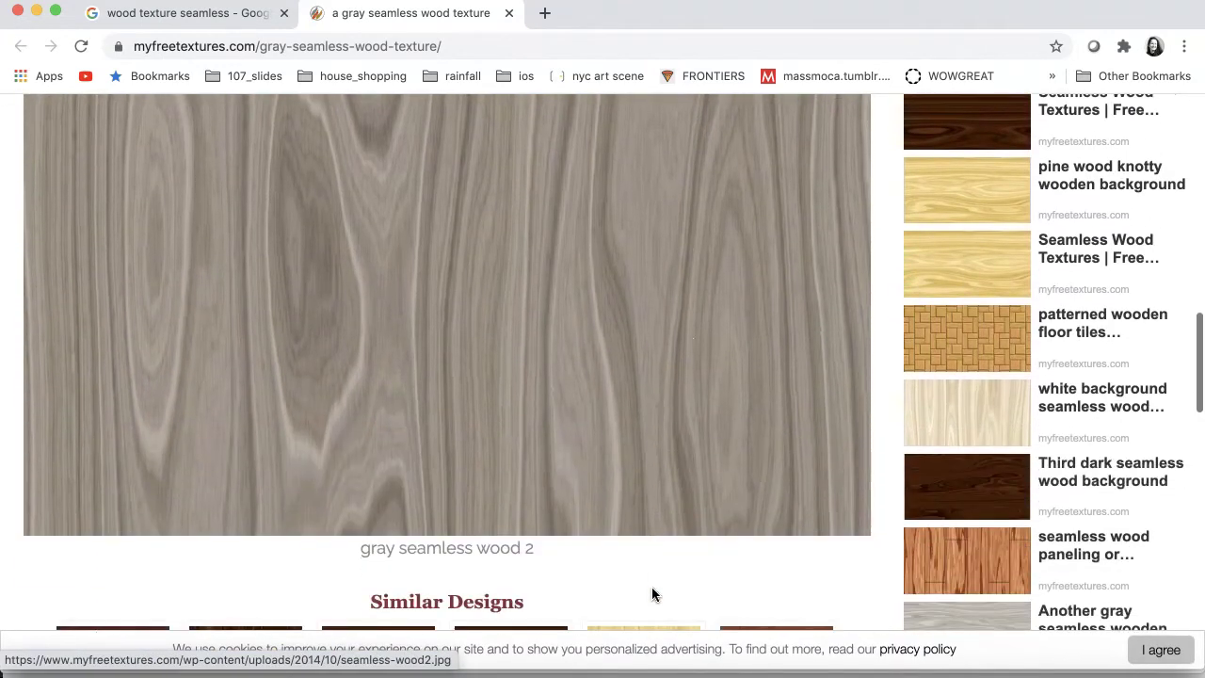
pyautogui.scroll(2, 653, 591)
pyautogui.scroll(2, 650, 527)
# - Save the large gray wood image as JPEG "seamless-wood2" in a new folder named "textures" inside Downloads
pyautogui.click(647, 443)
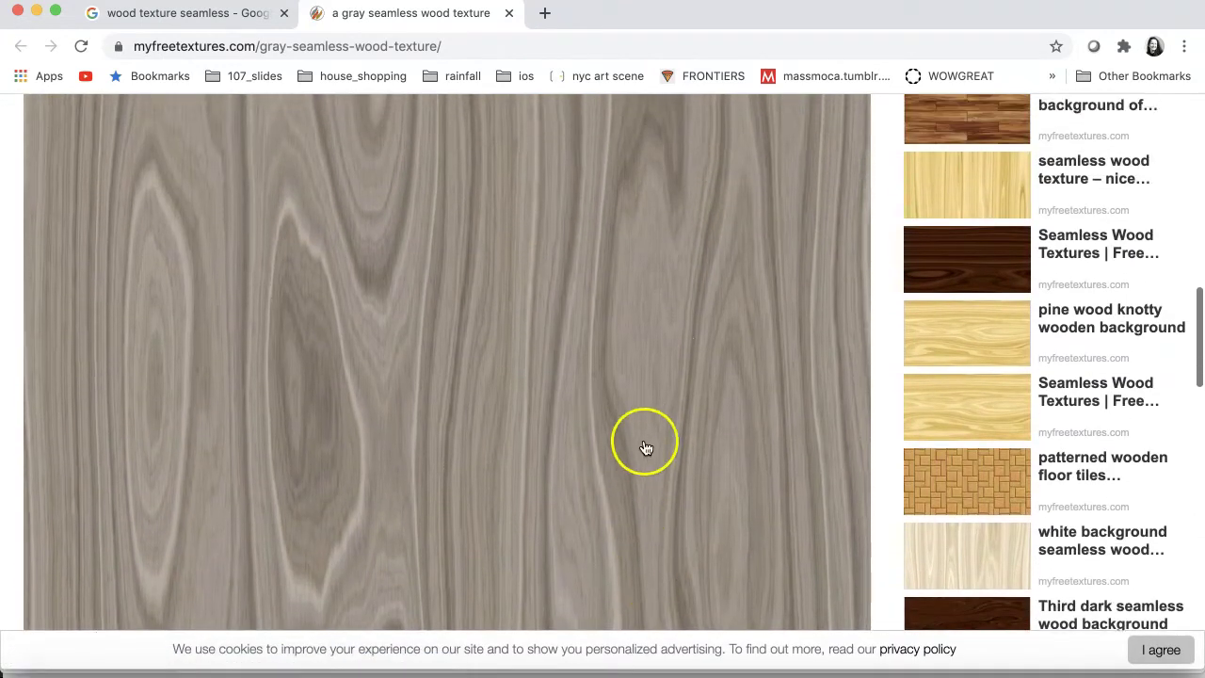
pyautogui.rightClick(648, 441)
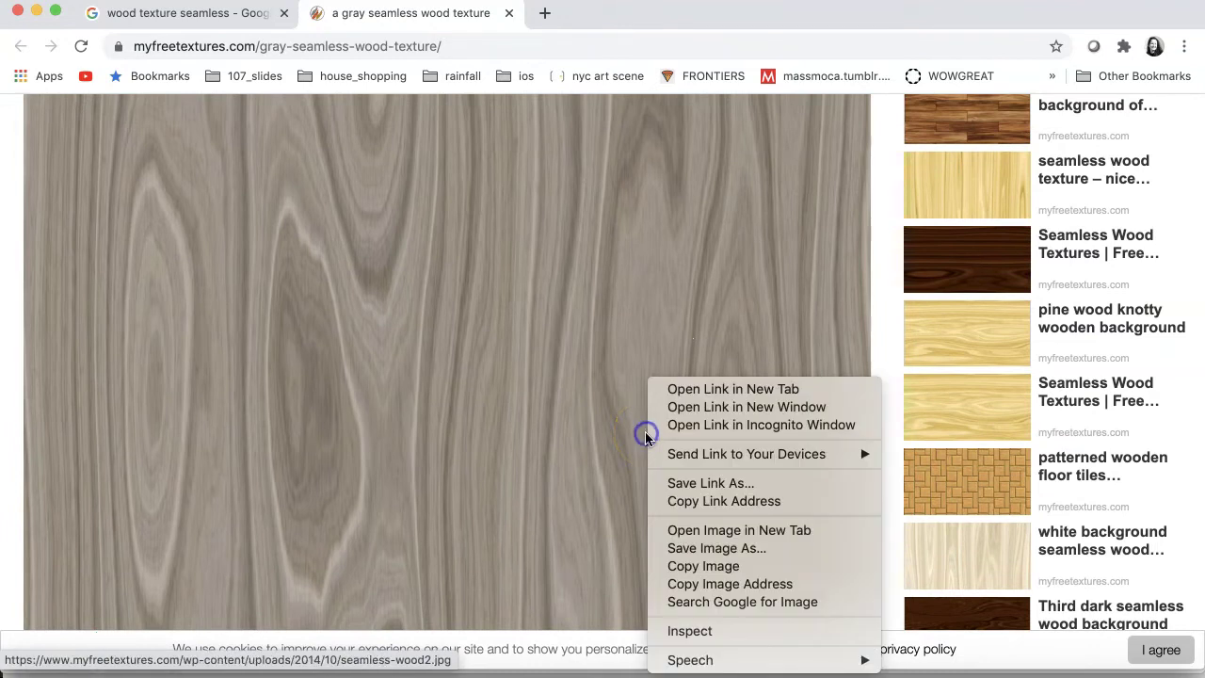
pyautogui.click(713, 548)
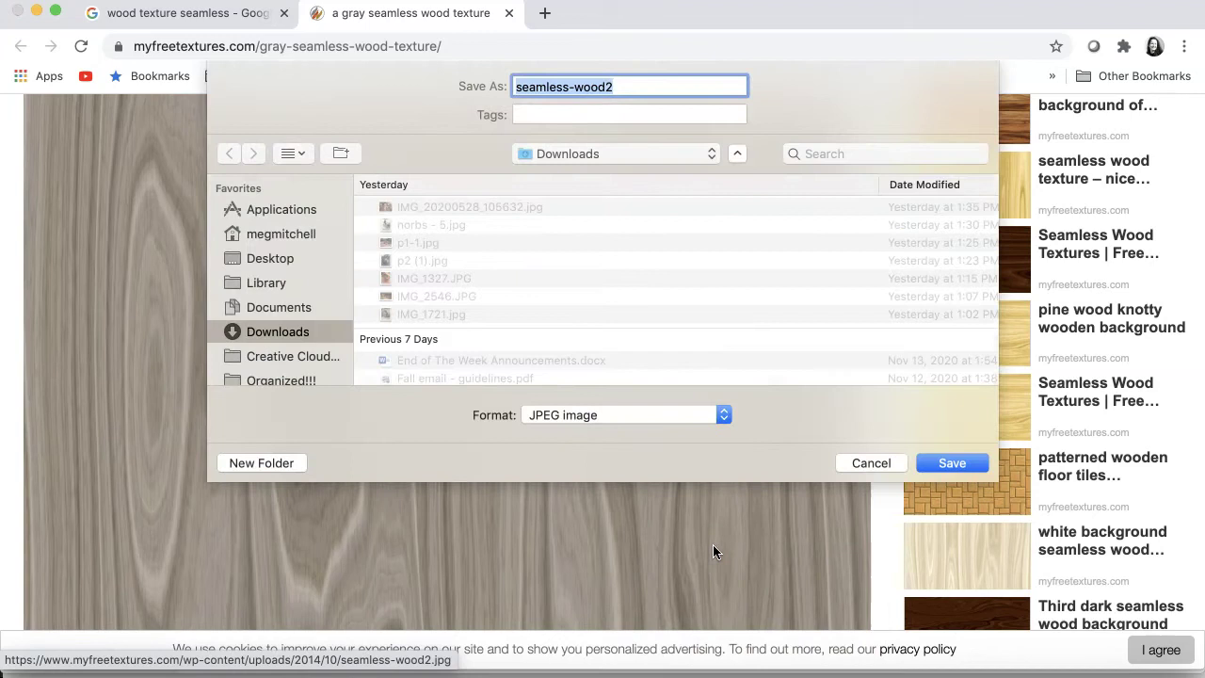
pyautogui.click(614, 271)
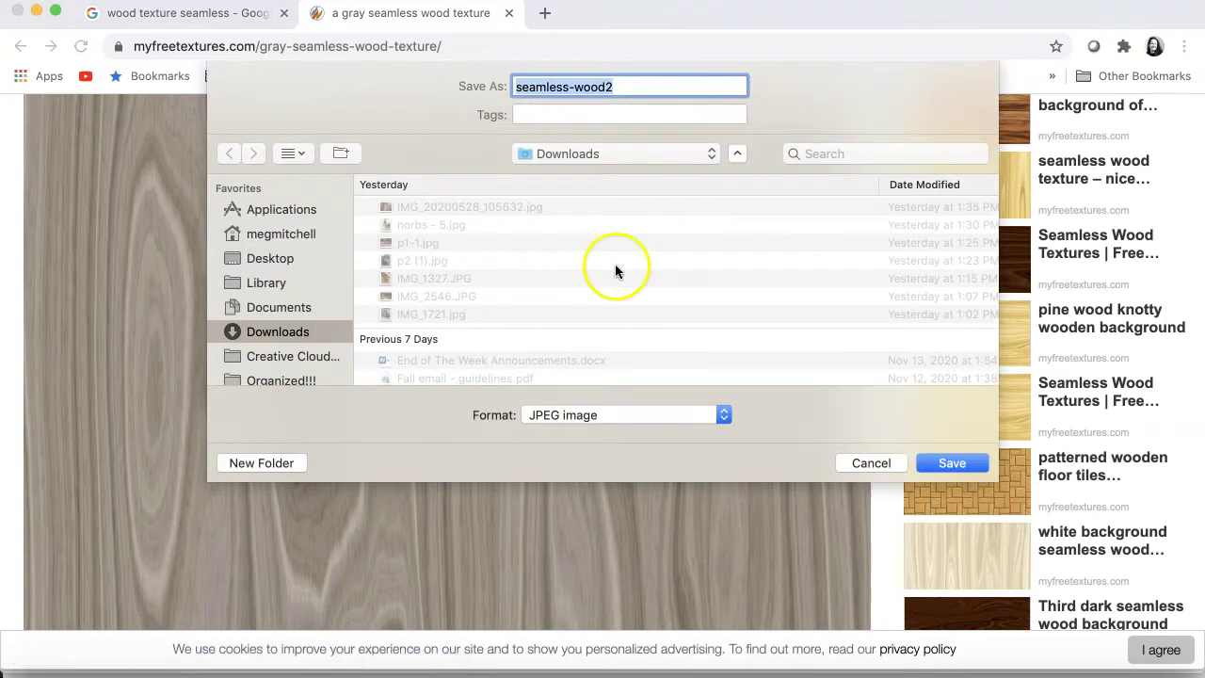
pyautogui.click(270, 461)
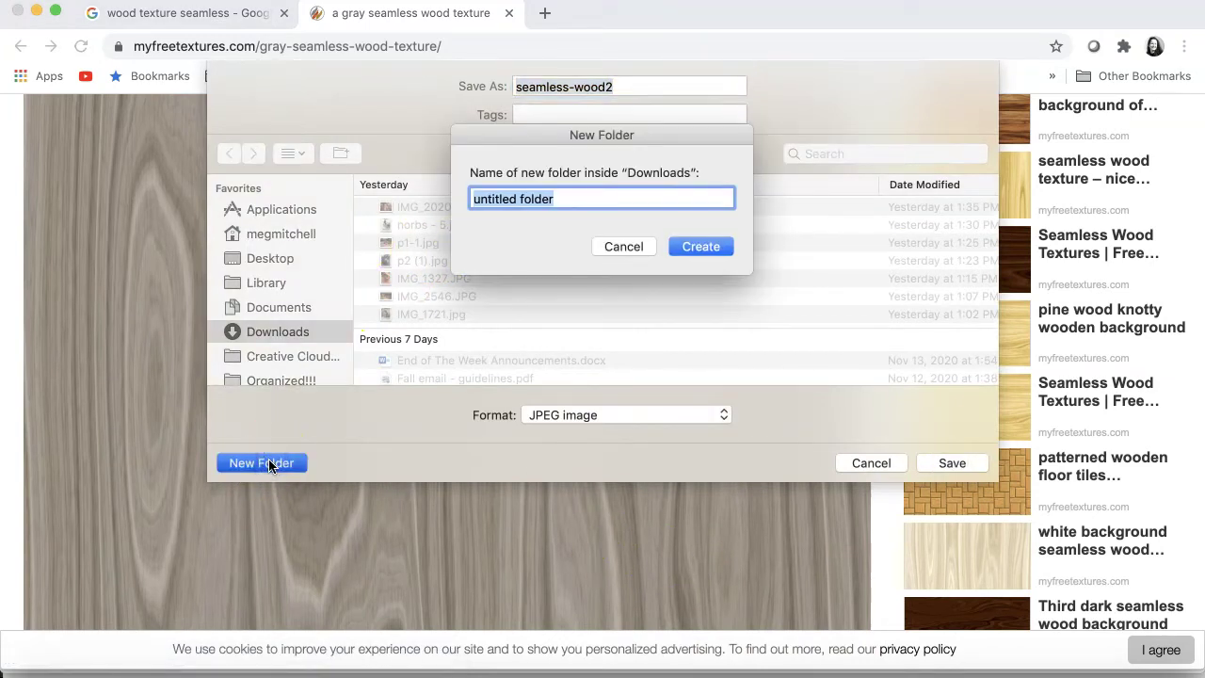
pyautogui.write('text')
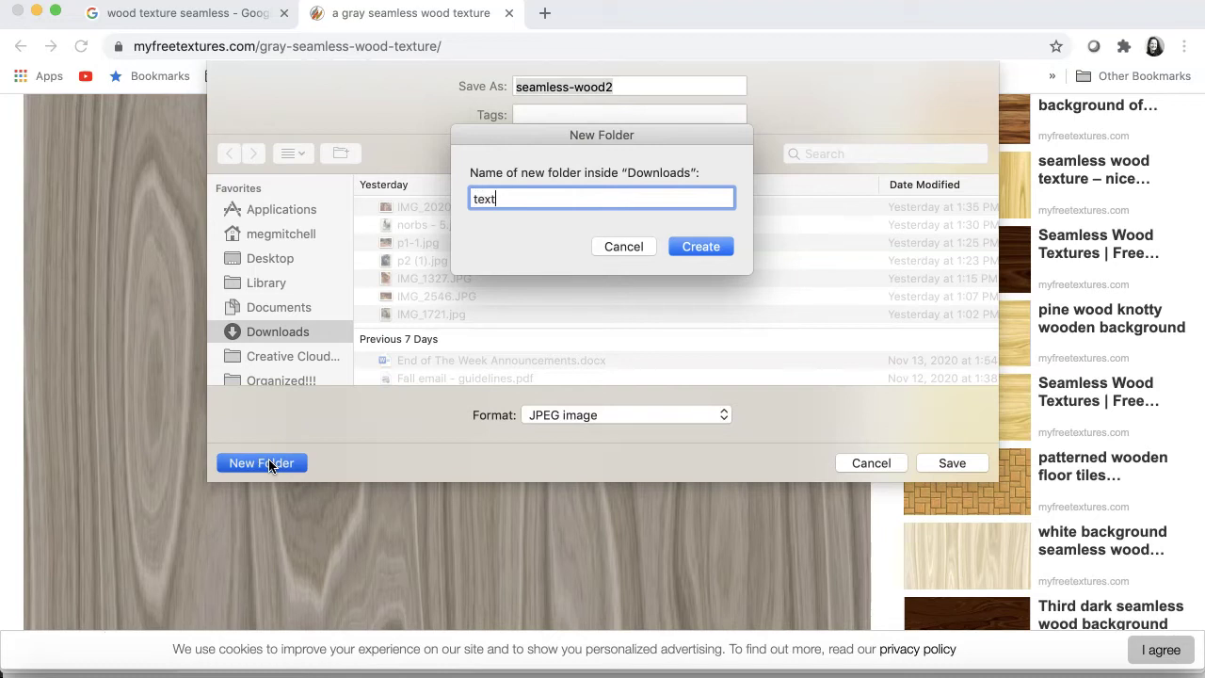
pyautogui.press('Return')
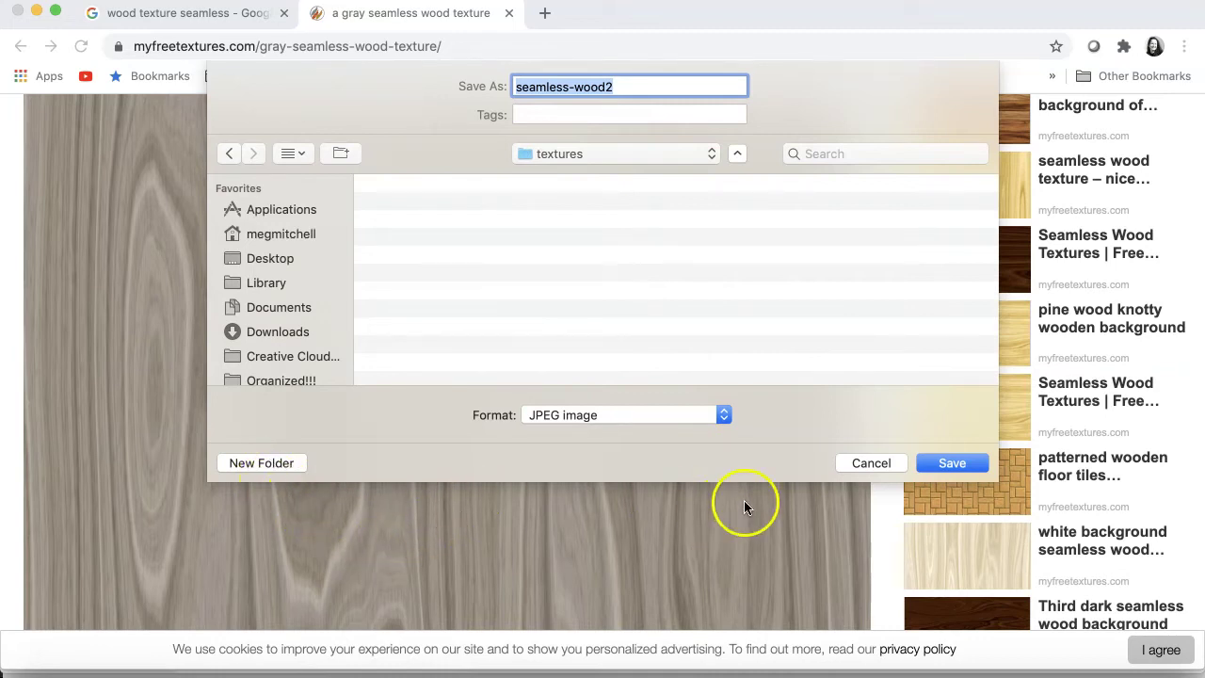
pyautogui.click(951, 463)
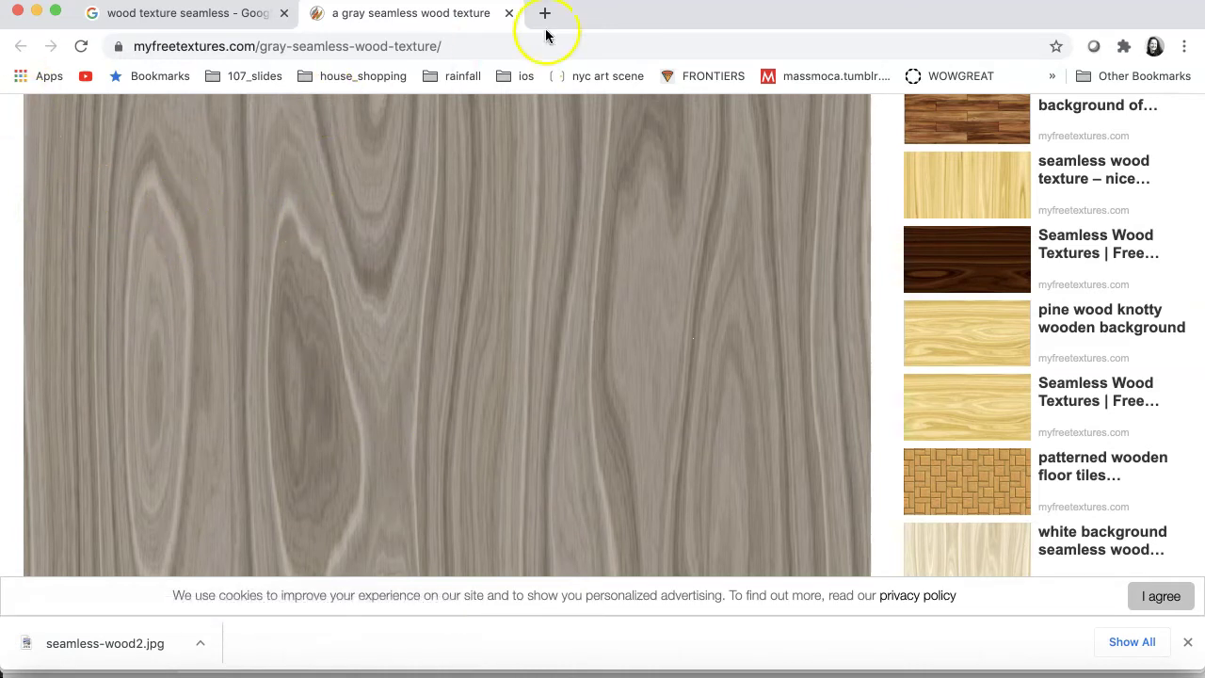
# - Close the source page and save the gray wood preview from the image results as "seamless-wood2-900x900" in the textures folder
pyautogui.click(509, 13)
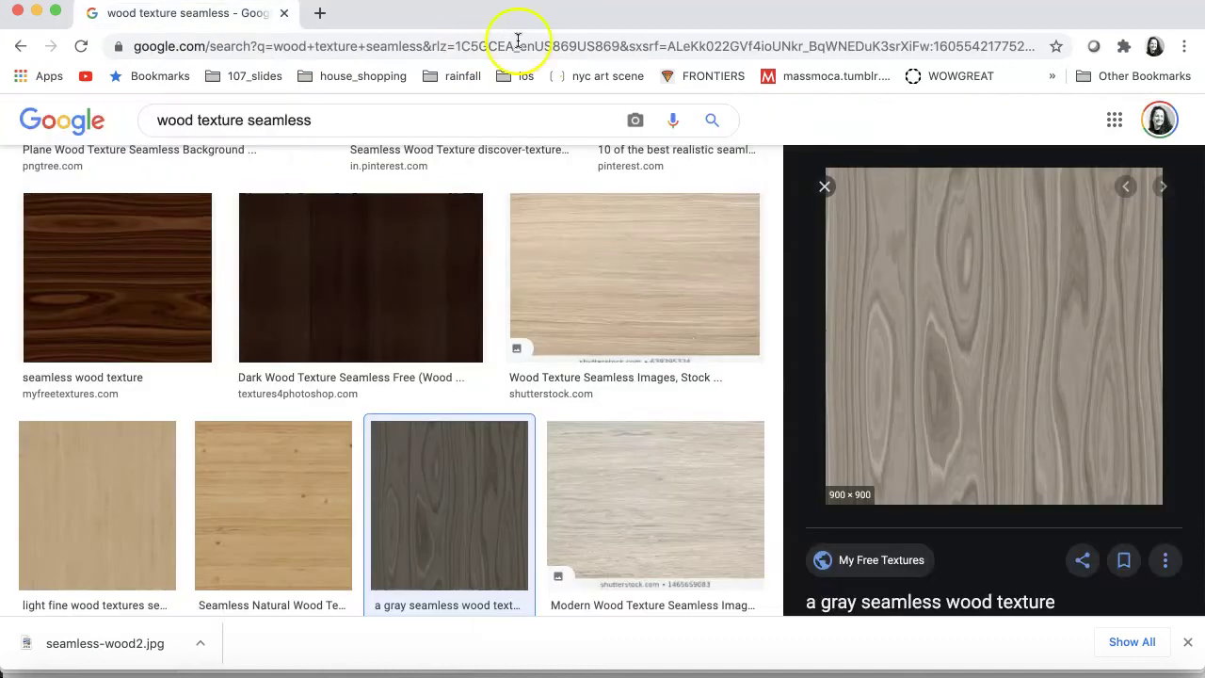
pyautogui.rightClick(963, 382)
pyautogui.click(1023, 553)
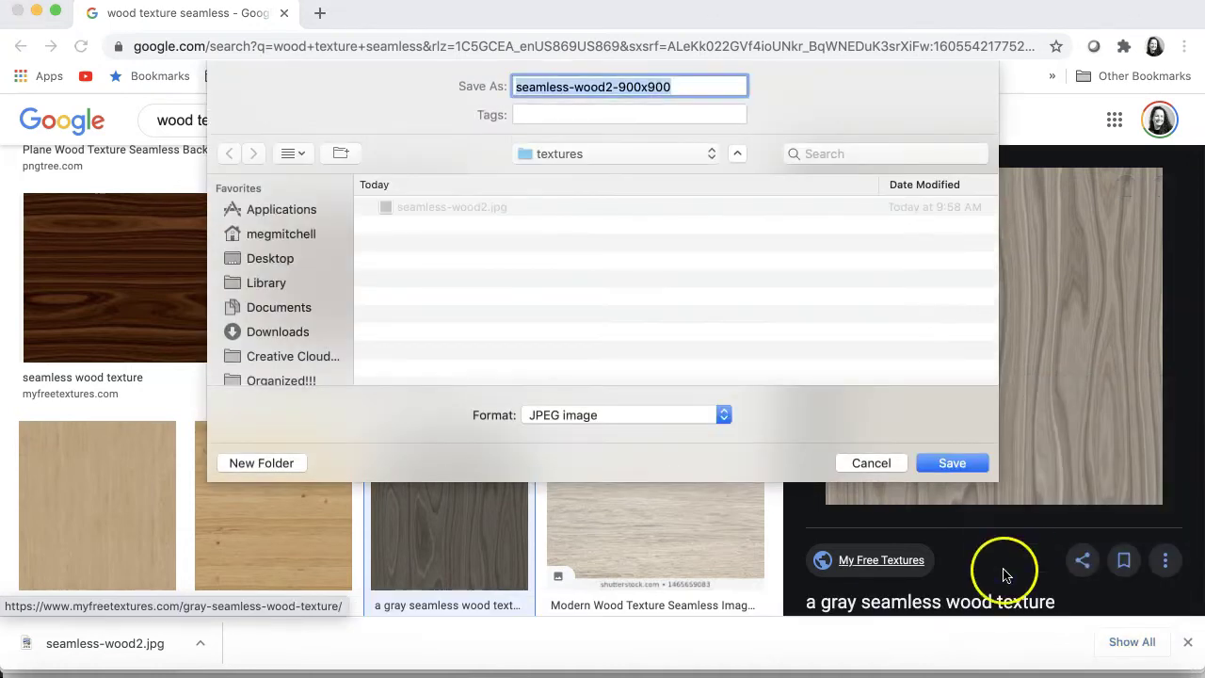
pyautogui.click(951, 463)
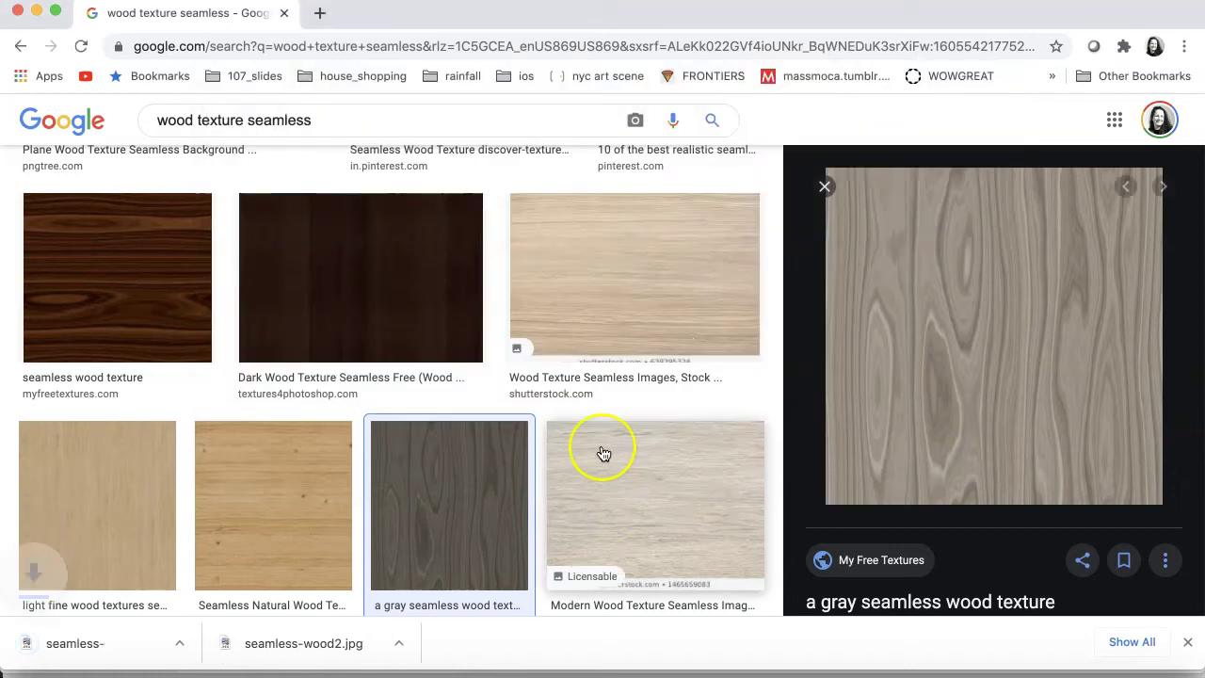
pyautogui.scroll(2, 603, 453)
pyautogui.scroll(5, 604, 454)
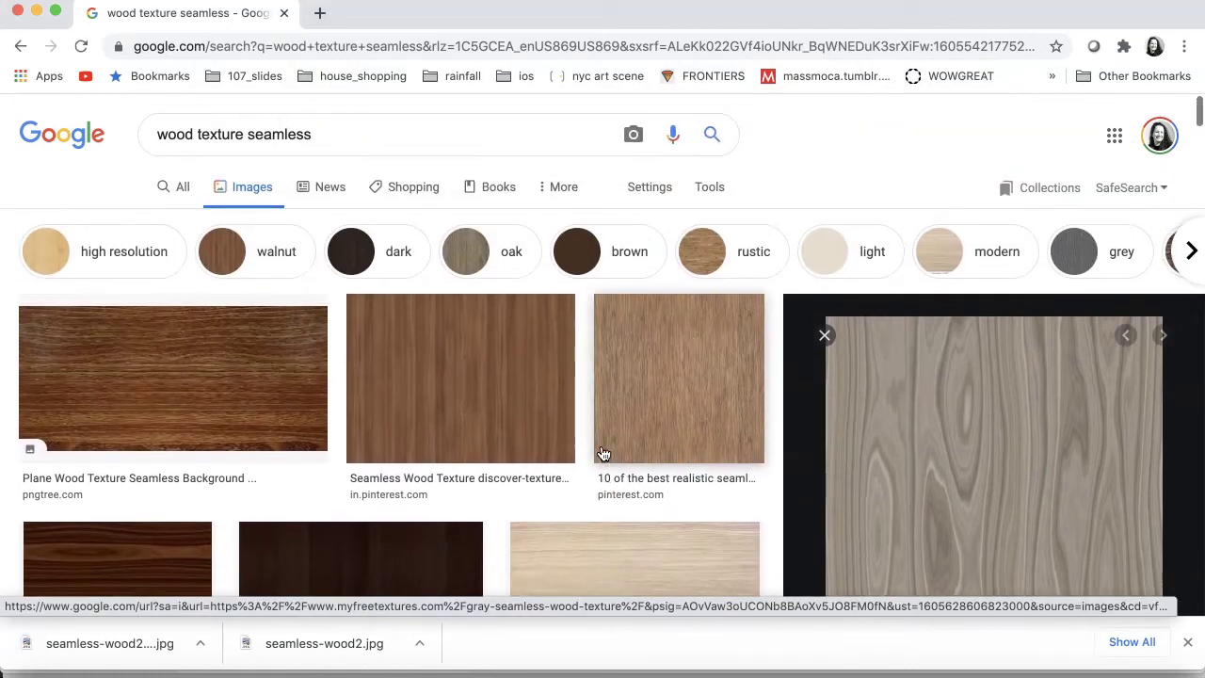
# - Save the brown wood preview from the Pinterest image result as a JPEG under its suggested name in the textures folder
pyautogui.scroll(-1, 604, 454)
pyautogui.click(659, 399)
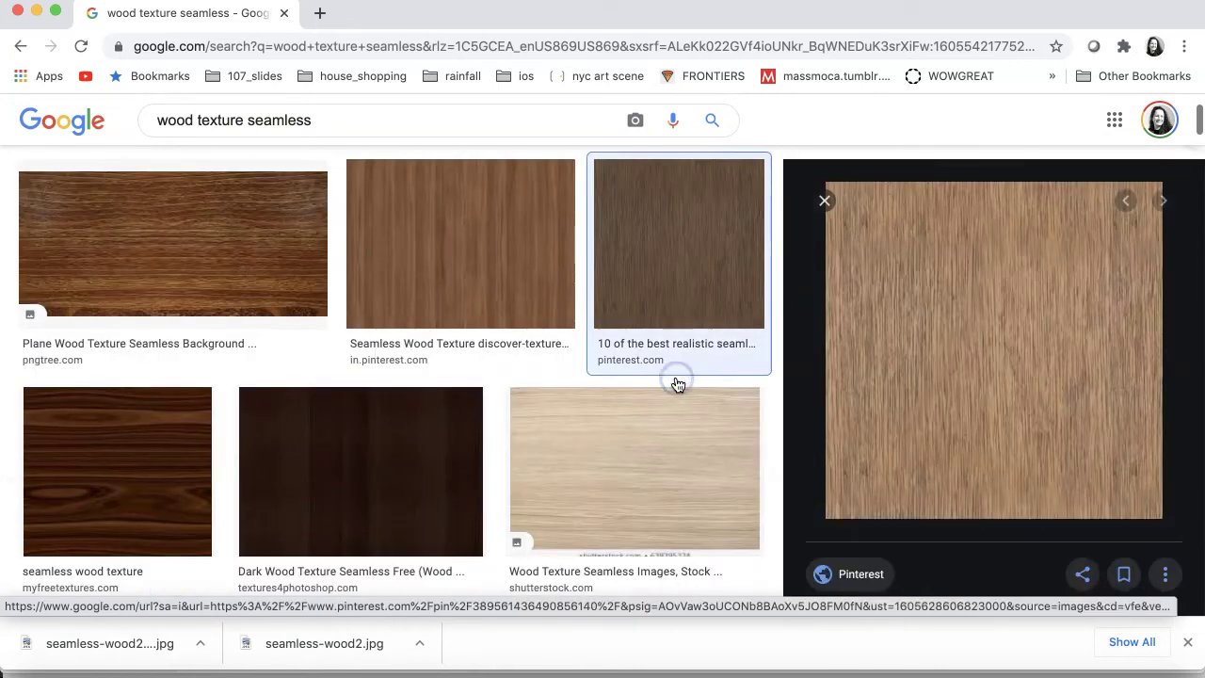
pyautogui.scroll(-2, 932, 425)
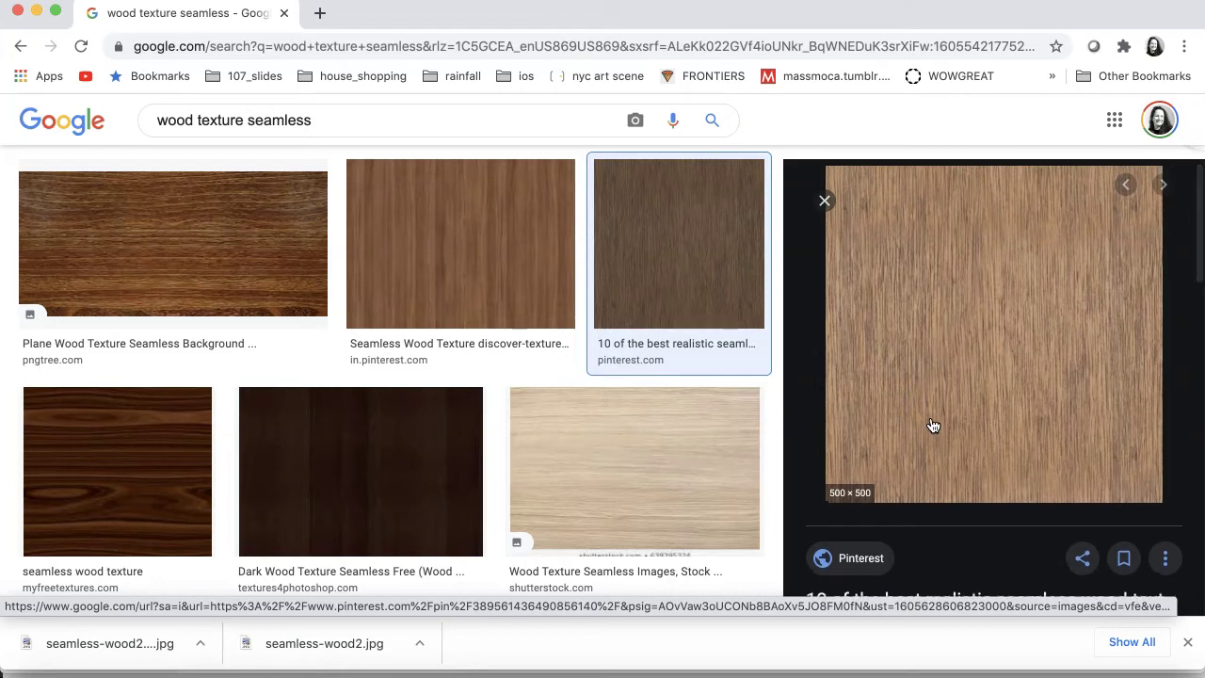
pyautogui.rightClick(935, 425)
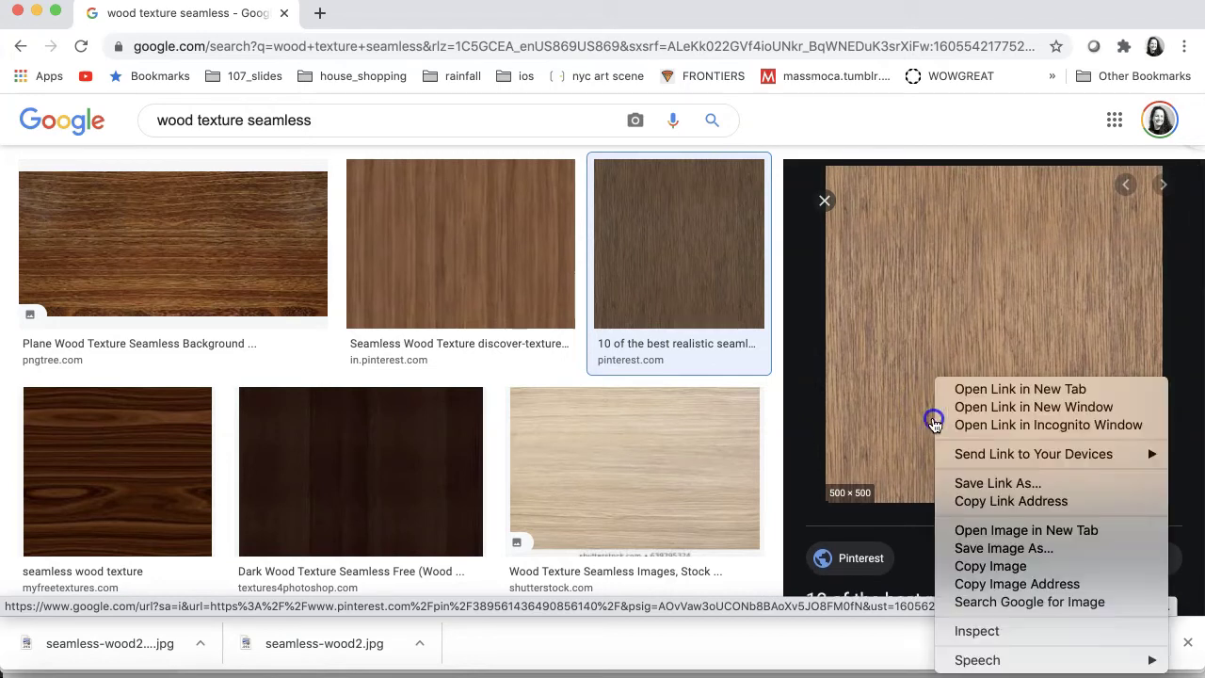
pyautogui.click(1014, 551)
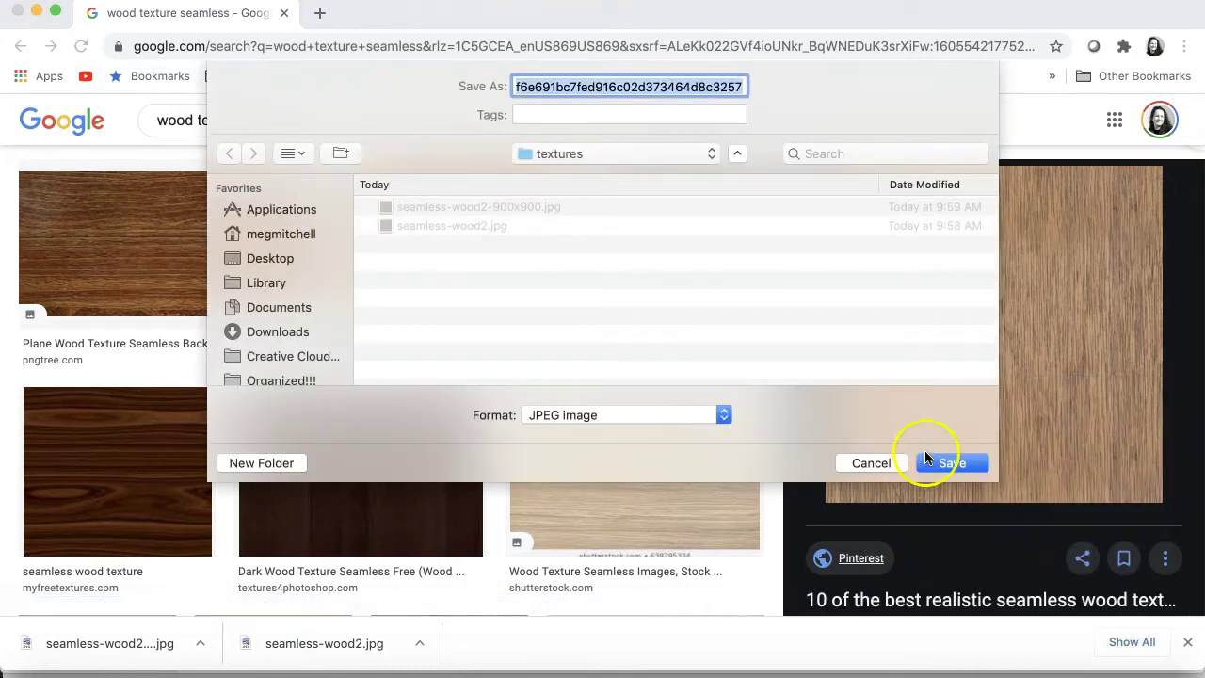
pyautogui.click(953, 463)
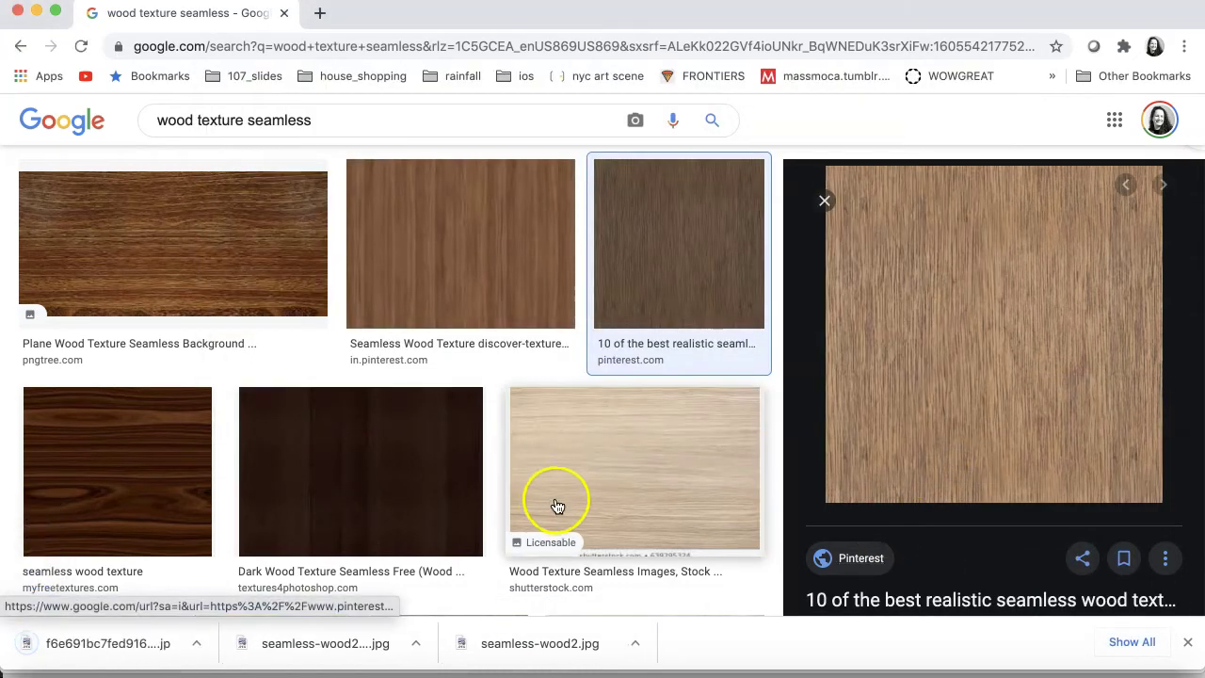
# - Look further through the seamless wood texture image results and compare the plank, oak and floor patterns
pyautogui.scroll(-5, 525, 473)
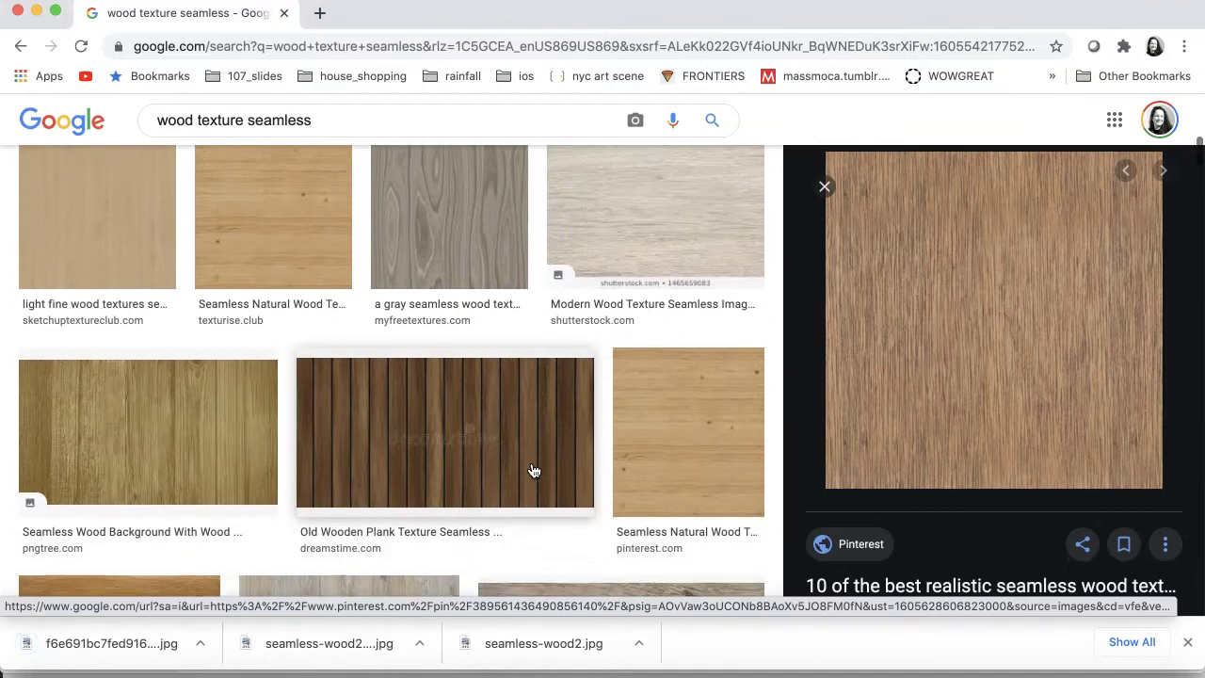
pyautogui.scroll(-3, 533, 471)
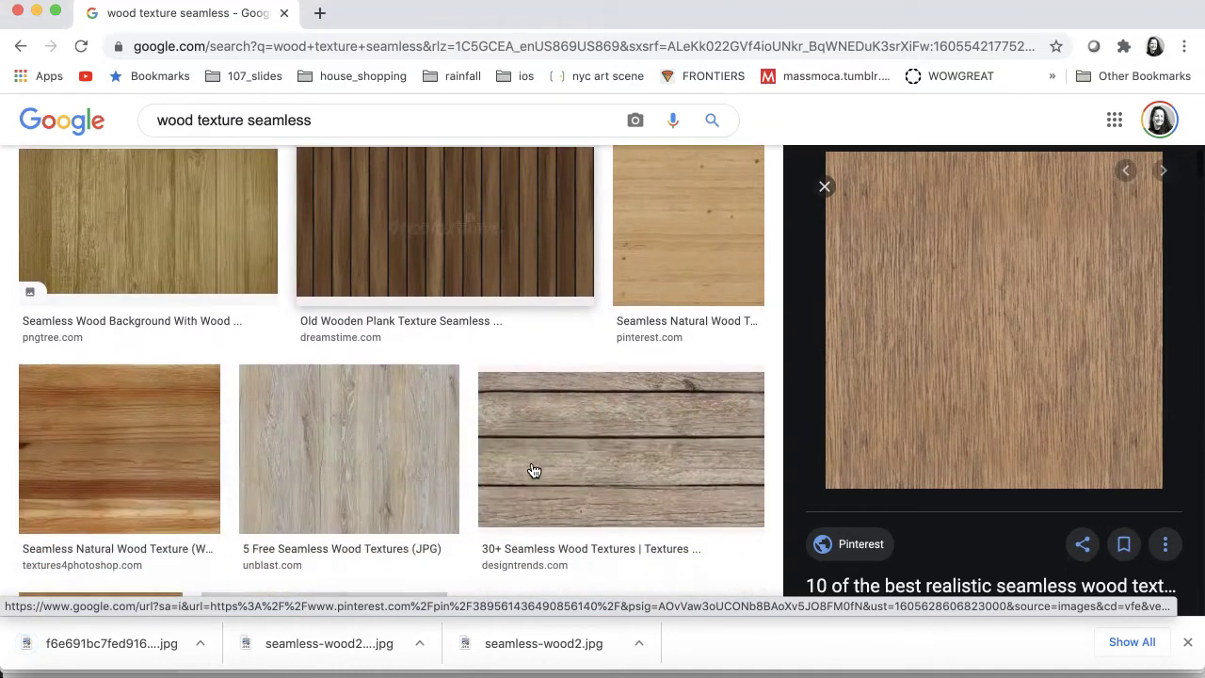
pyautogui.scroll(-3, 533, 471)
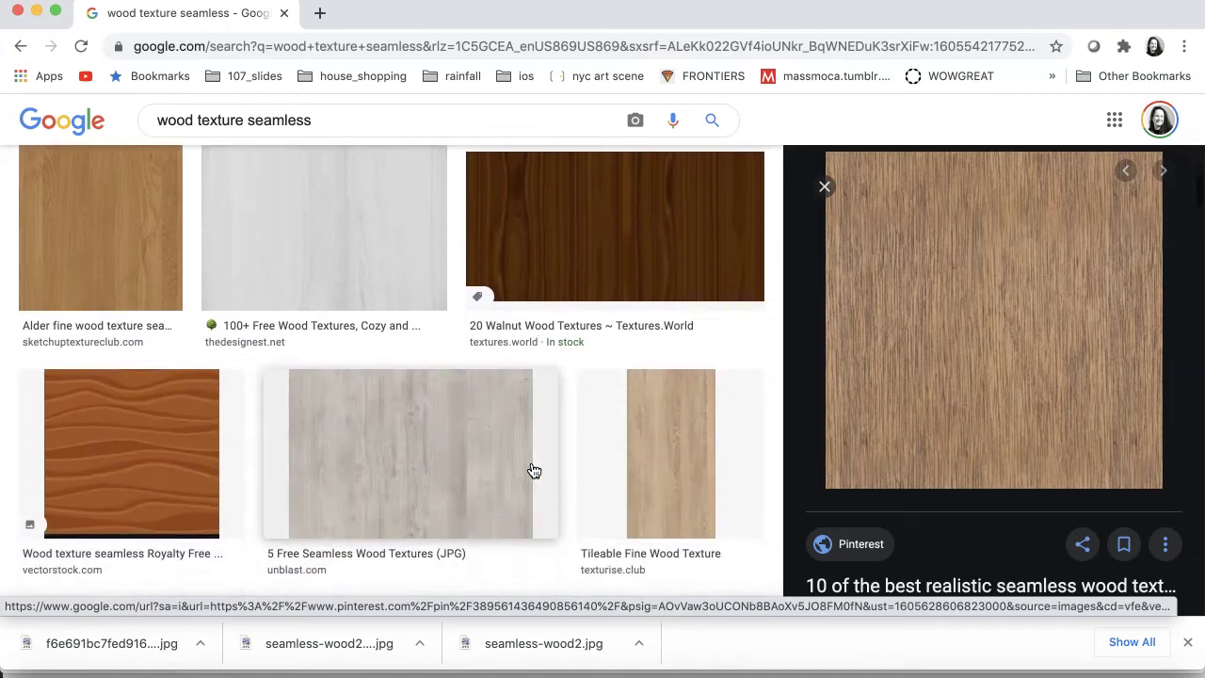
pyautogui.scroll(-3, 533, 471)
pyautogui.scroll(-5, 533, 470)
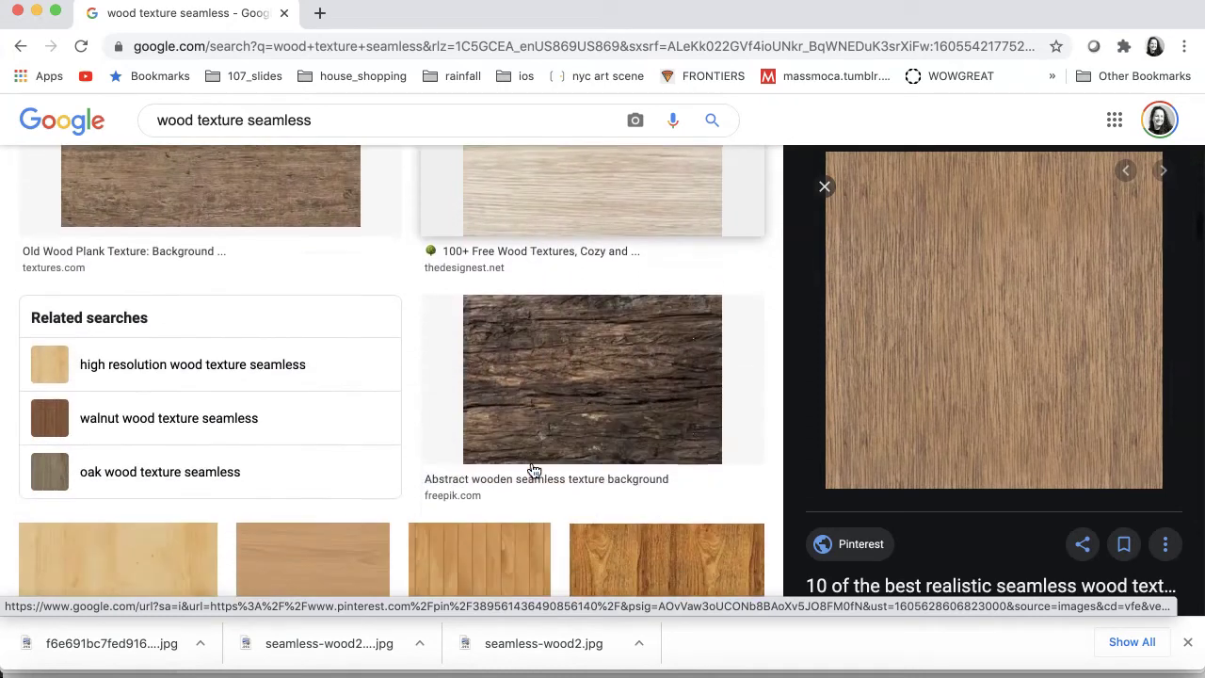
pyautogui.scroll(-2, 533, 471)
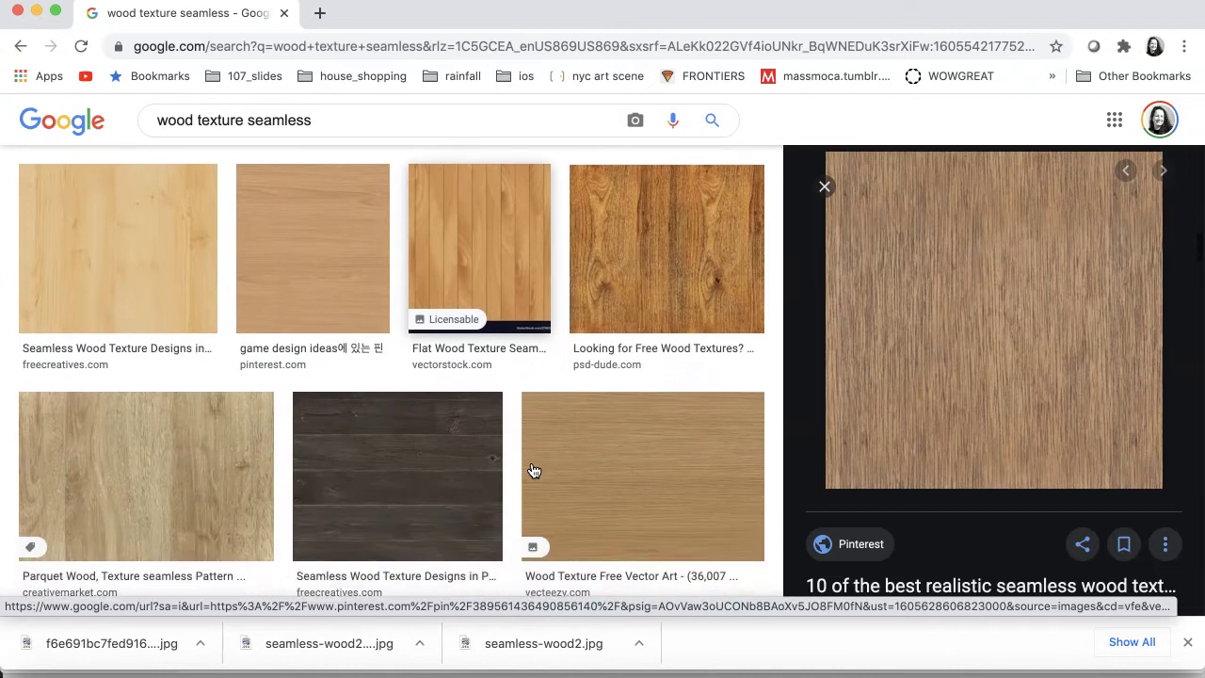
pyautogui.scroll(-4, 533, 471)
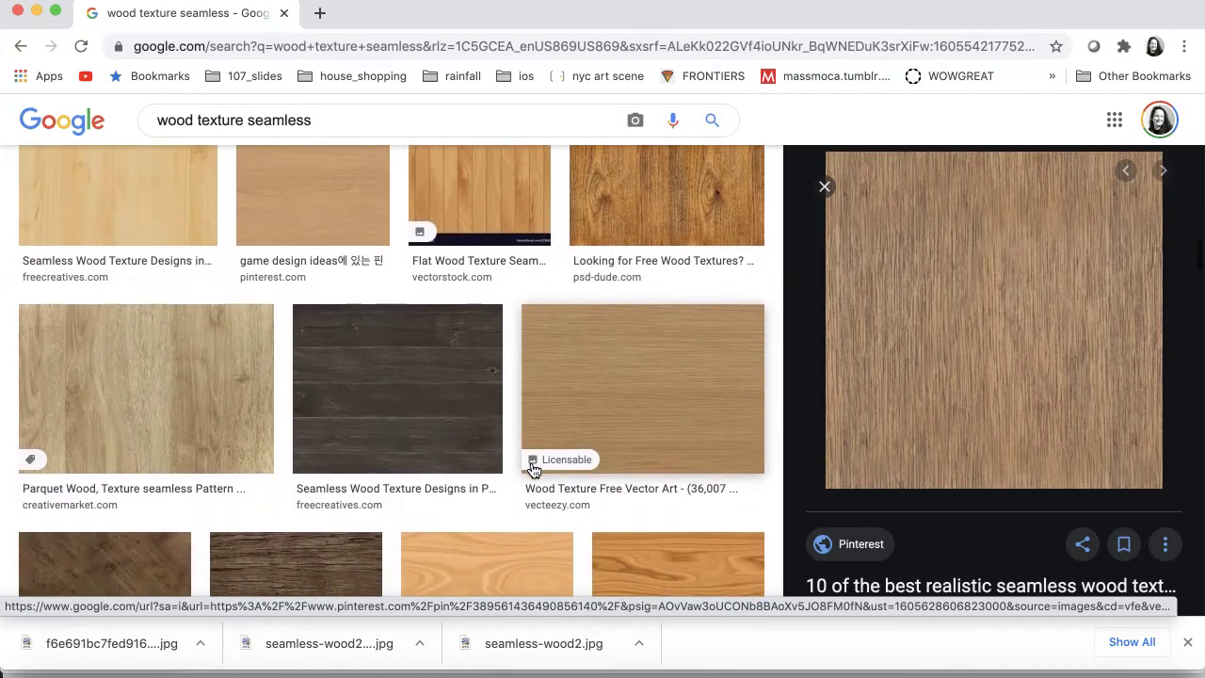
pyautogui.scroll(-3, 533, 471)
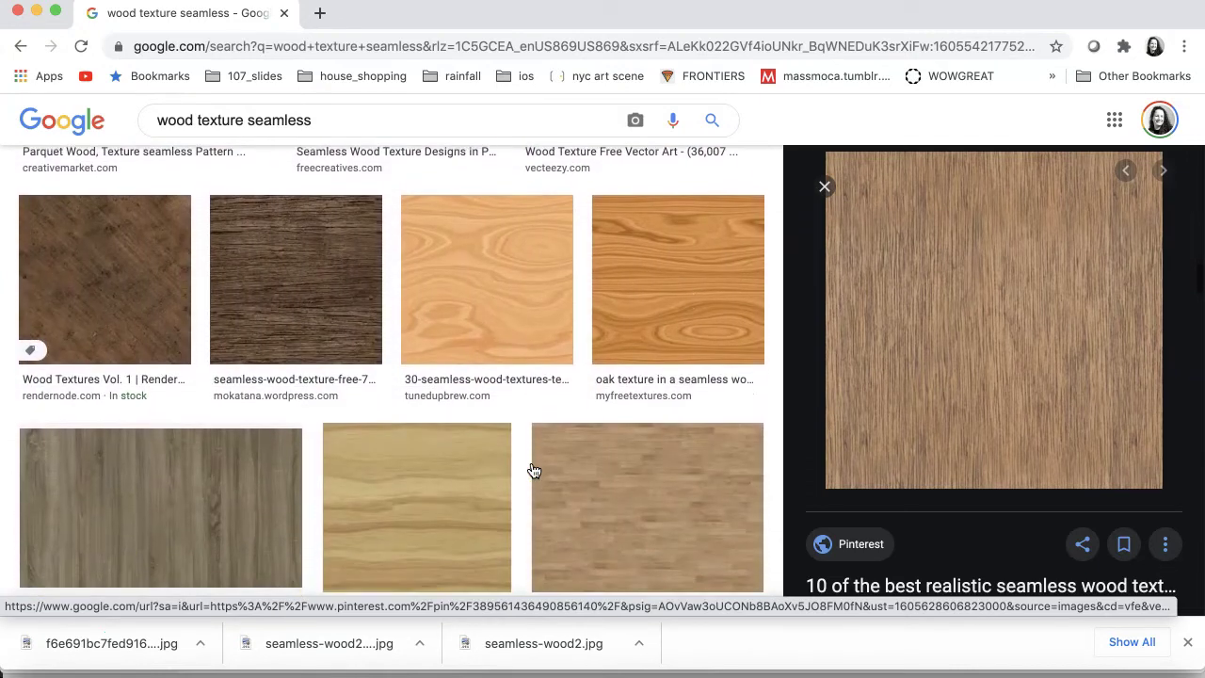
pyautogui.scroll(-1, 533, 471)
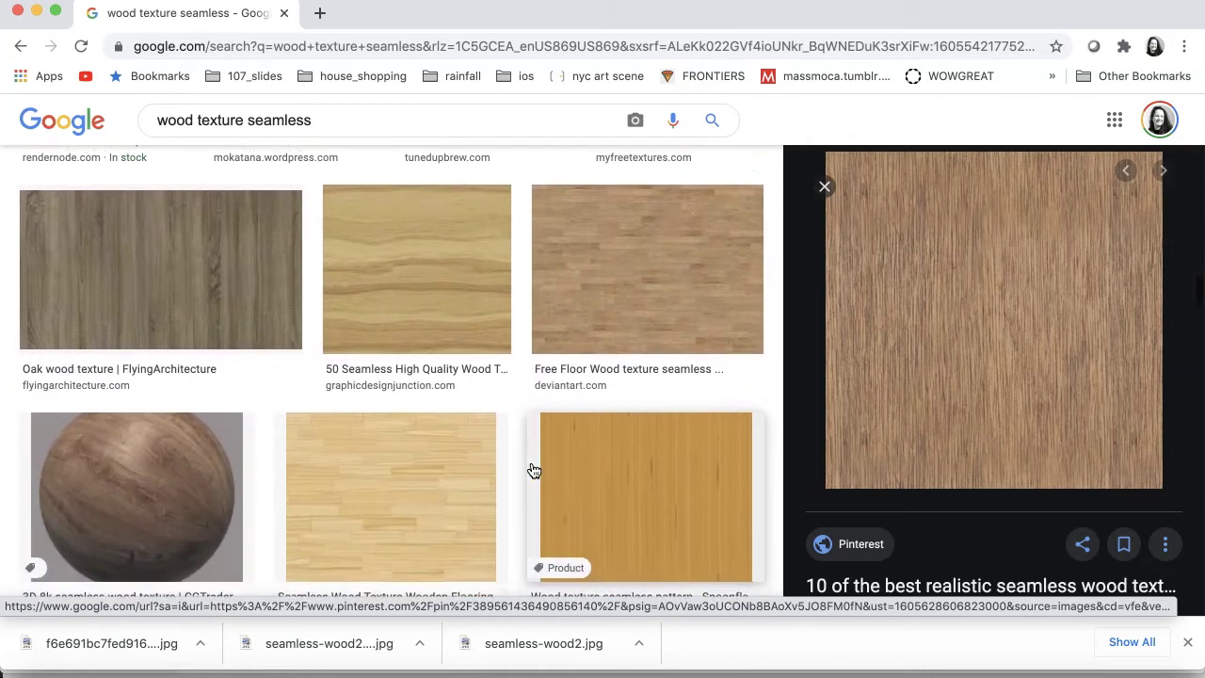
# - Open the "Free Floor Wood texture seamless" result on DeviantArt, enlarge the image and save it as a PNG in the textures folder
pyautogui.click(649, 270)
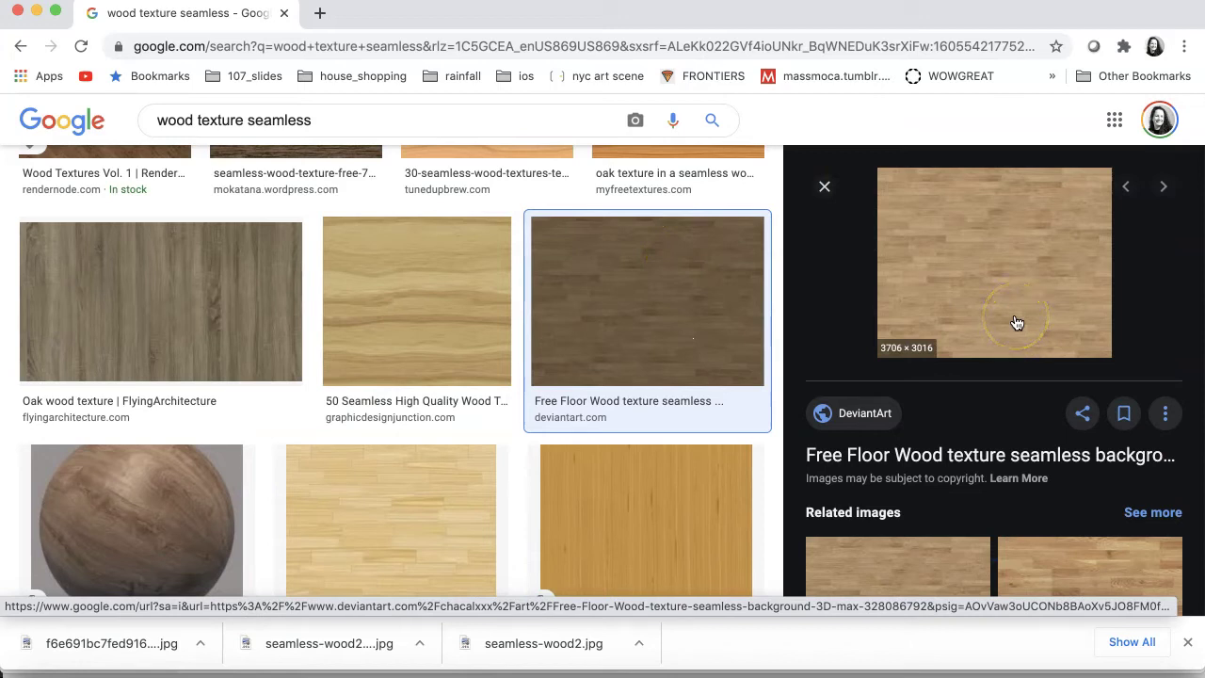
pyautogui.click(1016, 321)
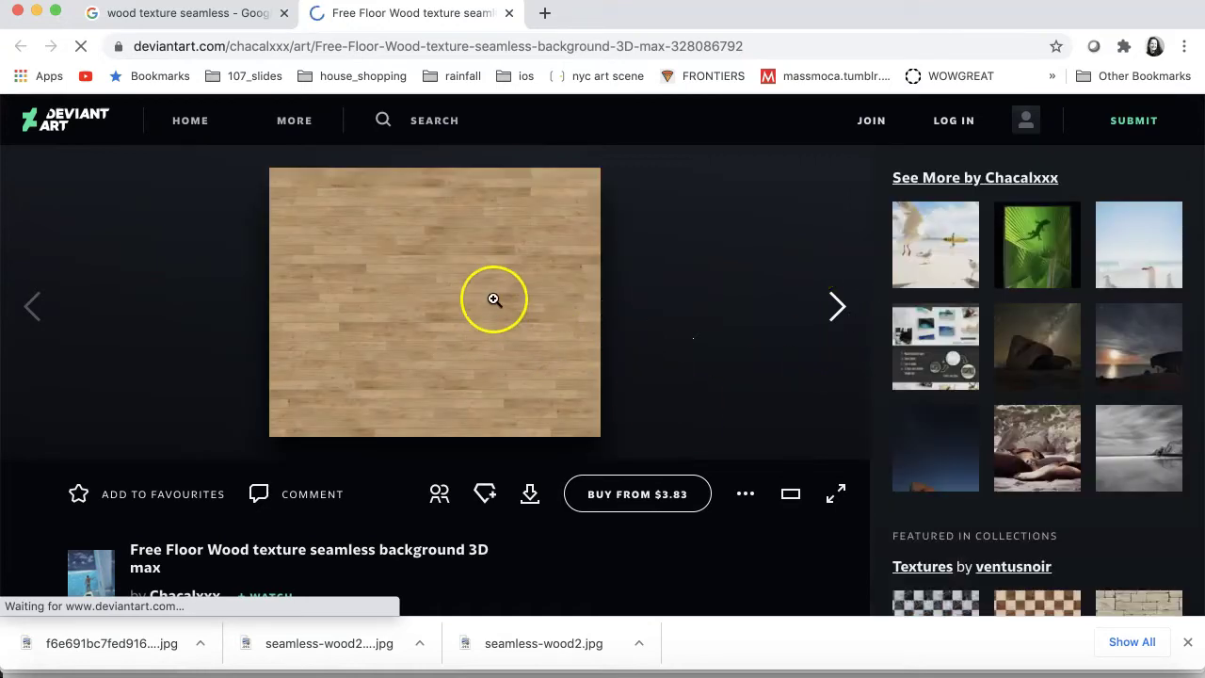
pyautogui.click(494, 298)
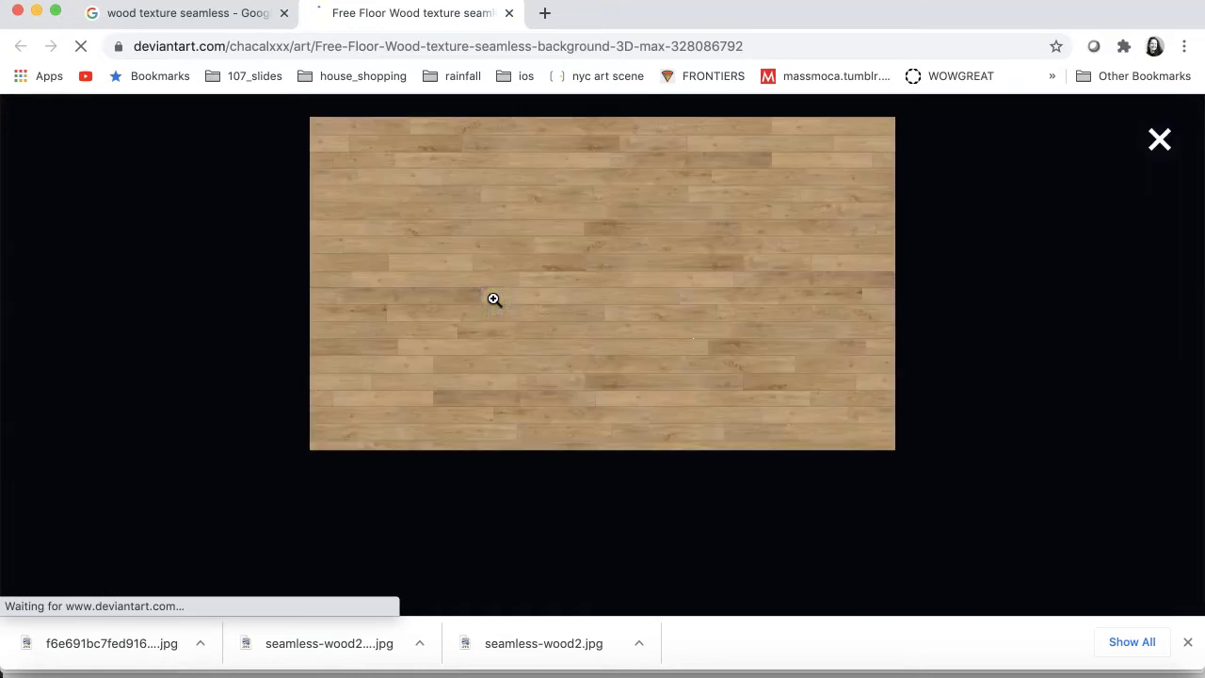
pyautogui.click(493, 299)
pyautogui.click(633, 364)
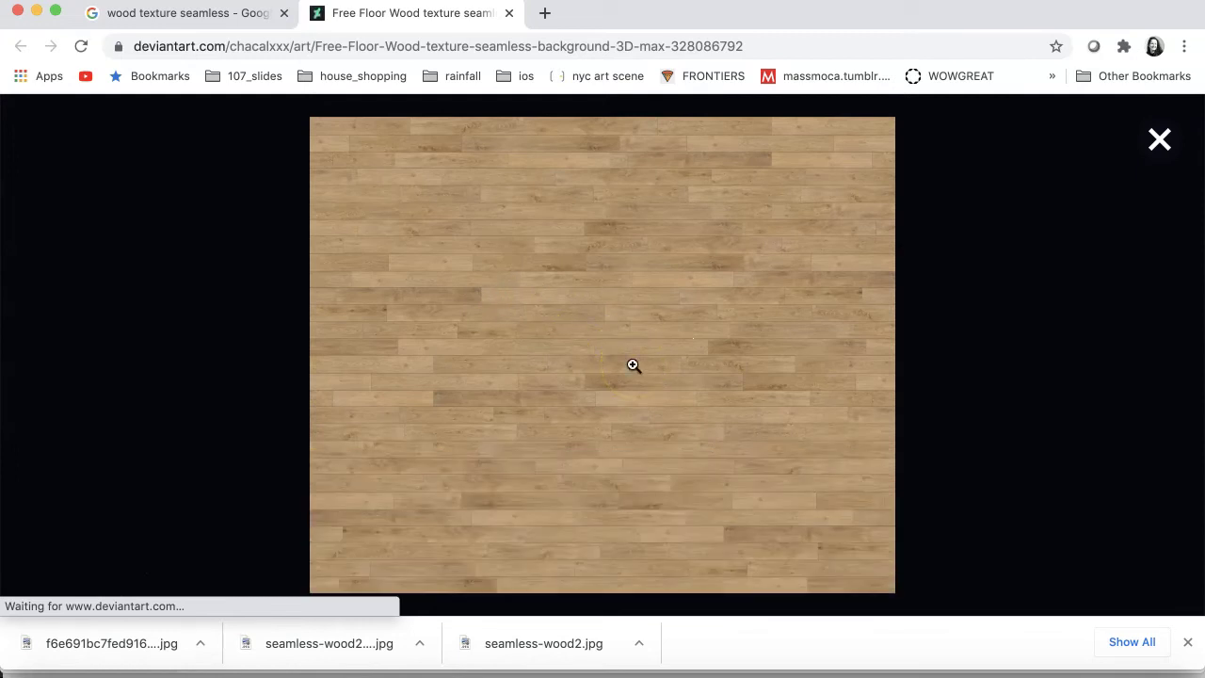
pyautogui.rightClick(633, 364)
pyautogui.click(675, 395)
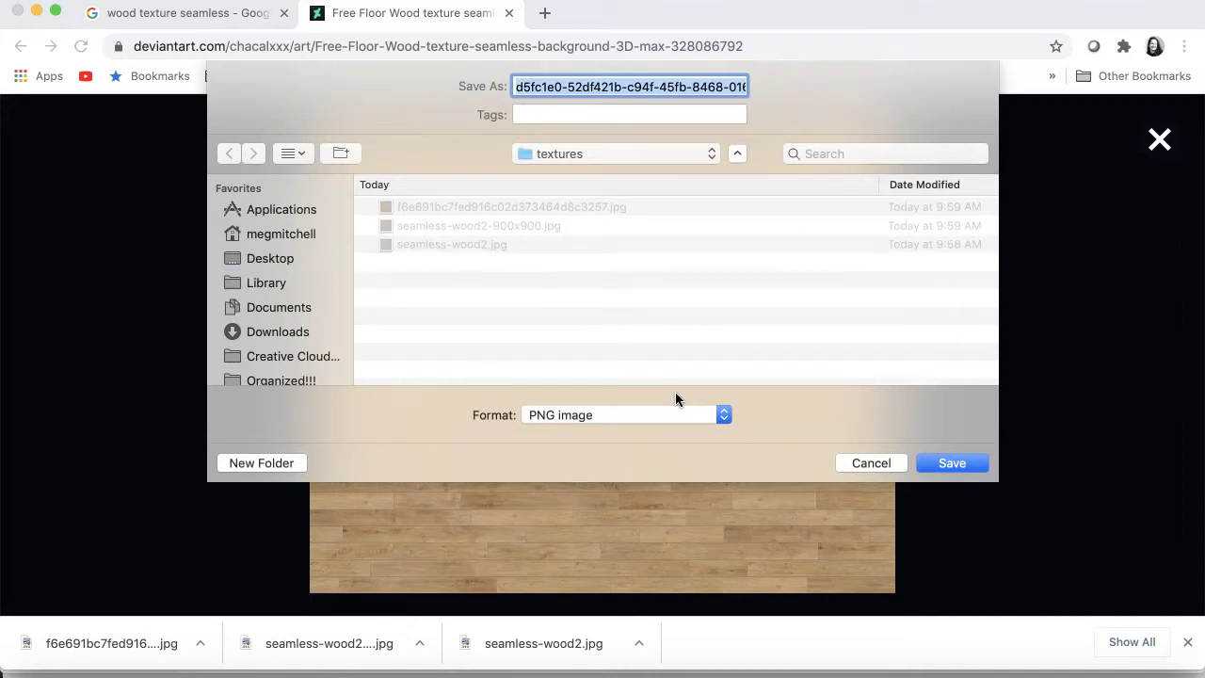
pyautogui.click(963, 462)
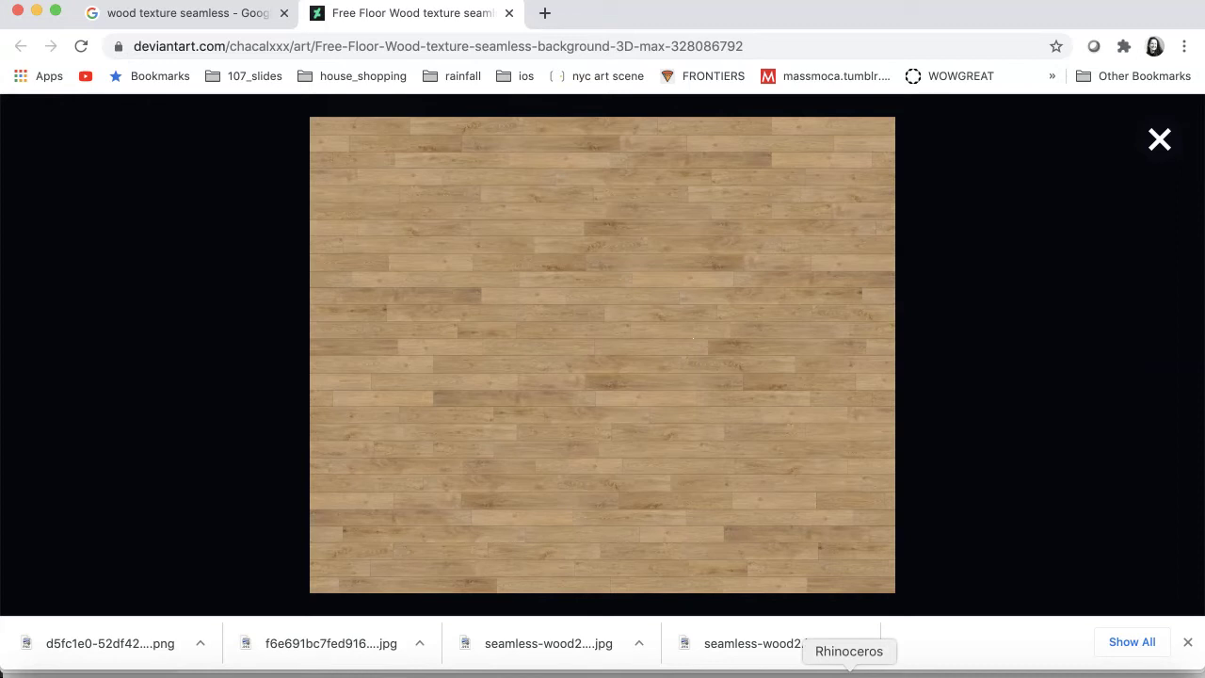
# - Switch to Rhinoceros and assign seamless-wood2-900x900.jpg from the textures folder as the Color texture of the table's material
pyautogui.click(849, 672)
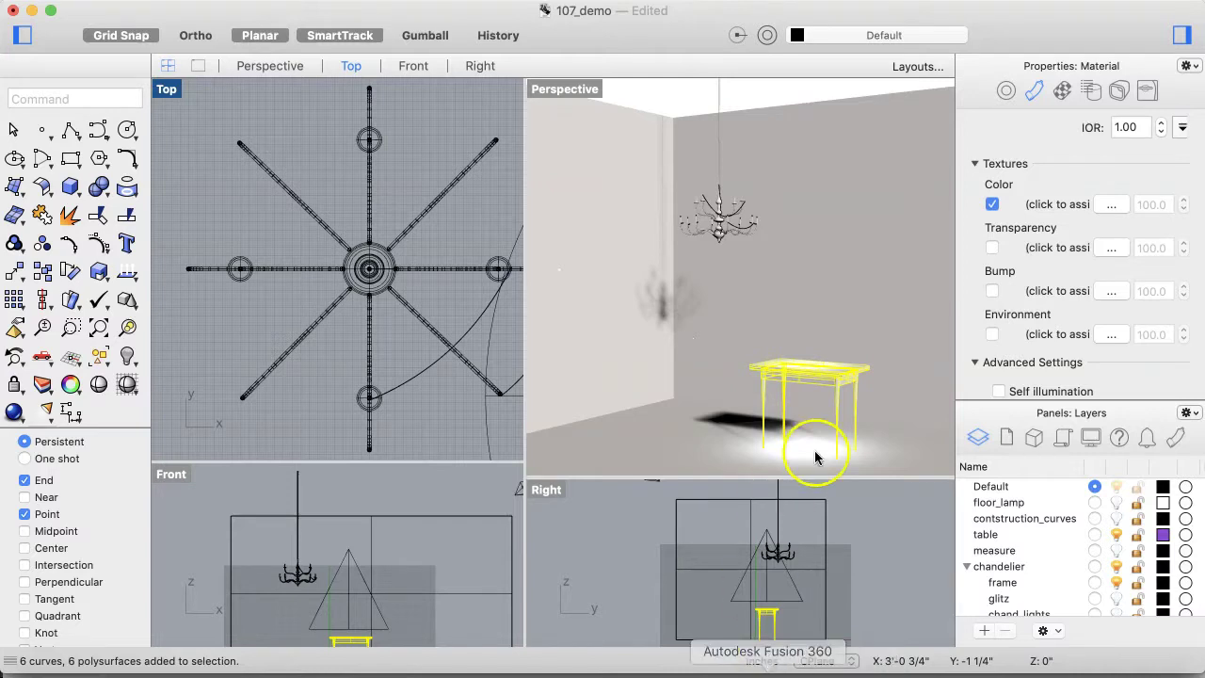
pyautogui.click(1113, 205)
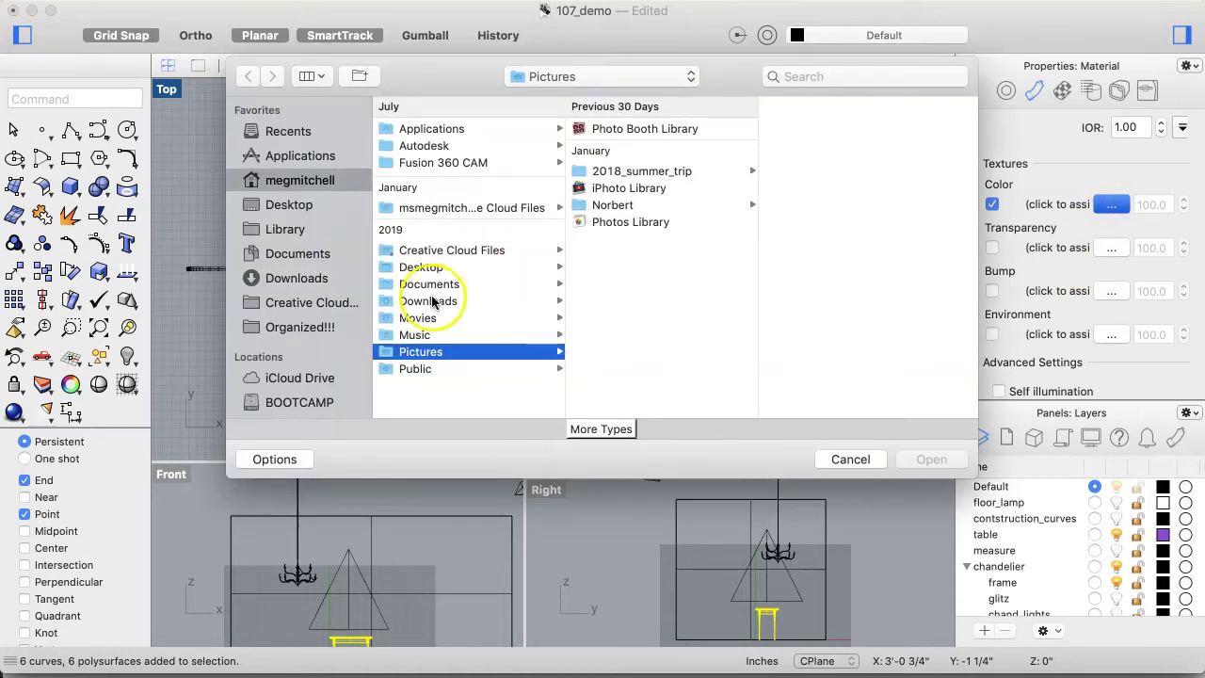
pyautogui.click(569, 76)
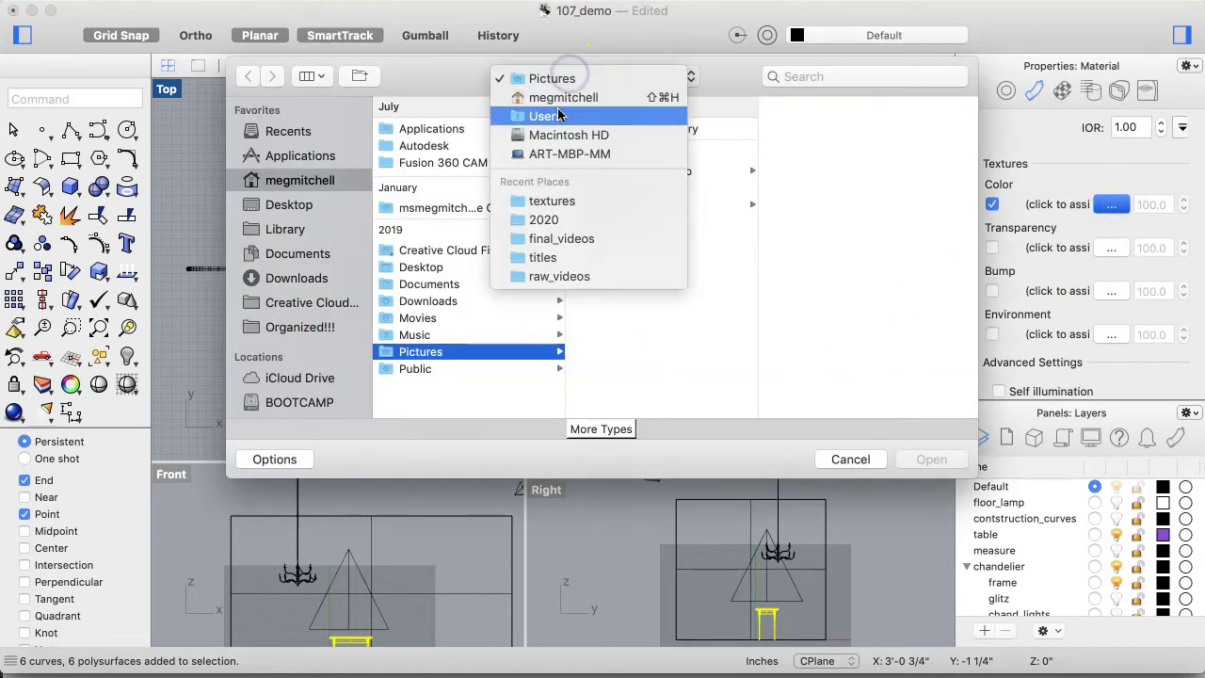
pyautogui.click(538, 201)
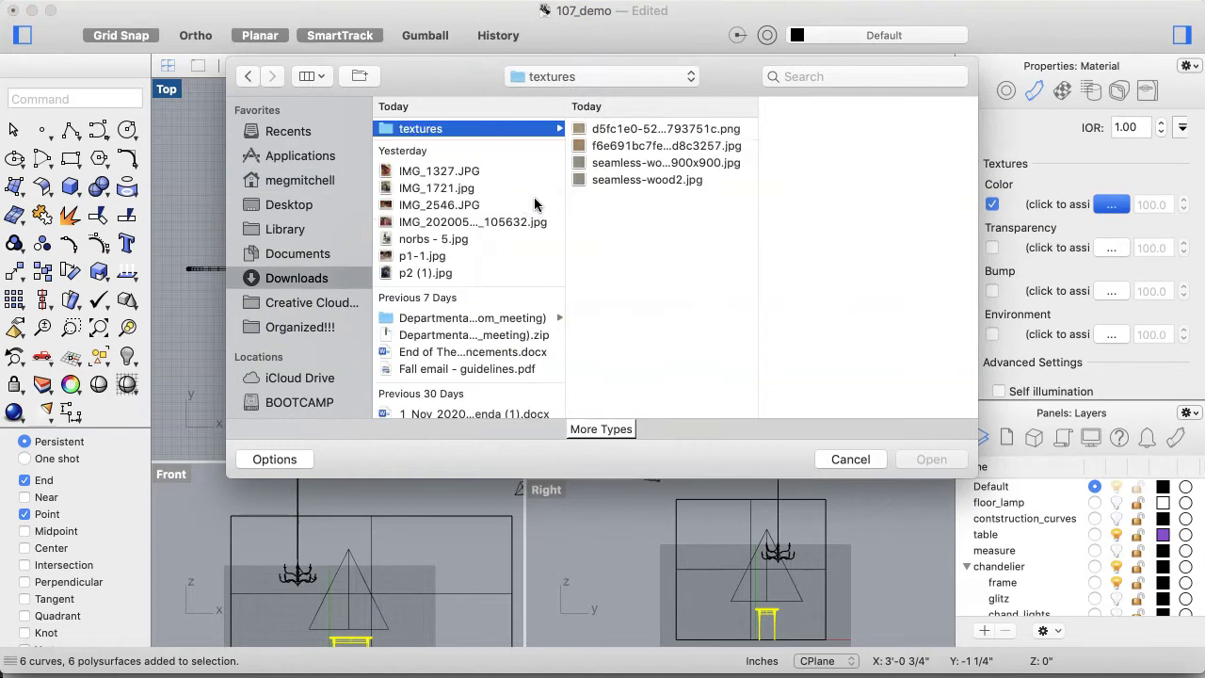
pyautogui.click(608, 128)
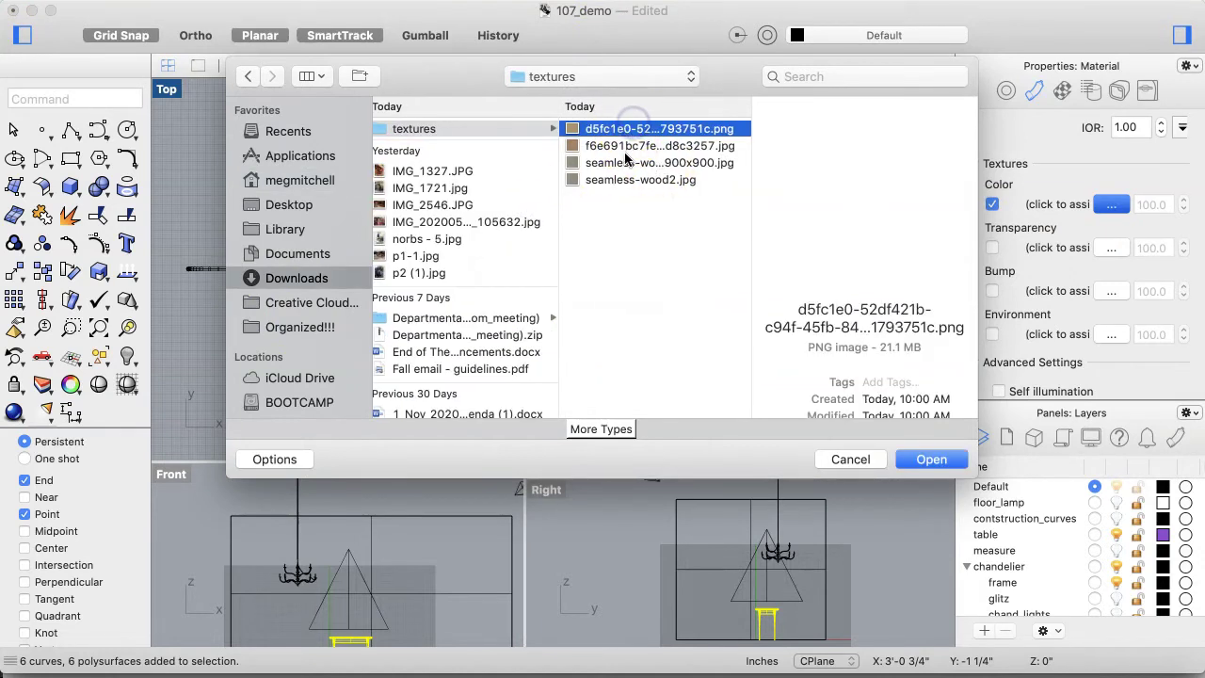
pyautogui.click(628, 165)
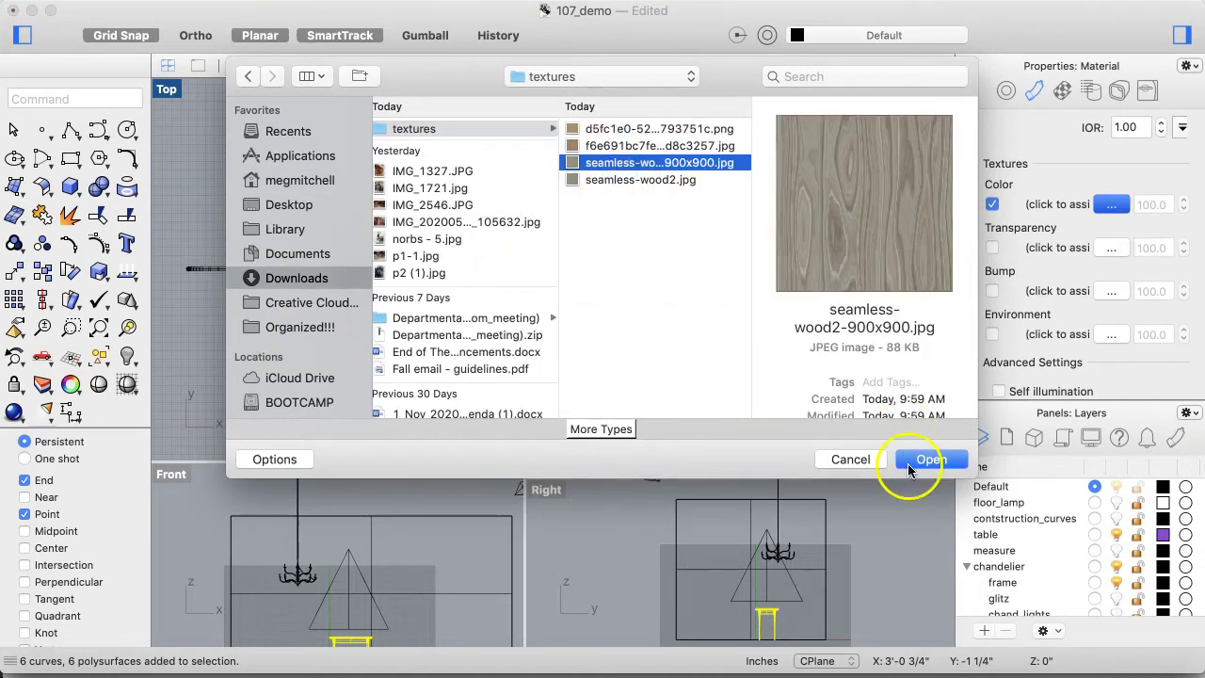
pyautogui.click(932, 460)
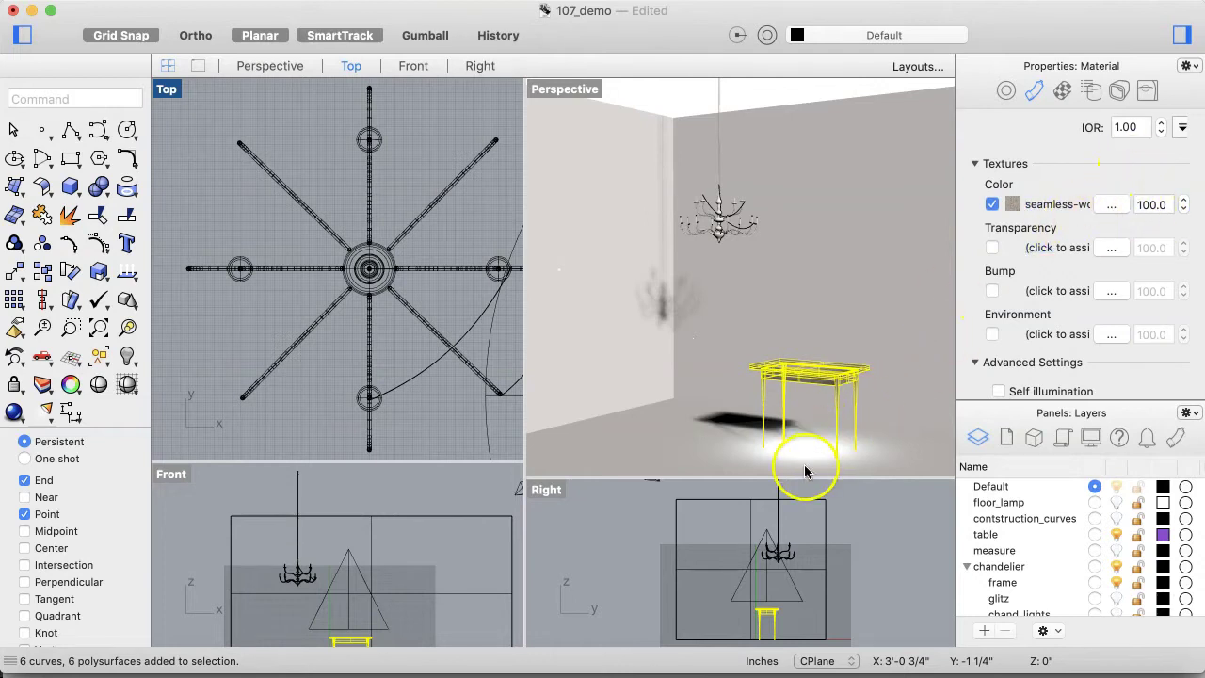
# - Deselect the table and examine up close how the wood texture lies on its top and legs in the Perspective viewport
pyautogui.click(764, 91)
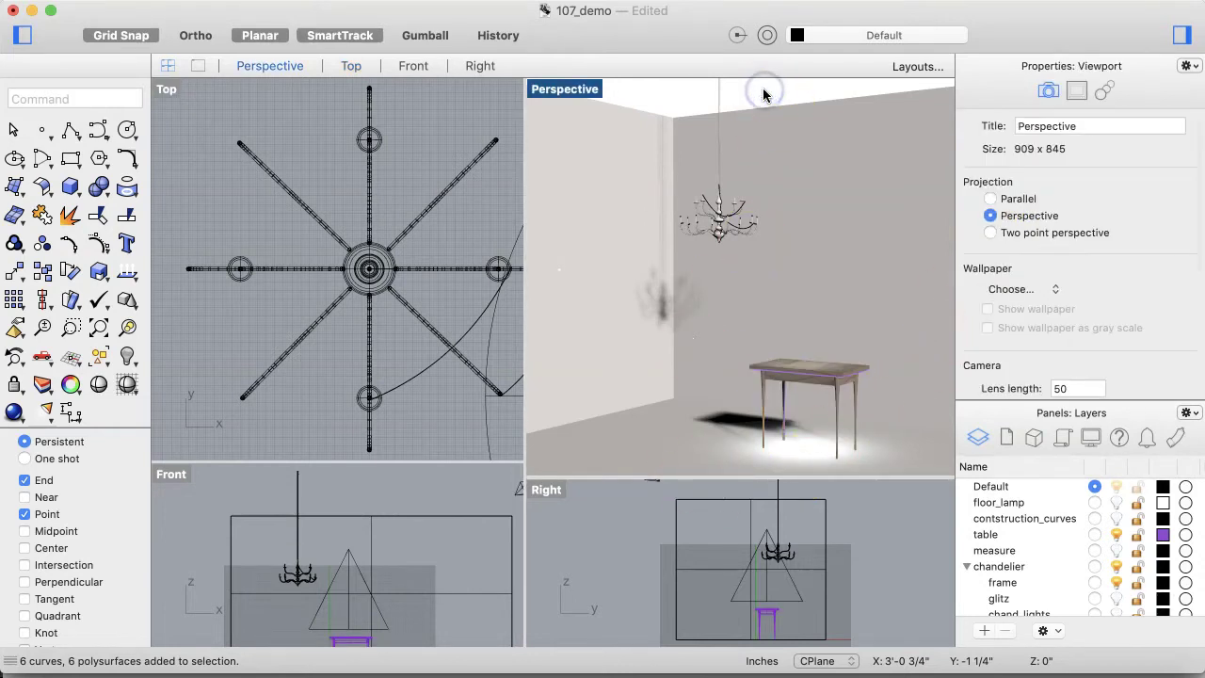
pyautogui.scroll(5, 799, 433)
pyautogui.scroll(-1, 799, 439)
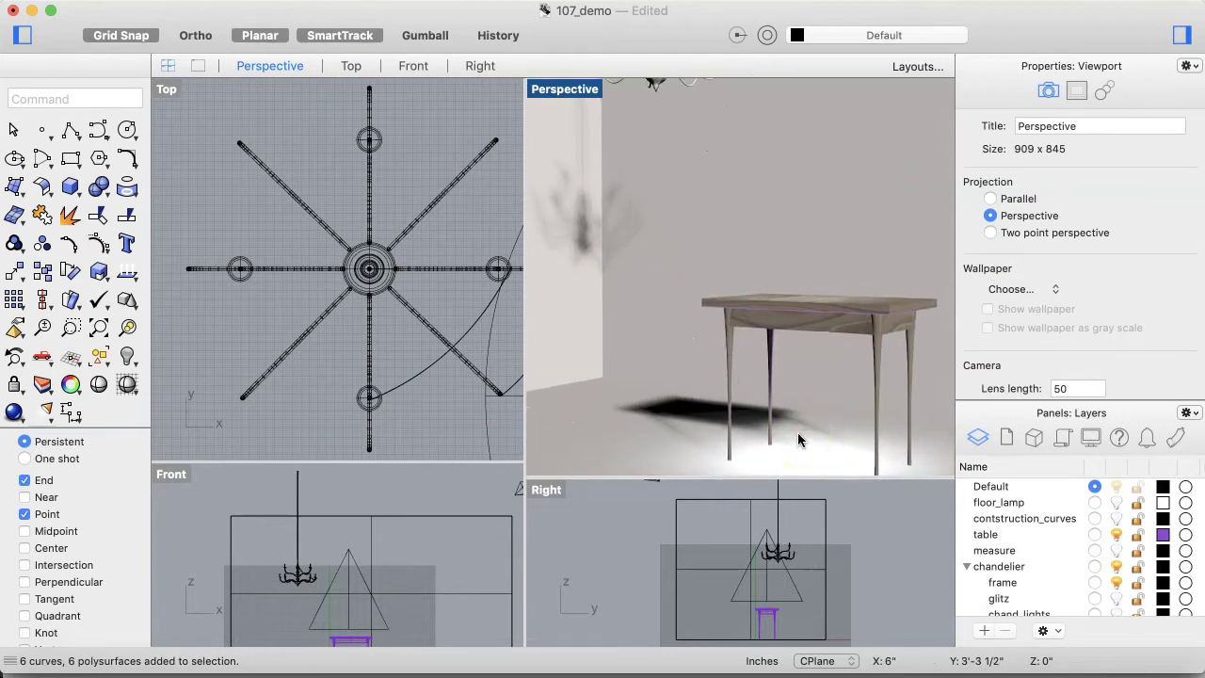
pyautogui.scroll(-5, 798, 440)
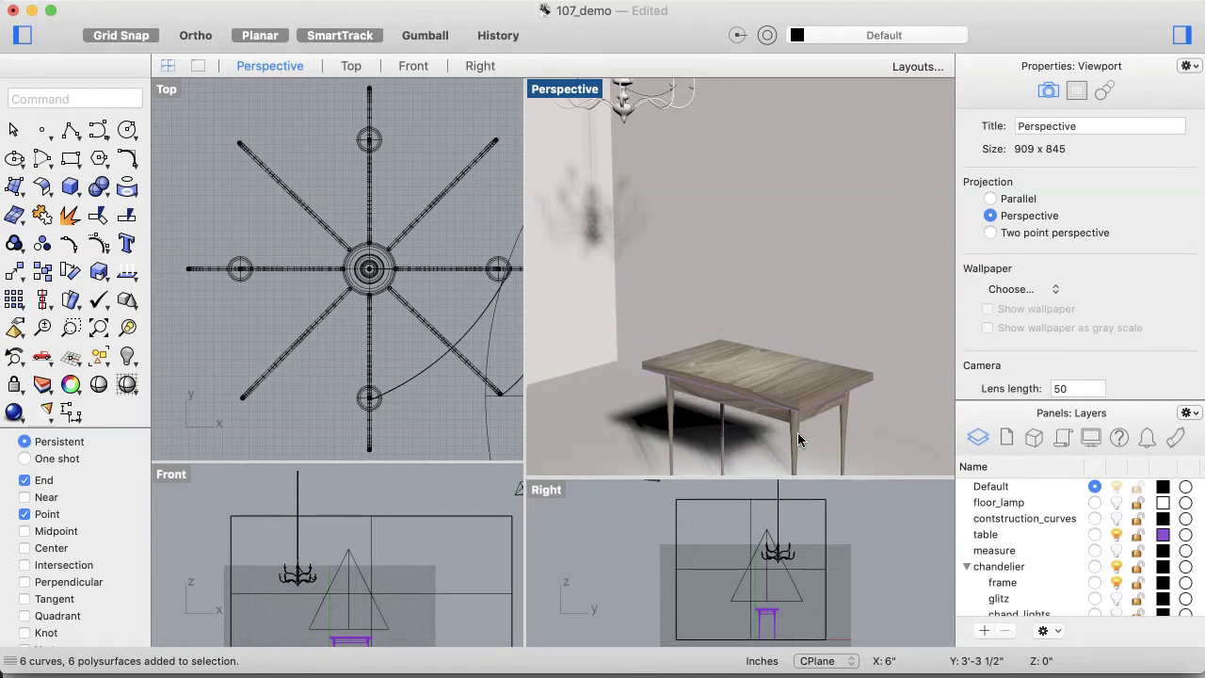
pyautogui.scroll(-3, 798, 440)
pyautogui.moveTo(797, 433); pyautogui.dragTo(829, 370)
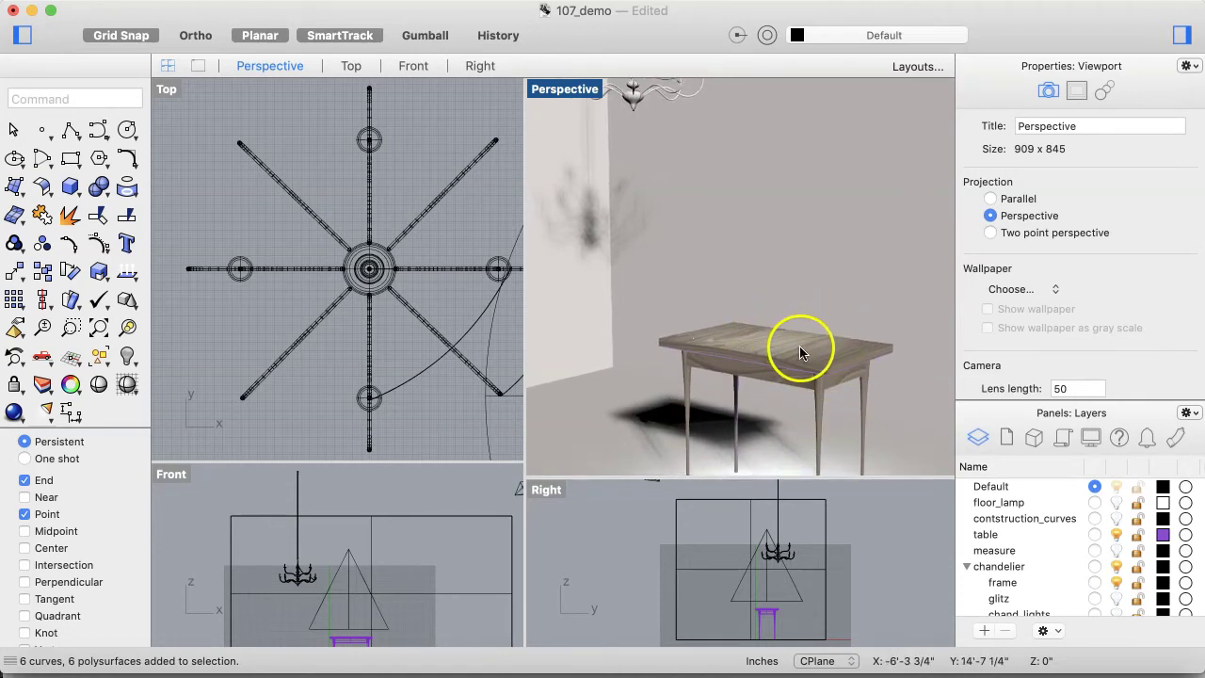
pyautogui.click(824, 354)
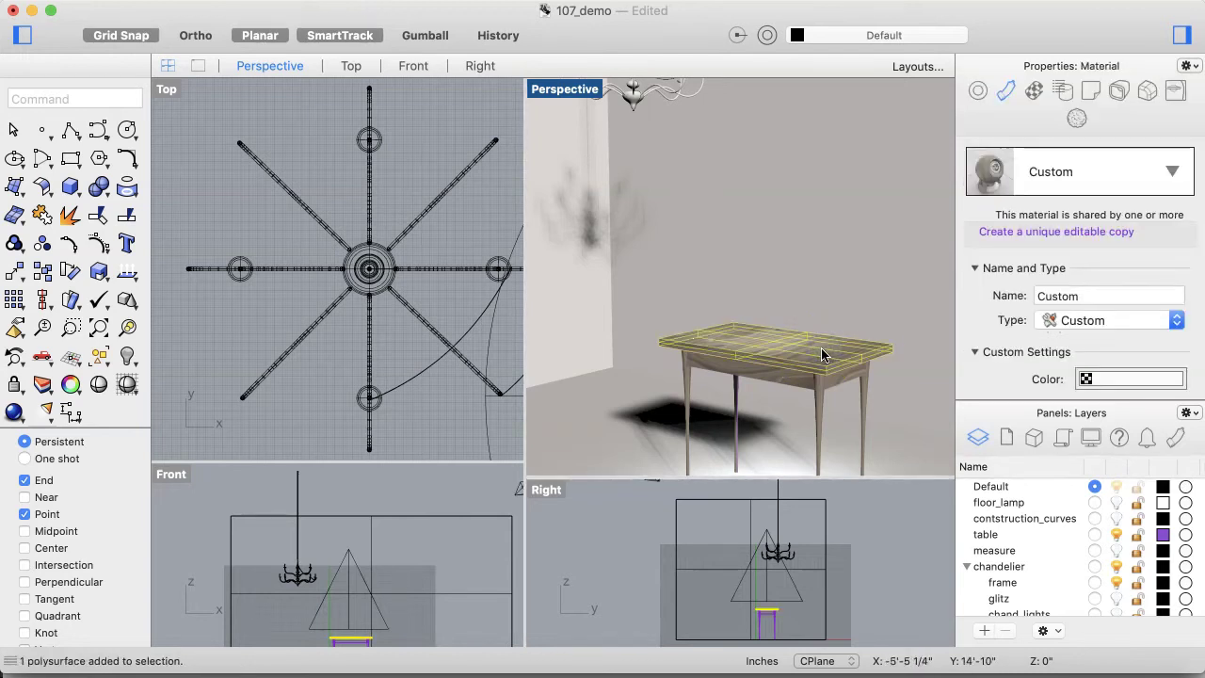
pyautogui.click(644, 581)
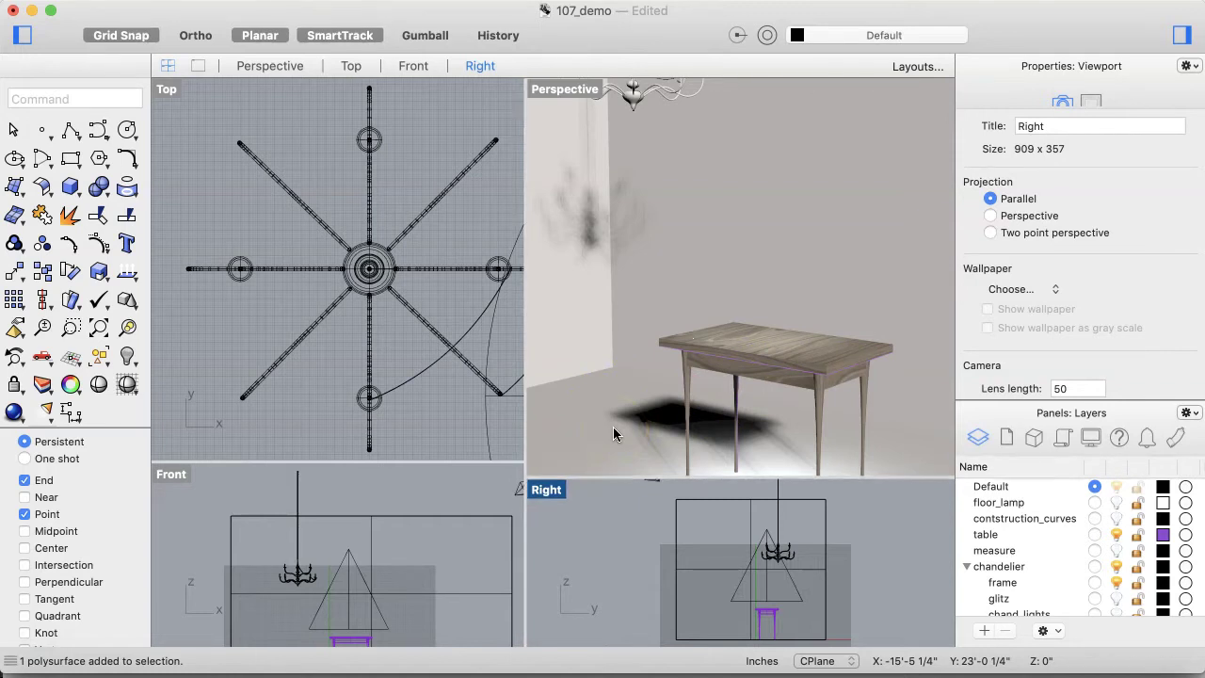
pyautogui.click(592, 525)
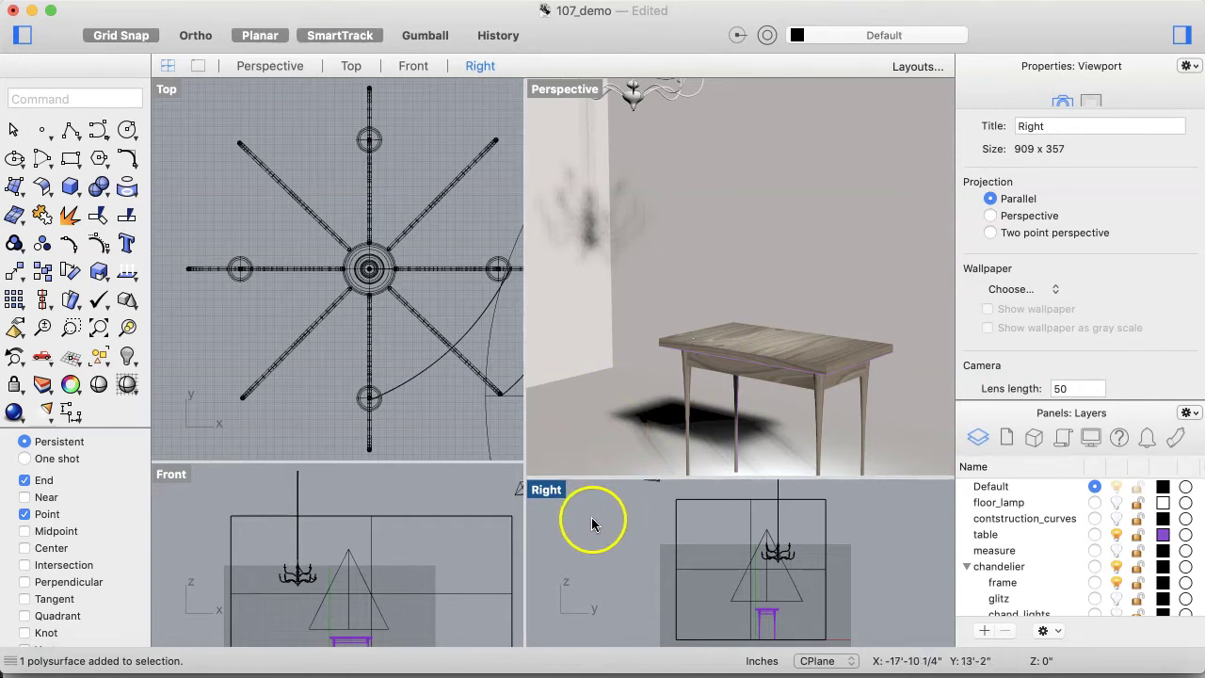
# - Give the room's floor surface a new Custom material and enable its Color texture
pyautogui.click(629, 419)
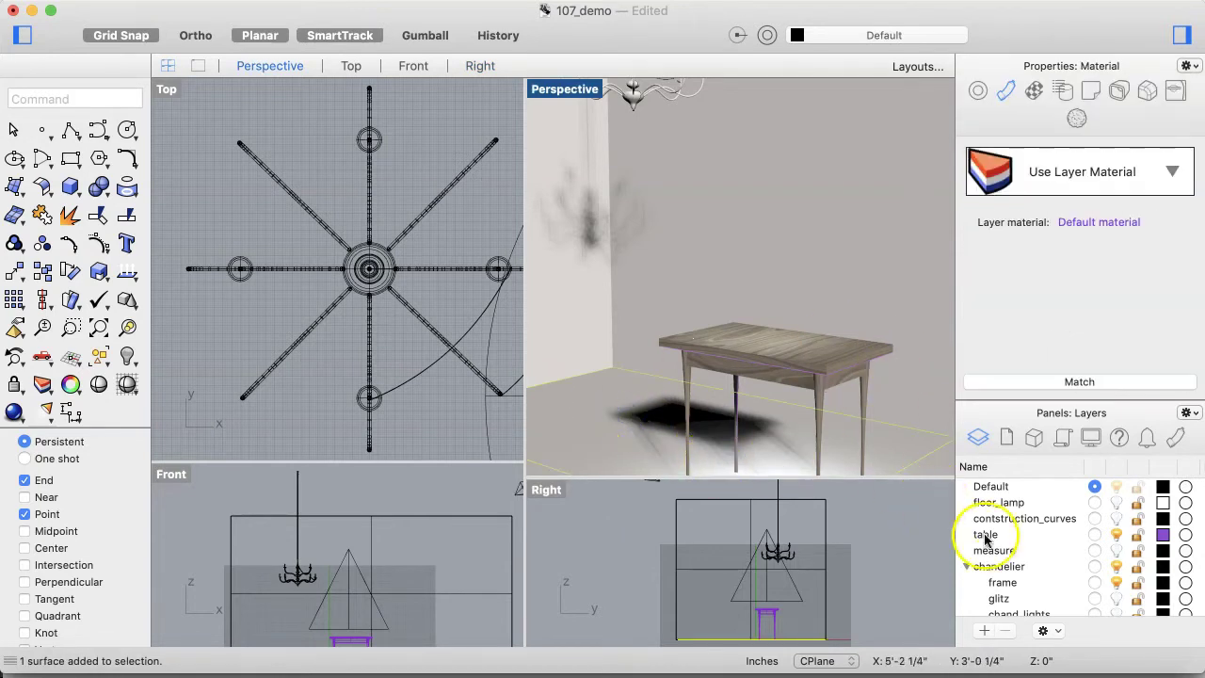
pyautogui.scroll(-3, 1058, 539)
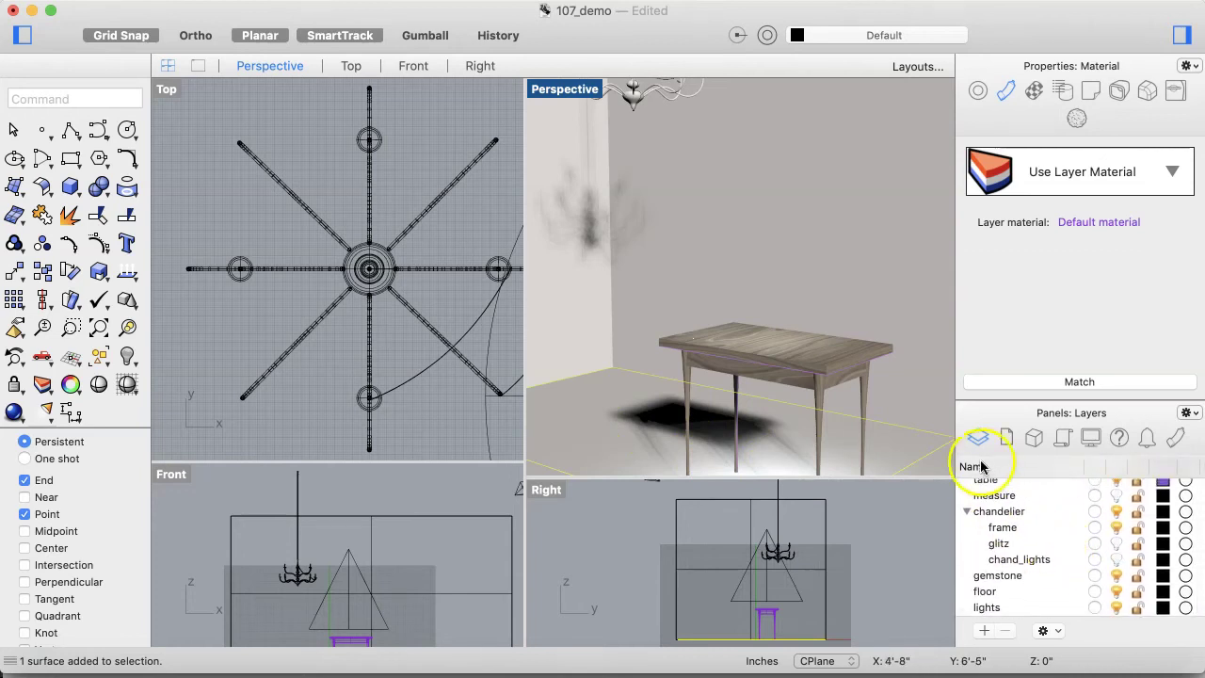
pyautogui.scroll(-3, 921, 473)
pyautogui.scroll(-3, 786, 395)
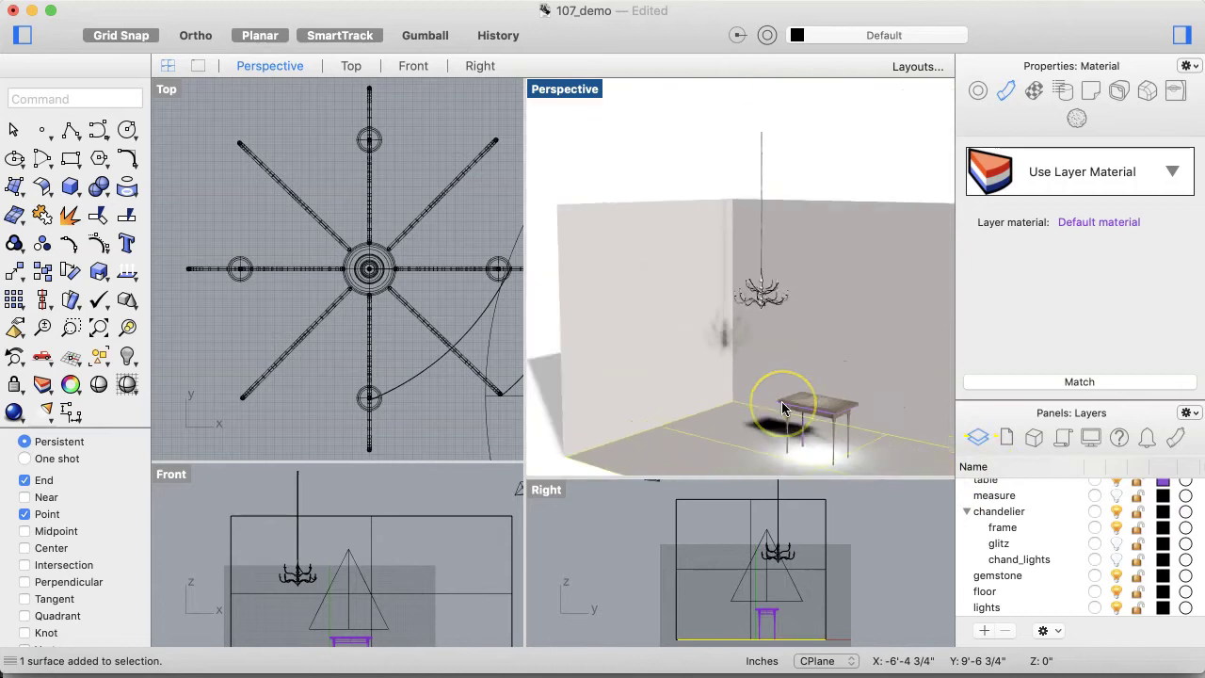
pyautogui.click(1172, 170)
pyautogui.click(982, 218)
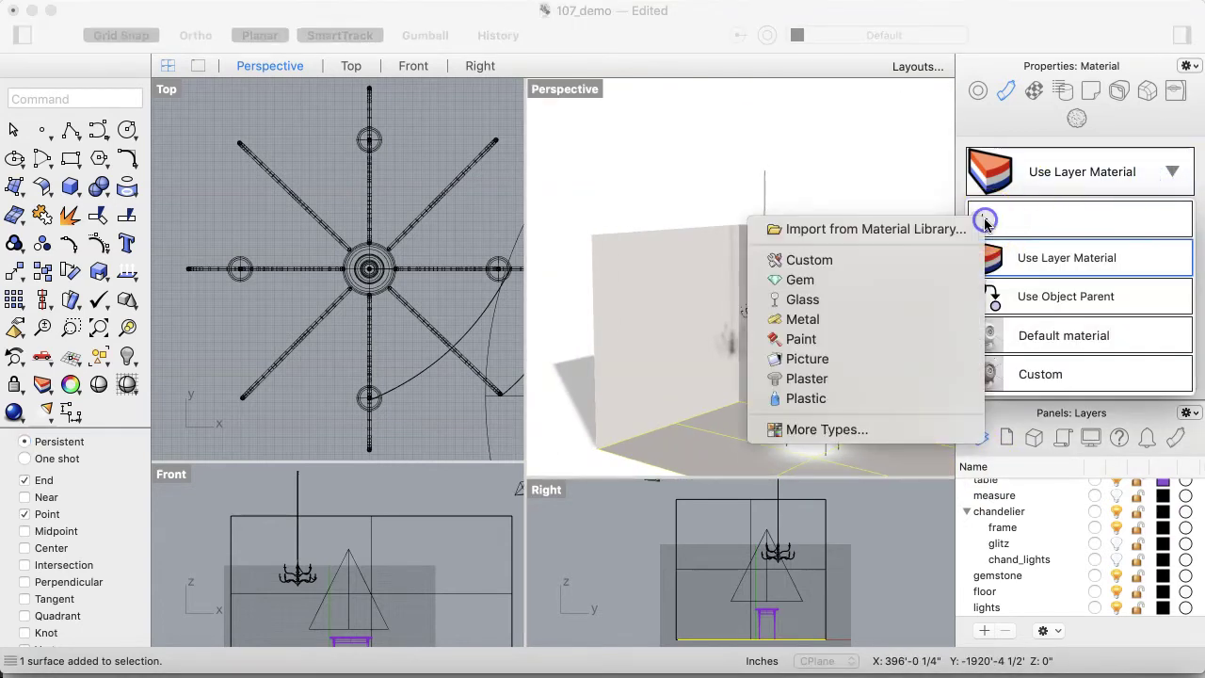
pyautogui.click(828, 260)
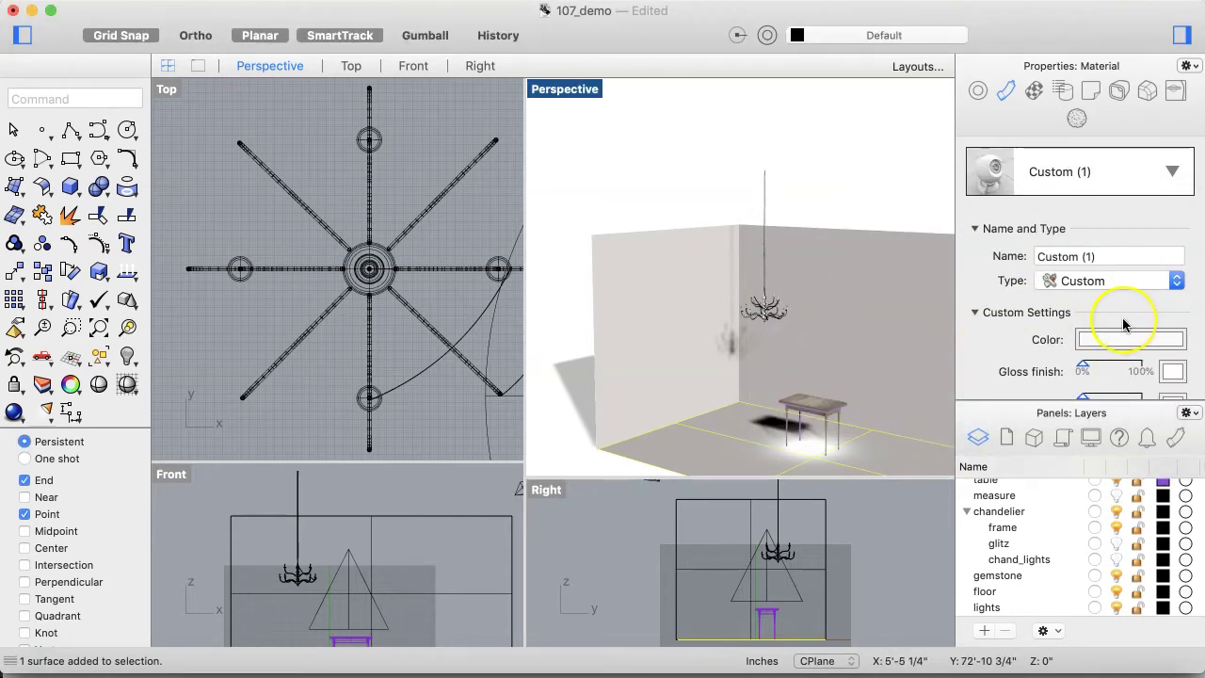
pyautogui.scroll(-5, 1123, 324)
pyautogui.scroll(-4, 1123, 323)
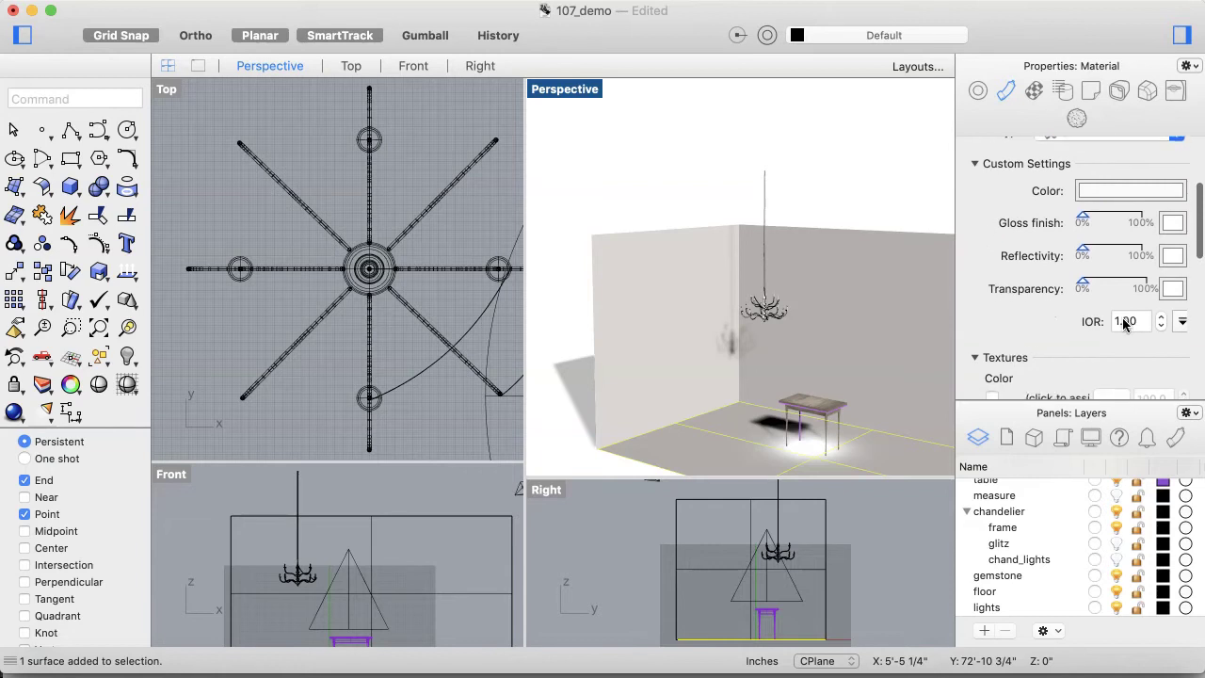
pyautogui.scroll(-1, 1123, 324)
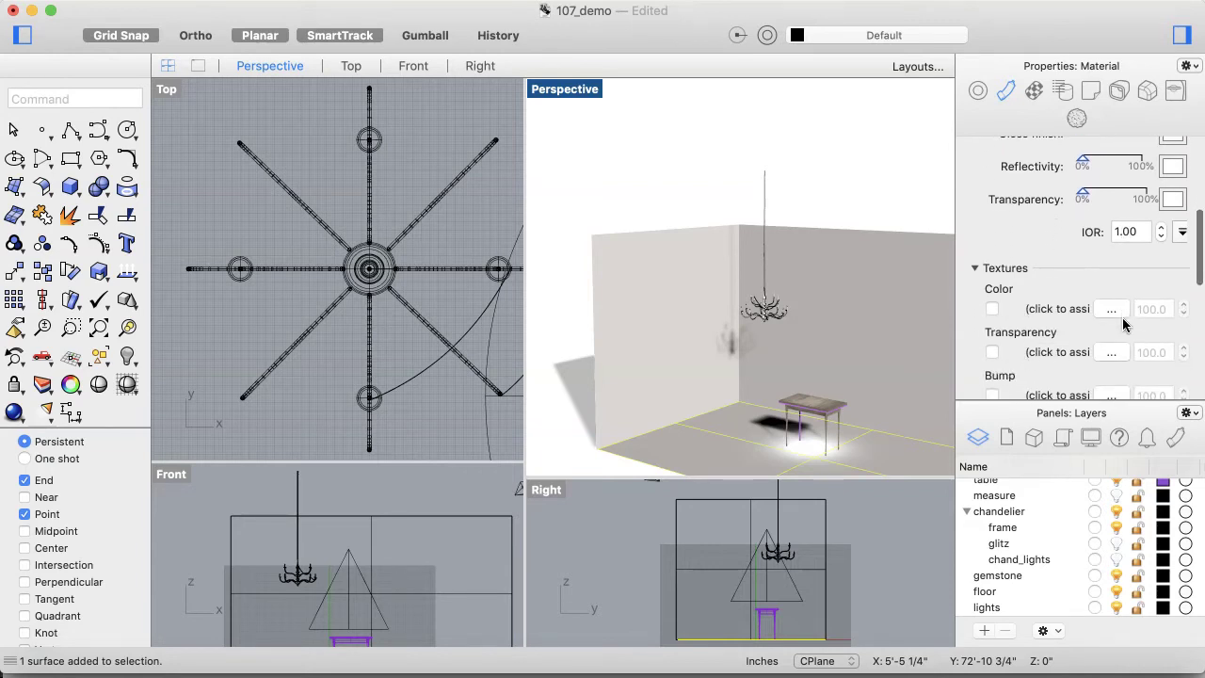
pyautogui.click(993, 308)
# - Check the file details of d5fc1e0-52df421b-c94f-45fb-8468-016e1793751c.png in the textures folder while choosing the Color texture, leaving it unassigned
pyautogui.click(1111, 309)
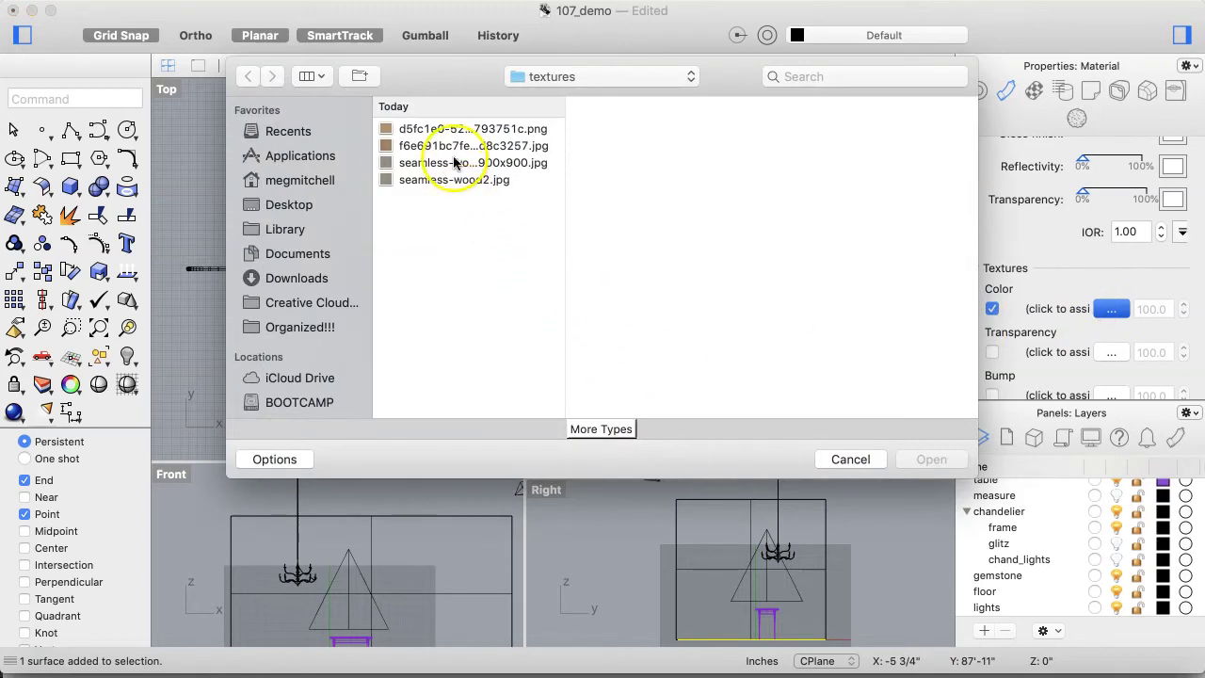
pyautogui.click(455, 128)
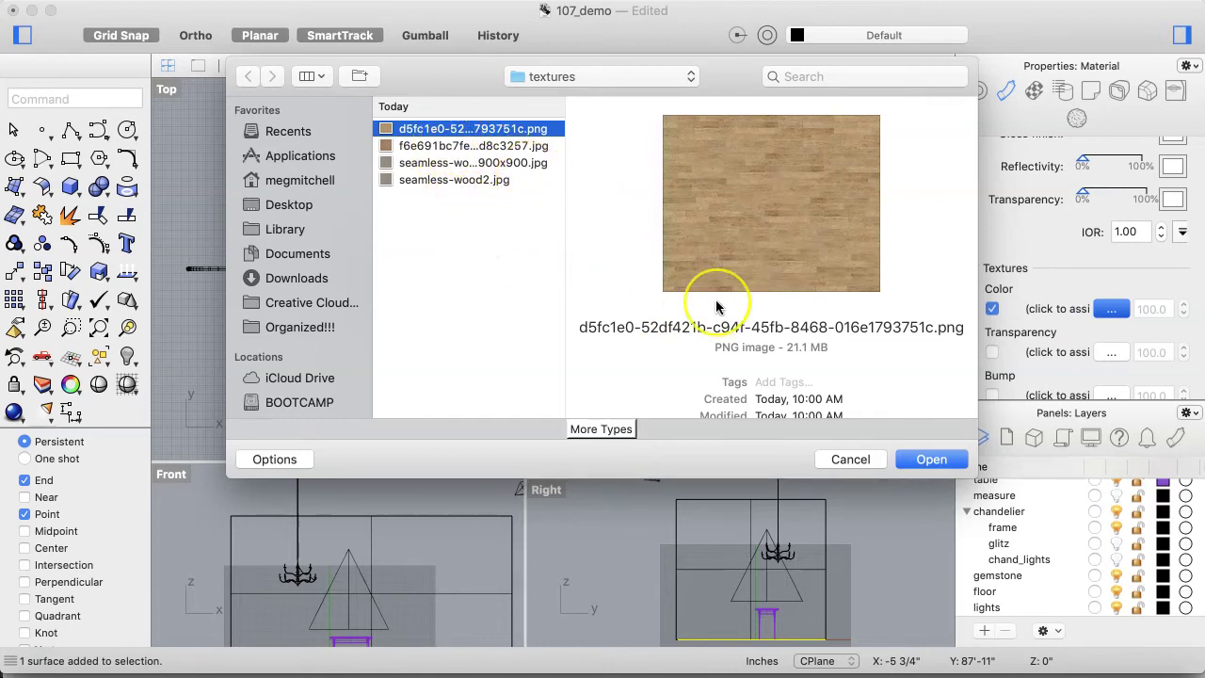
pyautogui.scroll(-4, 706, 306)
pyautogui.scroll(3, 716, 305)
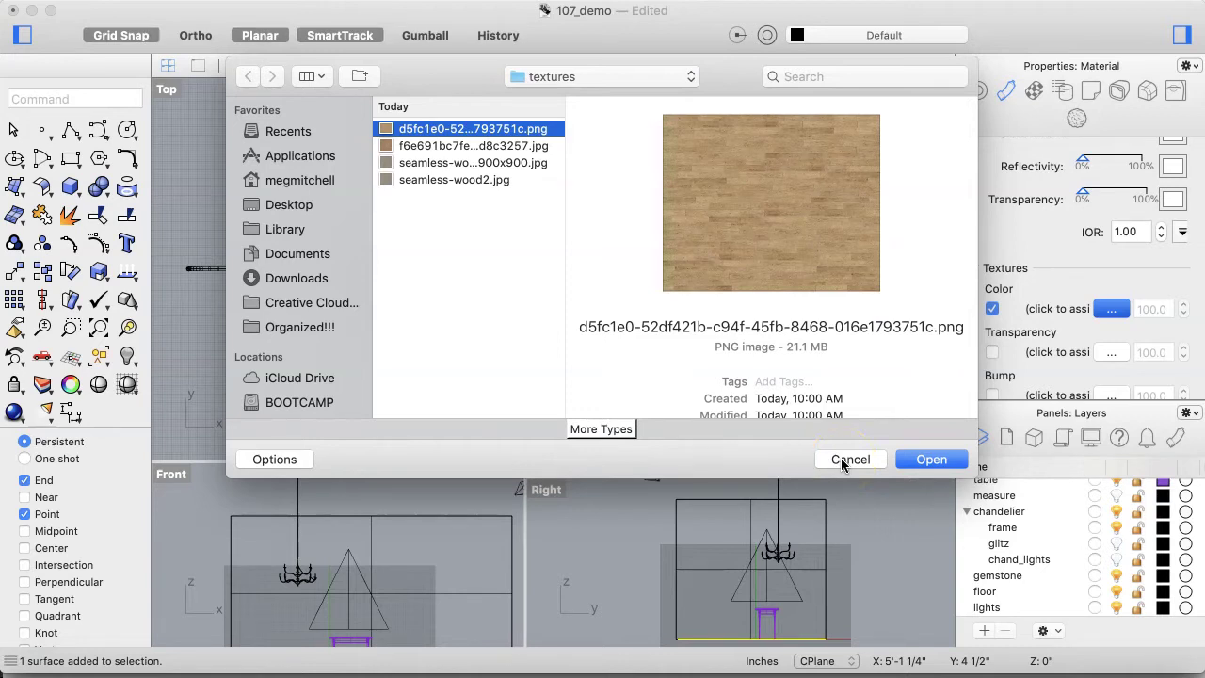
pyautogui.click(841, 457)
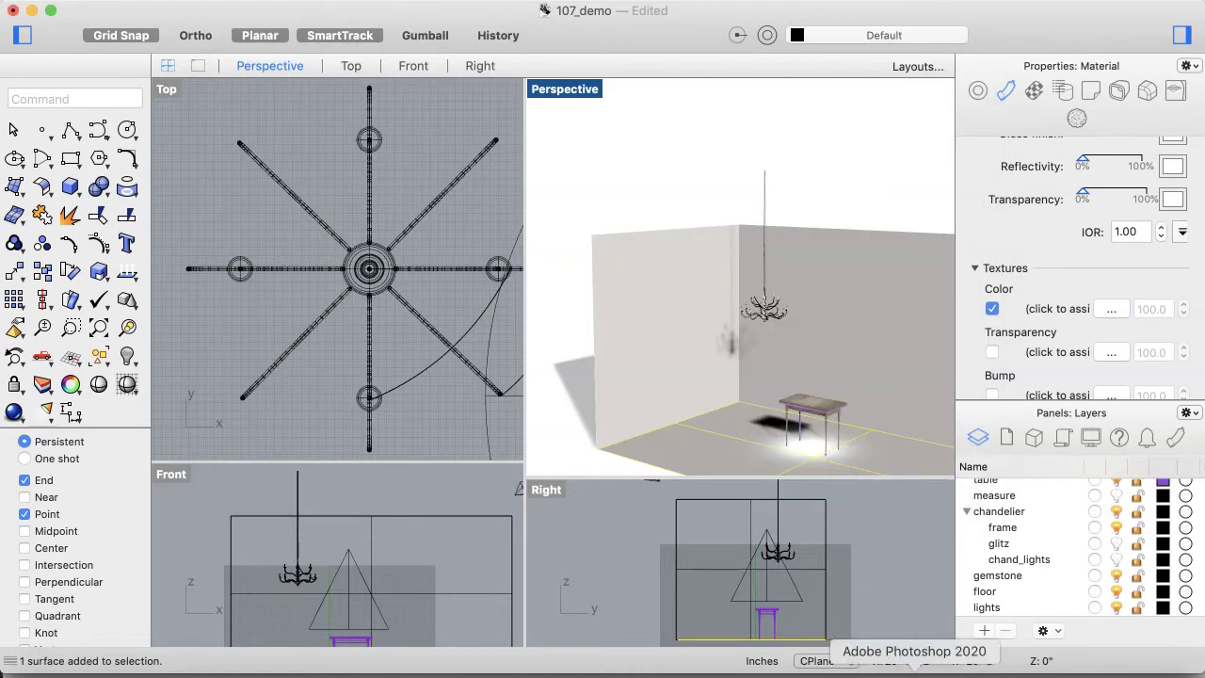
# - Switch to Adobe Photoshop 2020 and close the open photo IMG_20200528_105632.jpg without saving its changes
pyautogui.click(916, 670)
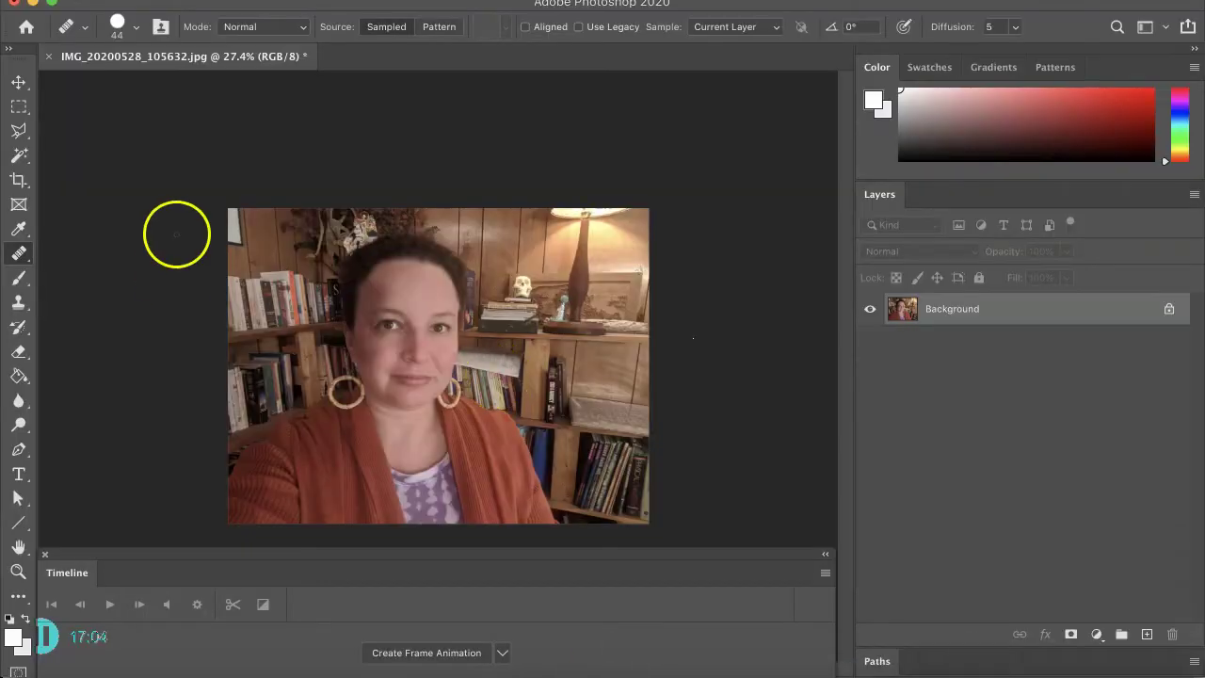
pyautogui.click(48, 56)
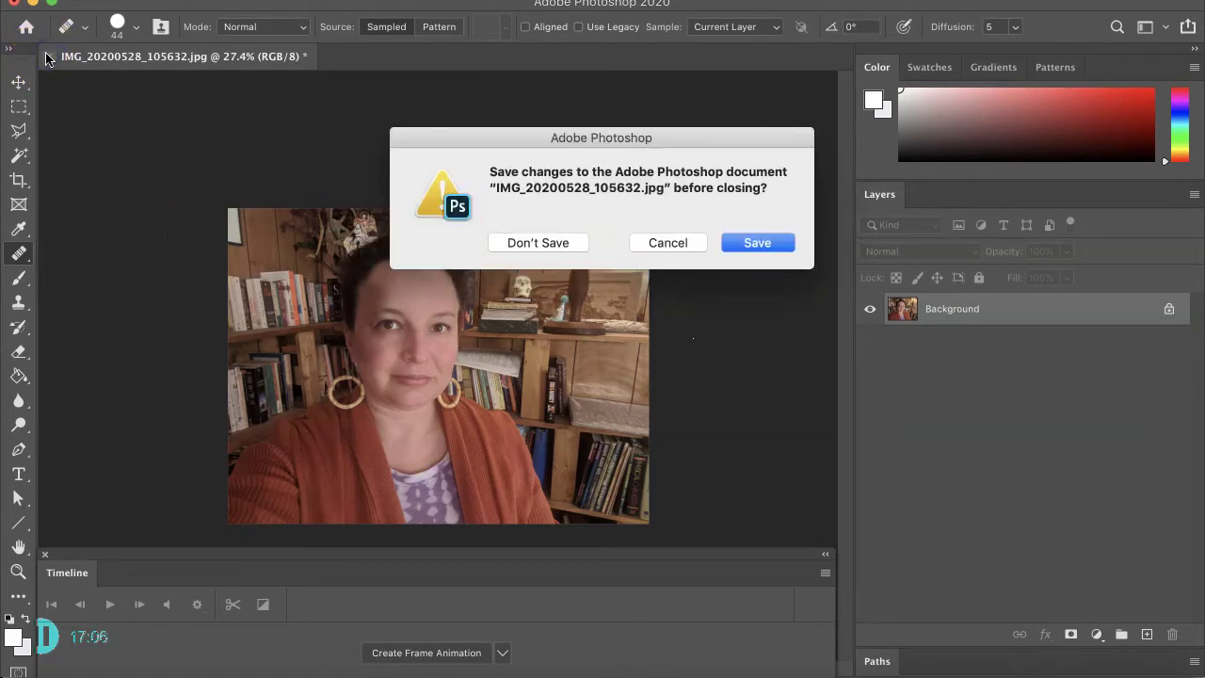
pyautogui.click(528, 253)
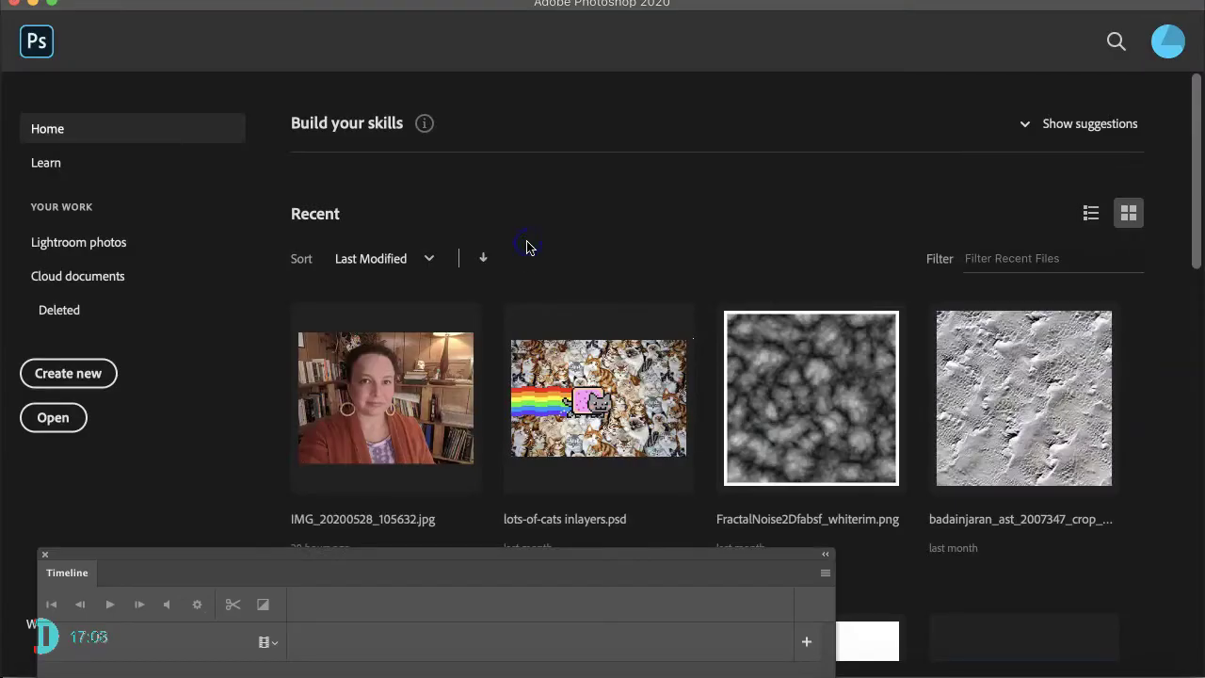
# - Open the floor texture d5fc1e0-52df421b-c94f-45fb-8468-016e1793751c.png from the textures folder in Downloads
pyautogui.click(58, 375)
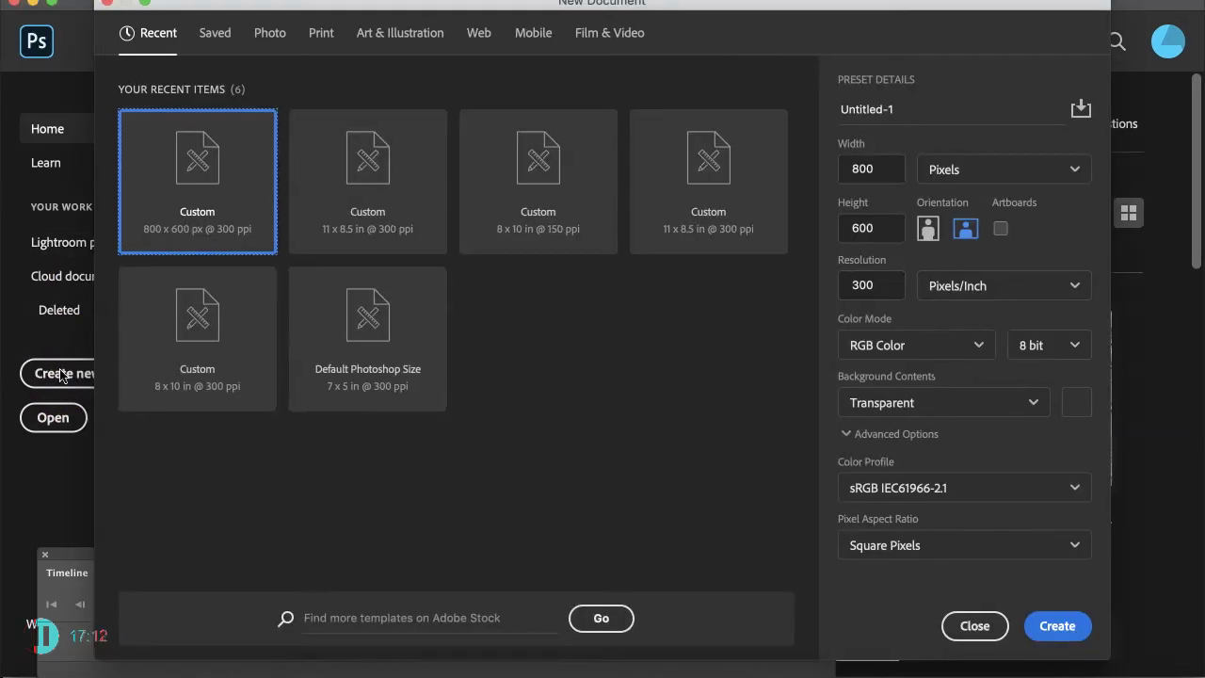
pyautogui.click(974, 626)
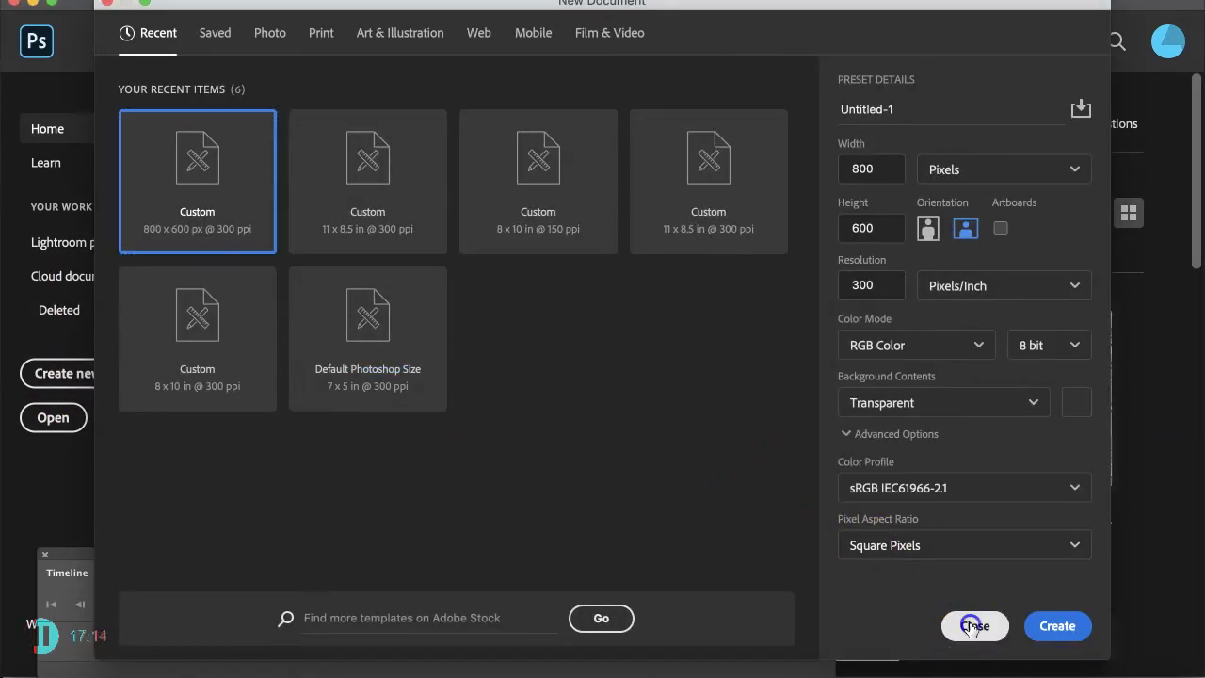
pyautogui.click(31, 420)
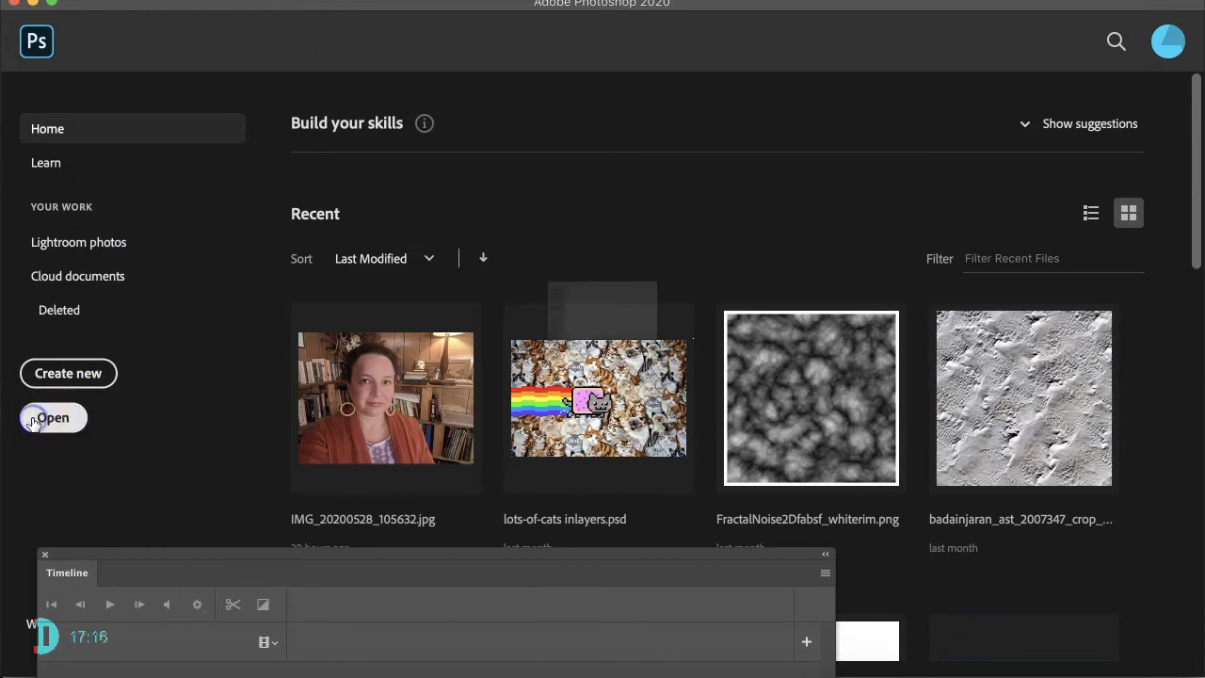
pyautogui.click(363, 77)
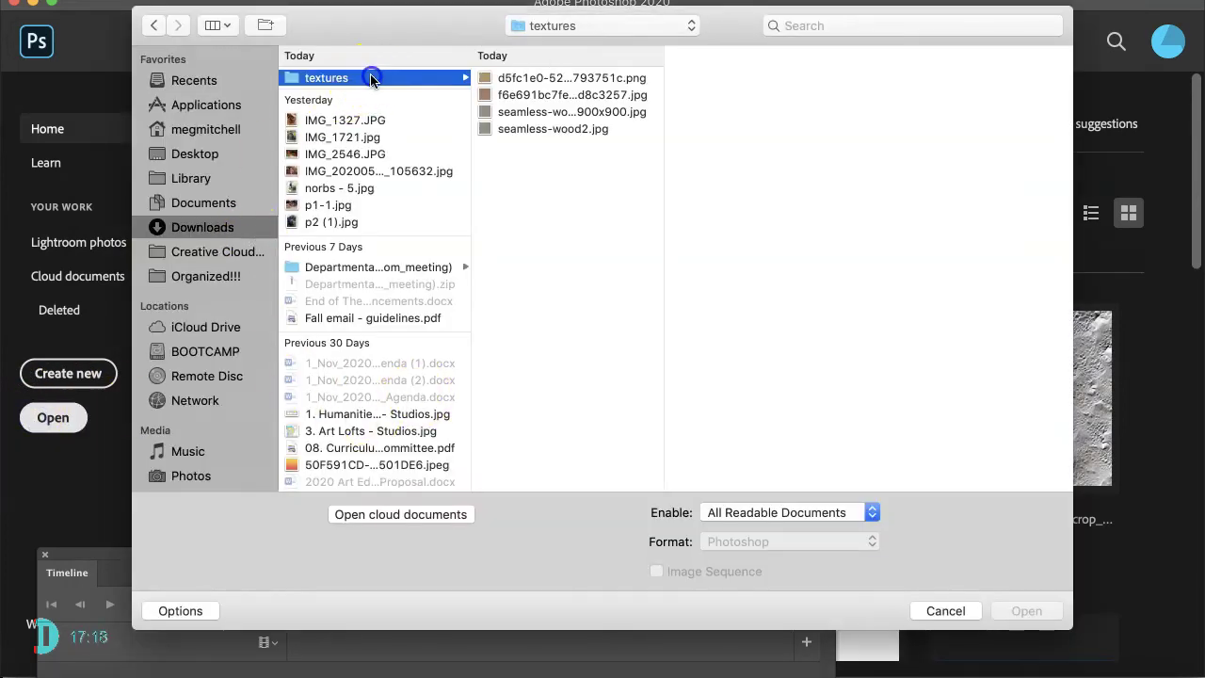
pyautogui.click(562, 79)
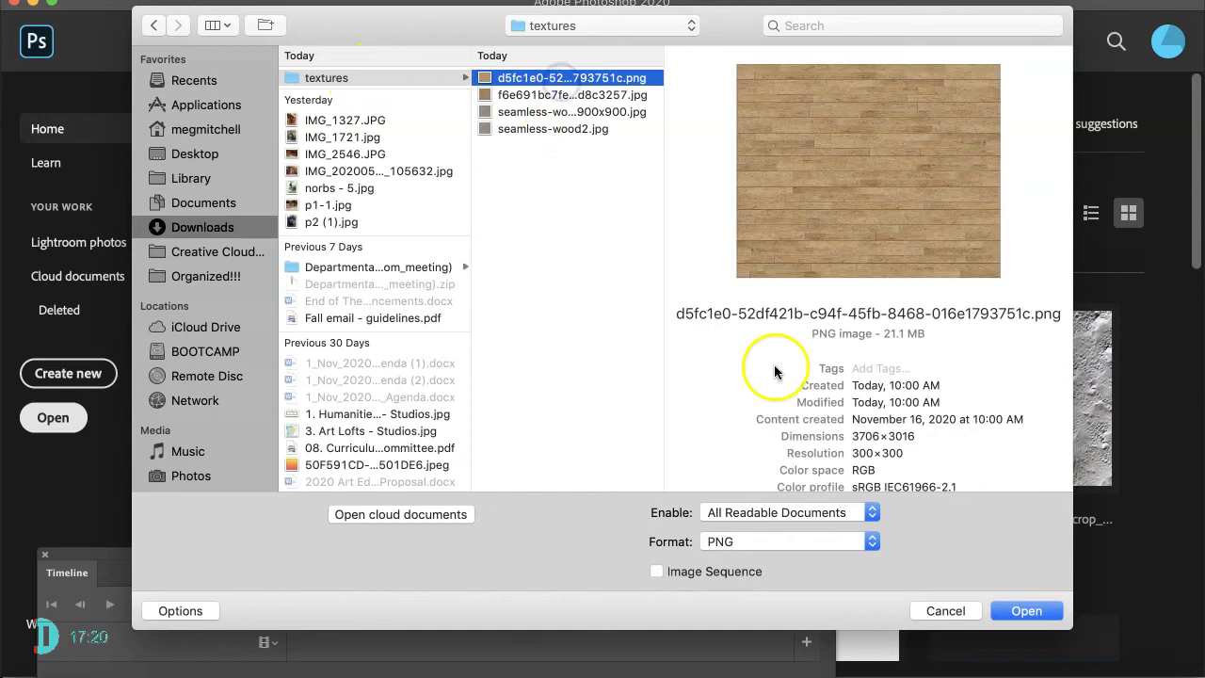
pyautogui.click(1038, 612)
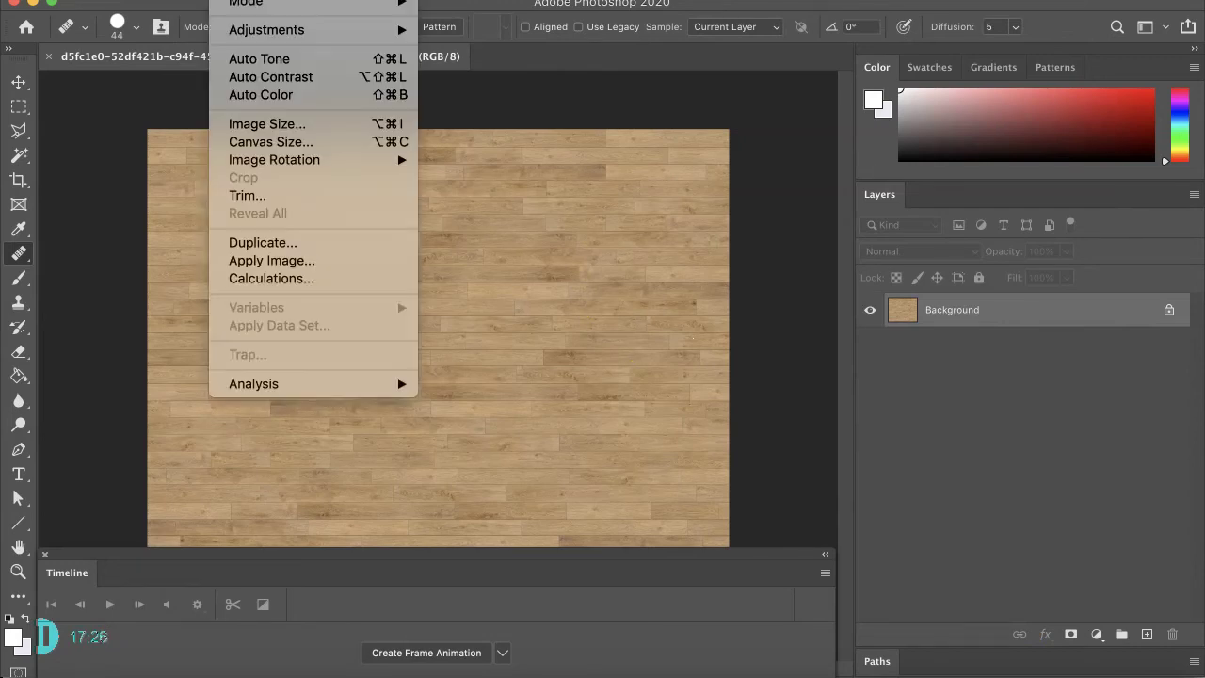
# - Resize the floor texture image to a width of 900 pixels with linked proportions and save it over the original file
pyautogui.click(318, 125)
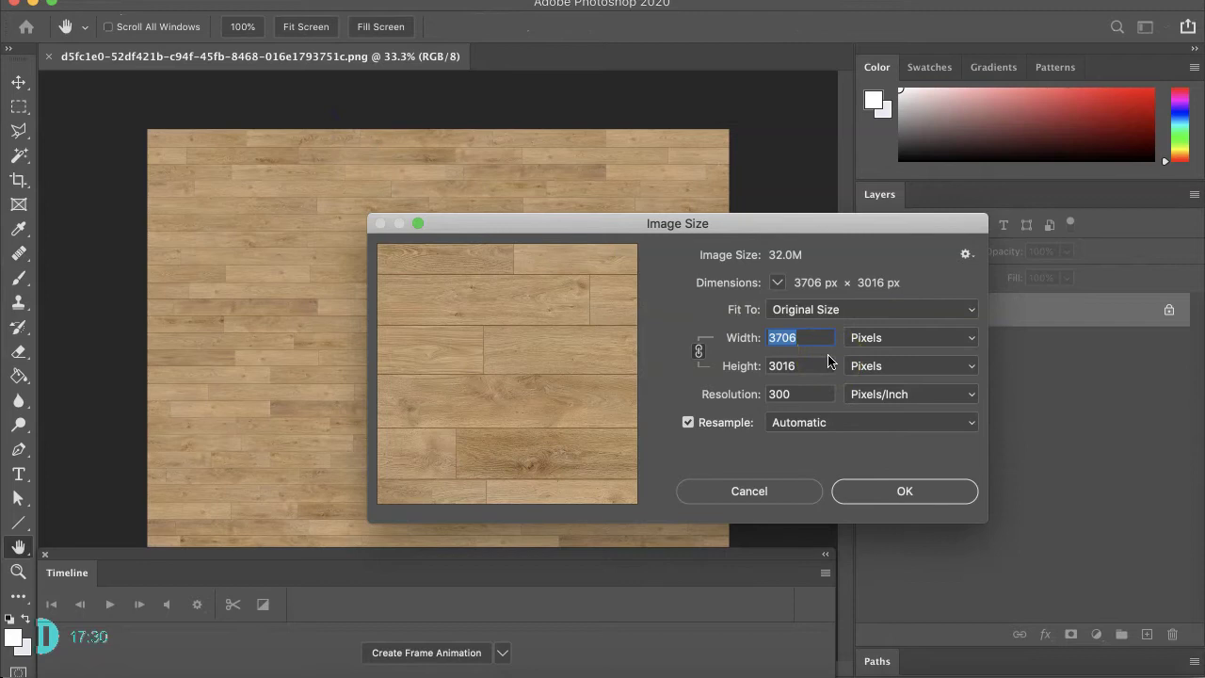
pyautogui.write('900')
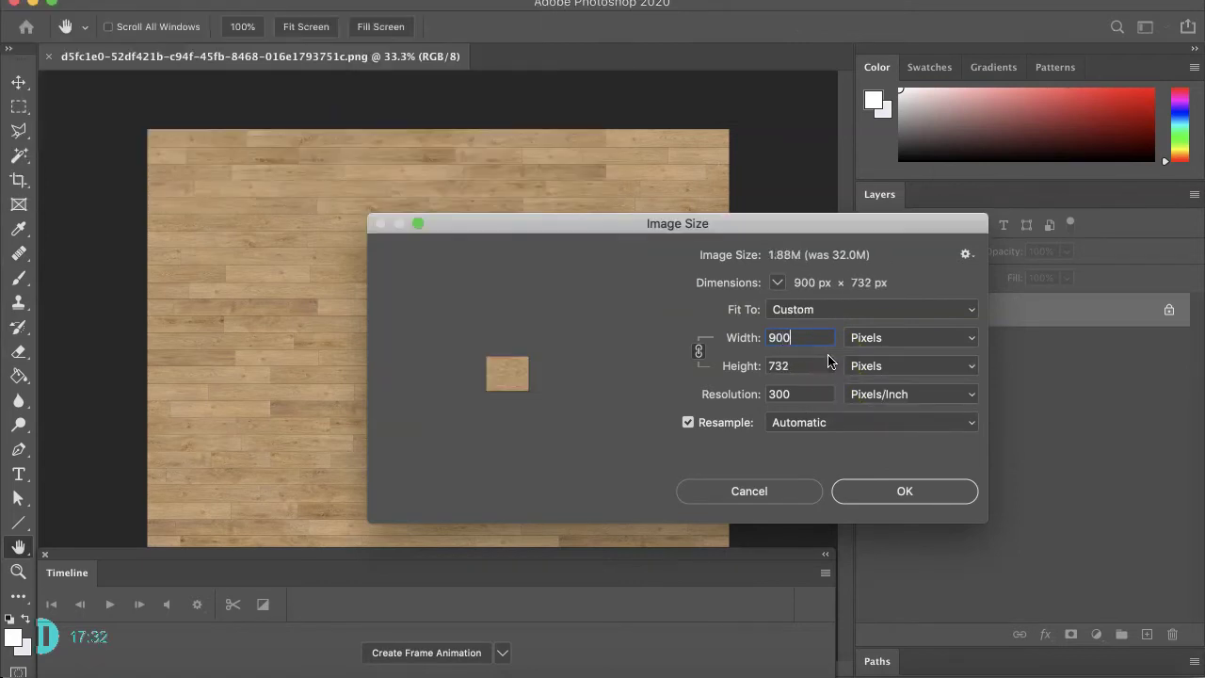
pyautogui.click(819, 435)
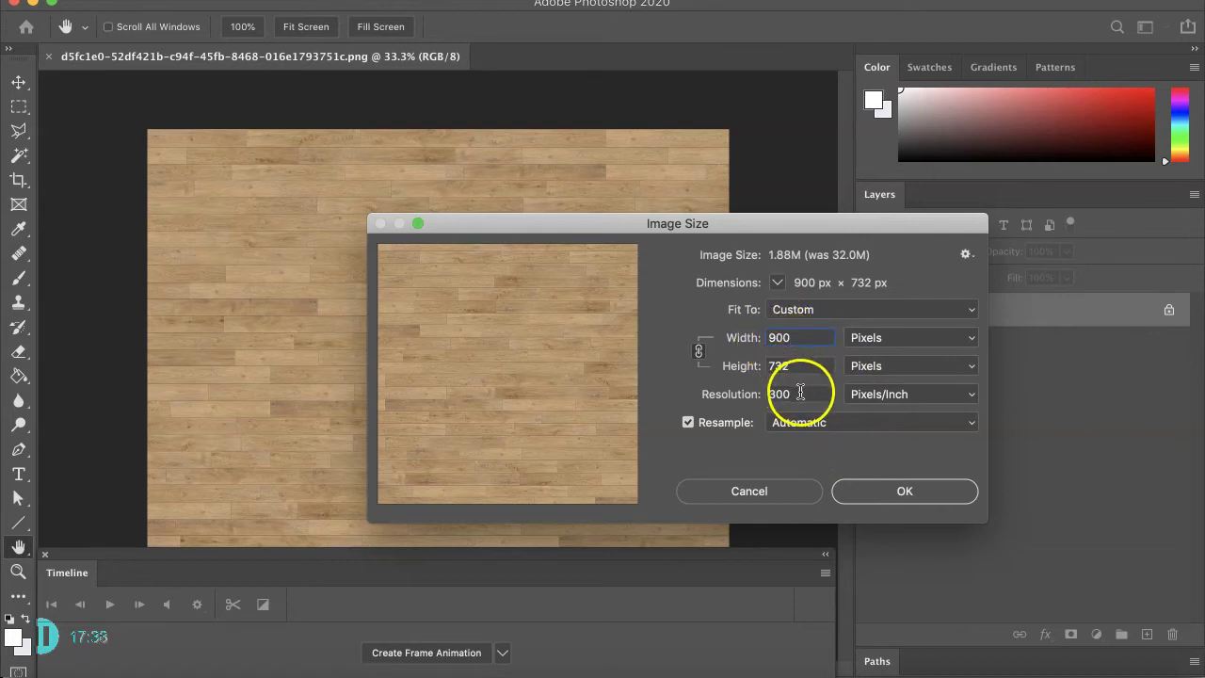
pyautogui.click(904, 491)
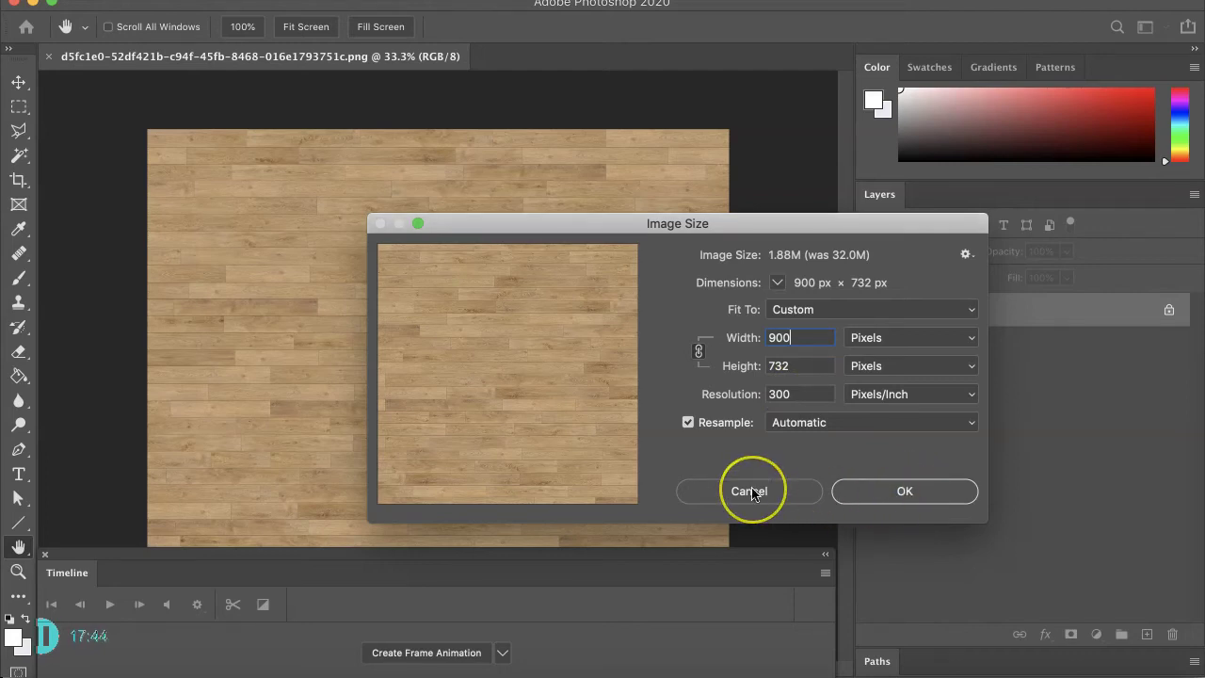
pyautogui.press('super+s')
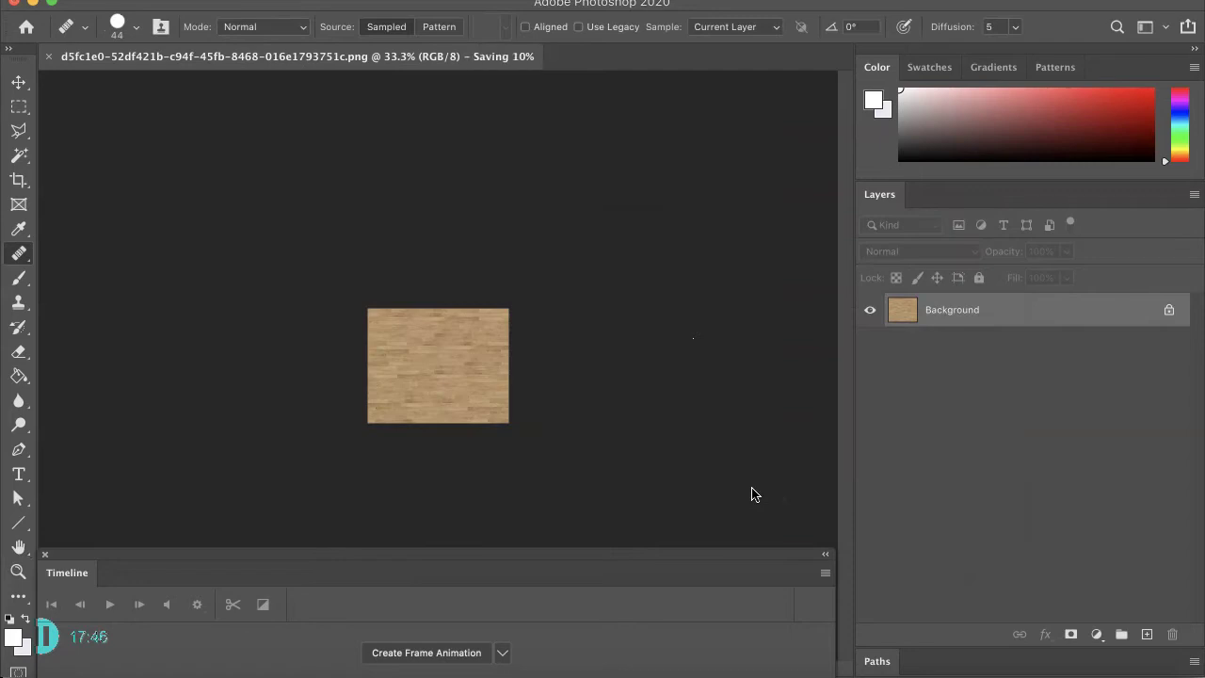
# - Switch back to Rhinoceros and assign the resized d5fc1e0-52df421b-c94f-45fb-8468-016e1793751c.png as the Color texture of the floor's material
pyautogui.click(839, 671)
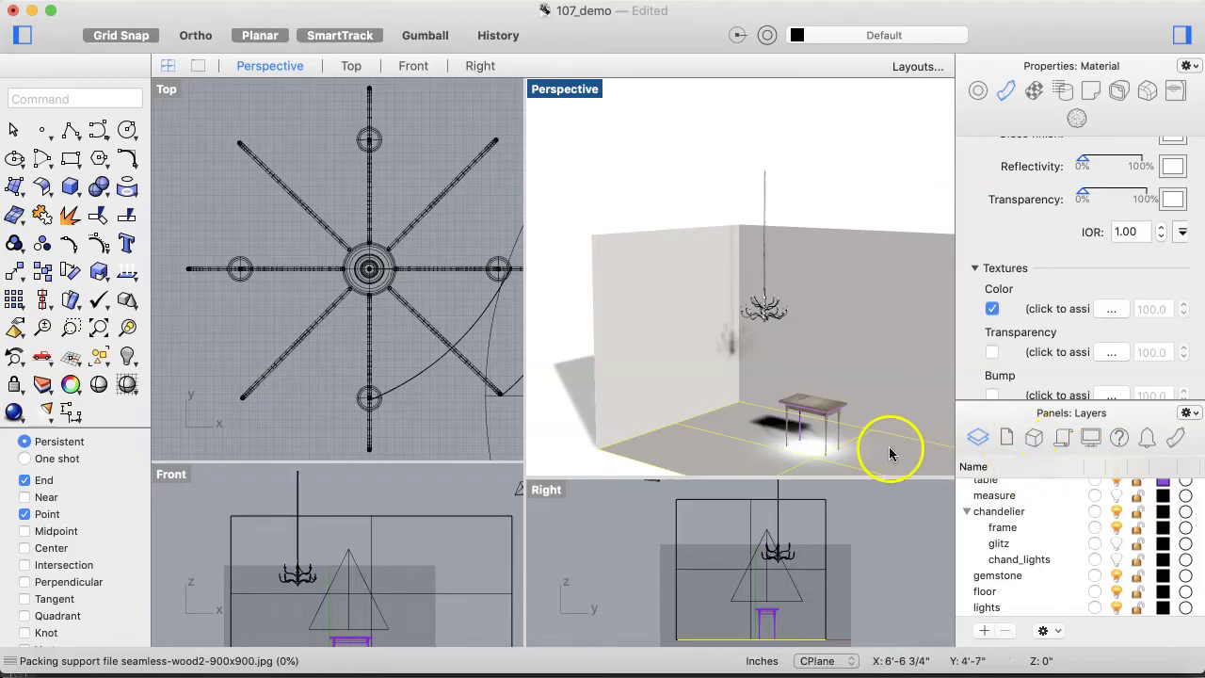
pyautogui.click(1111, 309)
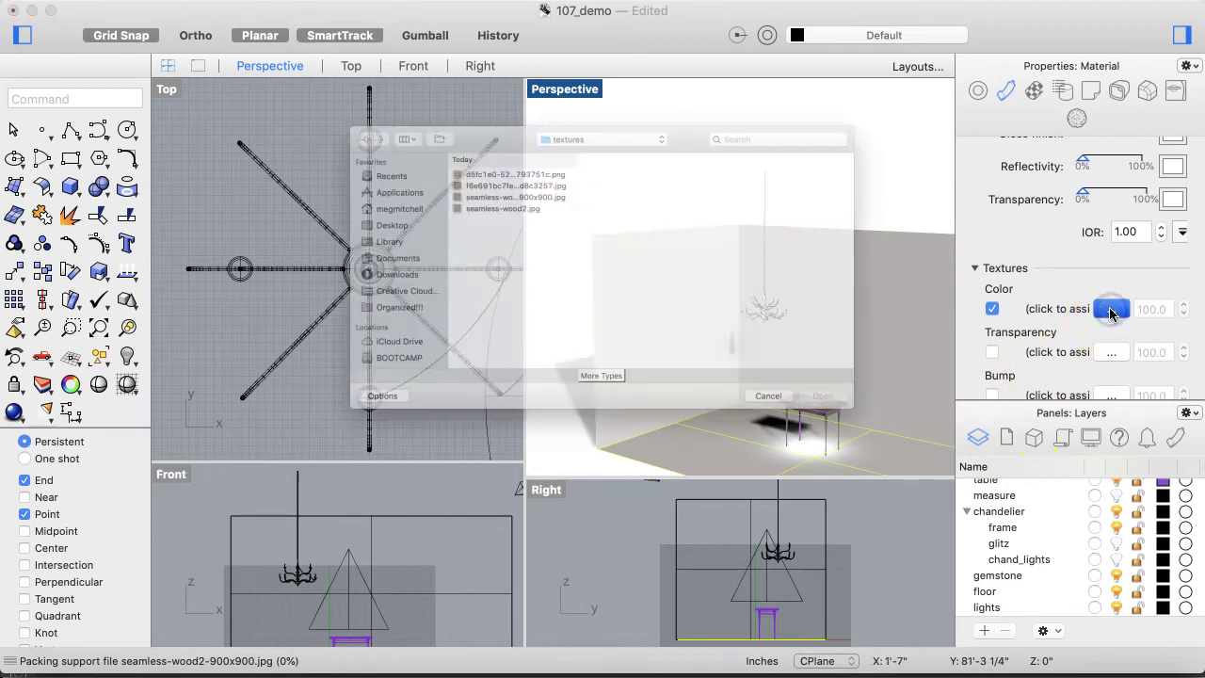
pyautogui.click(482, 126)
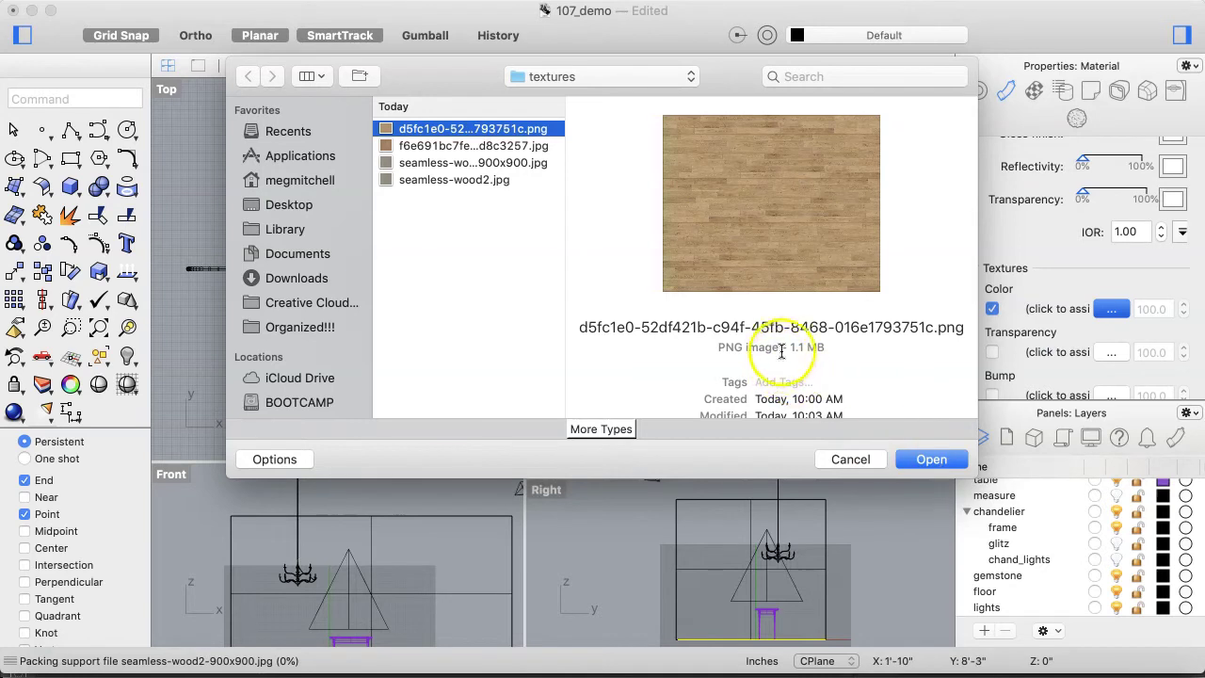
pyautogui.click(922, 461)
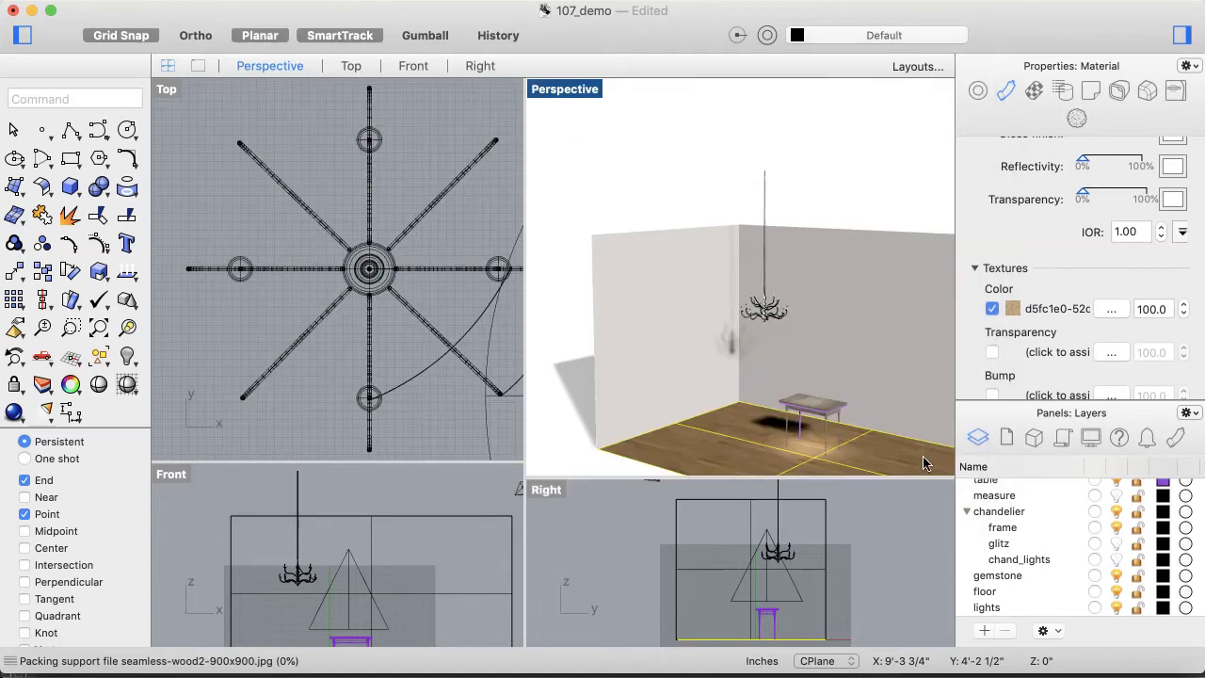
# - Examine the scale and repetition of the wood plank texture across the floor around the table in the Perspective viewport
pyautogui.moveTo(913, 456); pyautogui.dragTo(792, 381)
pyautogui.scroll(-6, 792, 381)
pyautogui.scroll(5, 792, 381)
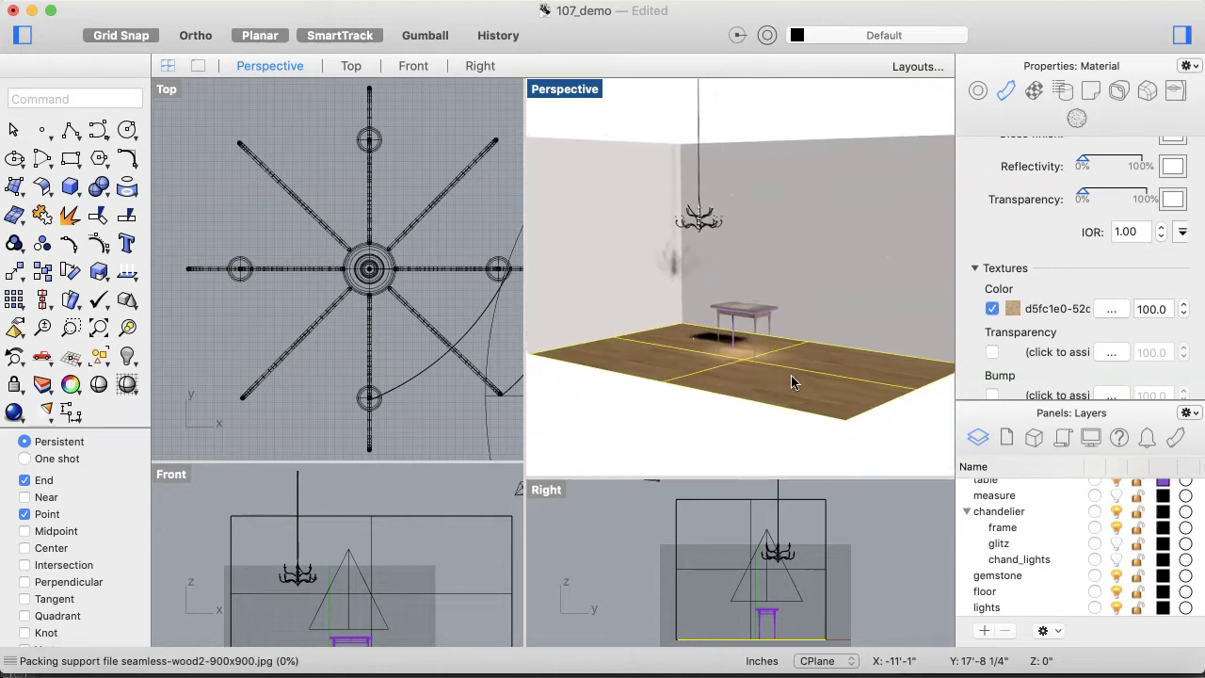
pyautogui.scroll(-5, 792, 381)
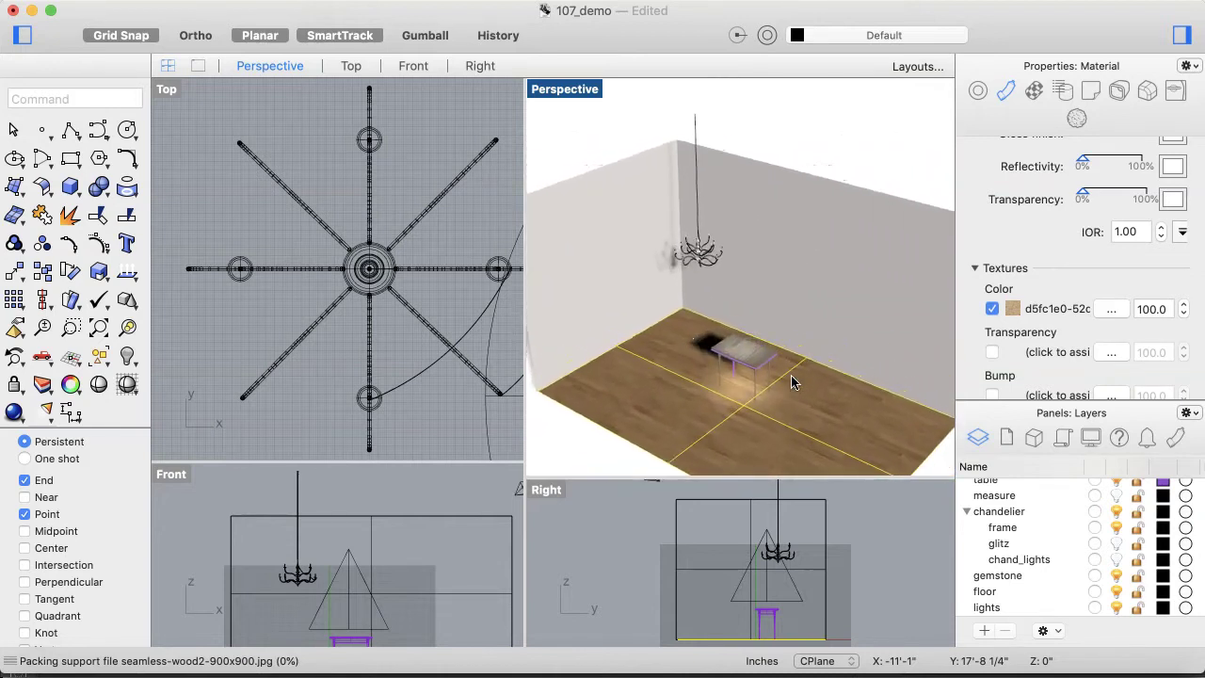
pyautogui.click(765, 442)
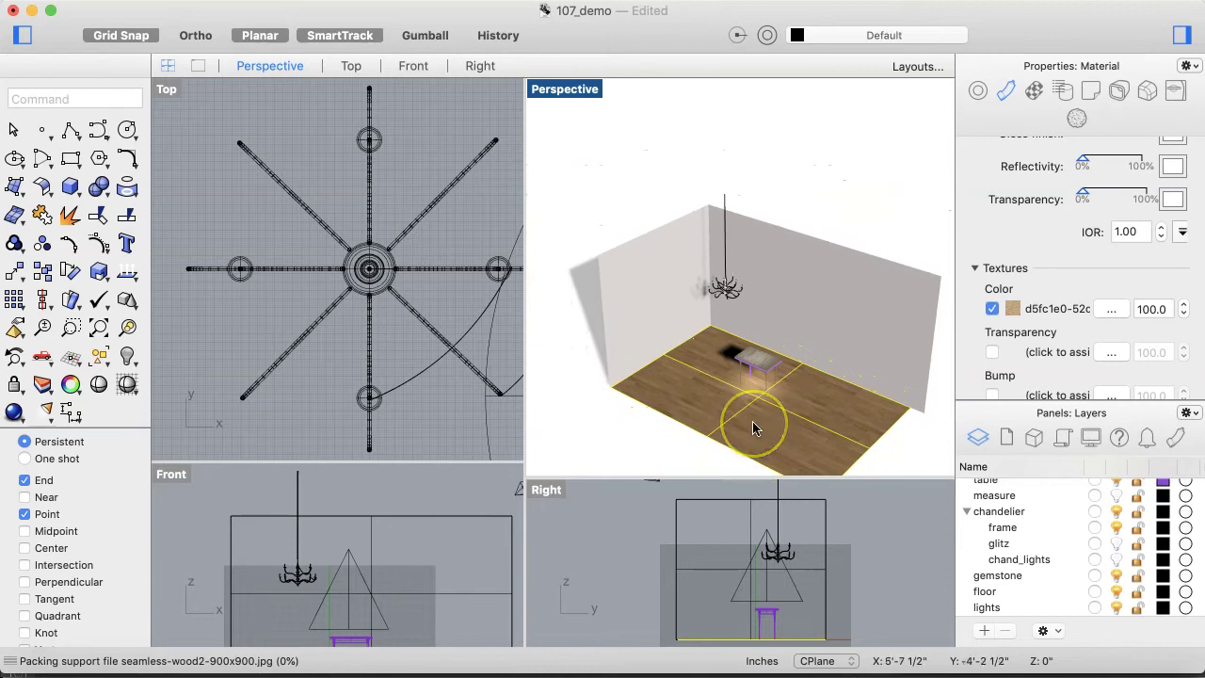
pyautogui.scroll(5, 753, 428)
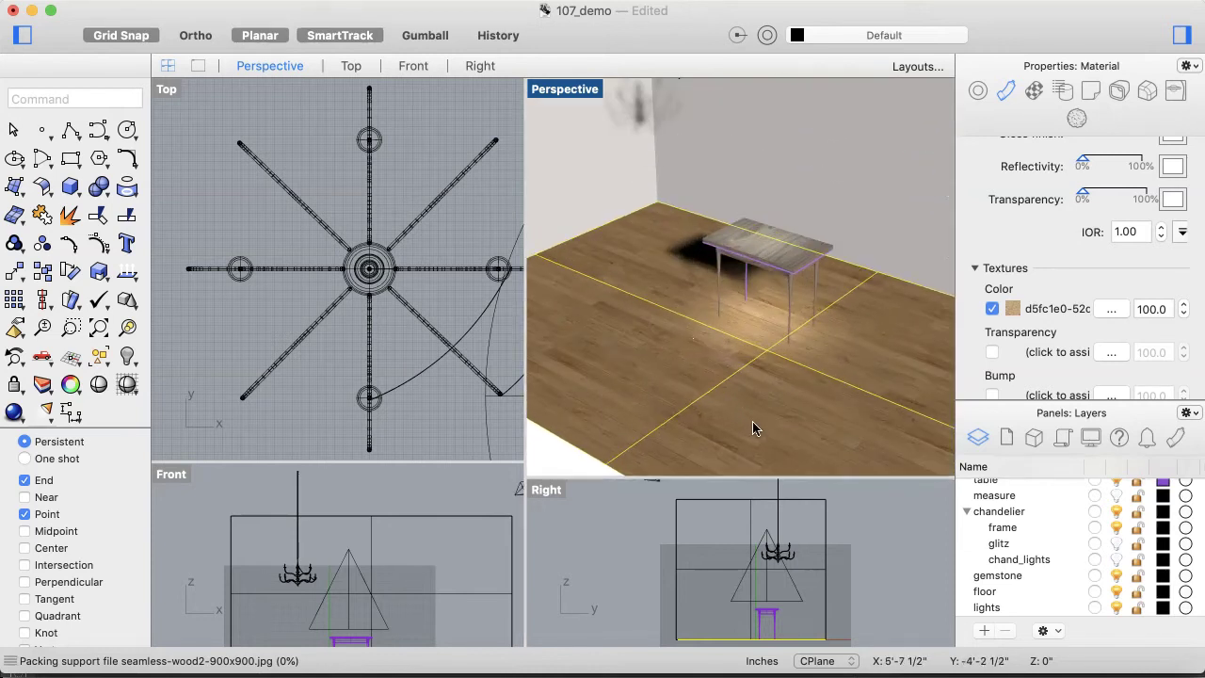
pyautogui.scroll(-2, 752, 422)
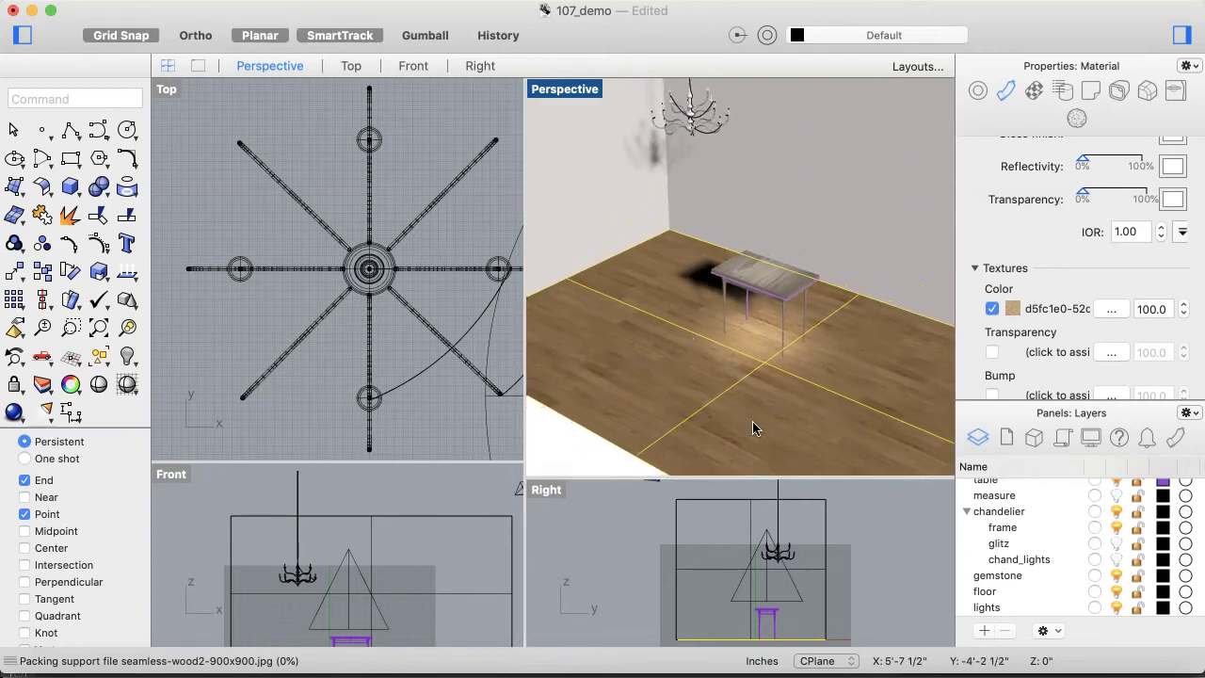
pyautogui.scroll(3, 752, 426)
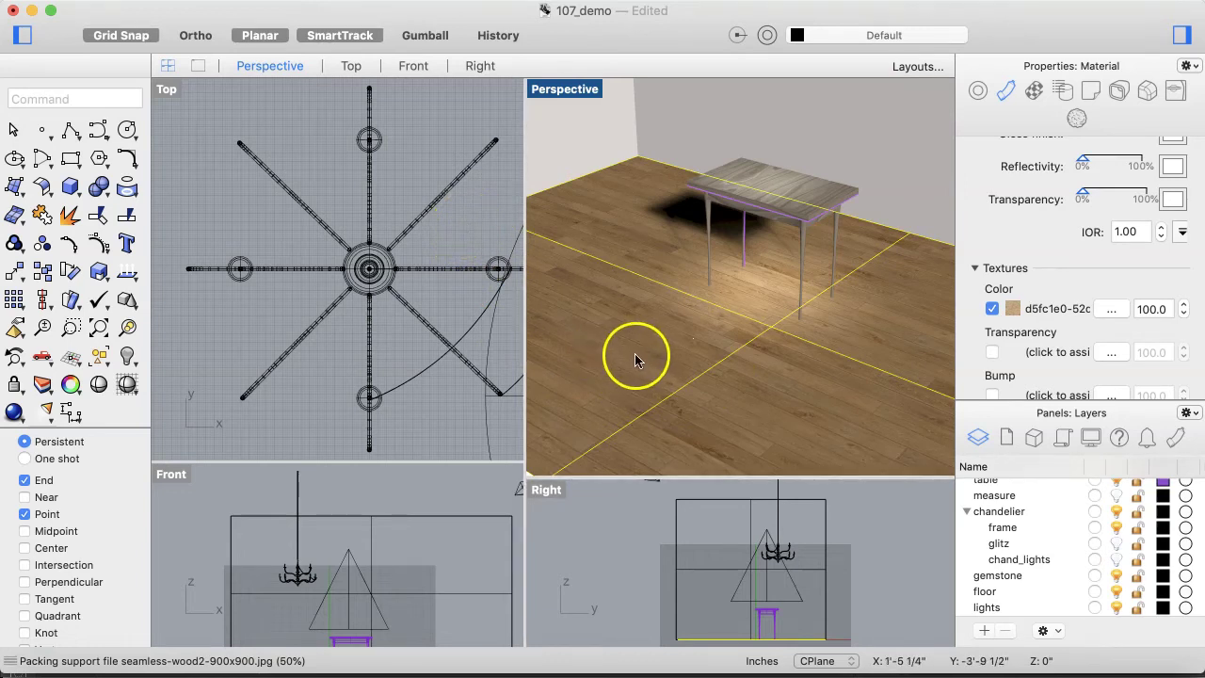
# - Try a reduced Color texture strength of 97 on the floor's material, and set it back to 100
pyautogui.click(1184, 316)
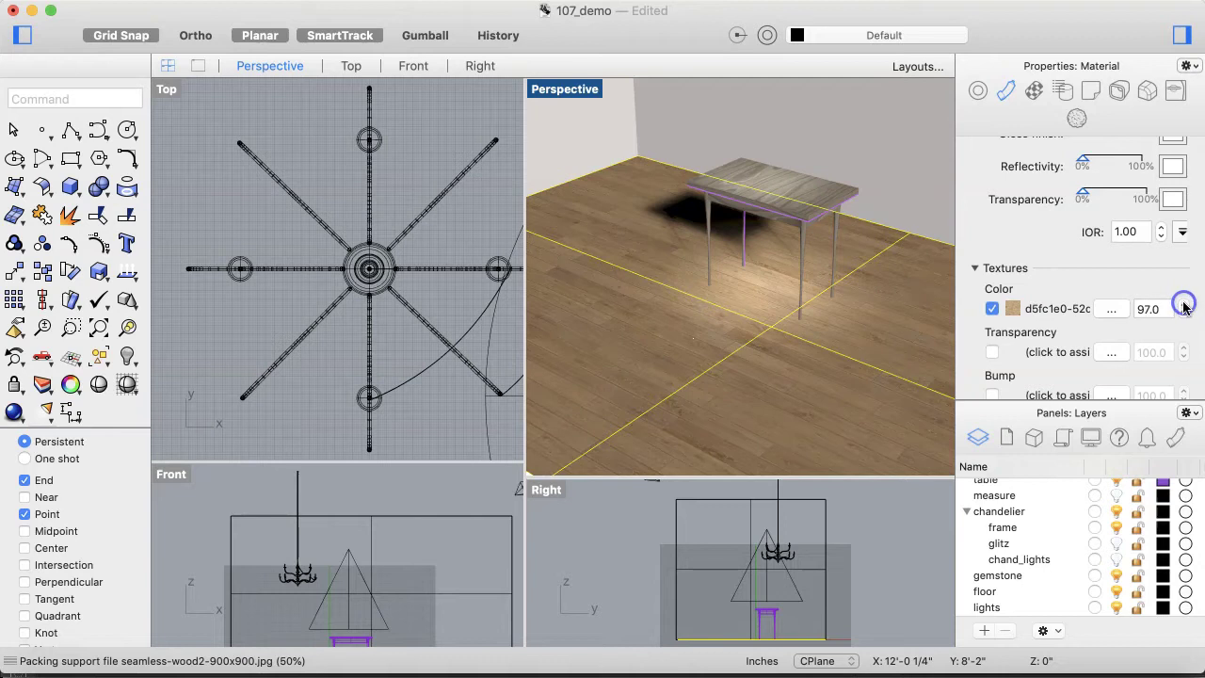
pyautogui.click(1184, 306)
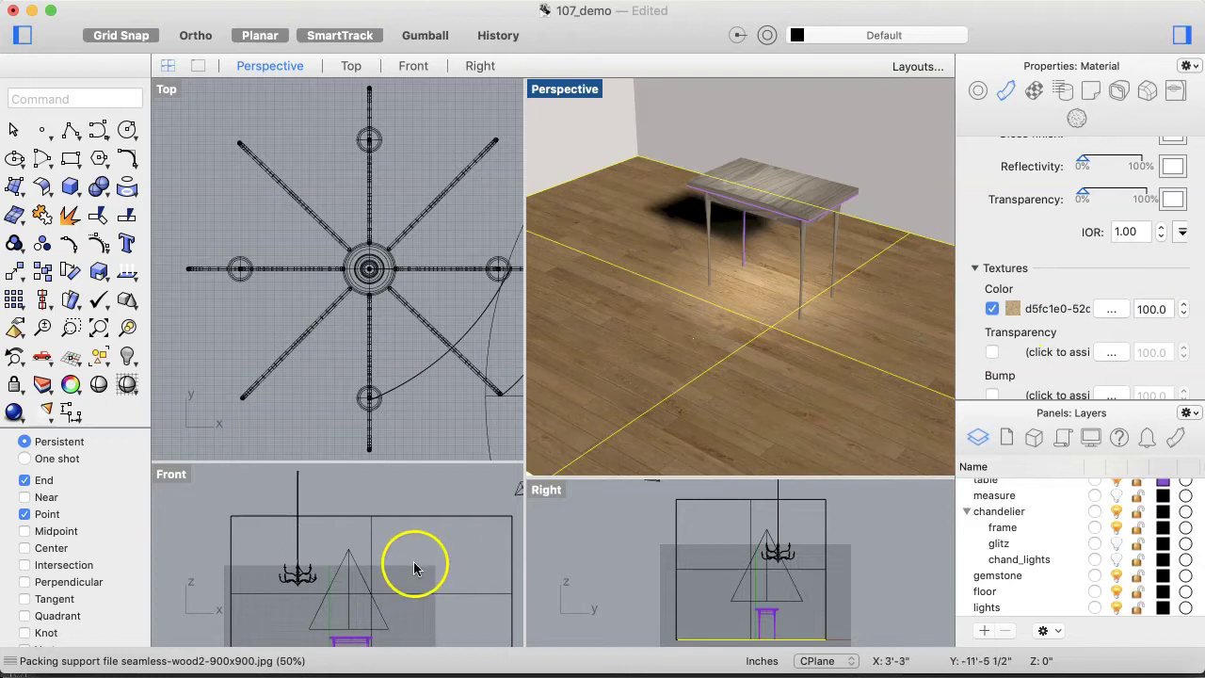
pyautogui.click(40, 647)
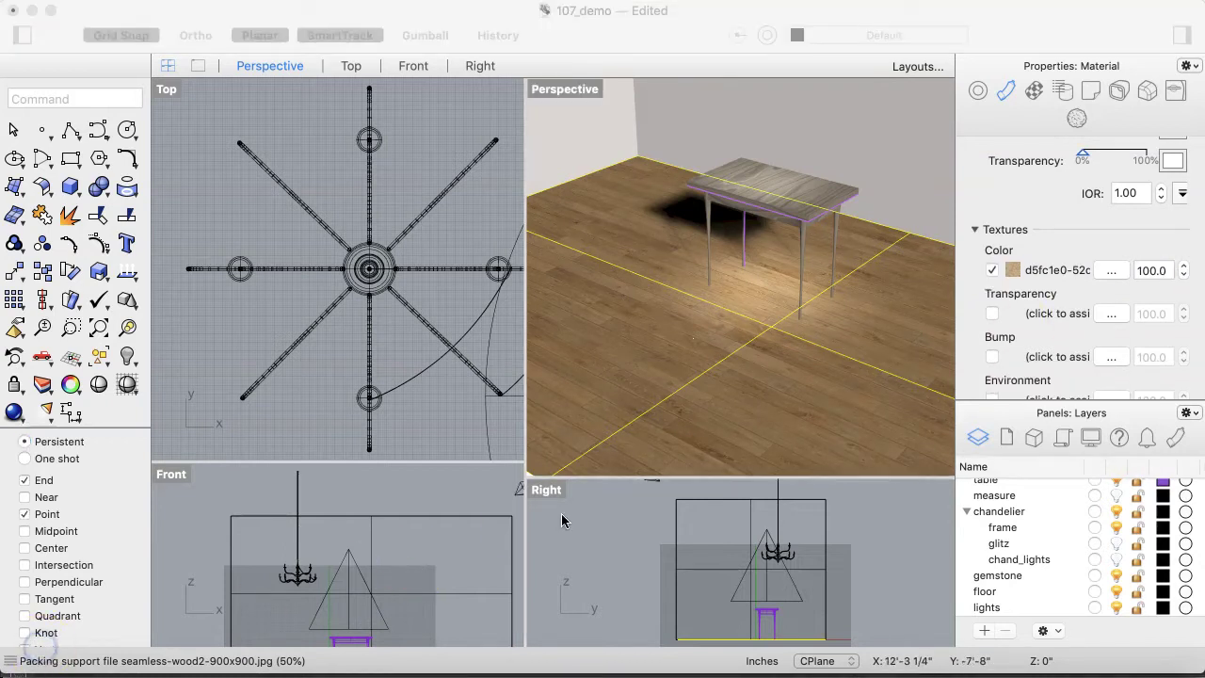
# - Open the floor's Color texture for editing and examine its bitmap, mapping, graph and color adjustment settings
pyautogui.click(1050, 270)
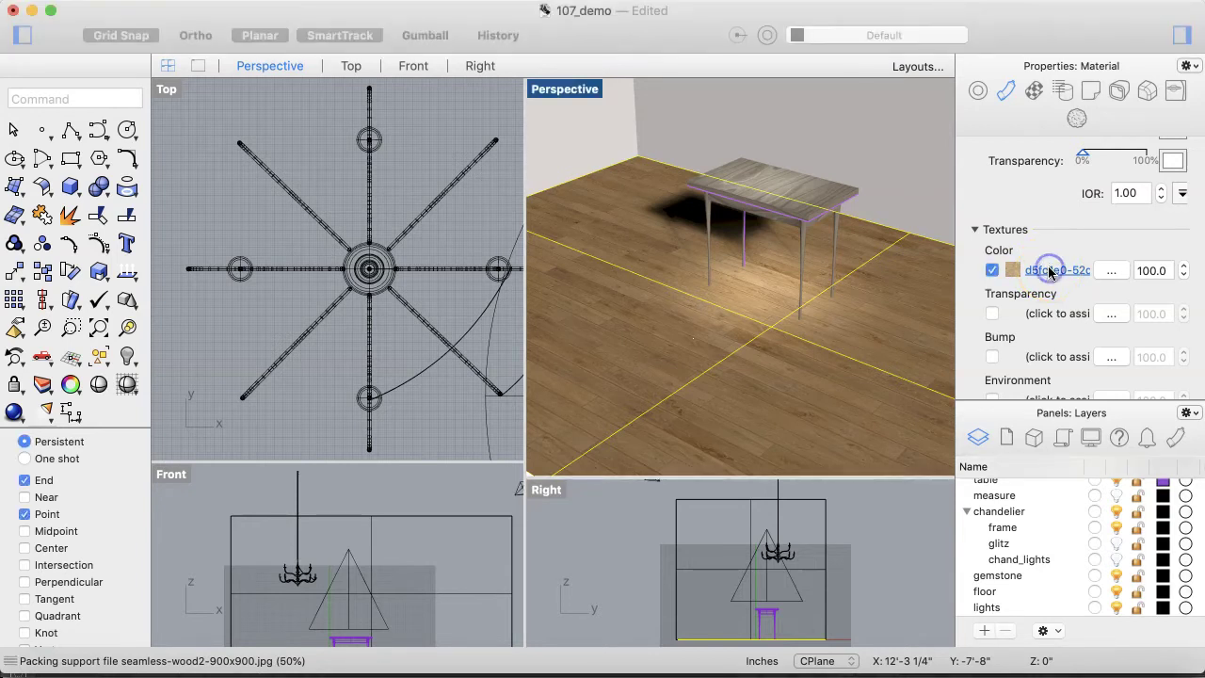
pyautogui.click(1049, 270)
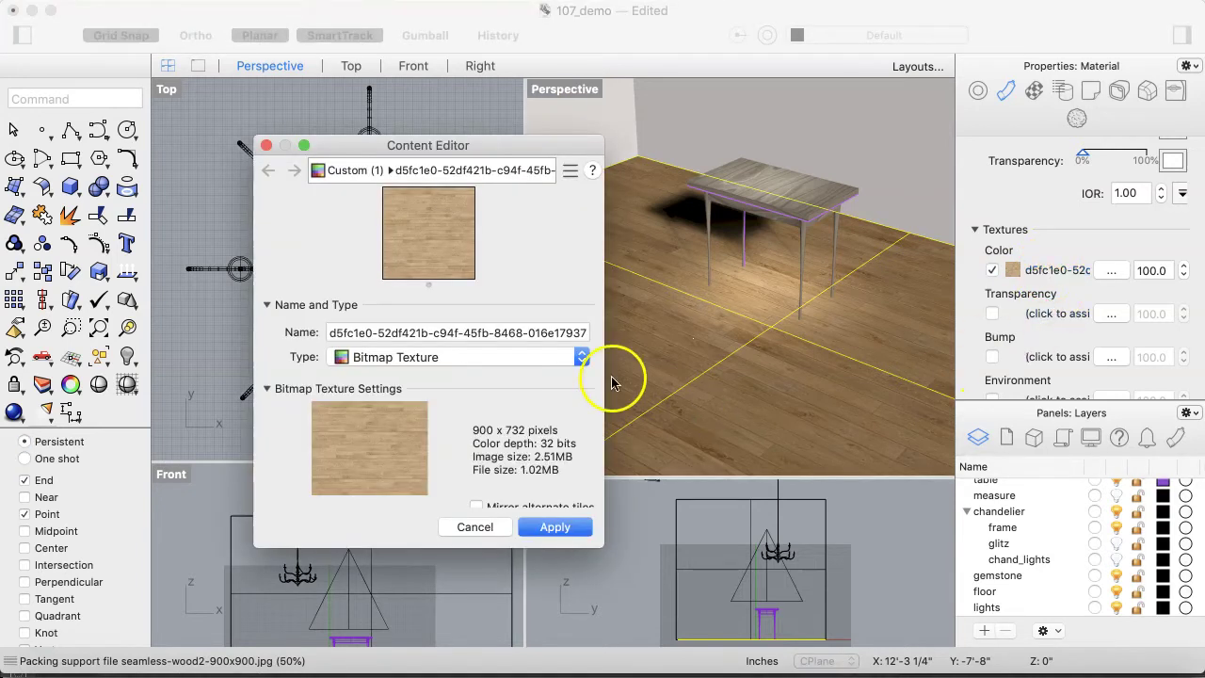
pyautogui.scroll(-5, 478, 411)
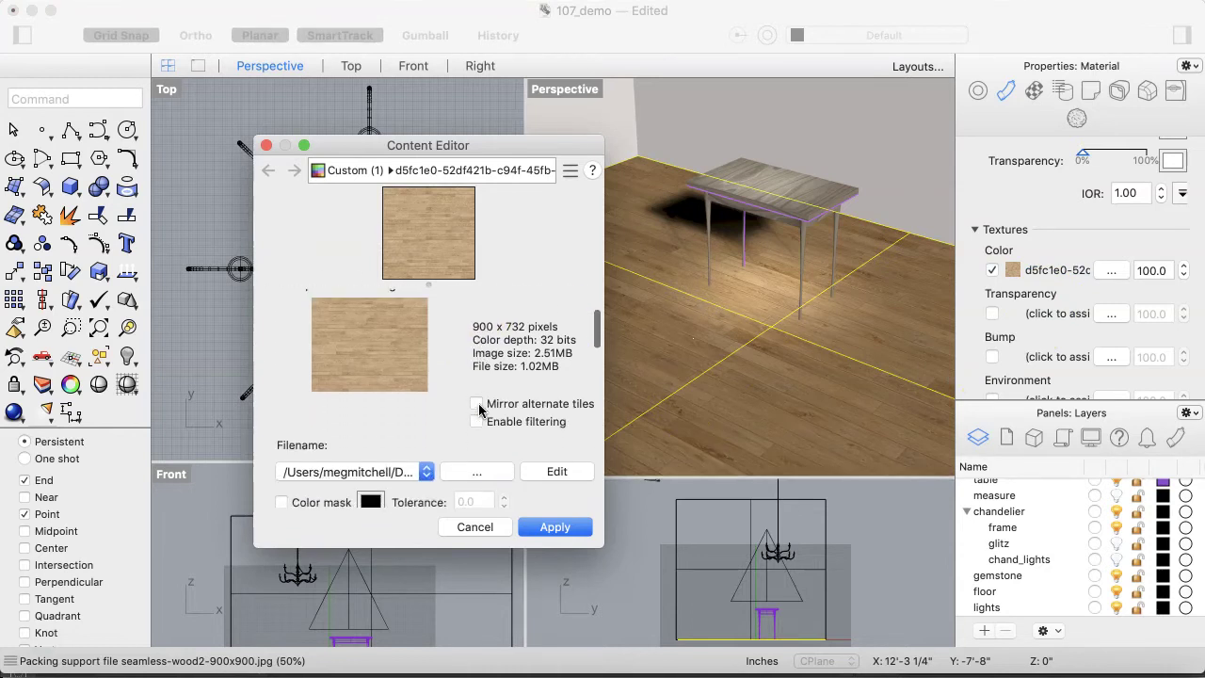
pyautogui.scroll(-8, 478, 410)
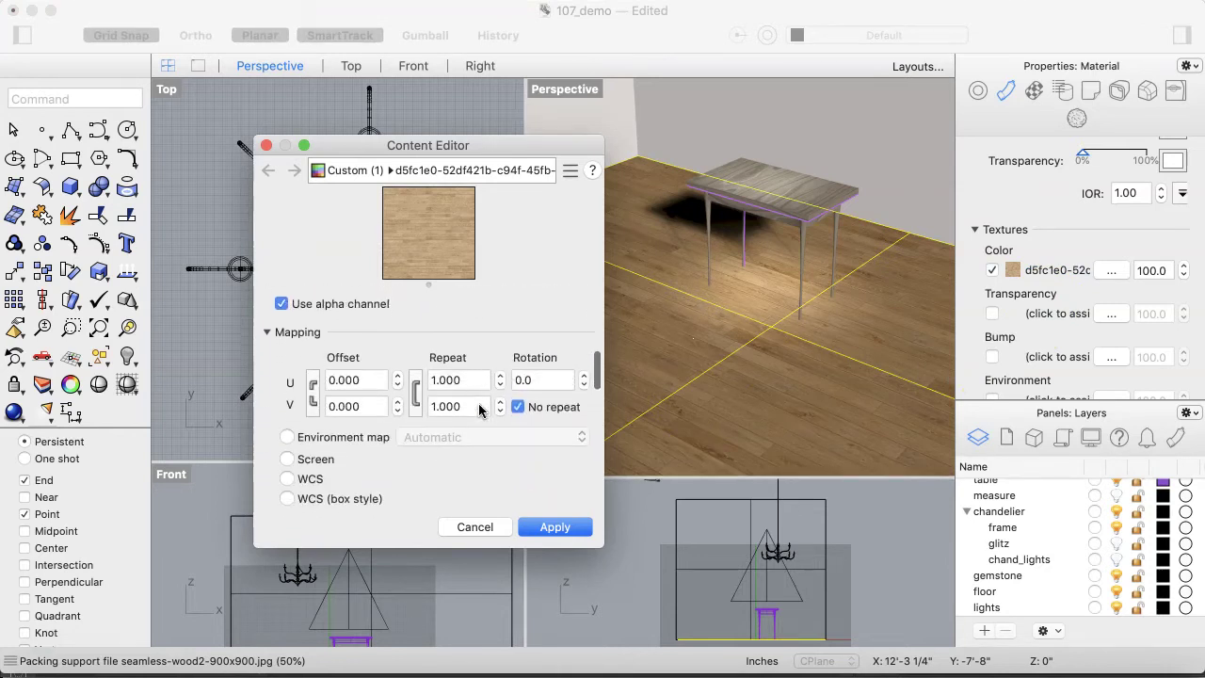
pyautogui.scroll(-2, 478, 407)
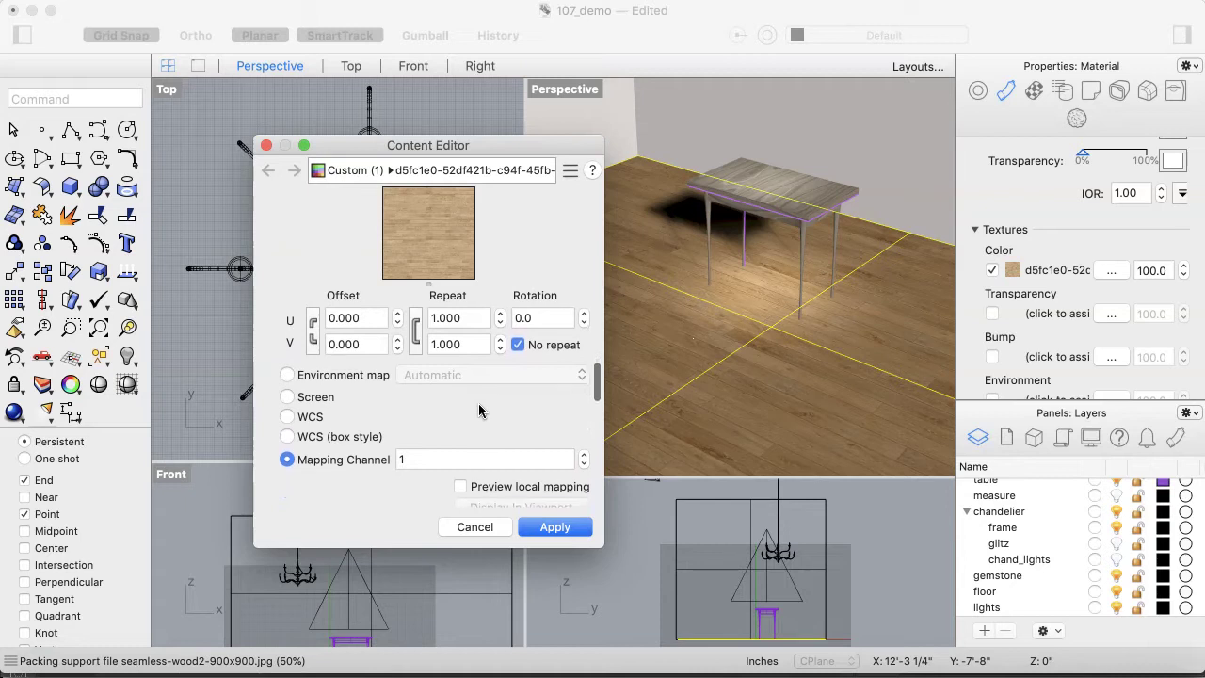
pyautogui.scroll(-10, 478, 405)
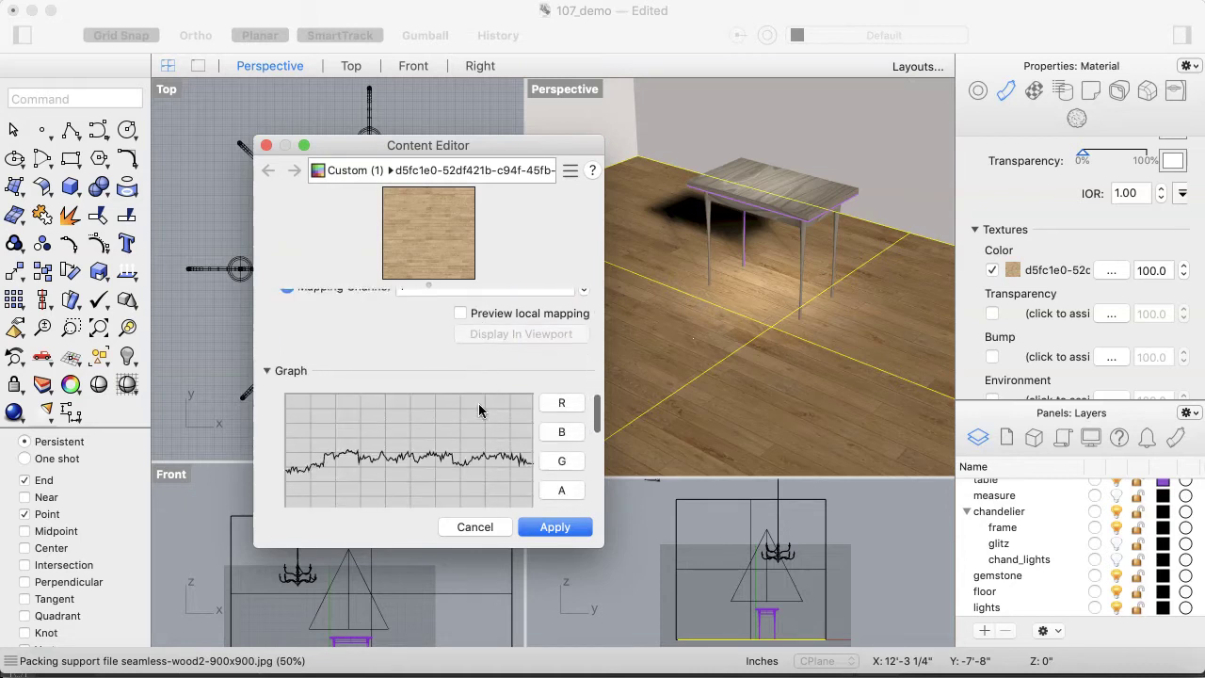
pyautogui.scroll(-12, 478, 408)
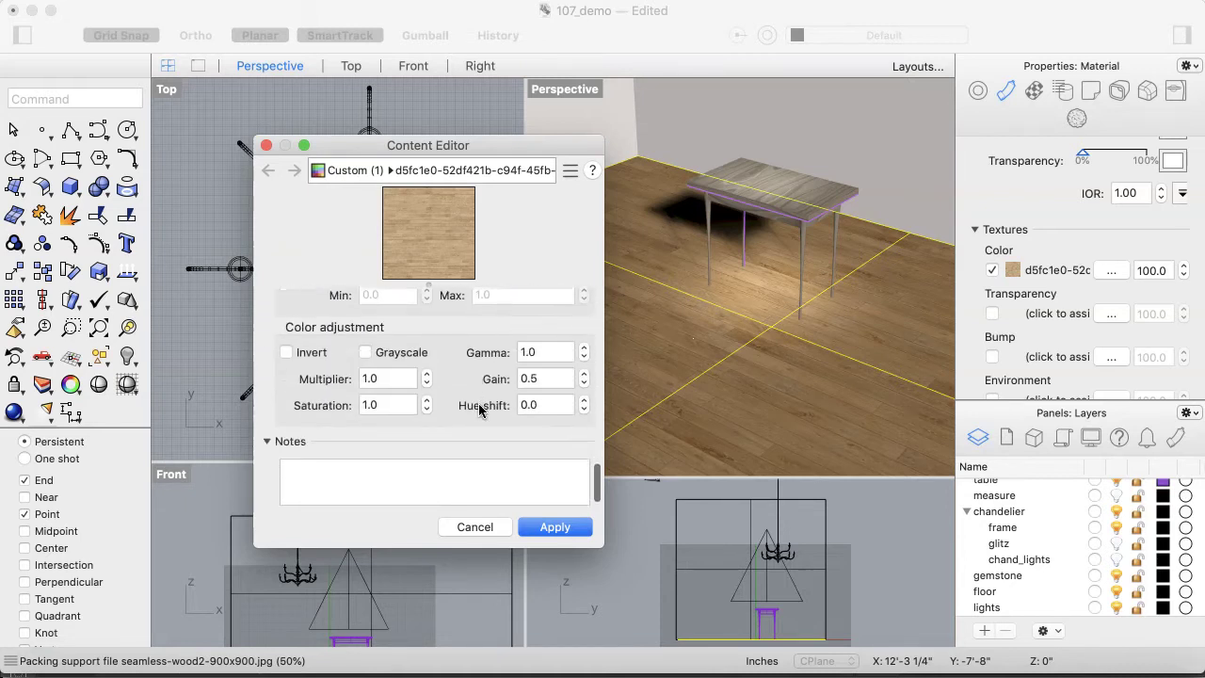
pyautogui.scroll(15, 479, 406)
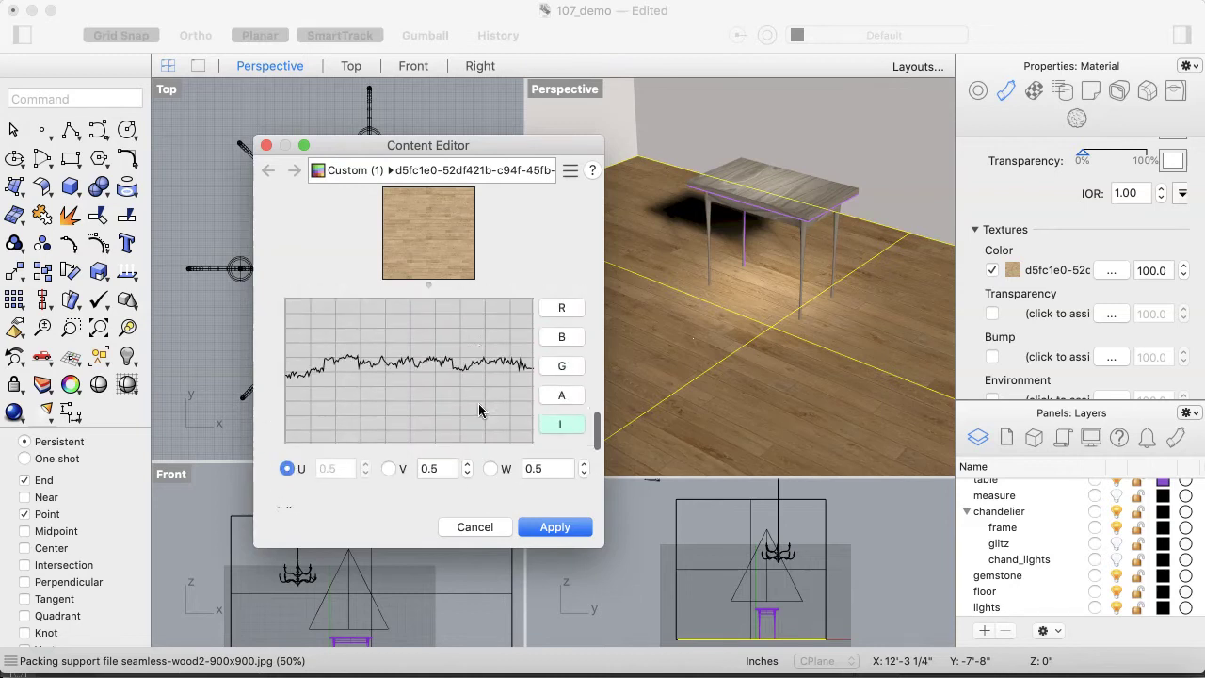
pyautogui.scroll(6, 479, 408)
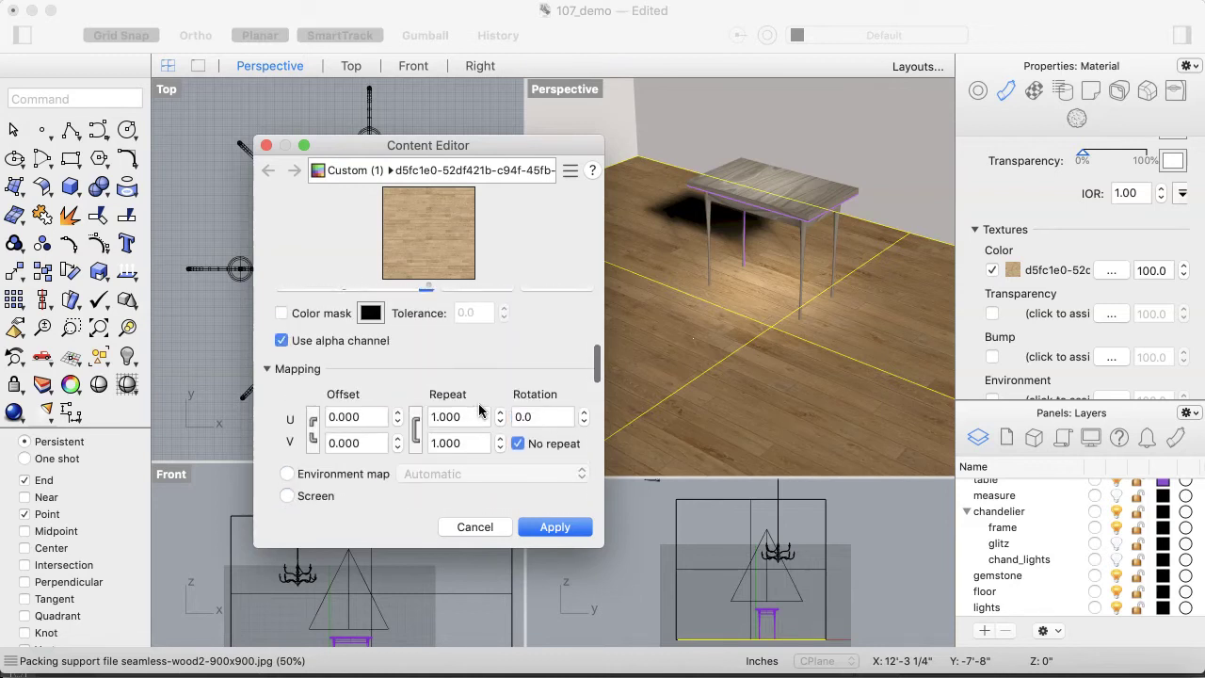
pyautogui.scroll(-1, 479, 410)
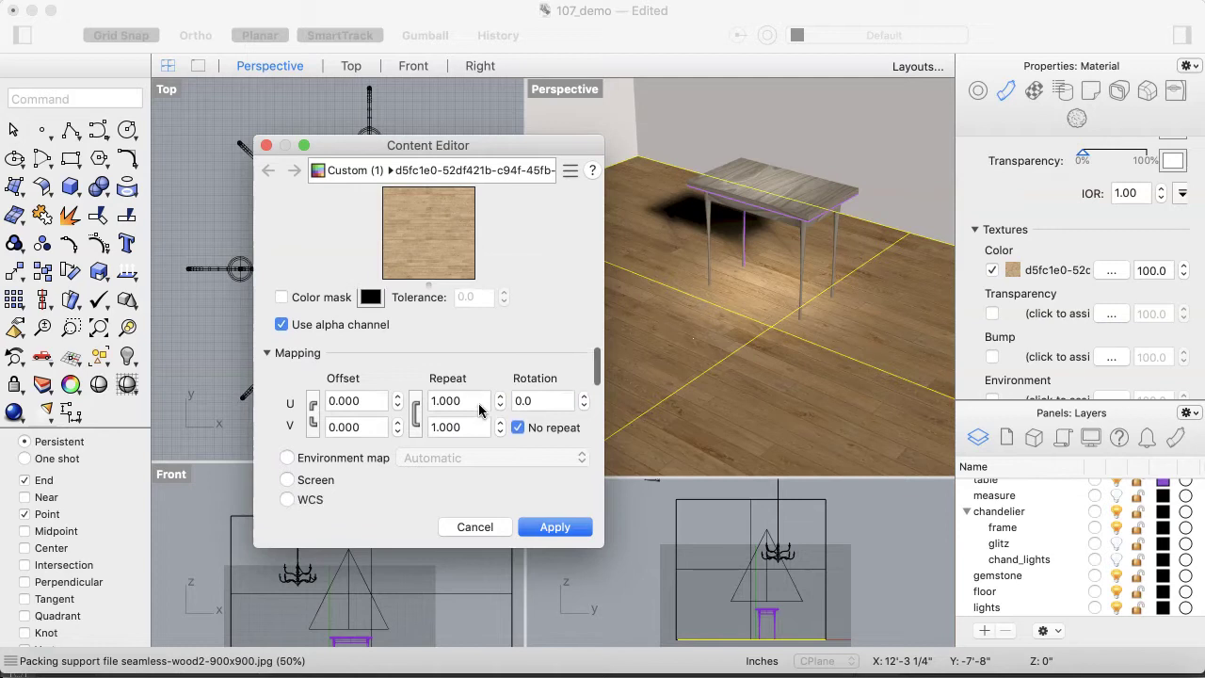
# - Set the floor texture's U and V Repeat to 0.5, with the Content Editor moved clear of the Perspective viewport
pyautogui.click(461, 394)
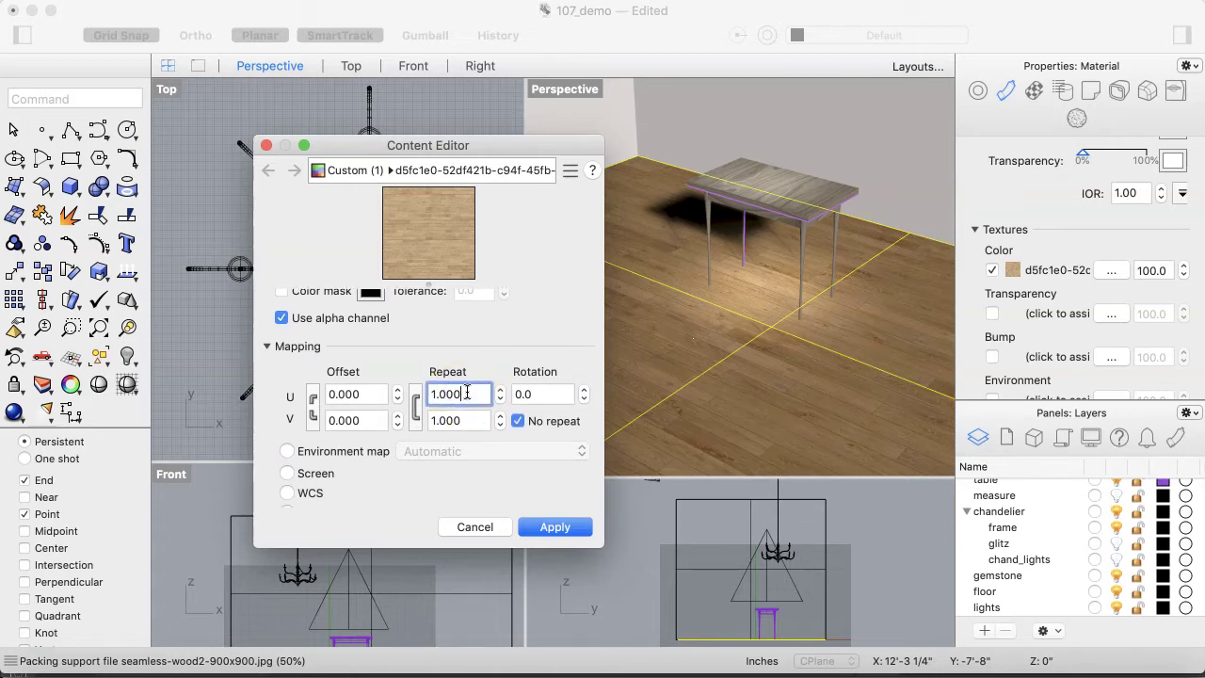
pyautogui.moveTo(501, 143); pyautogui.dragTo(389, 76)
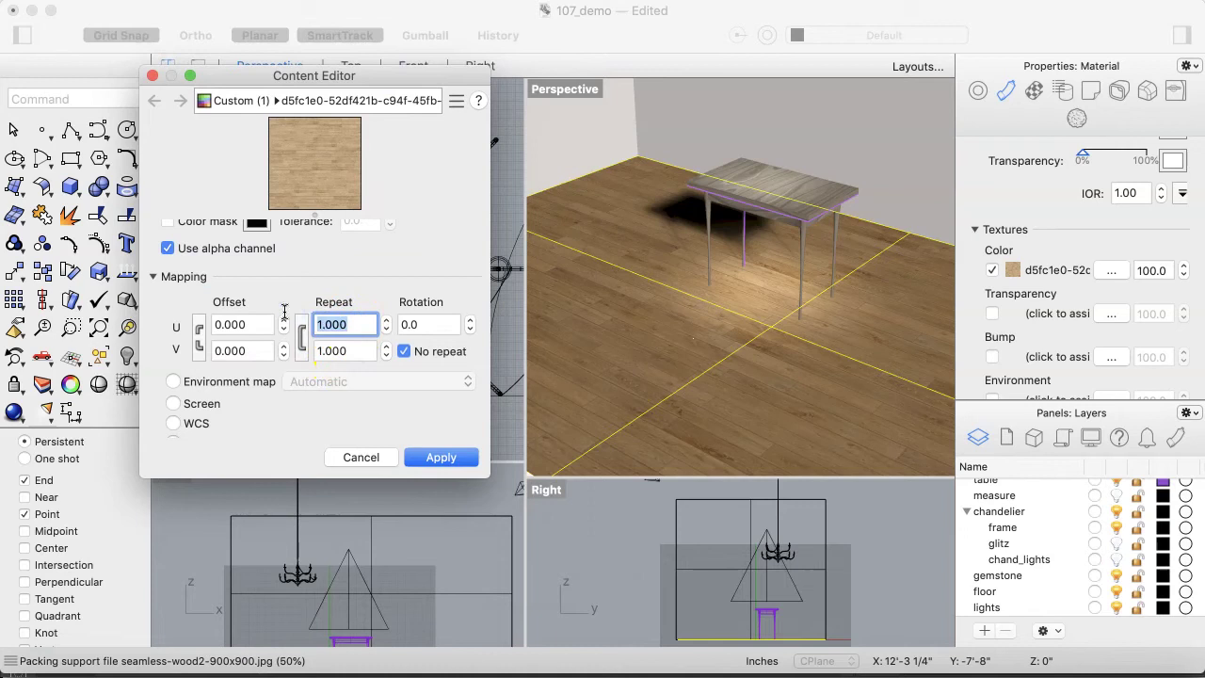
pyautogui.click(333, 350)
pyautogui.click(296, 347)
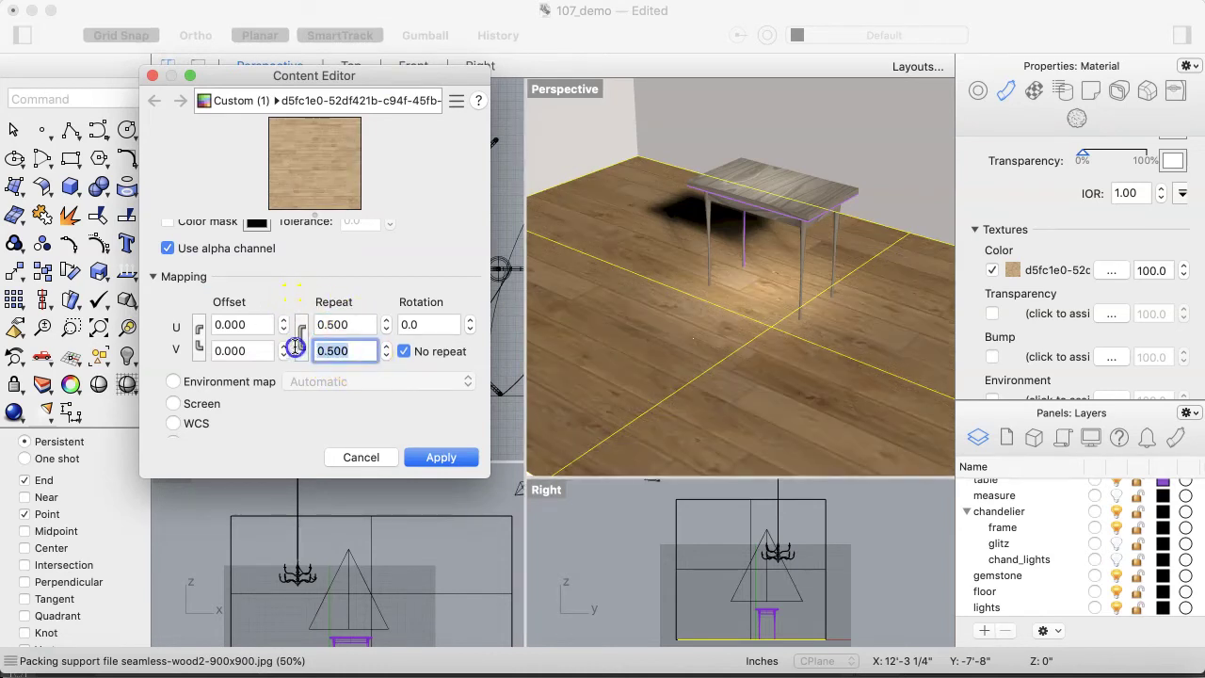
# - Set the floor texture's mapping Repeat to 2 in both U and V and apply the change
pyautogui.click(316, 323)
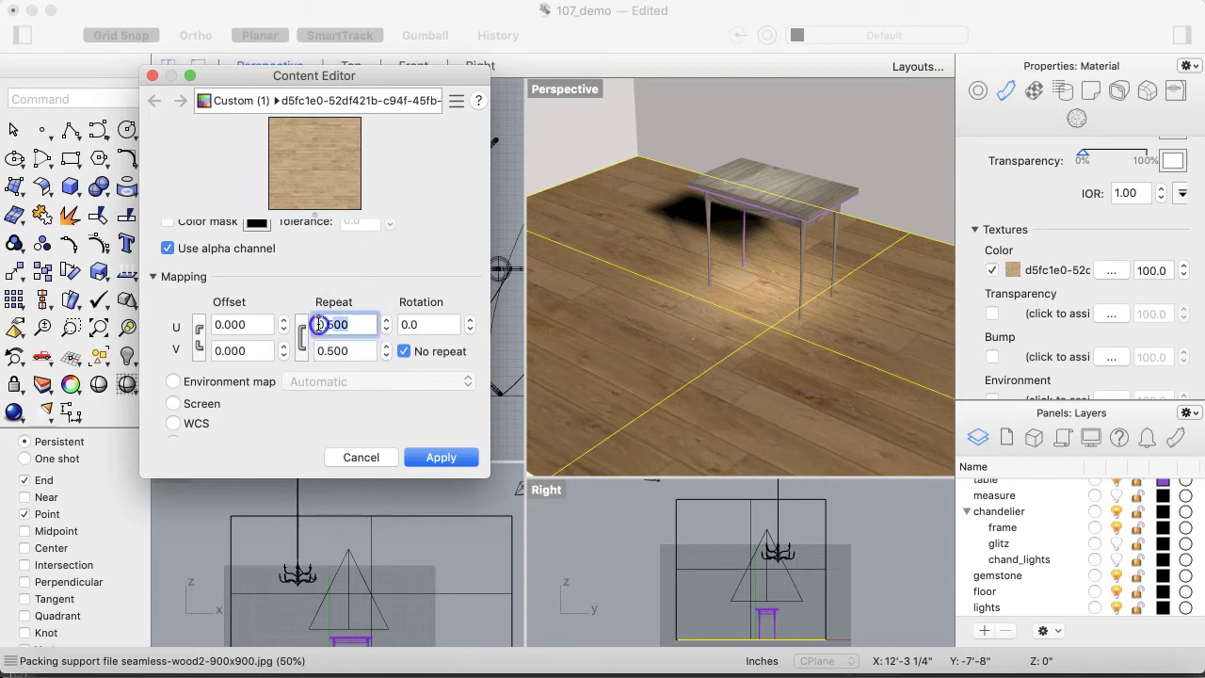
pyautogui.write('2')
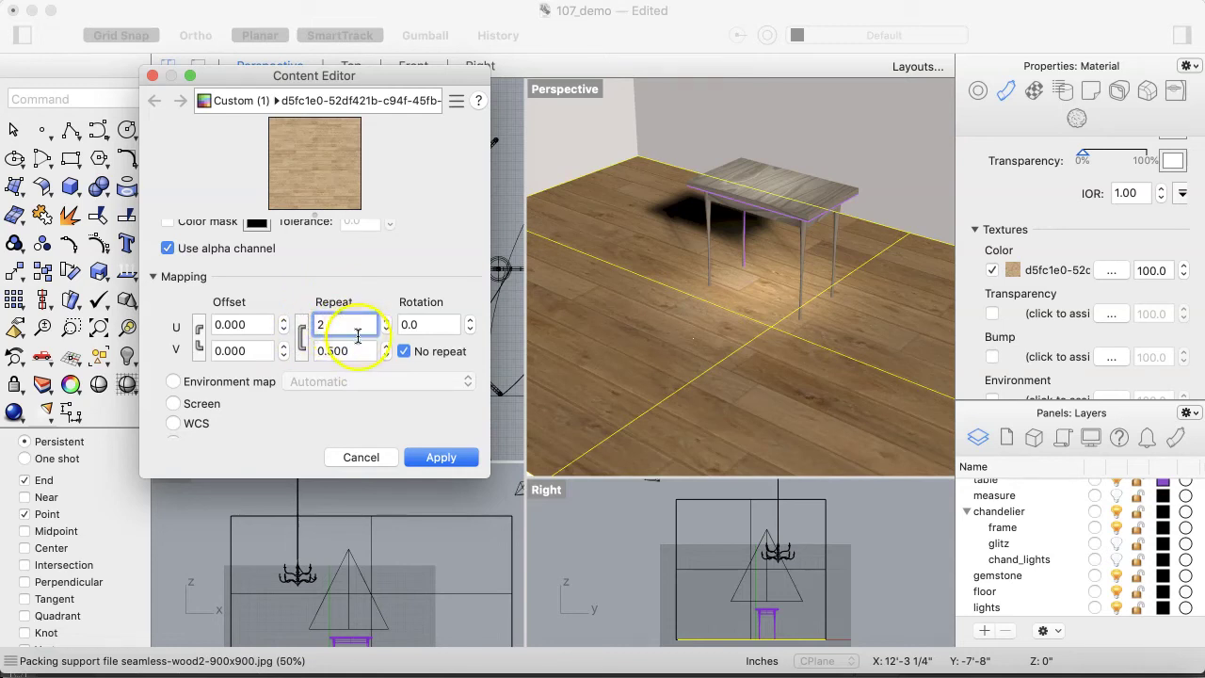
pyautogui.click(324, 348)
pyautogui.click(302, 352)
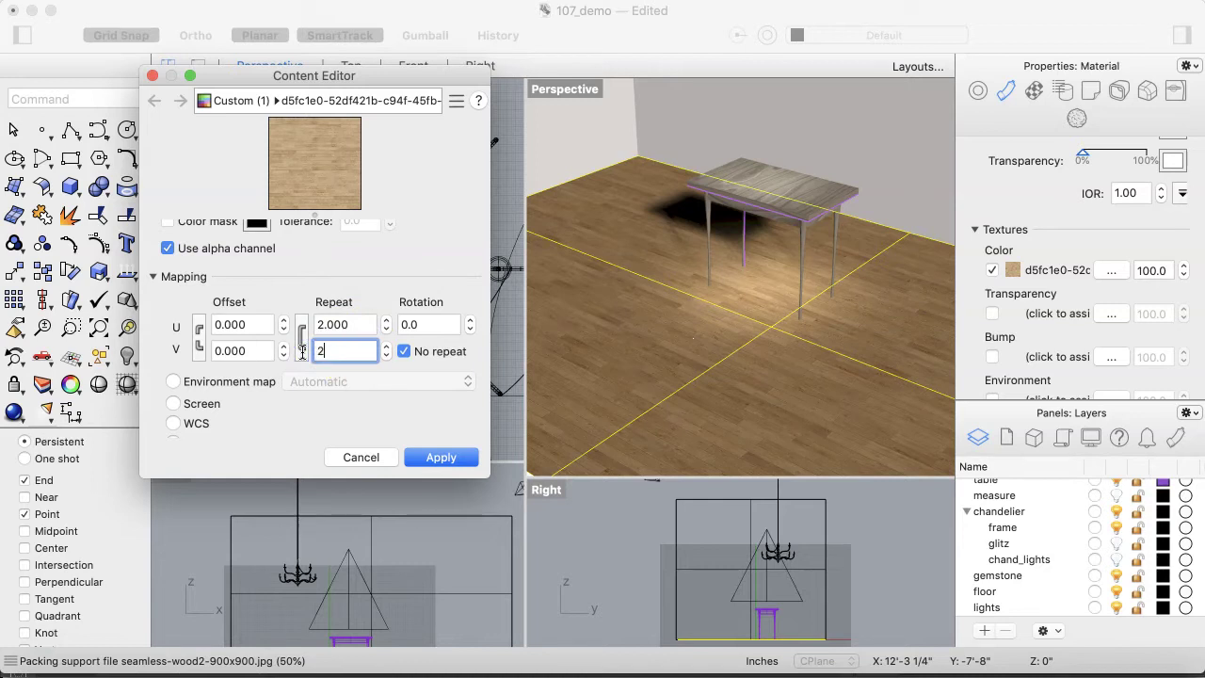
pyautogui.click(336, 359)
pyautogui.press('BackSpace')
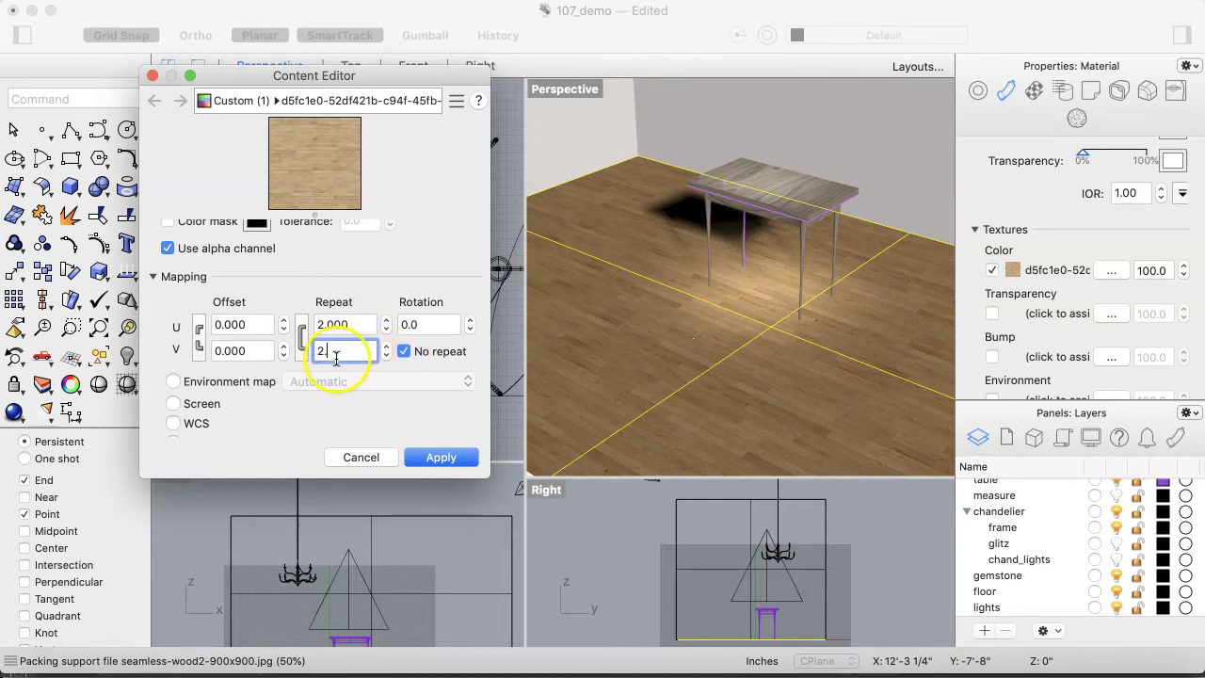
pyautogui.press('BackSpace')
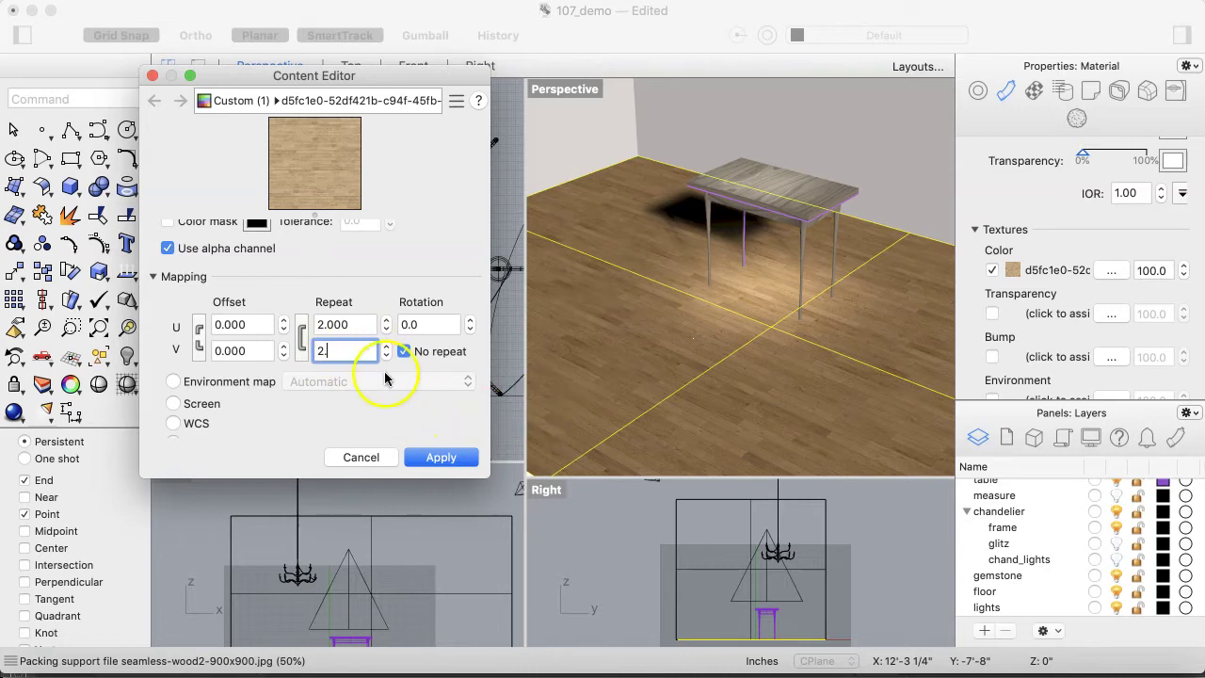
pyautogui.write('.')
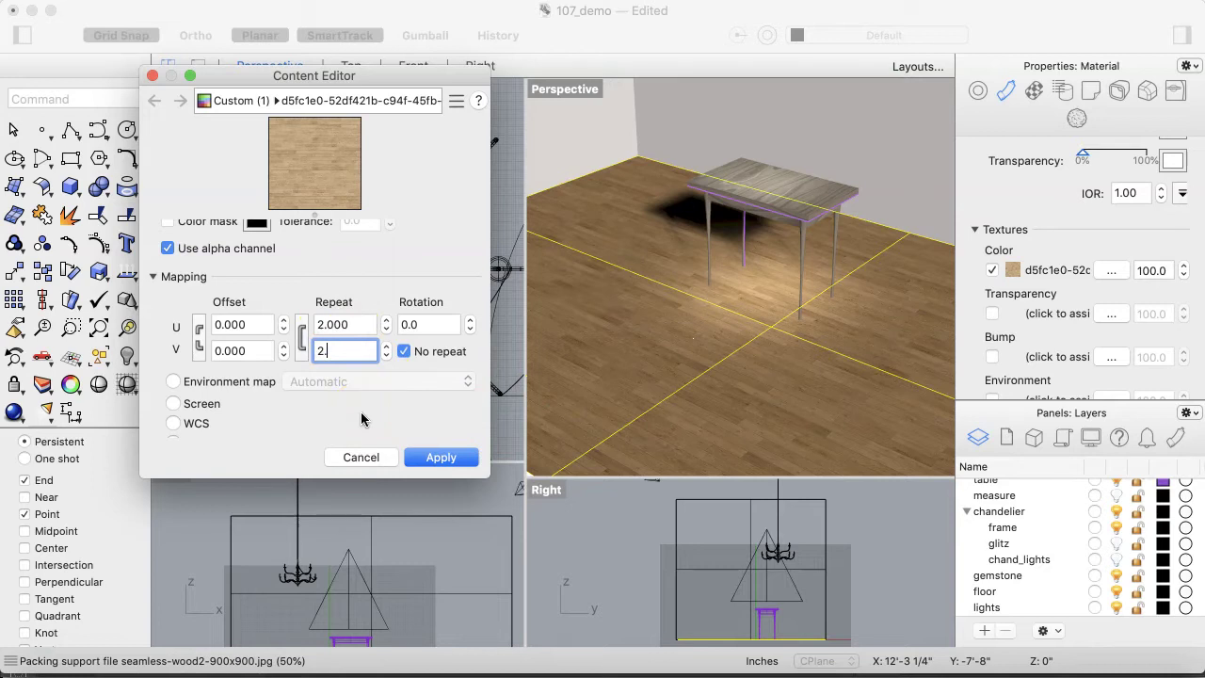
pyautogui.press('BackSpace')
pyautogui.click(442, 457)
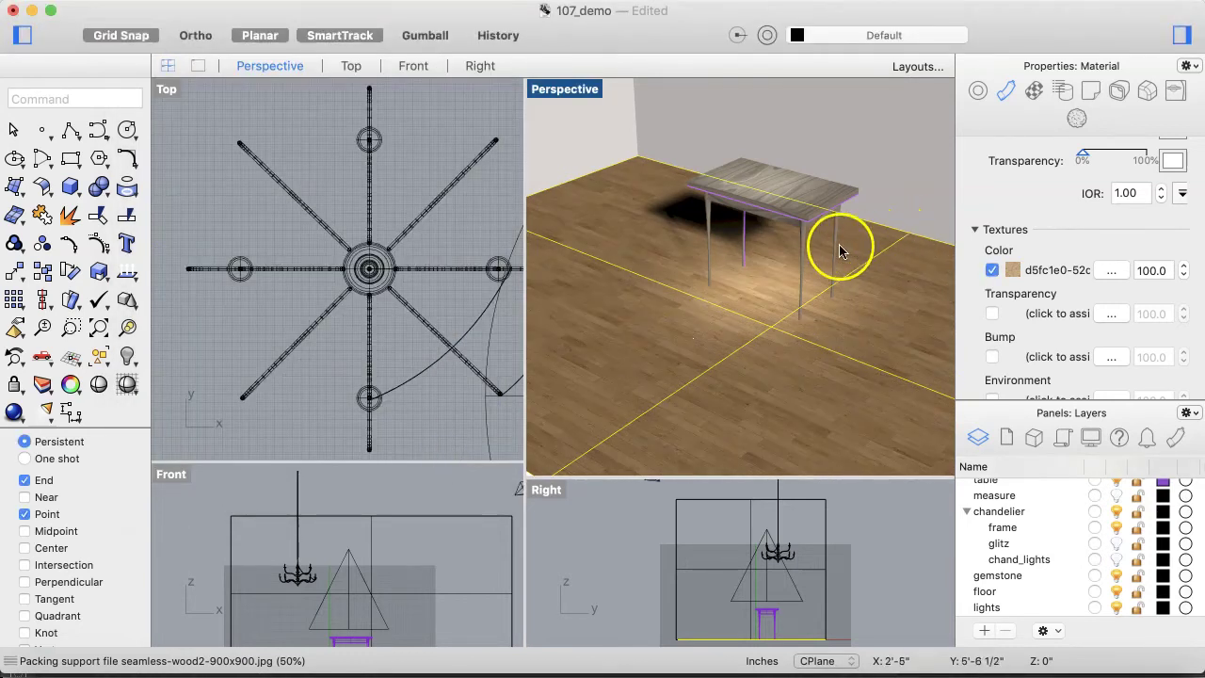
# - Rotate the tabletop's seamless-wood2-900x900 Color texture by 90 degrees in its mapping settings and apply the change
pyautogui.click(782, 184)
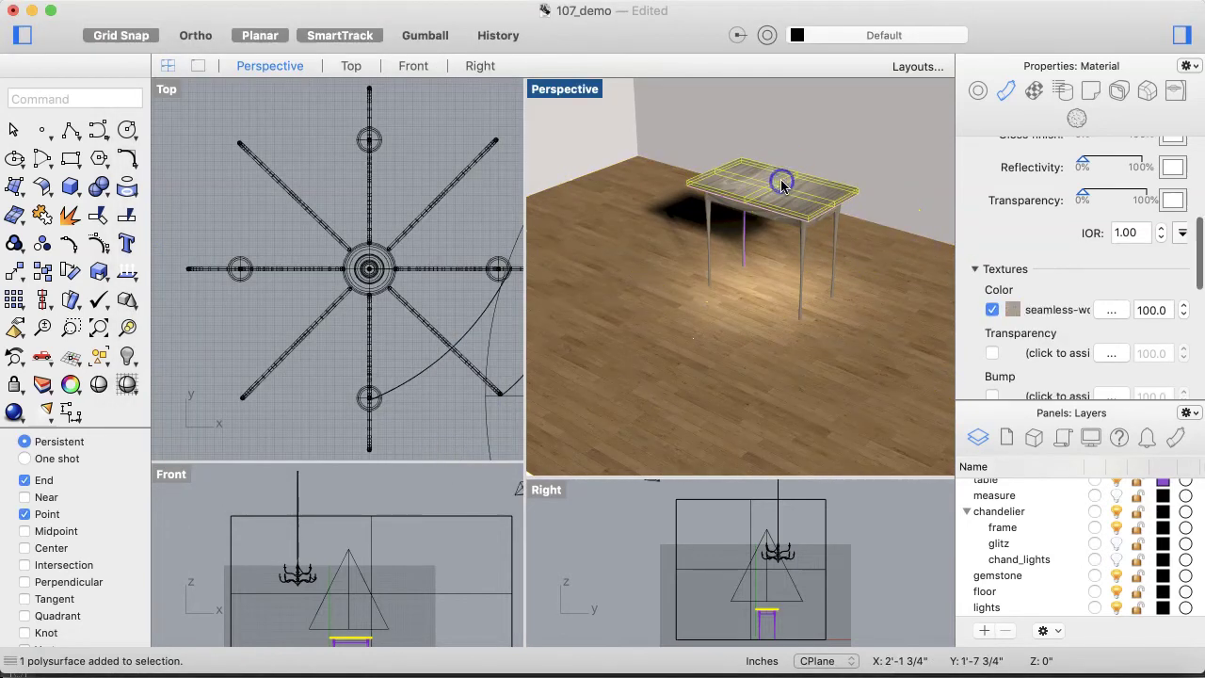
pyautogui.click(1049, 312)
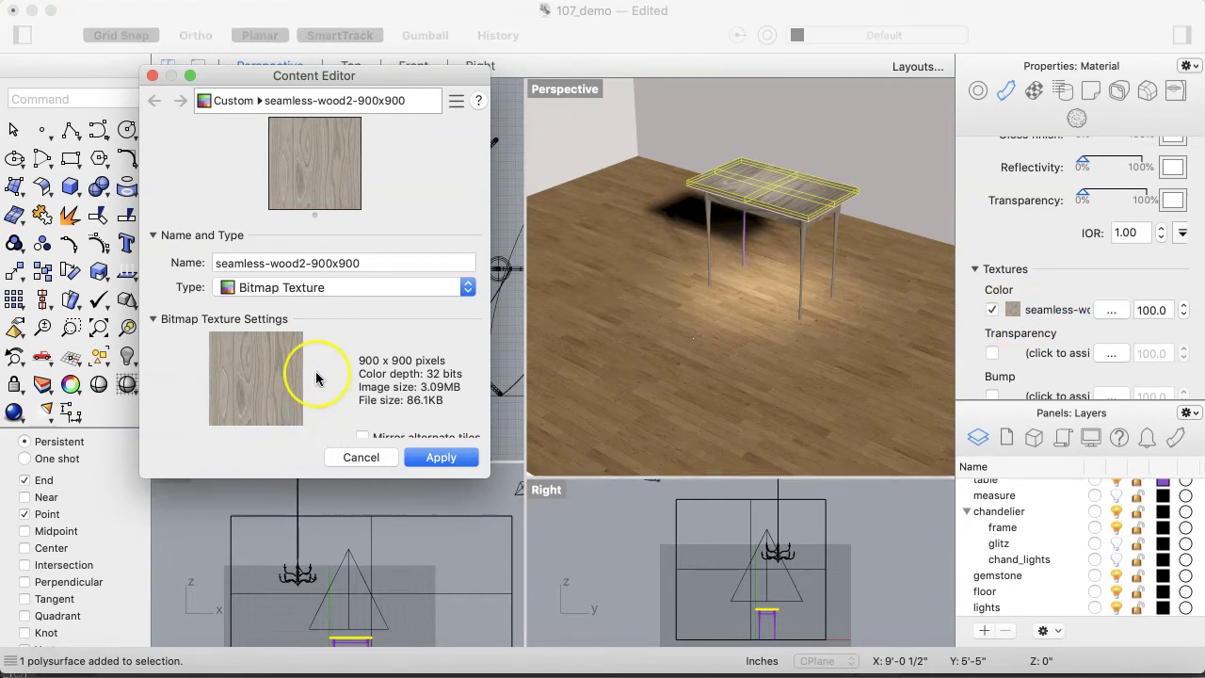
pyautogui.scroll(-10, 317, 378)
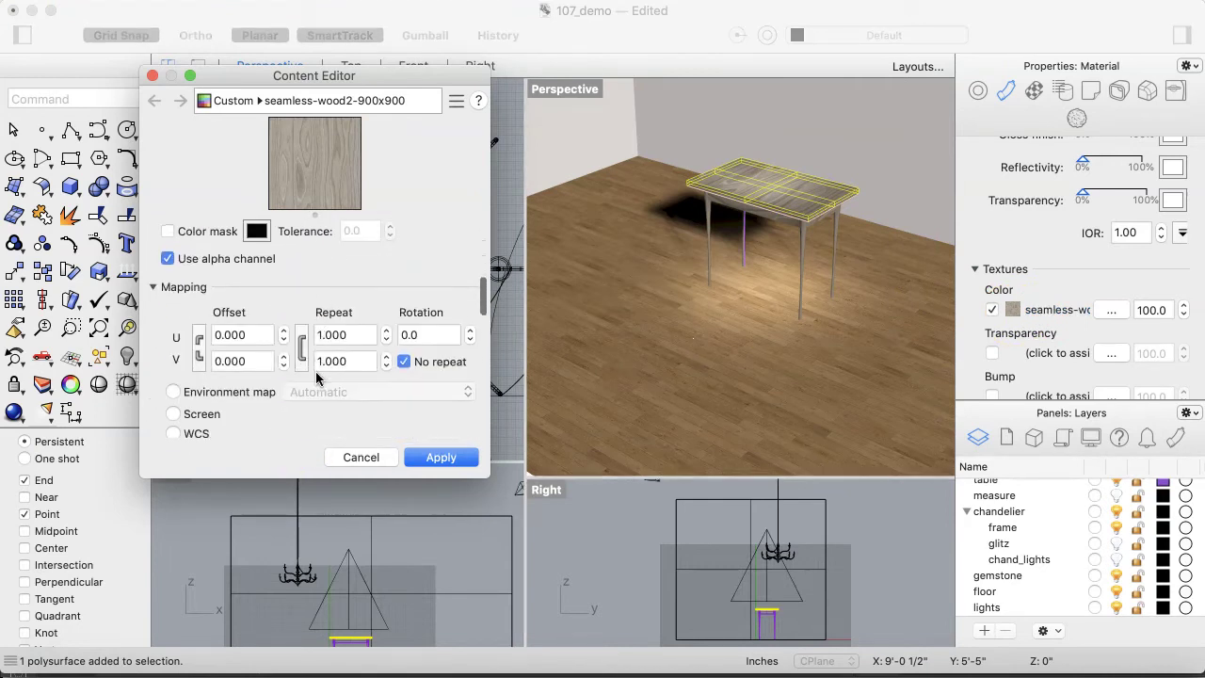
pyautogui.moveTo(420, 335); pyautogui.dragTo(384, 335)
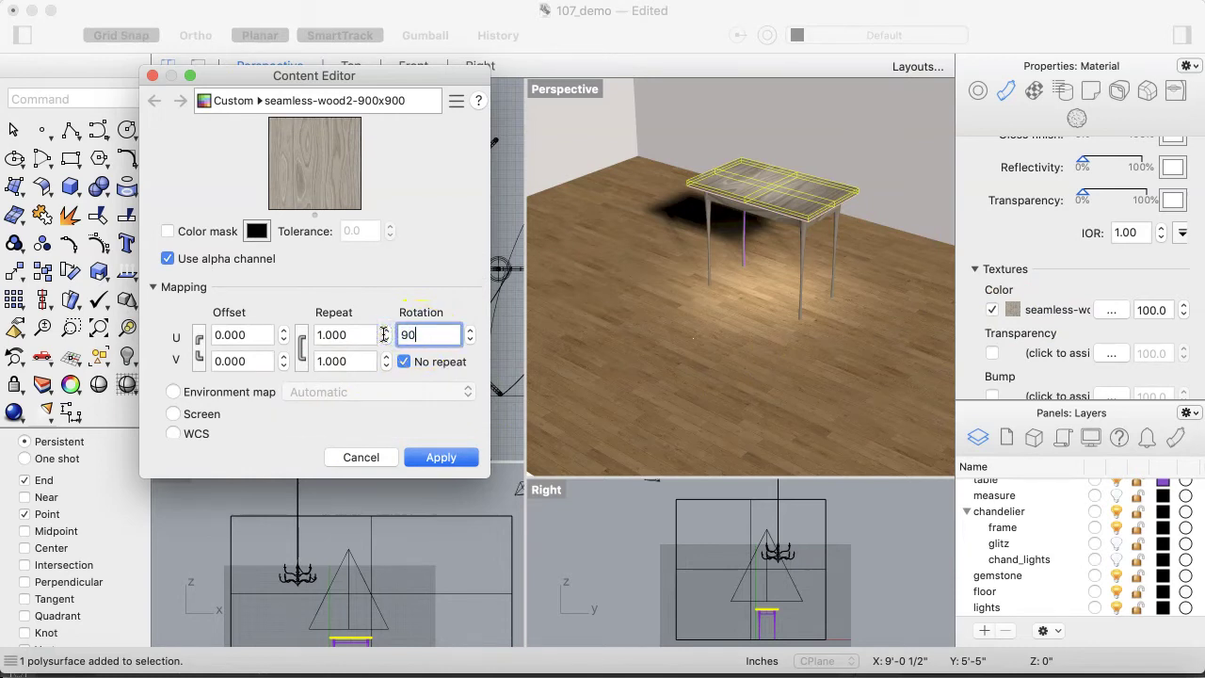
pyautogui.write('90')
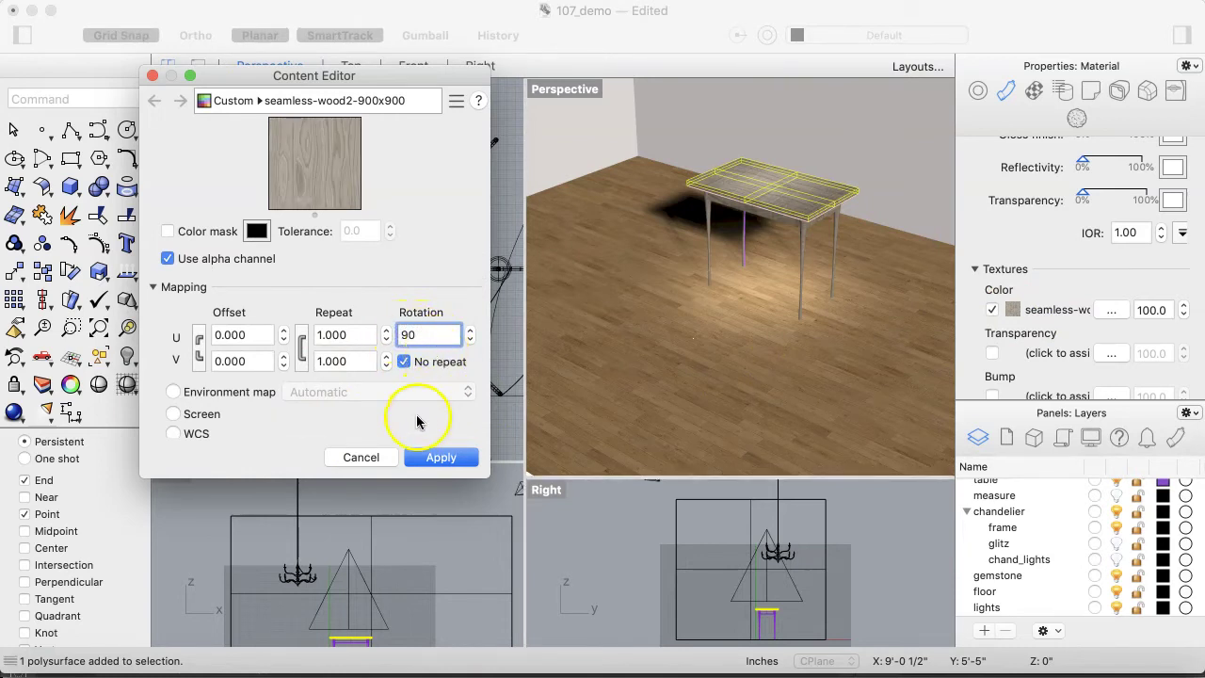
pyautogui.click(435, 457)
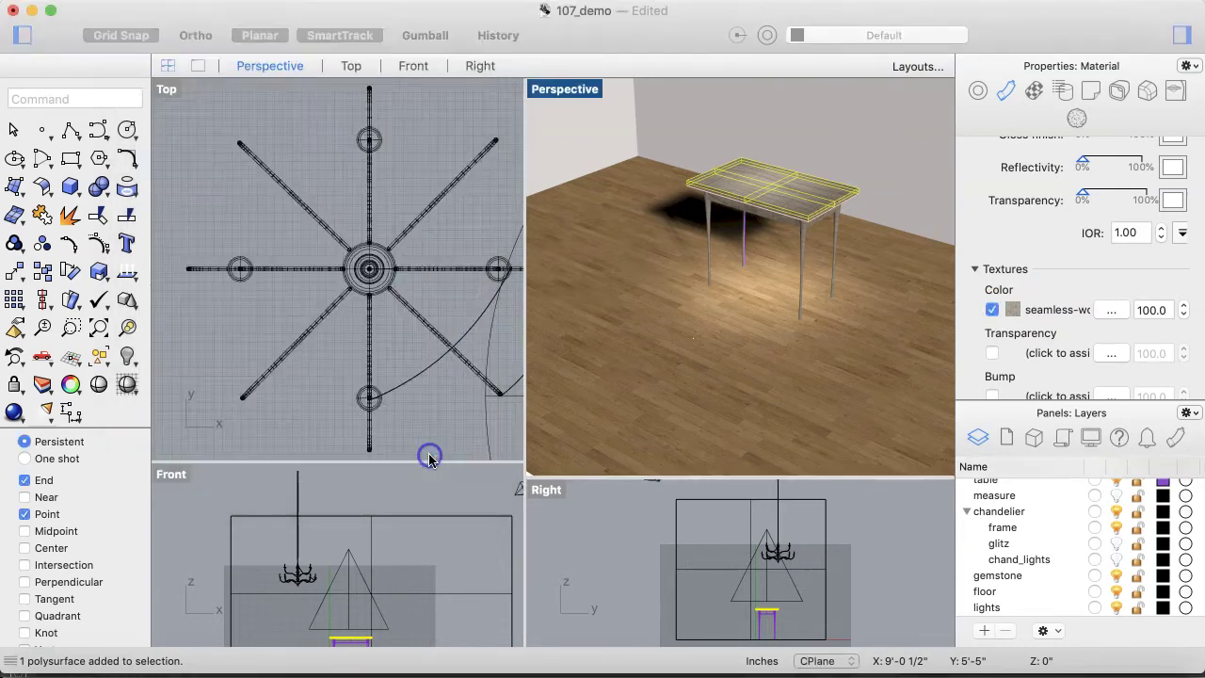
# - Deselect the tabletop and save the 107_demo model
pyautogui.click(461, 222)
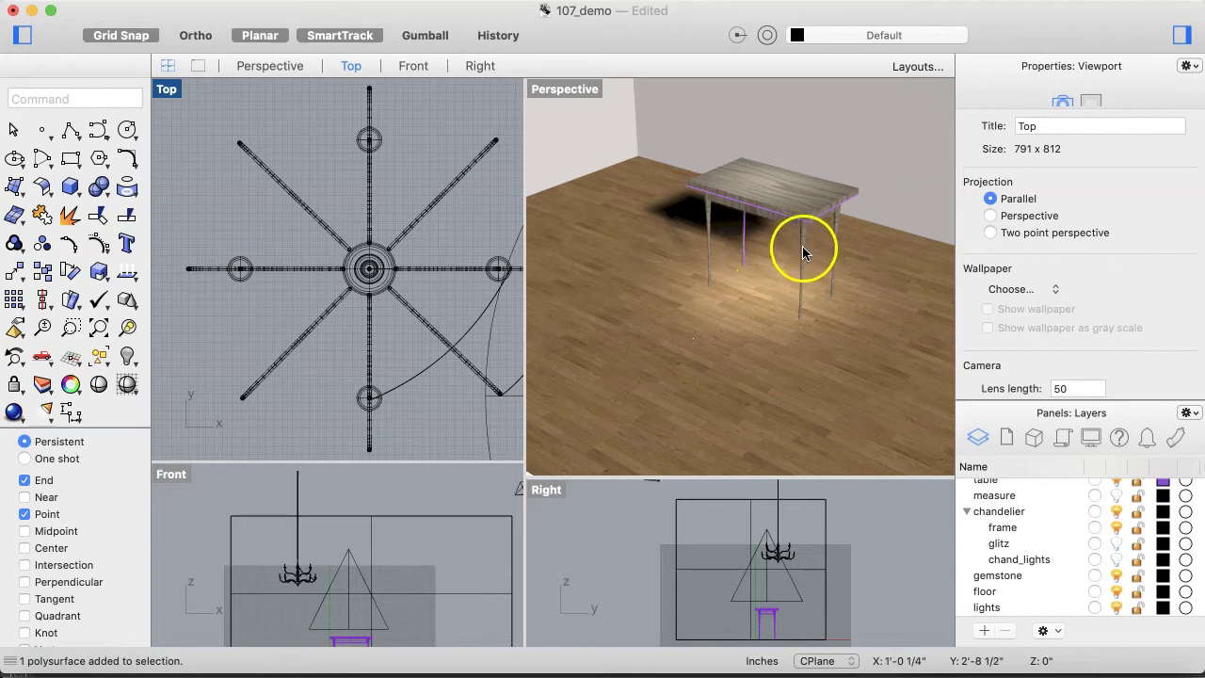
pyautogui.press('super+s')
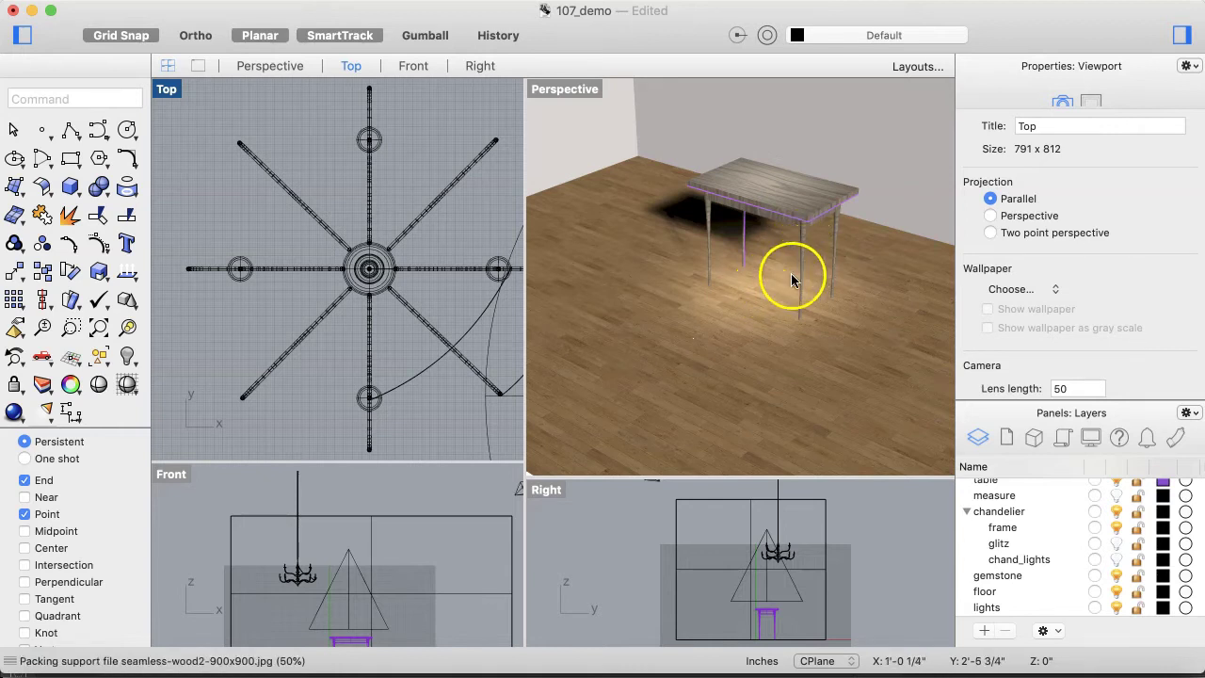
pyautogui.scroll(-5, 700, 343)
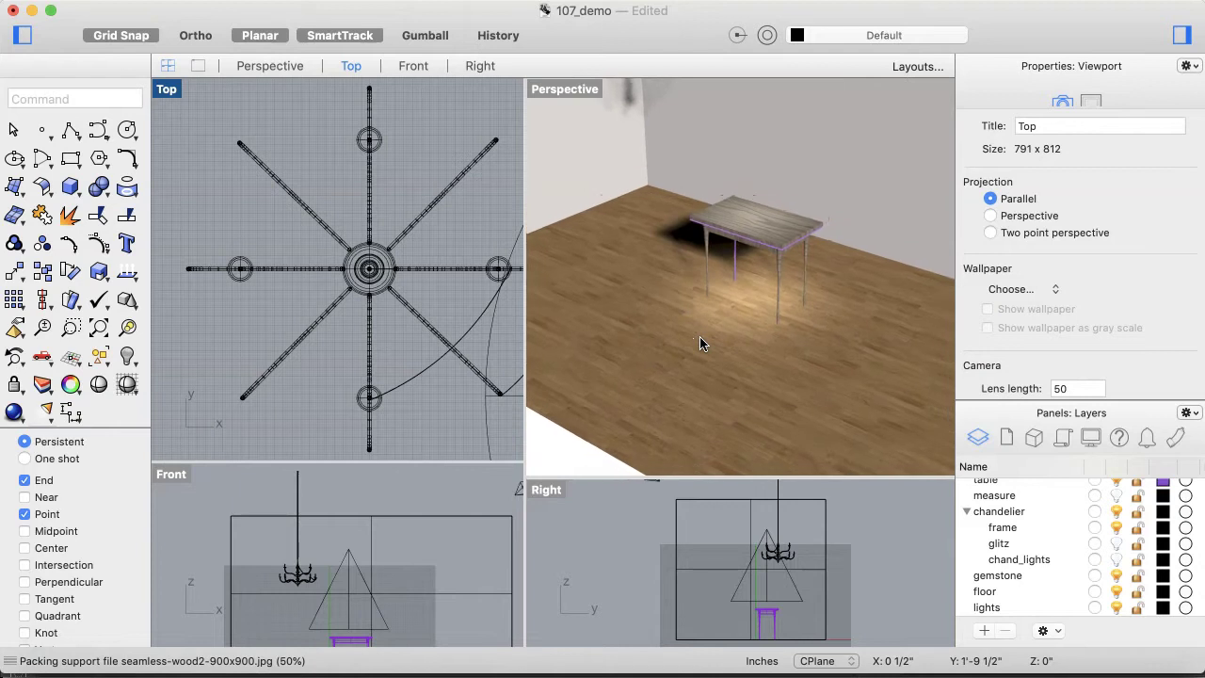
pyautogui.scroll(-3, 699, 343)
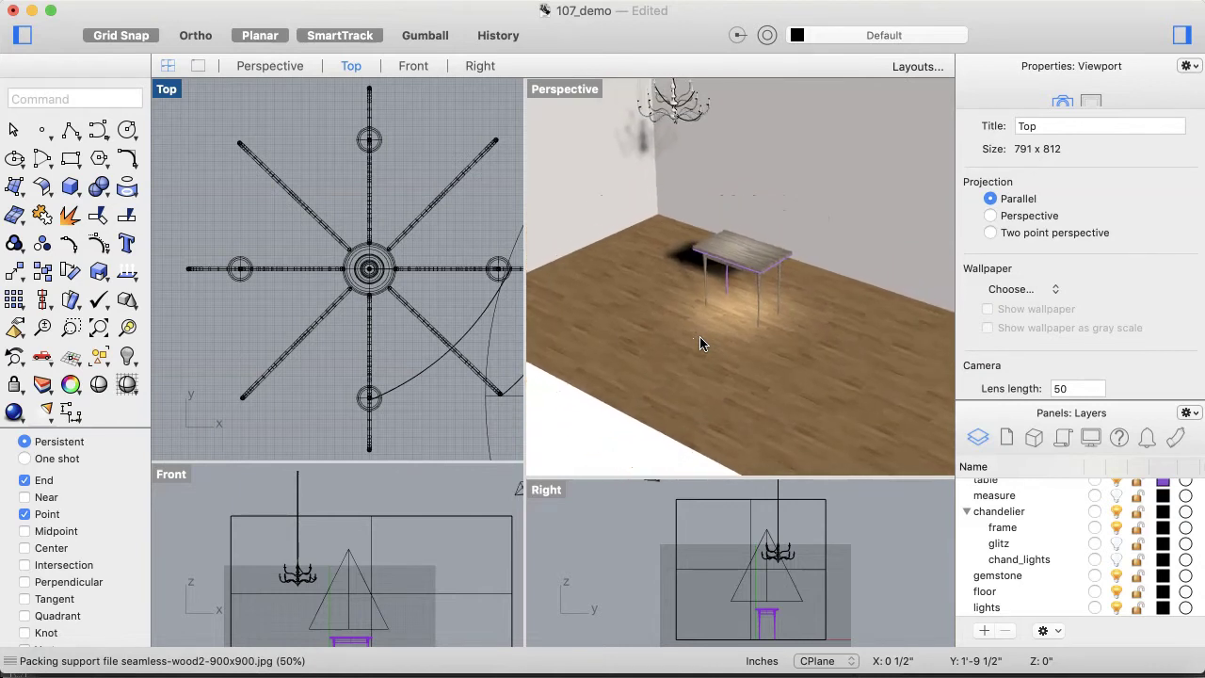
pyautogui.scroll(-3, 700, 343)
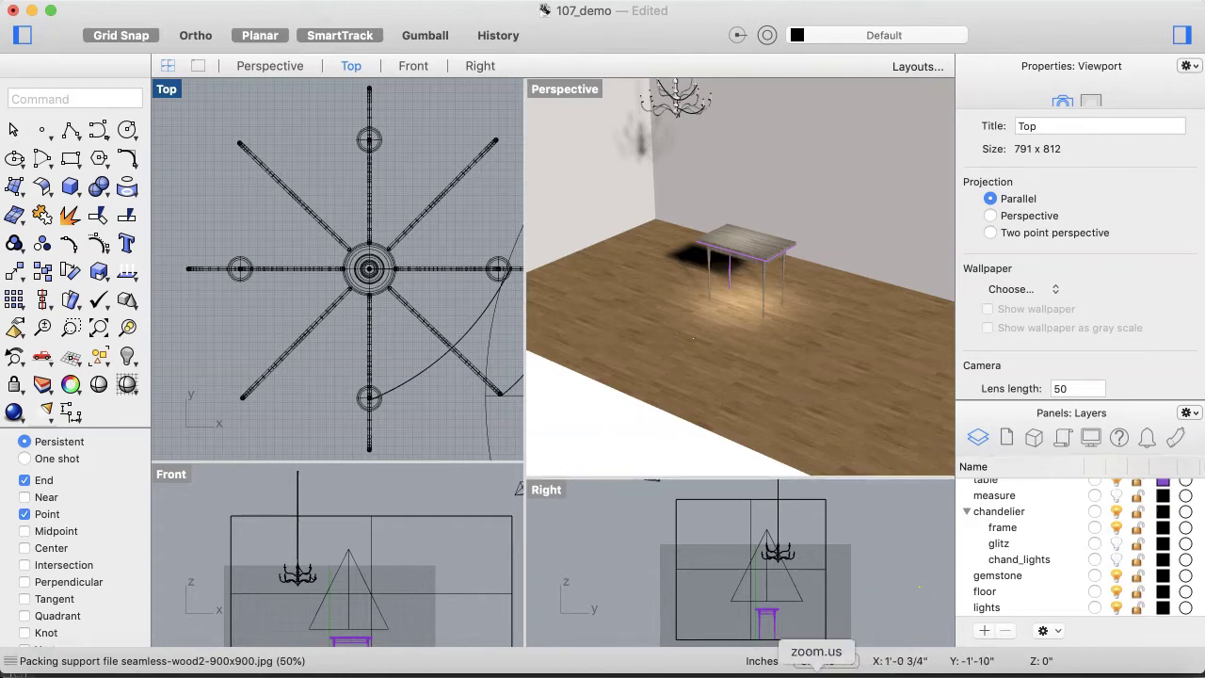
# - Switch to Chrome and close the DeviantArt floor texture page to return to the wood texture image results
pyautogui.click(669, 672)
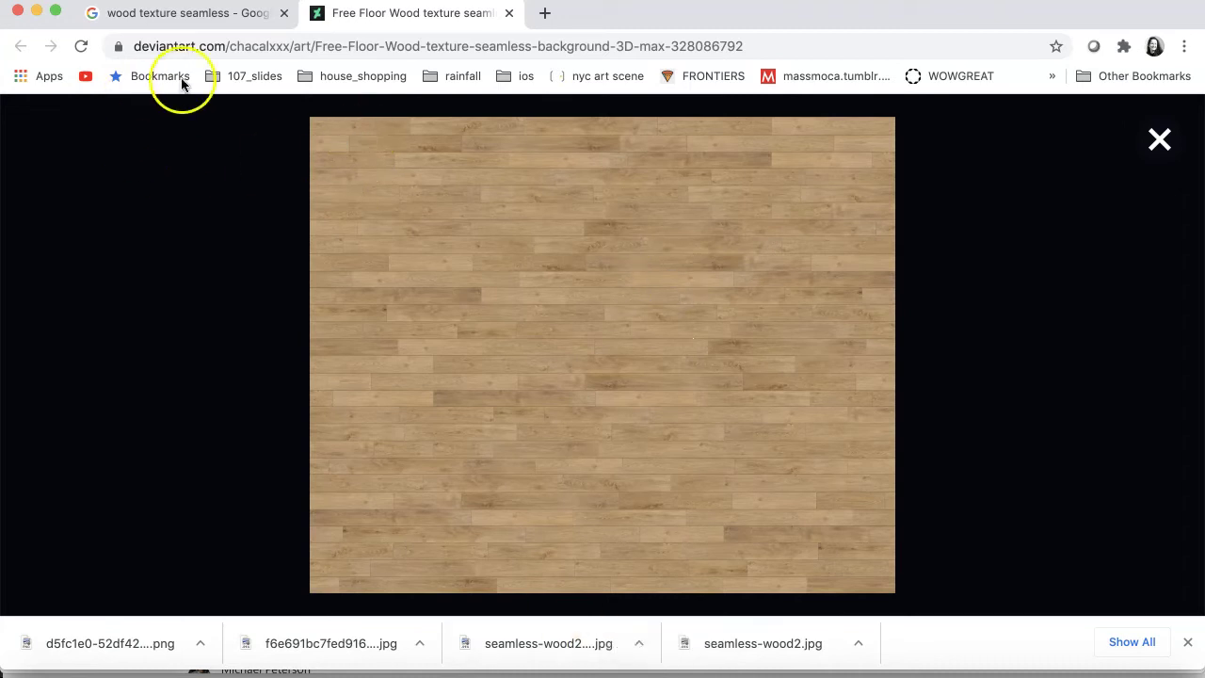
pyautogui.click(508, 13)
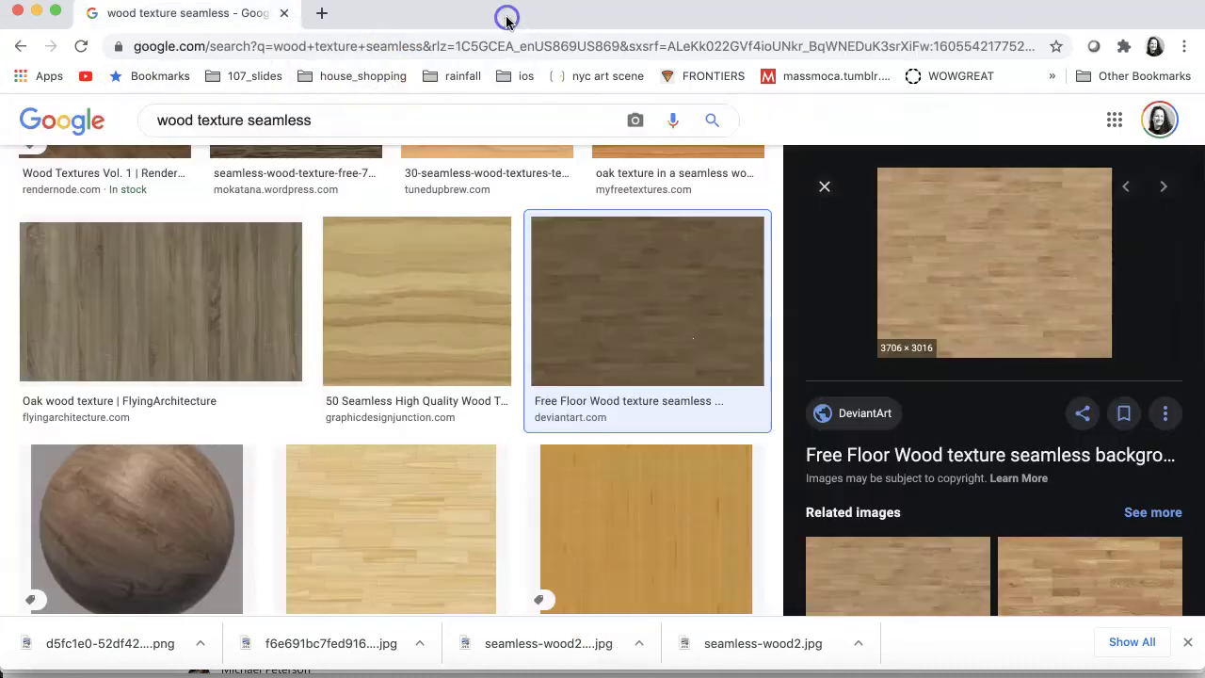
pyautogui.scroll(10, 387, 321)
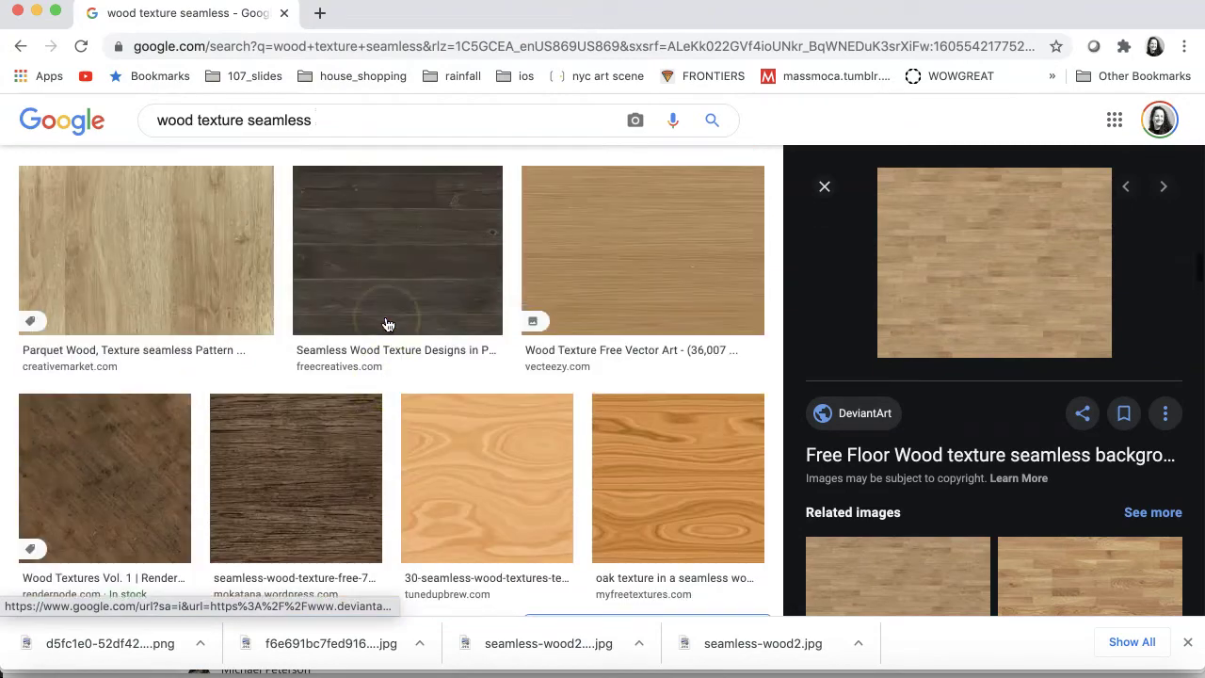
pyautogui.scroll(15, 387, 324)
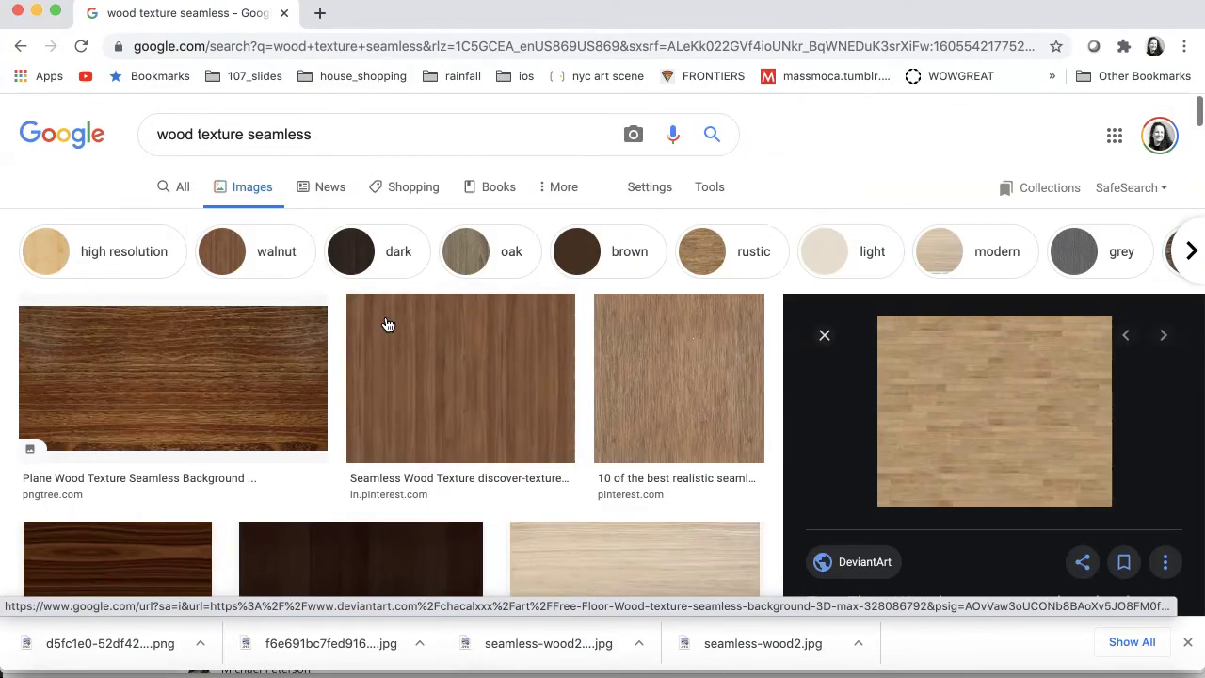
# - Replace the image search query with the suggested "paint texture tile" and run the search
pyautogui.click(327, 137)
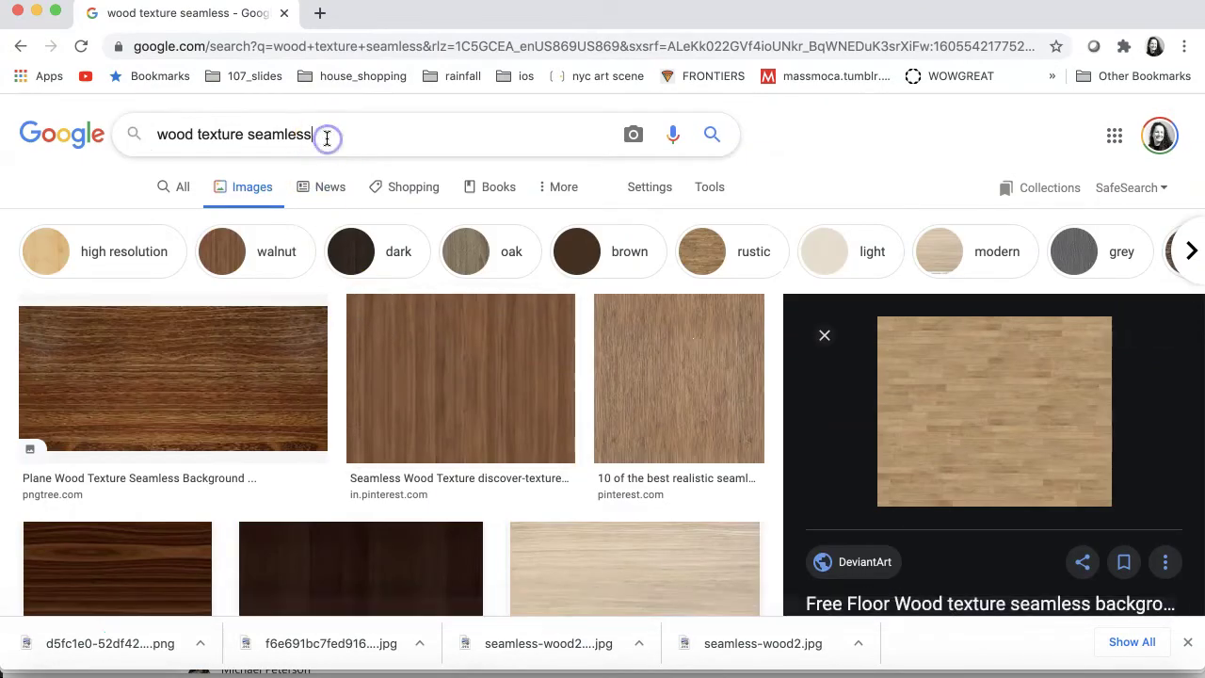
pyautogui.moveTo(327, 137); pyautogui.dragTo(223, 125)
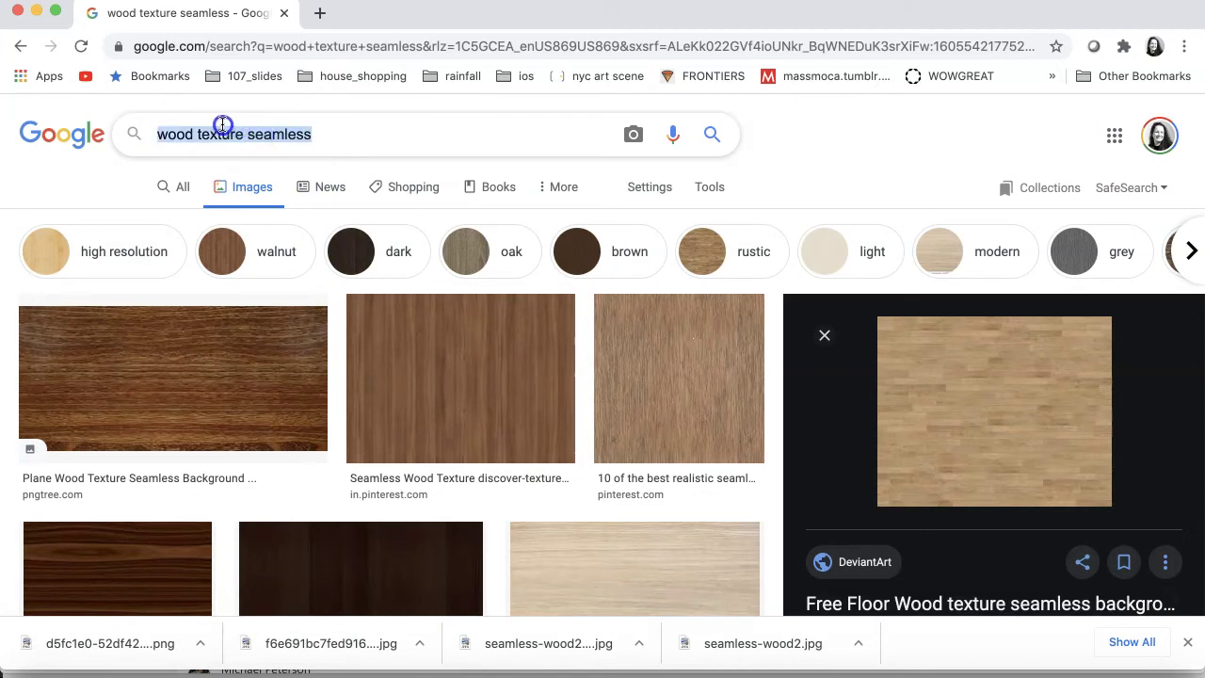
pyautogui.moveTo(222, 125); pyautogui.dragTo(161, 121)
pyautogui.write('paint')
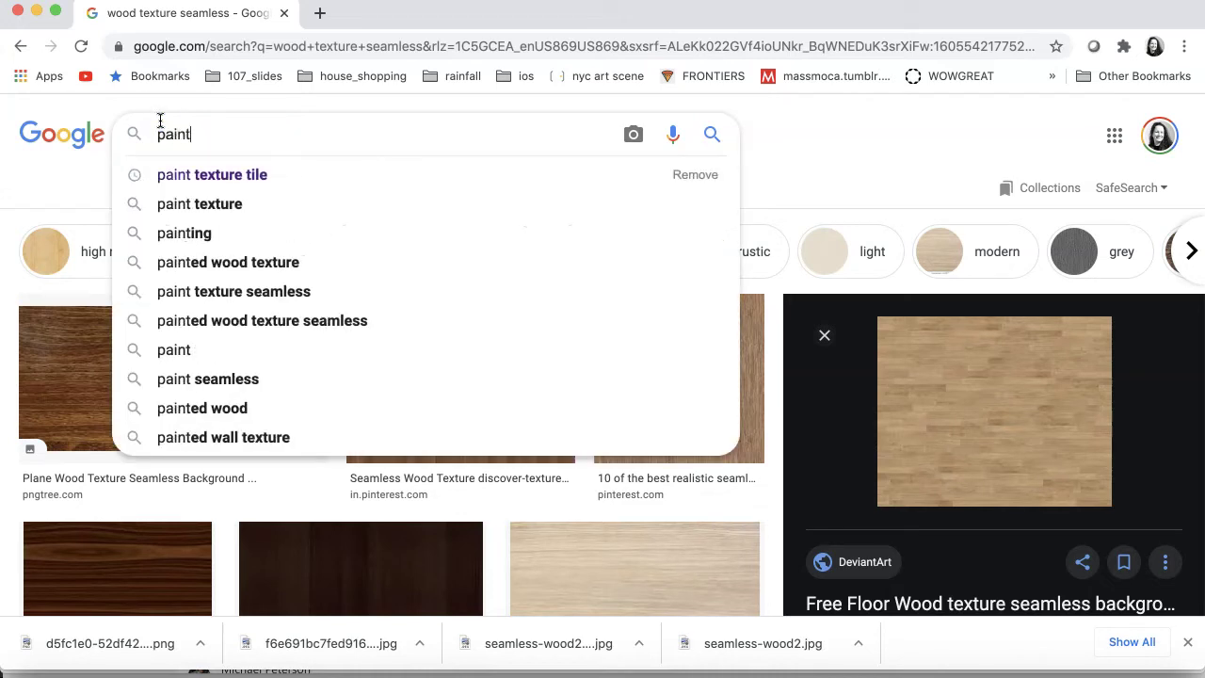
pyautogui.press('Down')
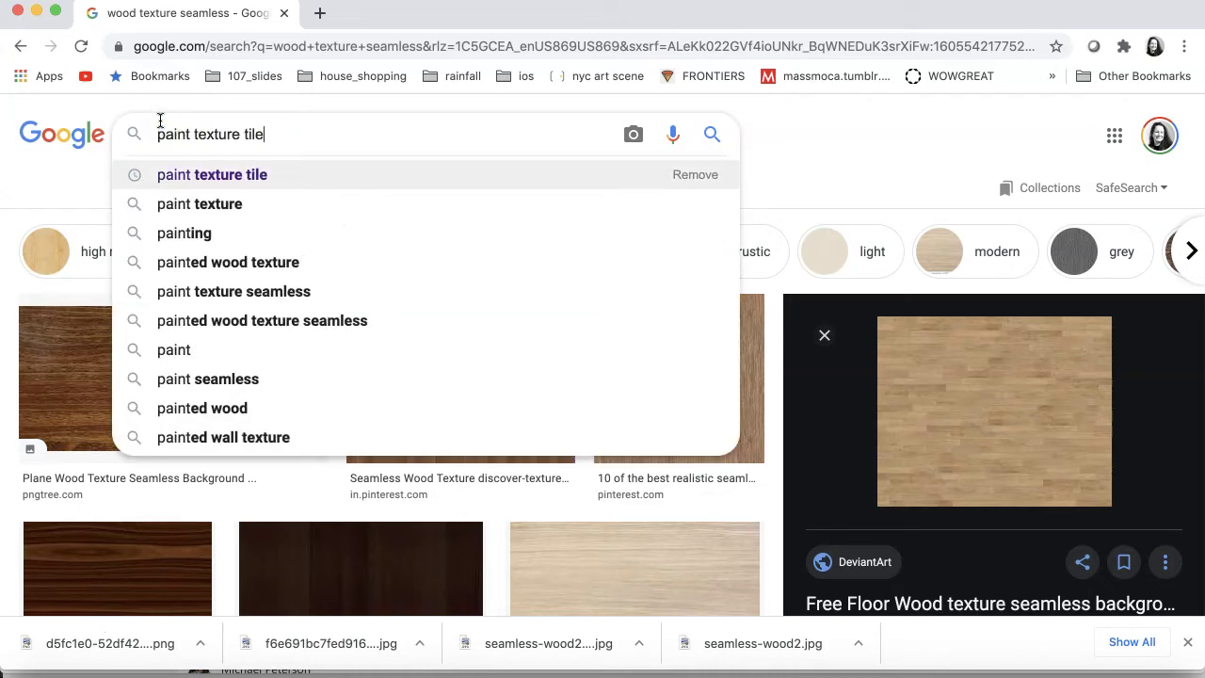
pyautogui.press('Return')
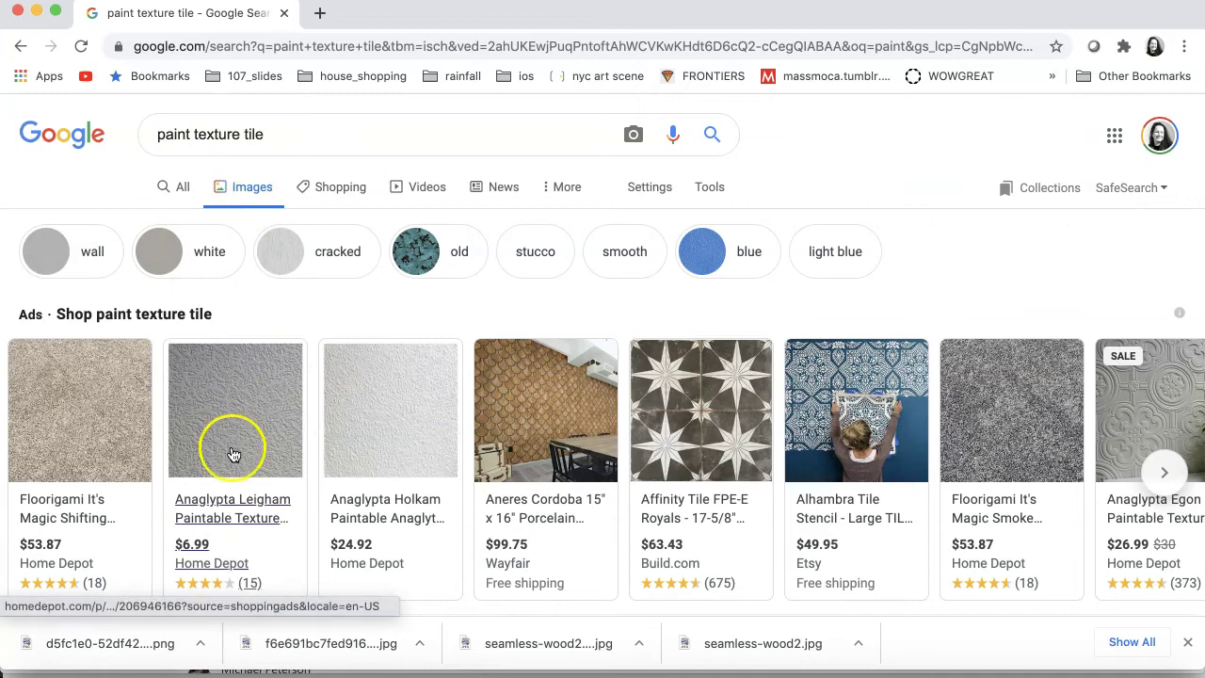
# - Browse the paint texture results and run the related search "seamless white paint texture"
pyautogui.scroll(-3, 235, 453)
pyautogui.scroll(-5, 233, 455)
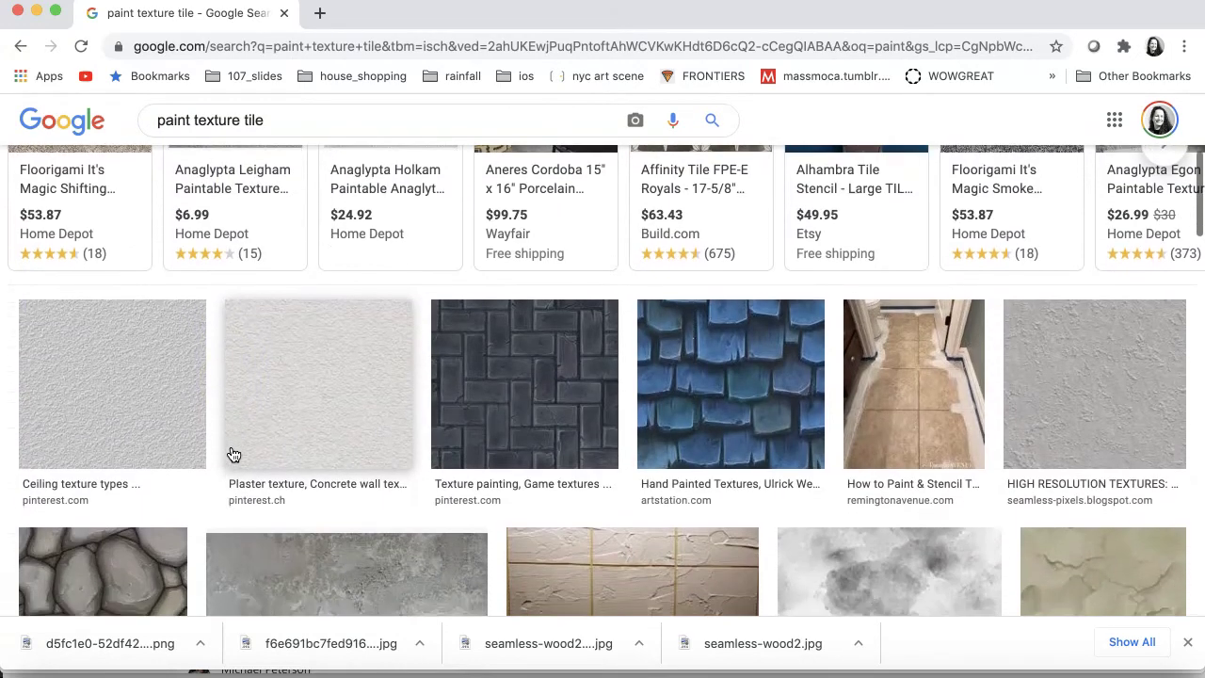
pyautogui.scroll(-3, 173, 427)
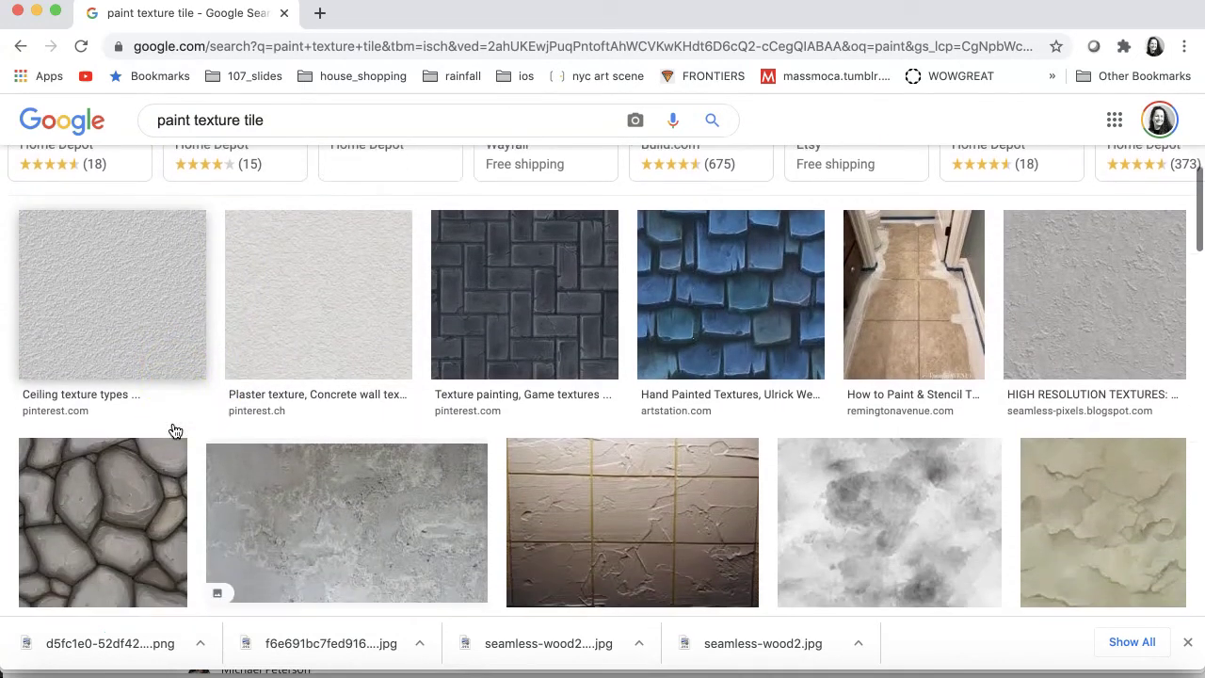
pyautogui.scroll(-7, 175, 431)
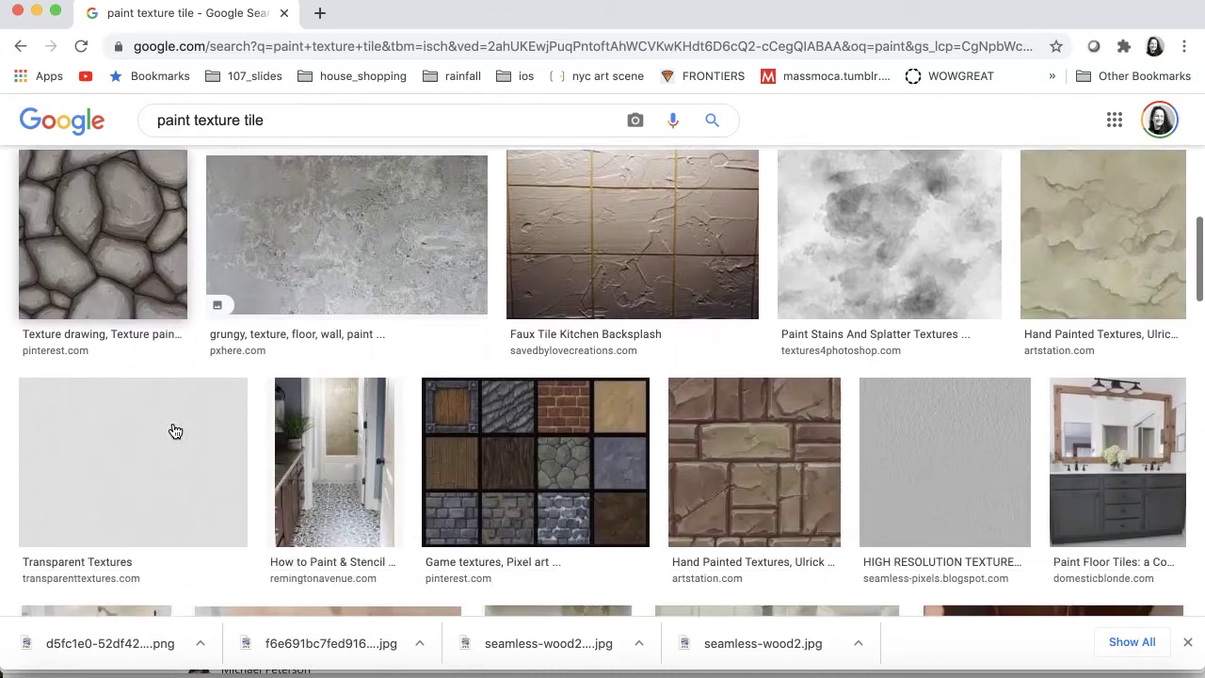
pyautogui.scroll(-9, 174, 431)
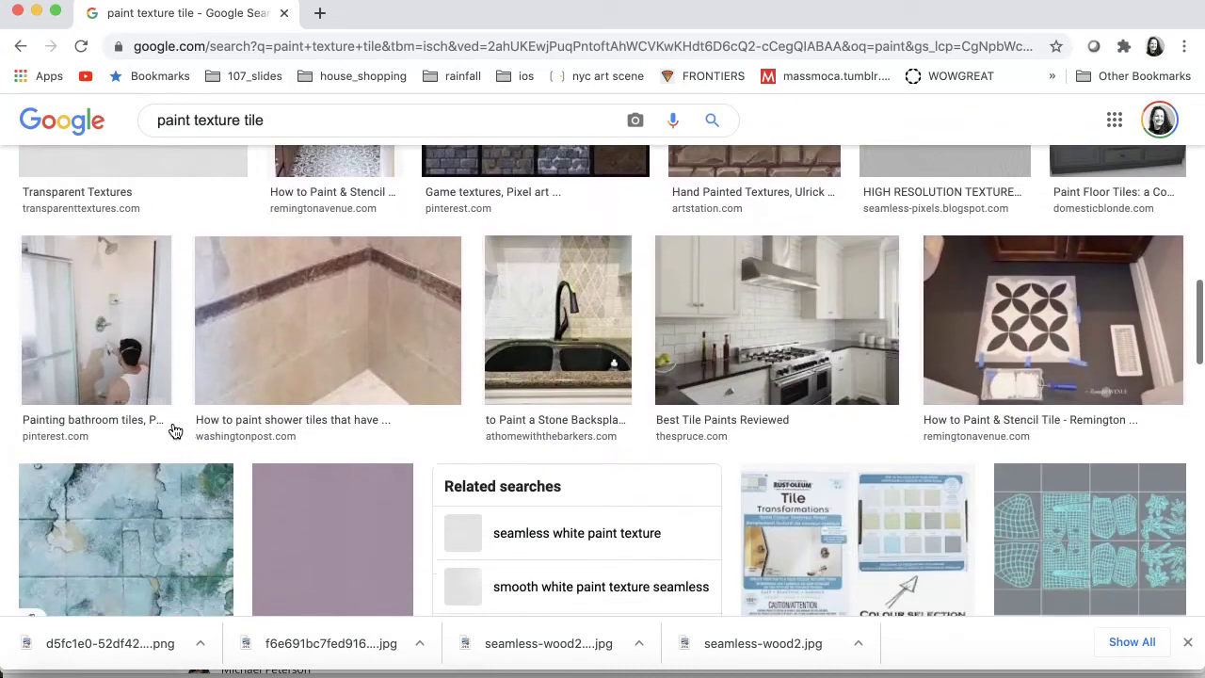
pyautogui.click(597, 393)
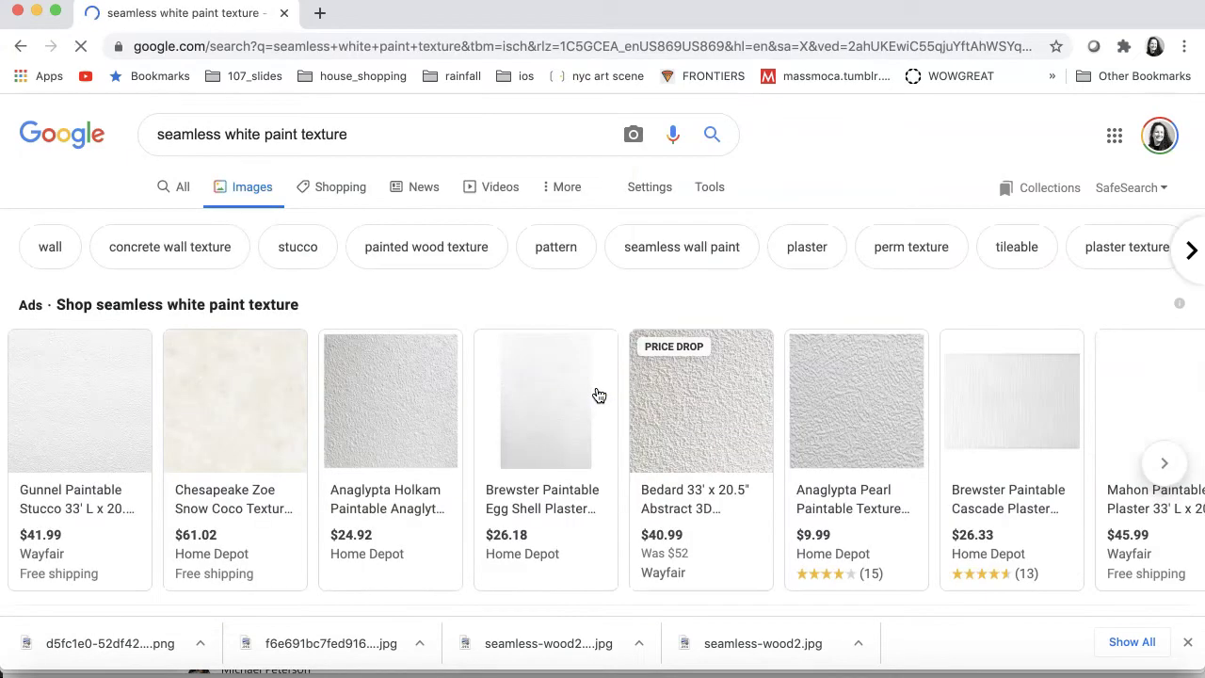
# - Find the Texturise white wall texture among the seamless white paint results and open its preview
pyautogui.scroll(-9, 599, 396)
pyautogui.scroll(-1, 599, 396)
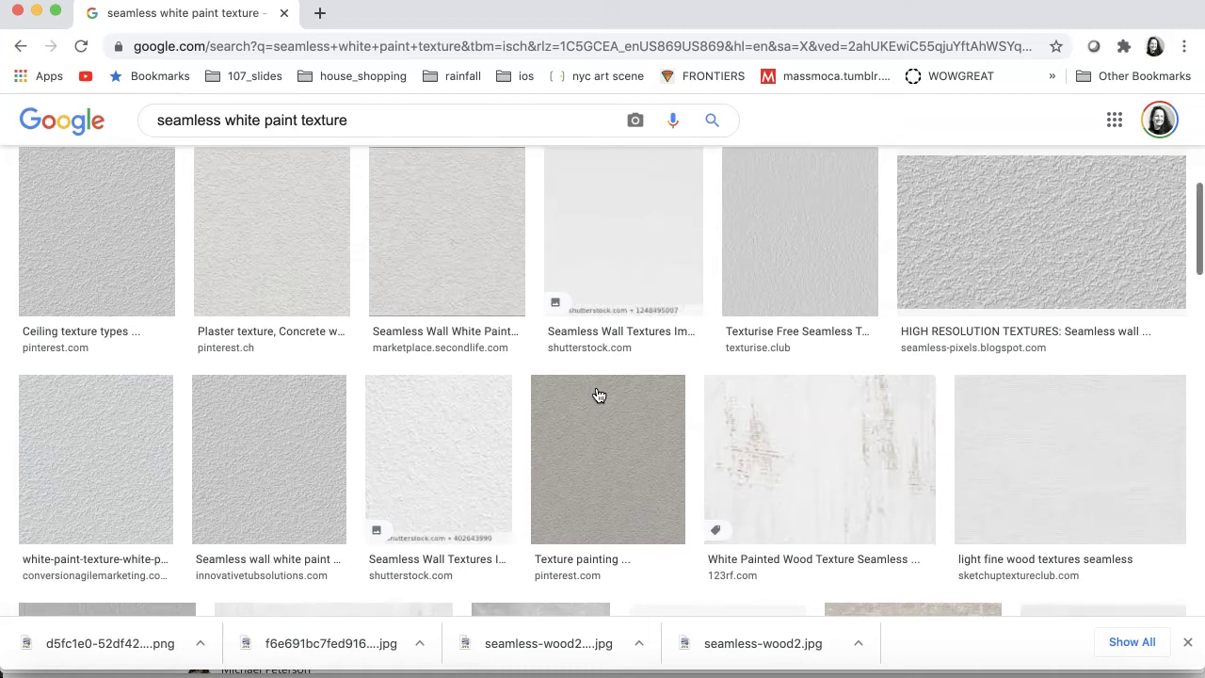
pyautogui.scroll(1, 599, 395)
pyautogui.click(782, 305)
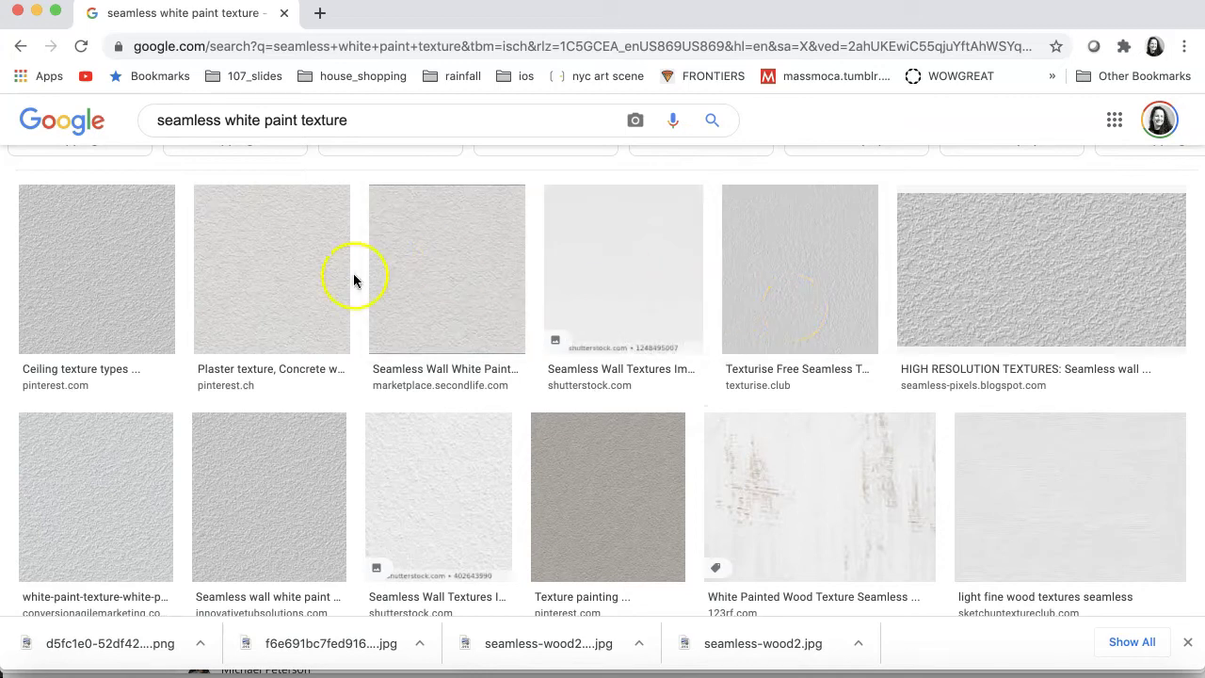
pyautogui.click(778, 279)
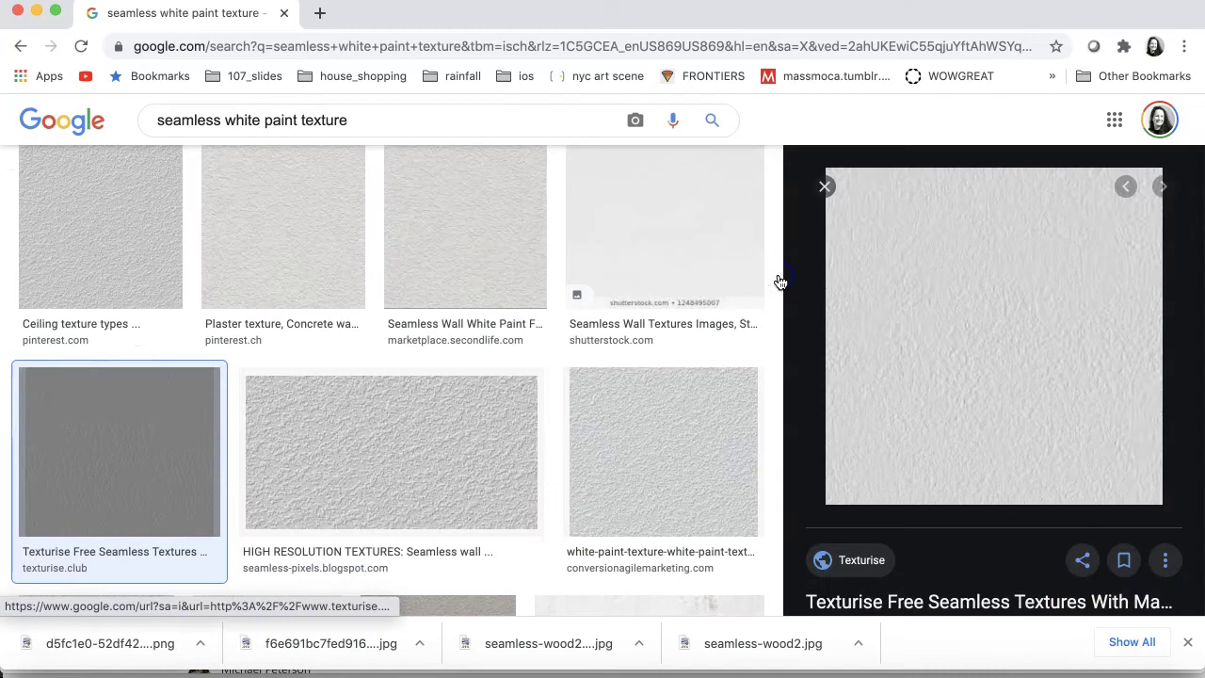
# - Save the previewed Texturise white stucco image as a JPEG in the textures folder, keeping the suggested file name
pyautogui.click(1006, 411)
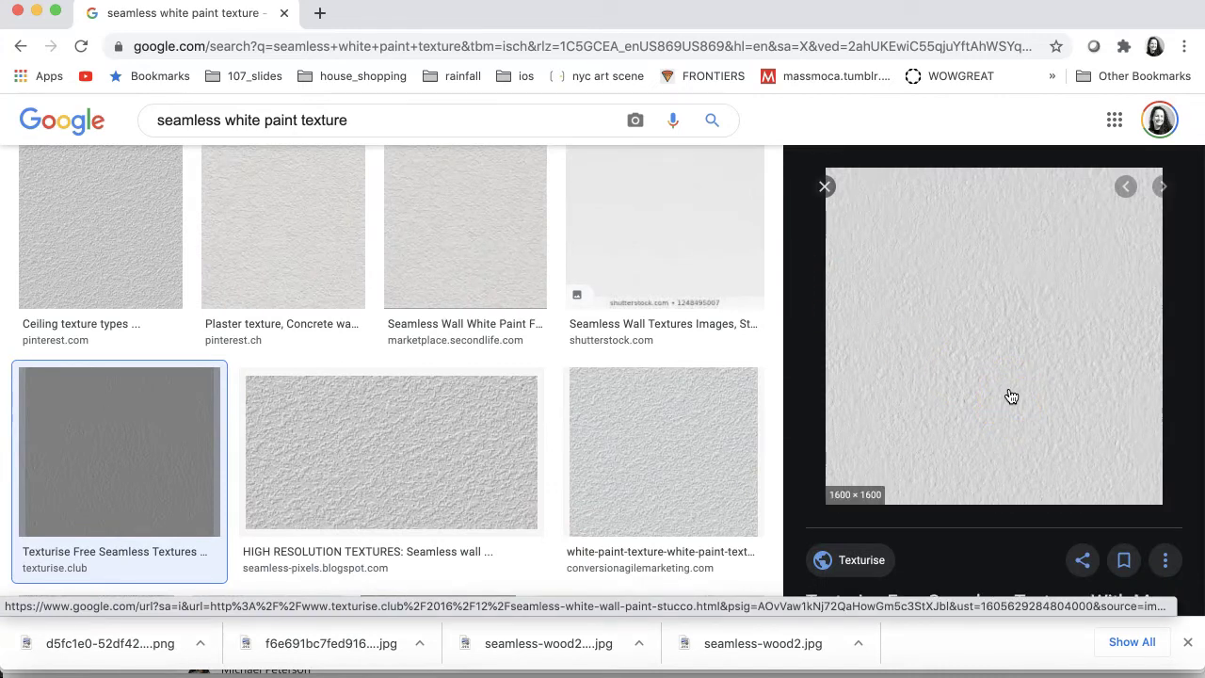
pyautogui.rightClick(1011, 396)
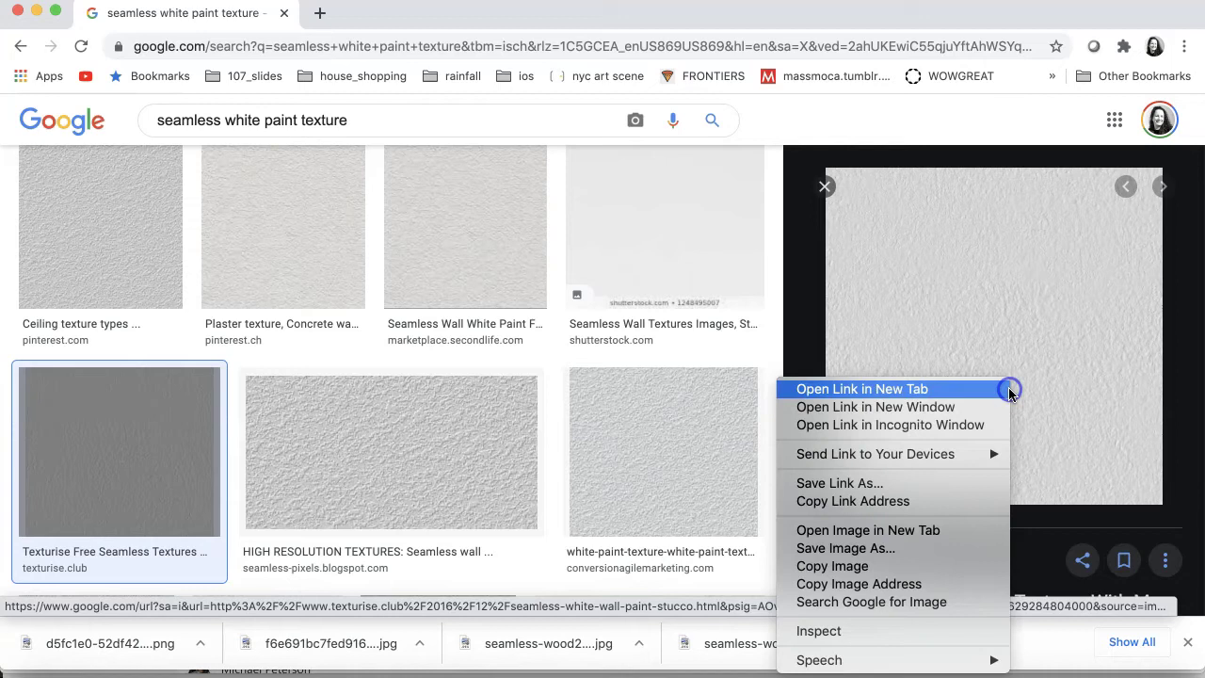
pyautogui.click(859, 552)
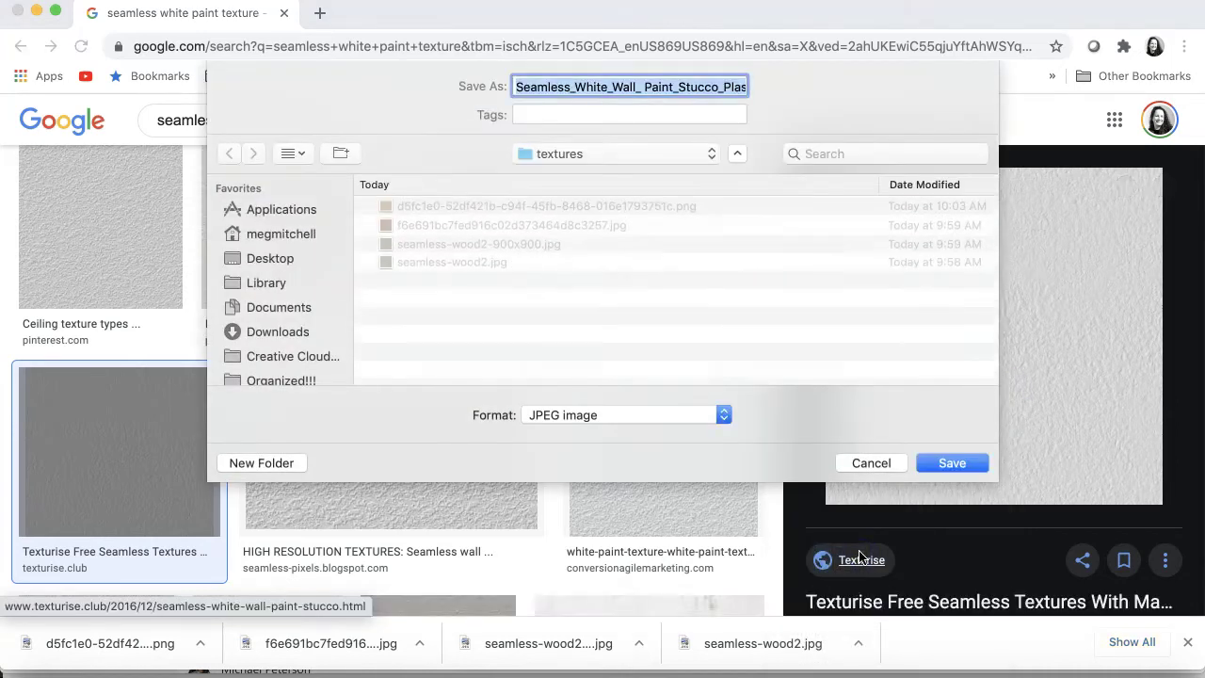
pyautogui.click(953, 463)
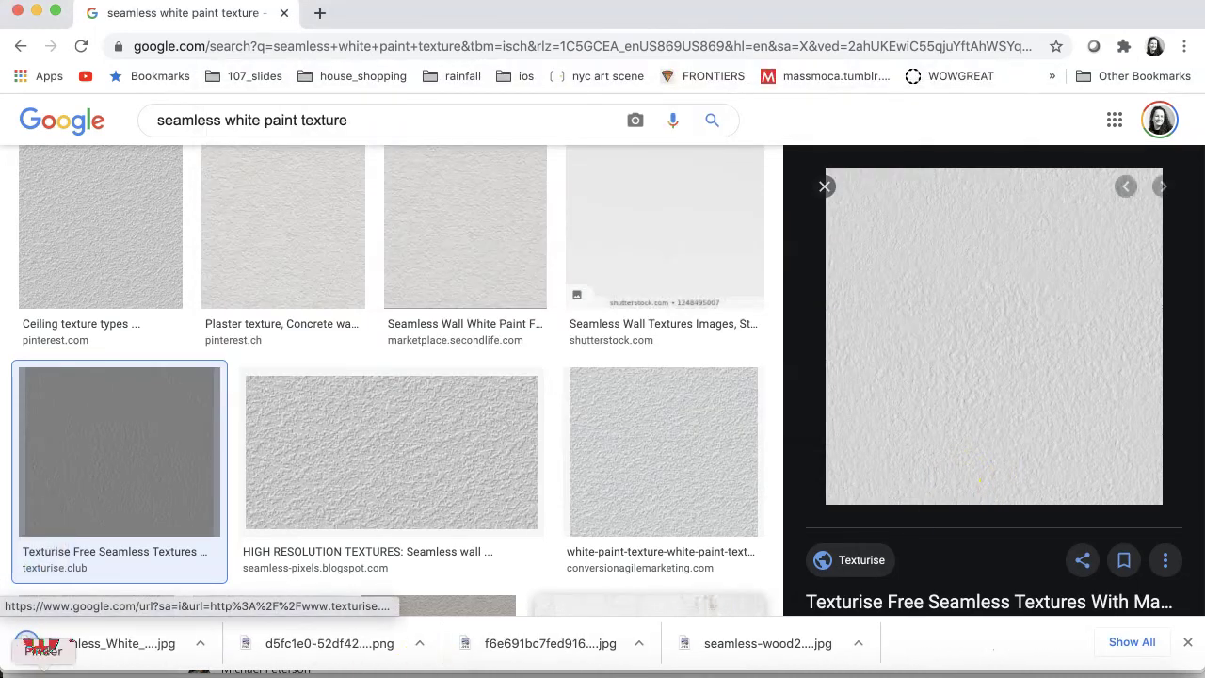
# - In Finder, search This Mac for names matching "textures" and open the textures folder located in Downloads
pyautogui.click(27, 648)
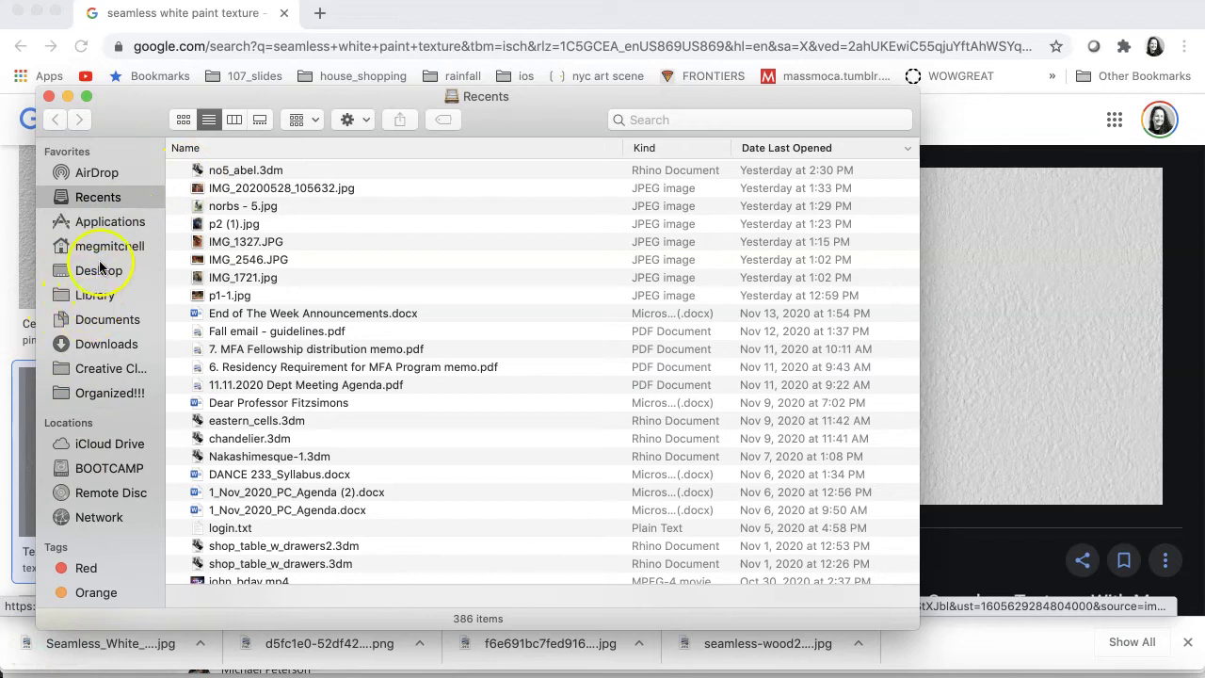
pyautogui.click(684, 114)
pyautogui.write('trxte')
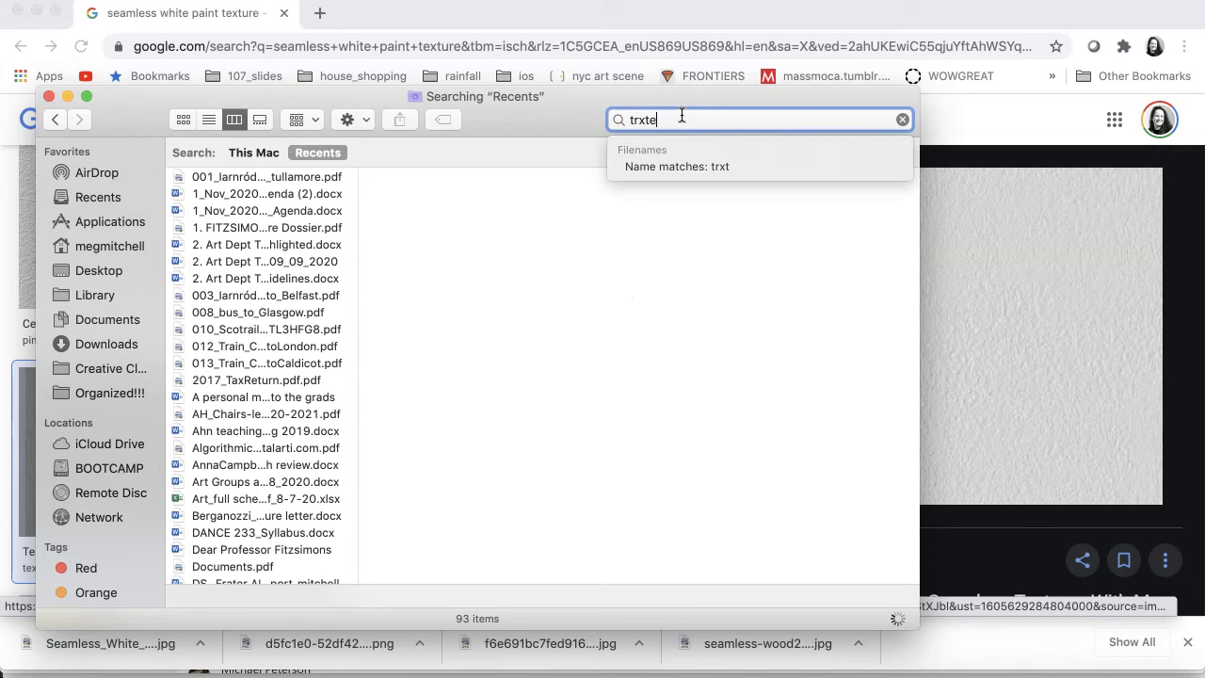
pyautogui.write('r')
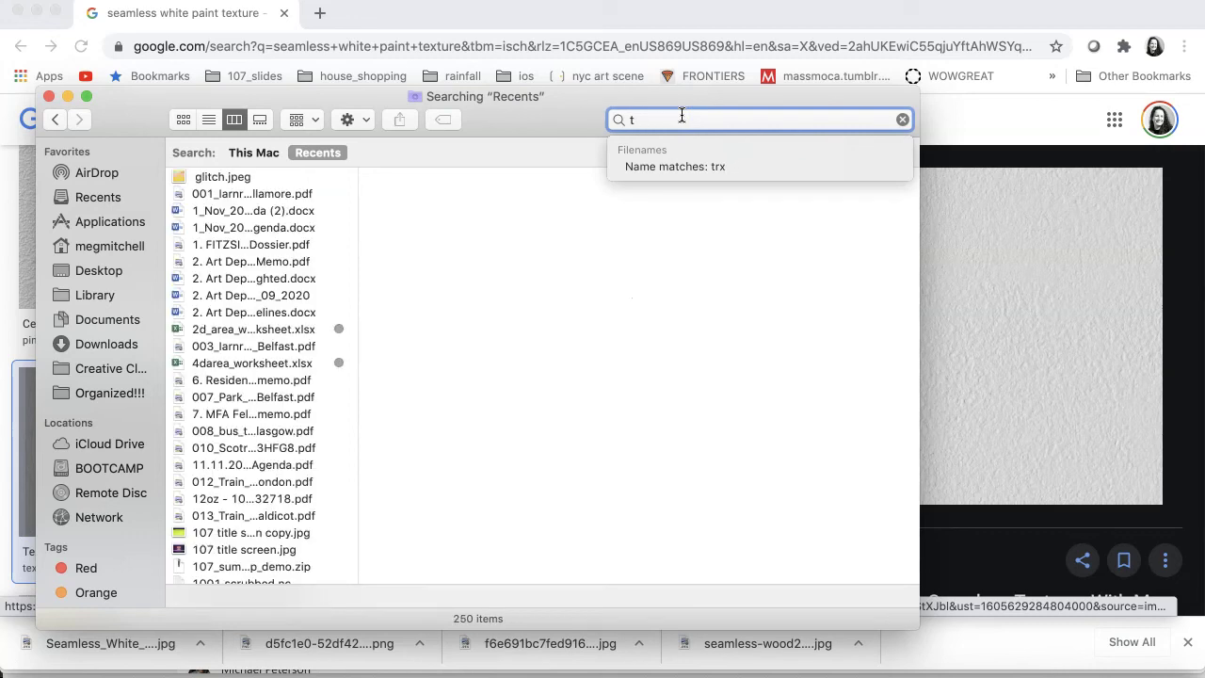
pyautogui.write('extures')
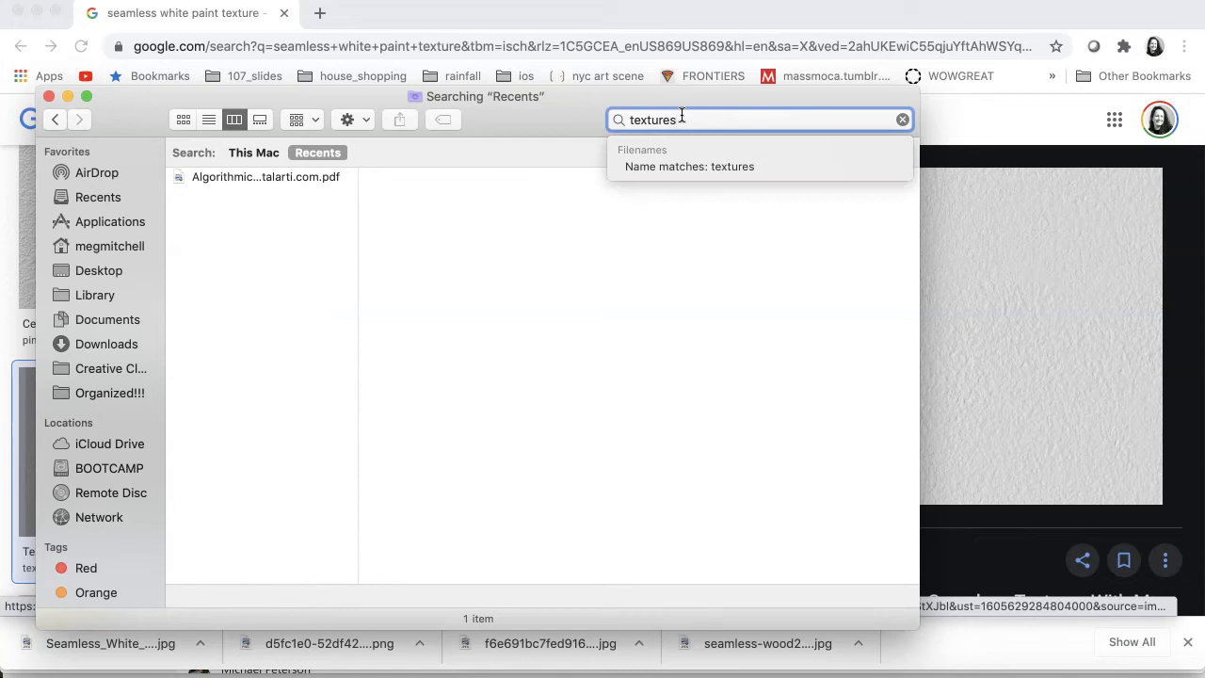
pyautogui.click(729, 167)
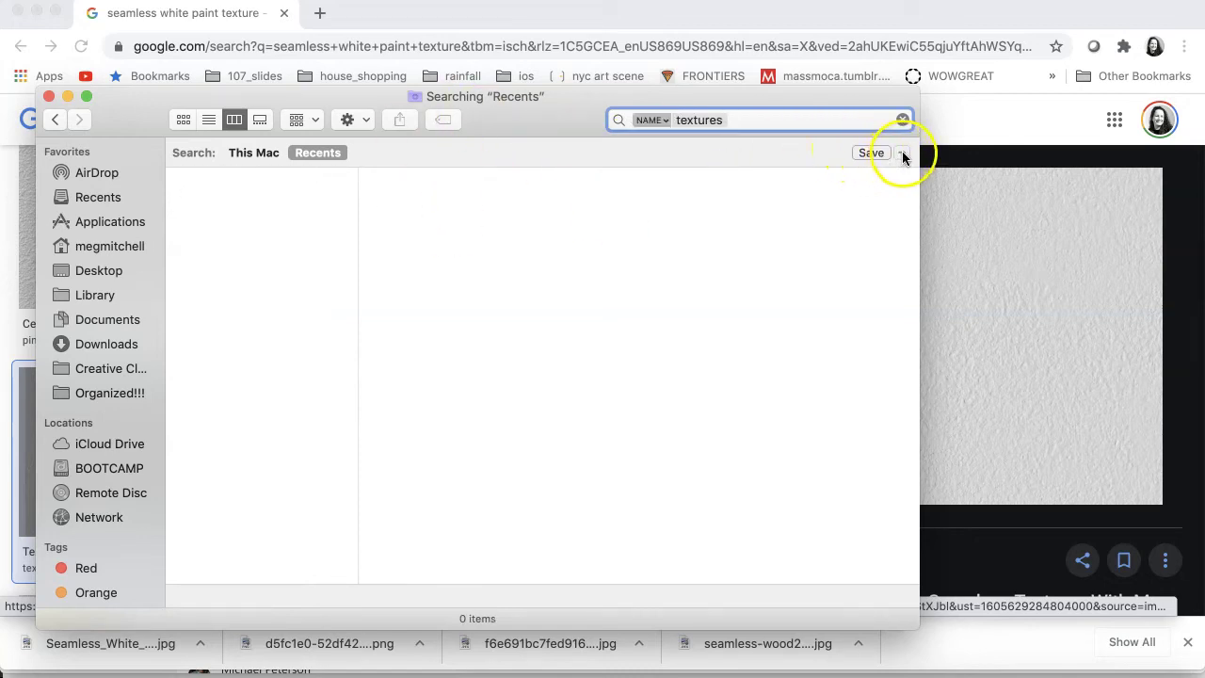
pyautogui.click(251, 153)
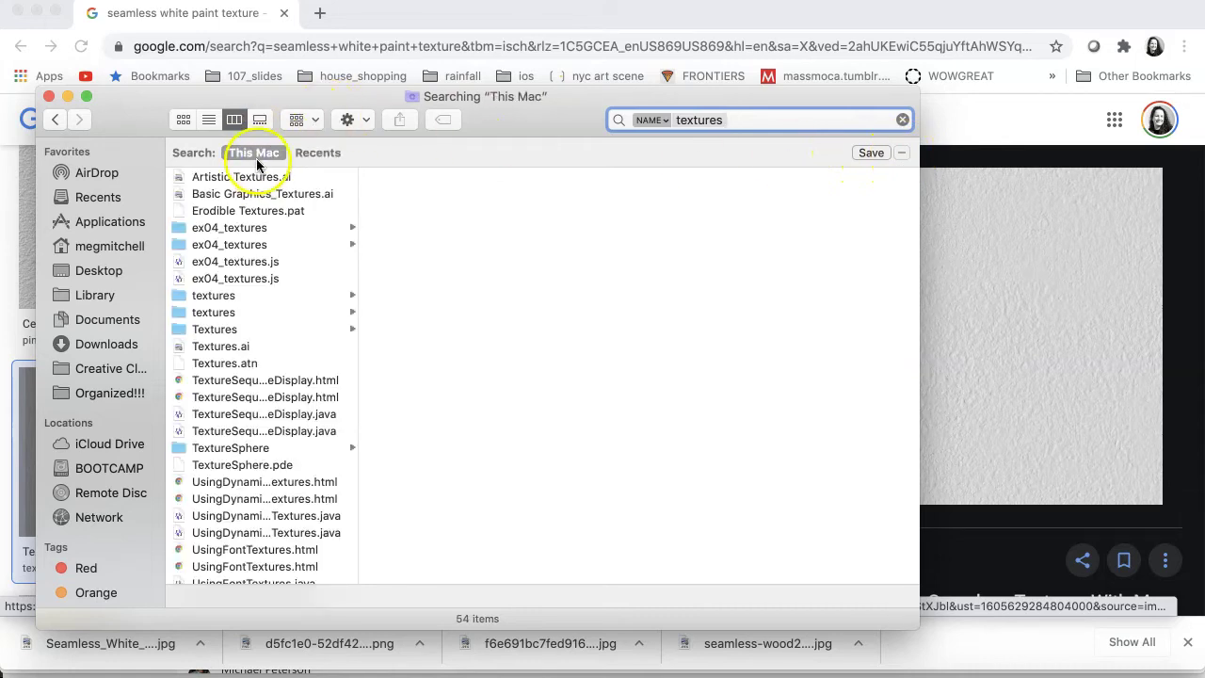
pyautogui.click(225, 295)
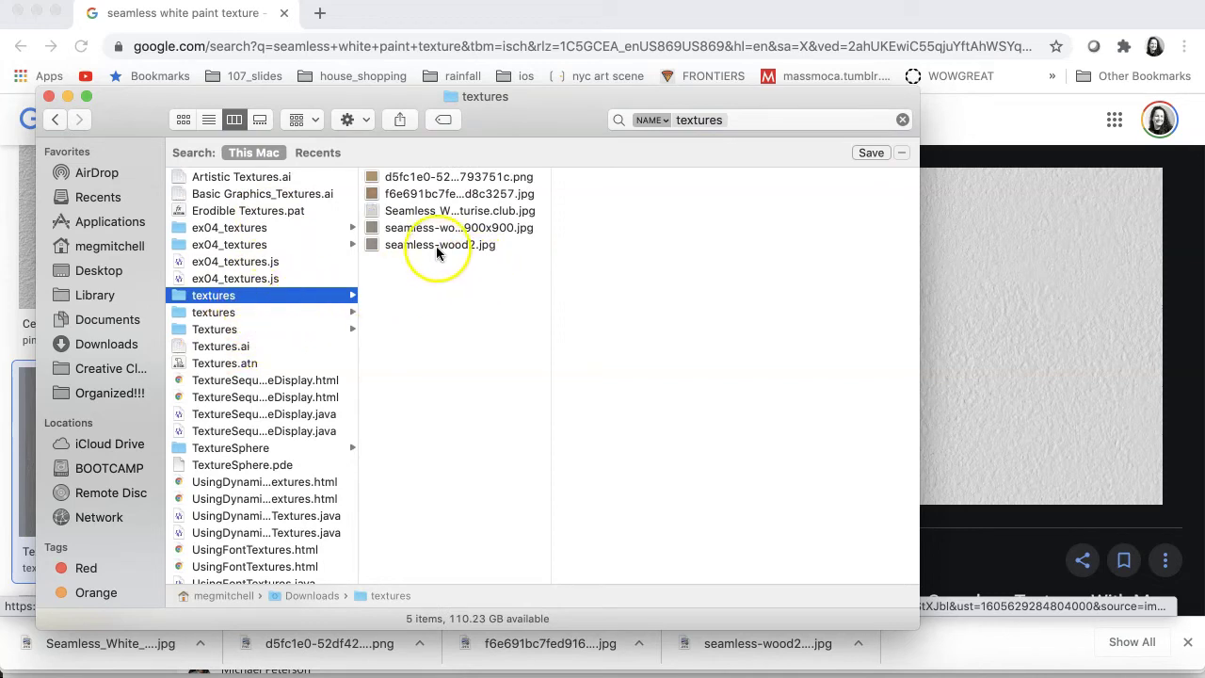
# - Check the file details of Seamless_White_Wall_ Paint_Stucco_Plaster_Texturise.club.jpg and open it in Adobe Photoshop 2020
pyautogui.click(440, 211)
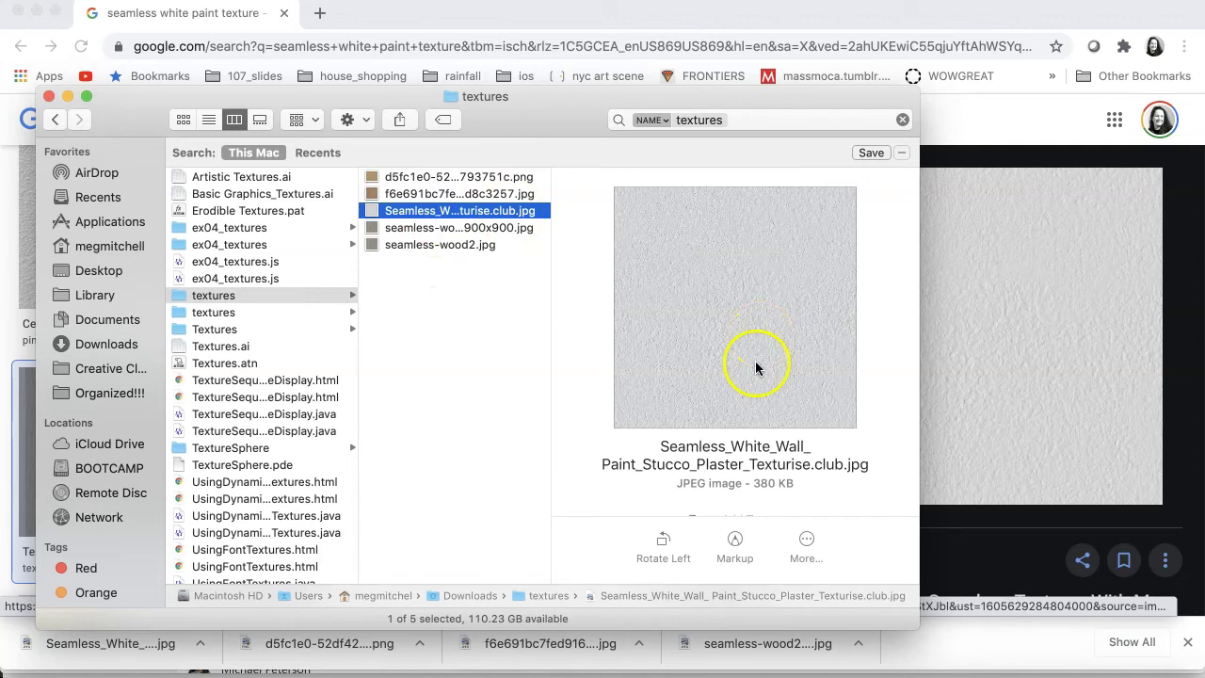
pyautogui.click(708, 506)
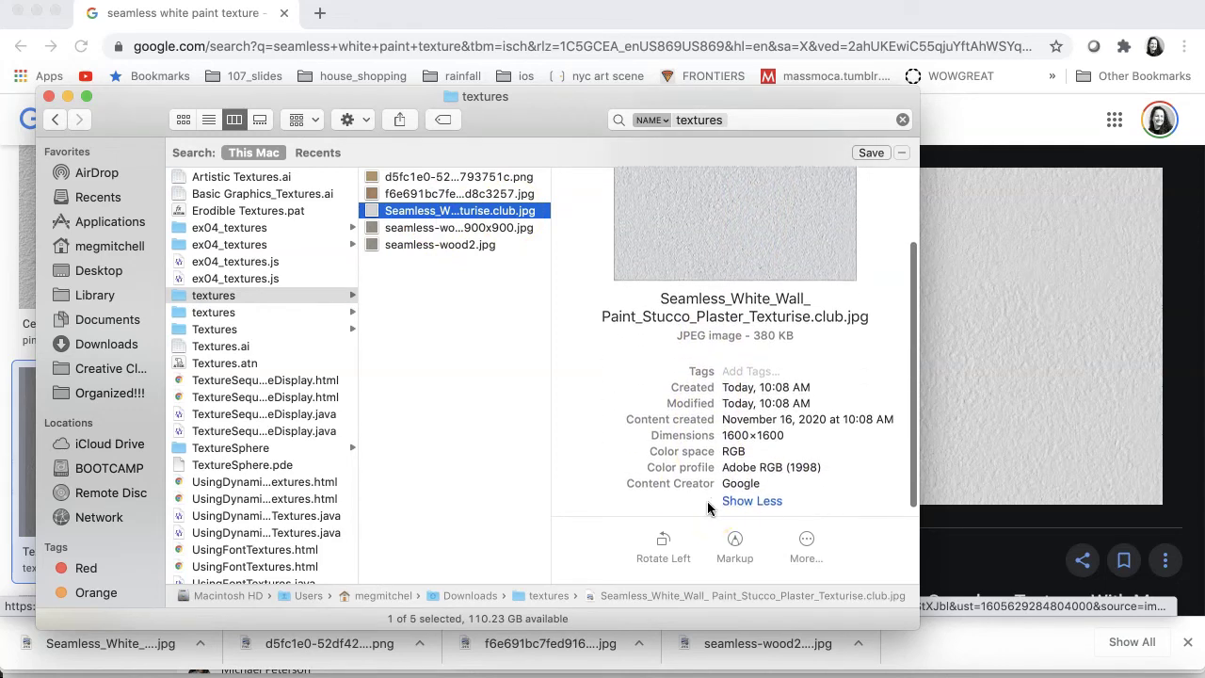
pyautogui.rightClick(430, 216)
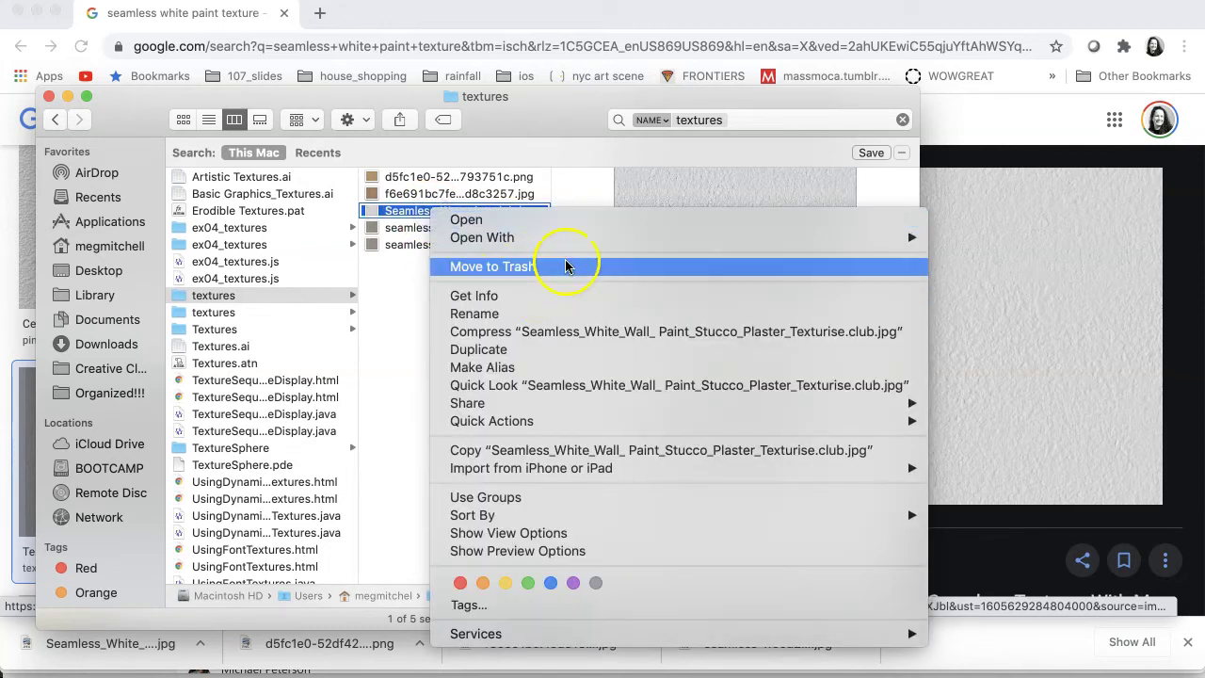
pyautogui.moveTo(603, 241)
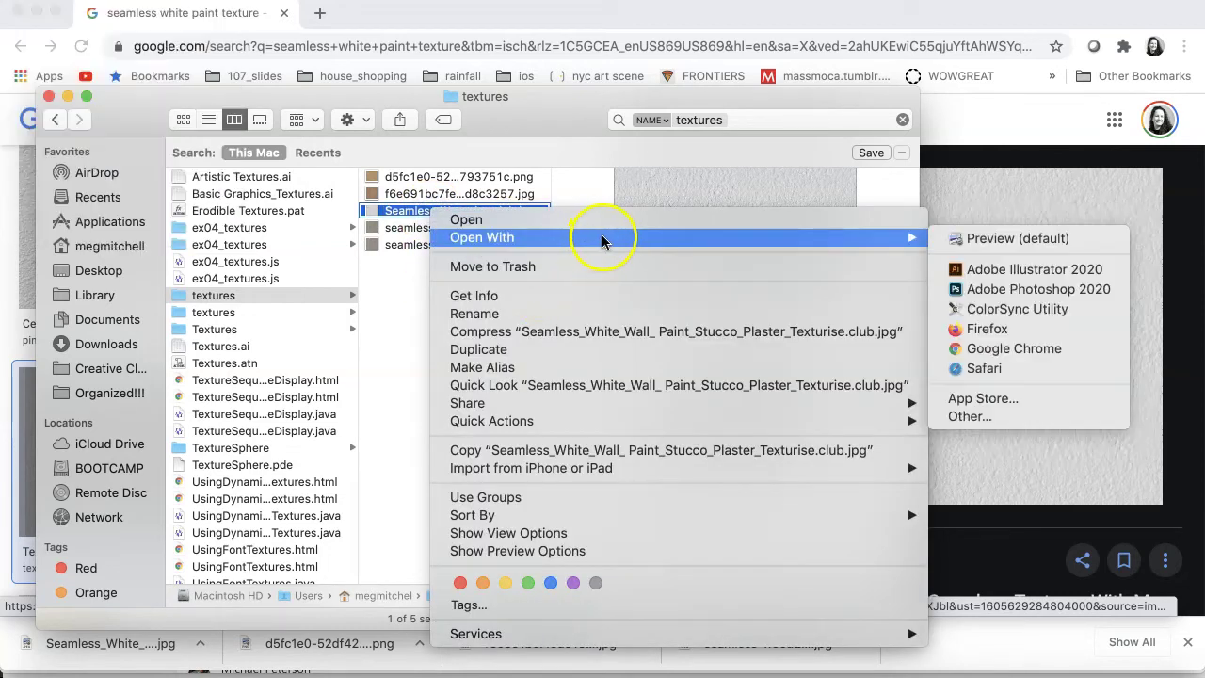
pyautogui.click(1061, 290)
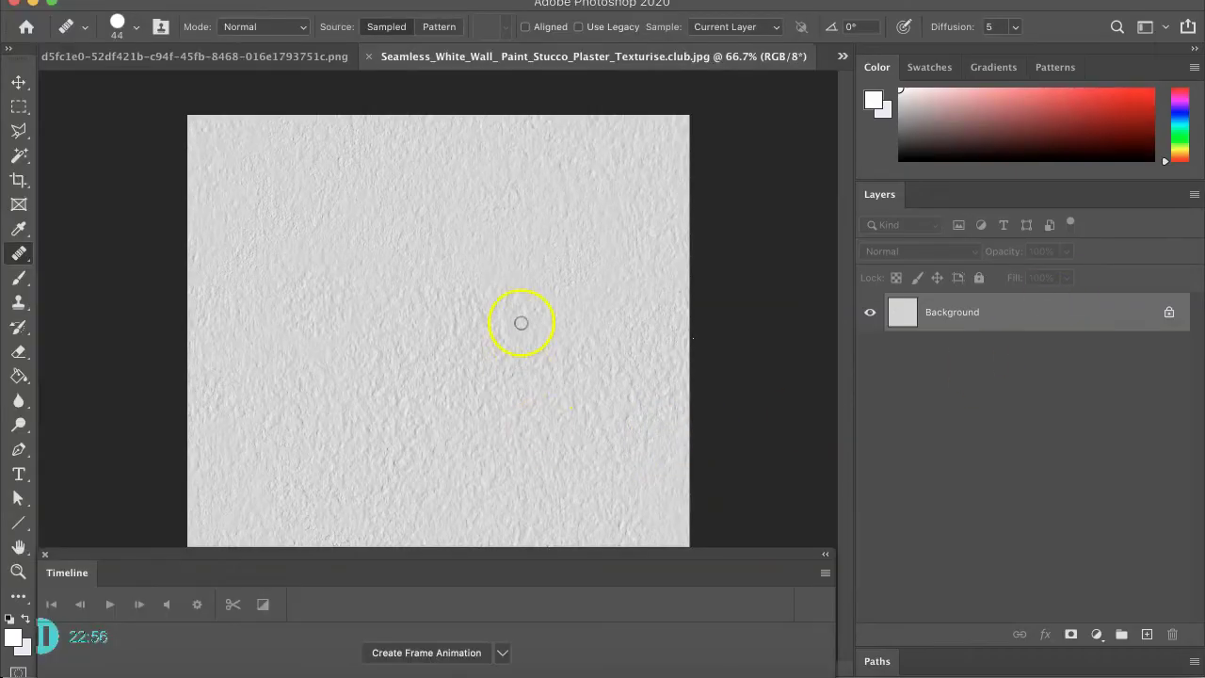
# - Resize the white wall stucco texture image to 600 × 600 pixels, keeping its proportions linked
pyautogui.click(240, 0)
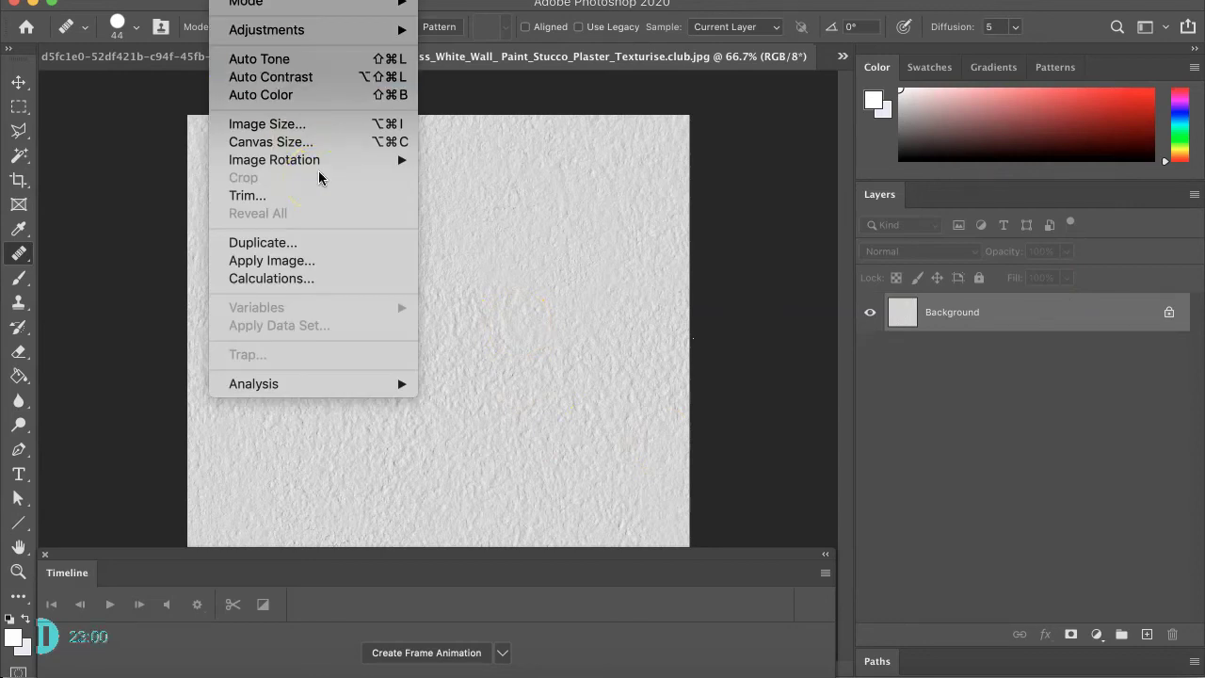
pyautogui.click(327, 128)
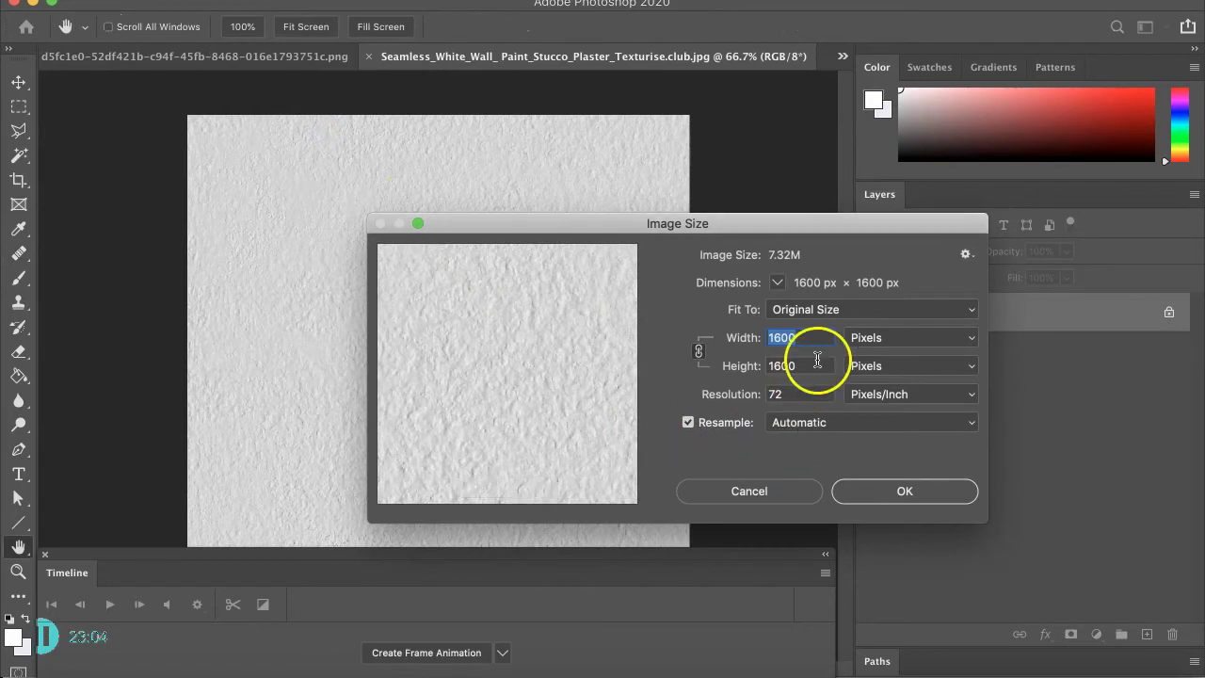
pyautogui.moveTo(796, 337); pyautogui.dragTo(763, 337)
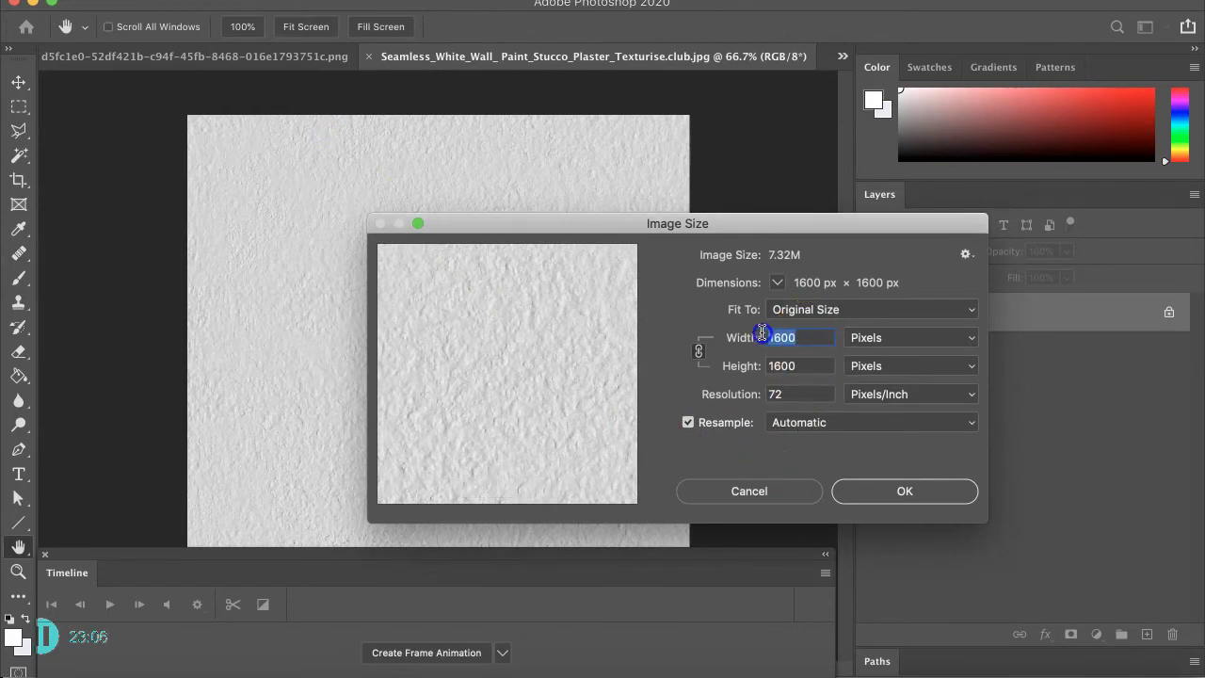
pyautogui.write('800')
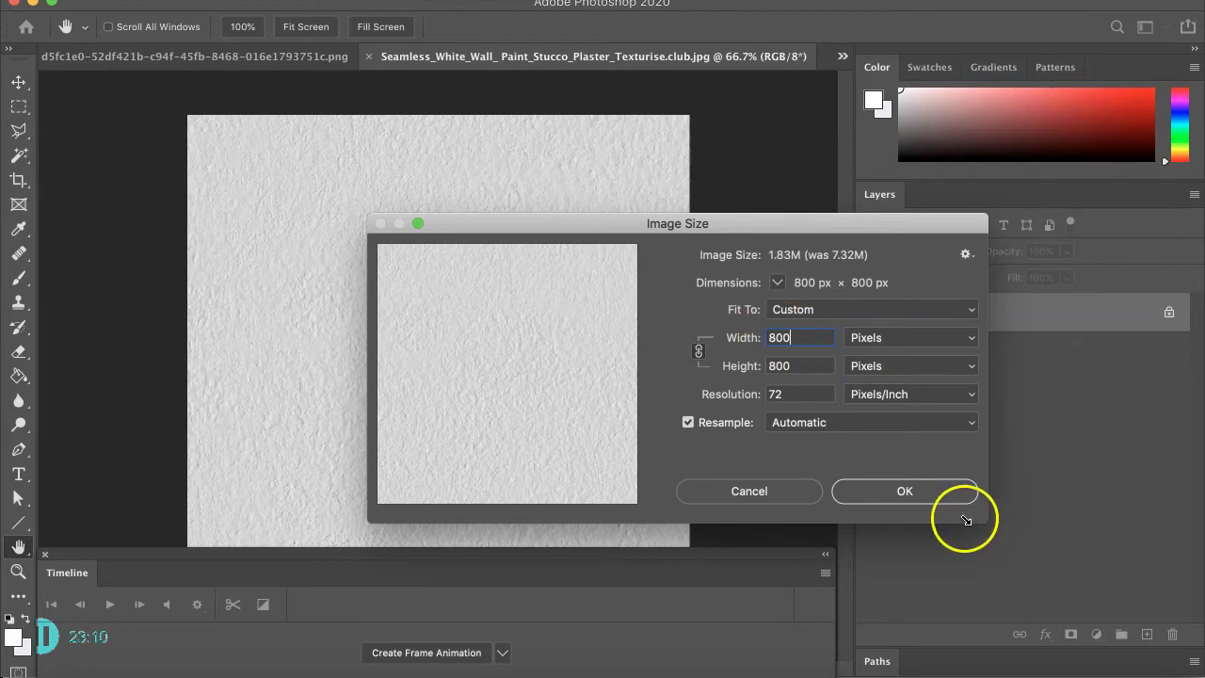
pyautogui.press('BackSpace')
pyautogui.press('BackSpace')
pyautogui.press('BackSpace')
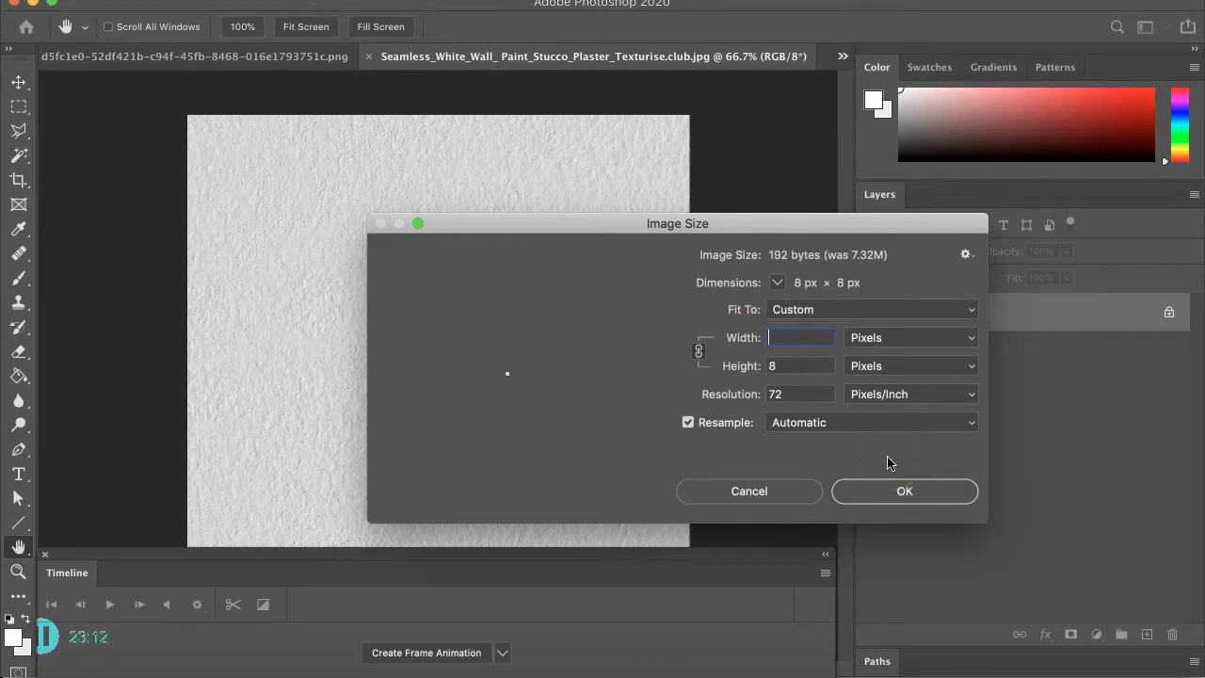
pyautogui.write('600')
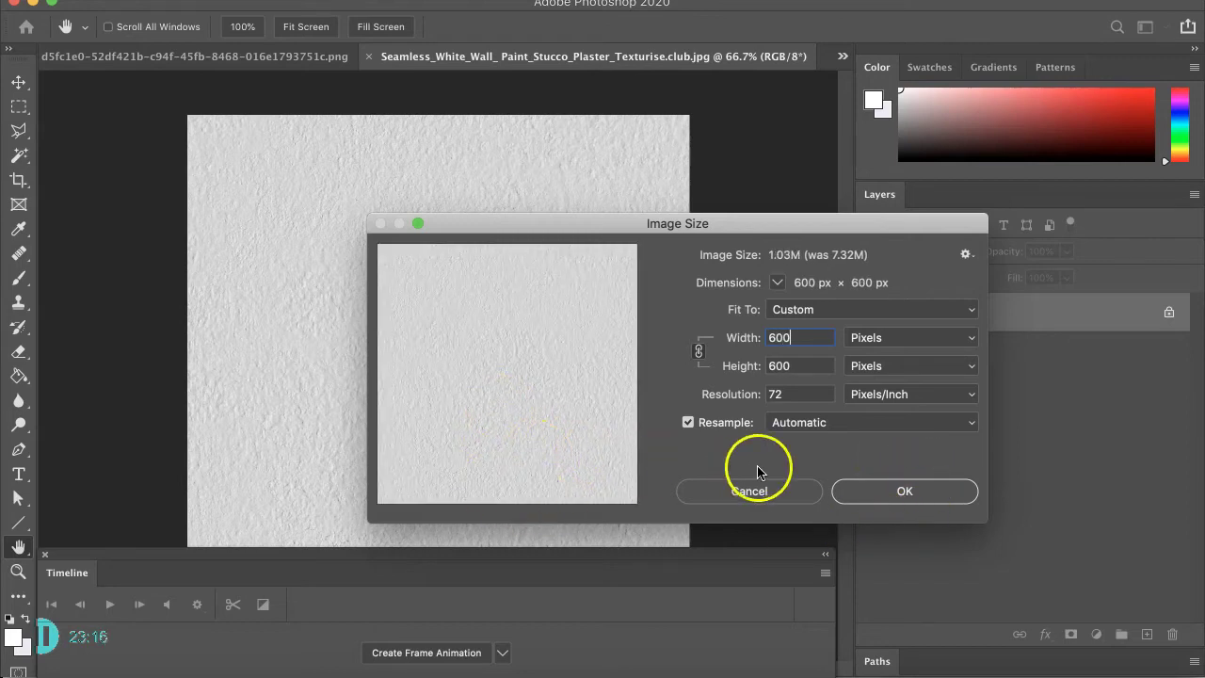
pyautogui.click(902, 493)
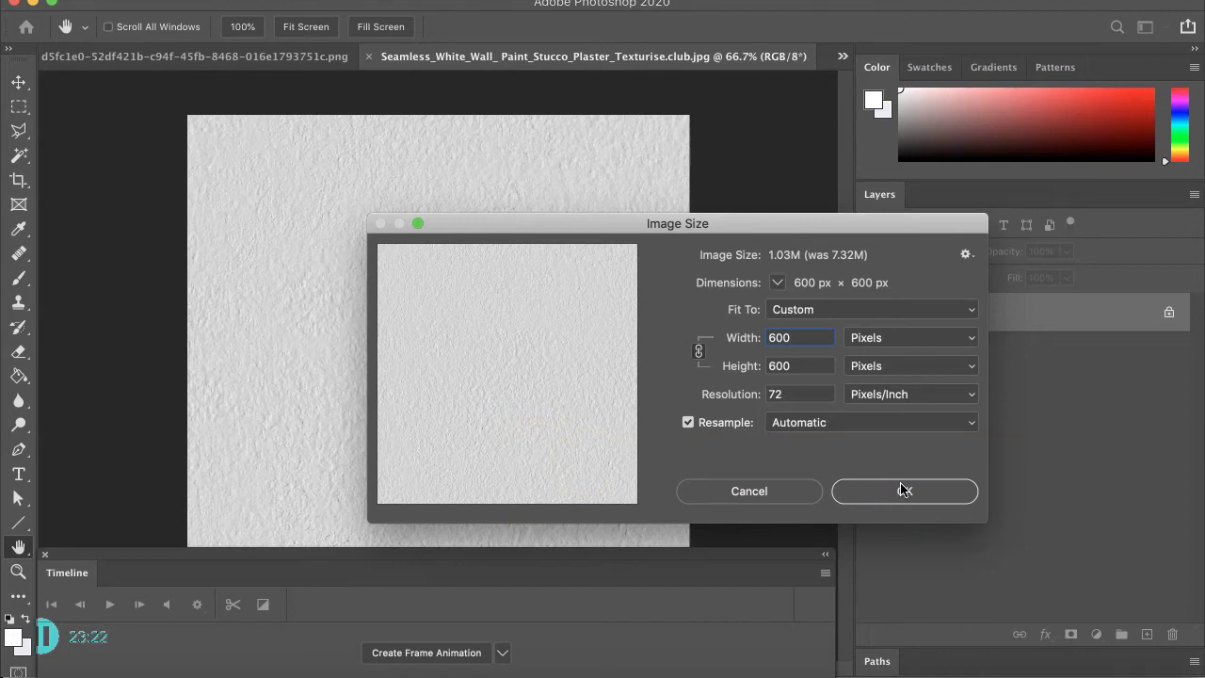
pyautogui.click(901, 490)
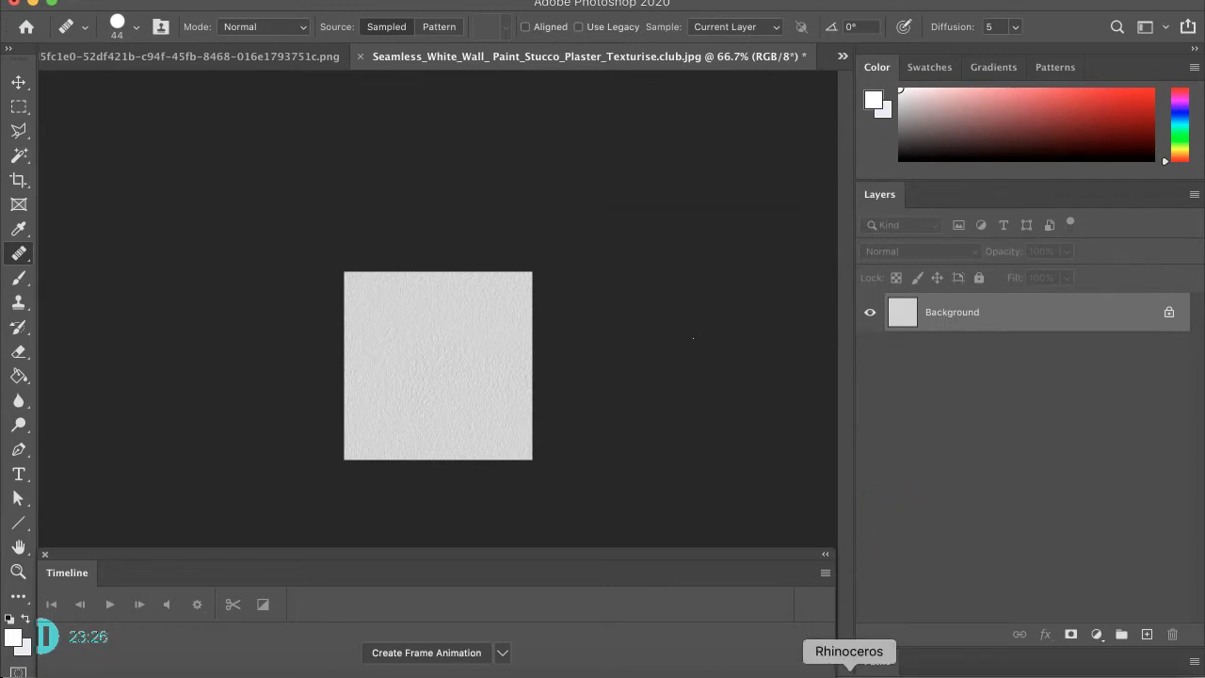
# - Switch to Rhinoceros and assign a new Custom material to the two wall surfaces in the Perspective view
pyautogui.click(849, 671)
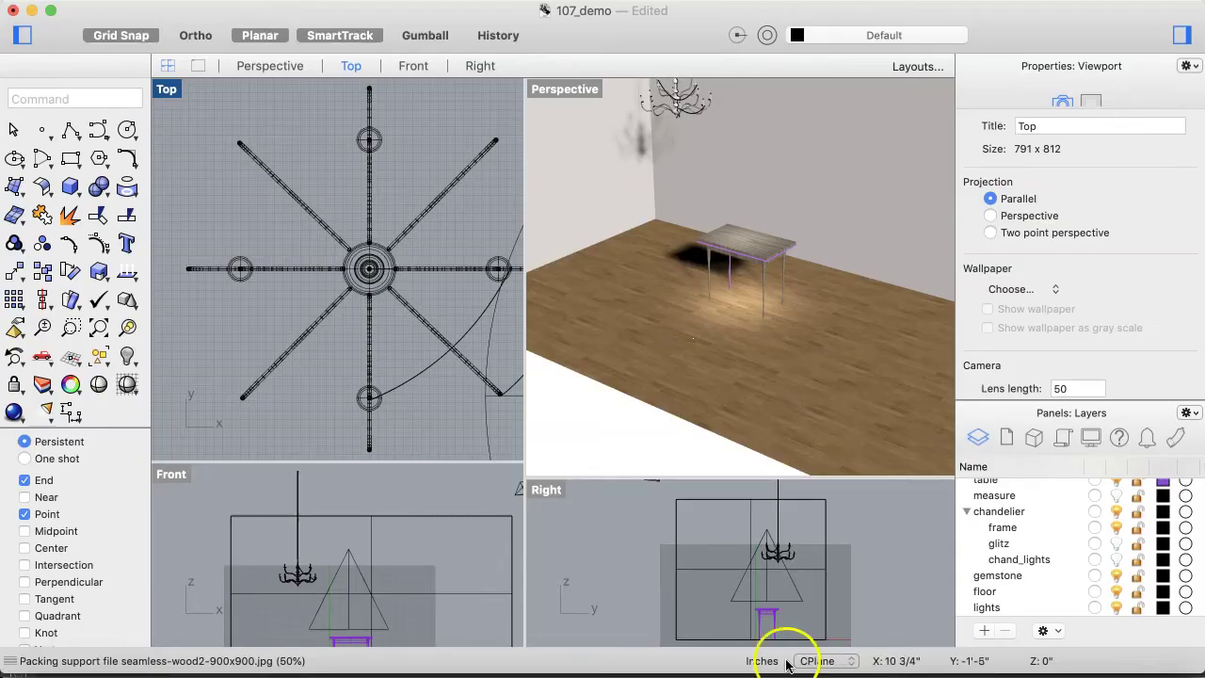
pyautogui.click(746, 151)
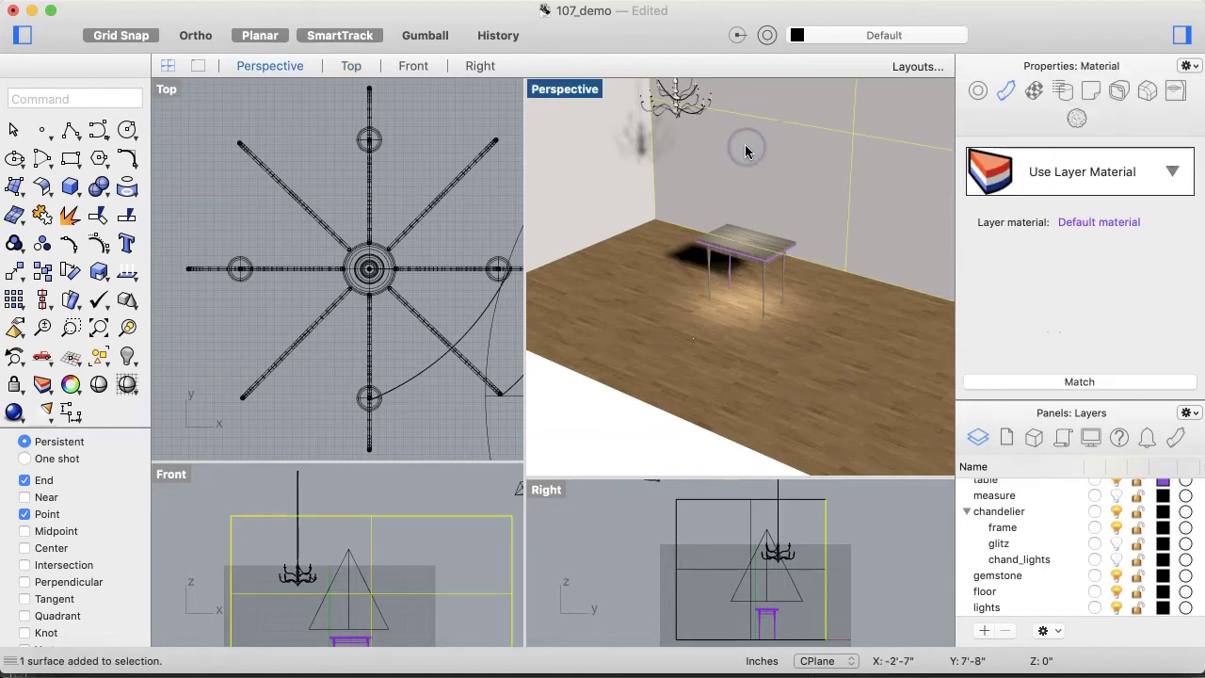
pyautogui.keyDown('shift'); pyautogui.click(646, 175); pyautogui.keyUp('shift')
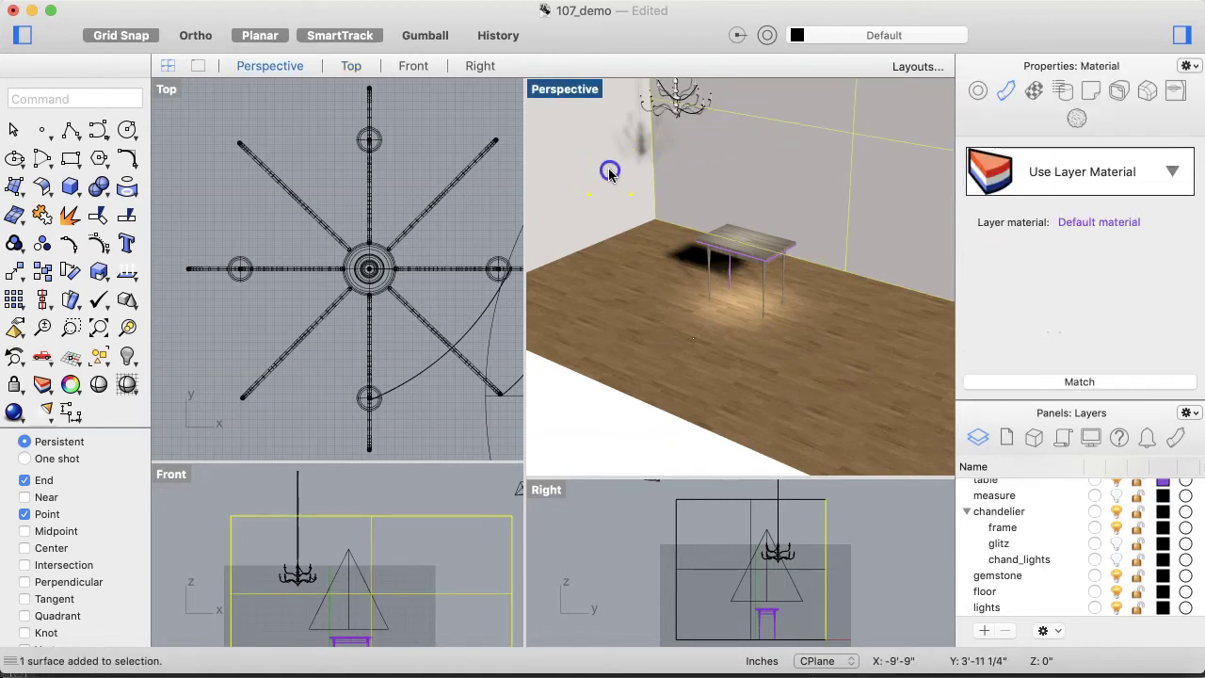
pyautogui.click(887, 279)
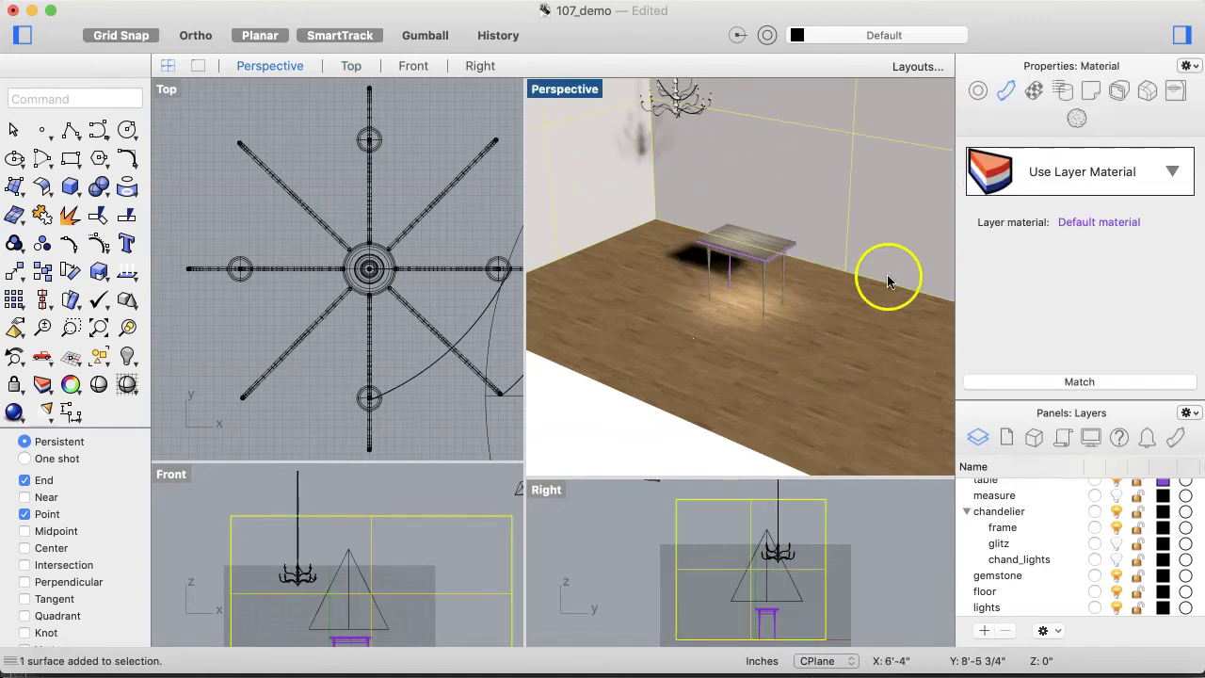
pyautogui.click(1172, 171)
pyautogui.click(982, 220)
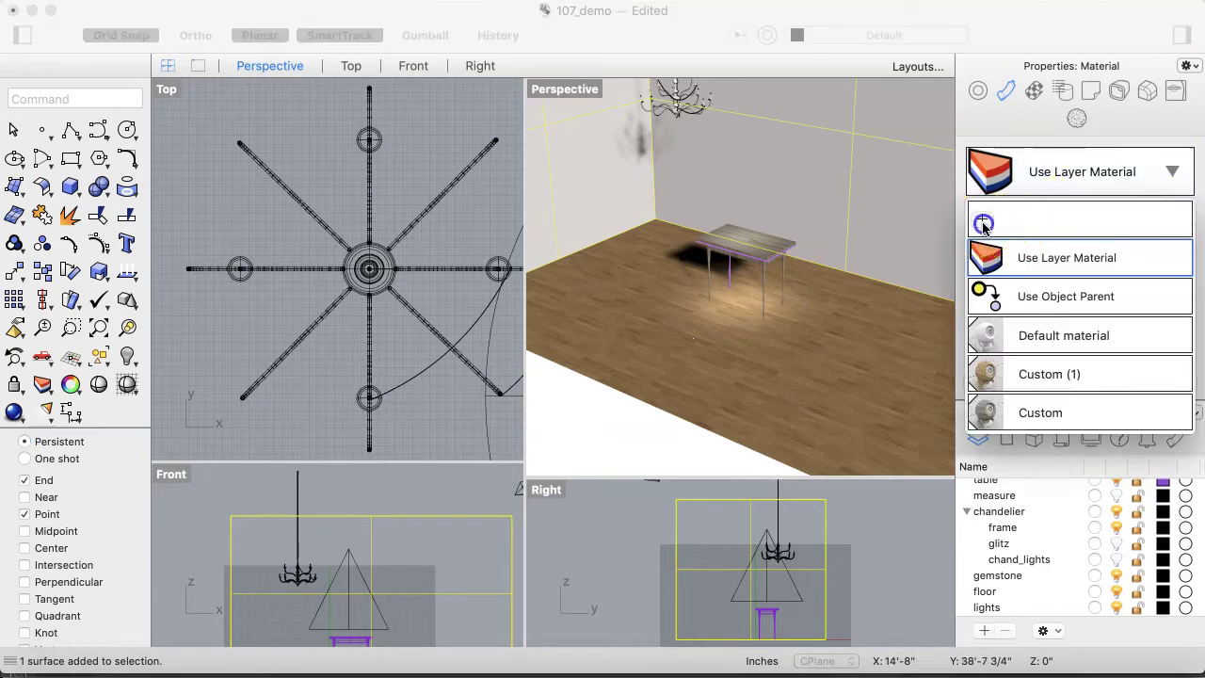
pyautogui.moveTo(982, 226)
pyautogui.mouseDown()
pyautogui.moveTo(850, 318)
pyautogui.moveTo(806, 378)
pyautogui.moveTo(811, 267)
pyautogui.mouseUp()
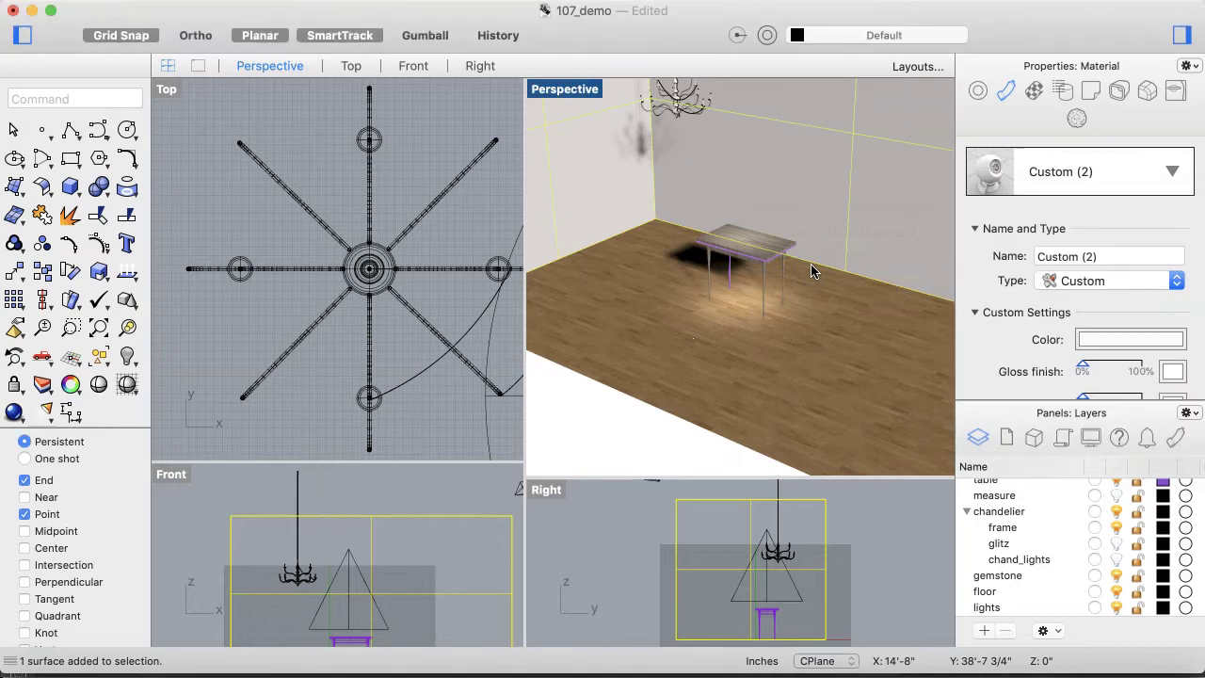
# - Assign the Seamless_White_Wall_ Paint_Stucco_Plaster_Texturise.club.jpg image as the color texture of the walls' Custom (2) material
pyautogui.scroll(-5, 1062, 362)
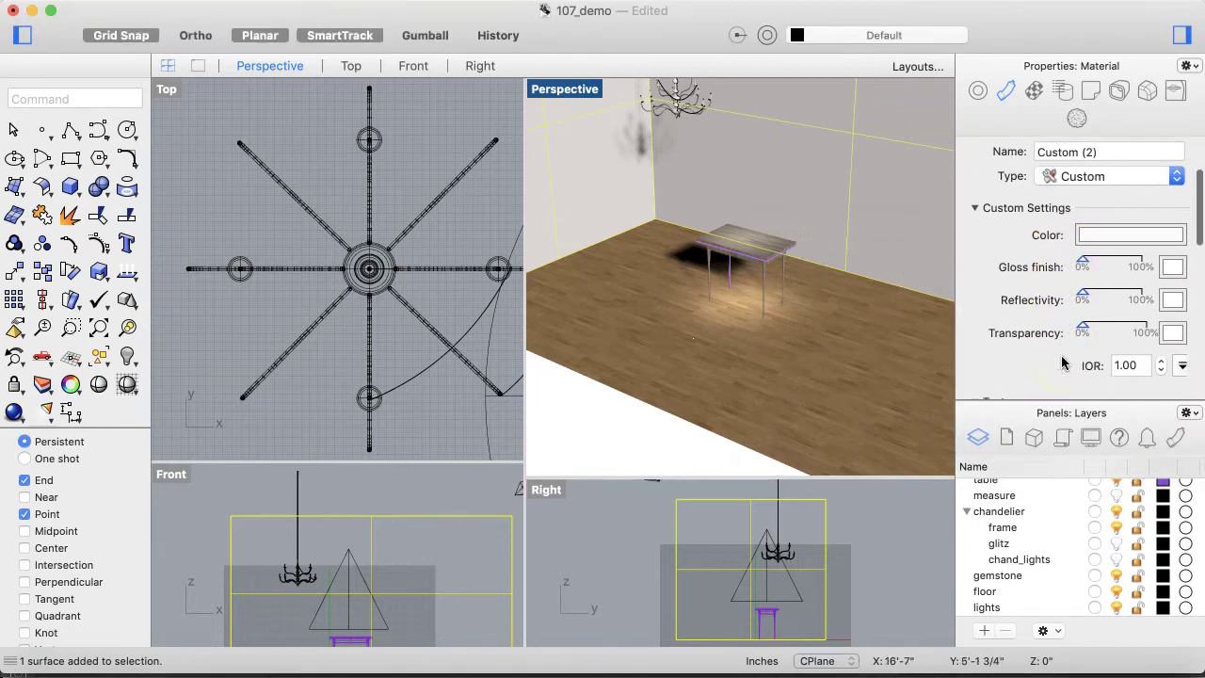
pyautogui.scroll(-2, 1062, 363)
pyautogui.click(990, 293)
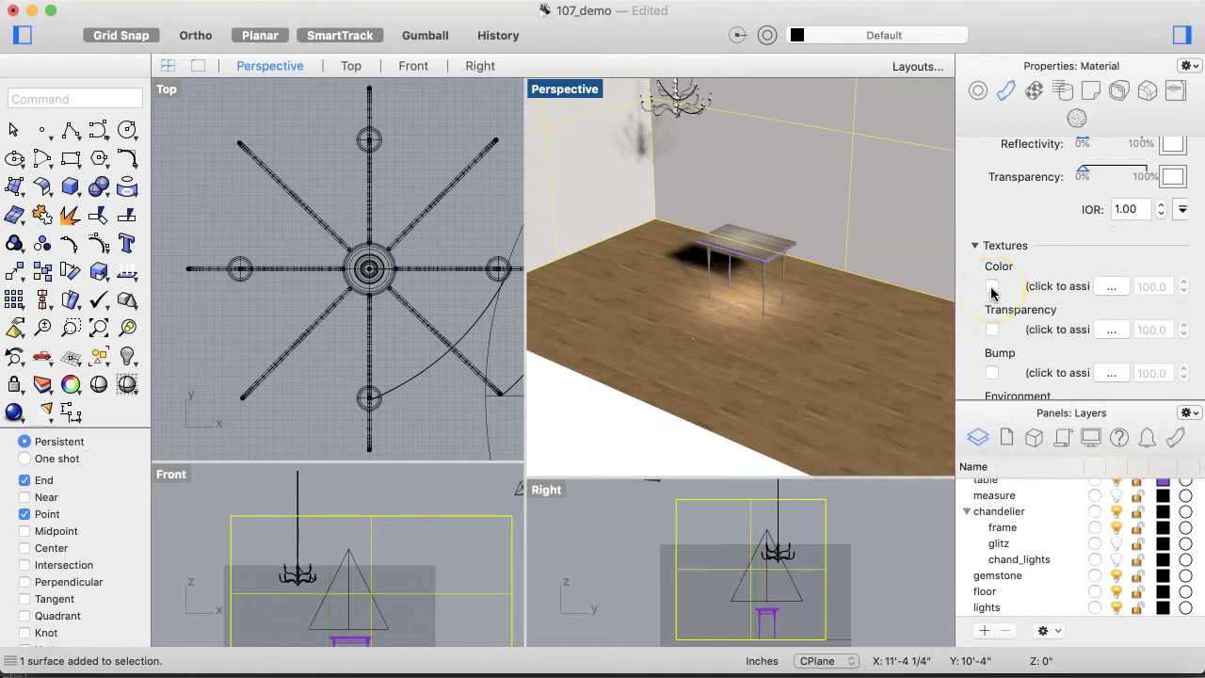
pyautogui.click(991, 286)
pyautogui.click(1102, 294)
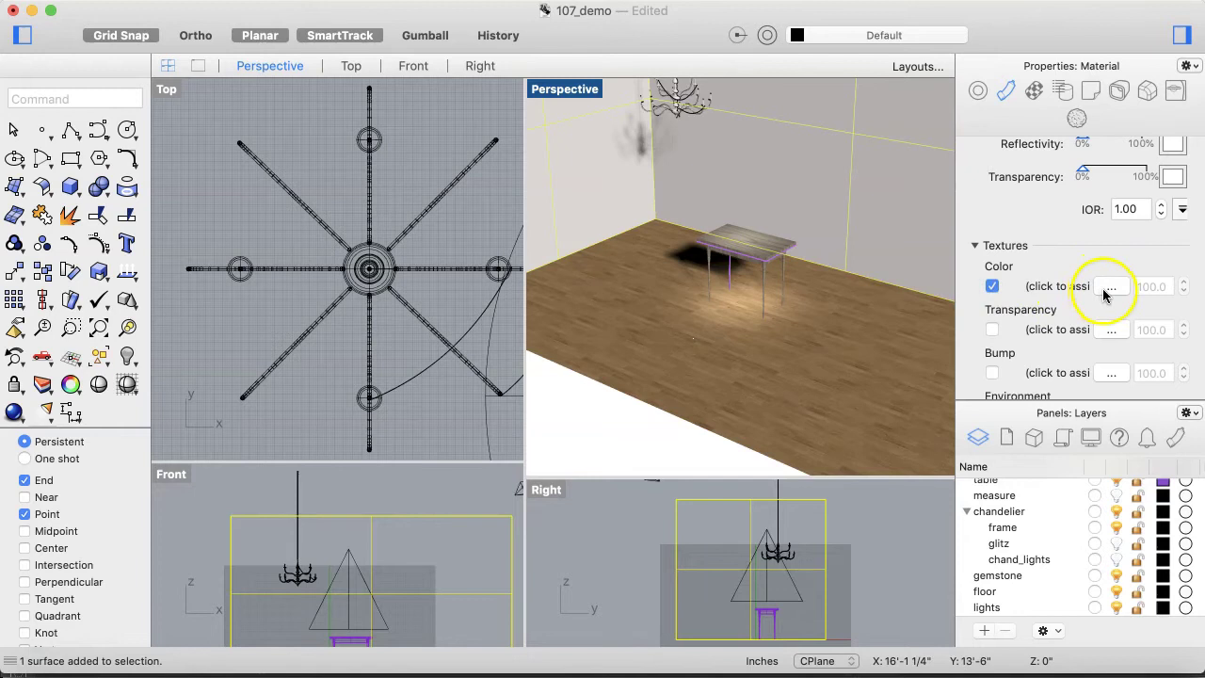
pyautogui.click(1108, 293)
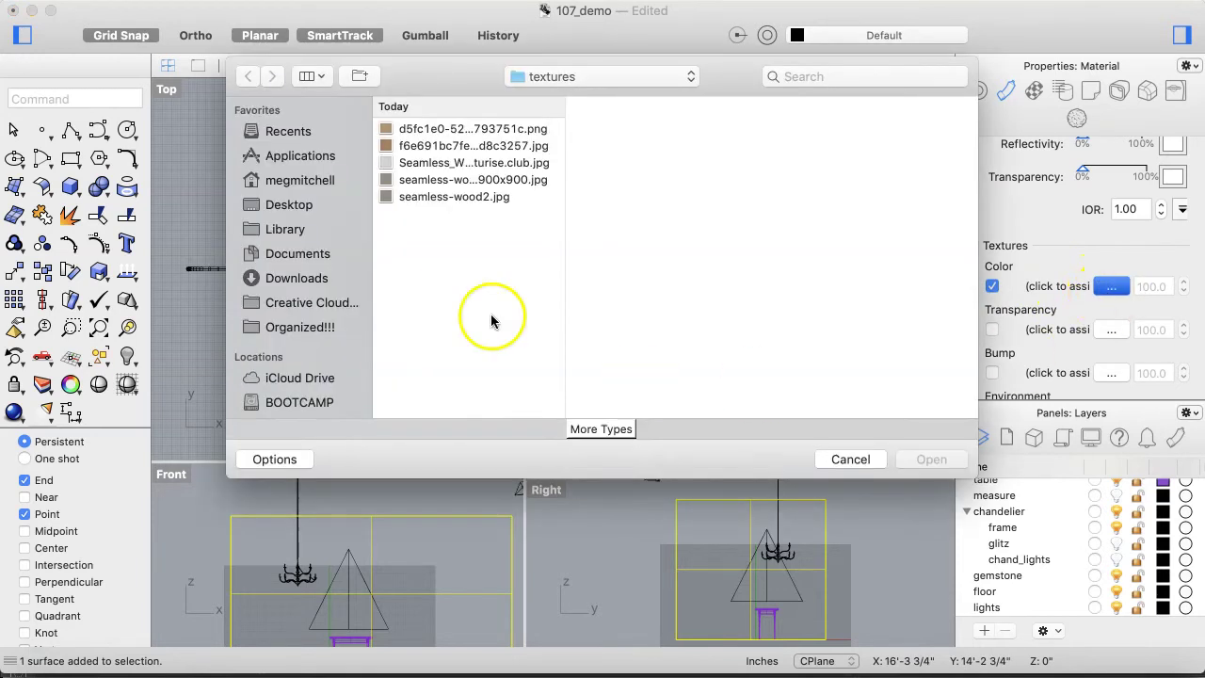
pyautogui.click(438, 161)
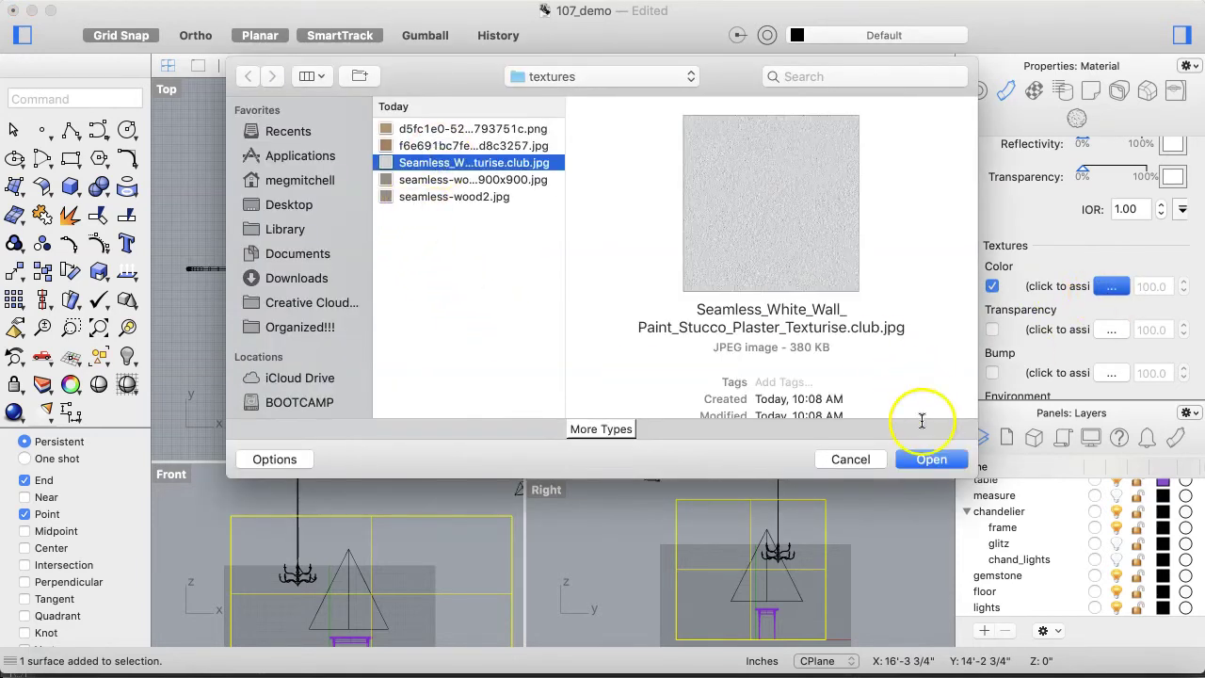
pyautogui.click(925, 465)
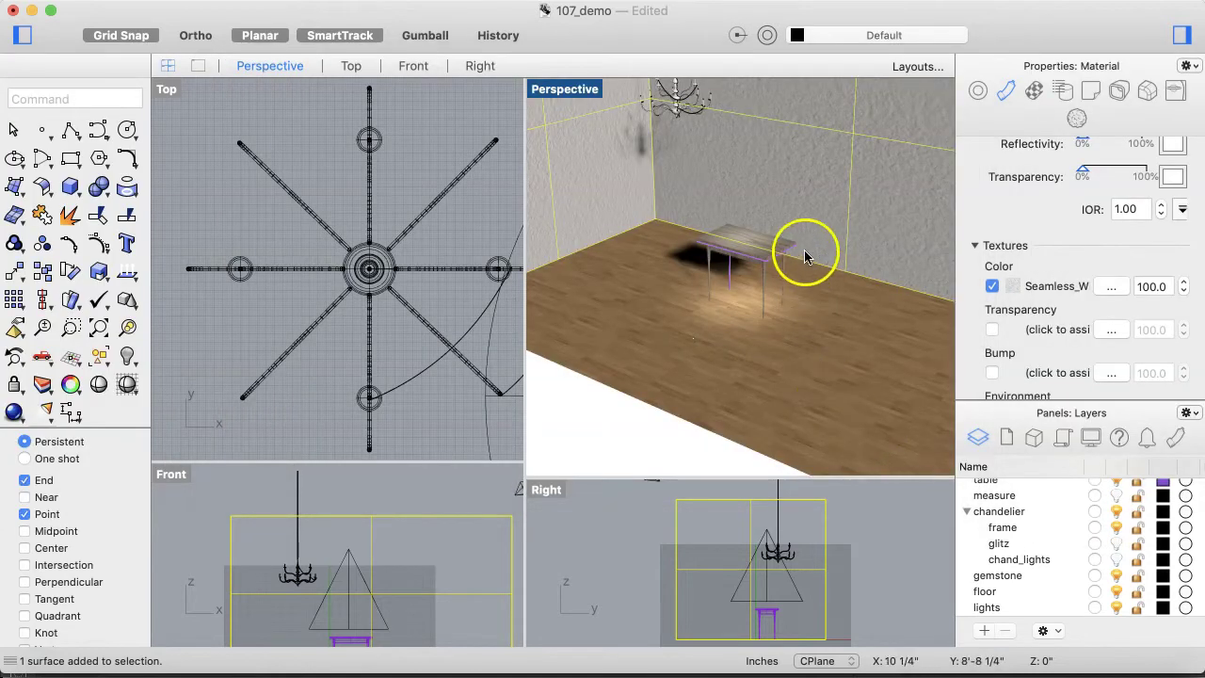
# - Reselect both wall surfaces and open the color texture of their material for editing
pyautogui.scroll(-10, 696, 215)
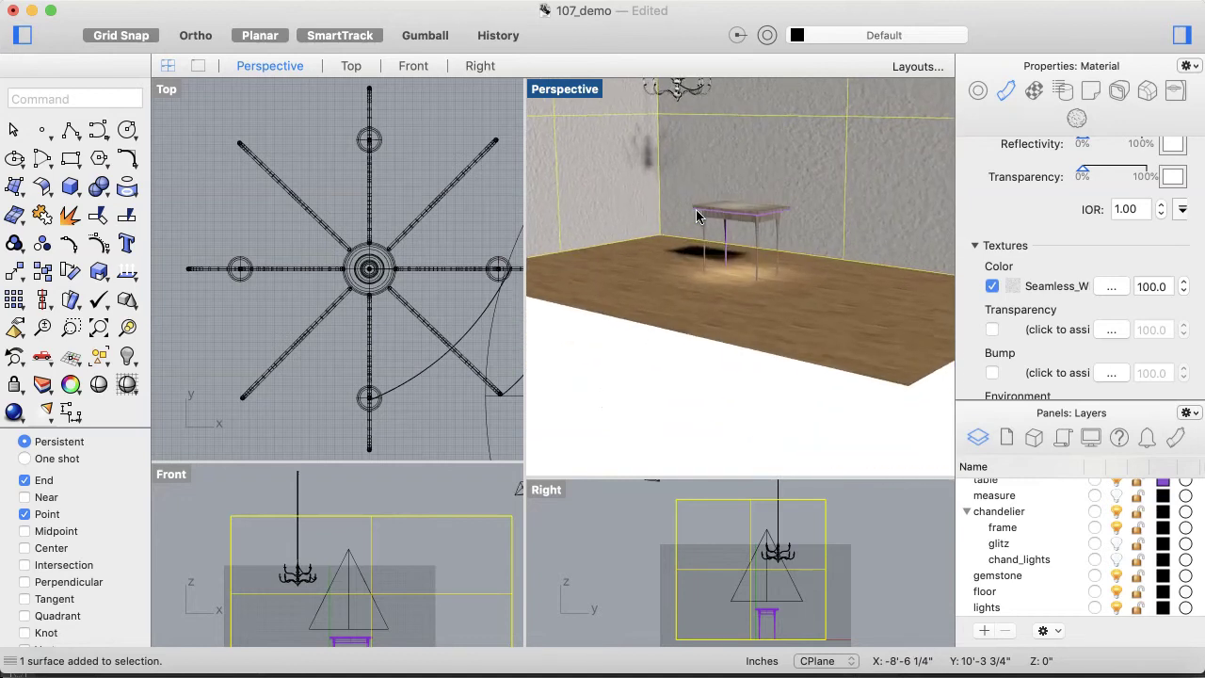
pyautogui.scroll(5, 696, 216)
pyautogui.scroll(5, 697, 216)
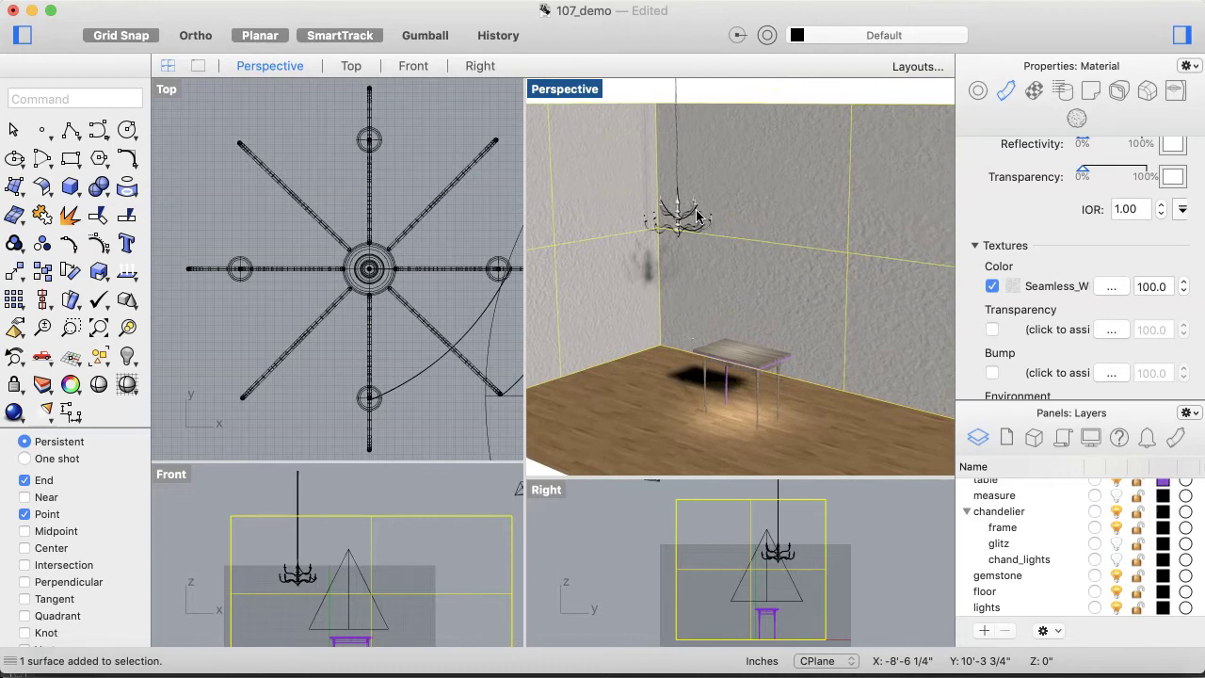
pyautogui.click(784, 89)
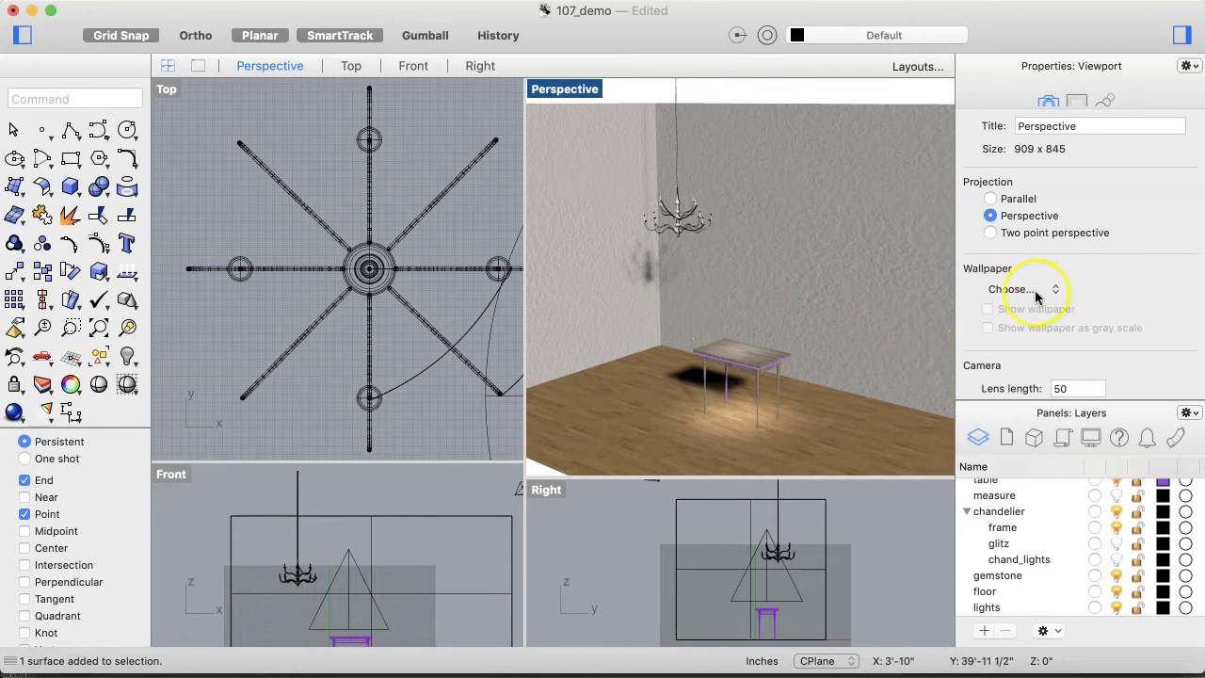
pyautogui.click(883, 316)
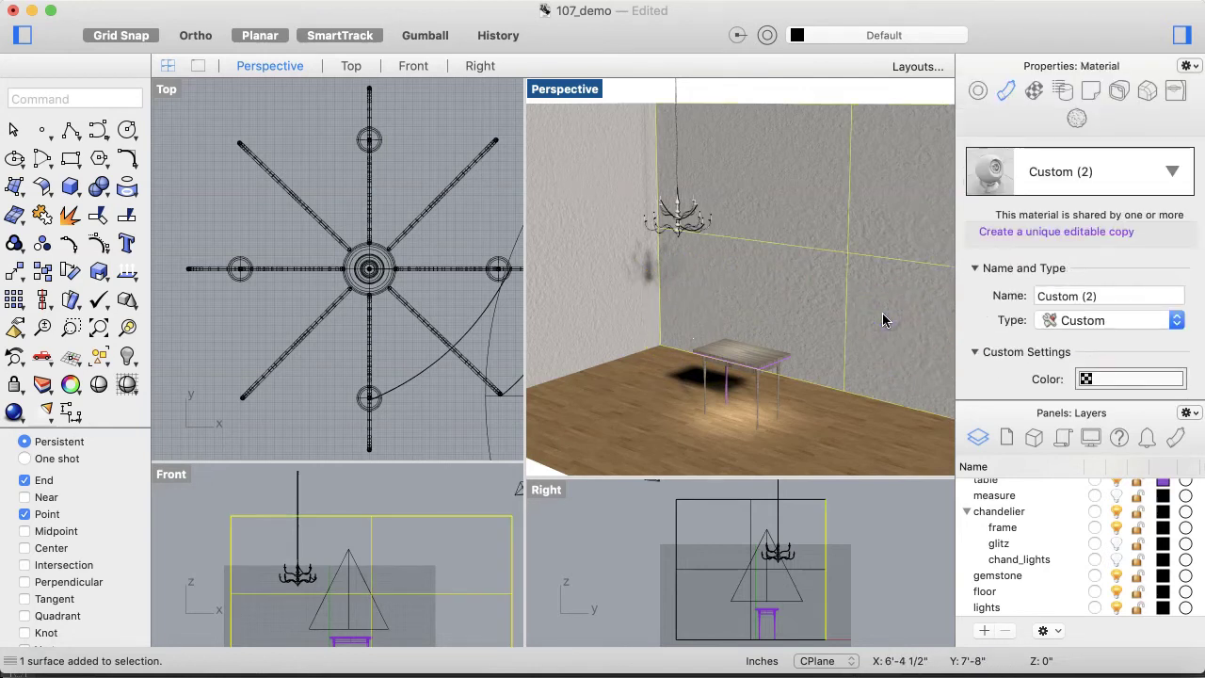
pyautogui.click(609, 272)
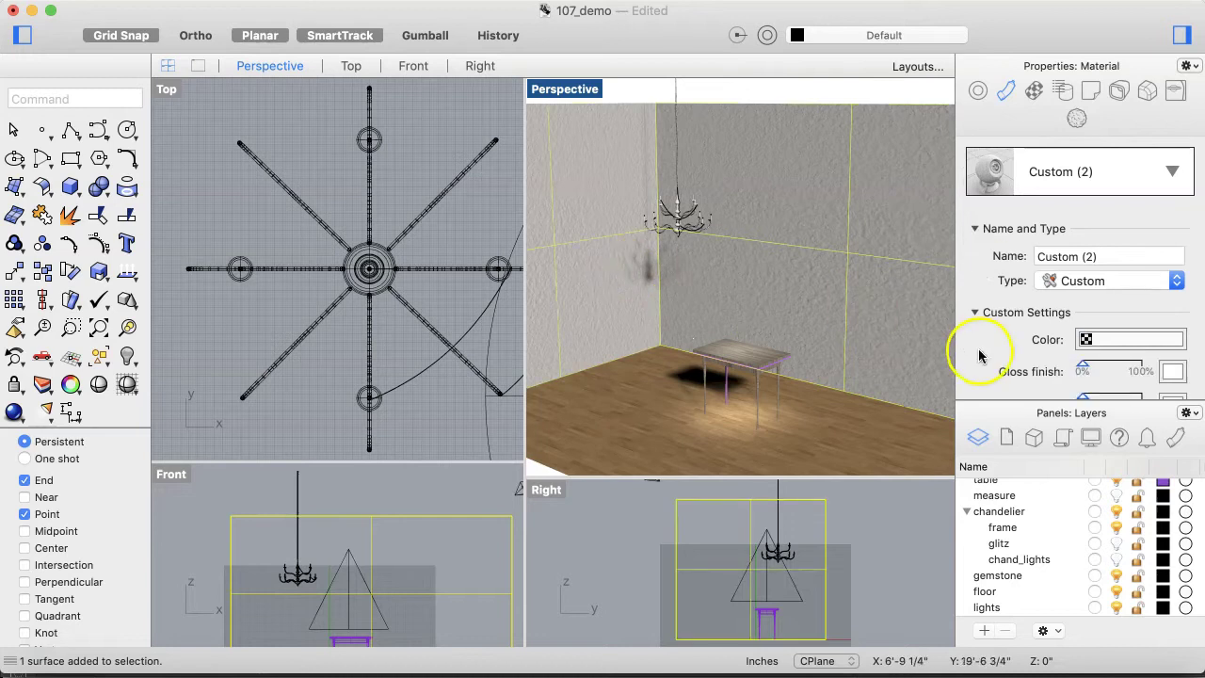
pyautogui.scroll(-5, 1000, 351)
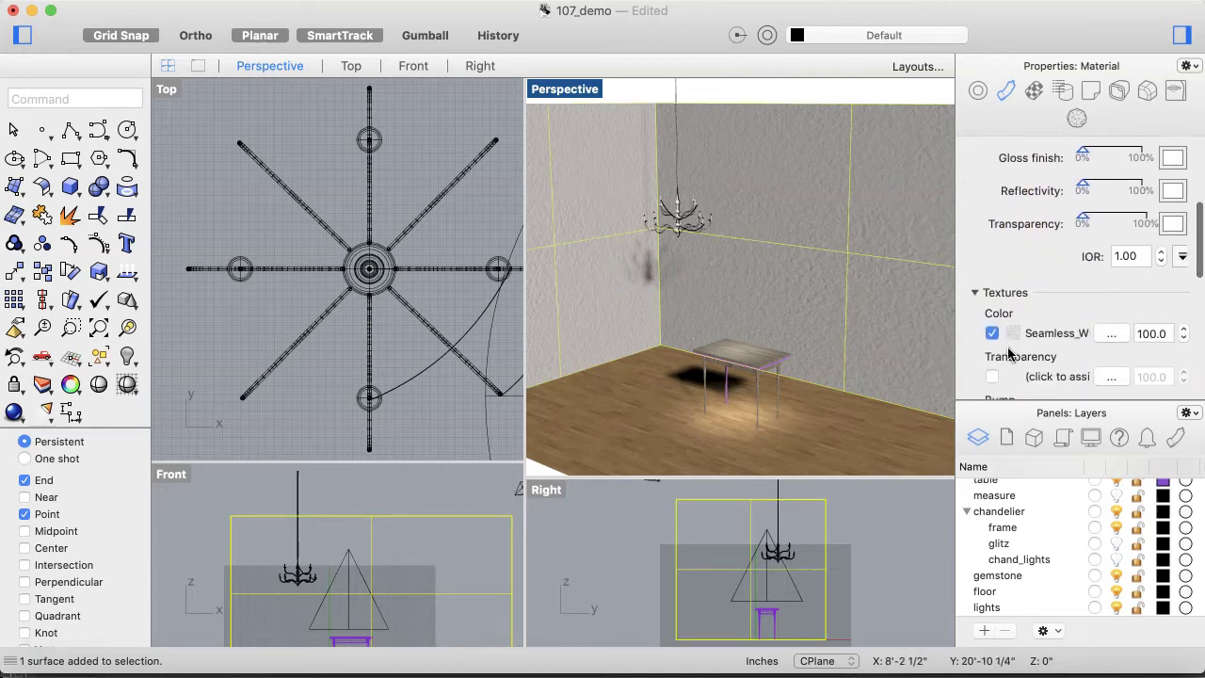
pyautogui.scroll(-1, 1009, 352)
pyautogui.click(1054, 316)
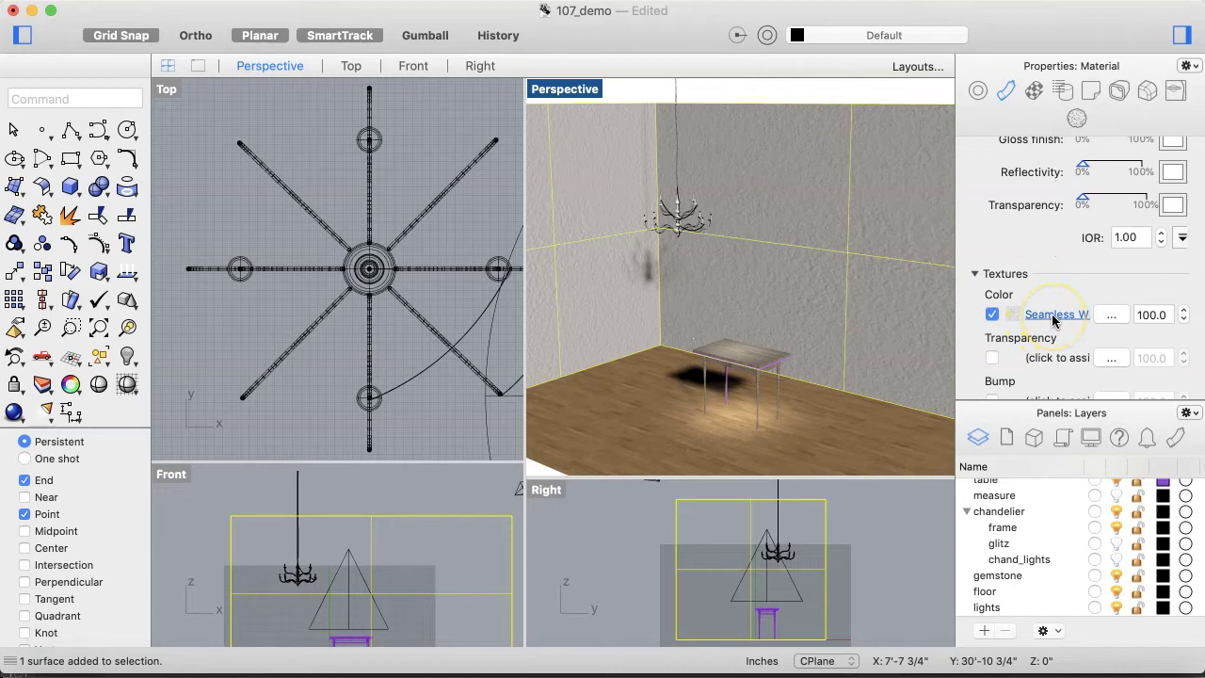
pyautogui.click(1061, 316)
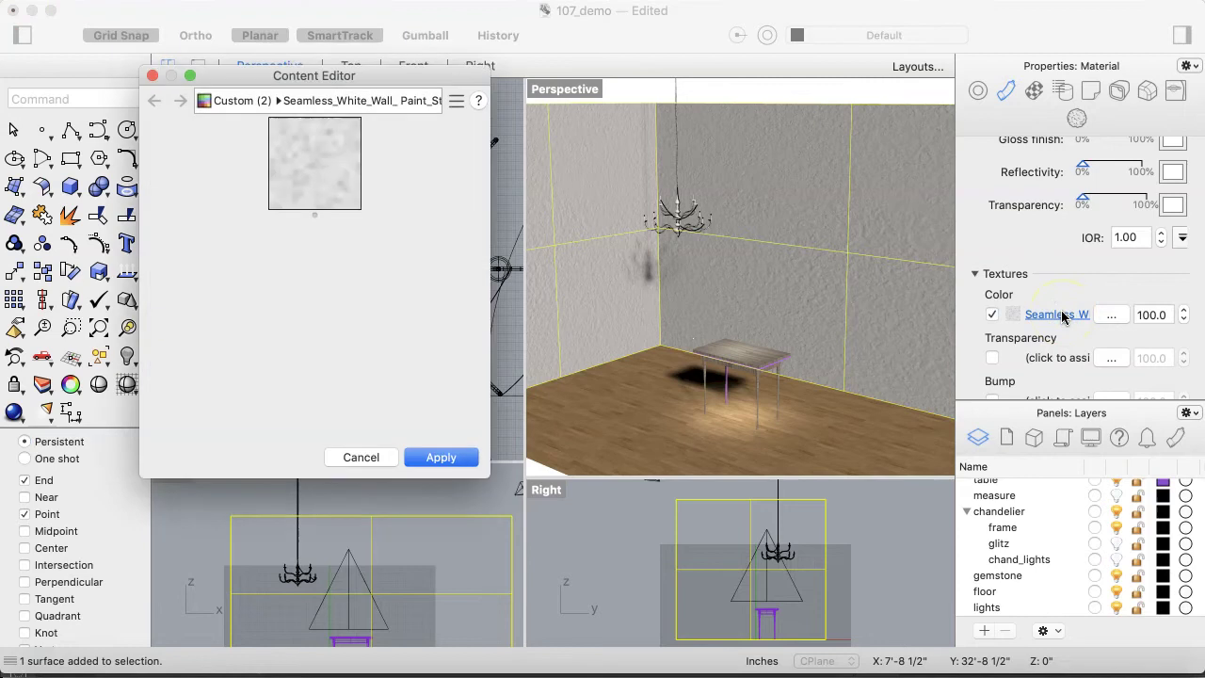
pyautogui.click(1059, 315)
# - Set the wall texture's U and V mapping repeat to 12 and apply the change
pyautogui.click(409, 402)
pyautogui.scroll(-10, 337, 377)
pyautogui.click(350, 333)
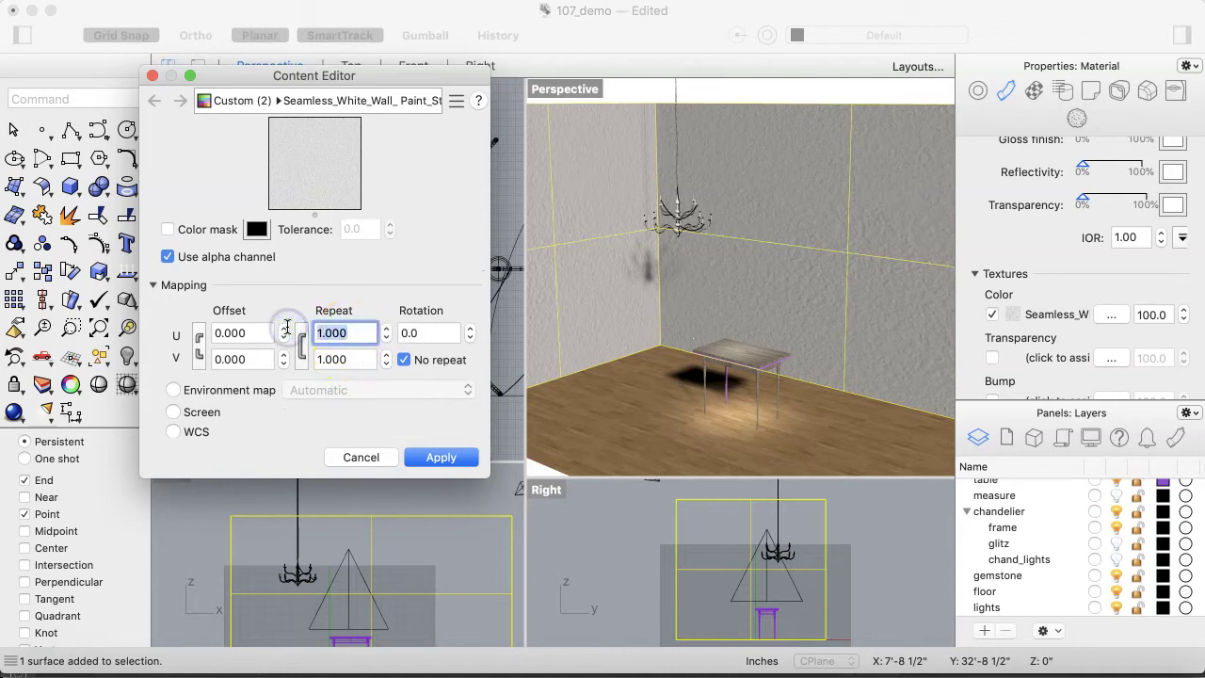
pyautogui.click(363, 365)
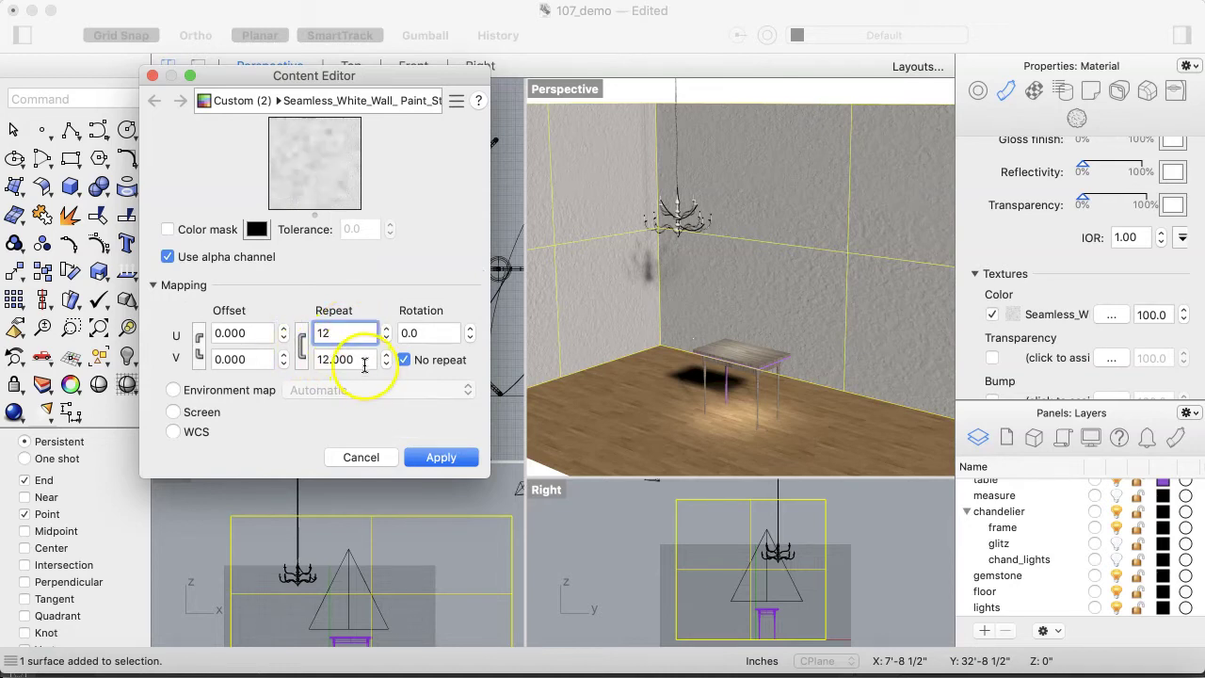
pyautogui.write('12')
pyautogui.click(301, 346)
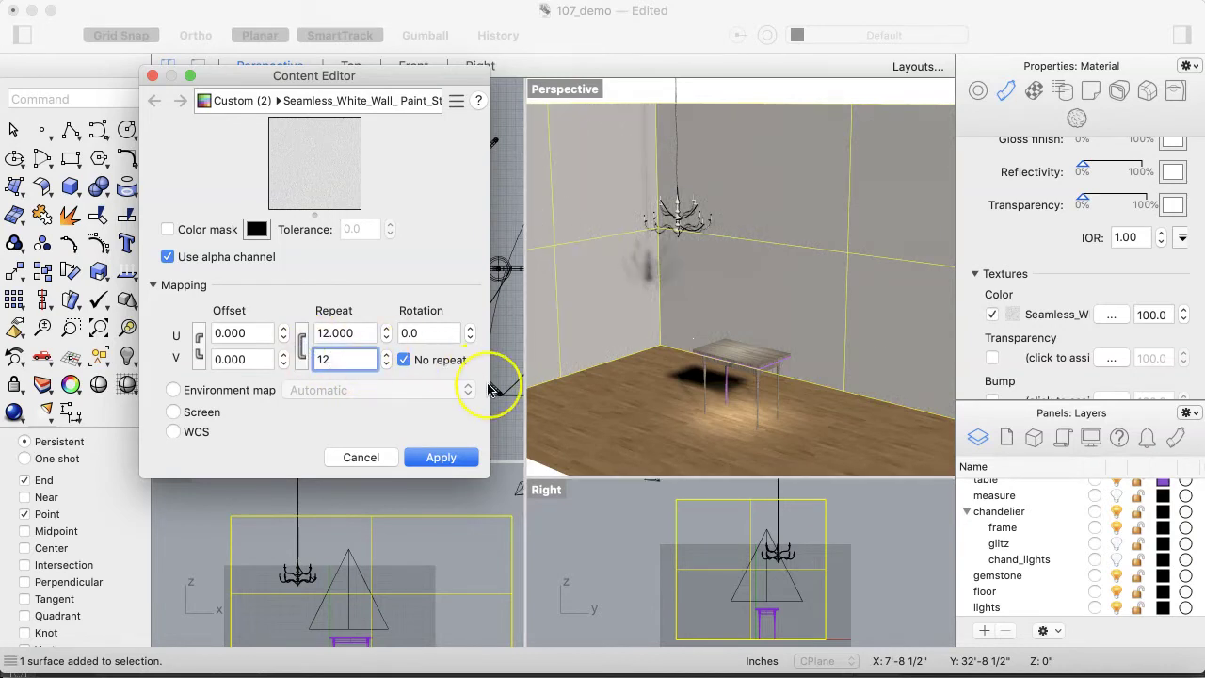
pyautogui.click(360, 333)
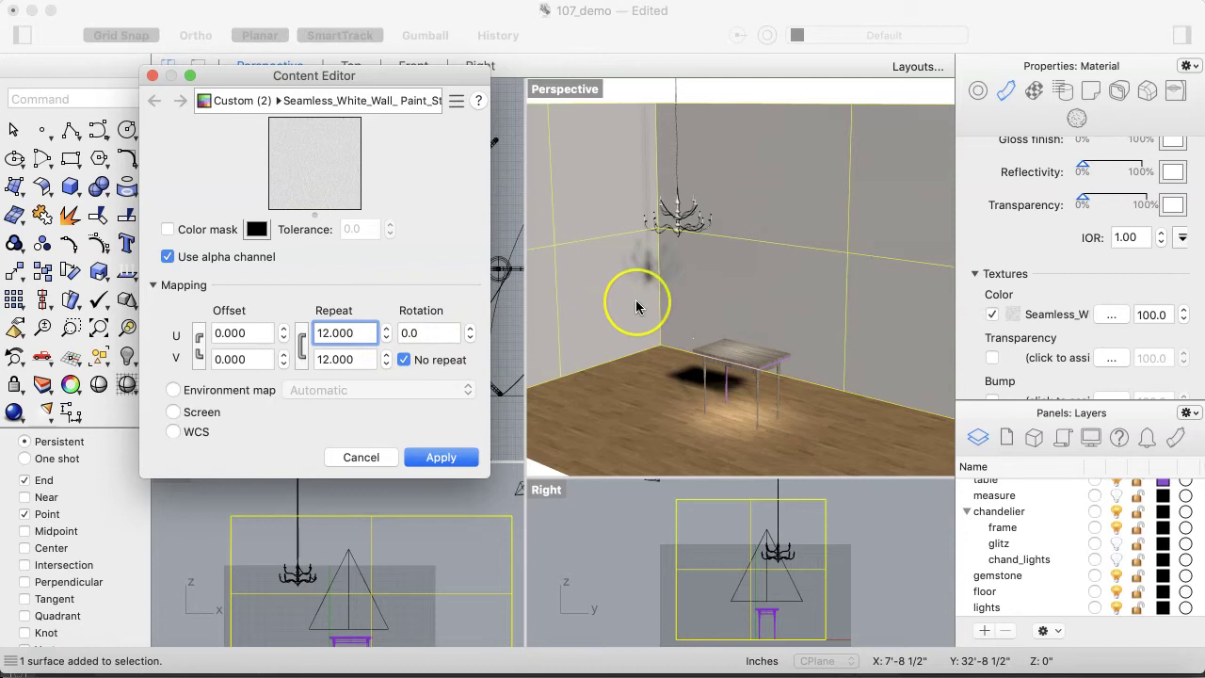
pyautogui.click(426, 457)
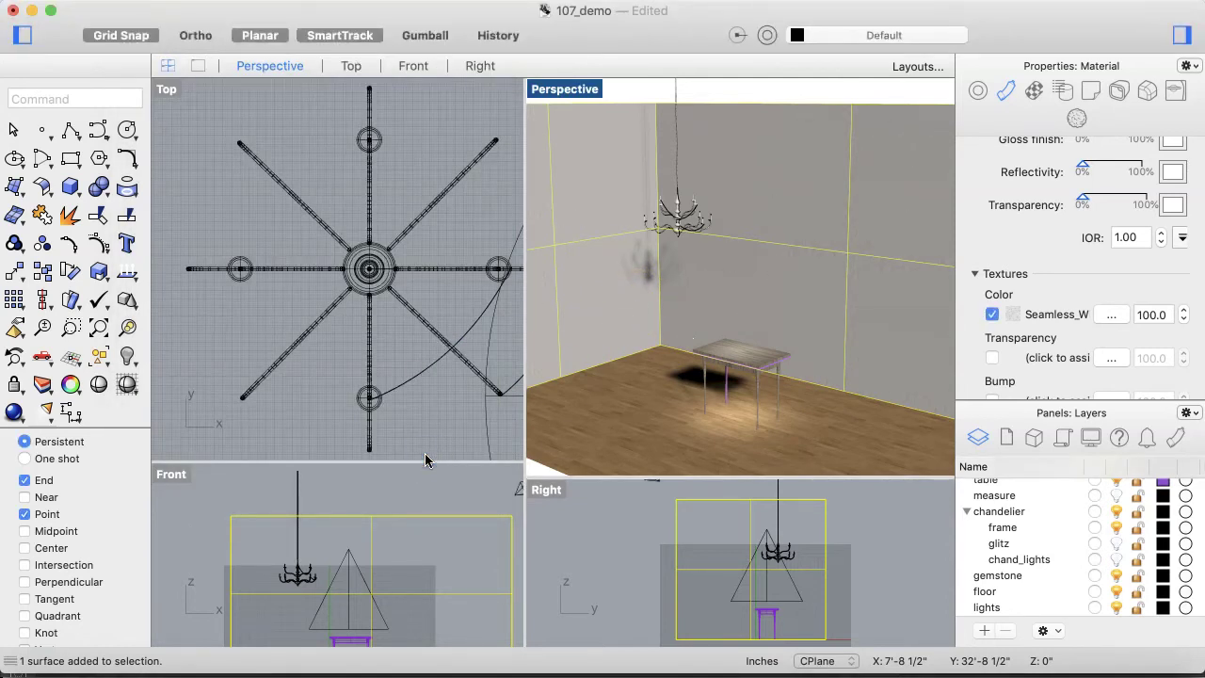
# - Examine the plaster texture on the walls up close at the room corner and from farther away
pyautogui.scroll(3, 660, 290)
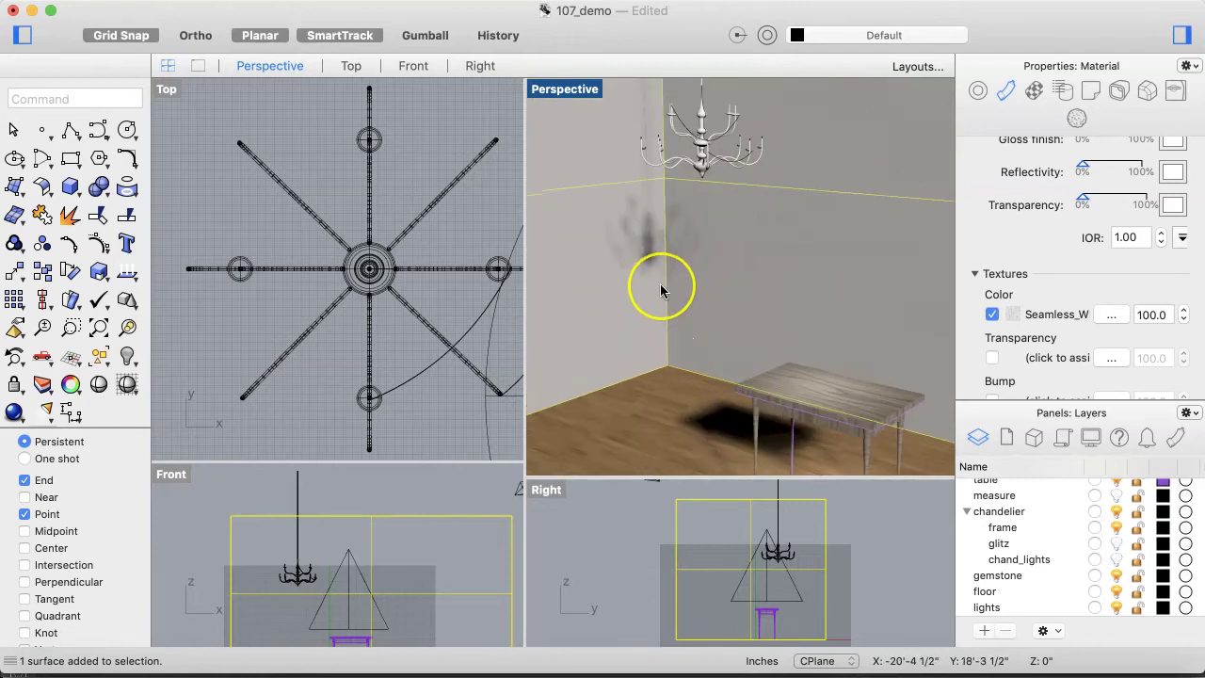
pyautogui.scroll(3, 660, 290)
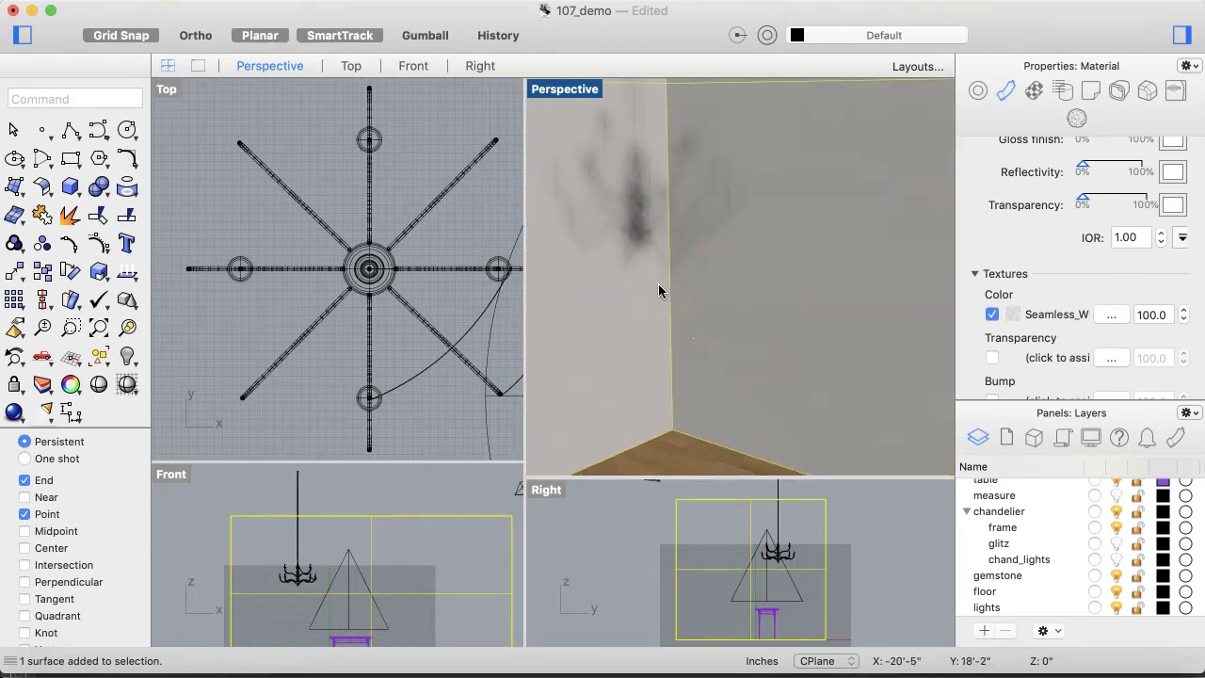
pyautogui.scroll(3, 659, 290)
pyautogui.scroll(2, 659, 287)
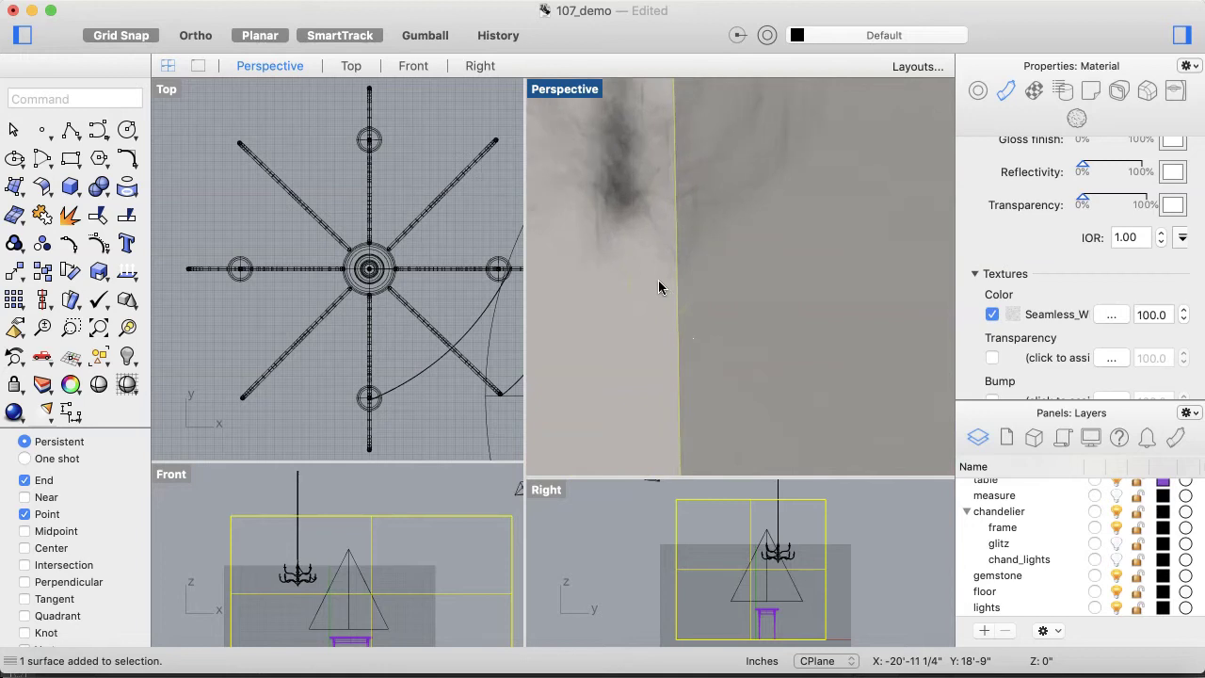
pyautogui.scroll(1, 659, 287)
pyautogui.scroll(-8, 655, 290)
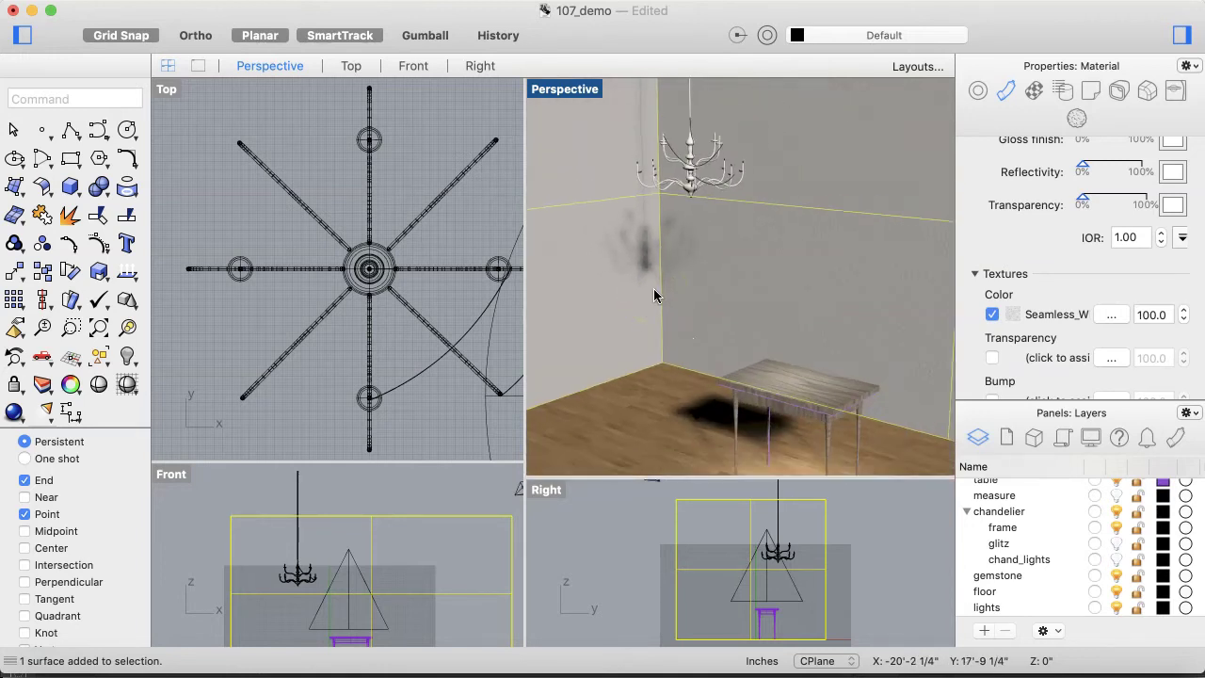
pyautogui.scroll(-5, 653, 288)
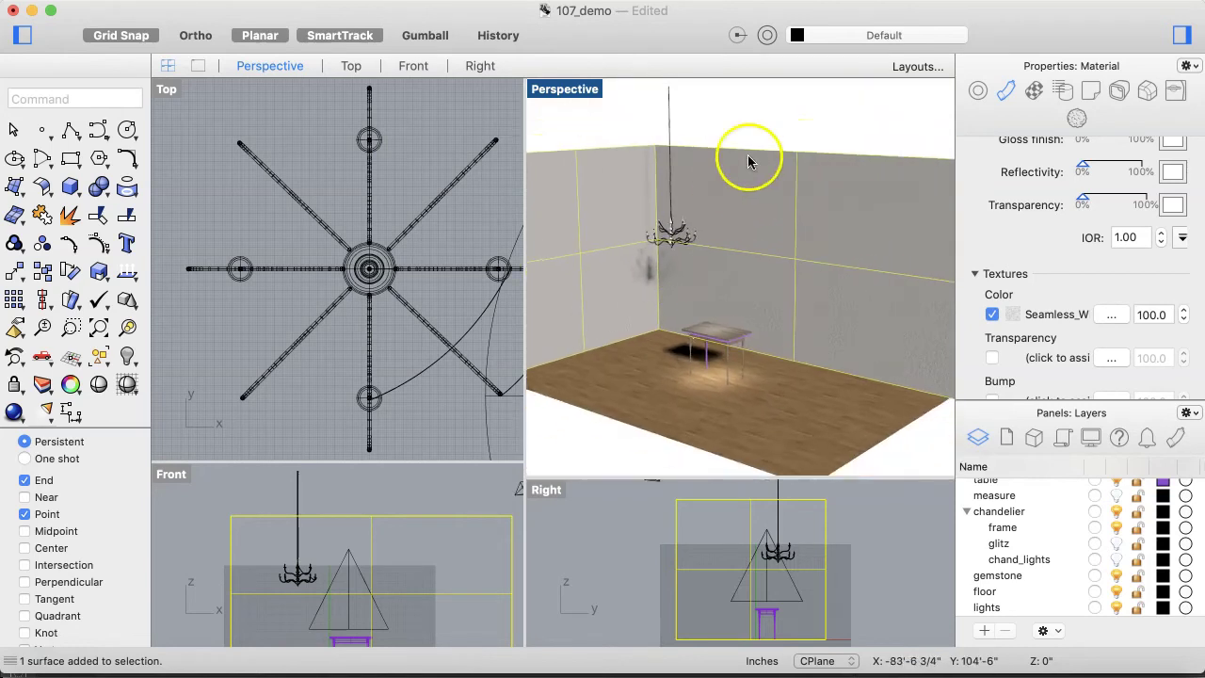
# - Deselect the walls and save the model
pyautogui.click(788, 117)
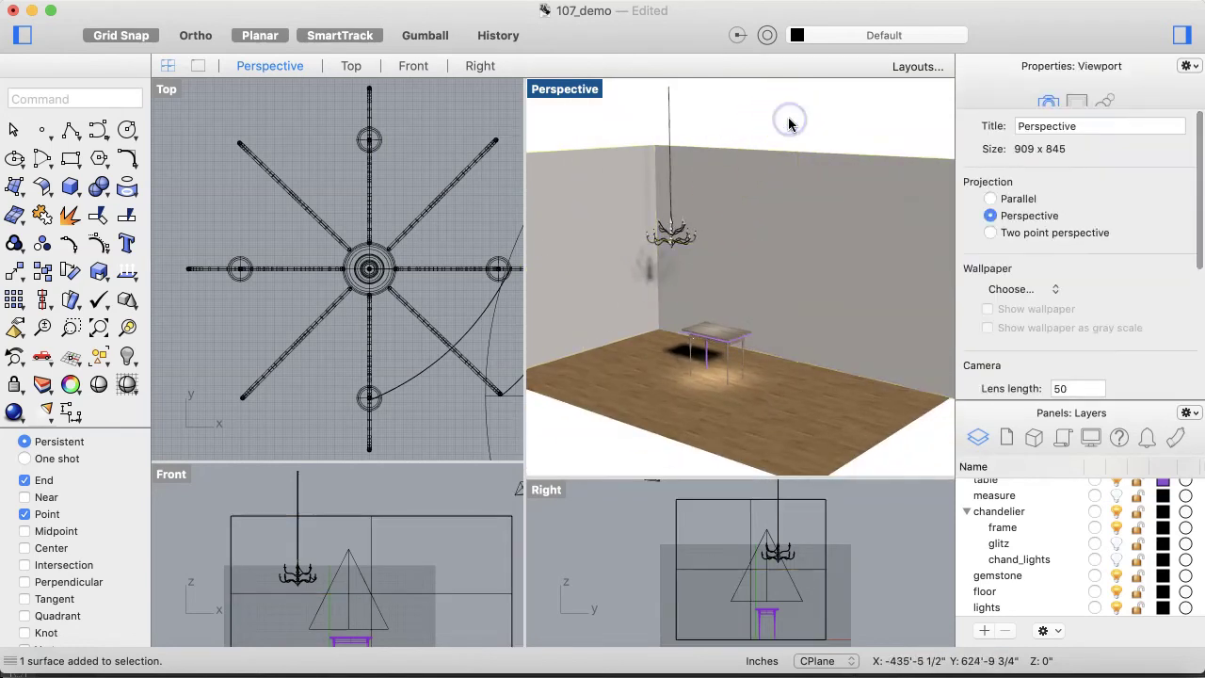
pyautogui.hscroll(-3, 741, 325)
pyautogui.hscroll(-5, 741, 325)
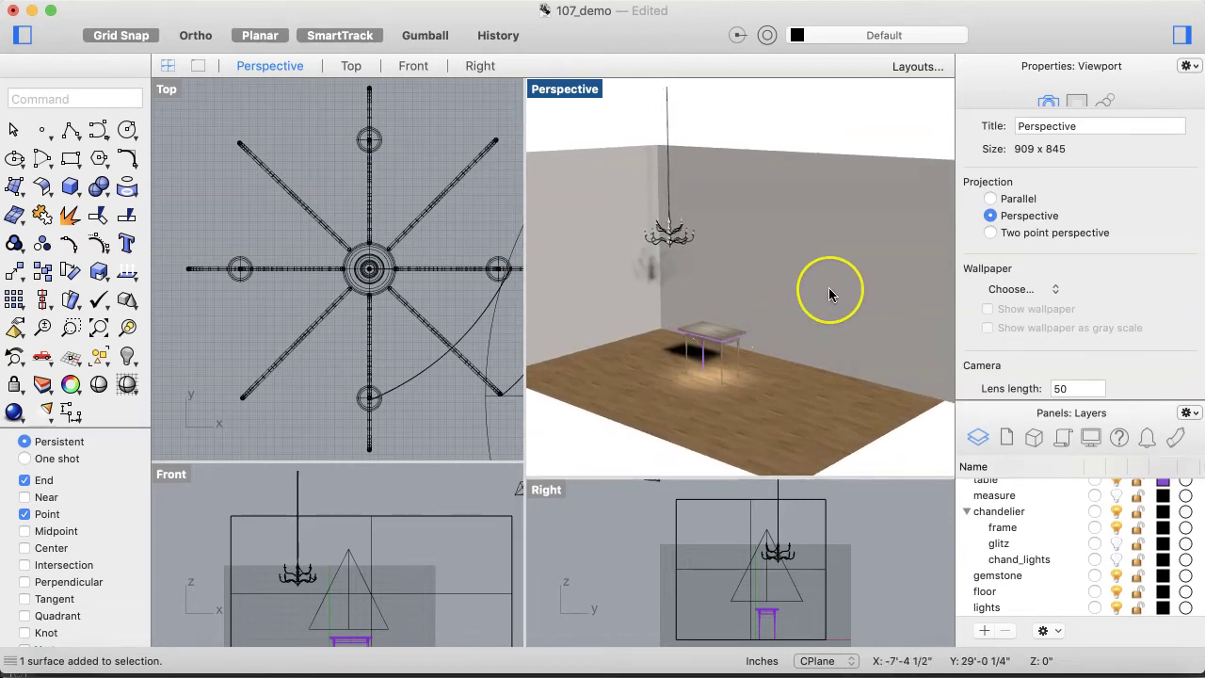
pyautogui.click(760, 297)
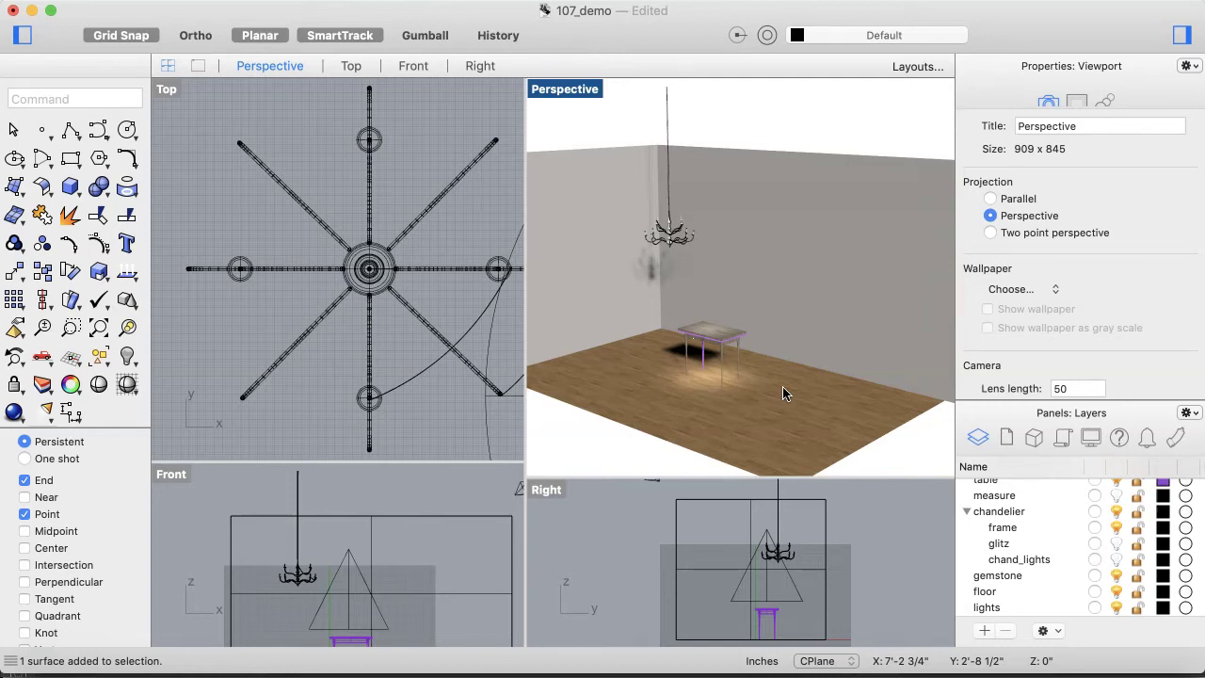
pyautogui.press('super+s')
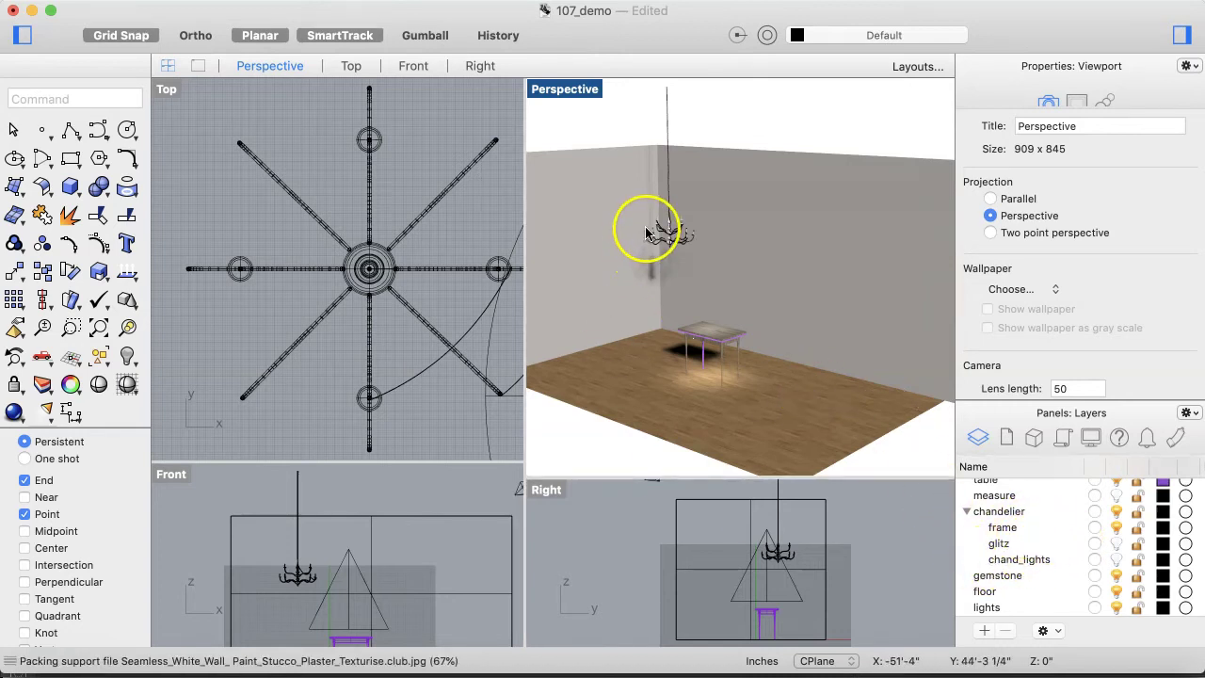
# - Turn on the visibility of the floor_lamp layer
pyautogui.scroll(3, 659, 203)
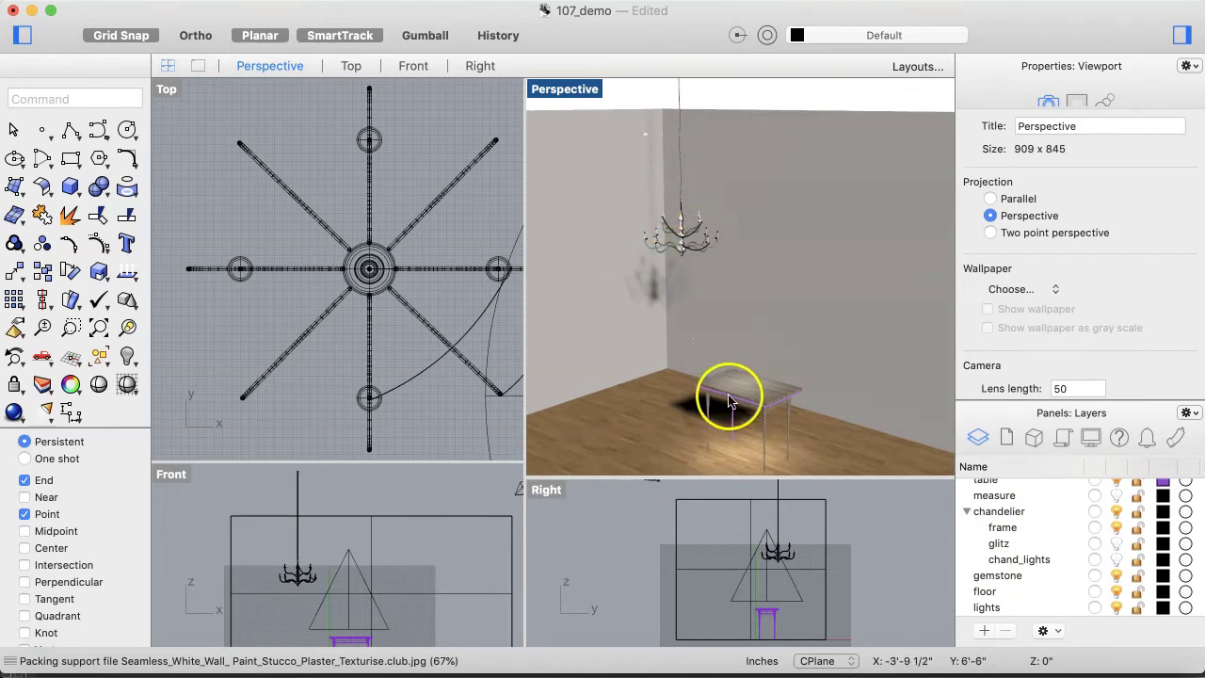
pyautogui.scroll(3, 1012, 584)
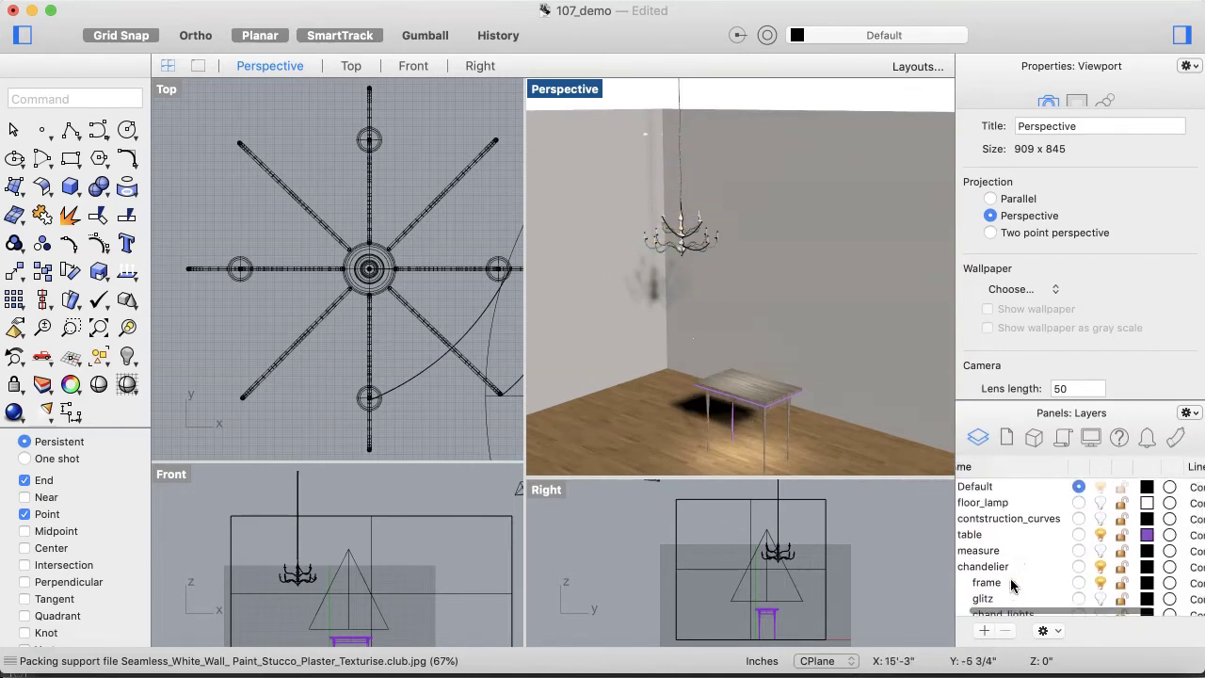
pyautogui.hscroll(1, 1073, 499)
pyautogui.click(1101, 485)
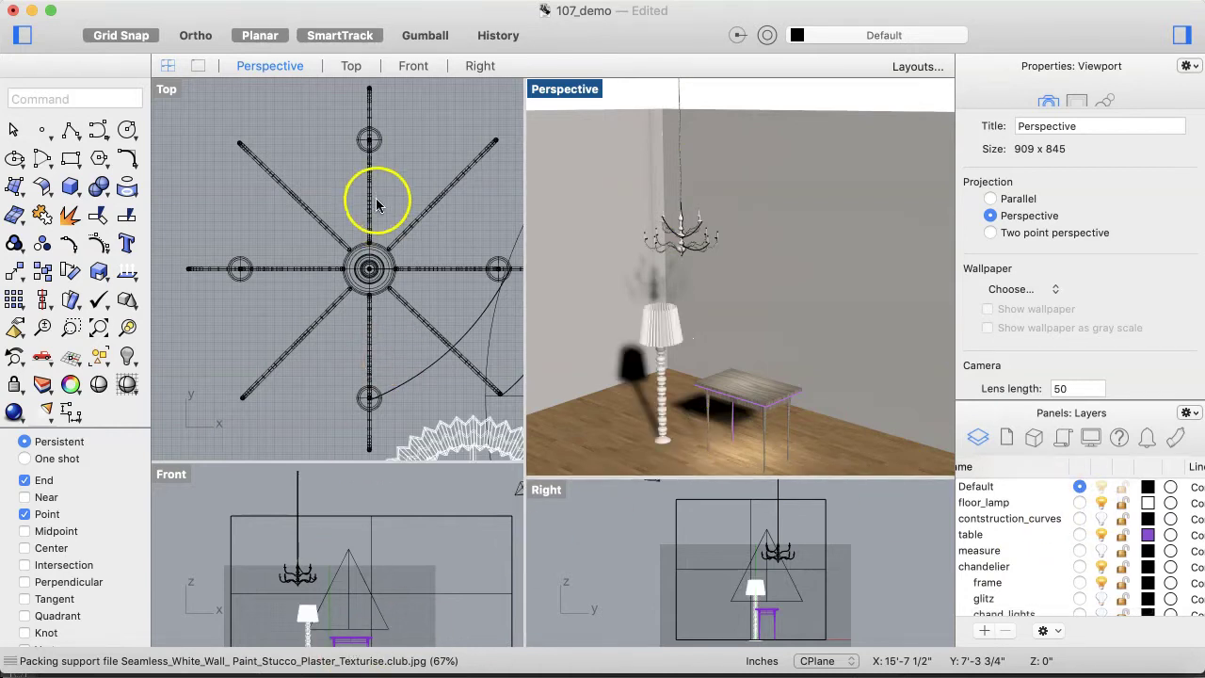
# - Select the floor lamp's base, inner frame parts and pleated shade, adding the overlapping extrusion to the selection
pyautogui.scroll(-5, 376, 198)
pyautogui.scroll(-2, 376, 205)
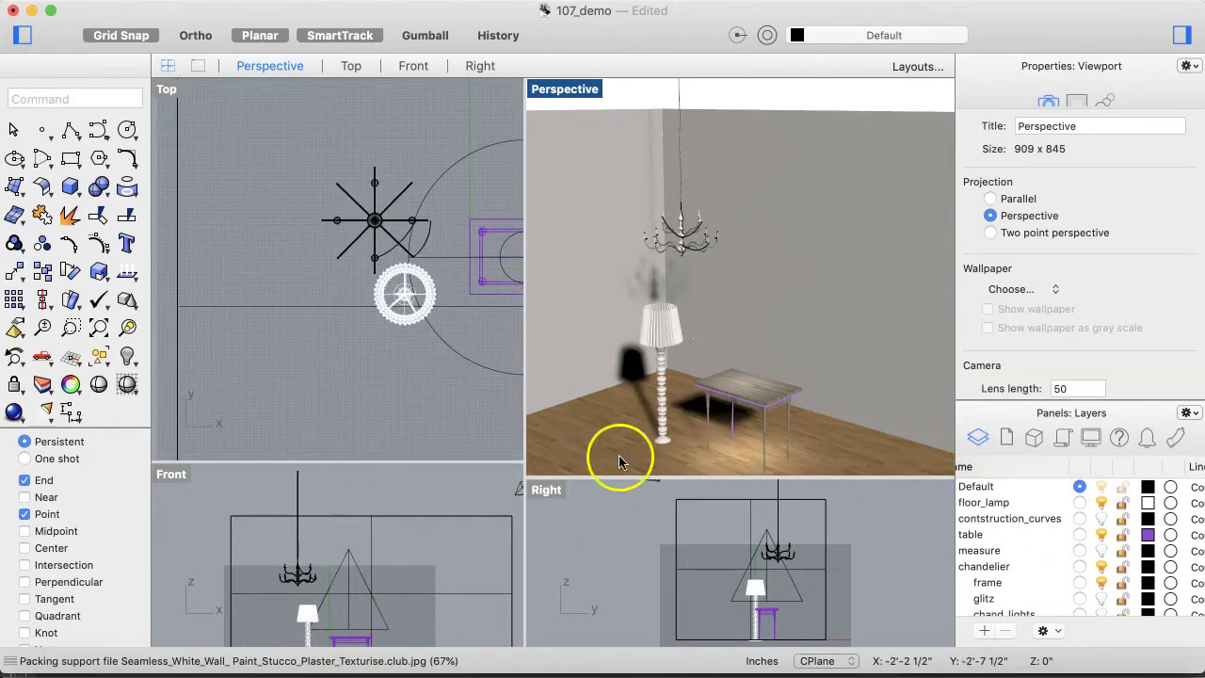
pyautogui.click(662, 392)
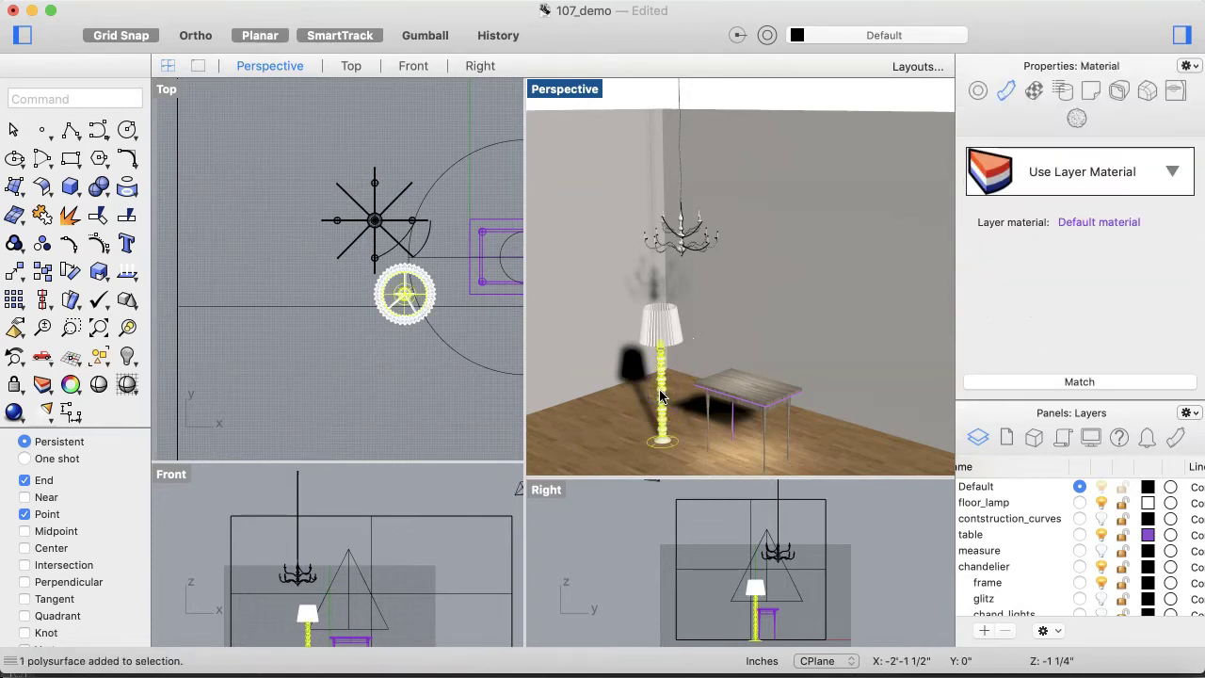
pyautogui.moveTo(463, 317); pyautogui.dragTo(360, 286)
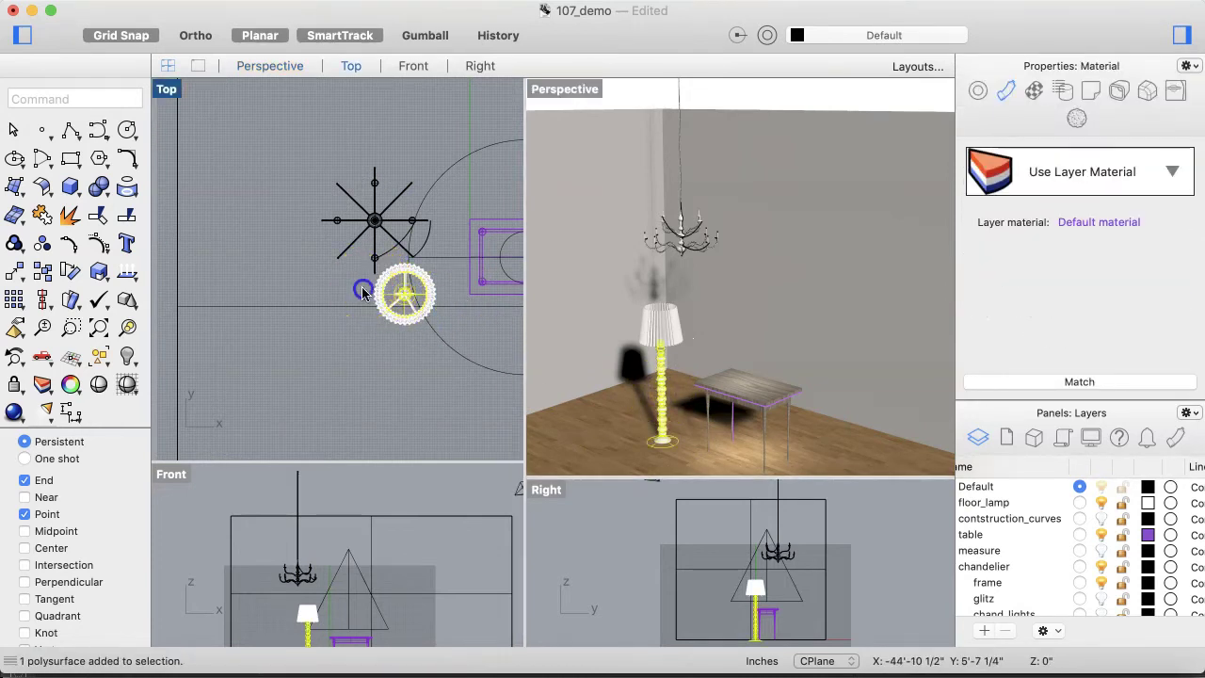
pyautogui.click(412, 306)
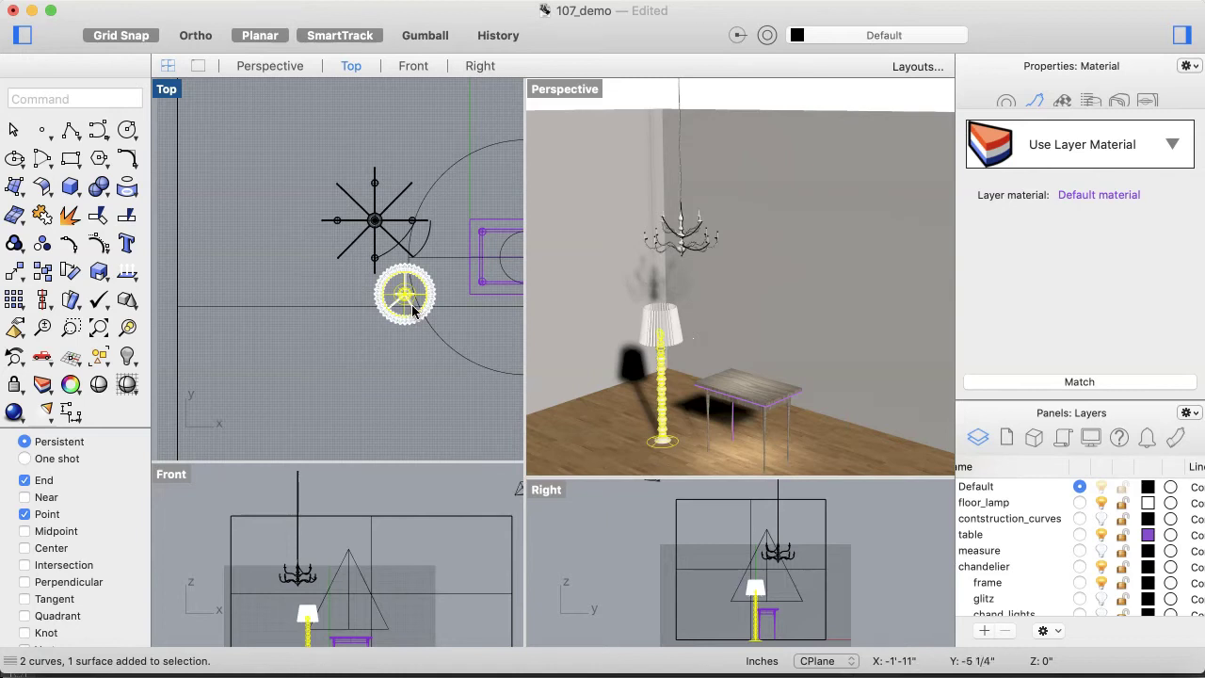
pyautogui.click(399, 322)
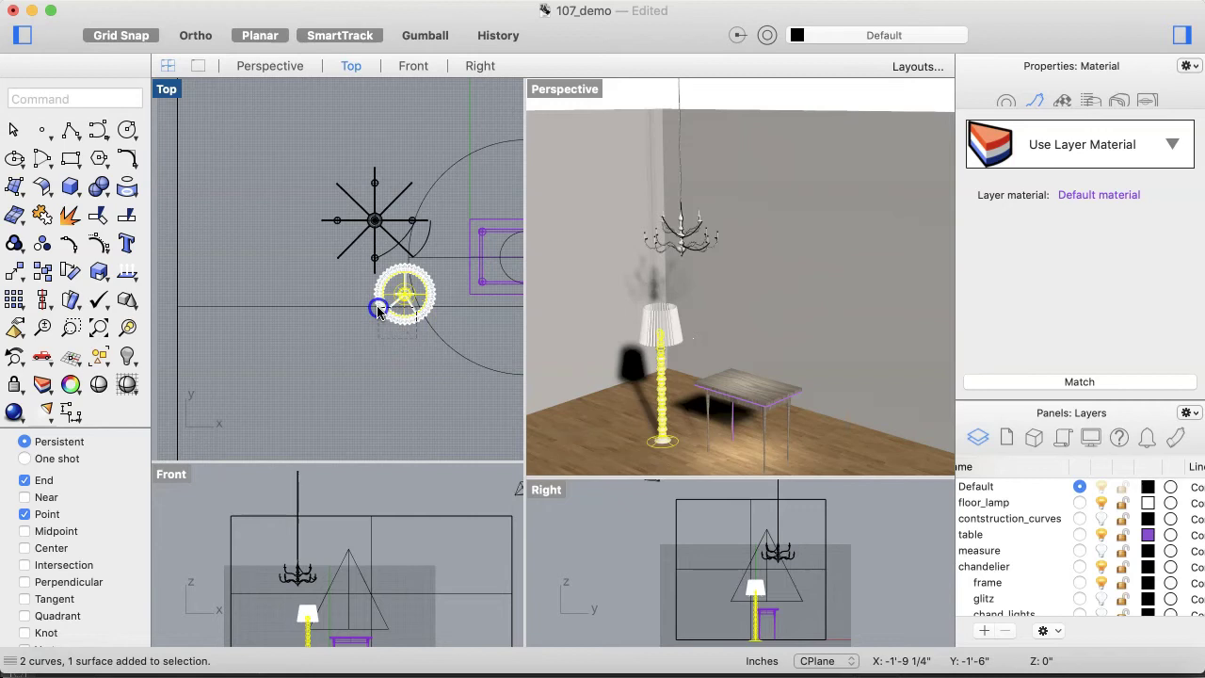
pyautogui.click(378, 311)
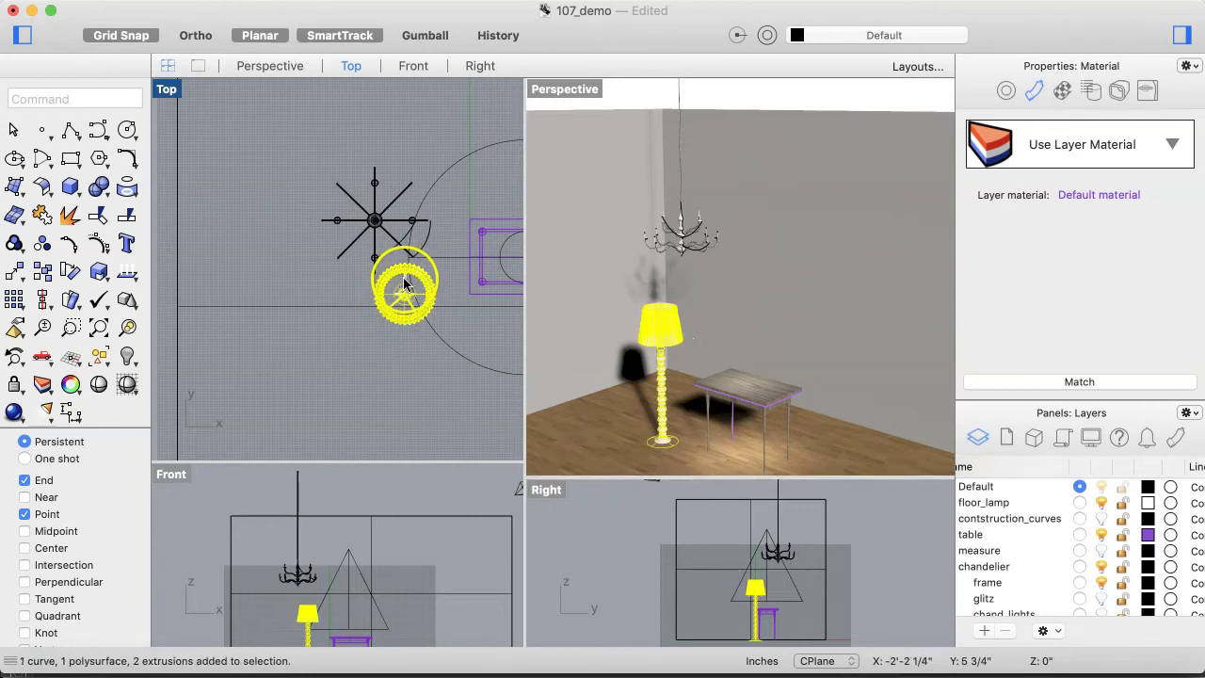
pyautogui.click(405, 282)
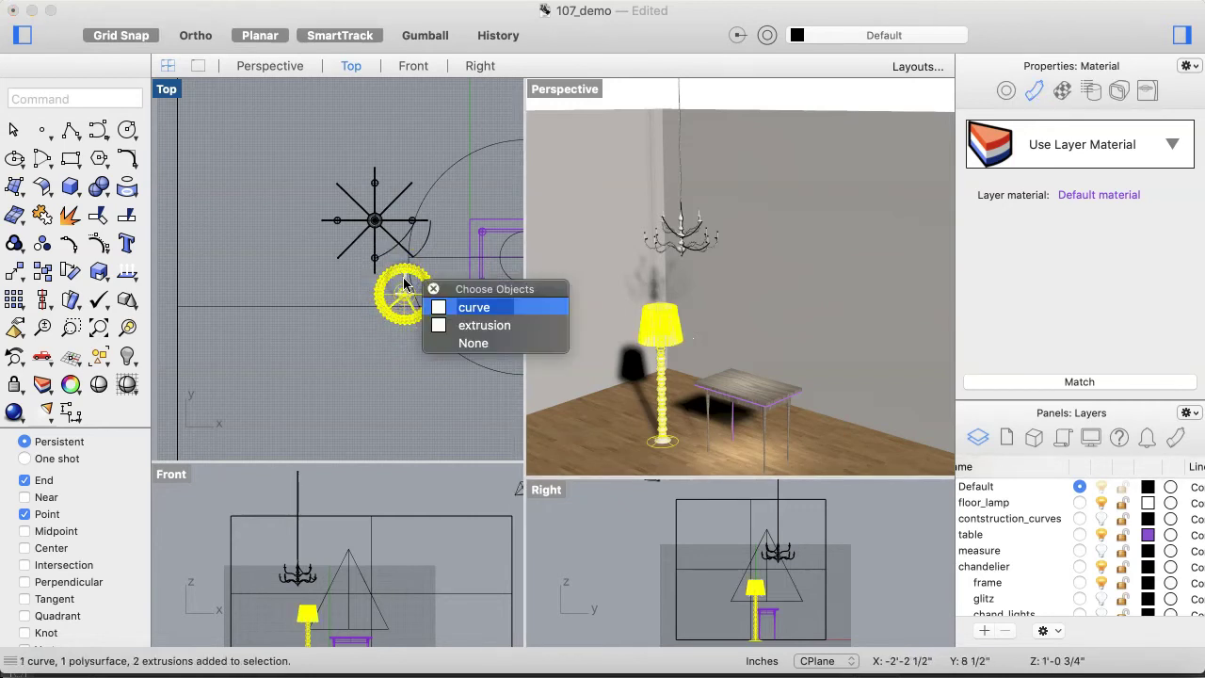
pyautogui.click(457, 325)
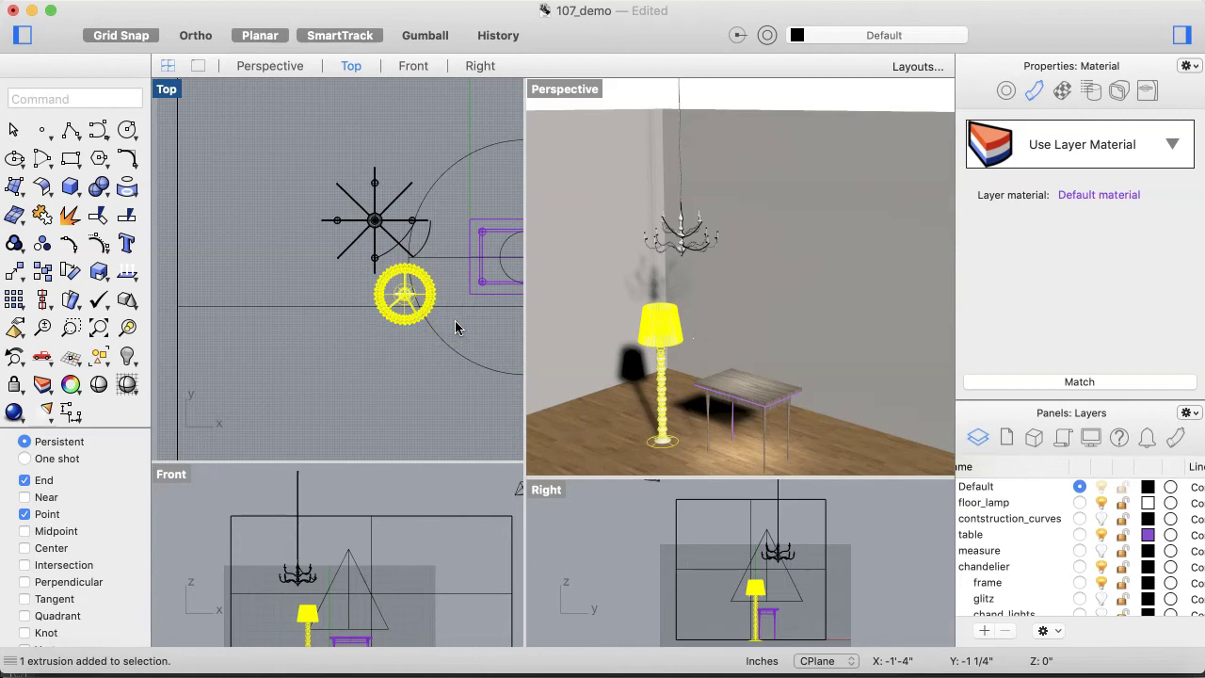
pyautogui.moveTo(407, 300); pyautogui.dragTo(394, 375)
# - Try to move the selected floor lamp parts across the room to the opposite side of the table
pyautogui.scroll(-2, 393, 377)
pyautogui.press('Escape')
pyautogui.hscroll(3, 393, 372)
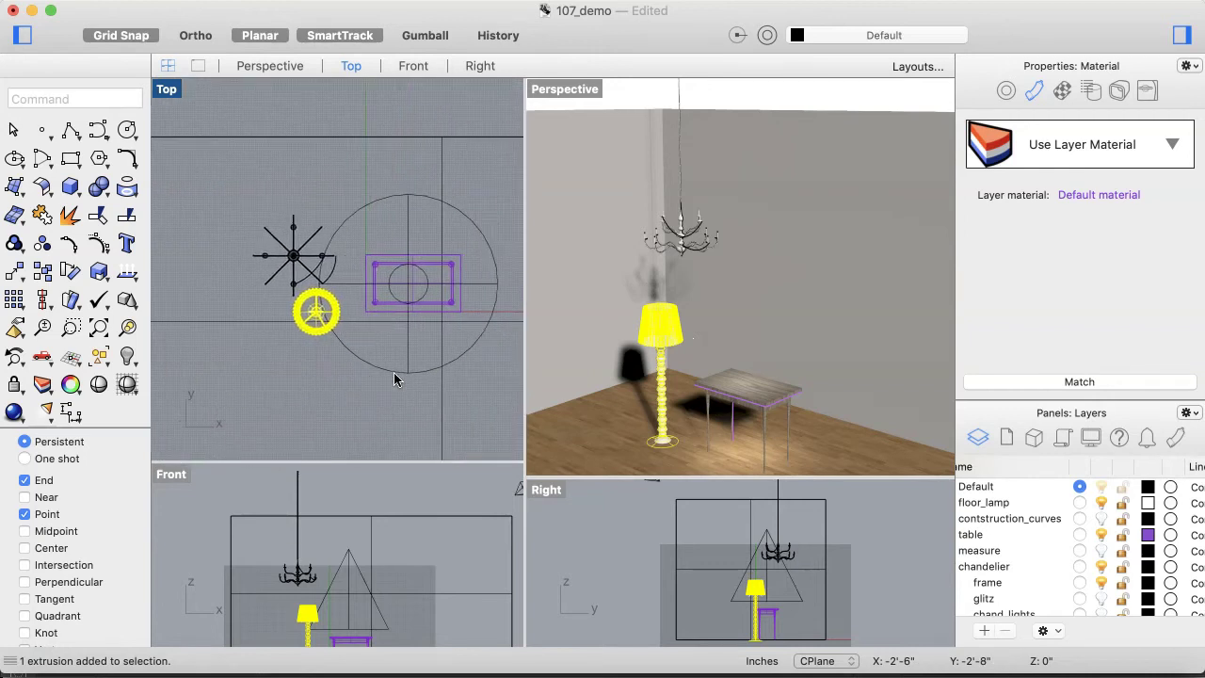
pyautogui.scroll(-1, 394, 372)
pyautogui.scroll(-1, 394, 377)
pyautogui.hscroll(-1, 394, 378)
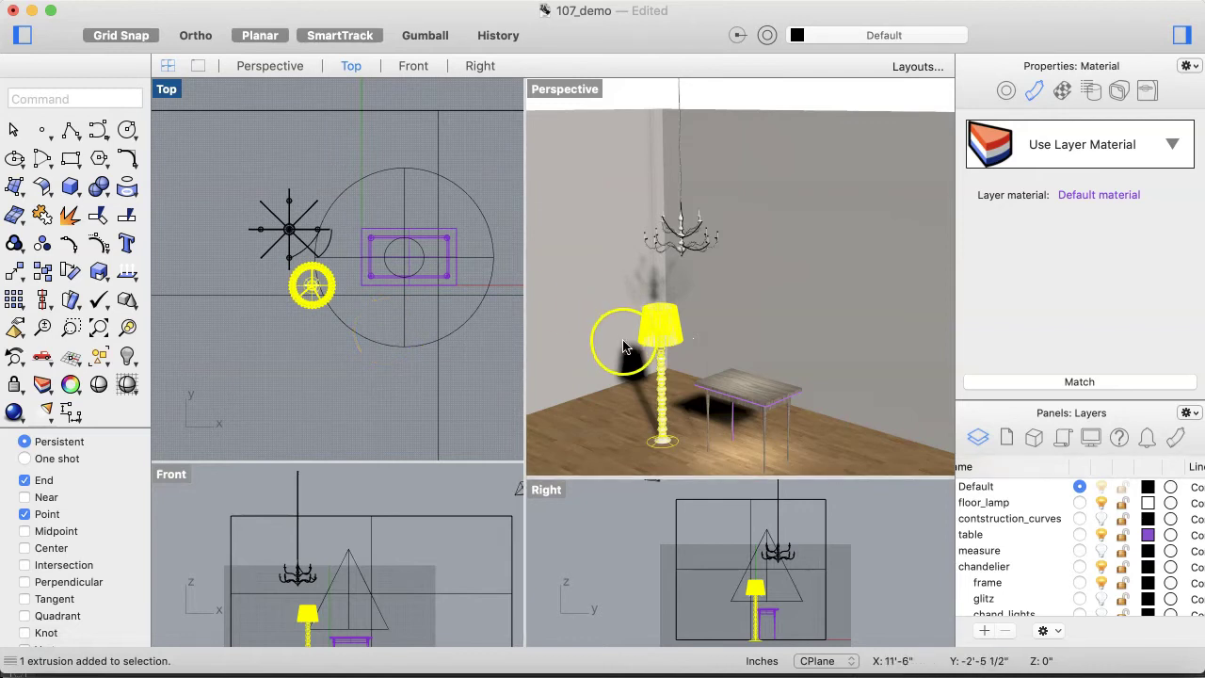
pyautogui.scroll(-3, 684, 370)
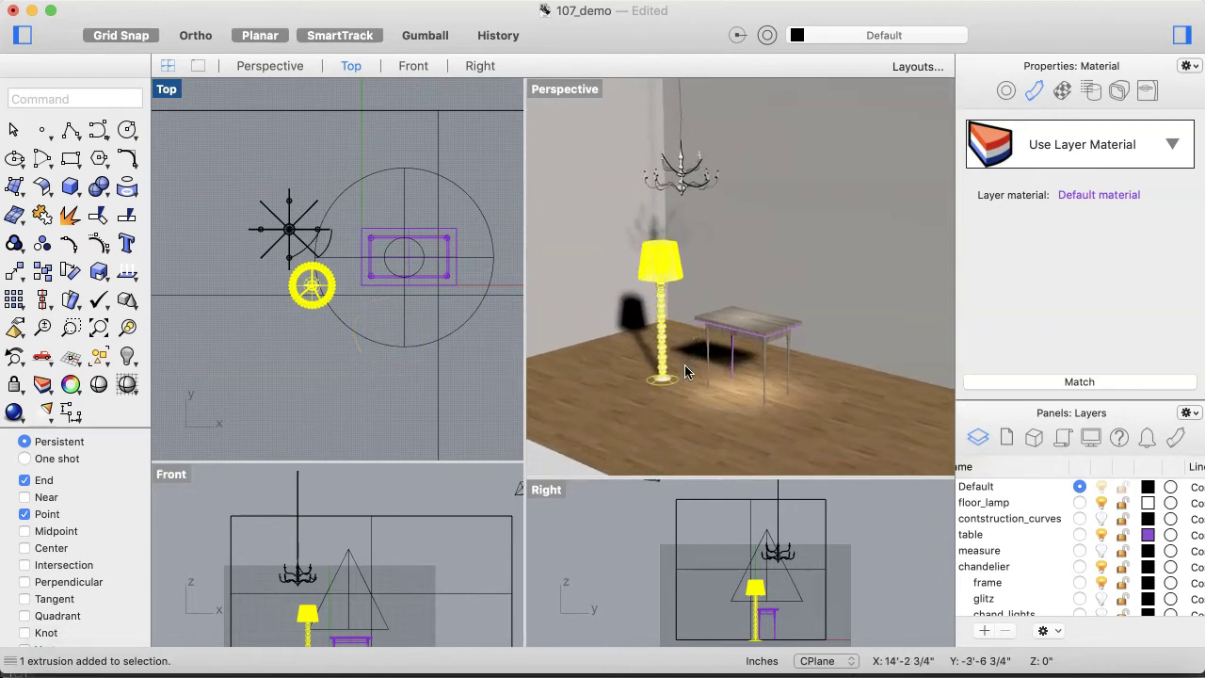
pyautogui.scroll(-3, 686, 372)
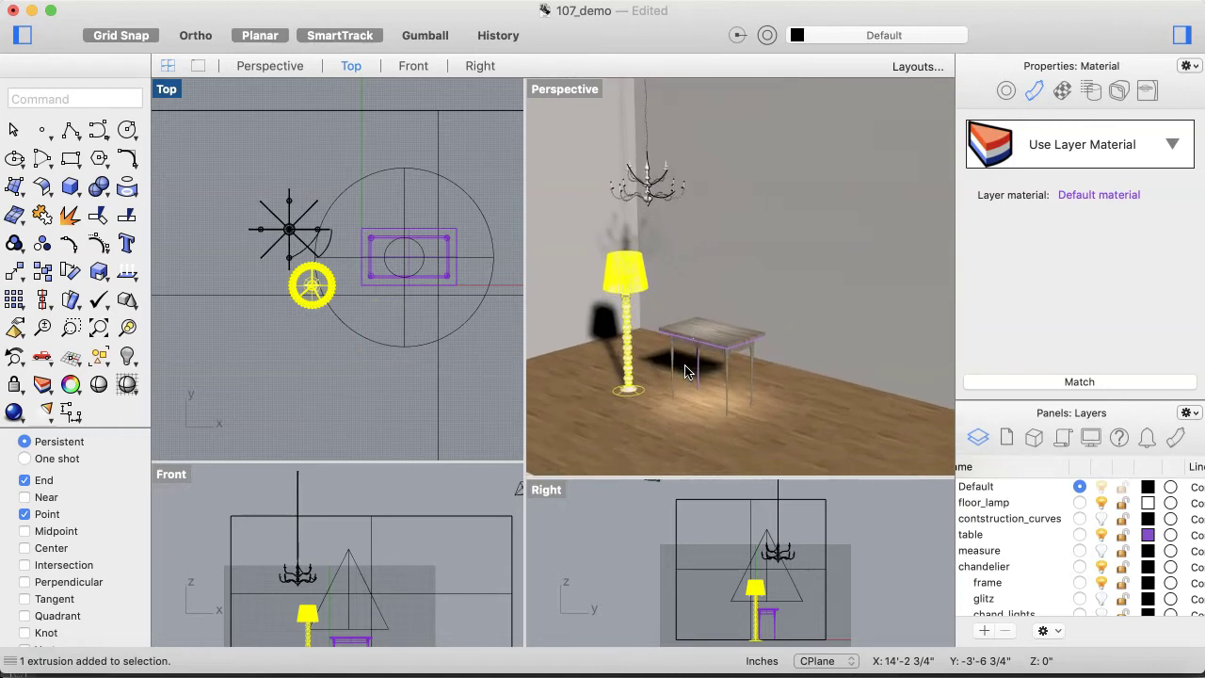
pyautogui.scroll(-1, 685, 371)
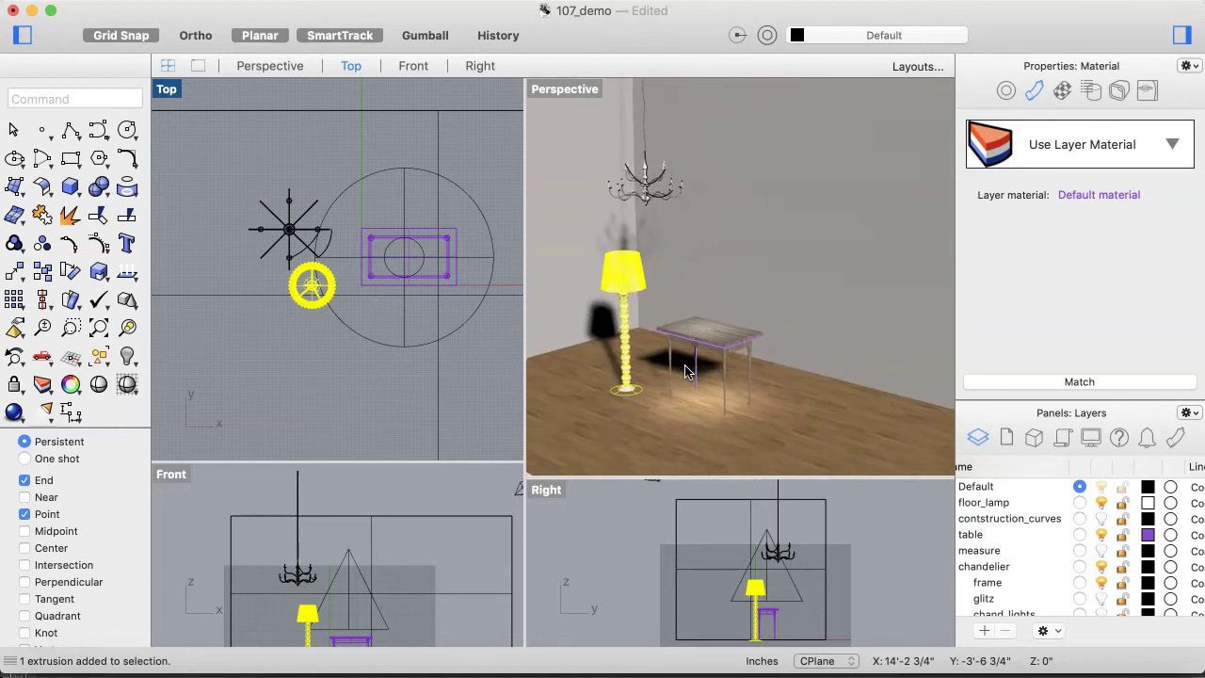
pyautogui.hscroll(5, 398, 350)
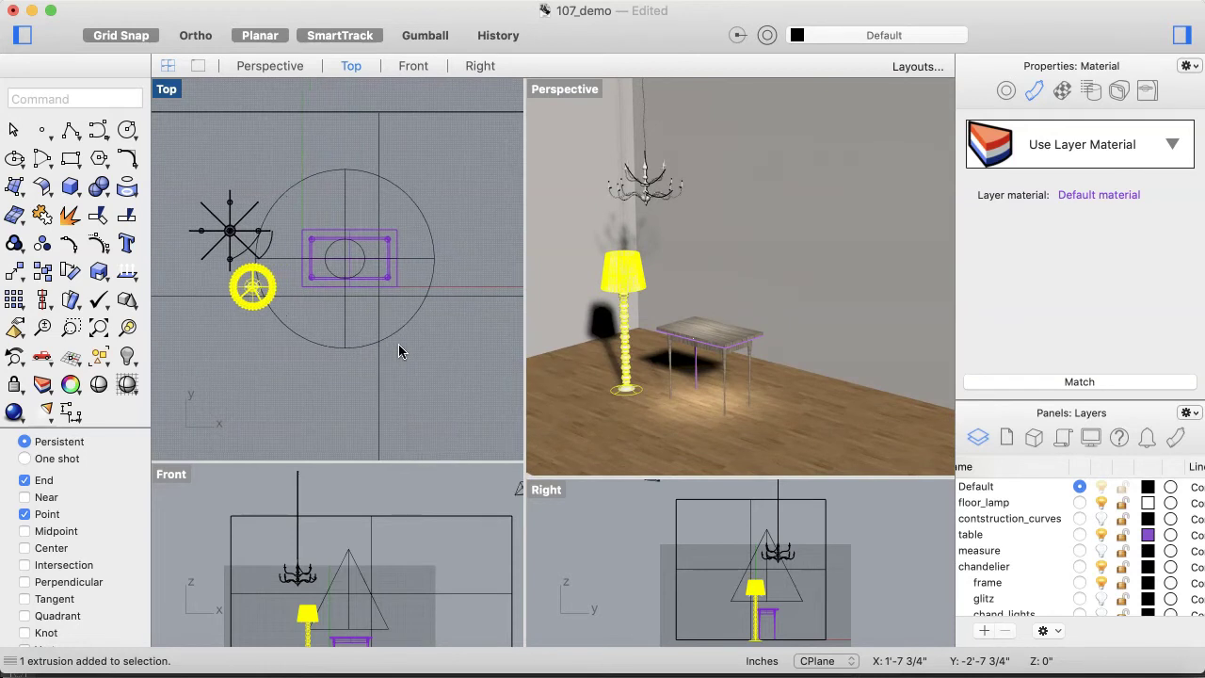
pyautogui.moveTo(253, 294); pyautogui.dragTo(493, 192)
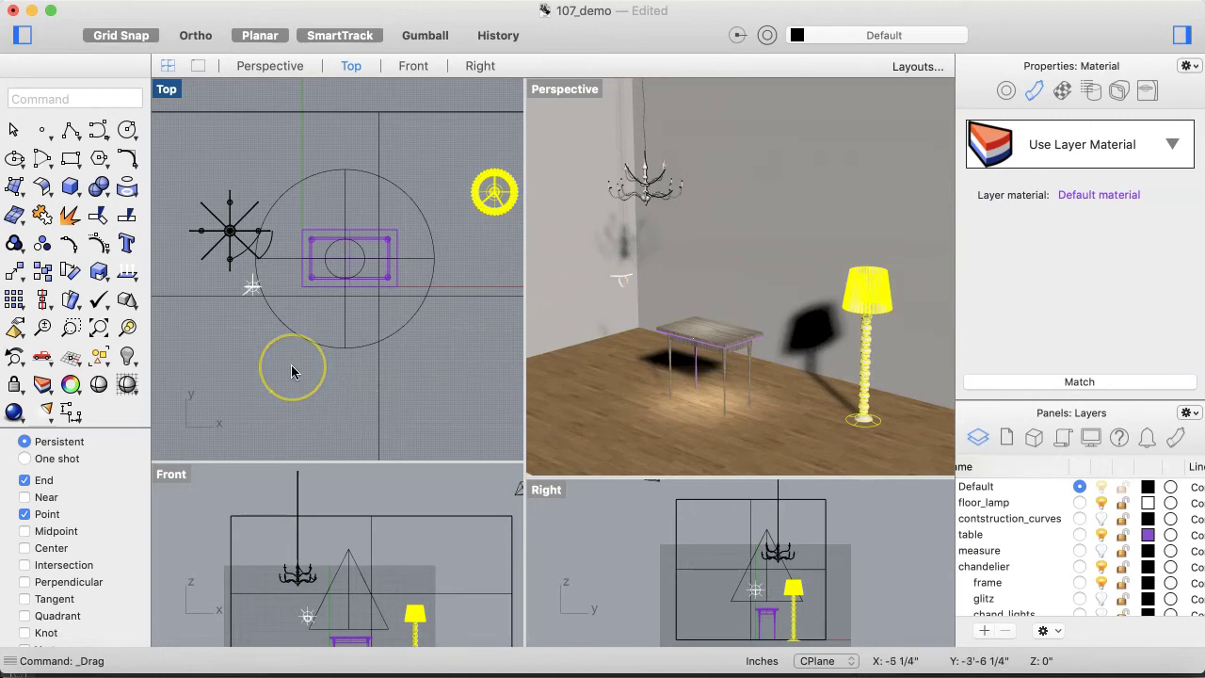
pyautogui.press('super+z')
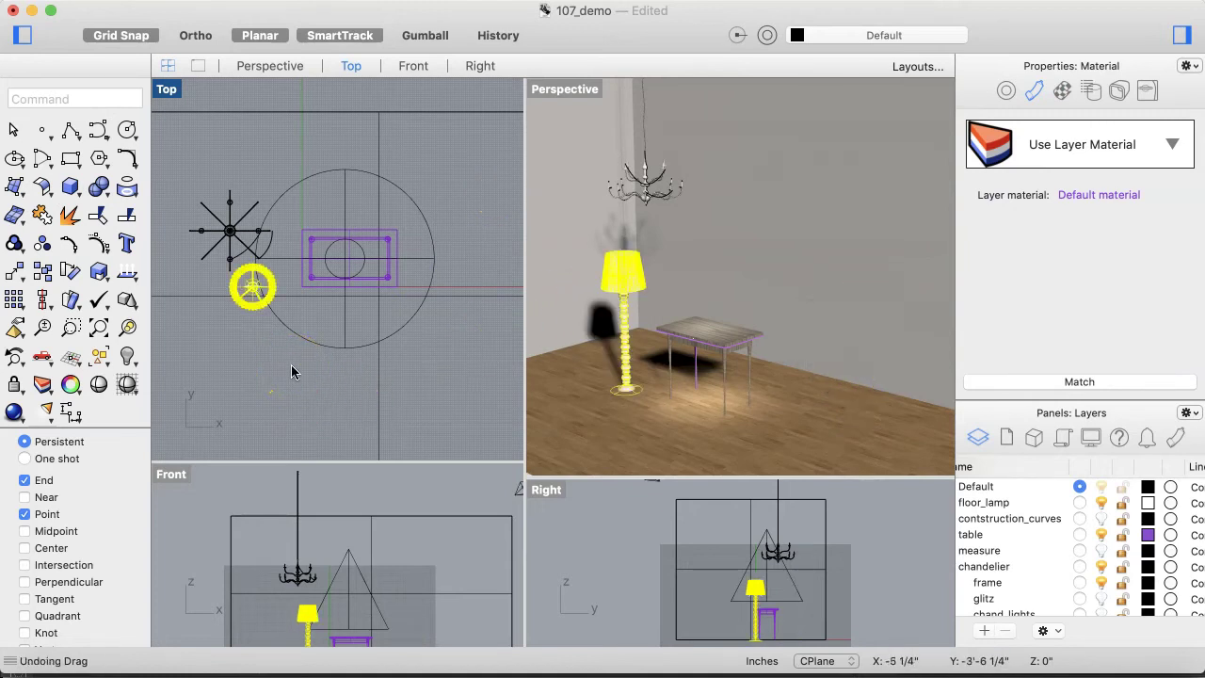
# - Add the missed polysurface at the lamp's centre to the selection and move the whole lamp to the opposite side of the table
pyautogui.scroll(5, 247, 300)
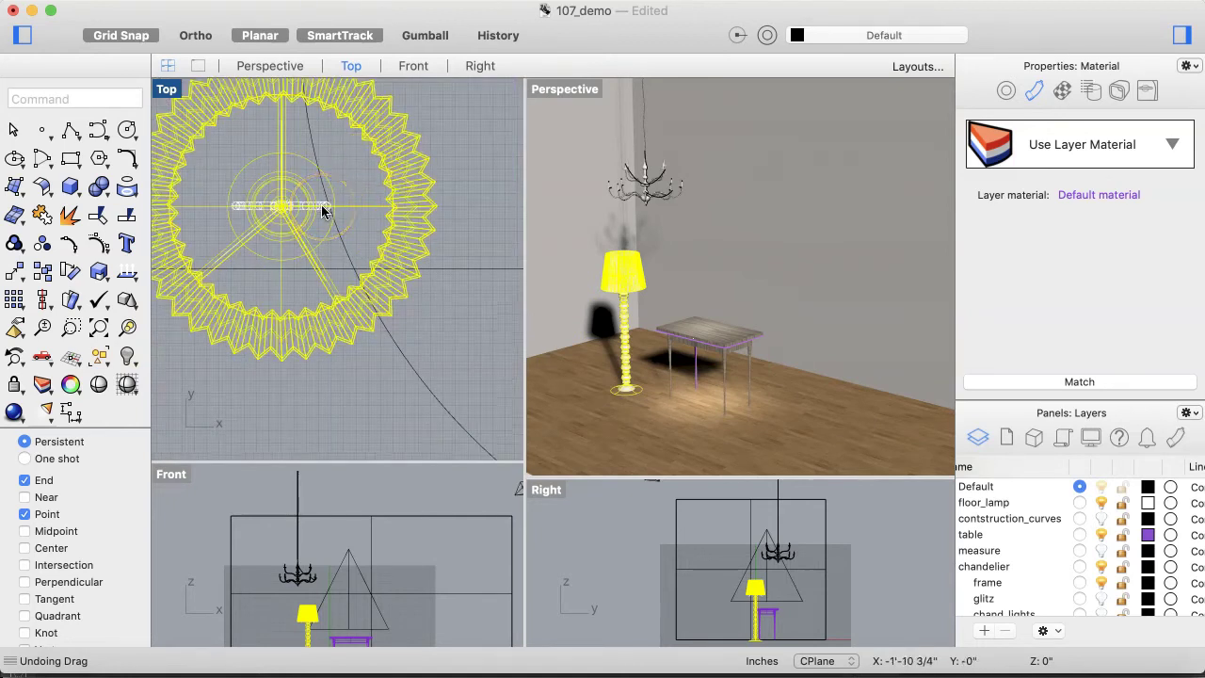
pyautogui.moveTo(321, 205); pyautogui.dragTo(285, 392)
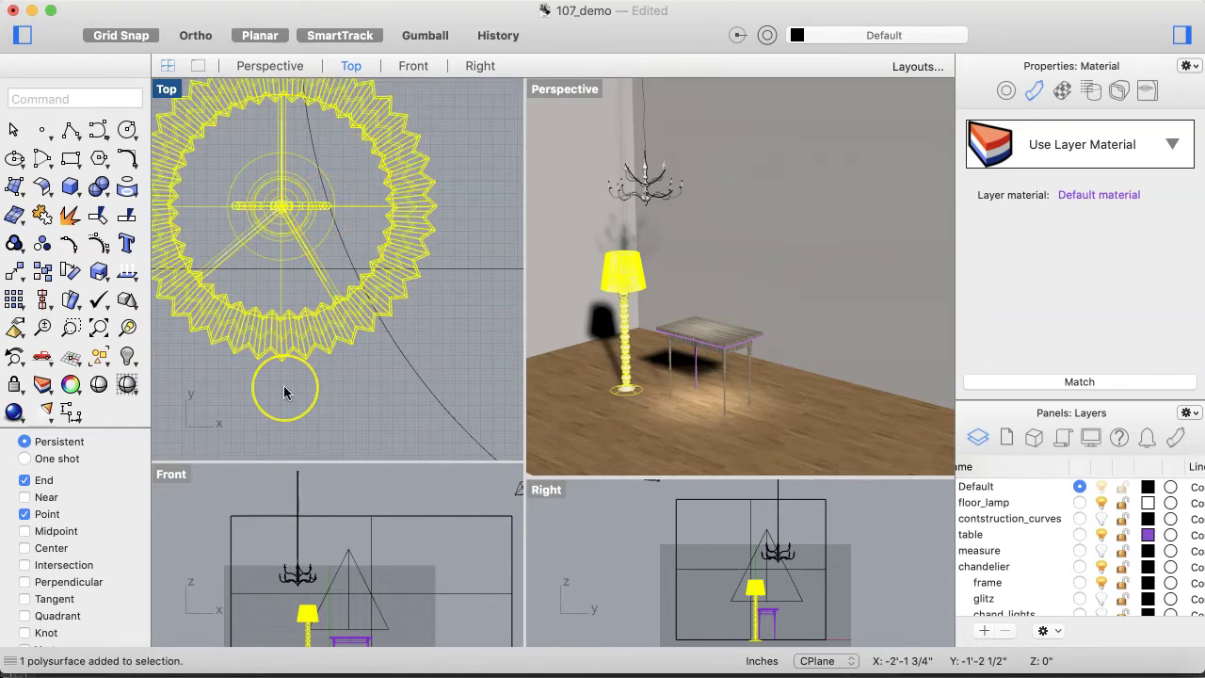
pyautogui.scroll(-8, 285, 393)
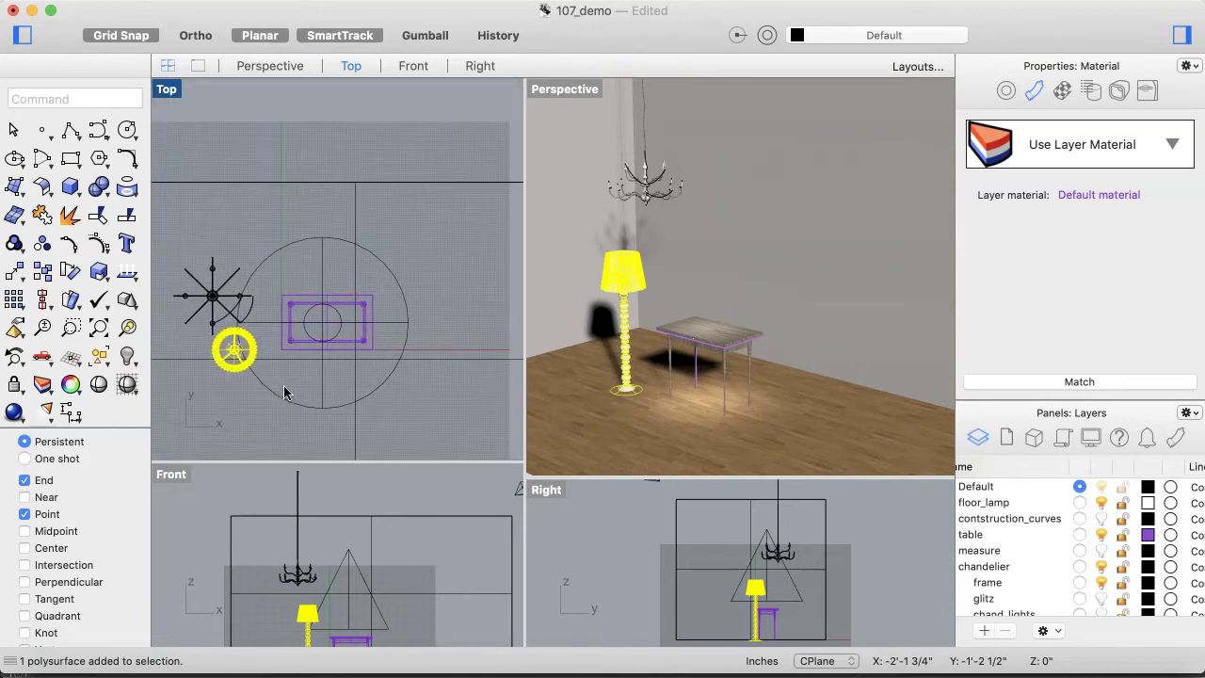
pyautogui.moveTo(234, 337); pyautogui.dragTo(492, 229)
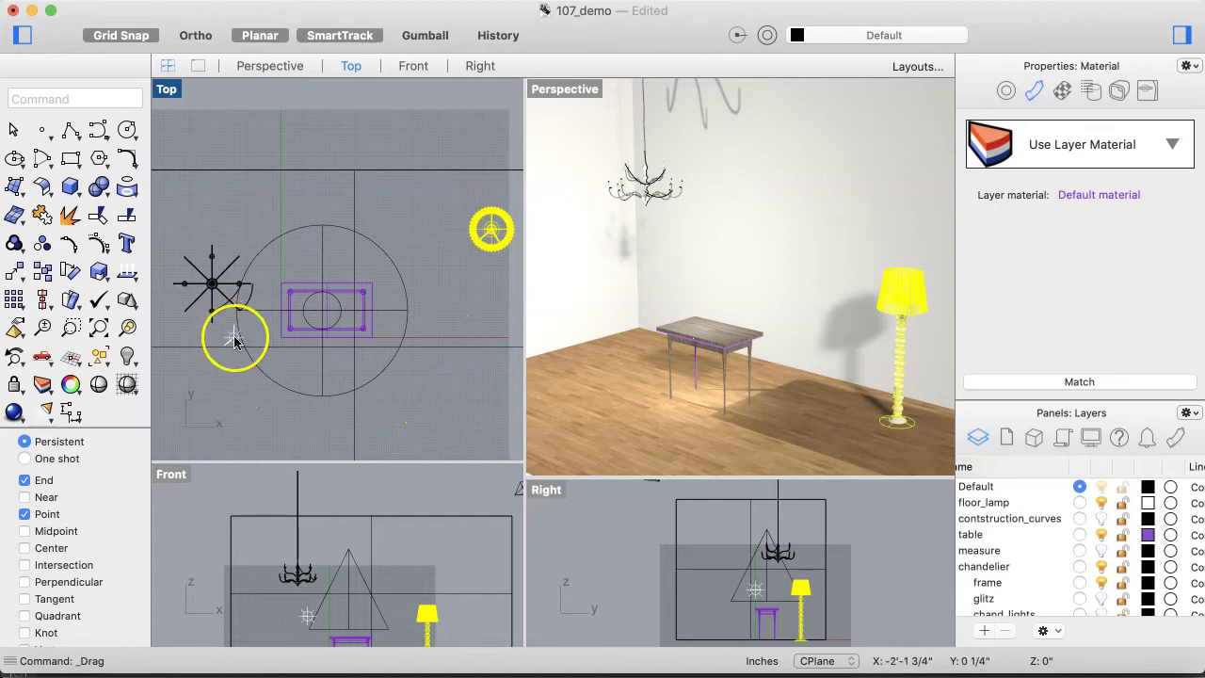
# - Move the point light from the lamp's former position to the centre of the relocated lampshade
pyautogui.click(236, 341)
pyautogui.click(298, 400)
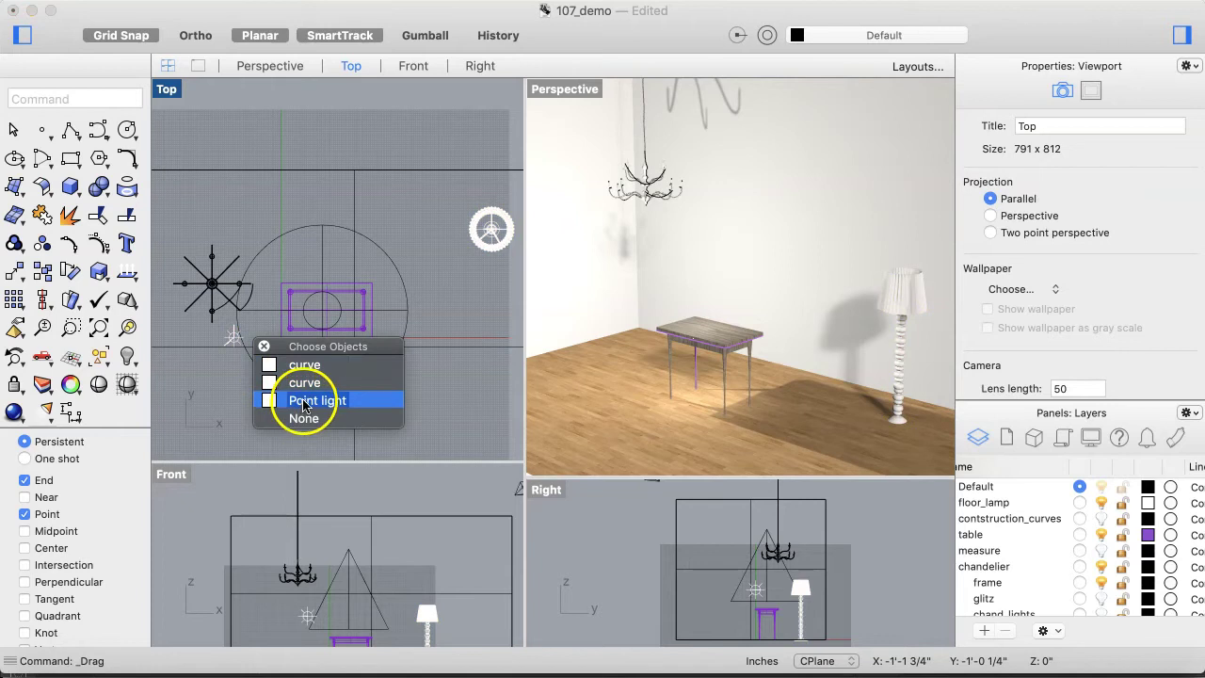
pyautogui.moveTo(233, 337); pyautogui.dragTo(491, 226)
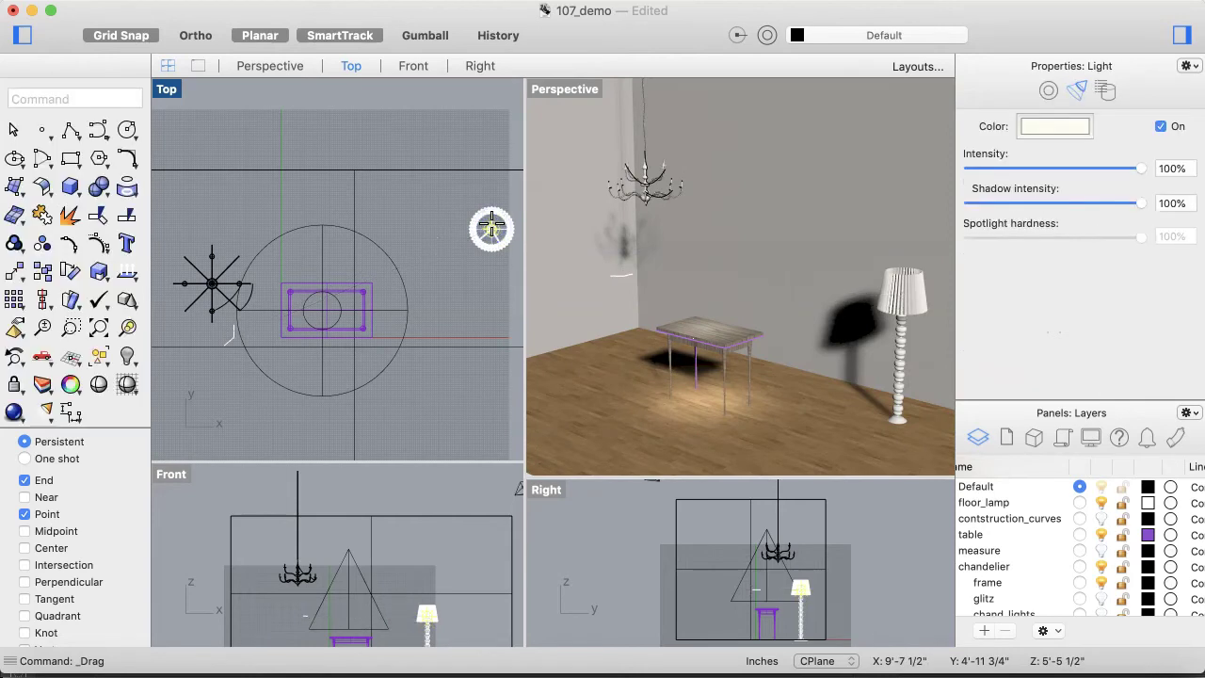
# - Try to pick the stray curves left at the lamp's former position, and undo the accidental drag of the floor
pyautogui.click(623, 280)
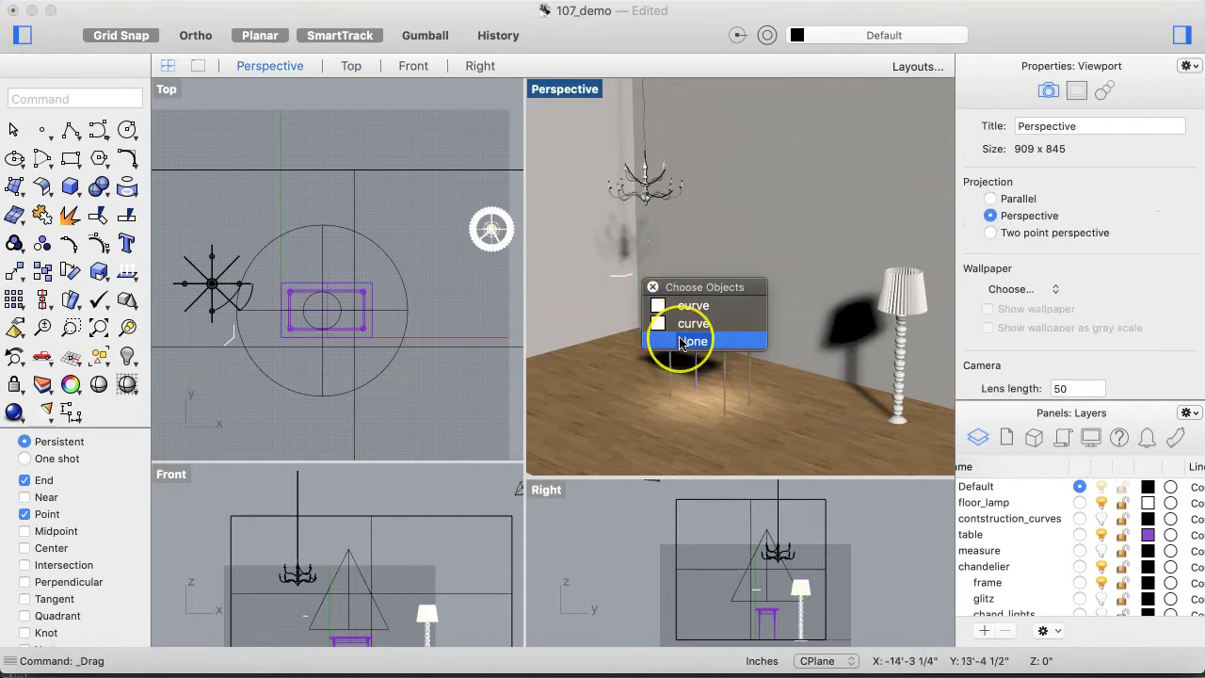
pyautogui.click(683, 343)
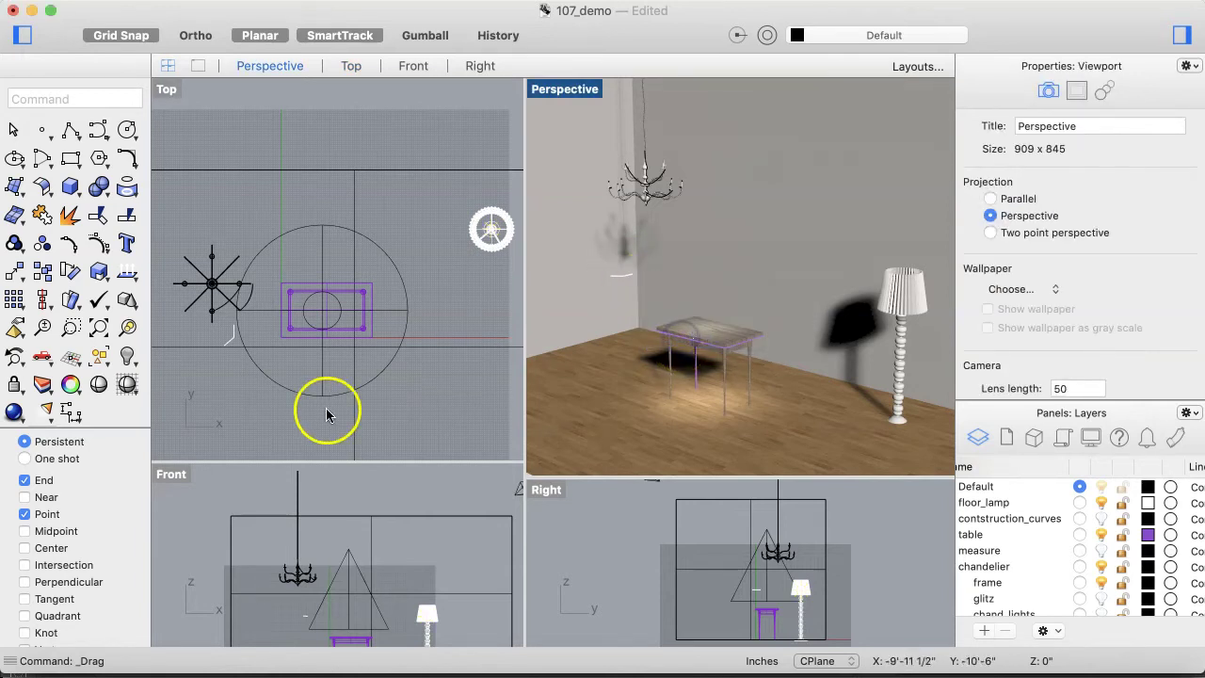
pyautogui.click(225, 330)
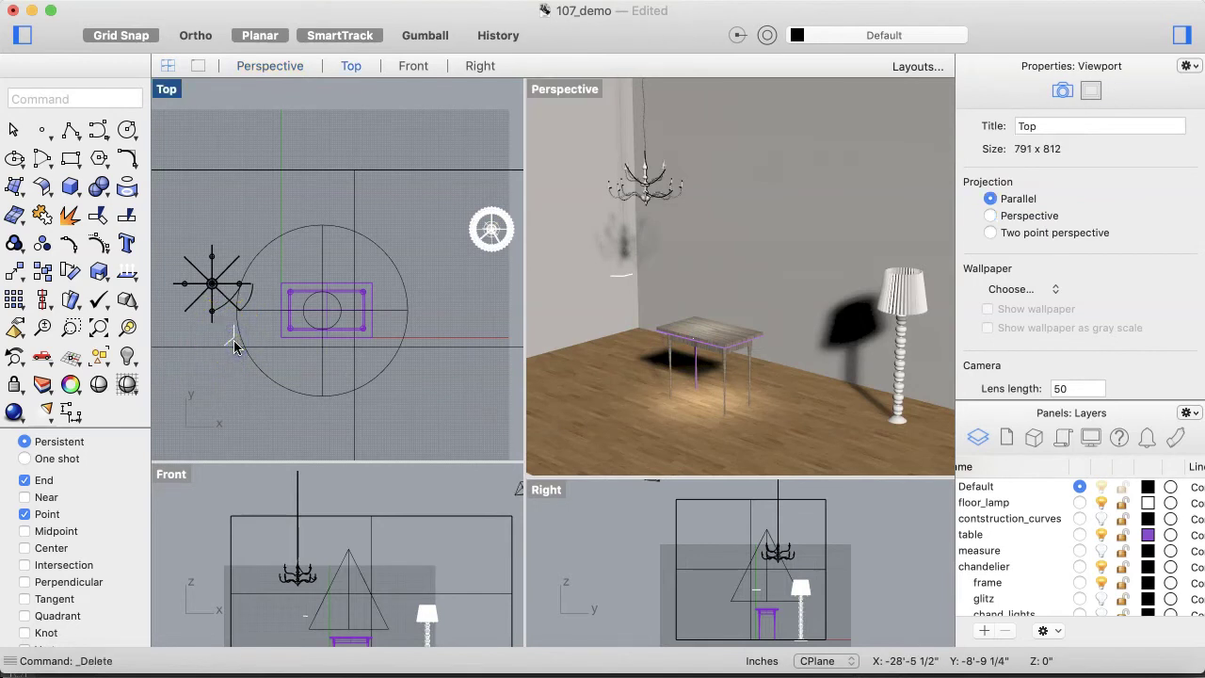
pyautogui.click(234, 345)
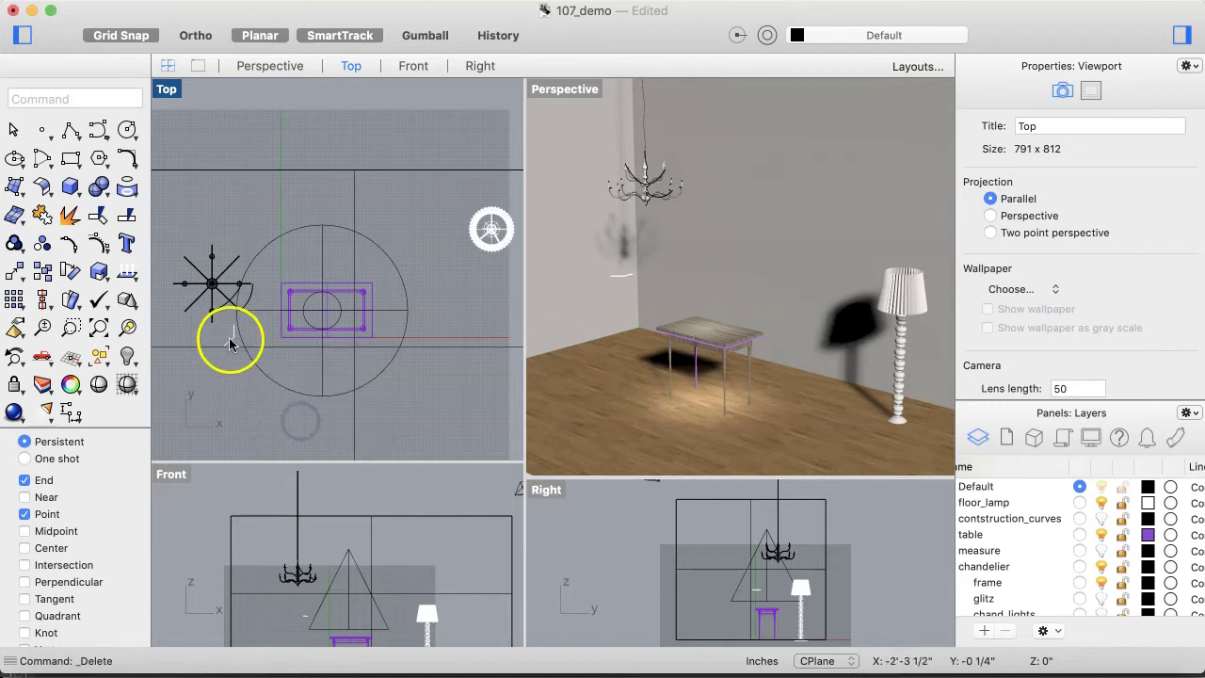
pyautogui.moveTo(235, 342); pyautogui.dragTo(227, 335)
pyautogui.press('super+z')
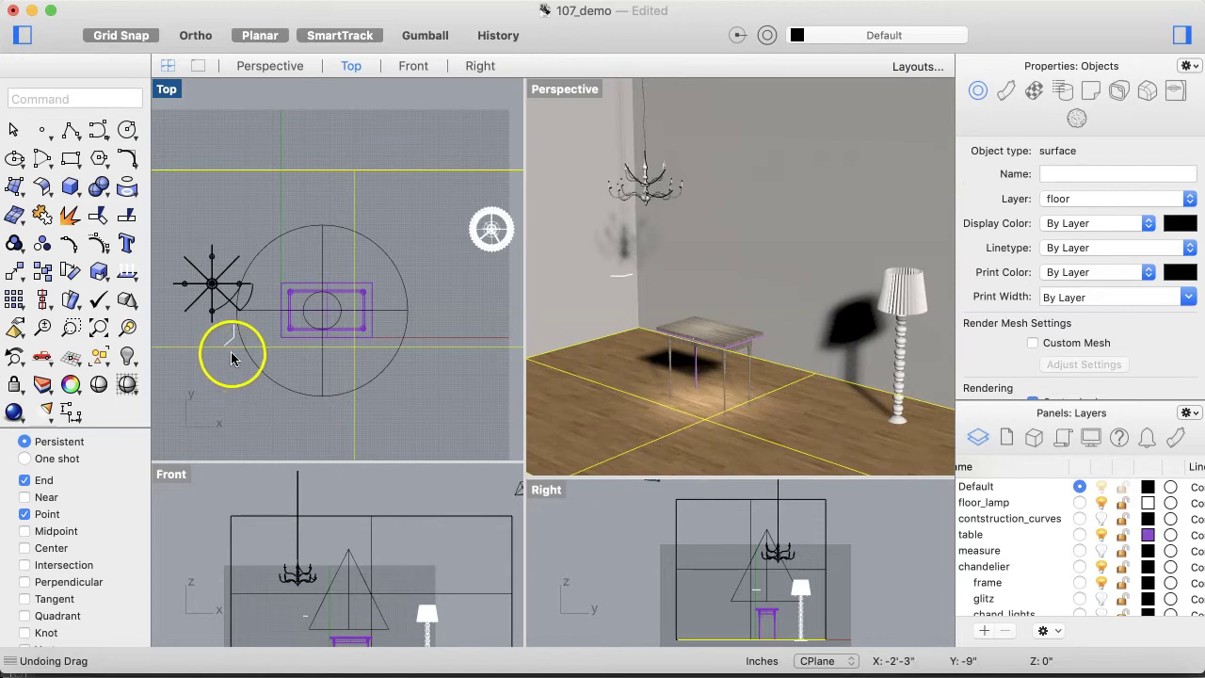
# - Delete the two stray floor_lamp curves left at the lamp's former position
pyautogui.scroll(3, 230, 351)
pyautogui.click(240, 332)
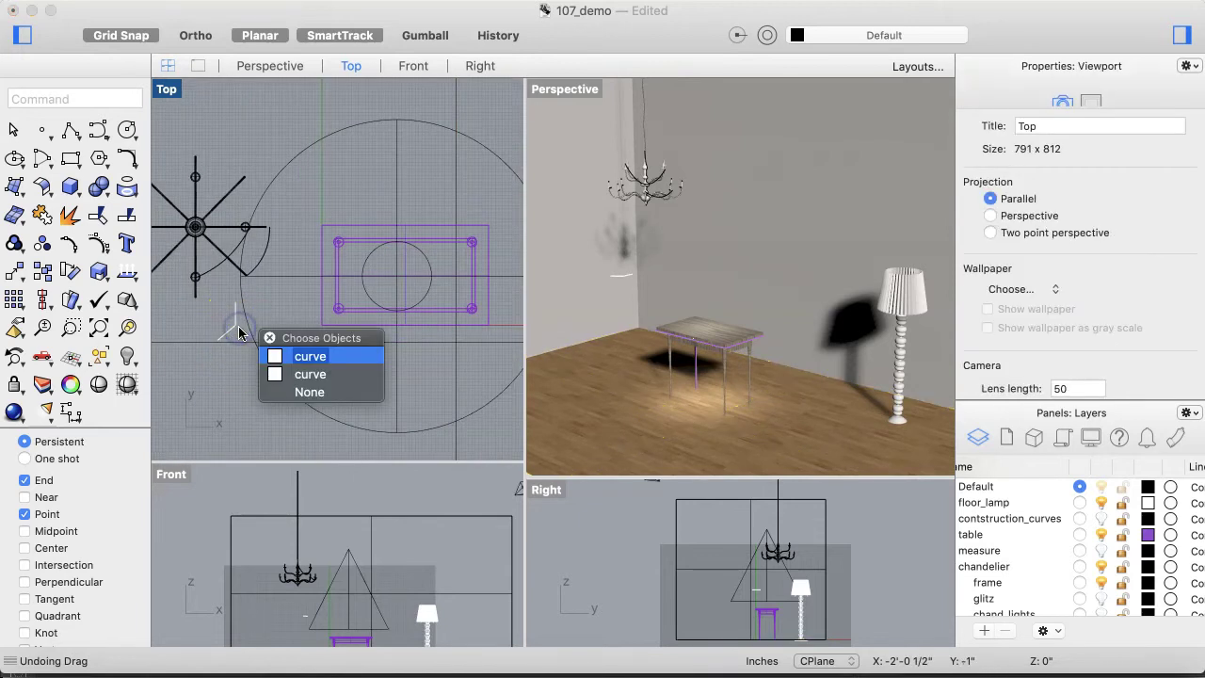
pyautogui.press('Down')
pyautogui.click(288, 371)
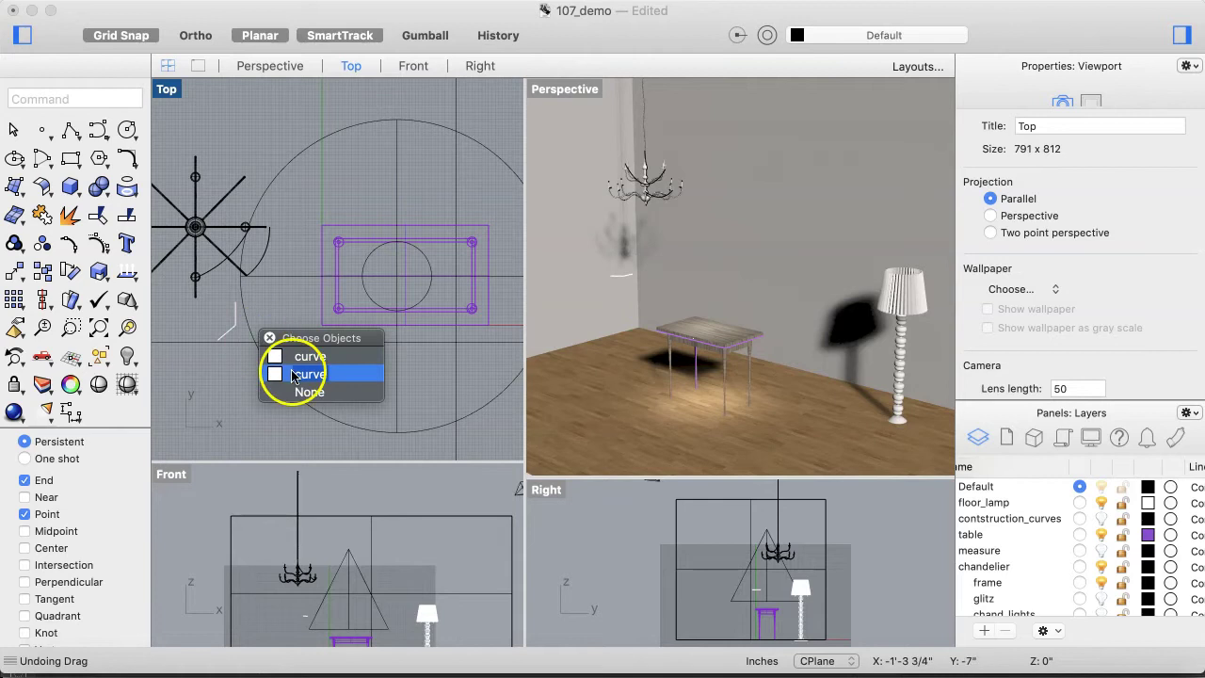
pyautogui.keyDown('shift'); pyautogui.click(238, 315); pyautogui.keyUp('shift')
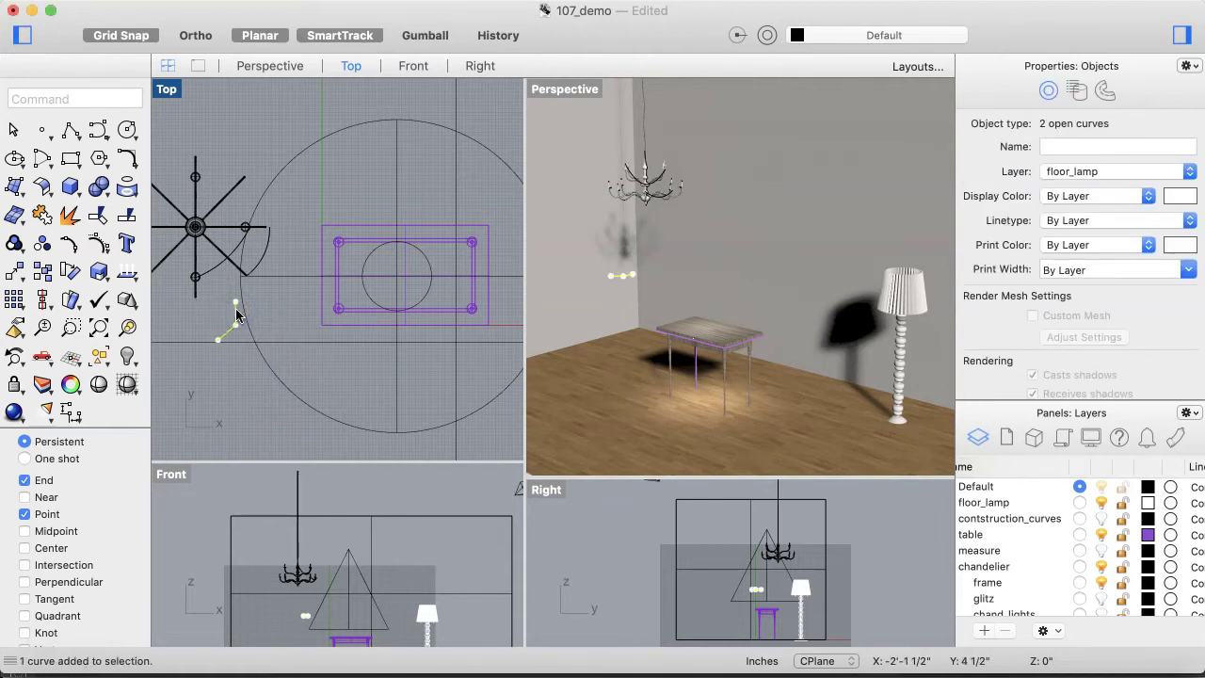
pyautogui.press('Delete')
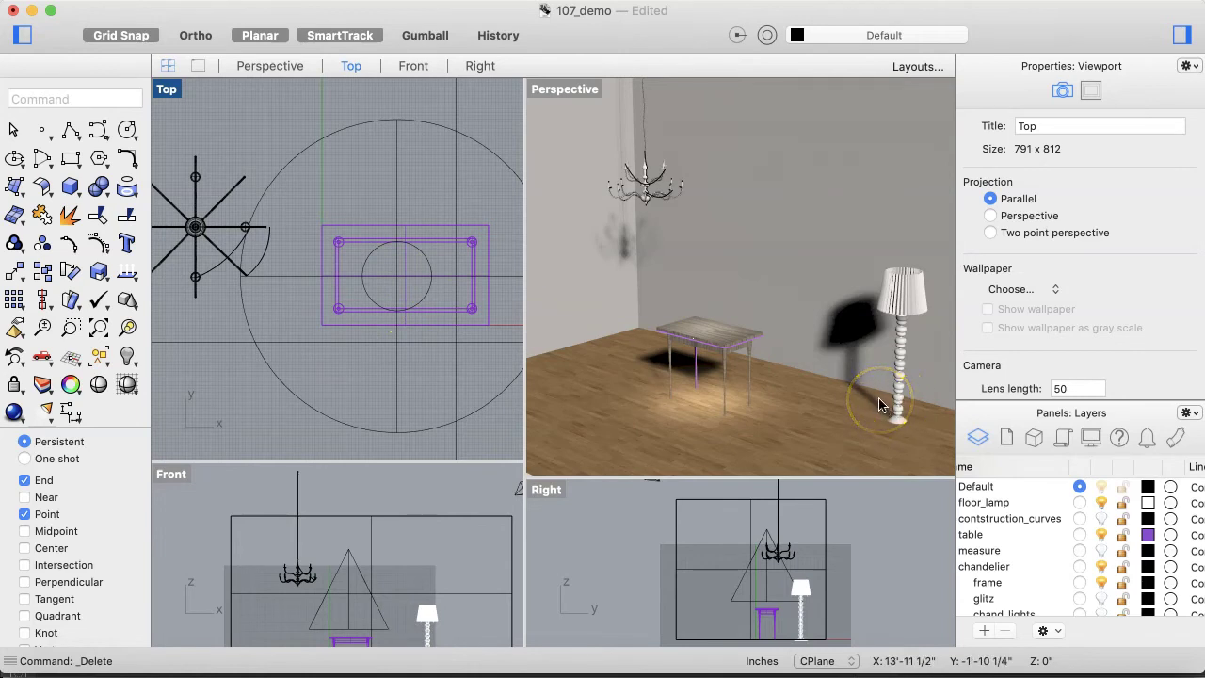
# - Select the floor lamp's stem and base polysurface and assign it a new material of type Metal
pyautogui.hscroll(5, 880, 405)
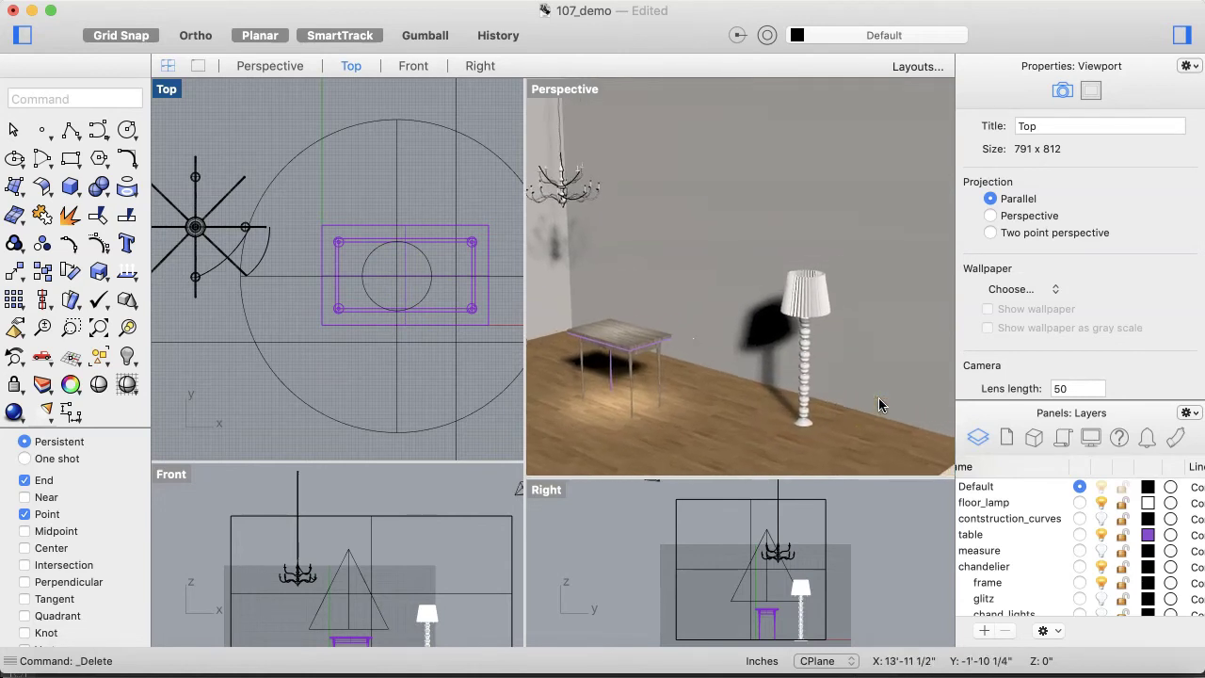
pyautogui.scroll(5, 800, 400)
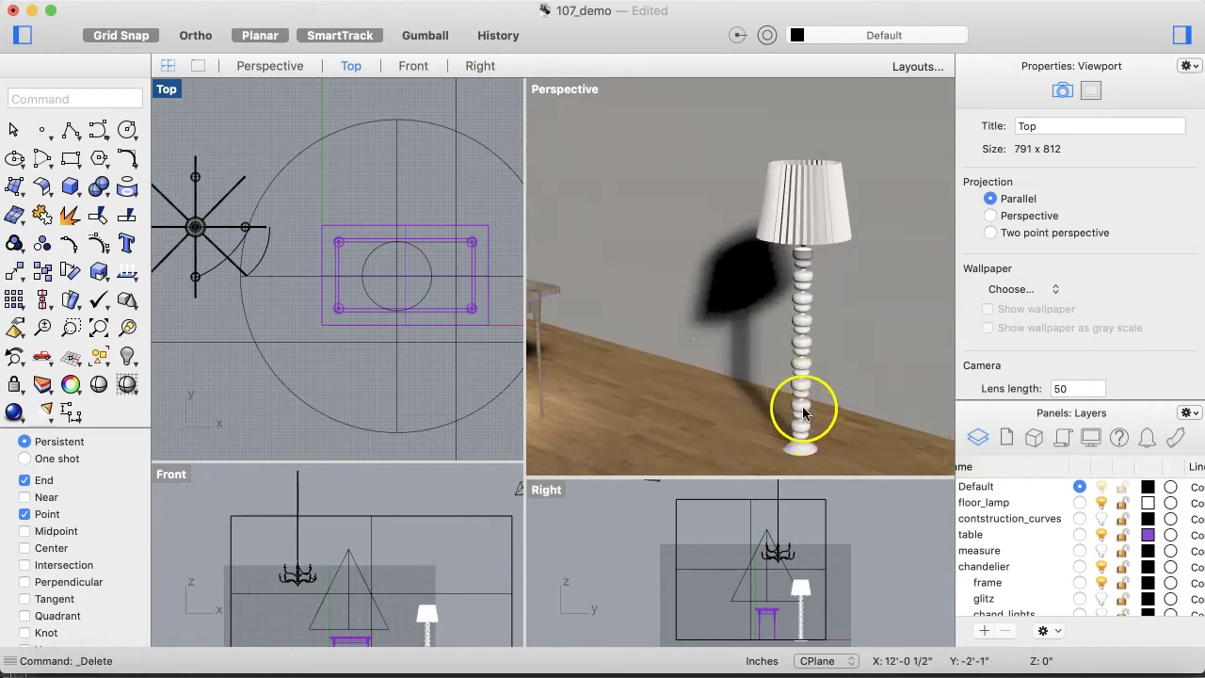
pyautogui.click(803, 412)
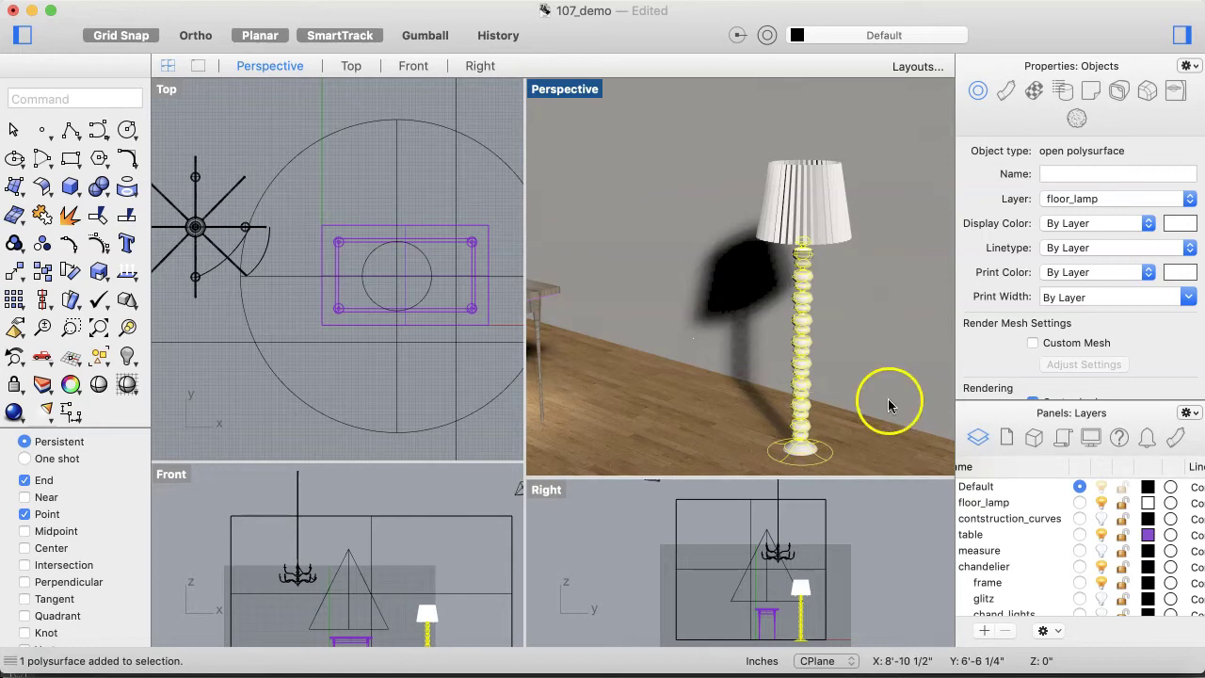
pyautogui.click(1005, 93)
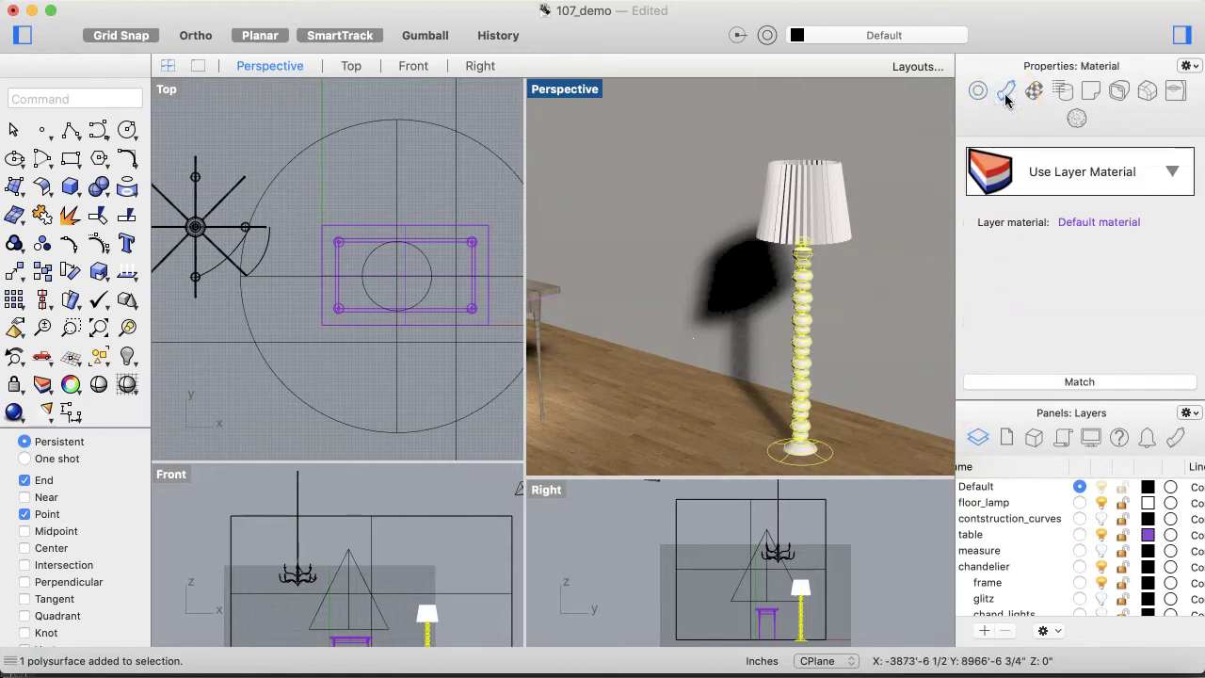
pyautogui.click(1172, 171)
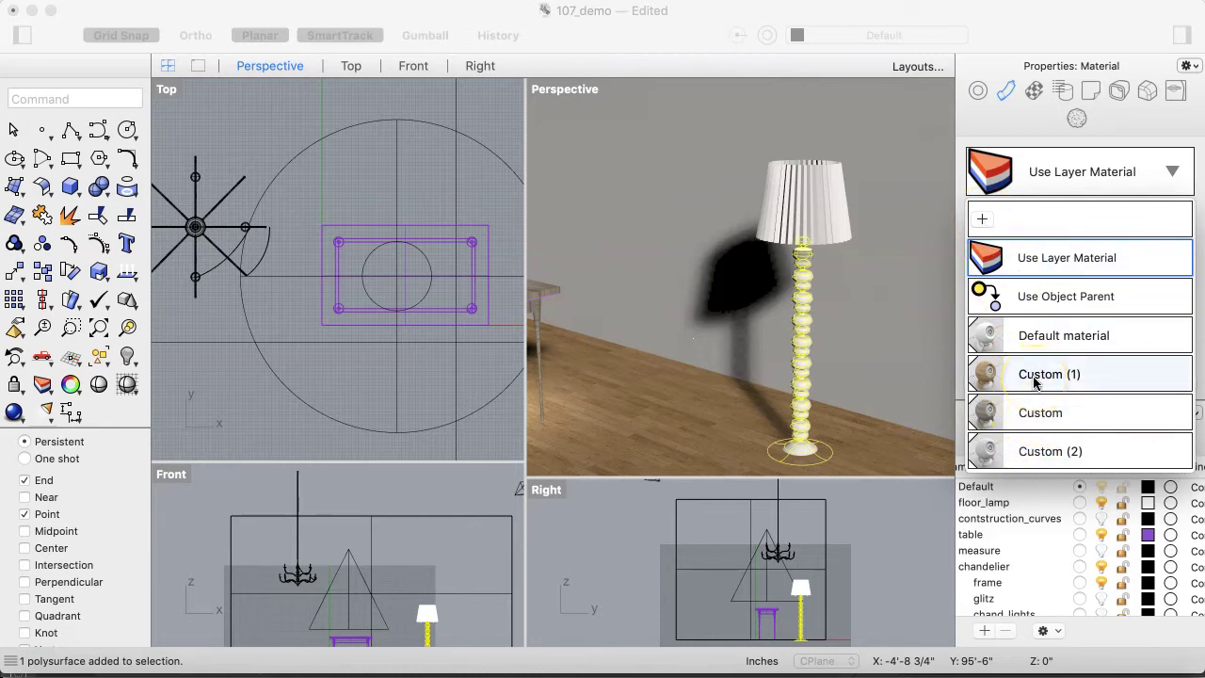
pyautogui.moveTo(1034, 381); pyautogui.dragTo(831, 320)
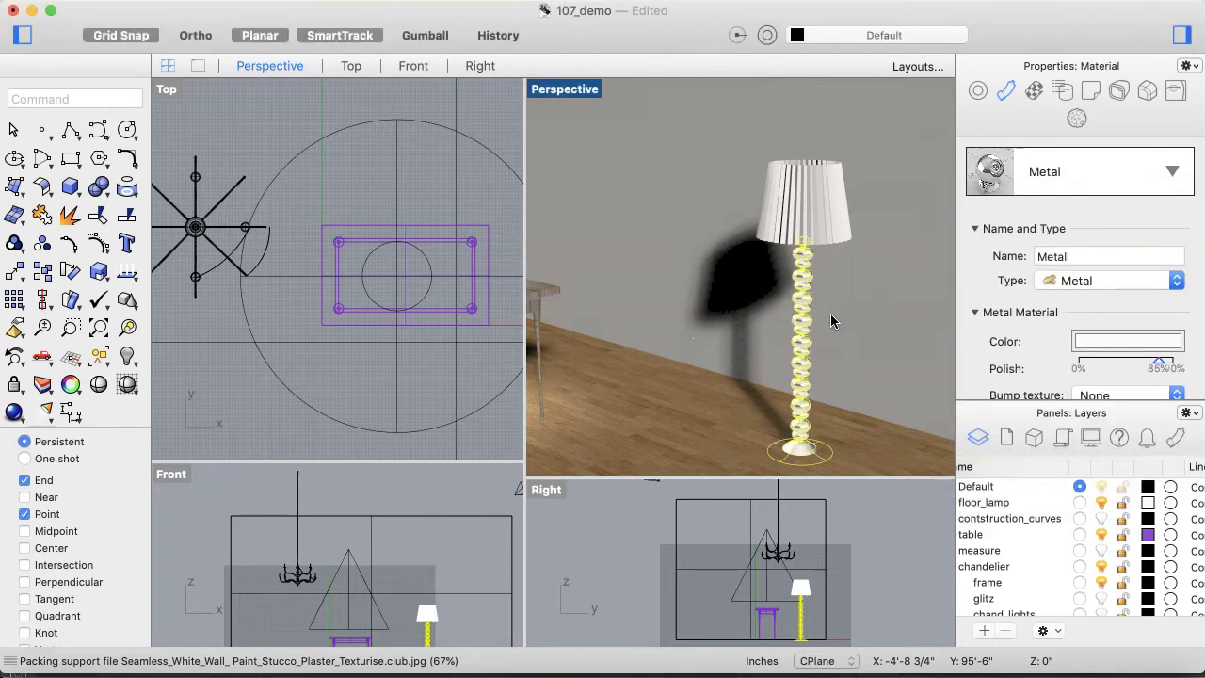
pyautogui.click(1131, 282)
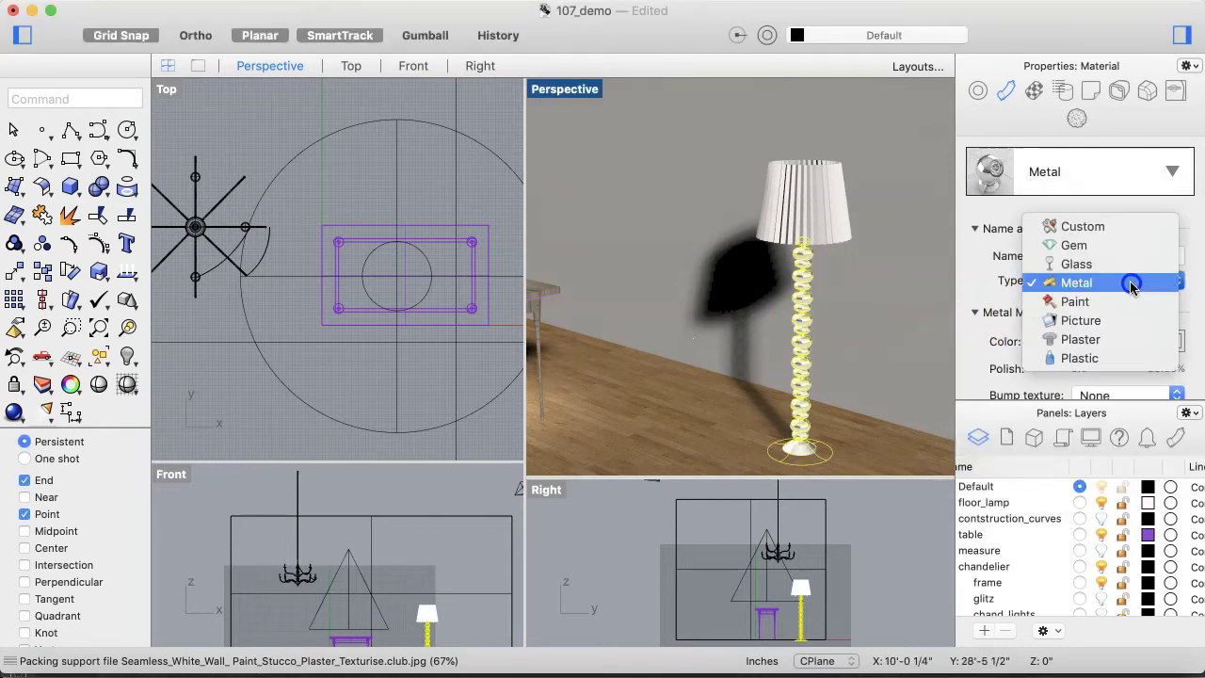
pyautogui.click(1131, 282)
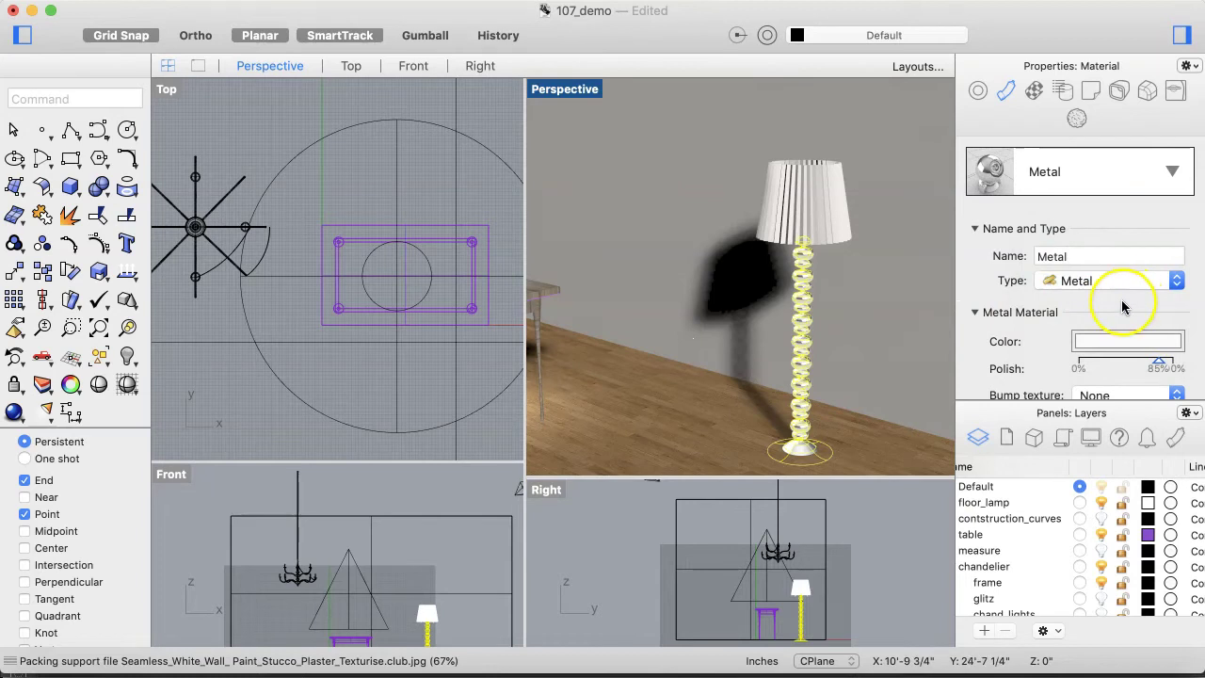
# - Set the colour of the lamp stem's Metal material to Brass from the metal colors palette and deselect the stem
pyautogui.scroll(-2, 1125, 304)
pyautogui.scroll(-3, 1123, 306)
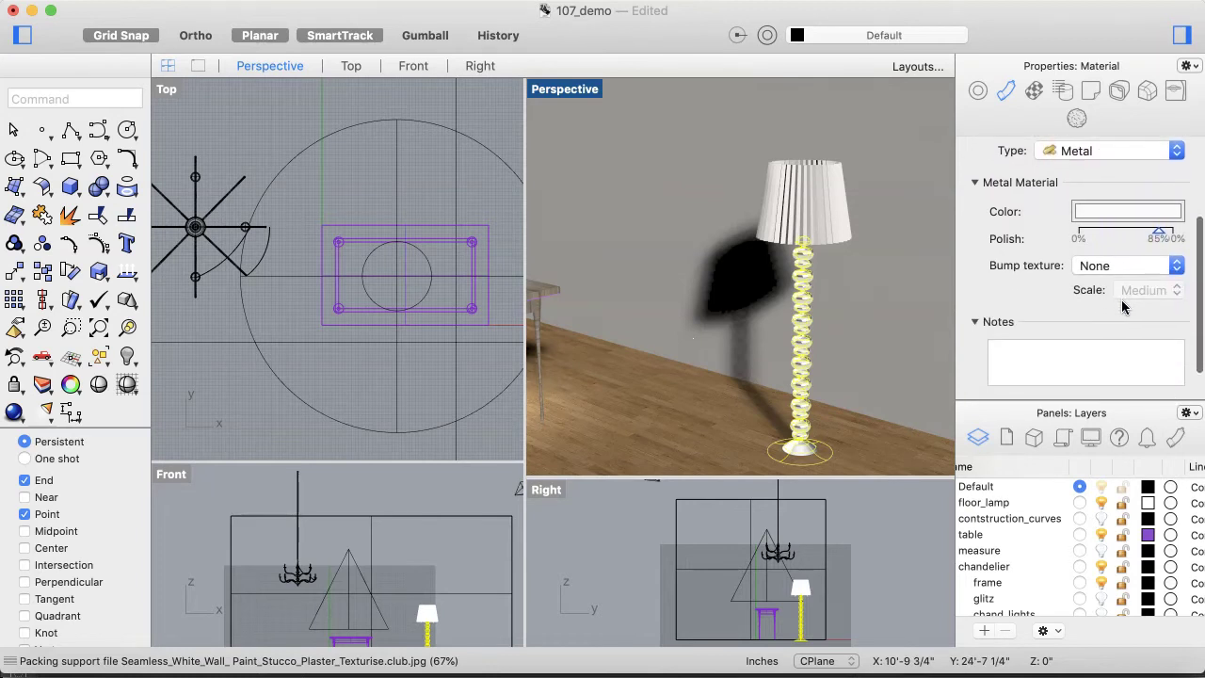
pyautogui.scroll(1, 1122, 306)
pyautogui.click(1116, 256)
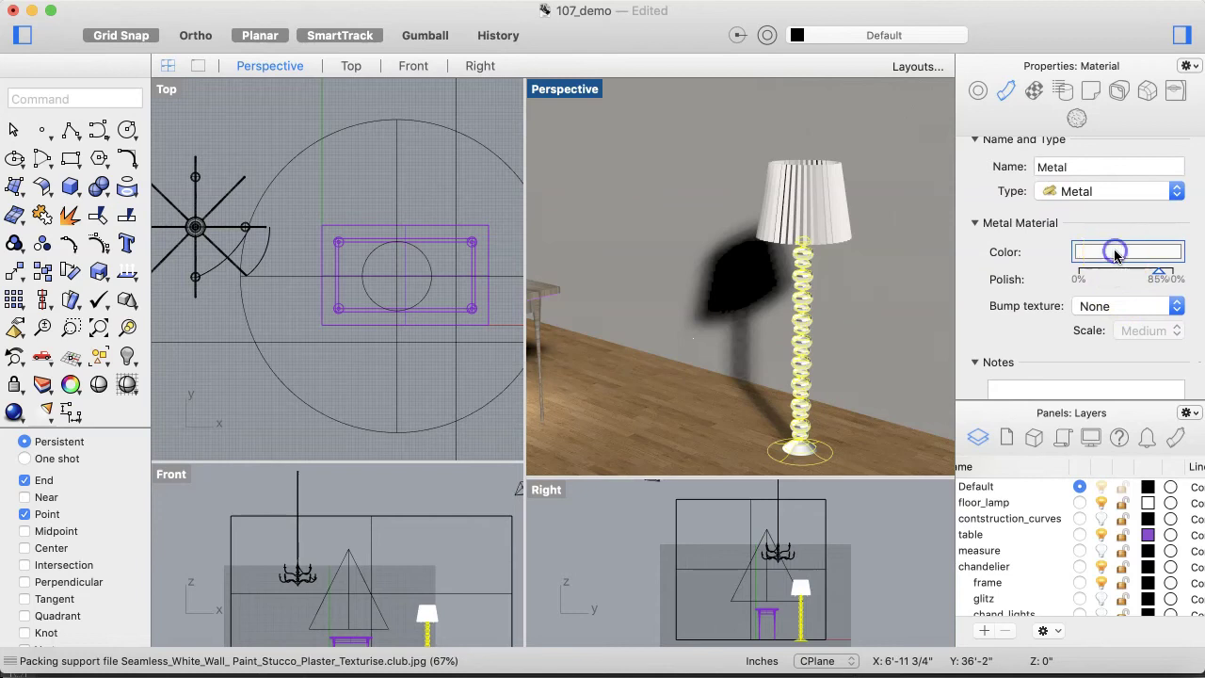
pyautogui.click(1115, 254)
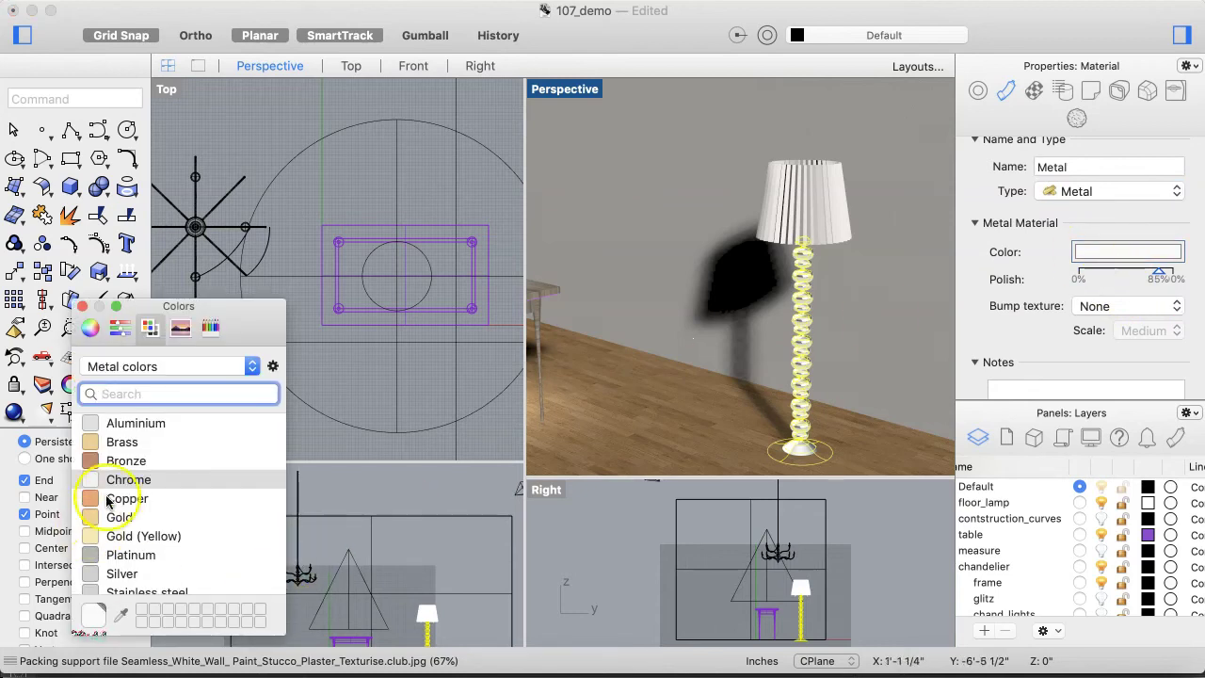
pyautogui.scroll(1, 127, 480)
pyautogui.scroll(-1, 125, 480)
pyautogui.click(104, 450)
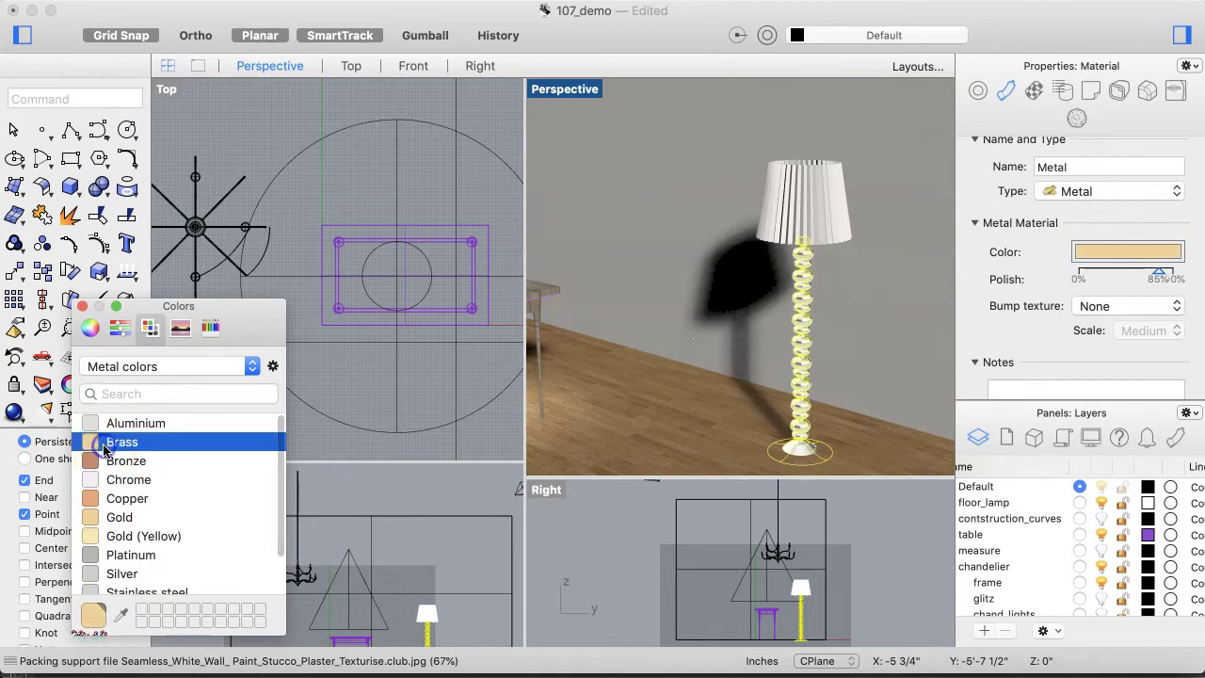
pyautogui.click(83, 306)
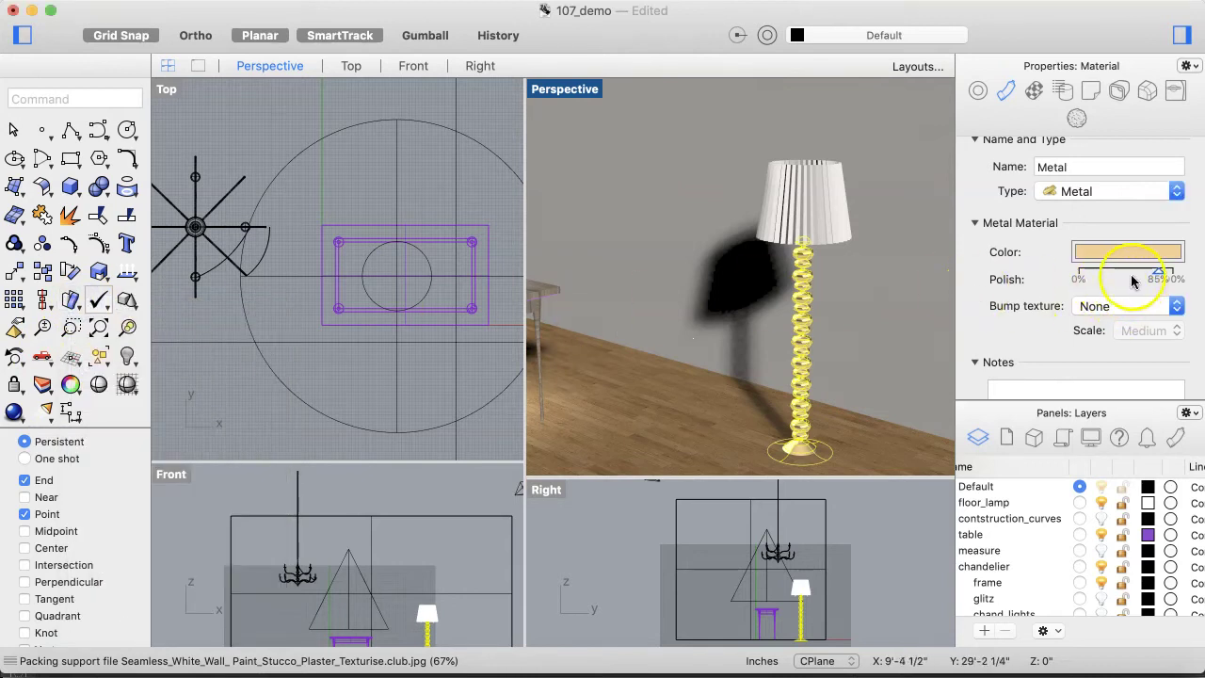
pyautogui.moveTo(1159, 273); pyautogui.dragTo(1154, 275)
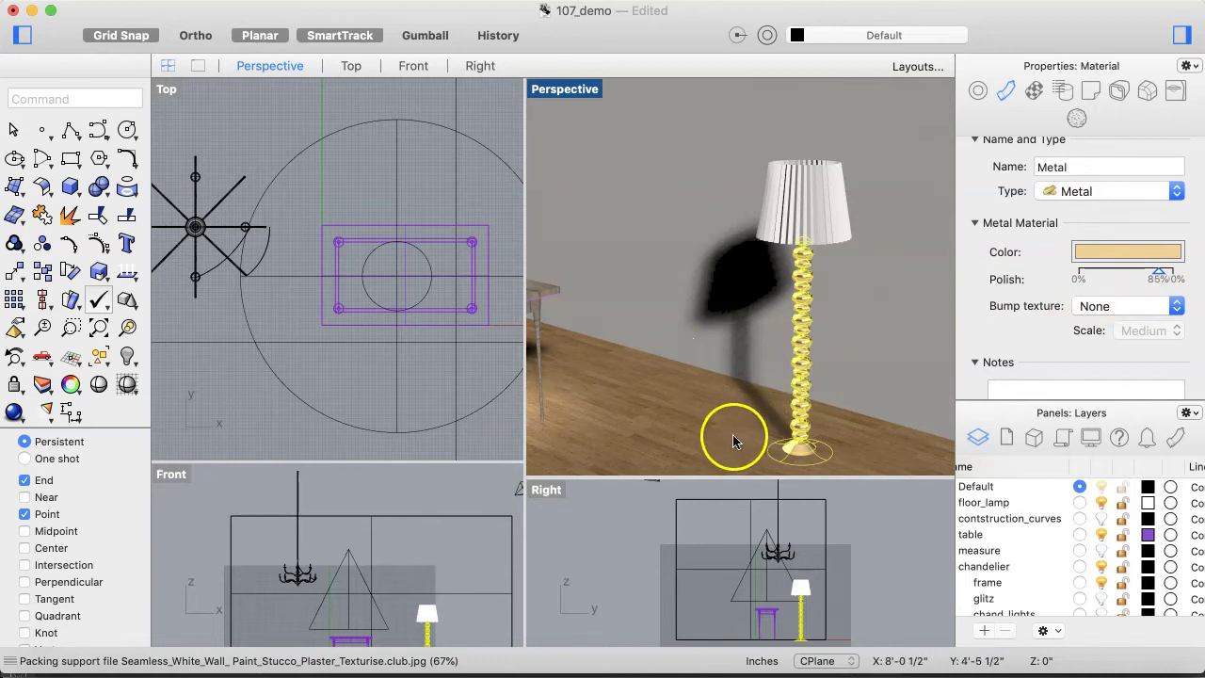
pyautogui.click(461, 436)
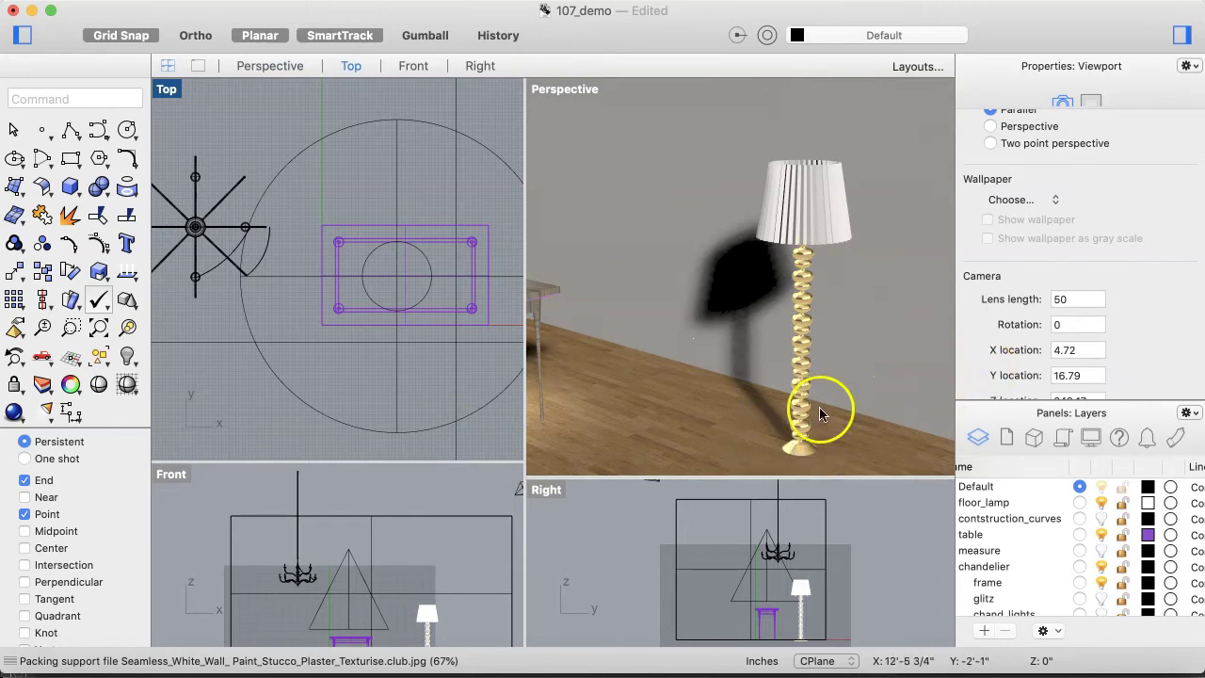
pyautogui.click(795, 425)
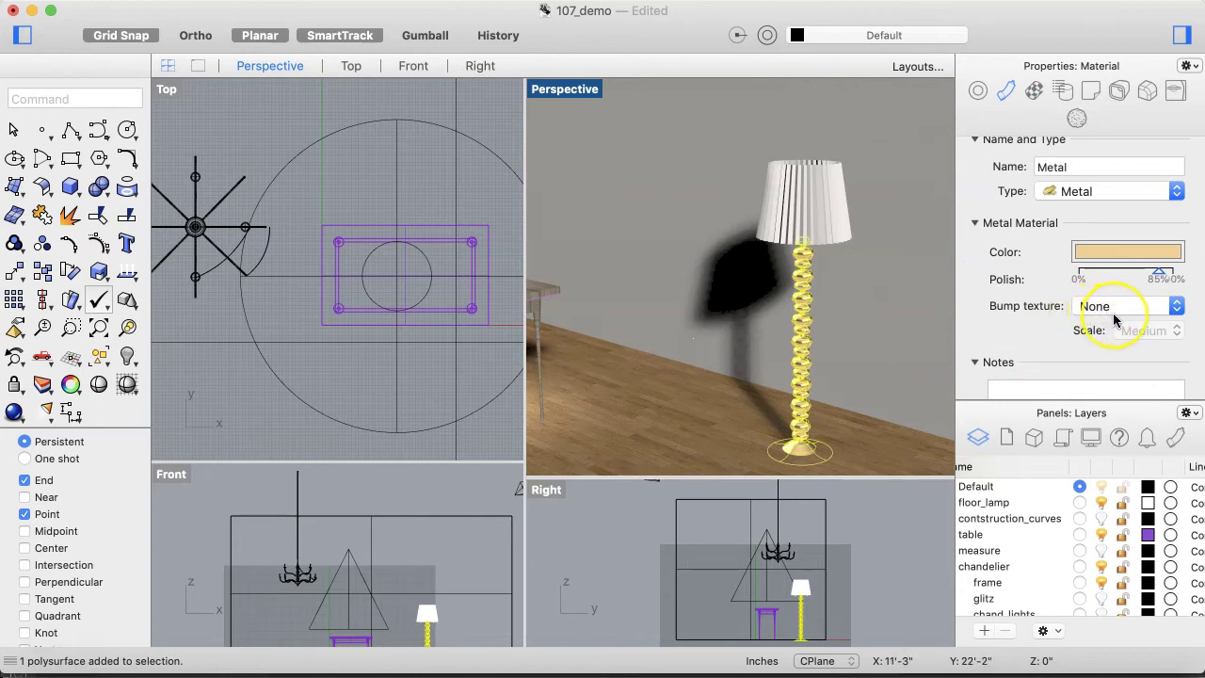
pyautogui.scroll(-3, 1063, 347)
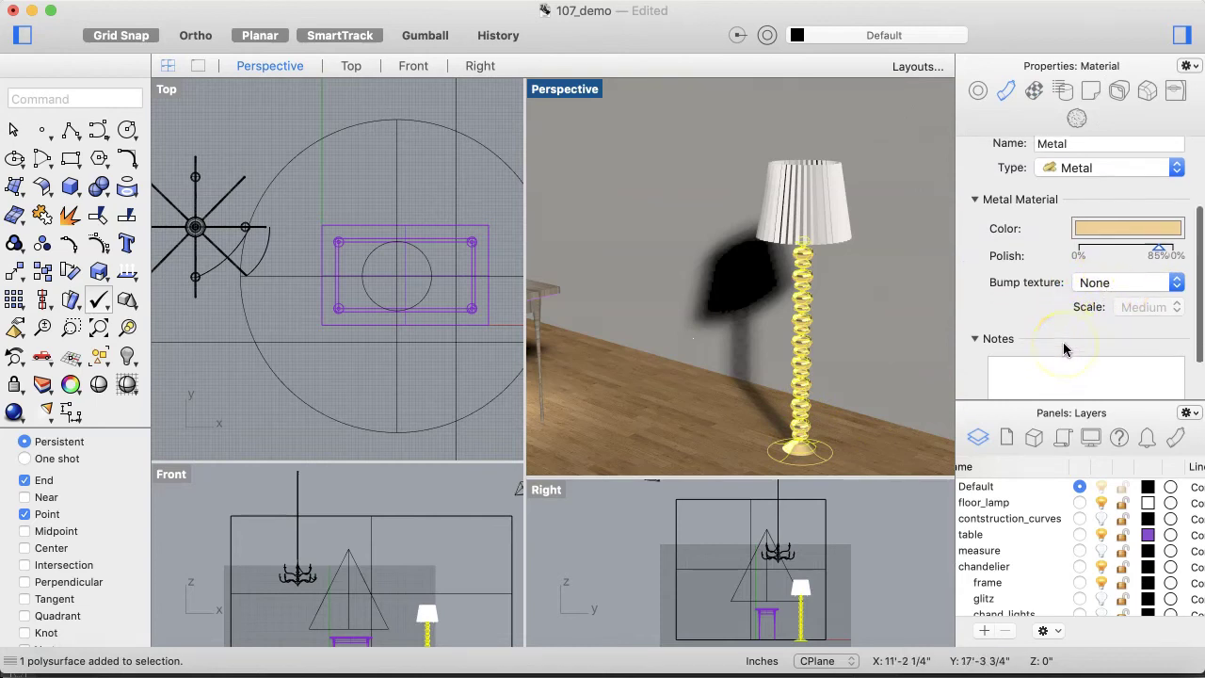
pyautogui.scroll(5, 1064, 348)
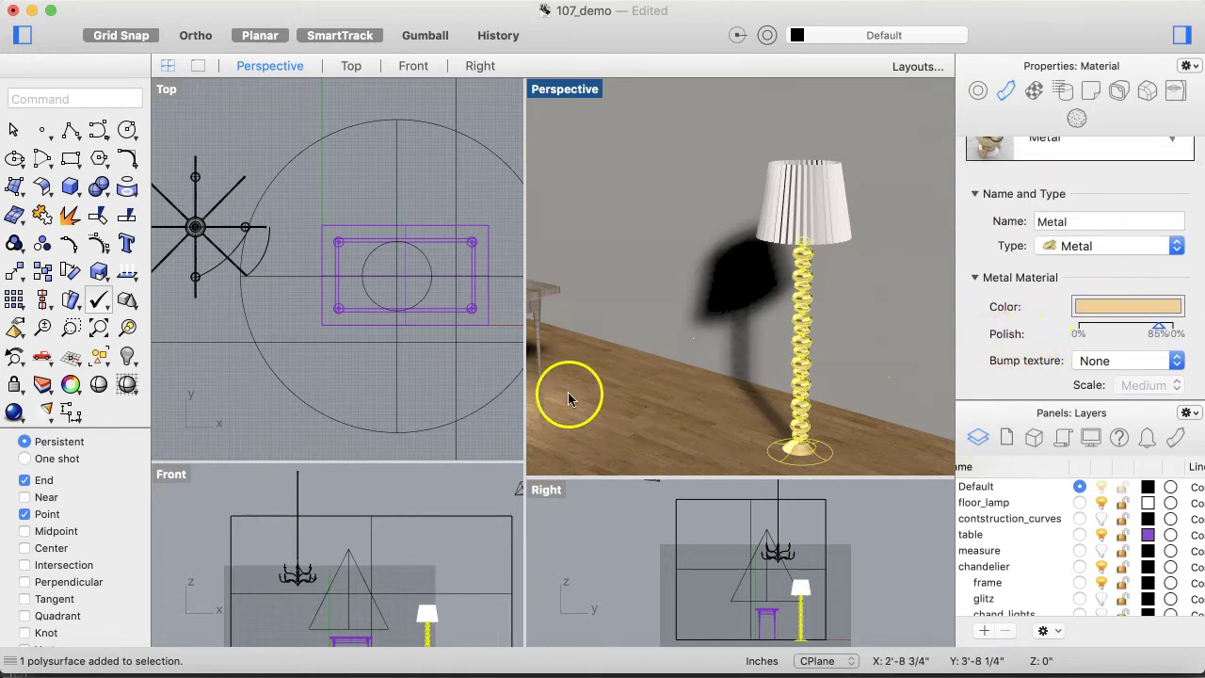
pyautogui.click(496, 417)
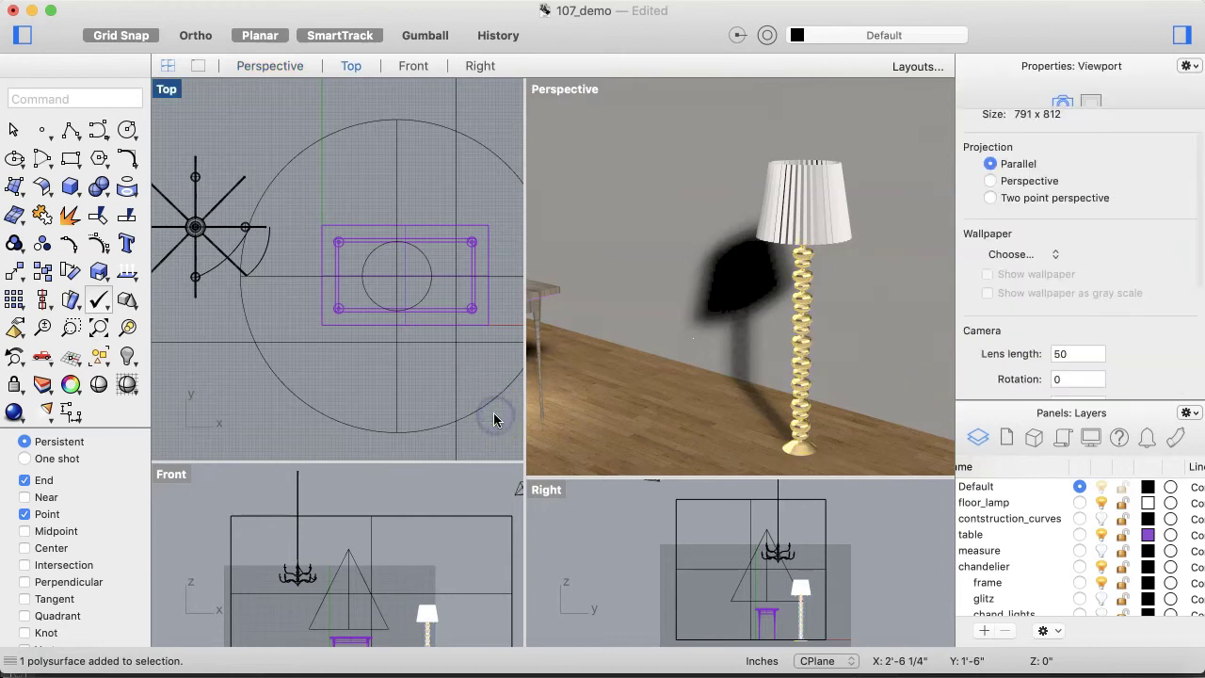
# - Select the pleated lampshade, replace its layer material with Default material, and change the material type to Plastic
pyautogui.click(810, 215)
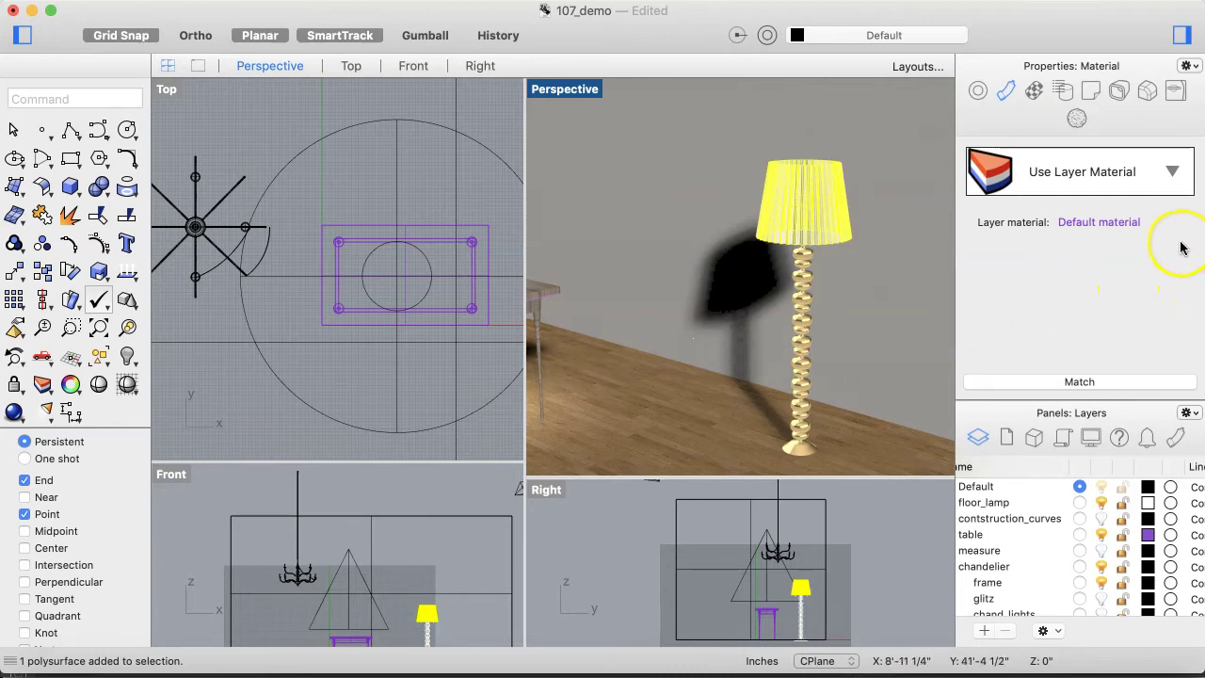
pyautogui.click(1173, 171)
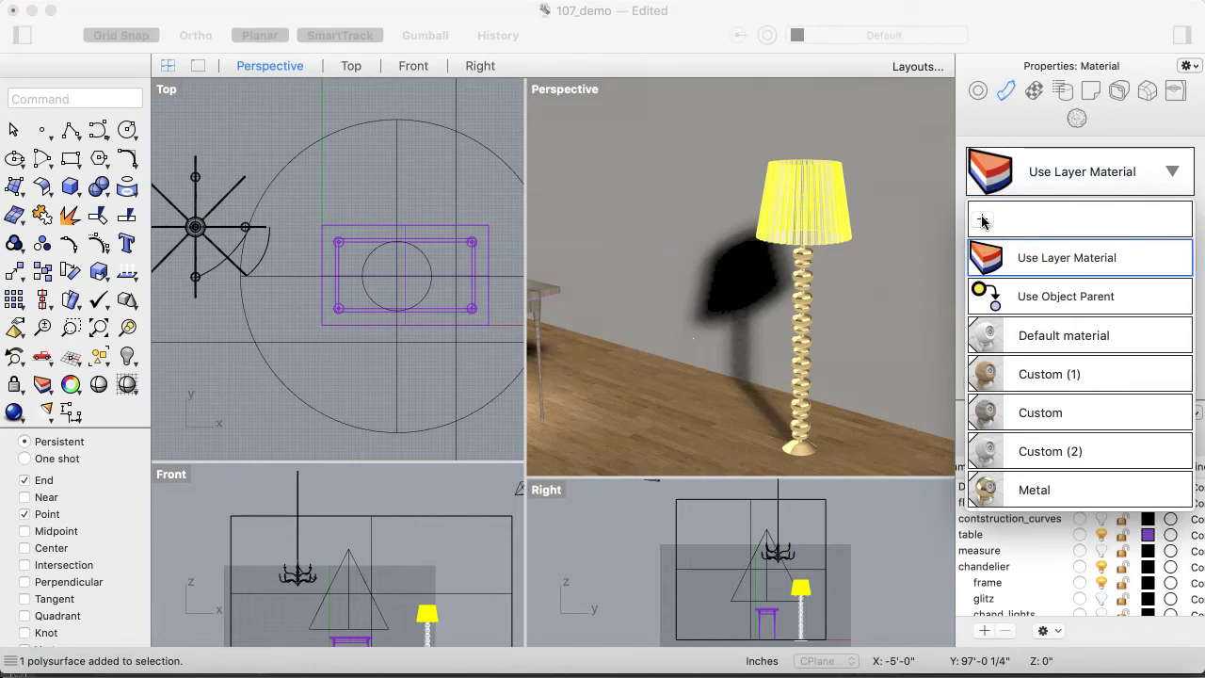
pyautogui.click(1029, 336)
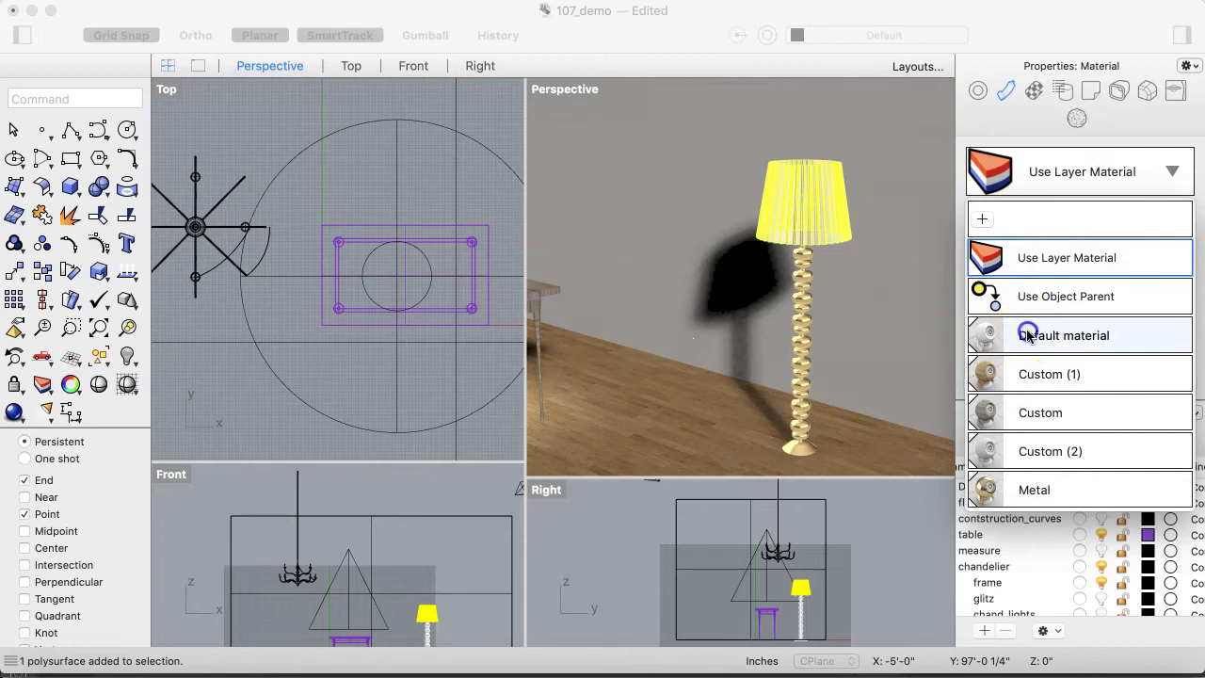
pyautogui.scroll(-3, 1083, 308)
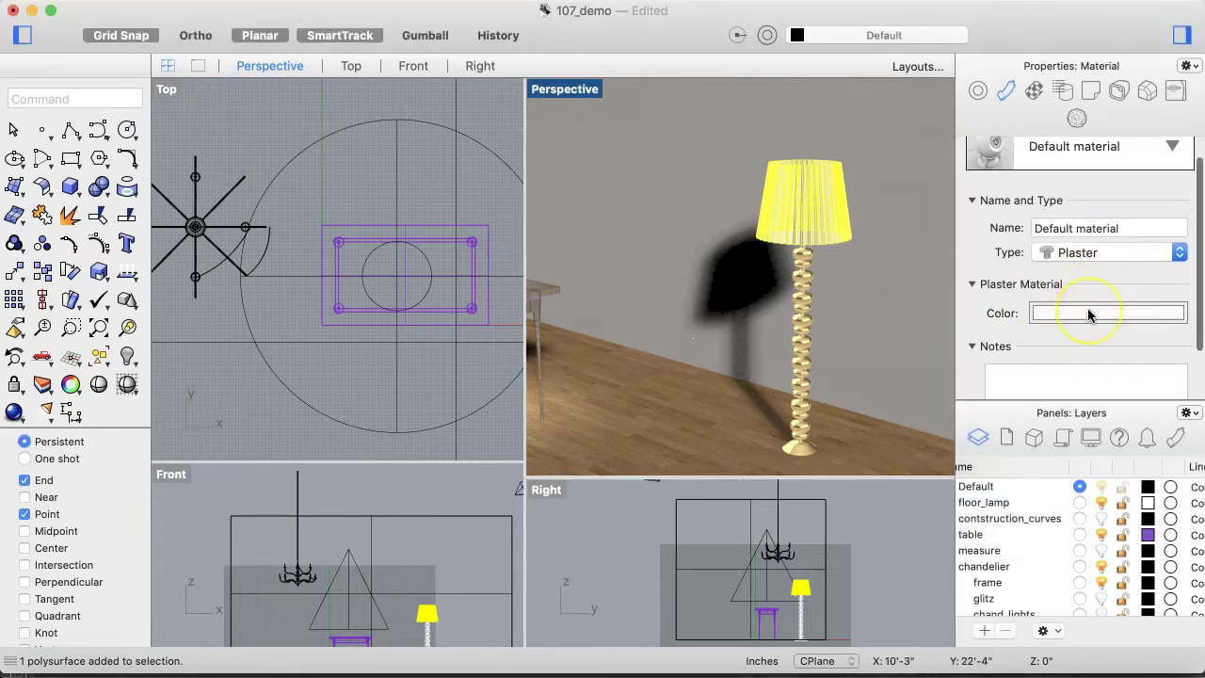
pyautogui.click(1111, 273)
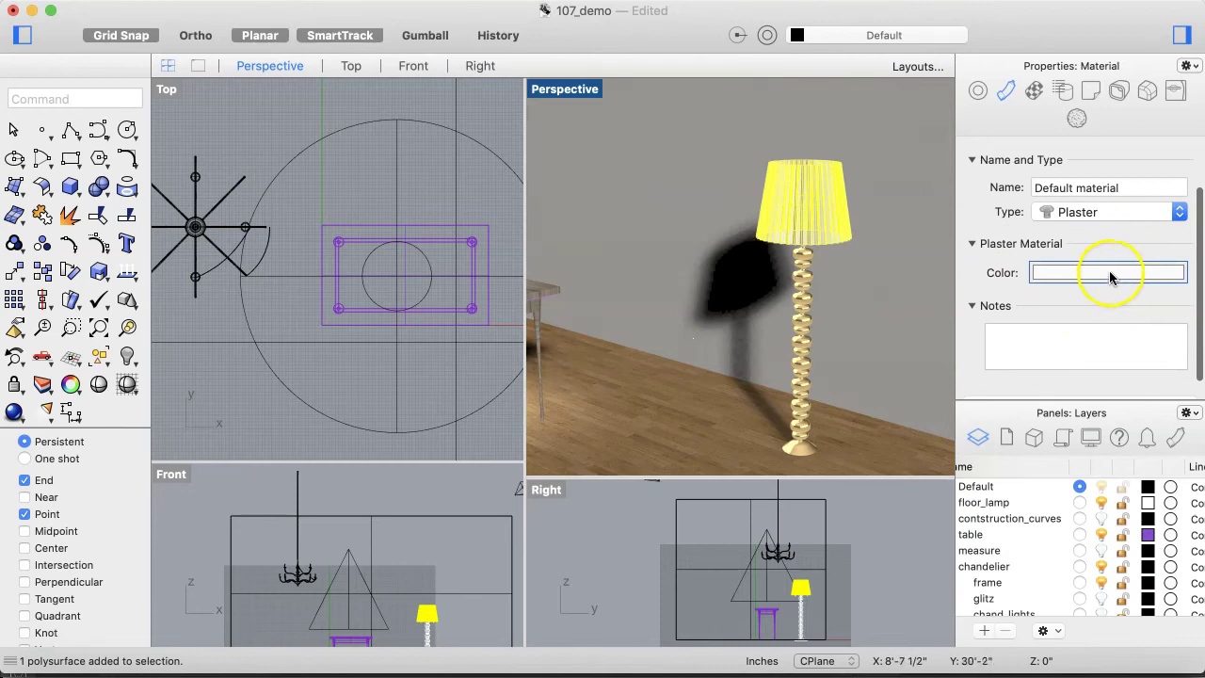
pyautogui.click(1178, 212)
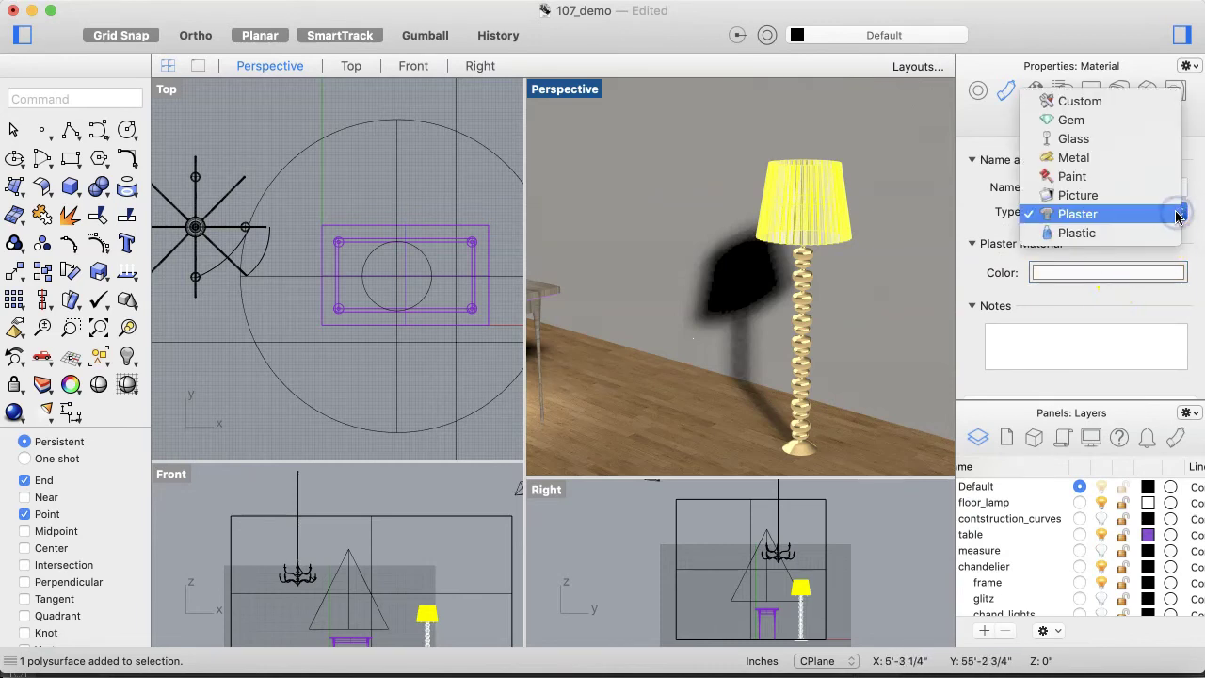
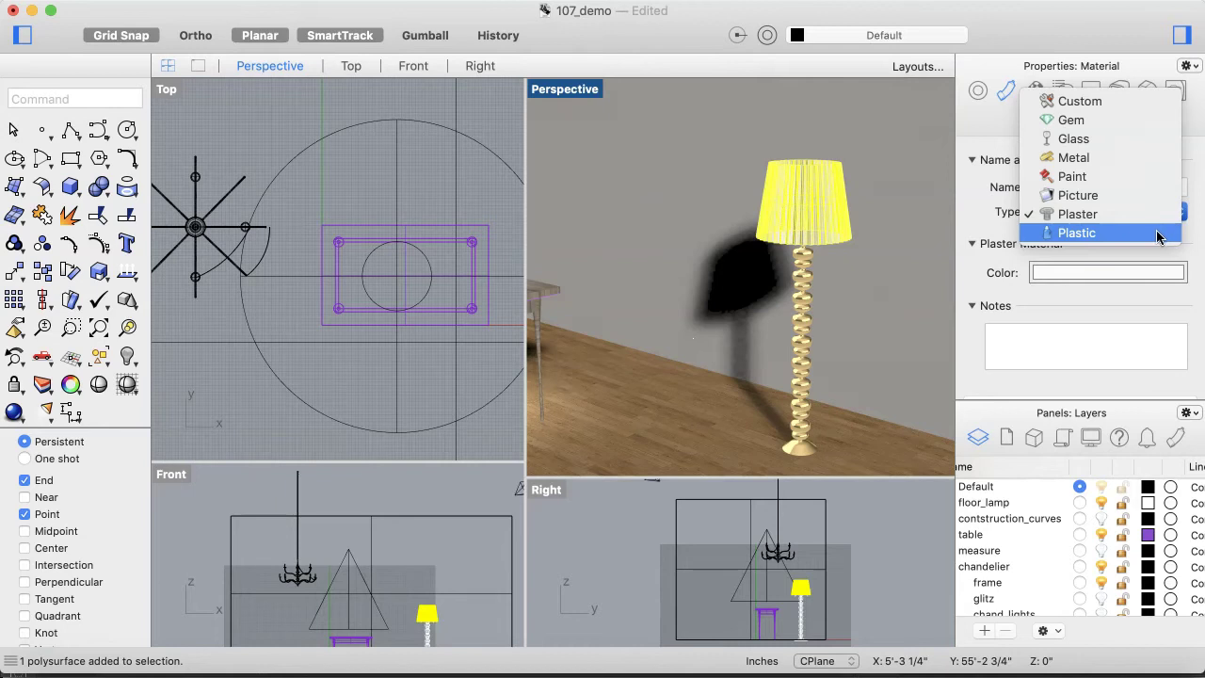
pyautogui.moveTo(1157, 236)
pyautogui.mouseDown()
pyautogui.moveTo(1122, 295)
pyautogui.moveTo(1140, 231)
pyautogui.mouseUp()
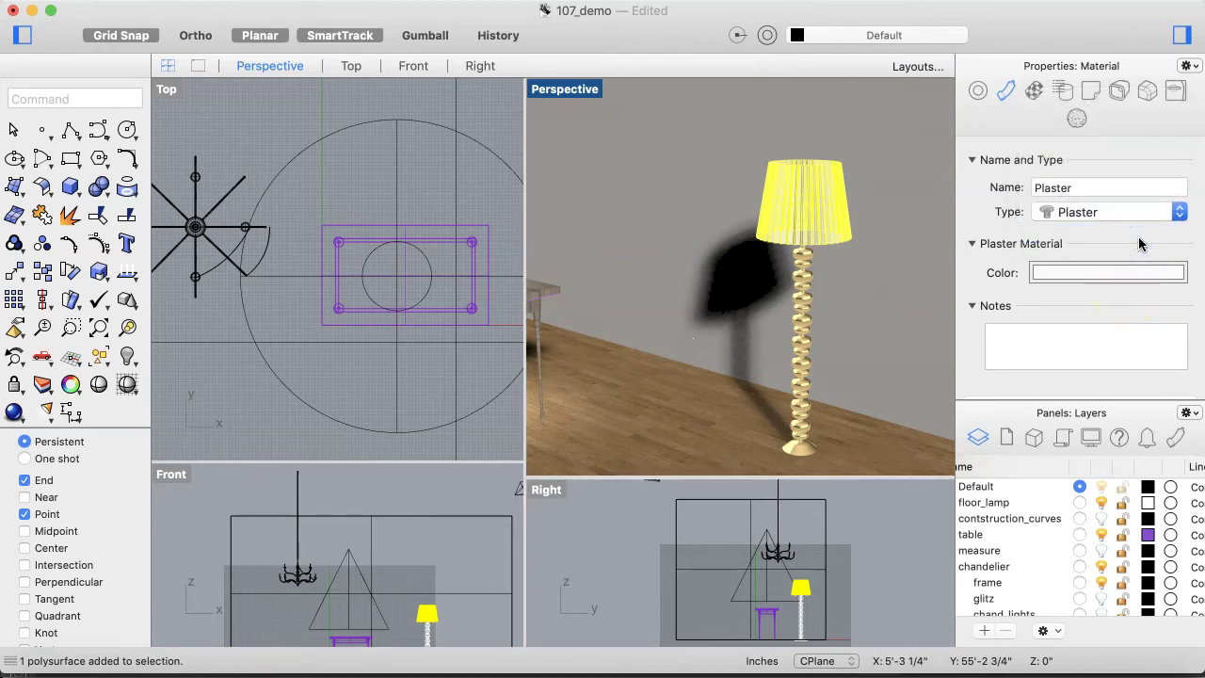
# - Set the lampshade's Plastic material to 34% transparency and 53% reflectivity, deselect it, and inspect the shade up close
pyautogui.scroll(-3, 1130, 269)
pyautogui.scroll(5, 1126, 269)
pyautogui.click(1094, 238)
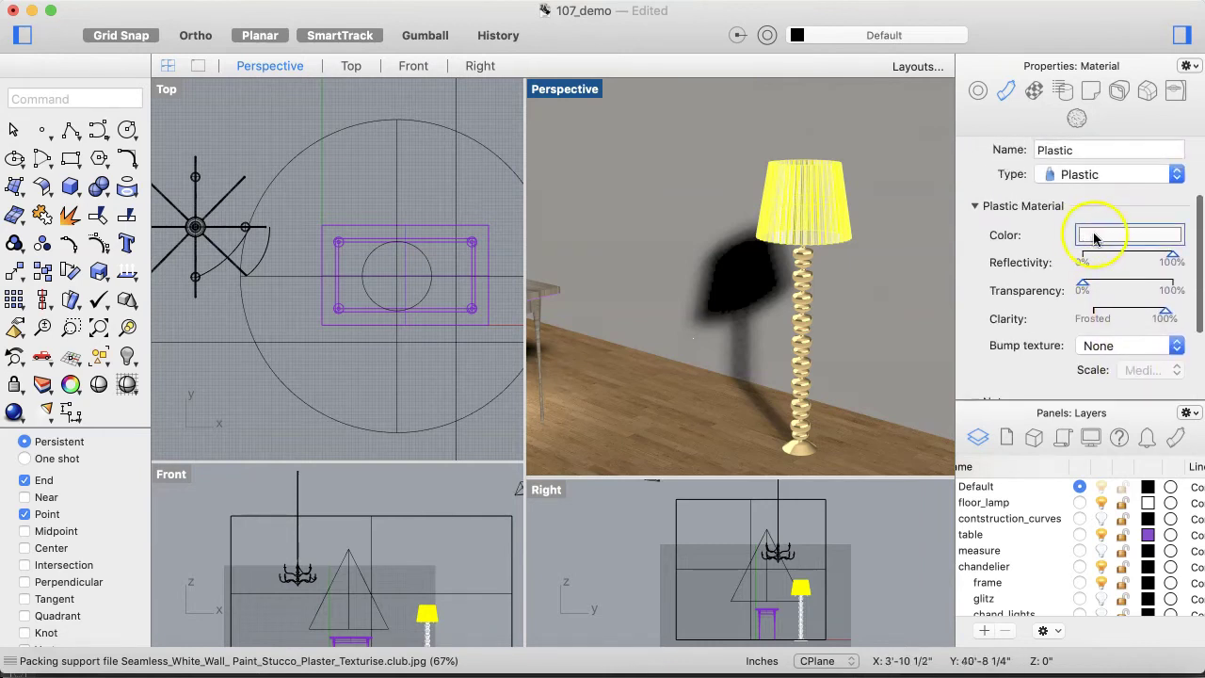
pyautogui.click(1082, 284)
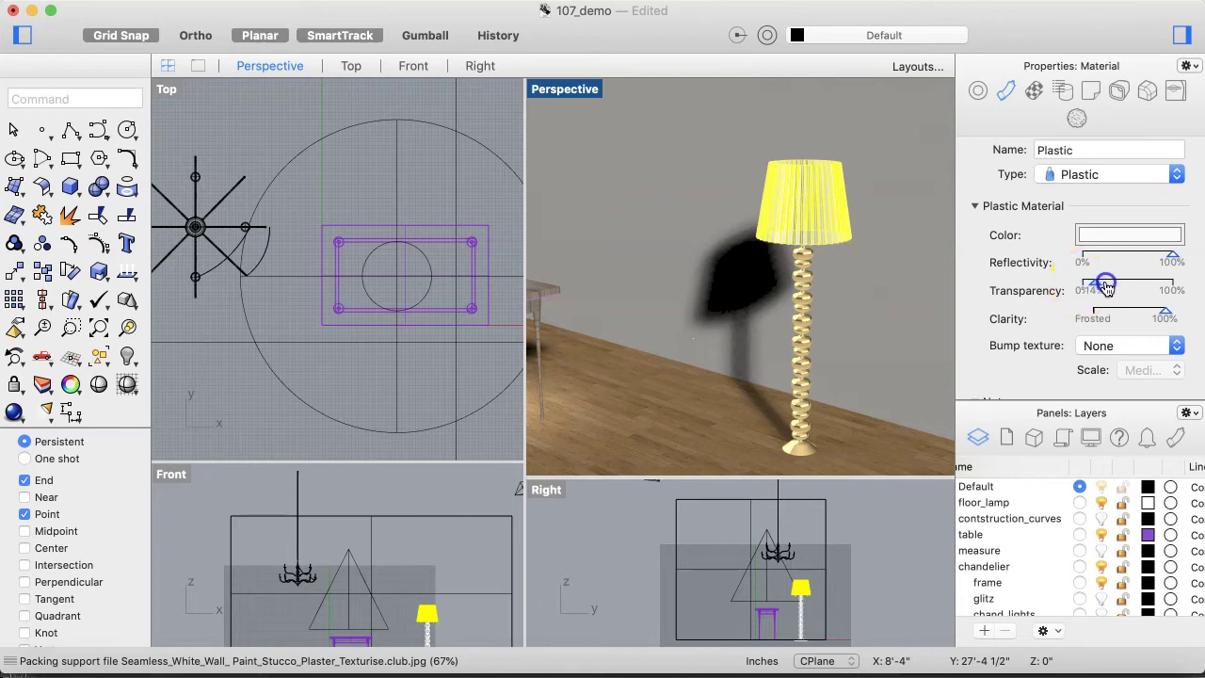
pyautogui.moveTo(1148, 287); pyautogui.dragTo(1146, 289)
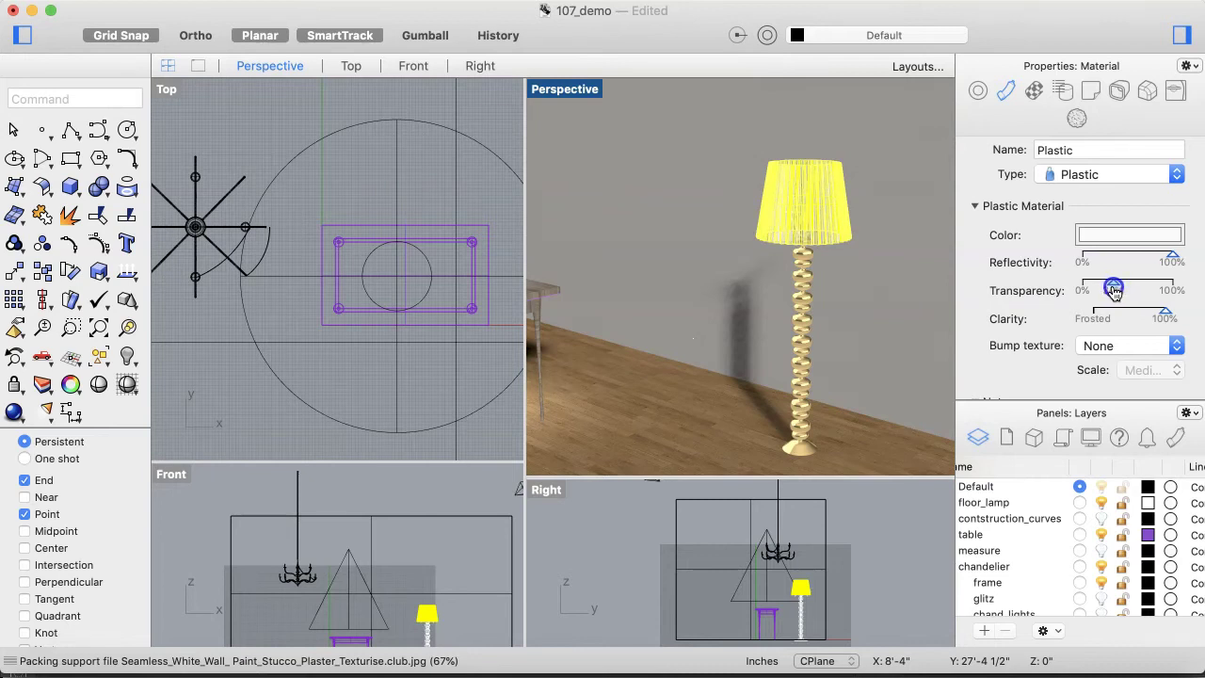
pyautogui.moveTo(1124, 256); pyautogui.dragTo(1158, 256)
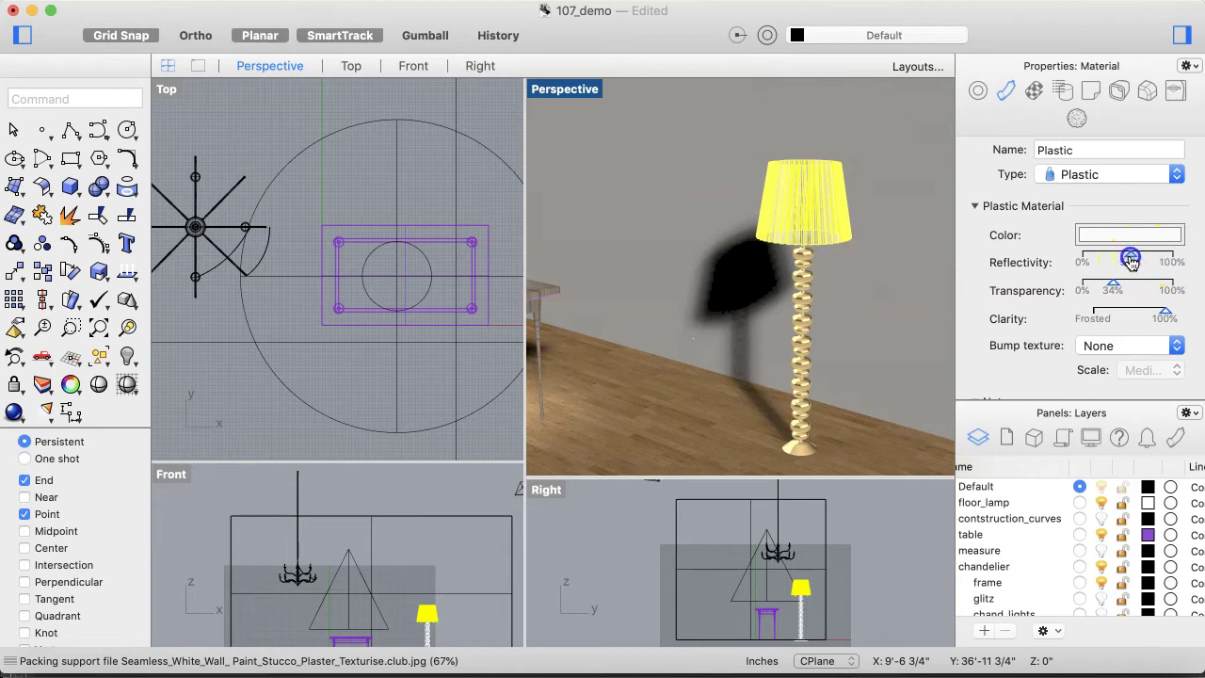
pyautogui.moveTo(1131, 262); pyautogui.dragTo(1130, 261)
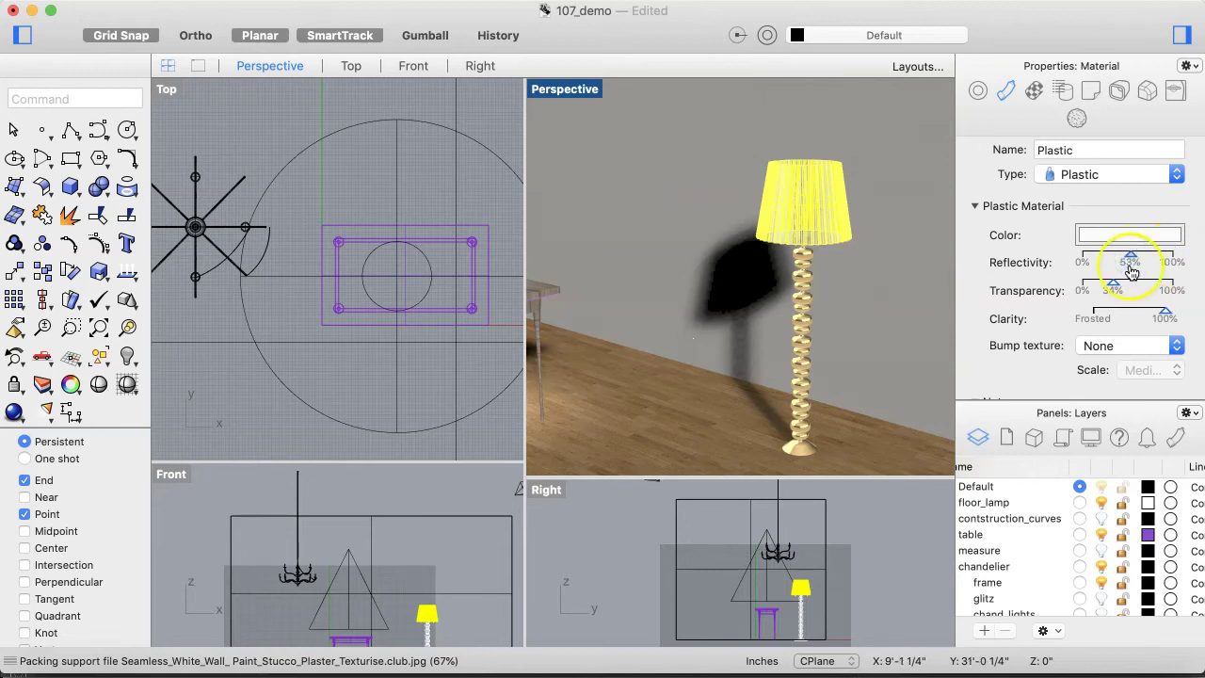
pyautogui.click(656, 513)
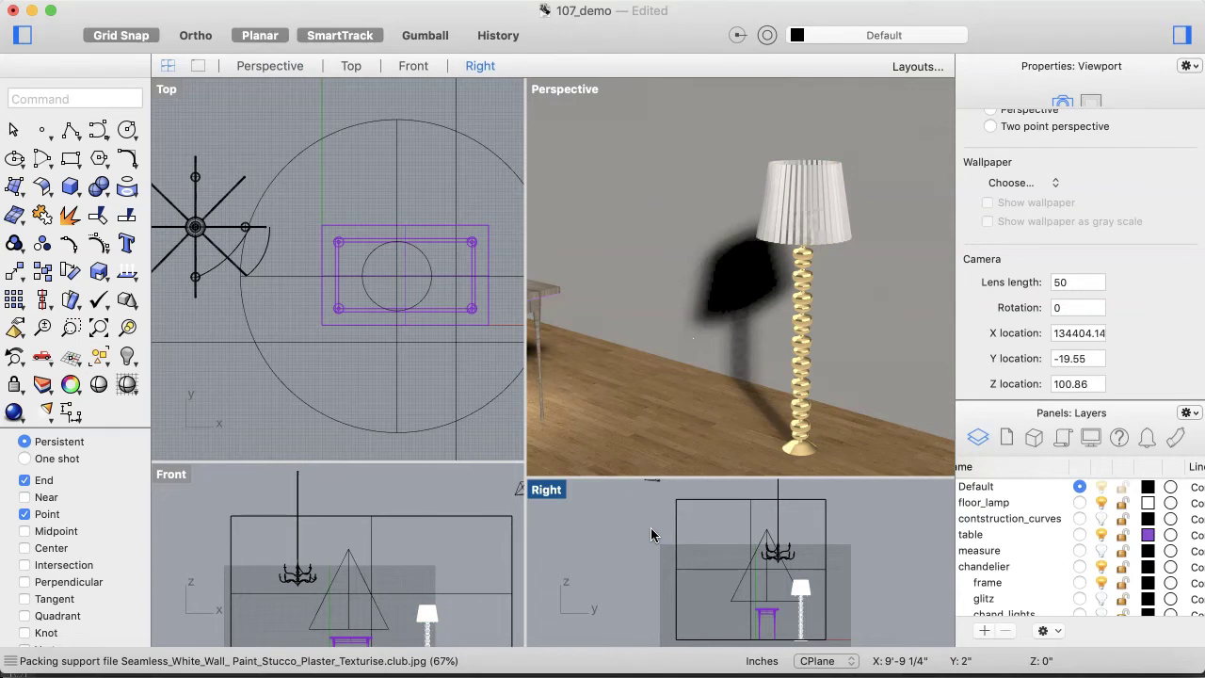
pyautogui.click(661, 499)
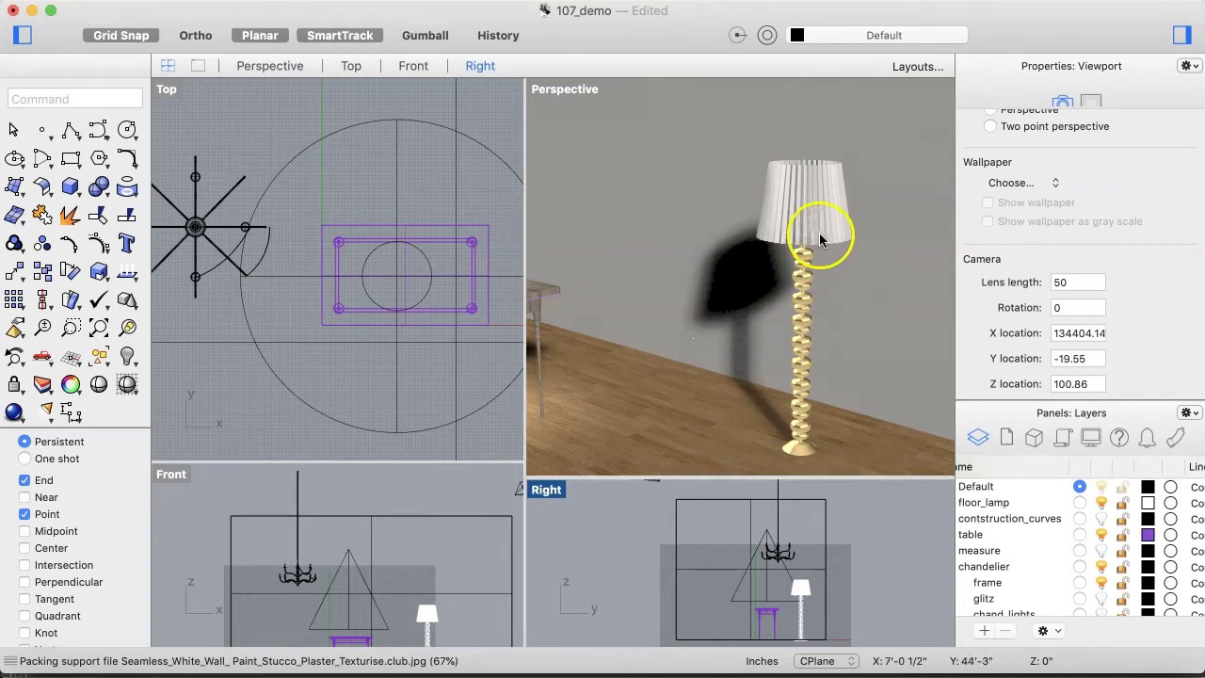
pyautogui.scroll(5, 815, 220)
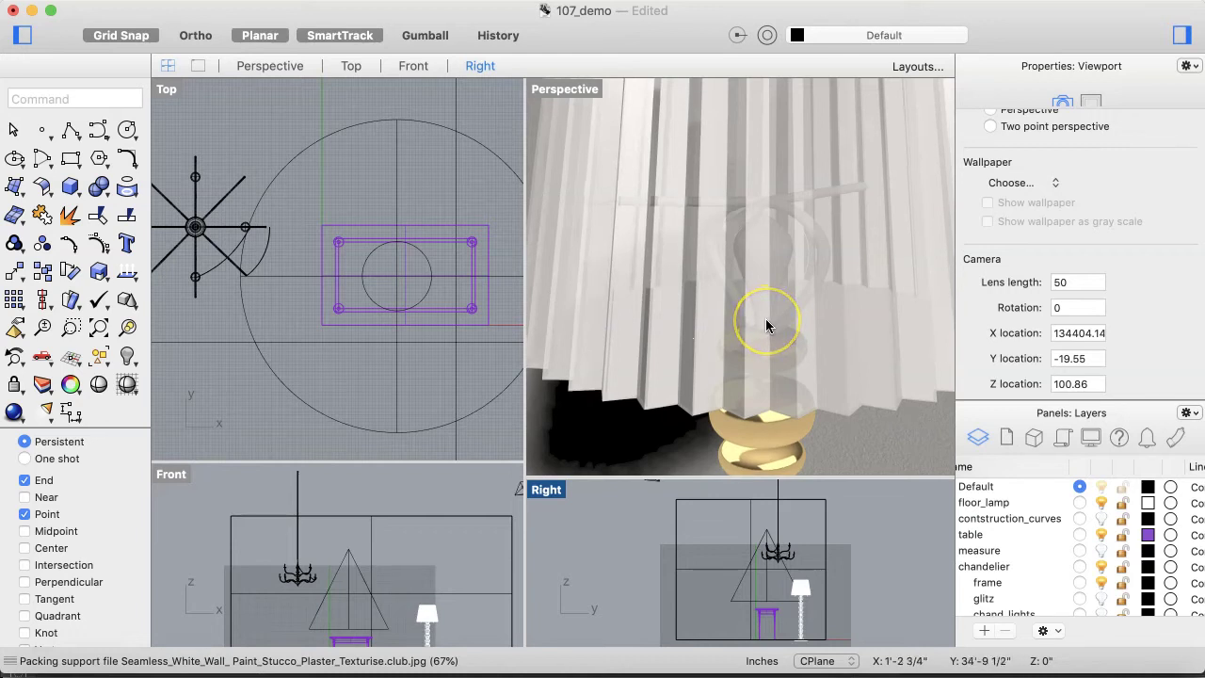
# - Examine the room scene with the finished floor lamp, the table and the chandelier from several distances and angles
pyautogui.scroll(-3, 766, 325)
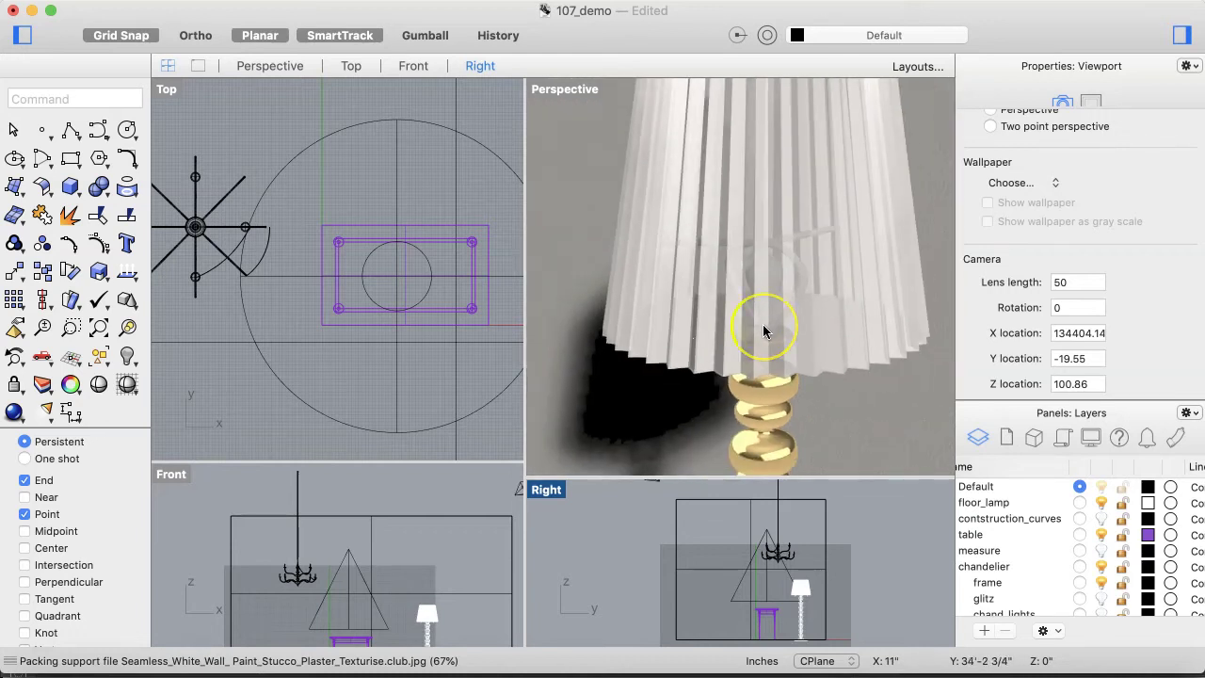
pyautogui.scroll(-5, 765, 327)
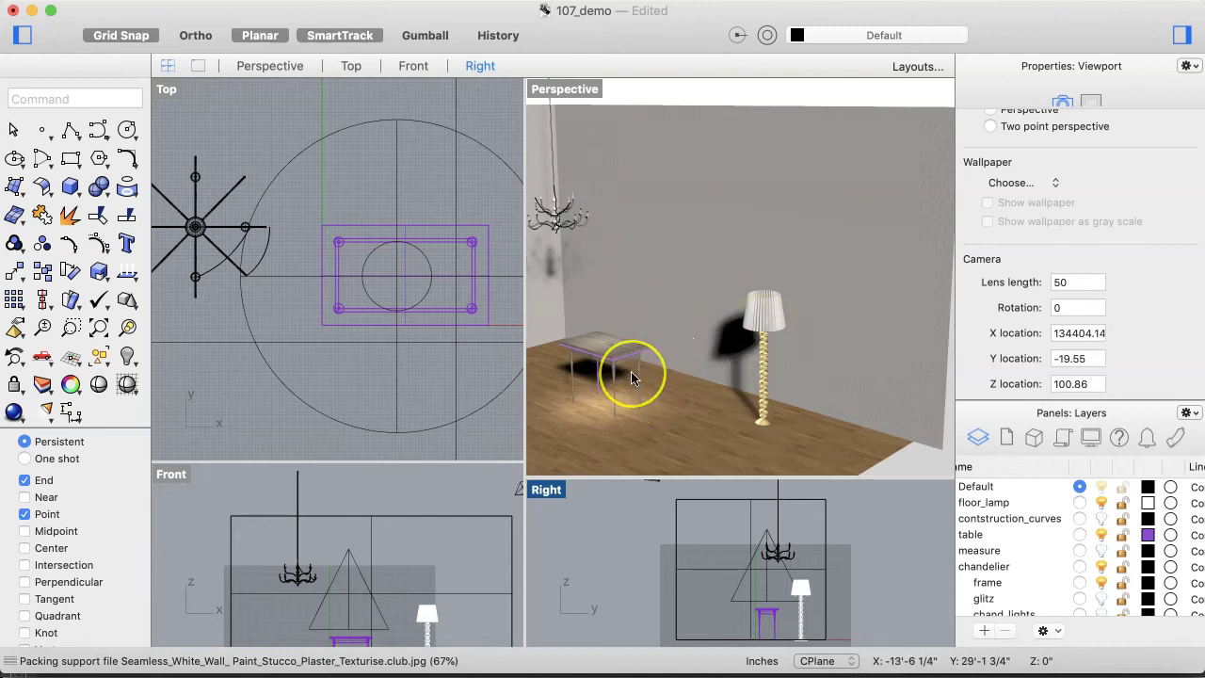
pyautogui.hscroll(-5, 632, 378)
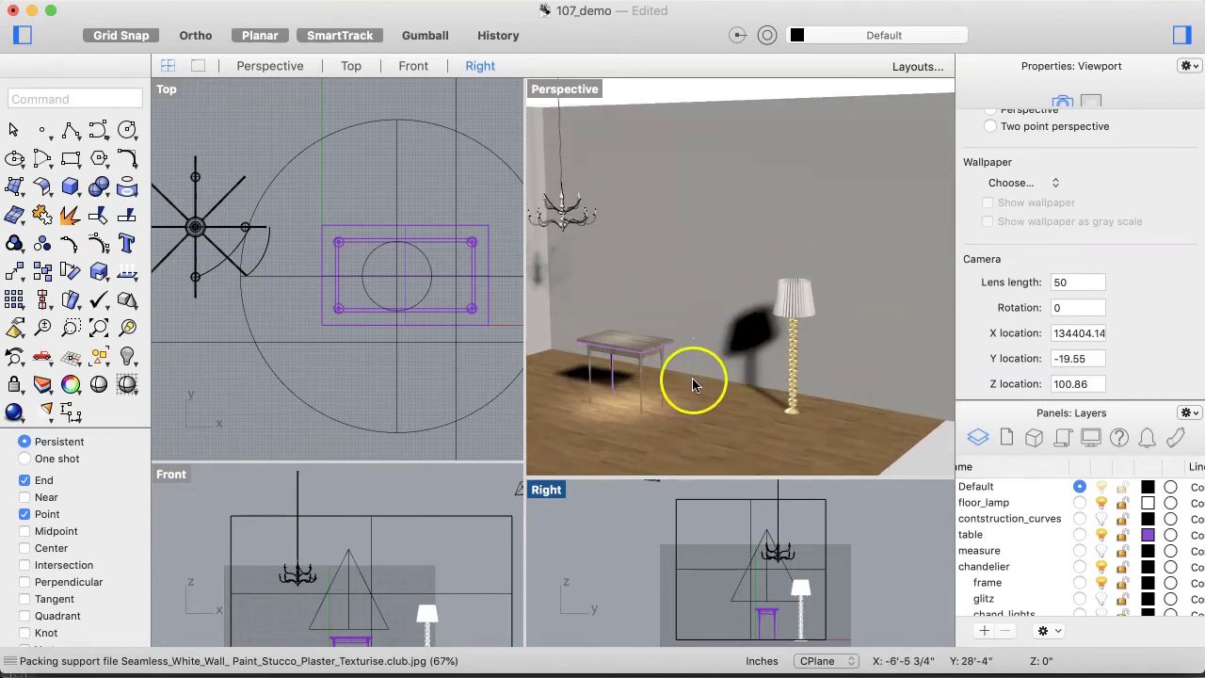
pyautogui.hscroll(-5, 691, 377)
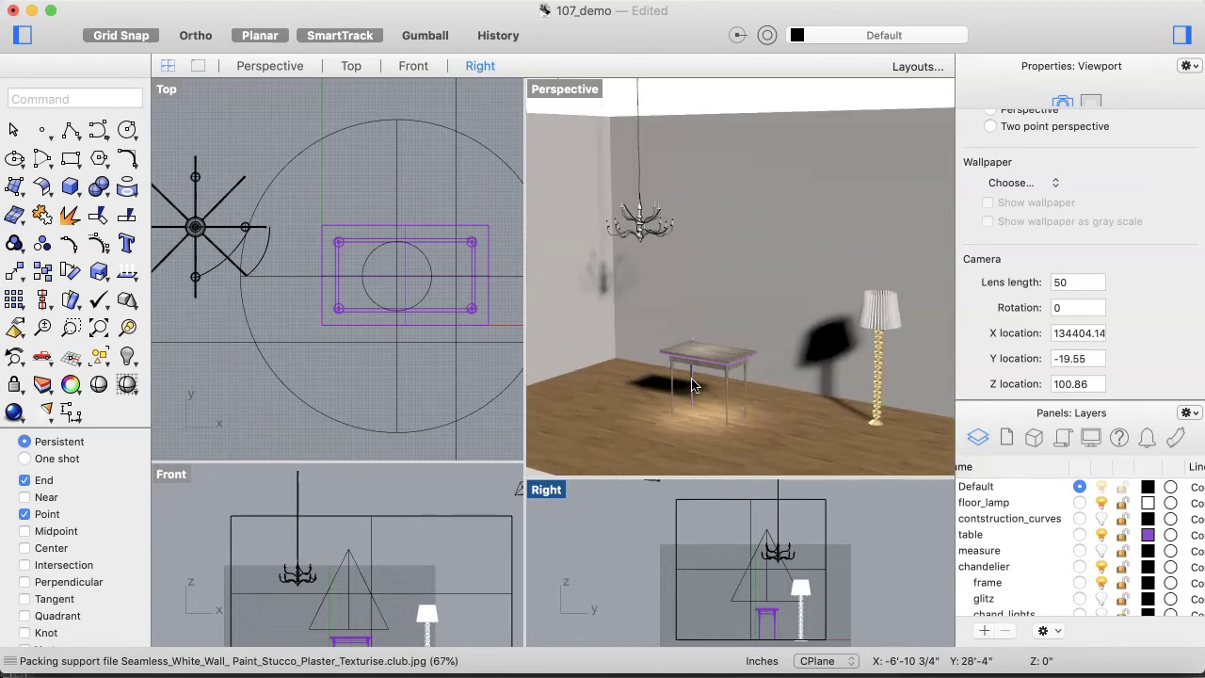
pyautogui.scroll(3, 692, 385)
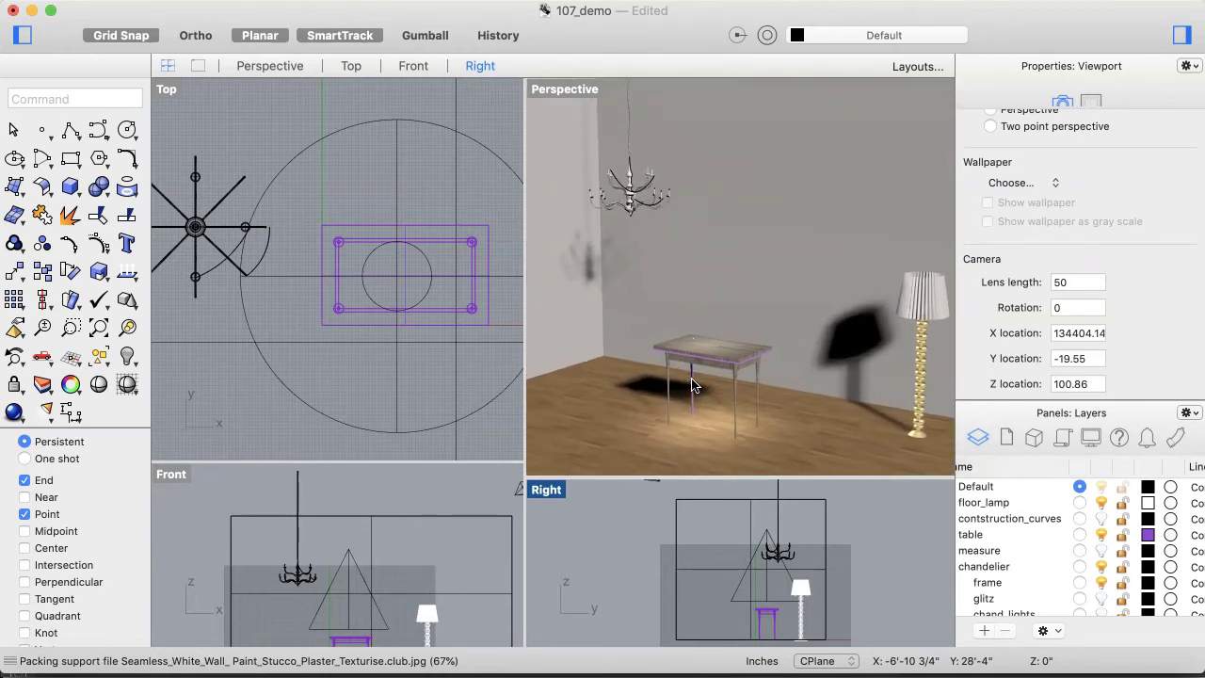
pyautogui.hscroll(5, 692, 384)
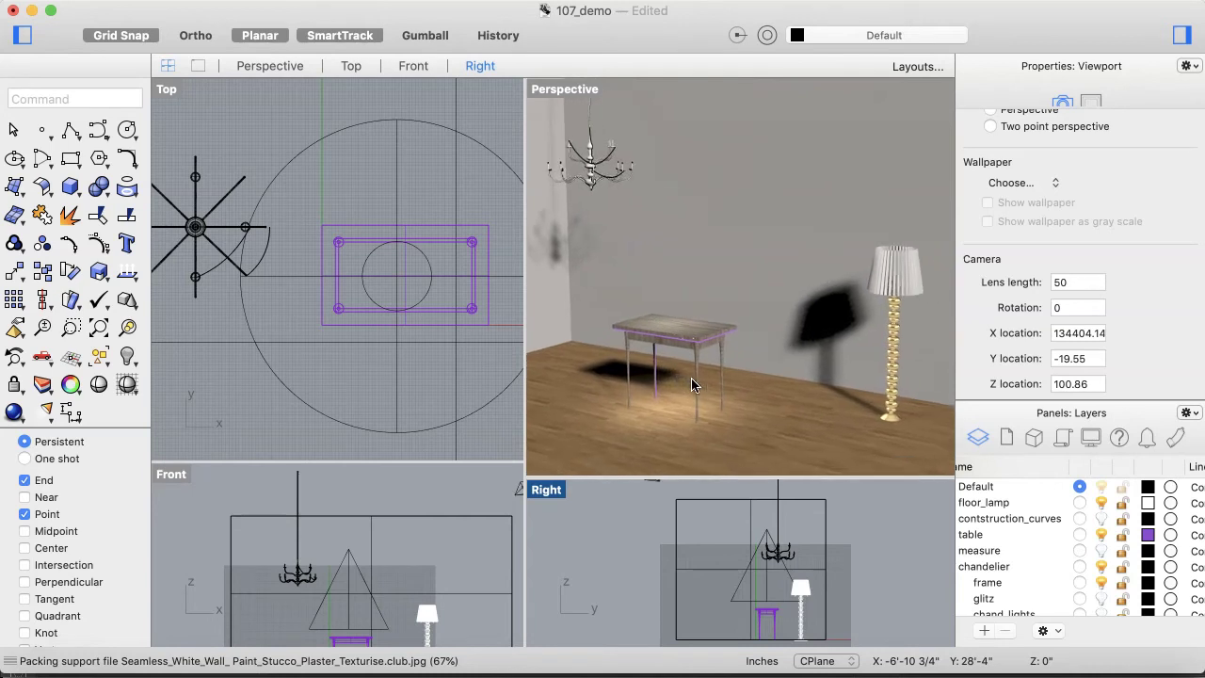
pyautogui.hscroll(5, 692, 384)
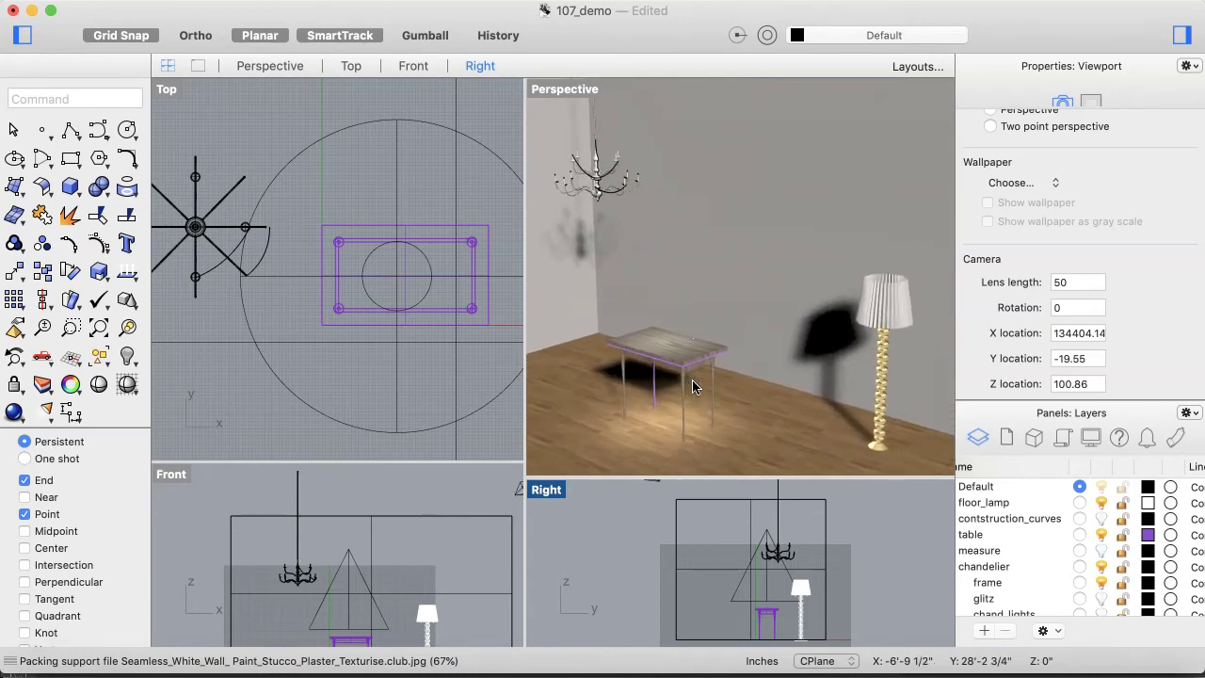
pyautogui.scroll(-1, 693, 386)
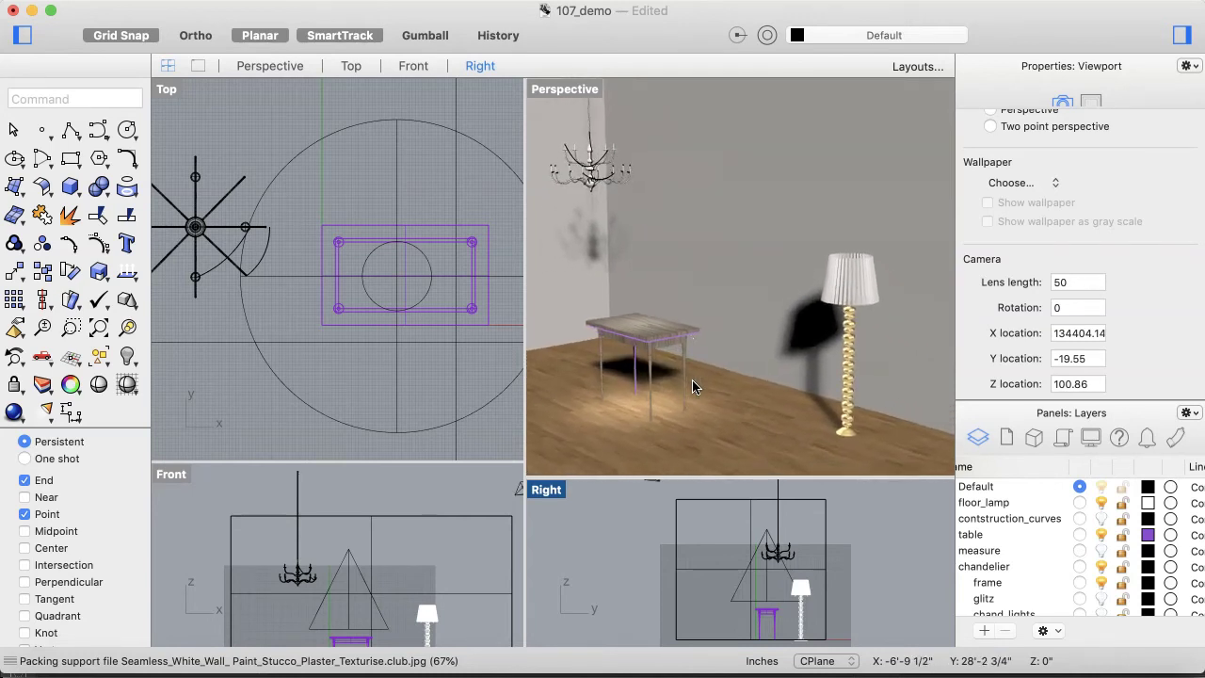
pyautogui.hscroll(-4, 692, 386)
pyautogui.hscroll(4, 693, 386)
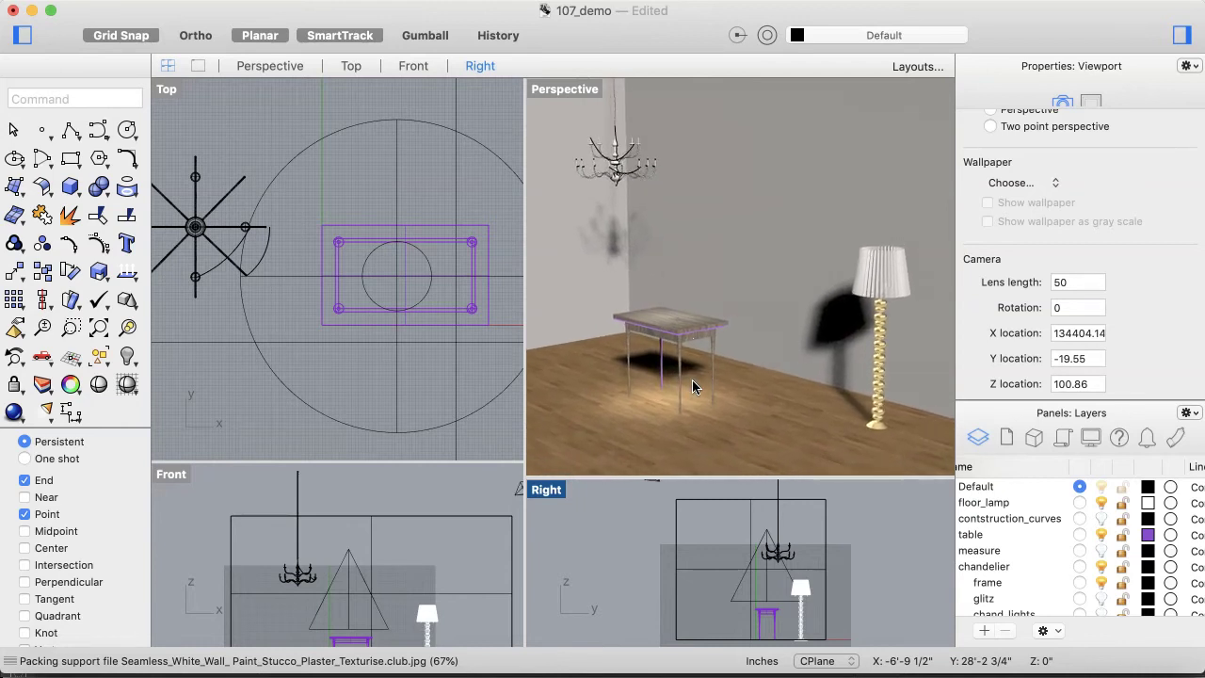
pyautogui.scroll(2, 693, 384)
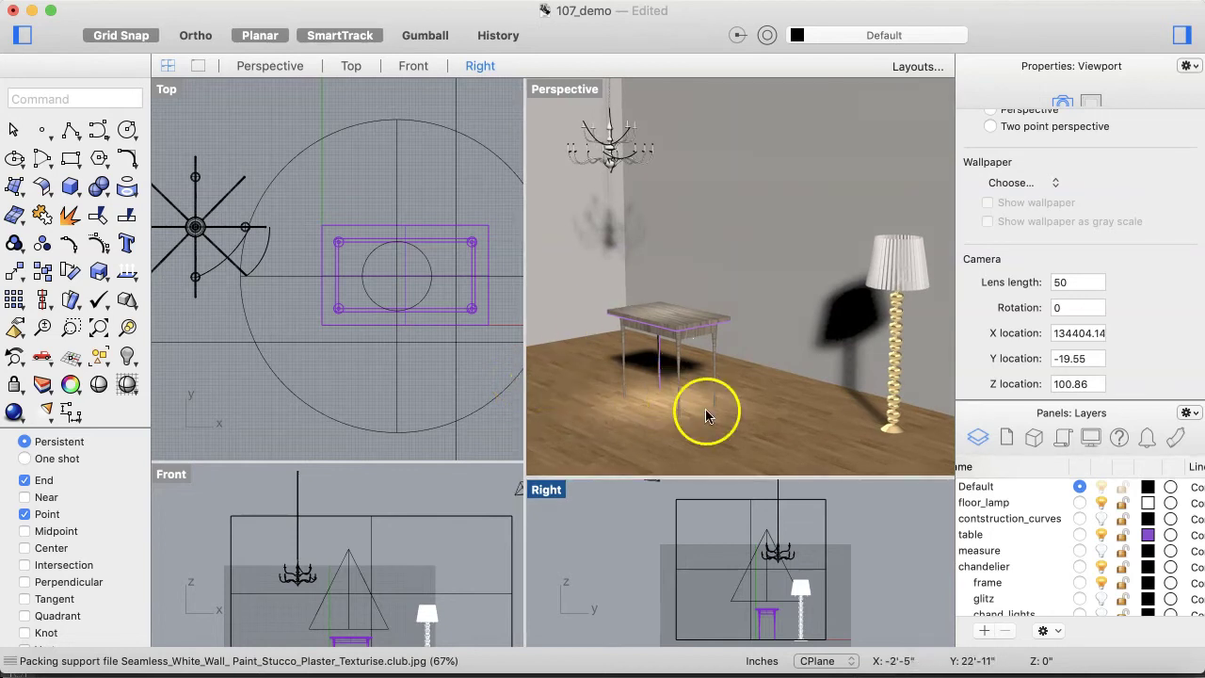
# - Select all objects on the chandelier's frame sublayer
pyautogui.scroll(-3, 1067, 581)
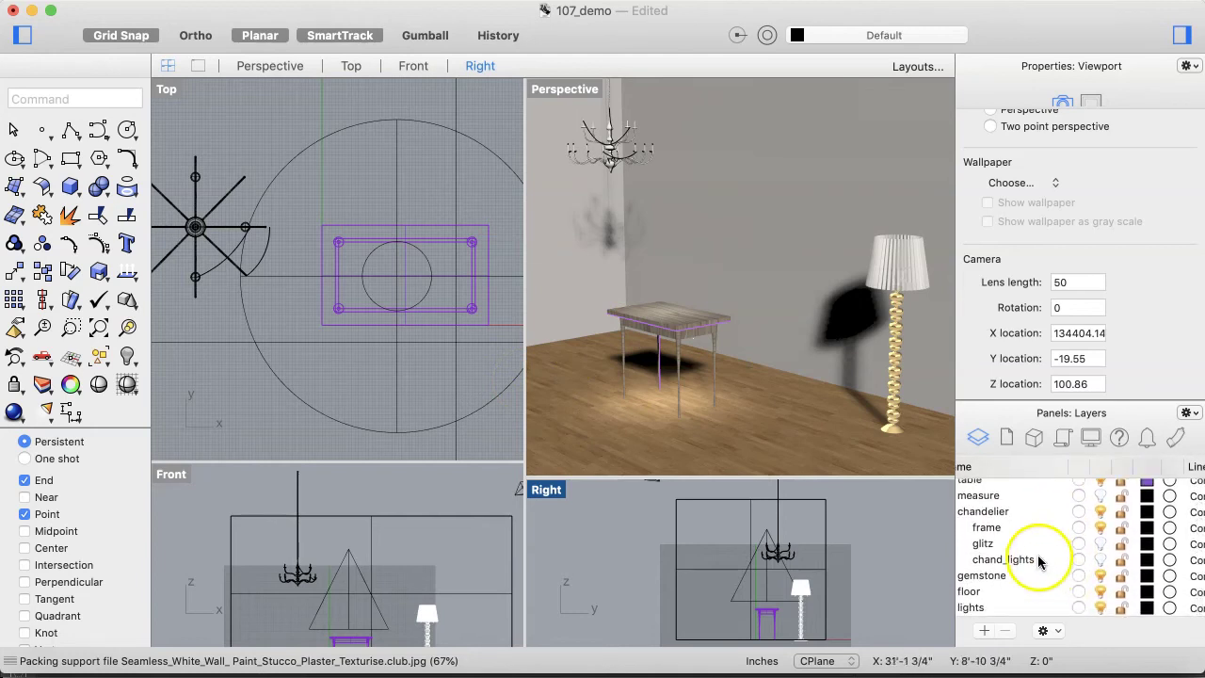
pyautogui.click(1023, 530)
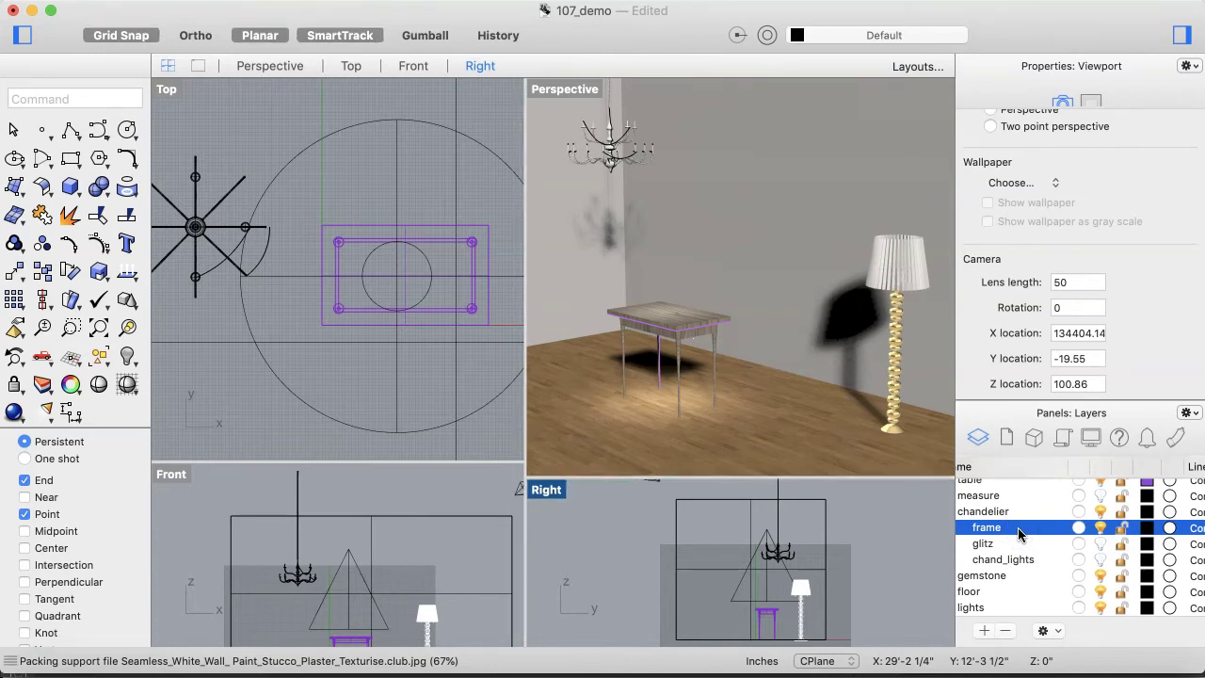
pyautogui.click(1020, 533)
pyautogui.moveTo(1020, 533); pyautogui.dragTo(948, 499, button='right')
pyautogui.click(948, 499)
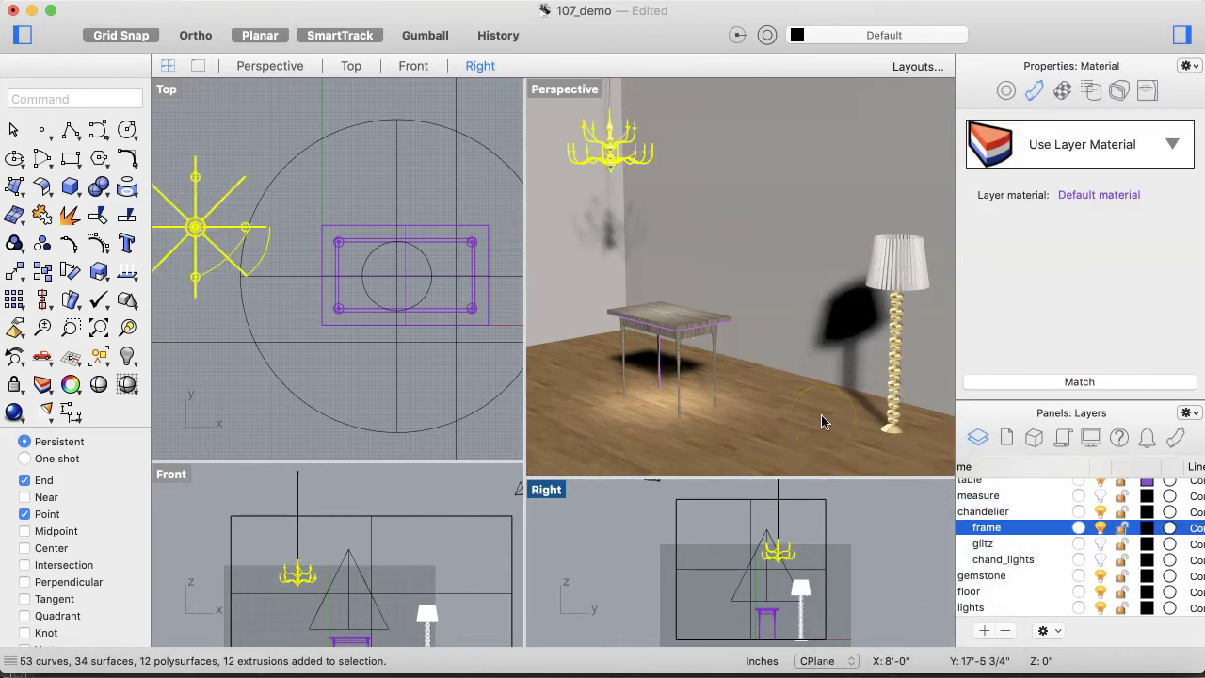
# - Assign a new material of type Metal to the selected chandelier frame in place of its layer material
pyautogui.click(1174, 147)
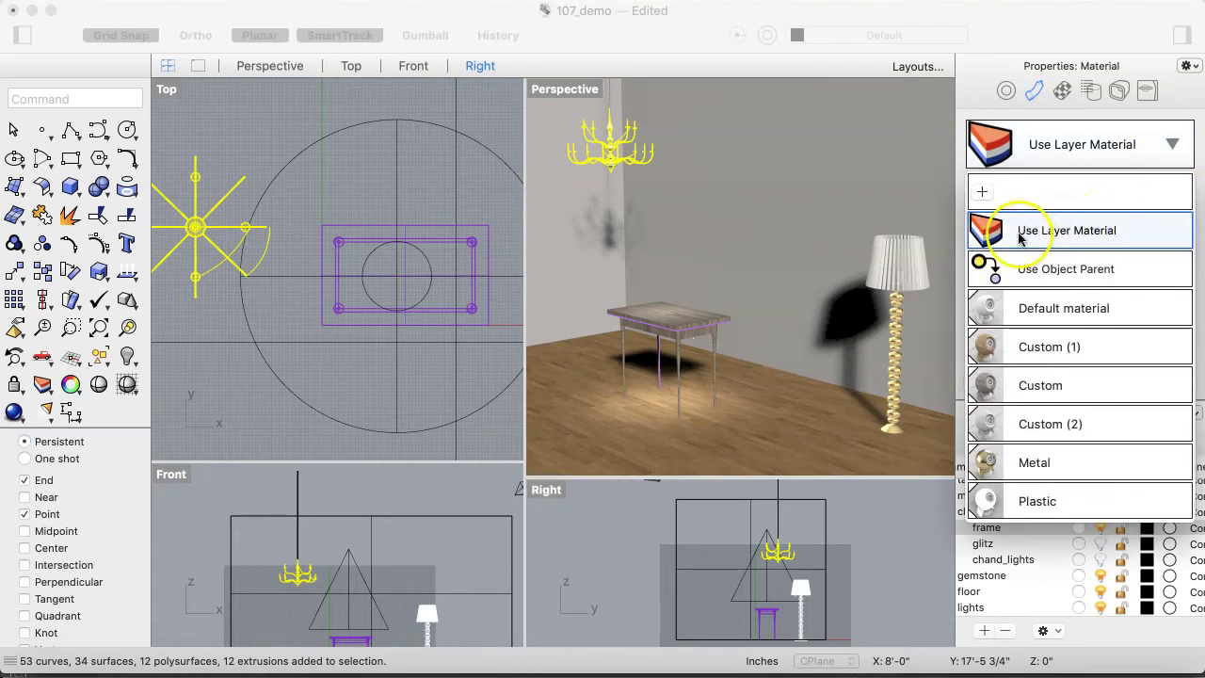
pyautogui.click(983, 193)
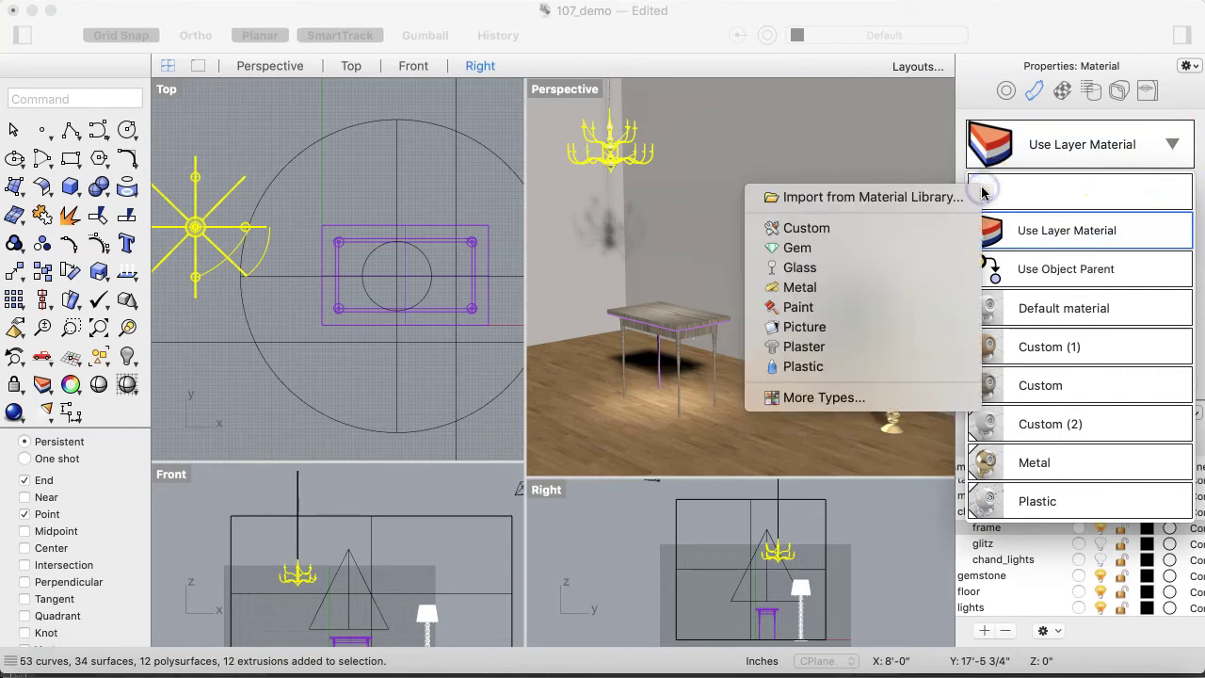
pyautogui.click(837, 287)
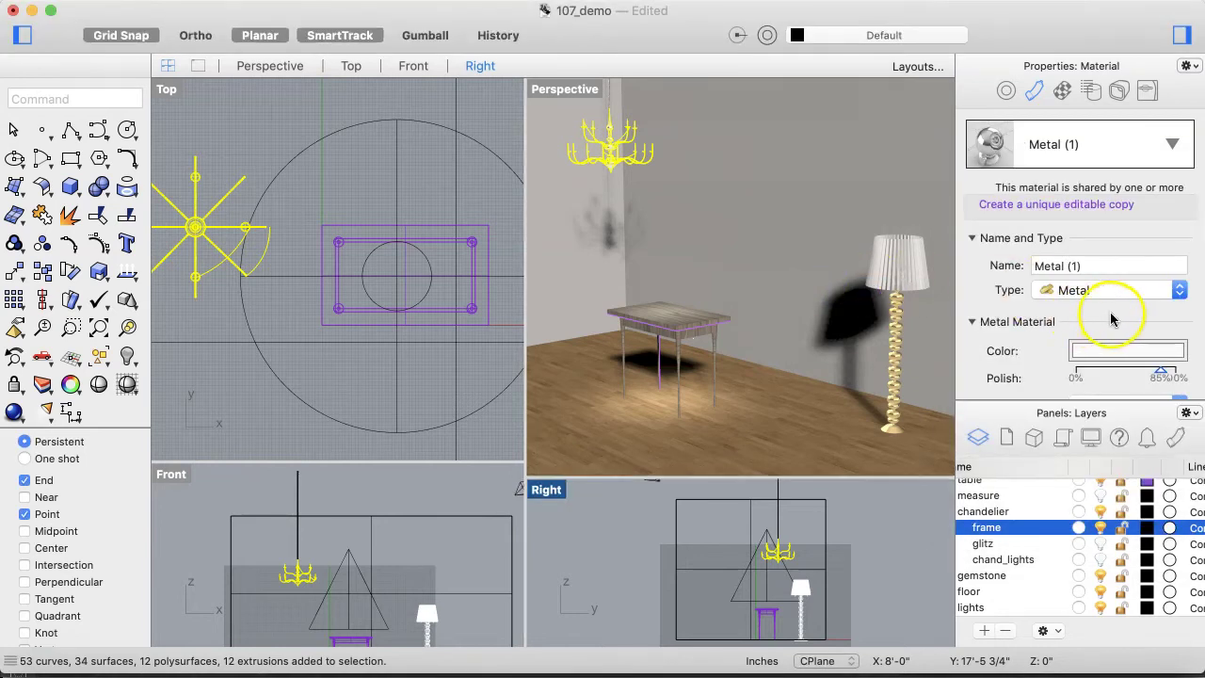
# - Set the chandelier frame's Metal material to the Silver metal color with 92% polish, and deselect the frame
pyautogui.scroll(-2, 1127, 318)
pyautogui.scroll(-1, 1127, 318)
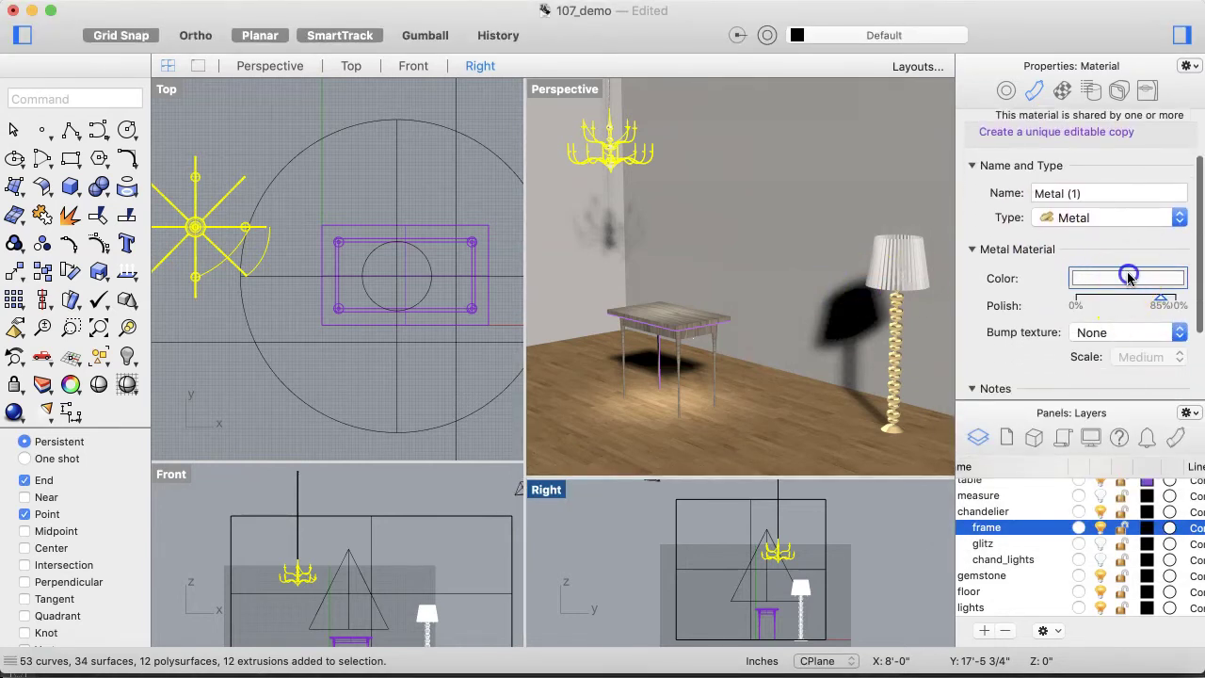
pyautogui.click(1128, 278)
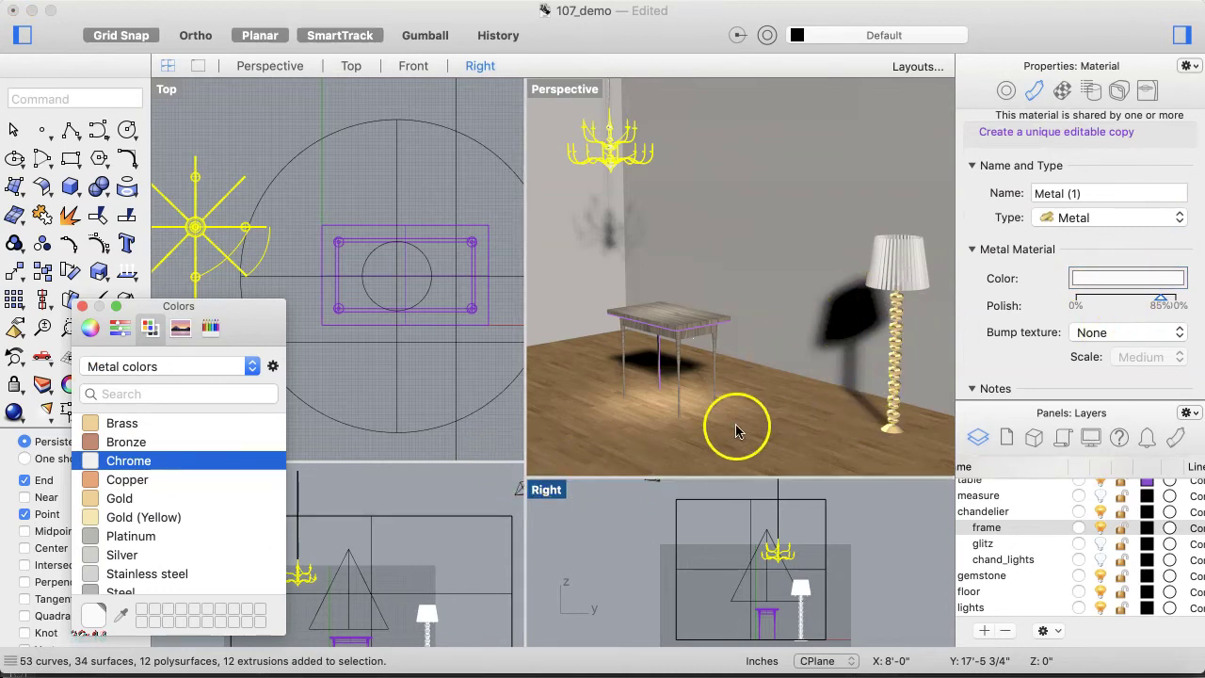
pyautogui.click(90, 557)
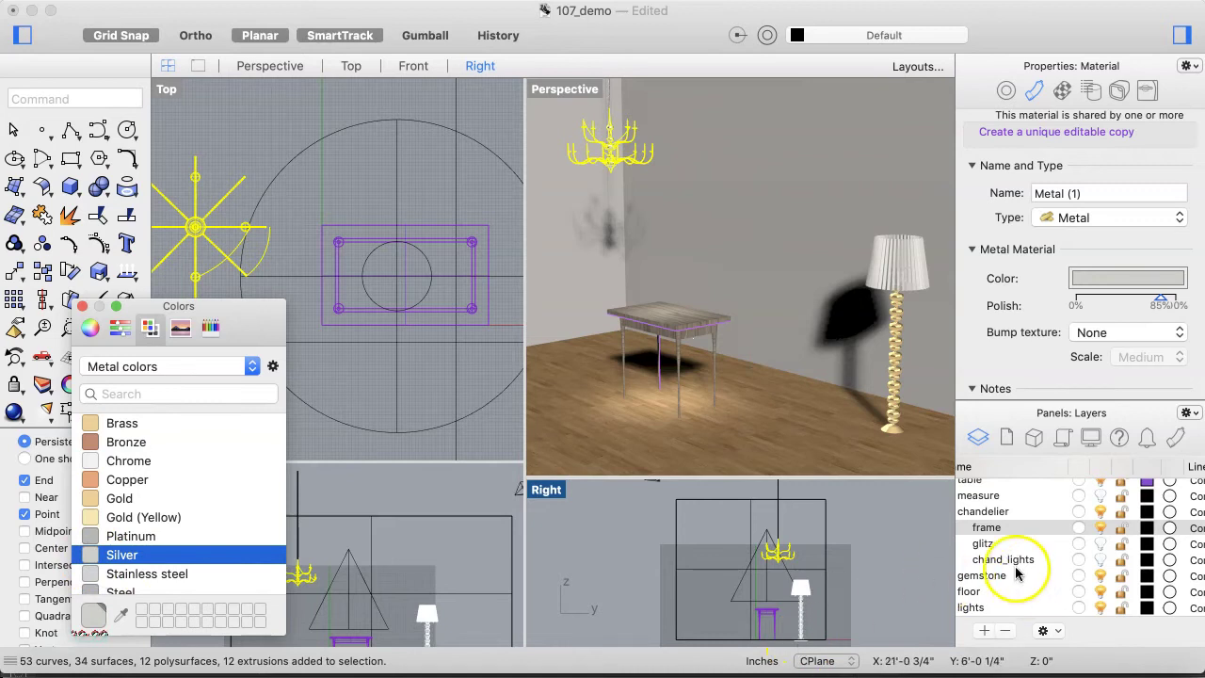
pyautogui.click(82, 306)
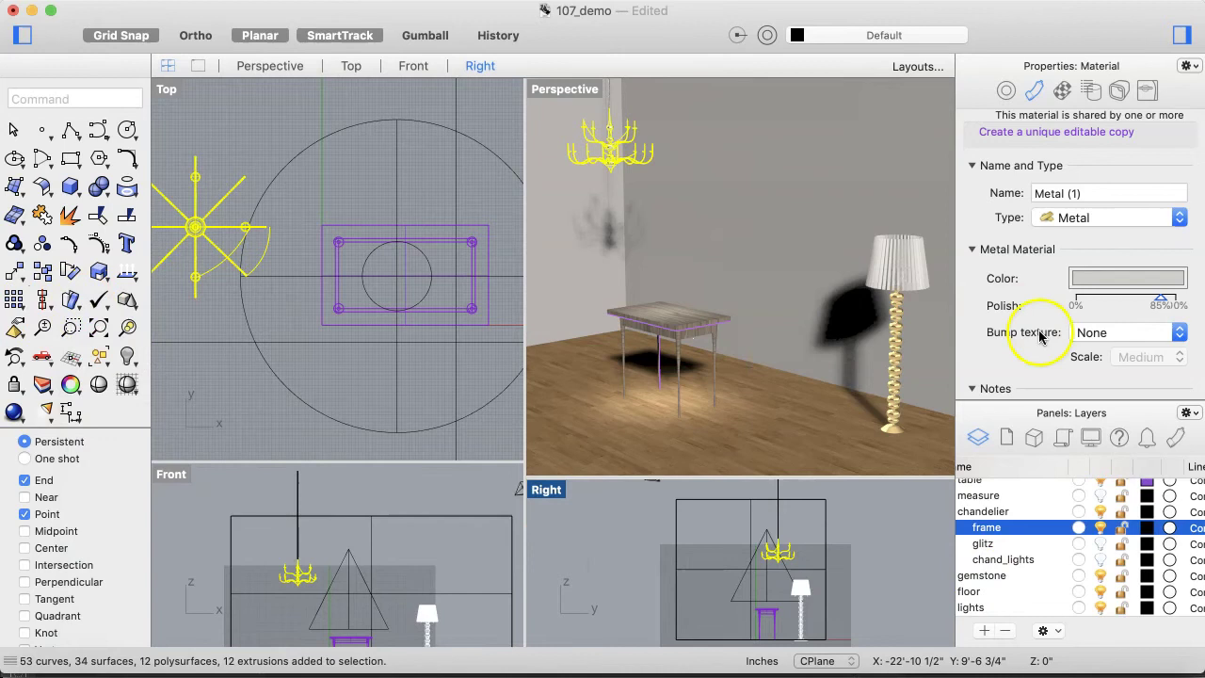
pyautogui.scroll(-3, 1008, 366)
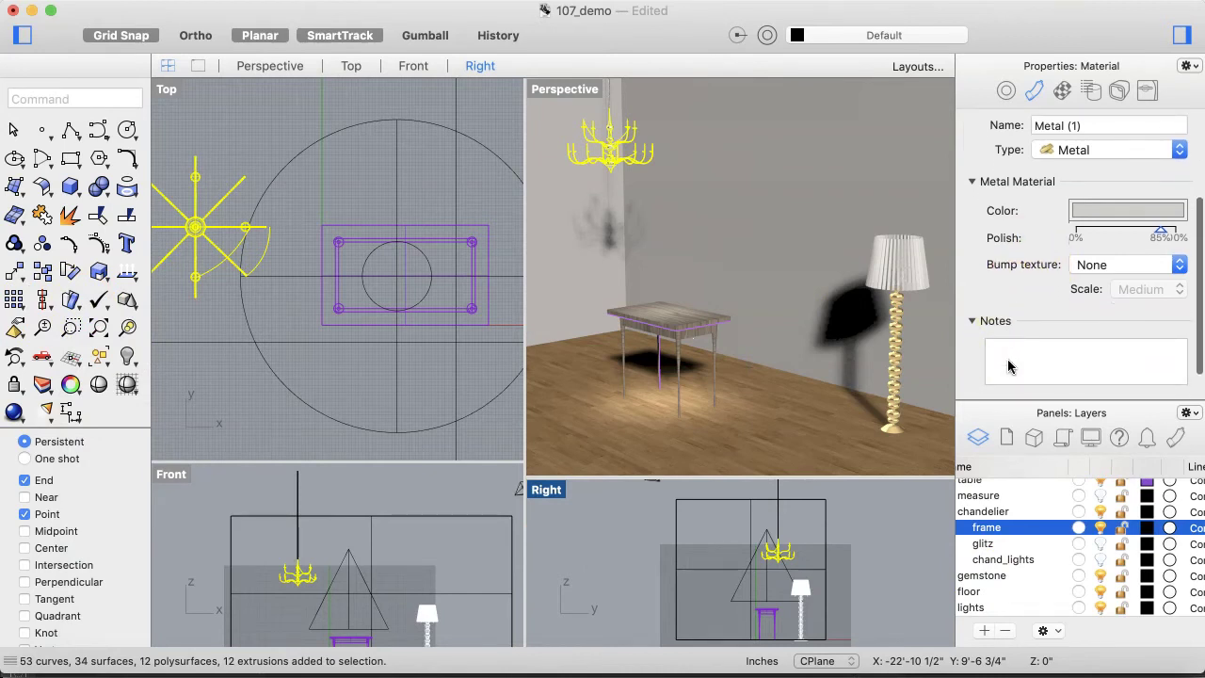
pyautogui.click(1163, 233)
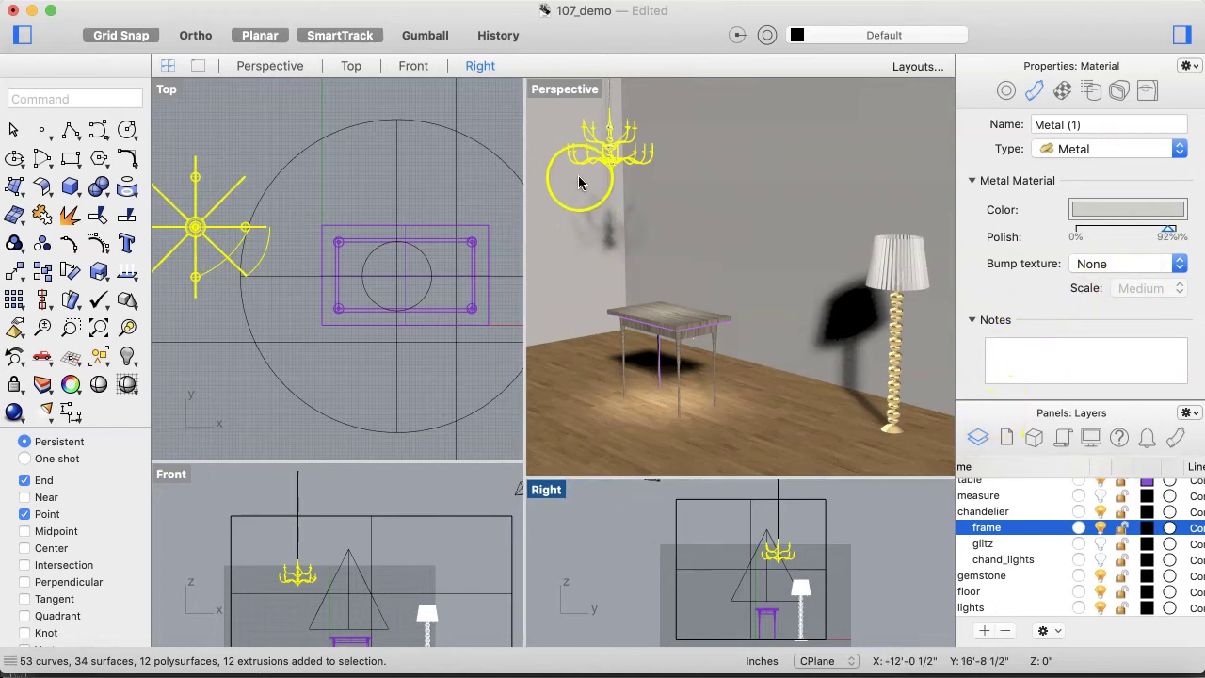
pyautogui.click(1100, 543)
pyautogui.click(1043, 543)
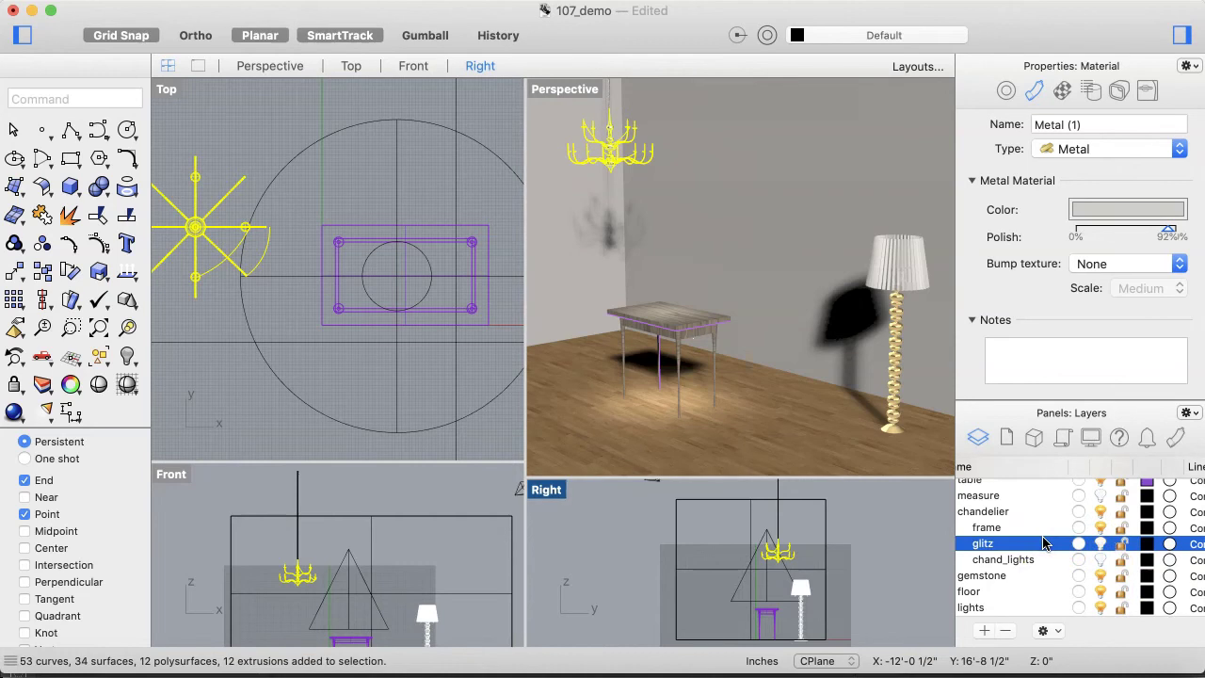
pyautogui.click(1040, 543)
pyautogui.click(596, 560)
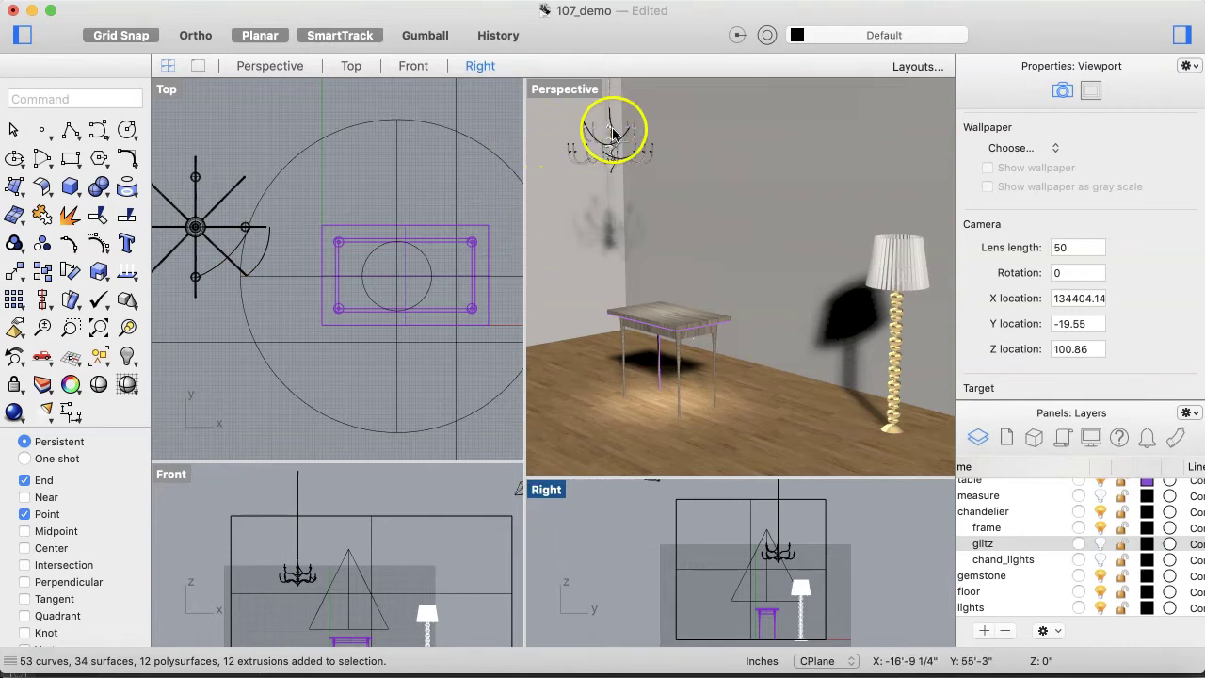
# - Inspect the chandelier's metal finish up close and in the context of the whole room
pyautogui.scroll(5, 607, 134)
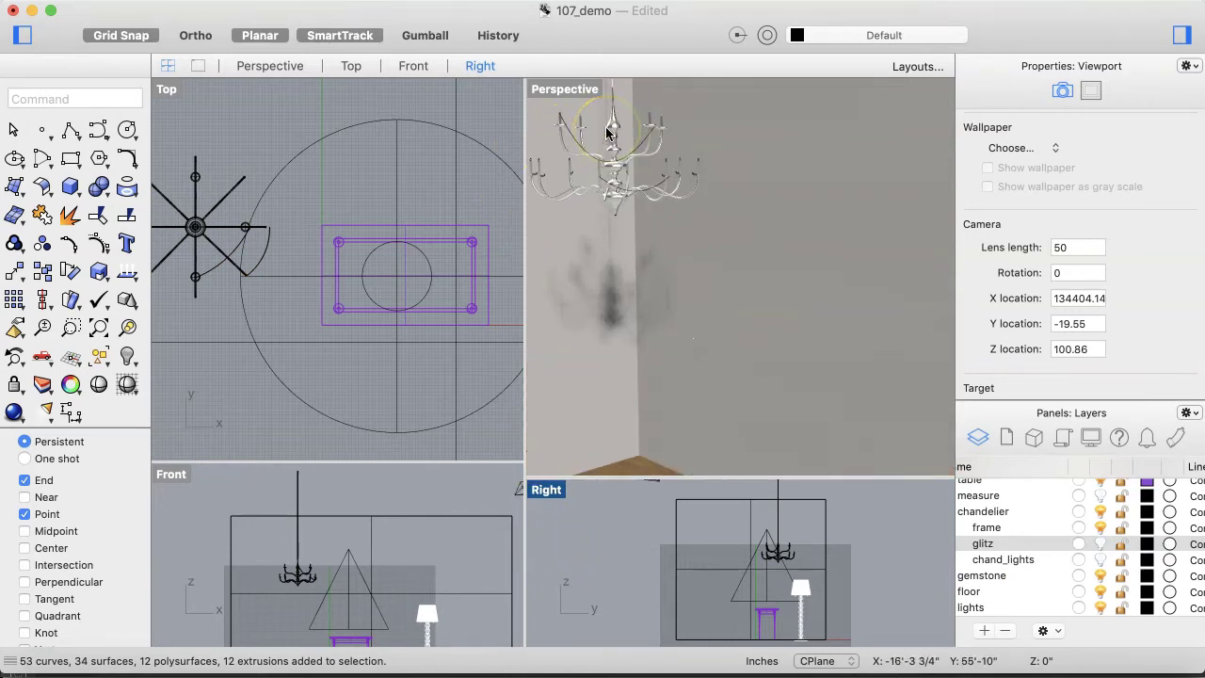
pyautogui.scroll(5, 607, 133)
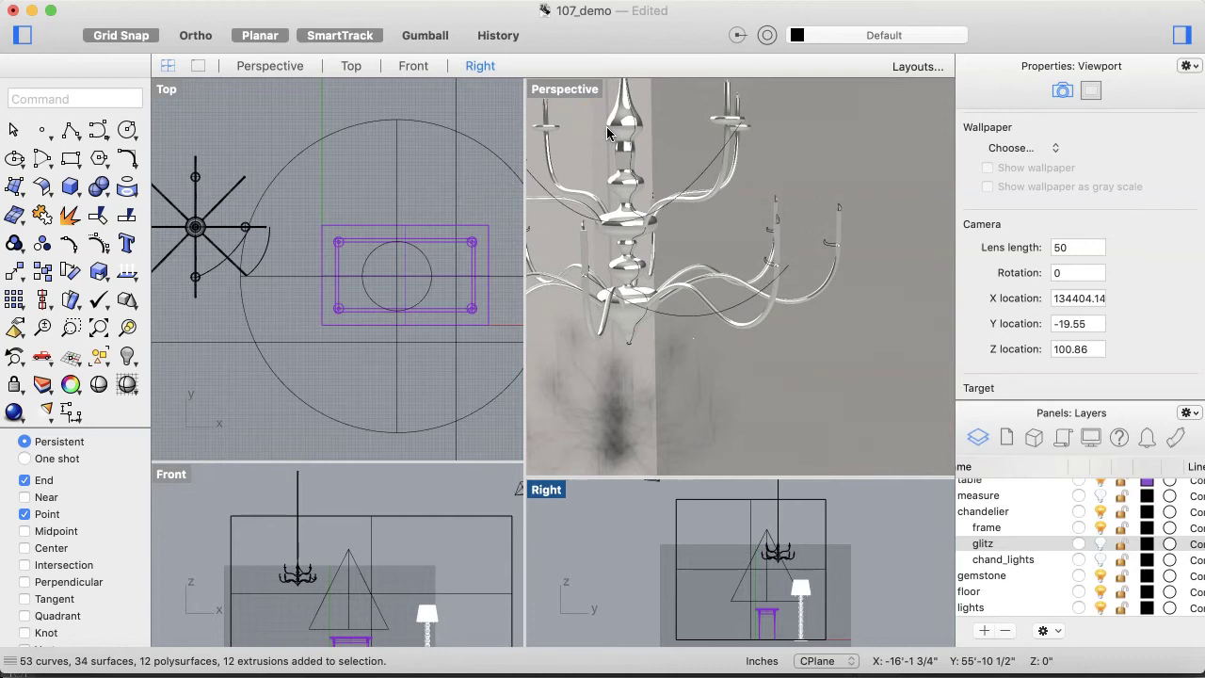
pyautogui.scroll(-10, 608, 134)
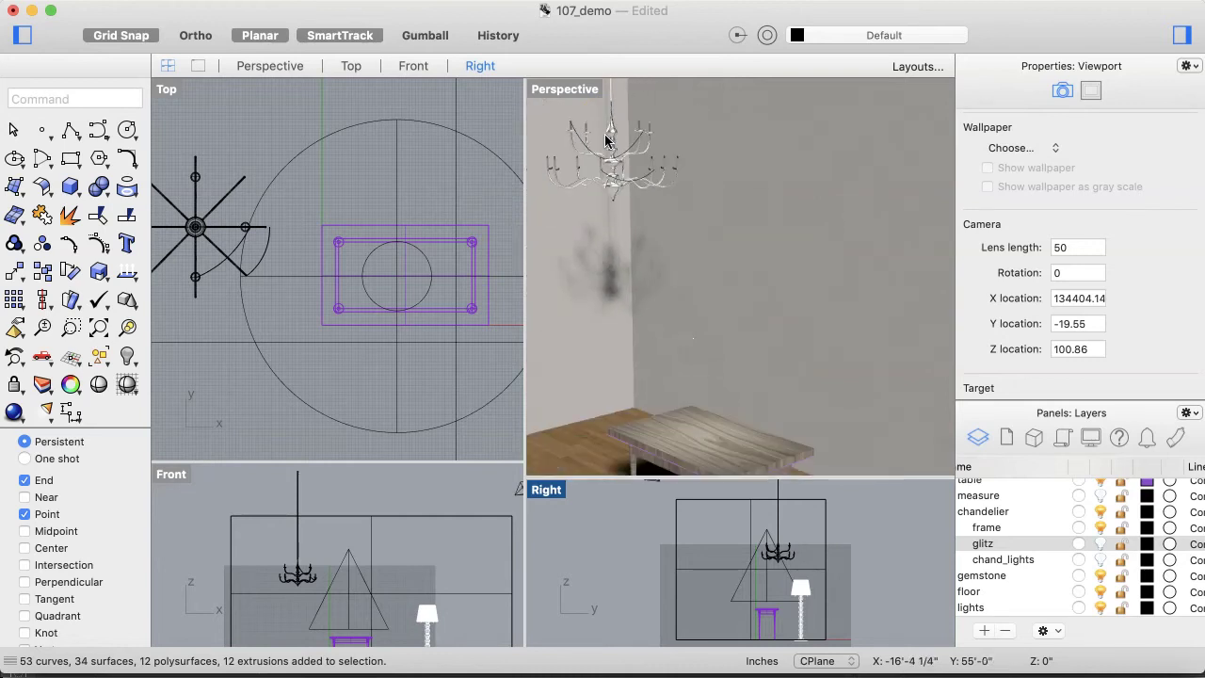
pyautogui.scroll(5, 608, 139)
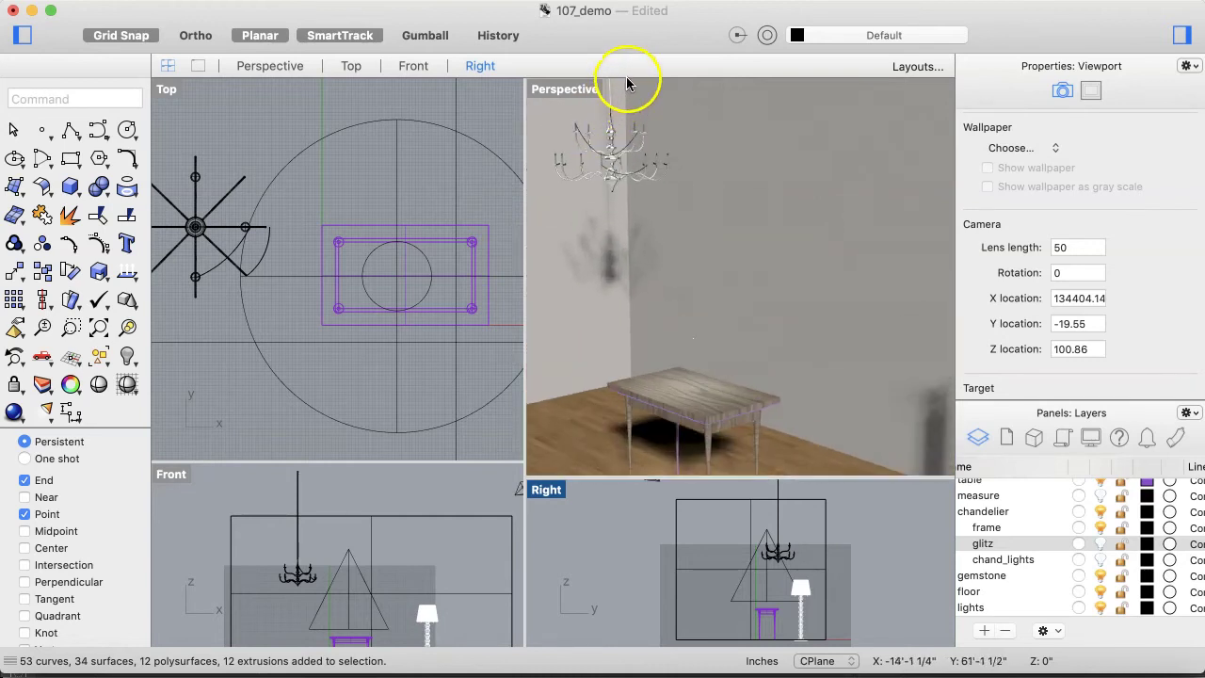
pyautogui.scroll(5, 628, 84)
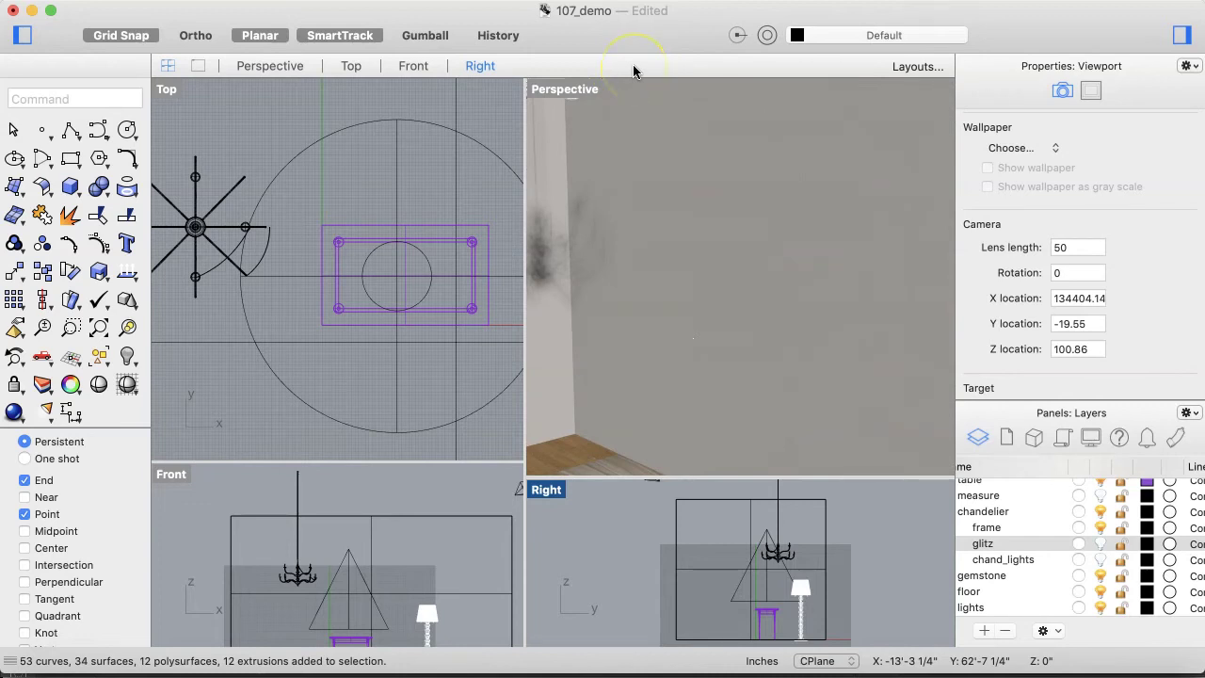
pyautogui.scroll(-10, 643, 199)
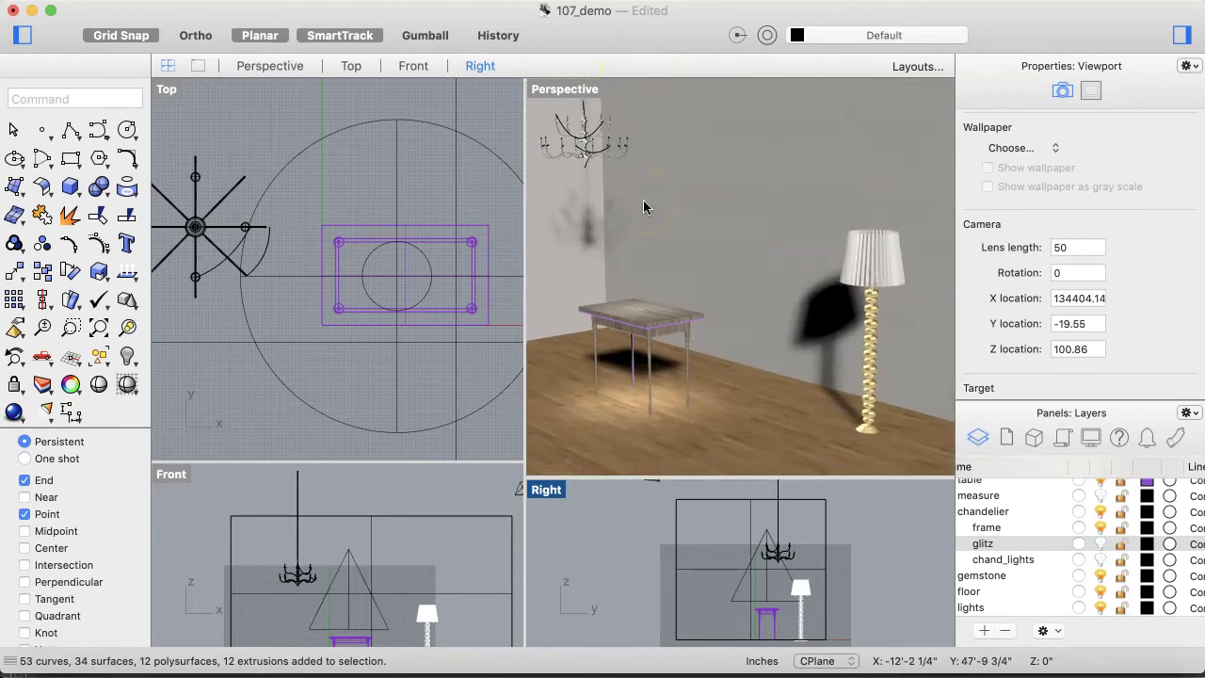
pyautogui.scroll(2, 643, 199)
pyautogui.scroll(-2, 643, 199)
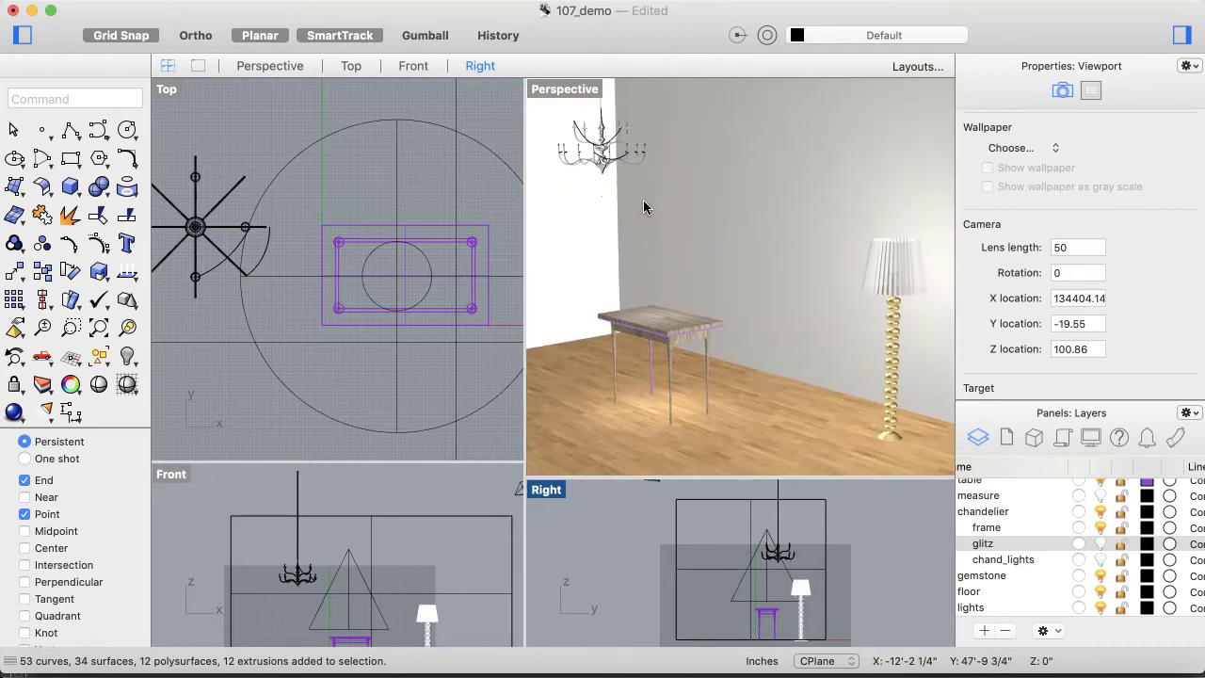
pyautogui.click(603, 544)
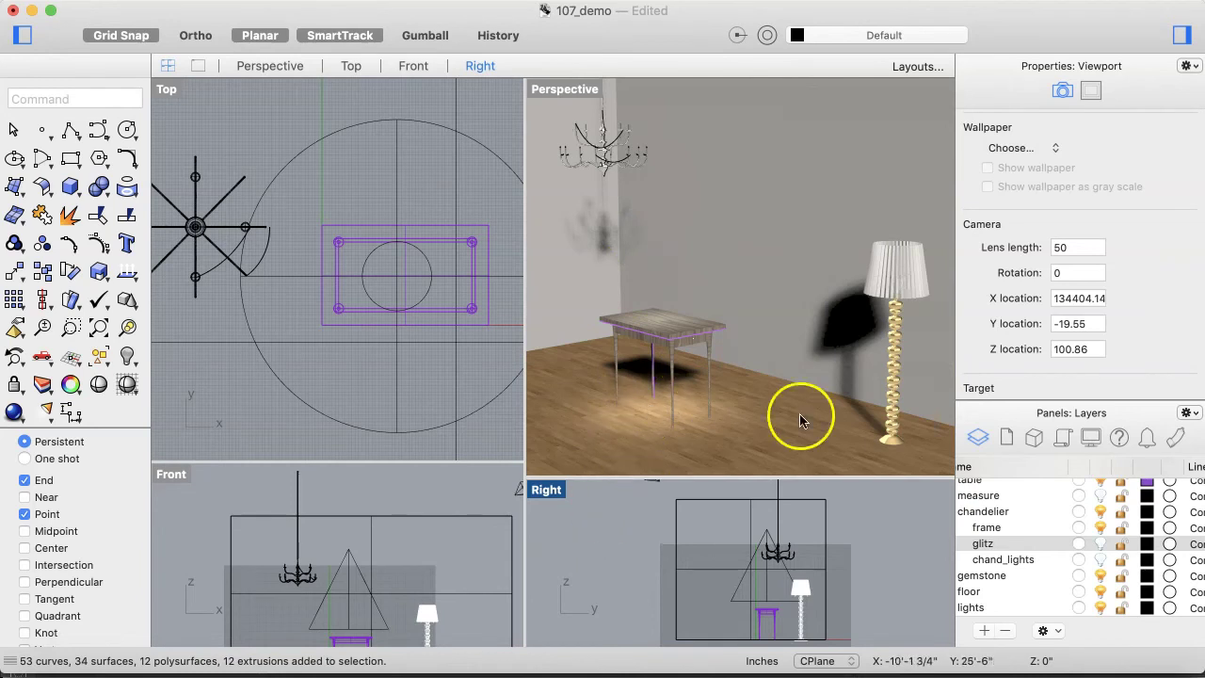
# - Try to select all objects on the chandelier's glitz sublayer
pyautogui.click(1014, 546)
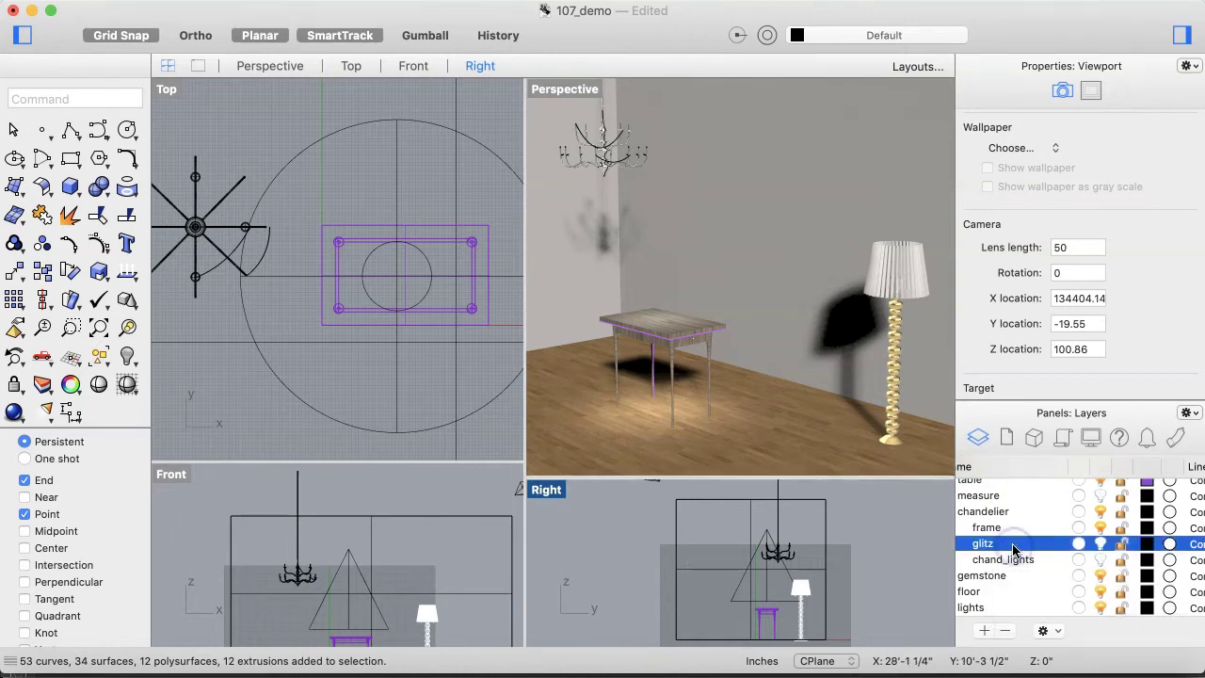
pyautogui.rightClick(1013, 546)
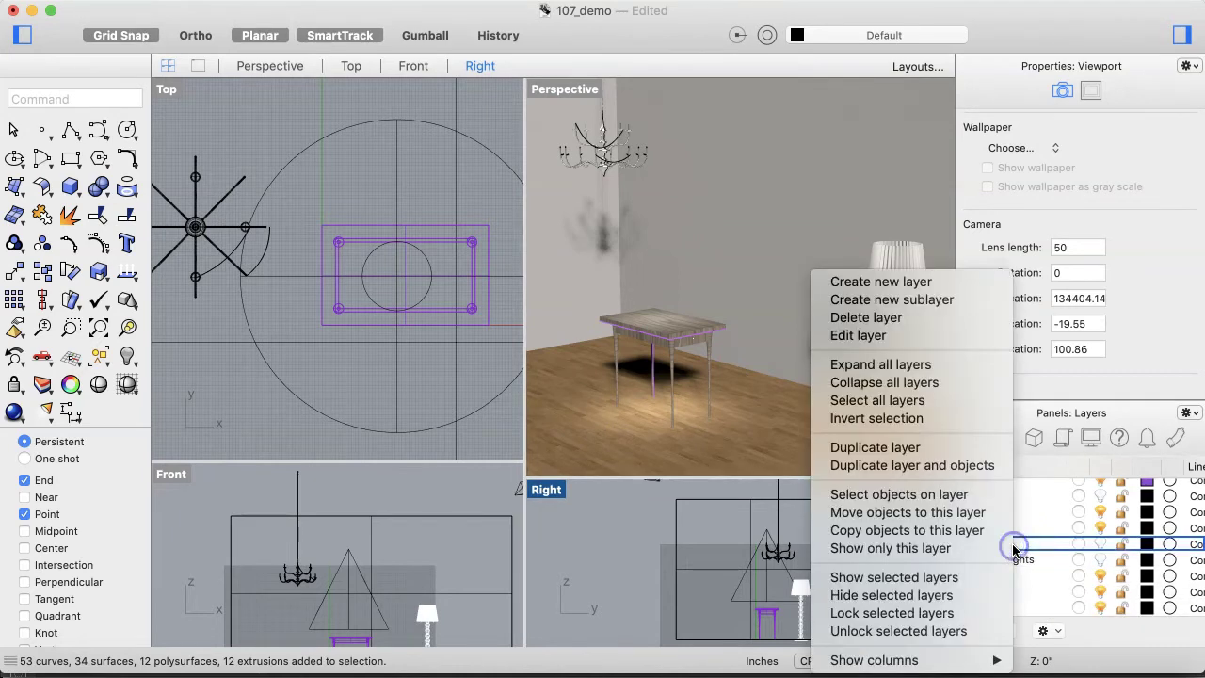
pyautogui.click(949, 498)
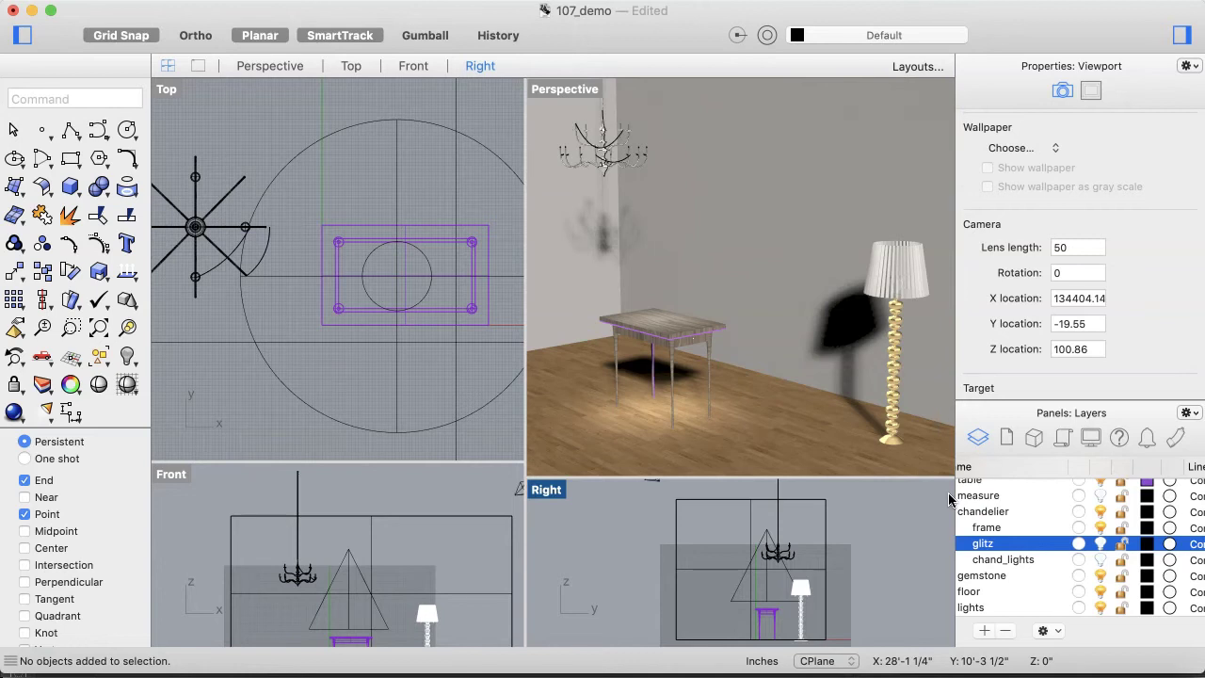
# - Show the chandelier's glitz sublayer and select all objects on it
pyautogui.click(1097, 548)
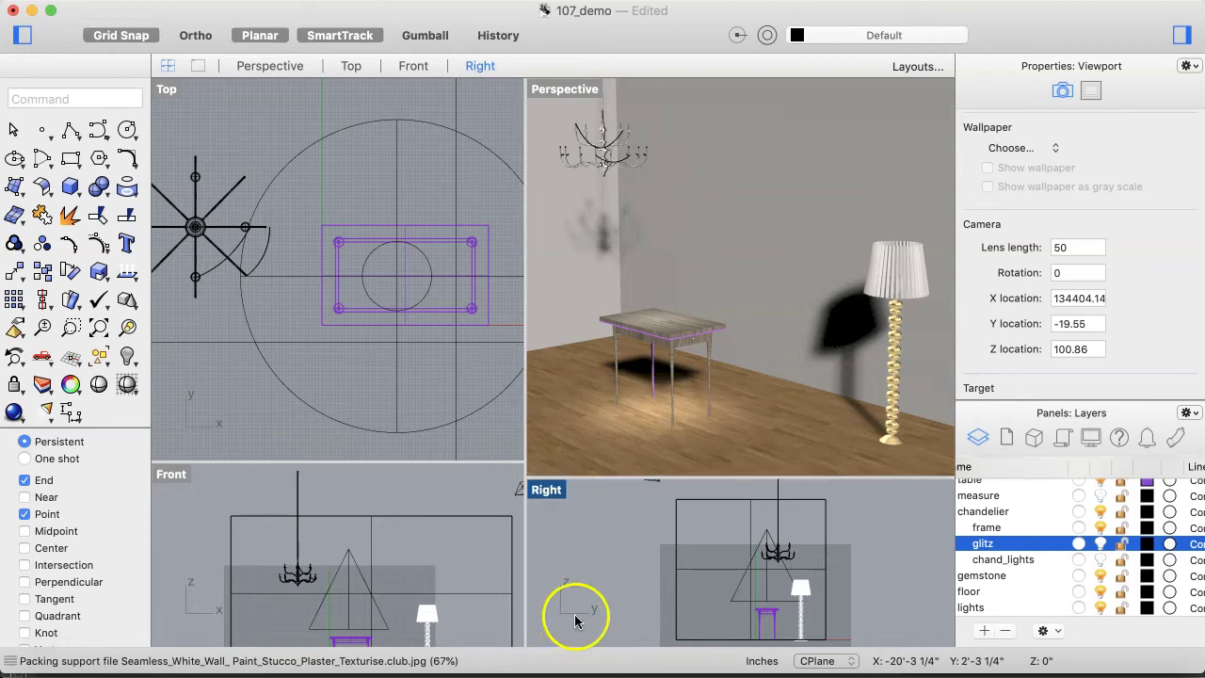
pyautogui.click(1015, 543)
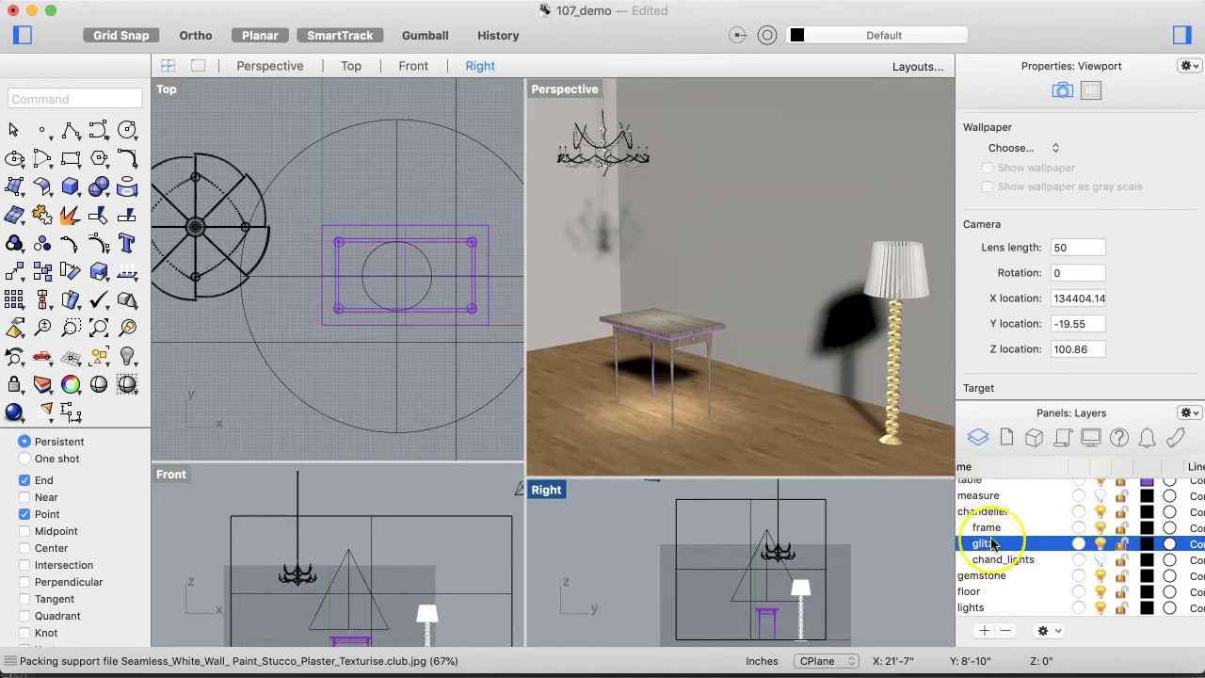
pyautogui.rightClick(991, 543)
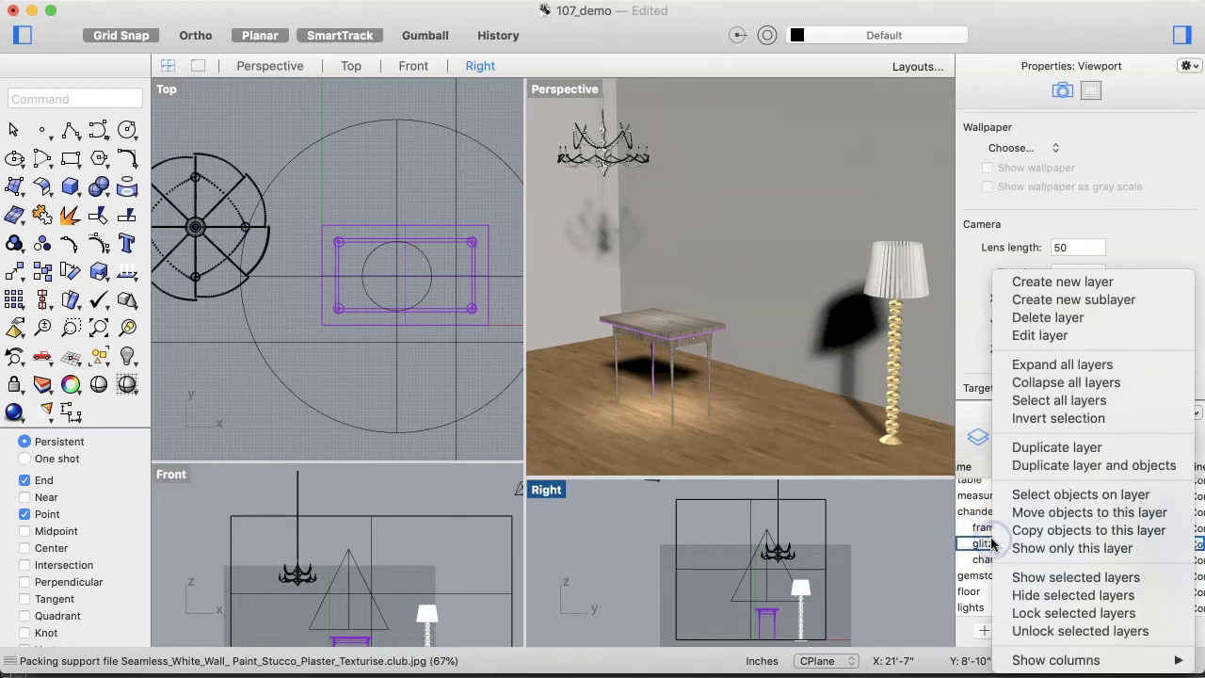
pyautogui.click(1039, 496)
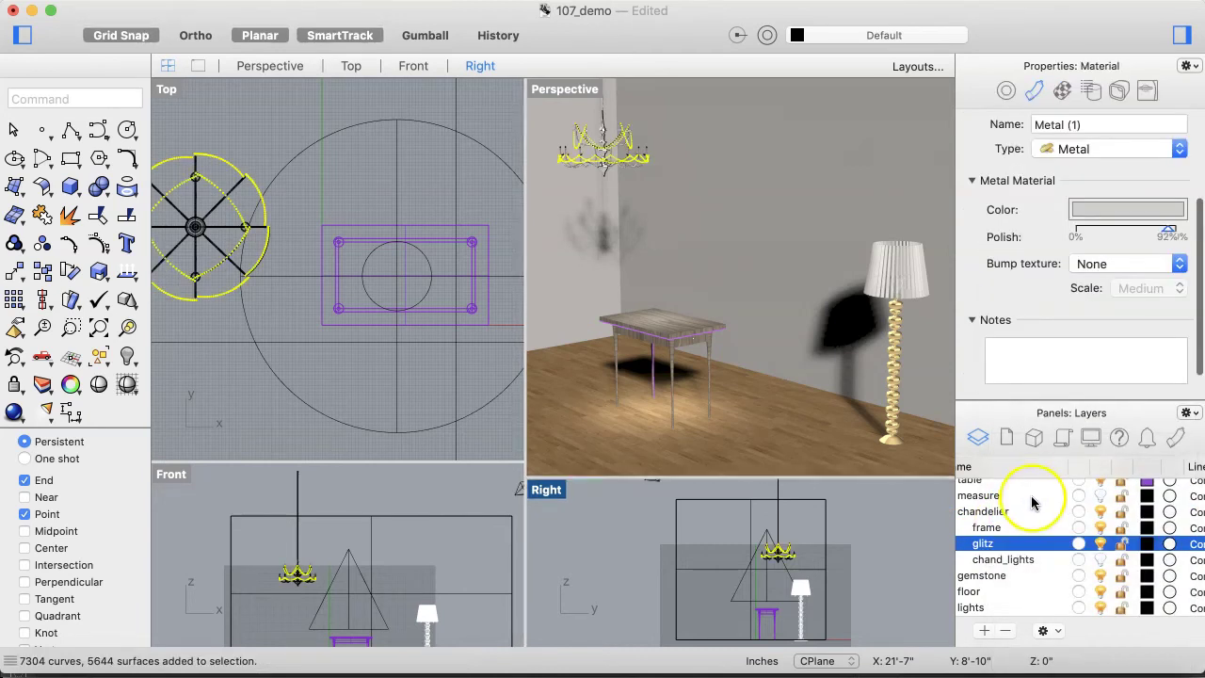
# - Assign a new material of type Gem to the selected glitz objects in place of their layer material
pyautogui.click(1129, 237)
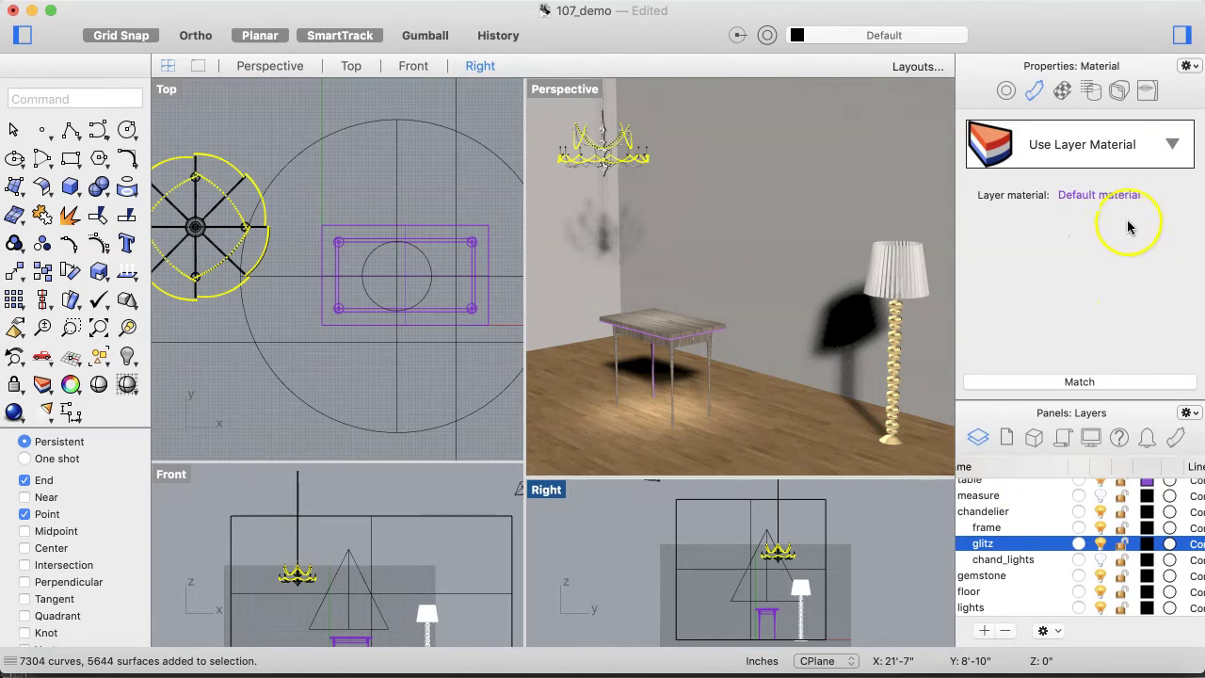
pyautogui.click(1172, 147)
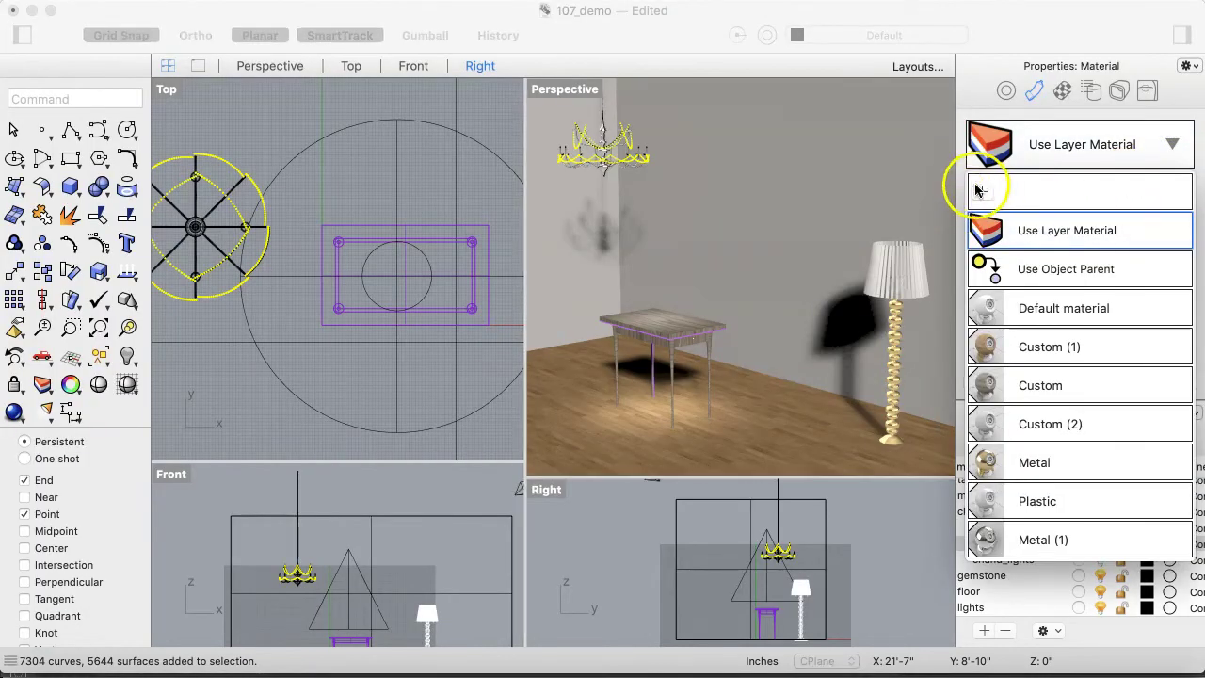
pyautogui.click(979, 191)
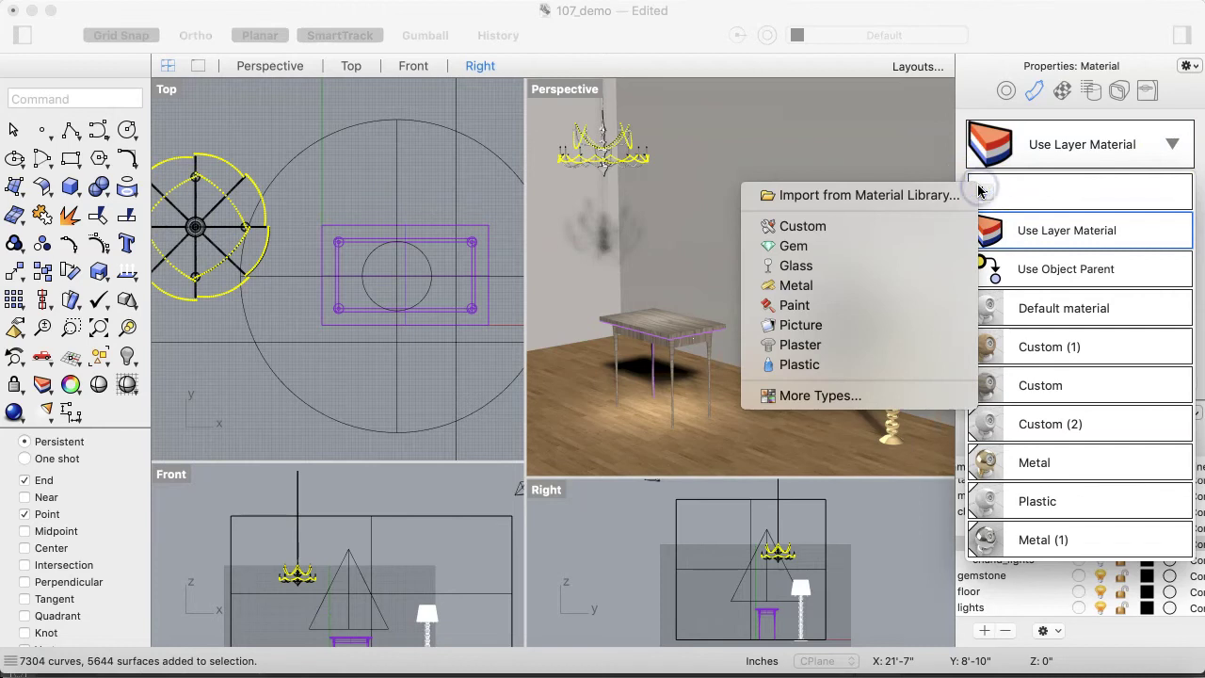
pyautogui.click(849, 245)
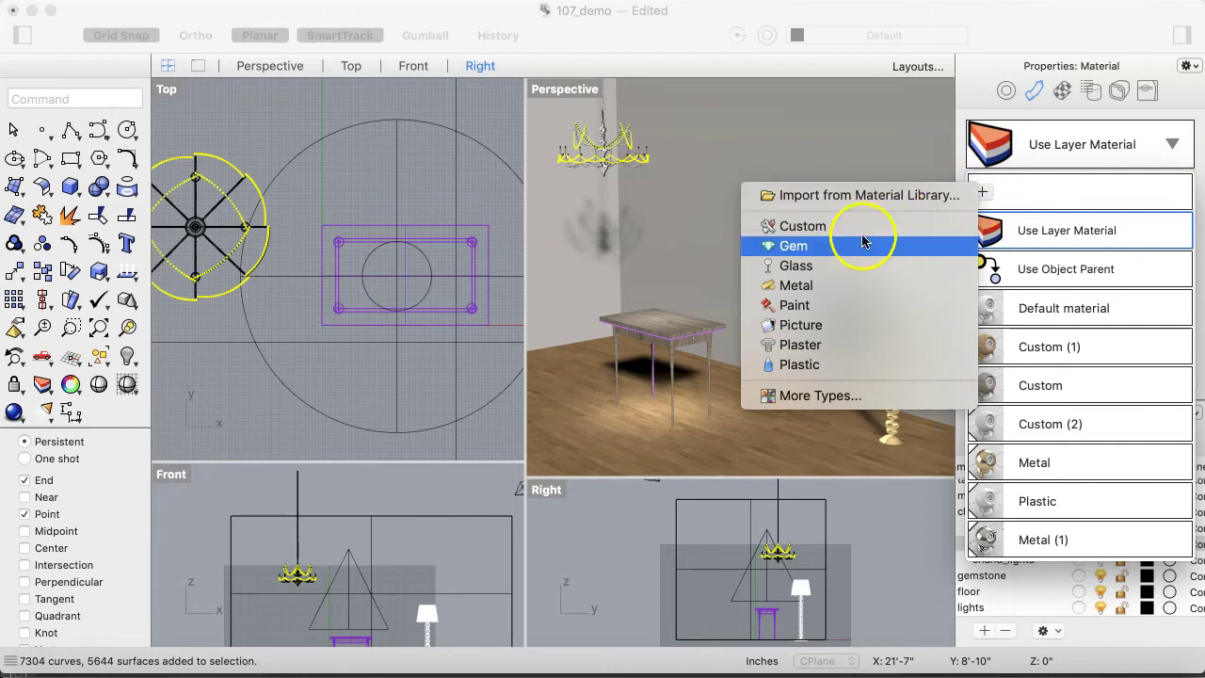
pyautogui.click(794, 246)
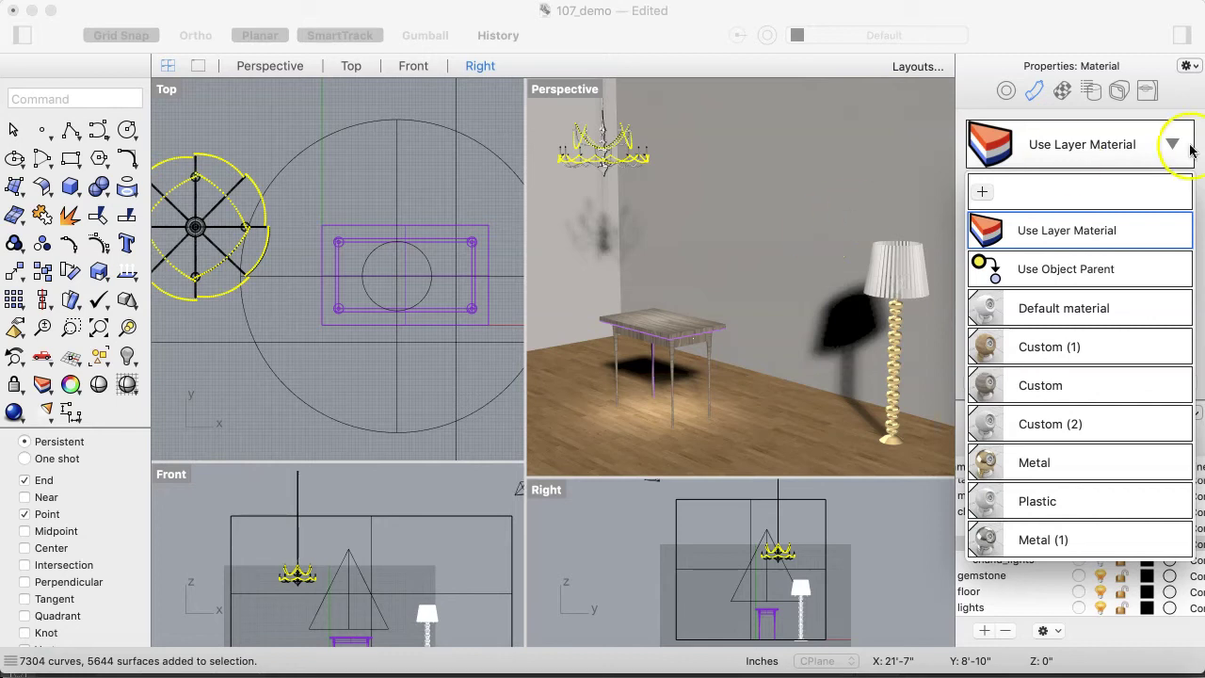
pyautogui.click(1106, 195)
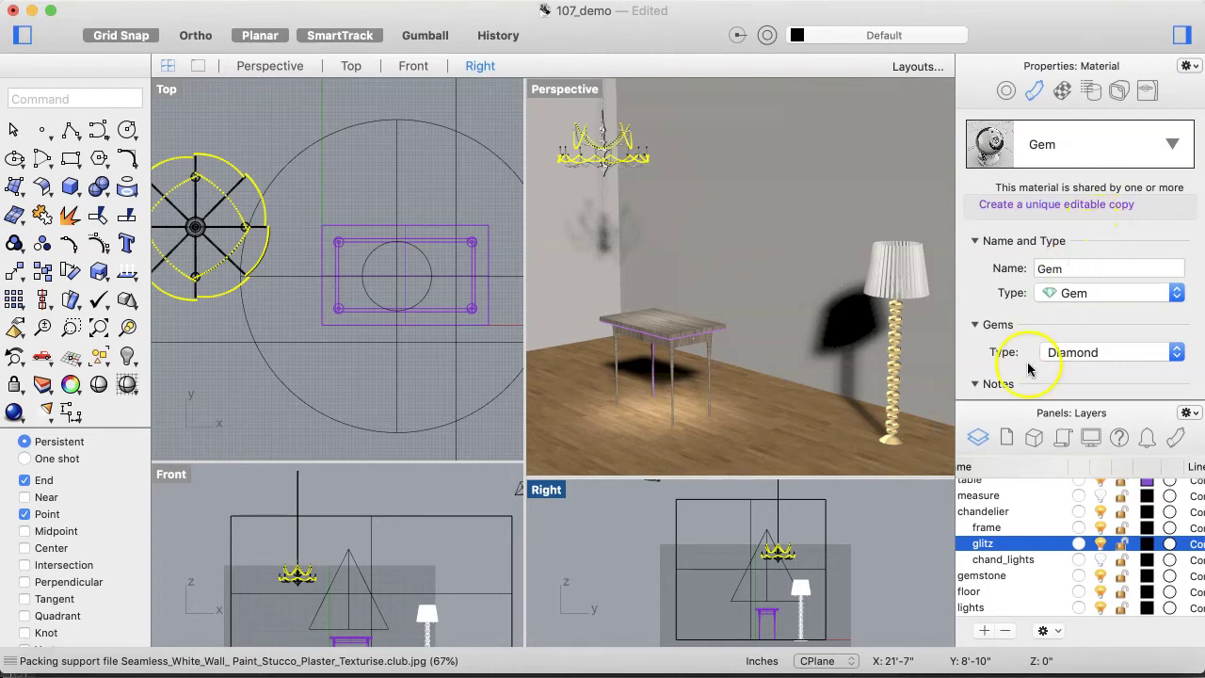
# - Choose Diamond as the gem type for the glitz material and deselect the glitz objects
pyautogui.scroll(-2, 1032, 365)
pyautogui.scroll(-5, 1033, 365)
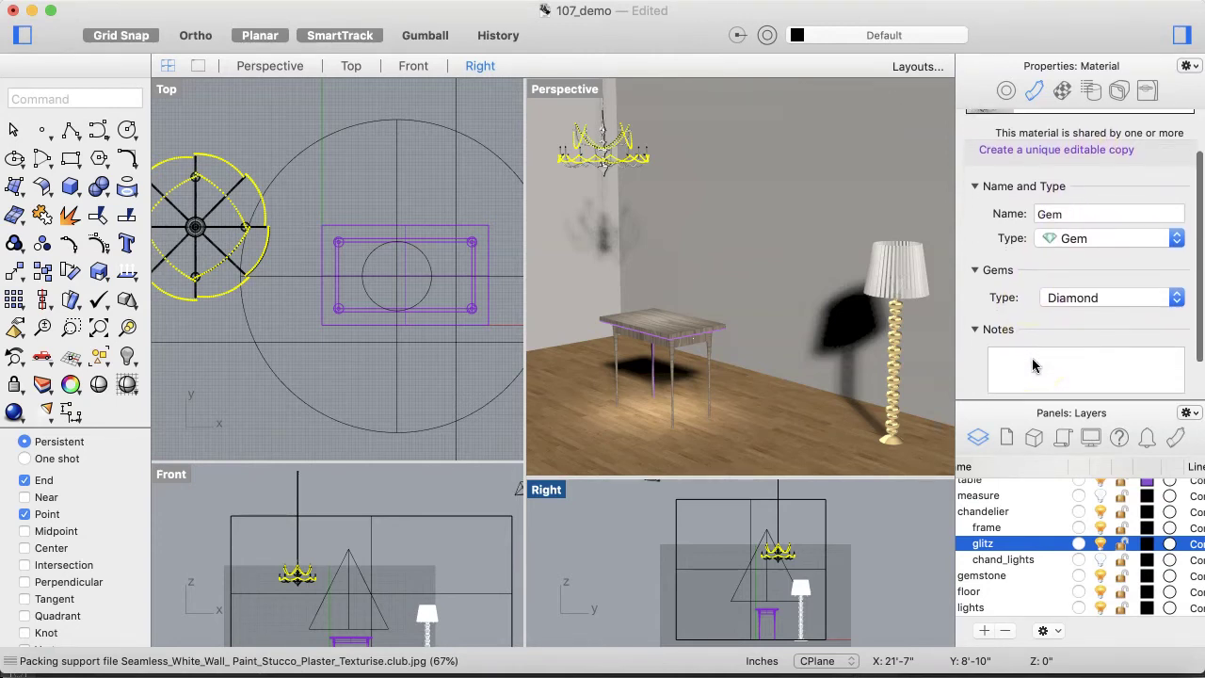
pyautogui.click(1161, 255)
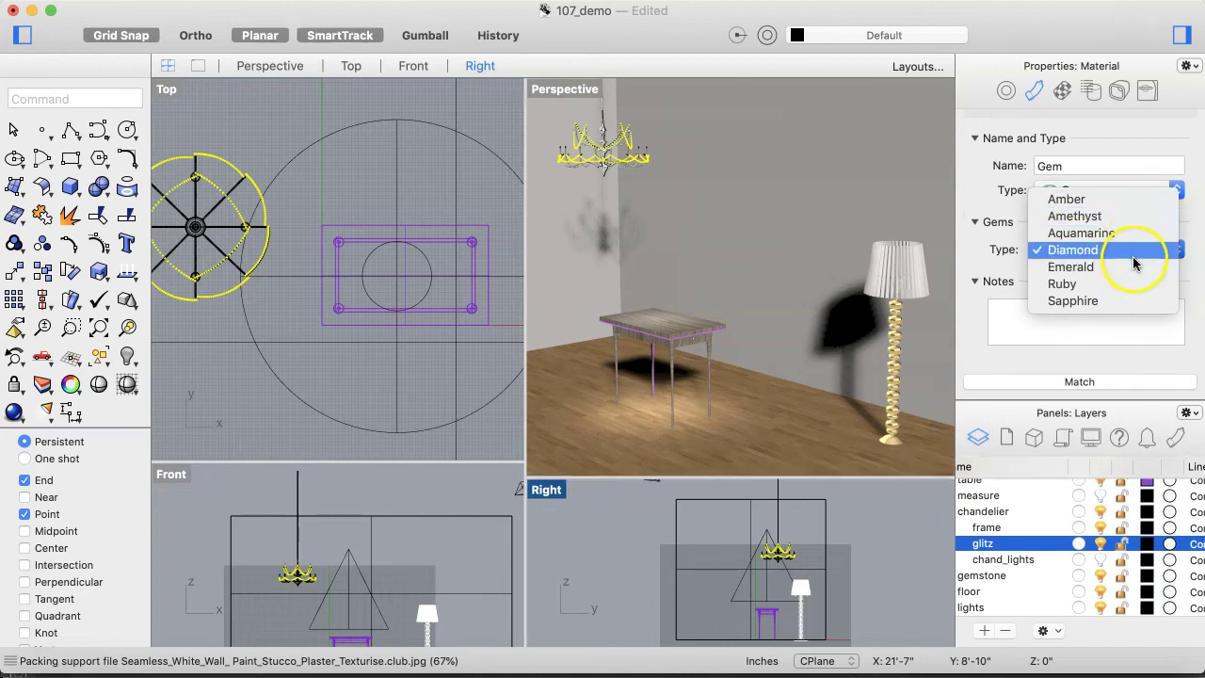
pyautogui.click(1133, 252)
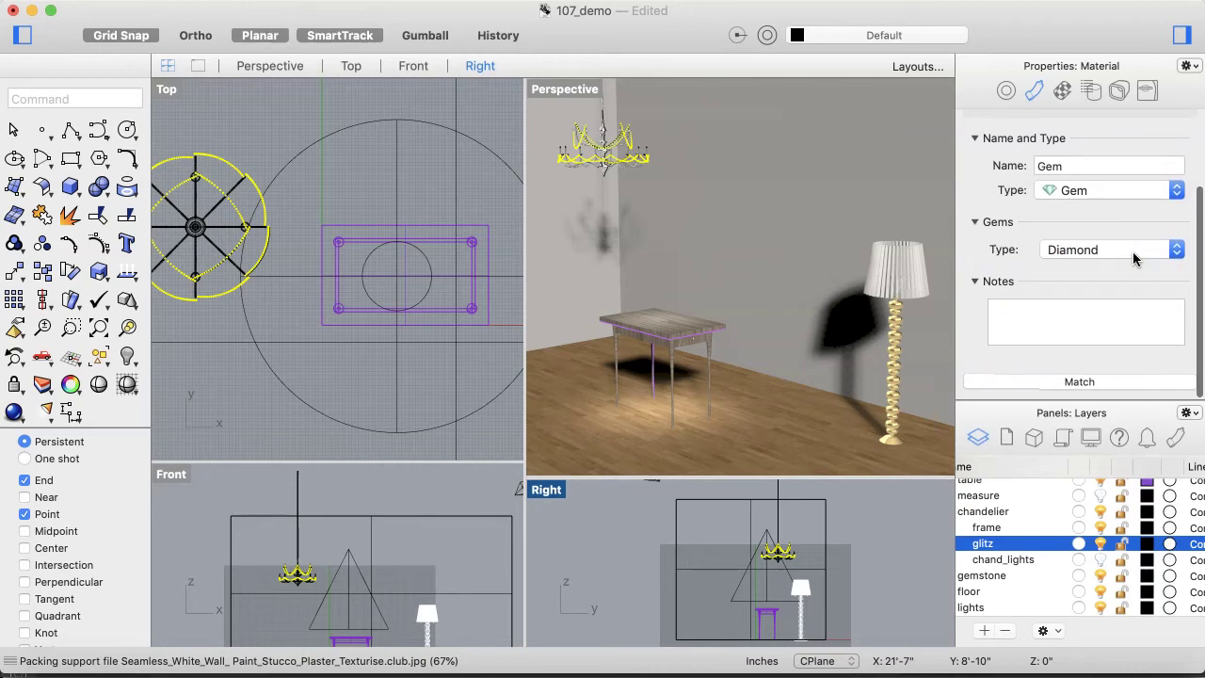
pyautogui.scroll(3, 1134, 258)
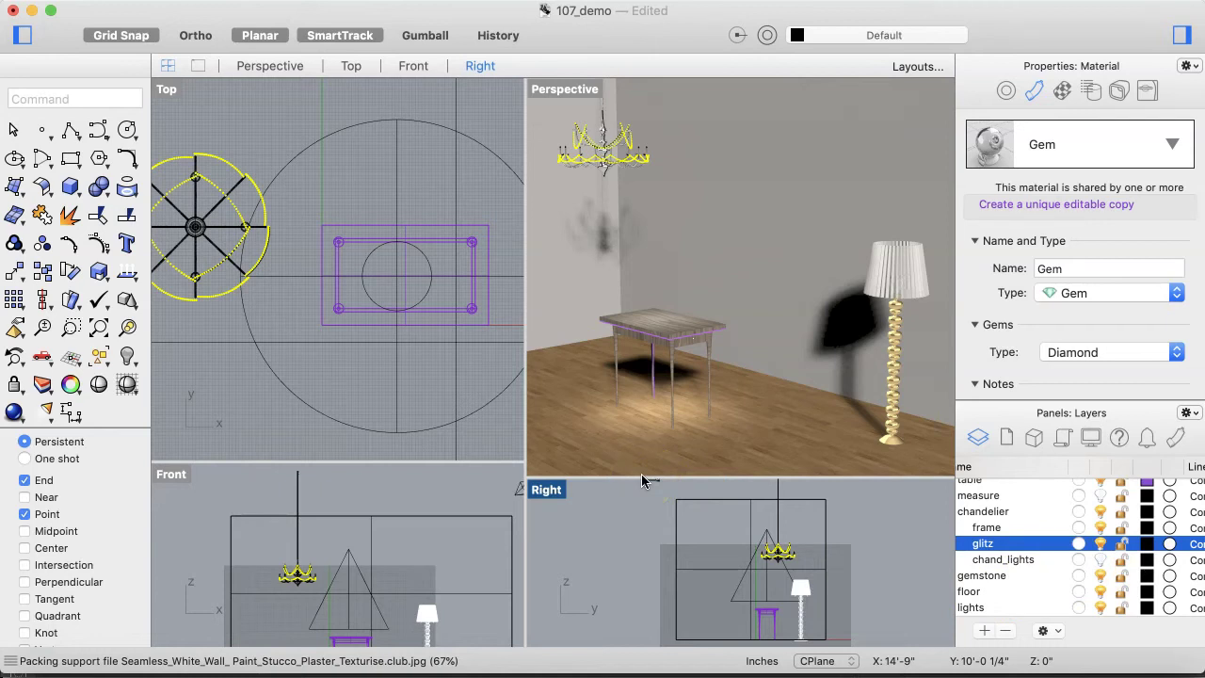
pyautogui.press('Escape')
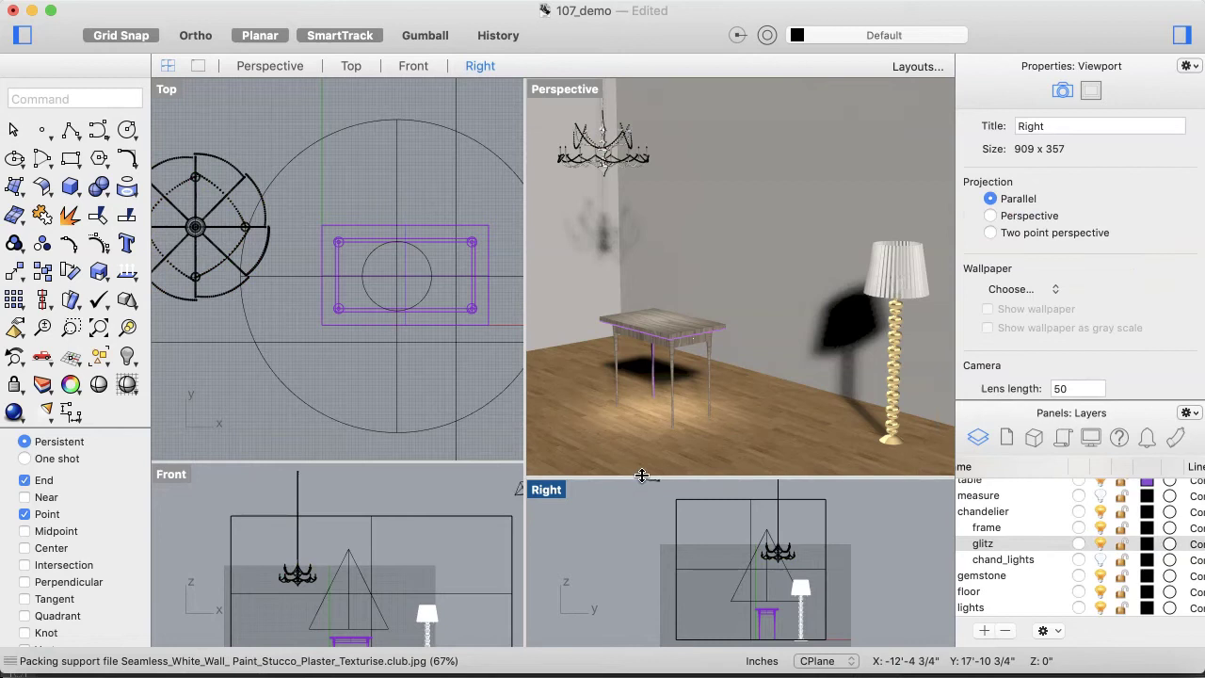
# - Widen the Perspective viewport and hide the chandelier's glitz sublayer
pyautogui.click(635, 486)
pyautogui.click(1100, 561)
pyautogui.click(1096, 561)
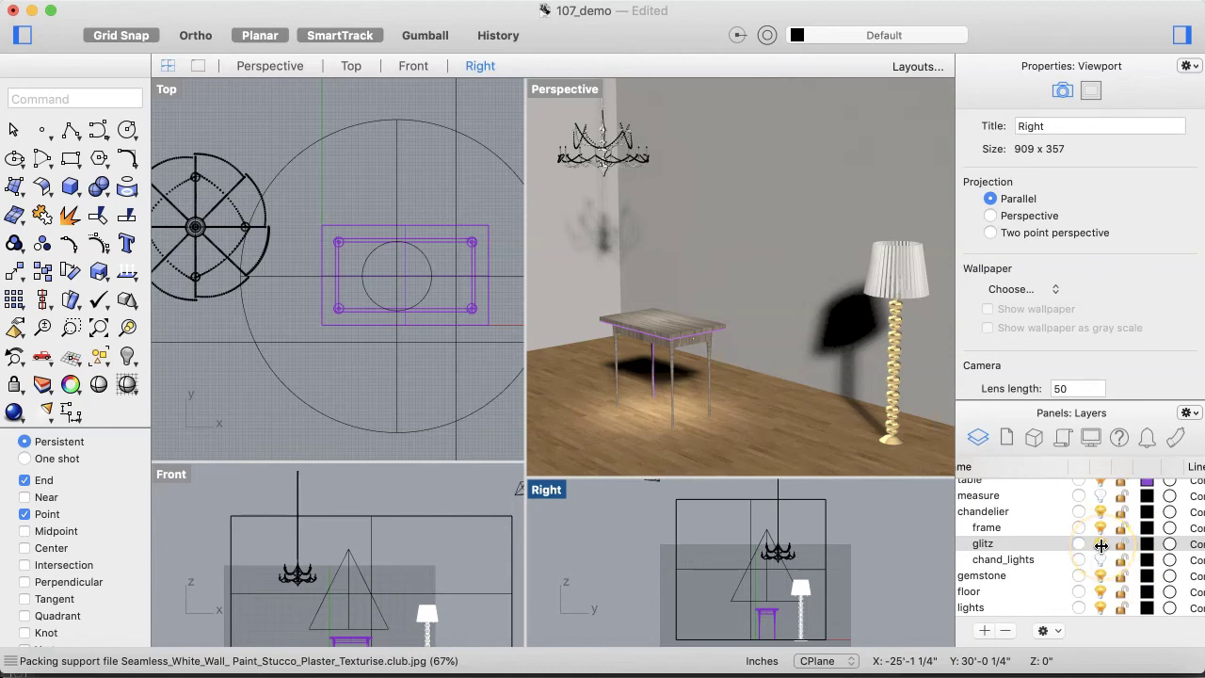
pyautogui.click(1102, 545)
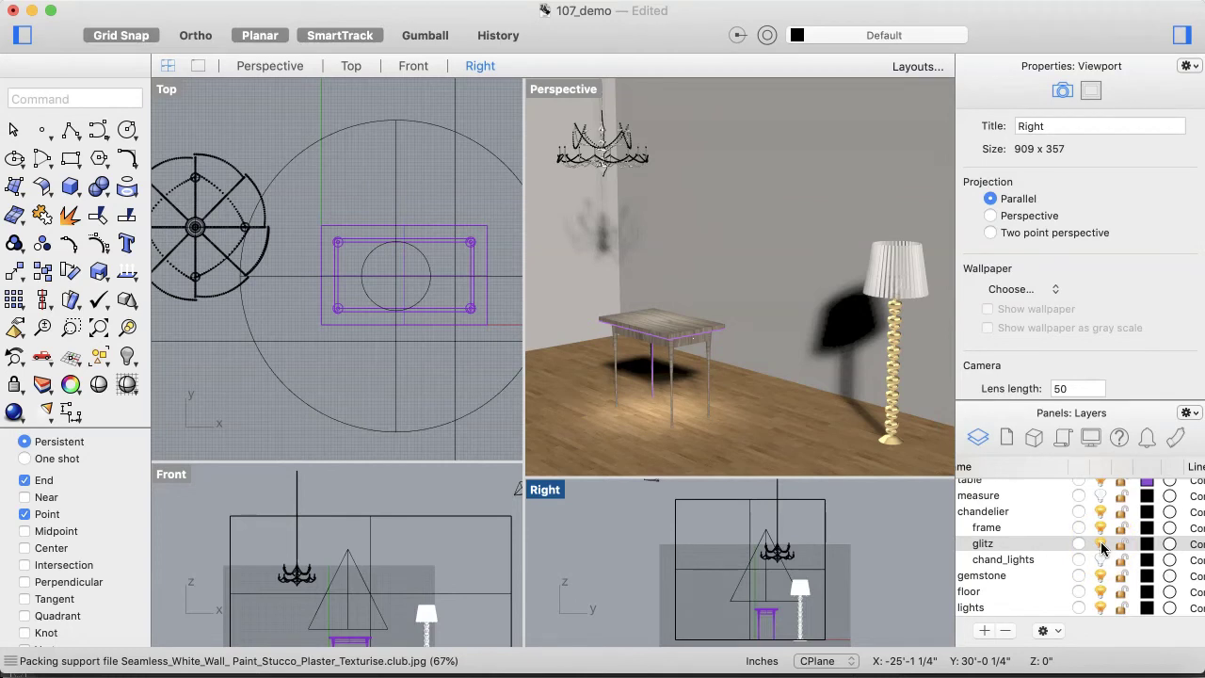
pyautogui.click(1103, 546)
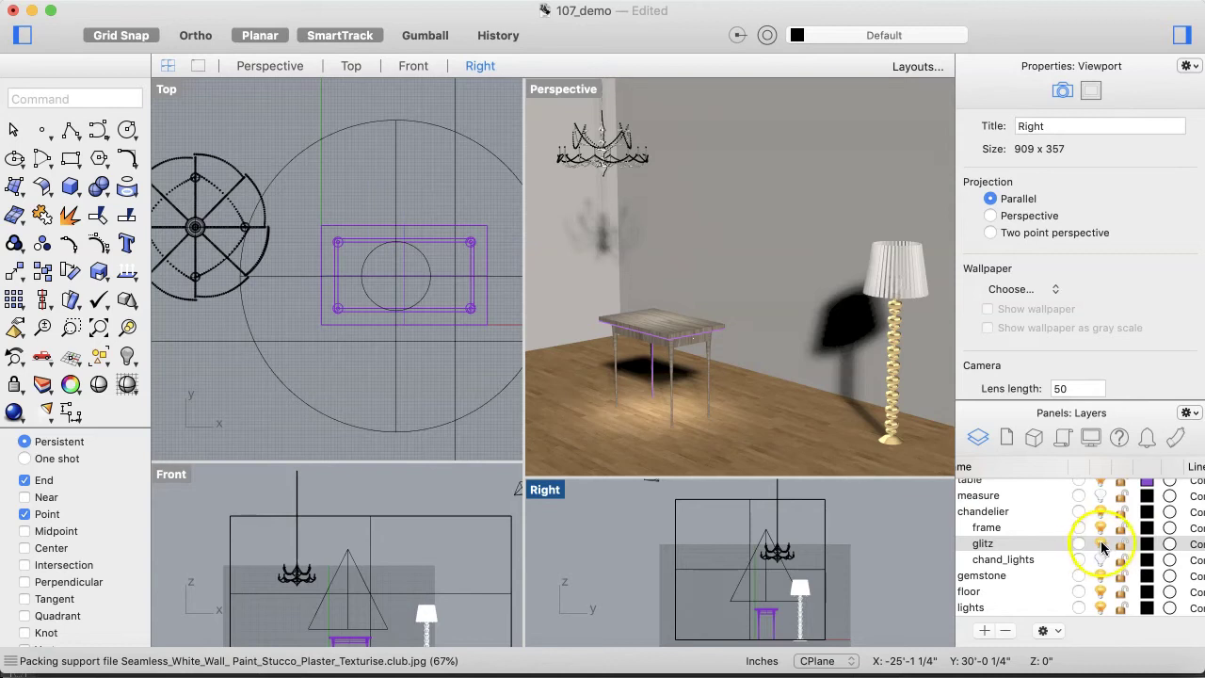
pyautogui.click(1102, 546)
pyautogui.click(1101, 546)
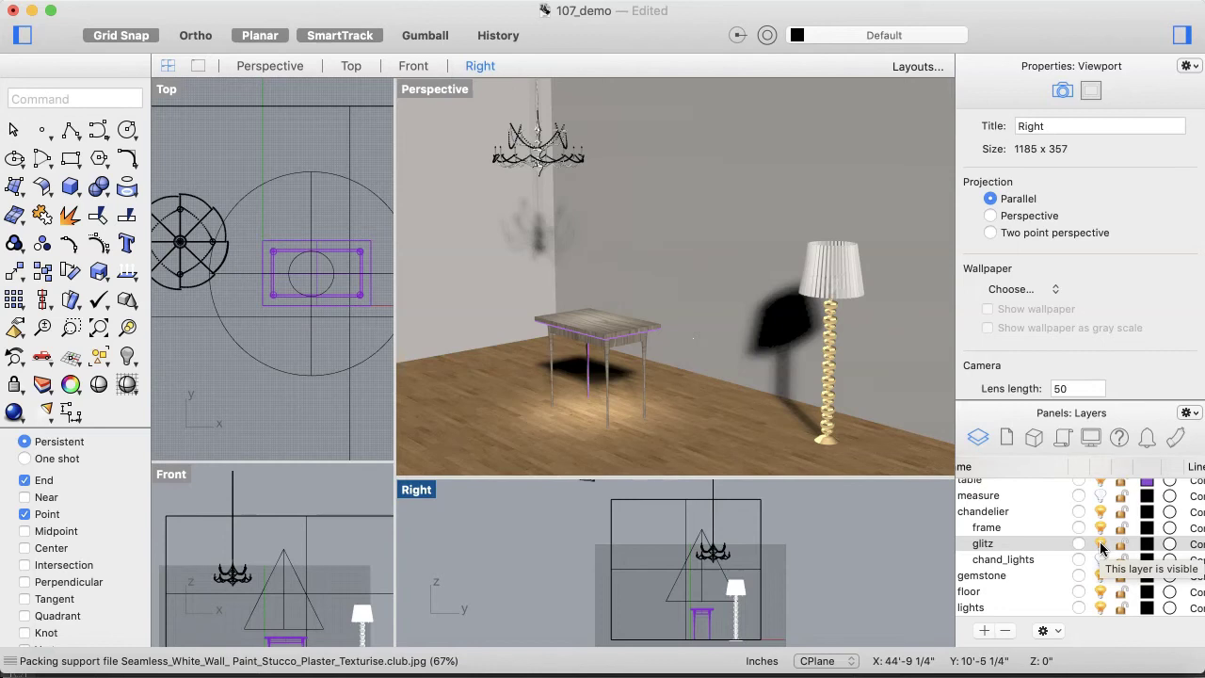
pyautogui.click(1102, 546)
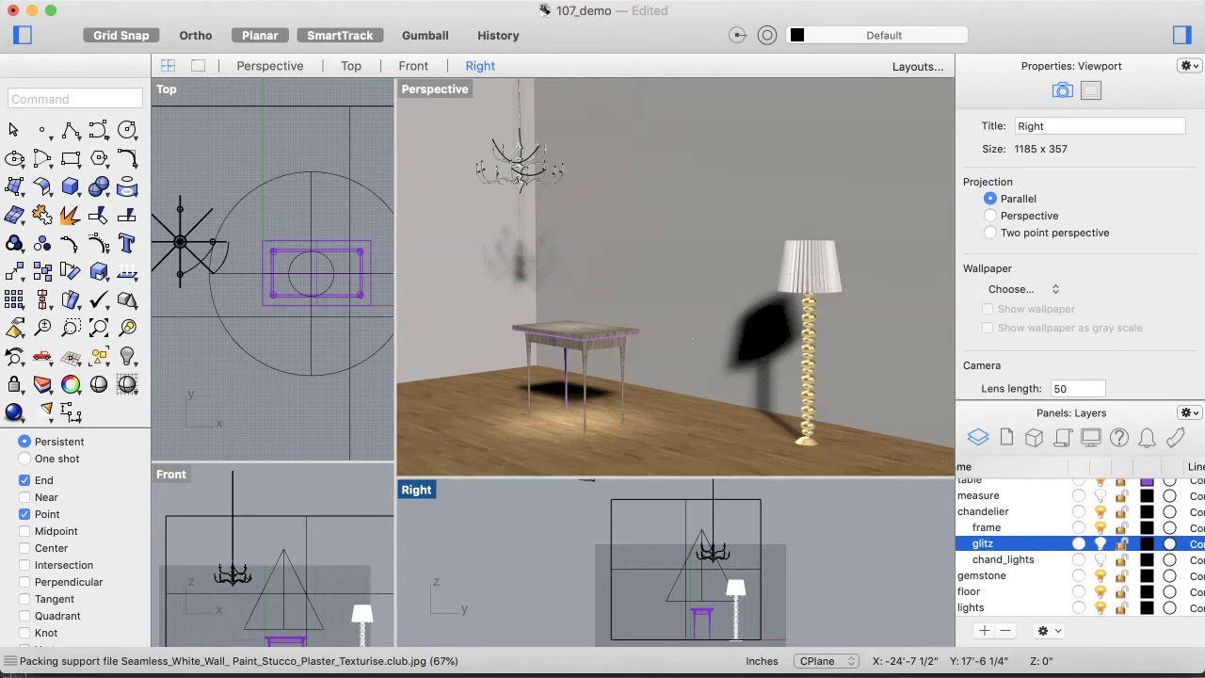
pyautogui.click(781, 0)
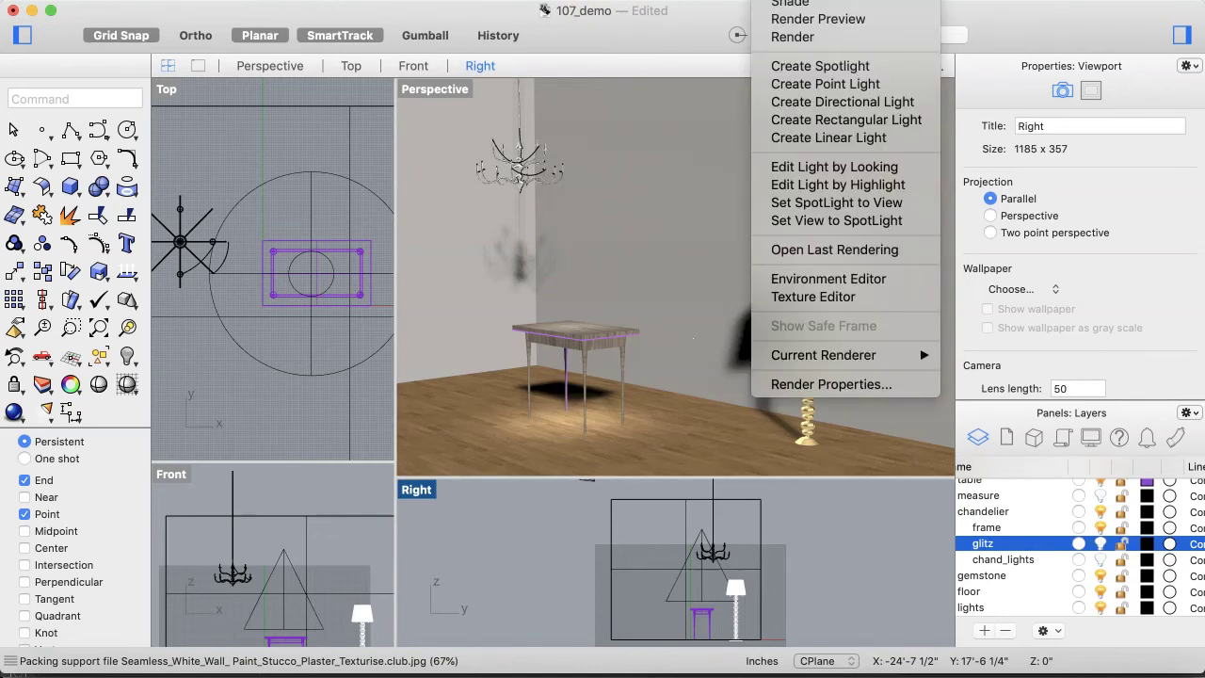
pyautogui.click(856, 389)
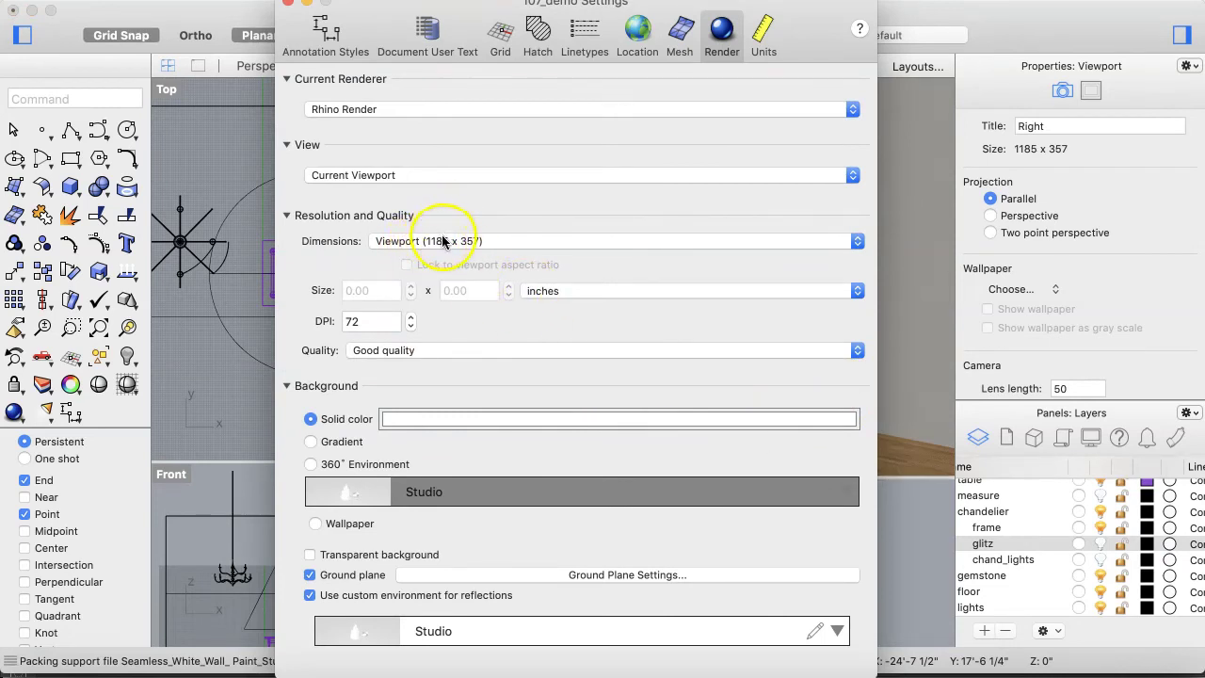
pyautogui.click(491, 175)
pyautogui.click(492, 175)
pyautogui.click(288, 3)
# - Make the Perspective viewport active and open the document's render properties
pyautogui.click(543, 418)
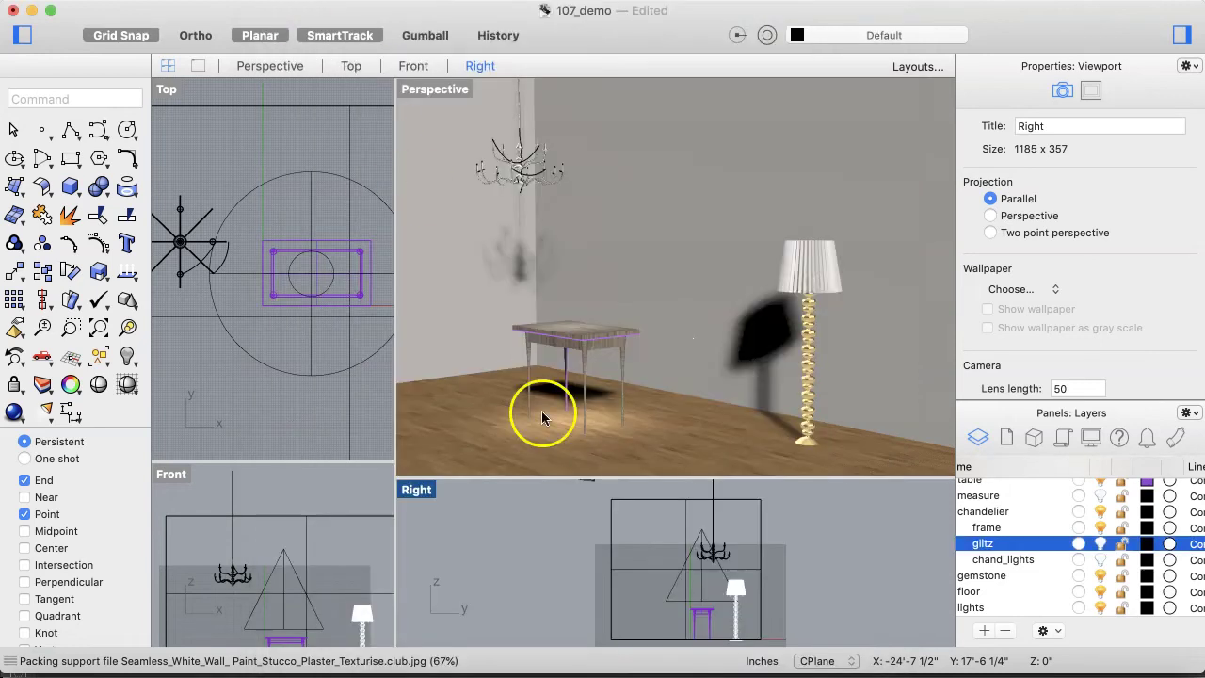
pyautogui.click(489, 381)
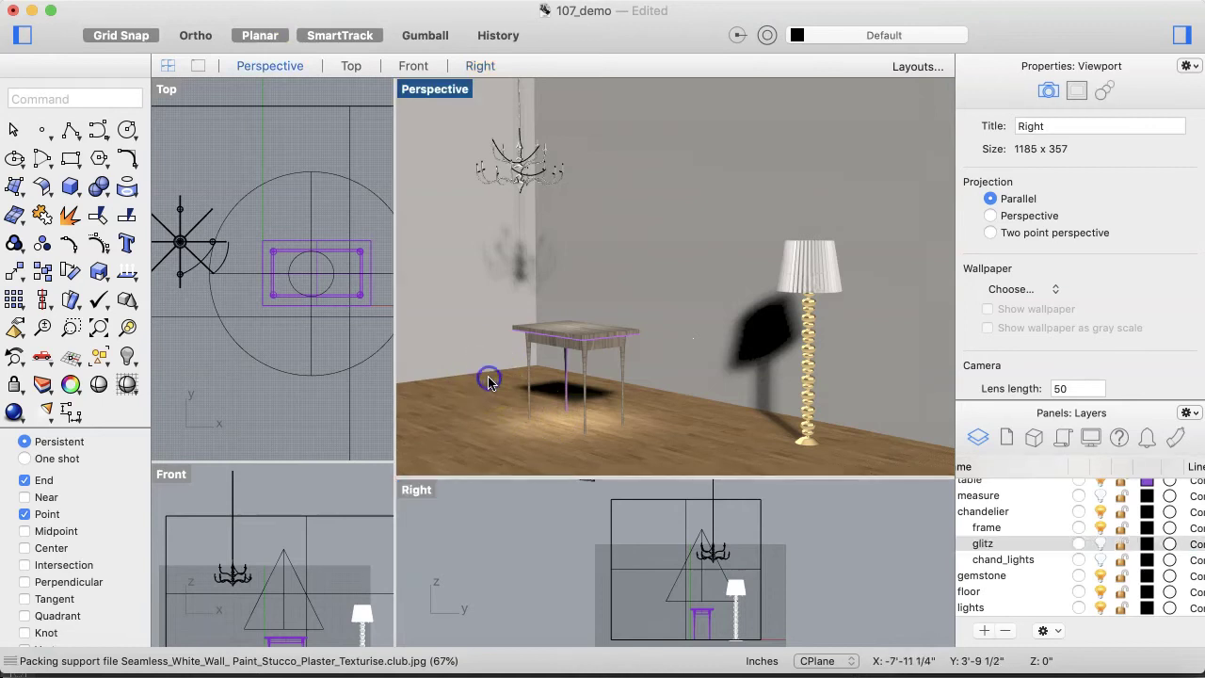
pyautogui.click(702, 45)
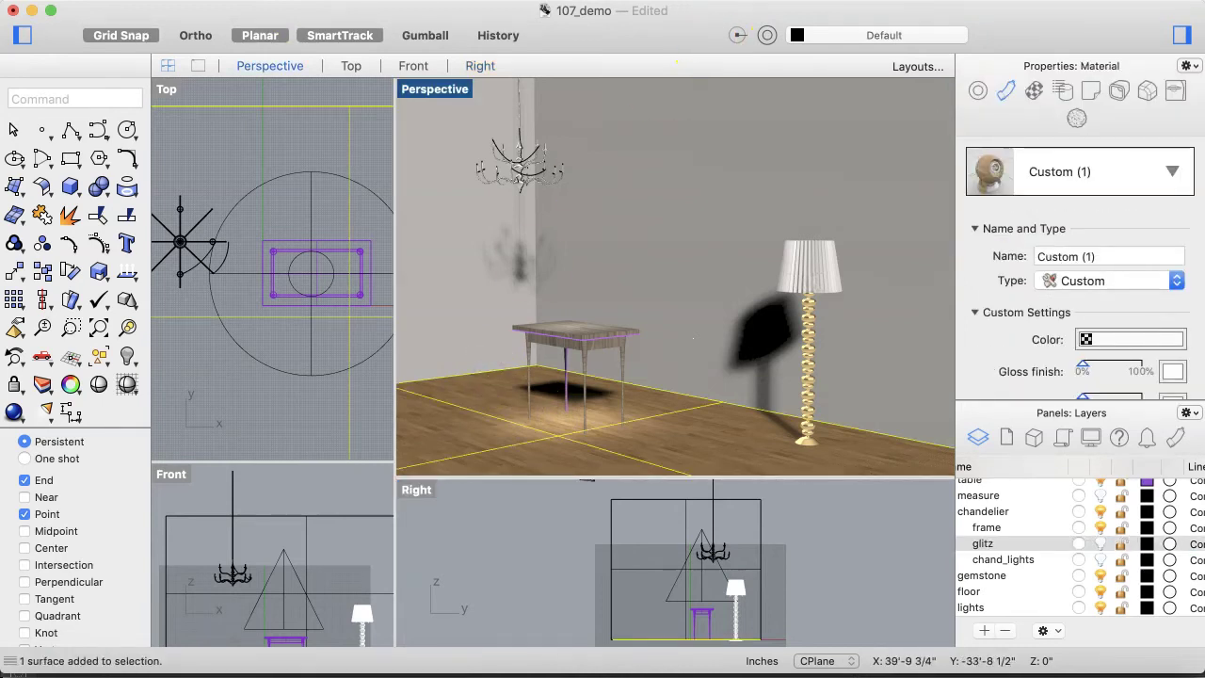
pyautogui.click(781, 0)
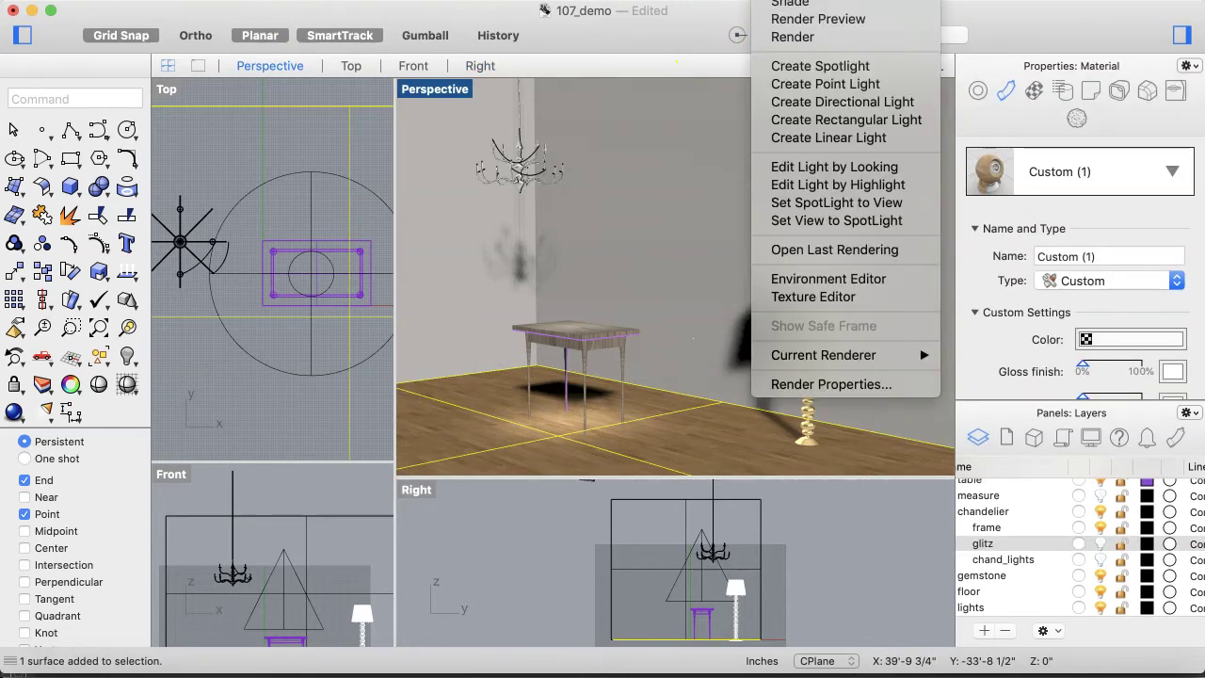
pyautogui.click(862, 384)
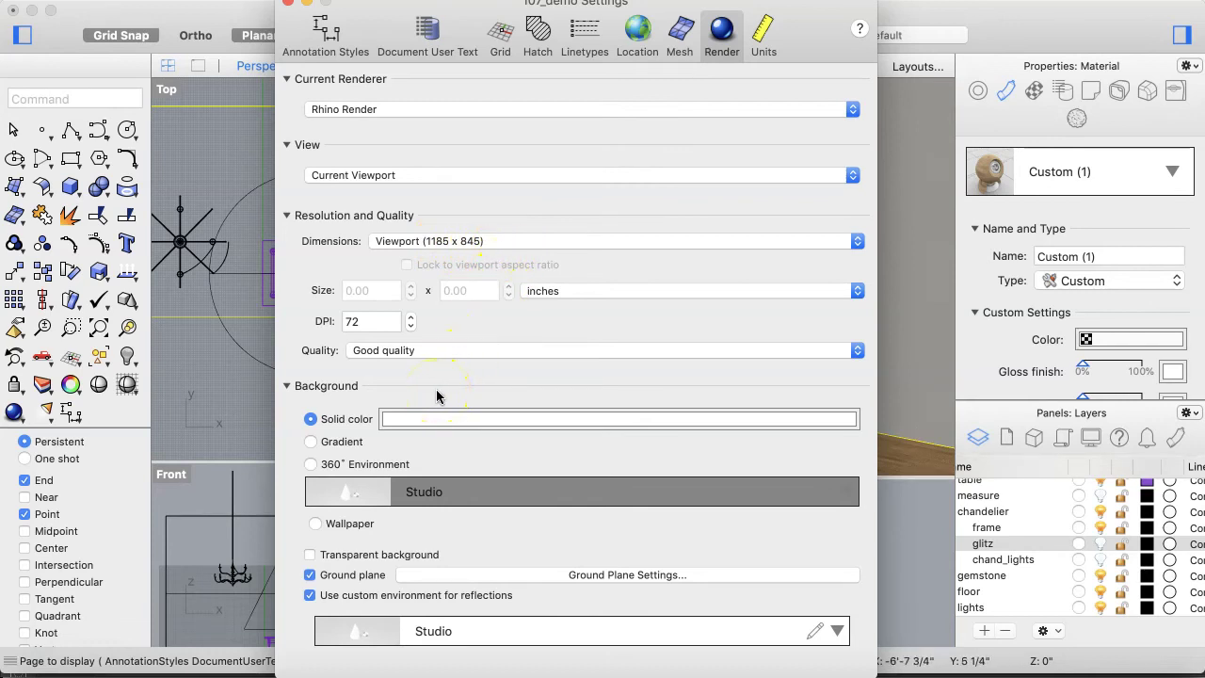
# - Review the render settings for view, resolution and quality, background, lighting, wireframe and dithering
pyautogui.scroll(-5, 436, 395)
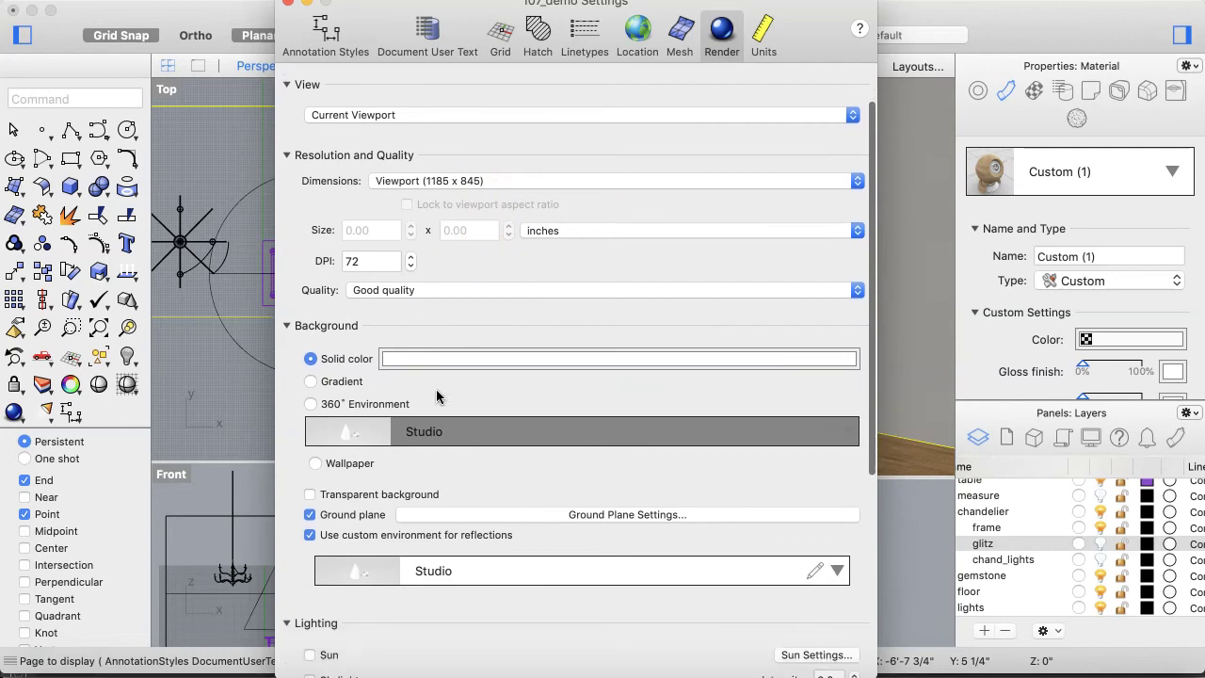
pyautogui.scroll(5, 435, 396)
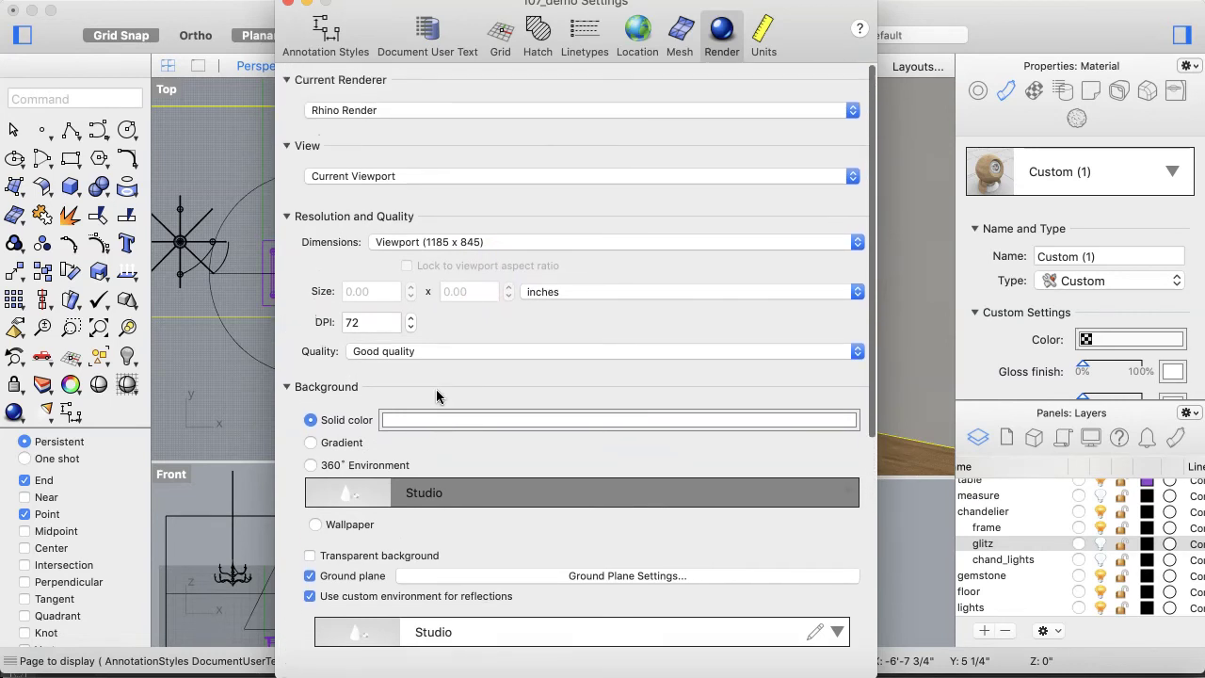
pyautogui.scroll(-3, 435, 395)
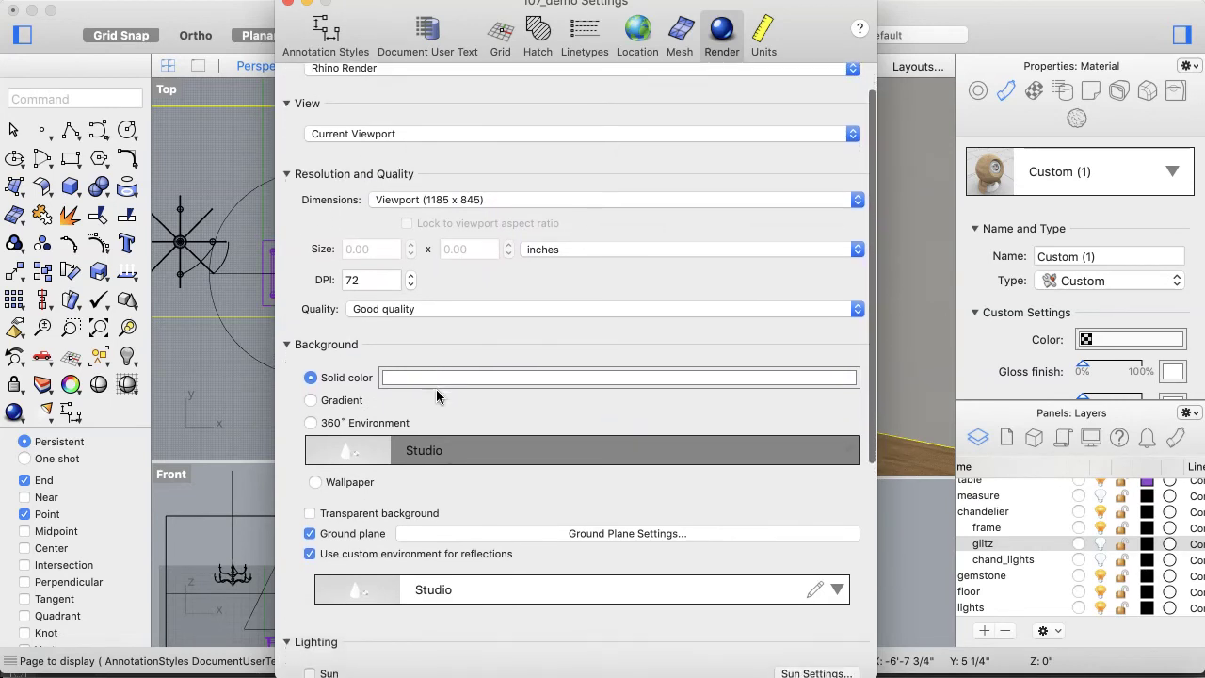
pyautogui.scroll(-5, 436, 396)
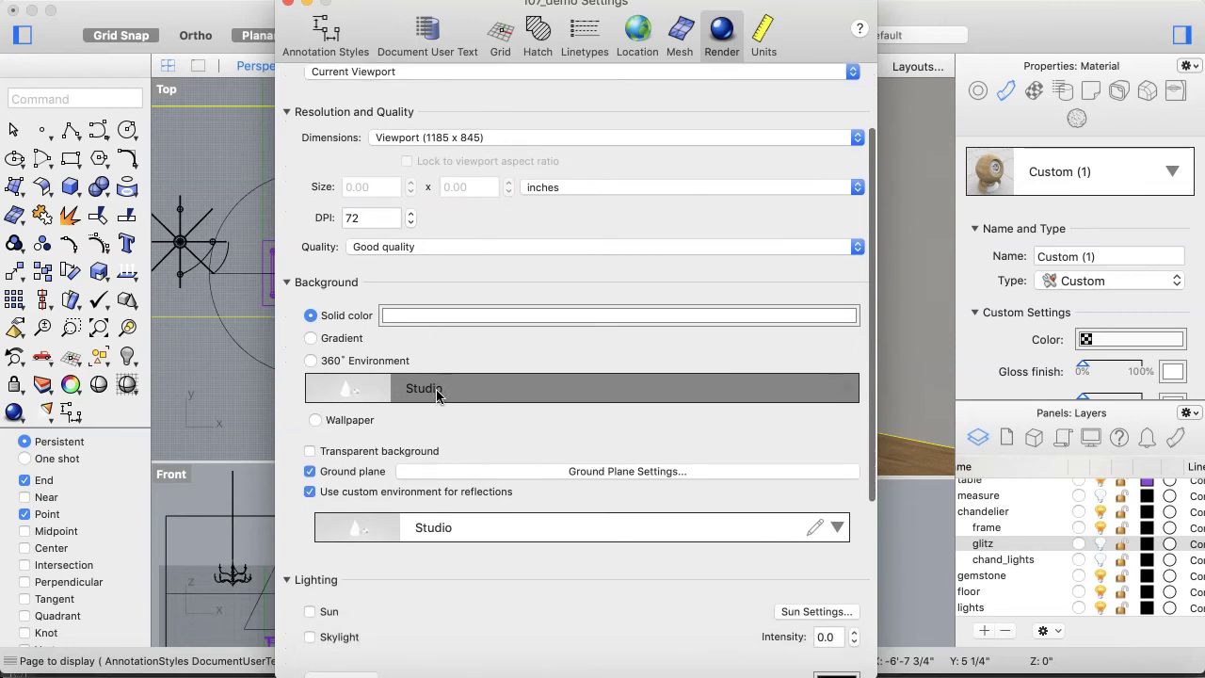
pyautogui.scroll(-5, 436, 395)
pyautogui.scroll(-3, 436, 396)
pyautogui.scroll(10, 436, 396)
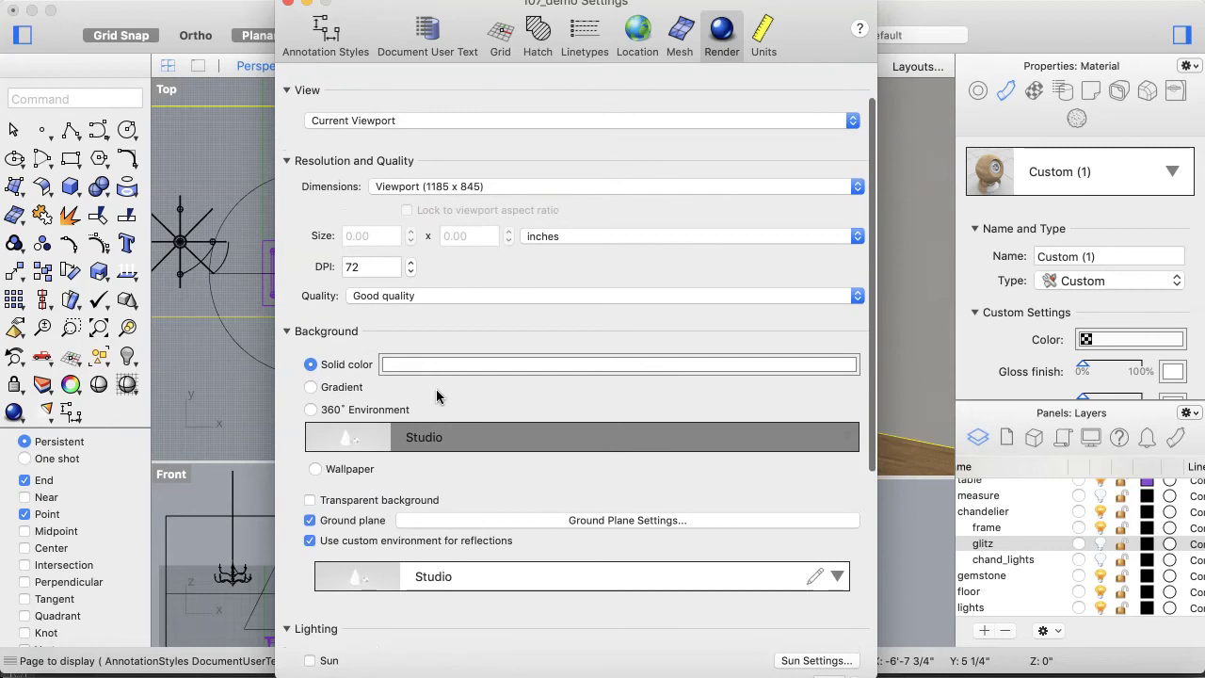
pyautogui.scroll(4, 436, 396)
pyautogui.scroll(-8, 436, 395)
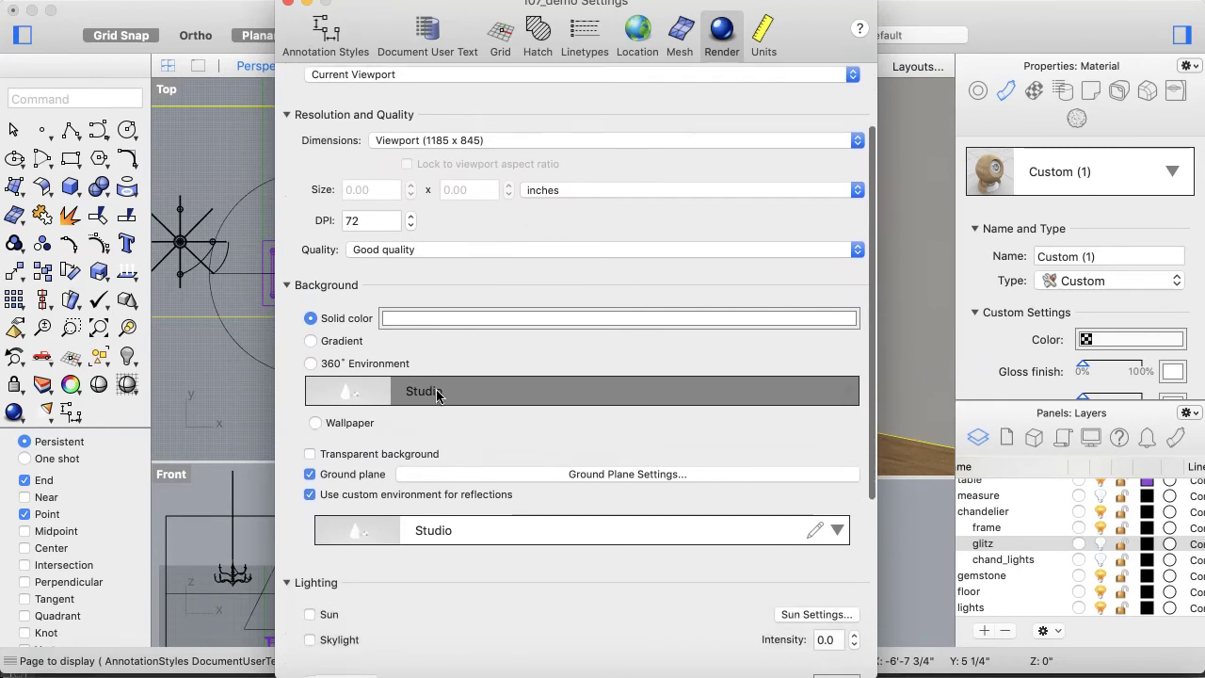
pyautogui.scroll(-5, 436, 395)
pyautogui.scroll(-7, 436, 396)
pyautogui.scroll(-10, 436, 395)
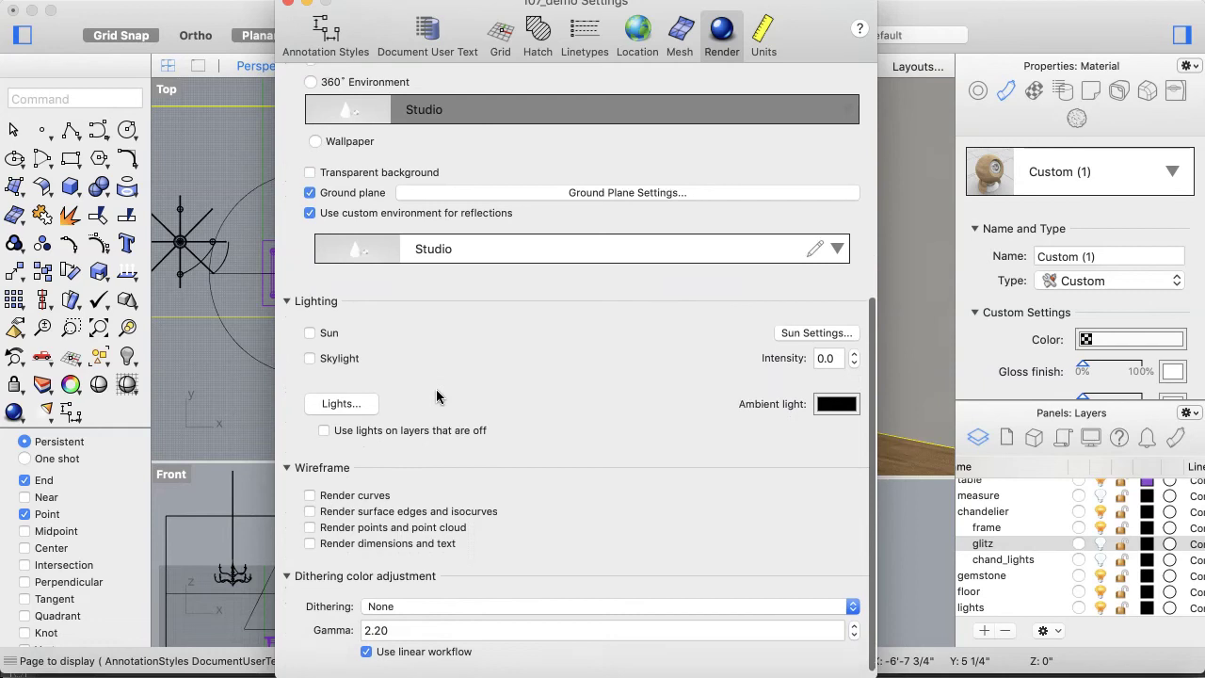
pyautogui.scroll(-1, 436, 395)
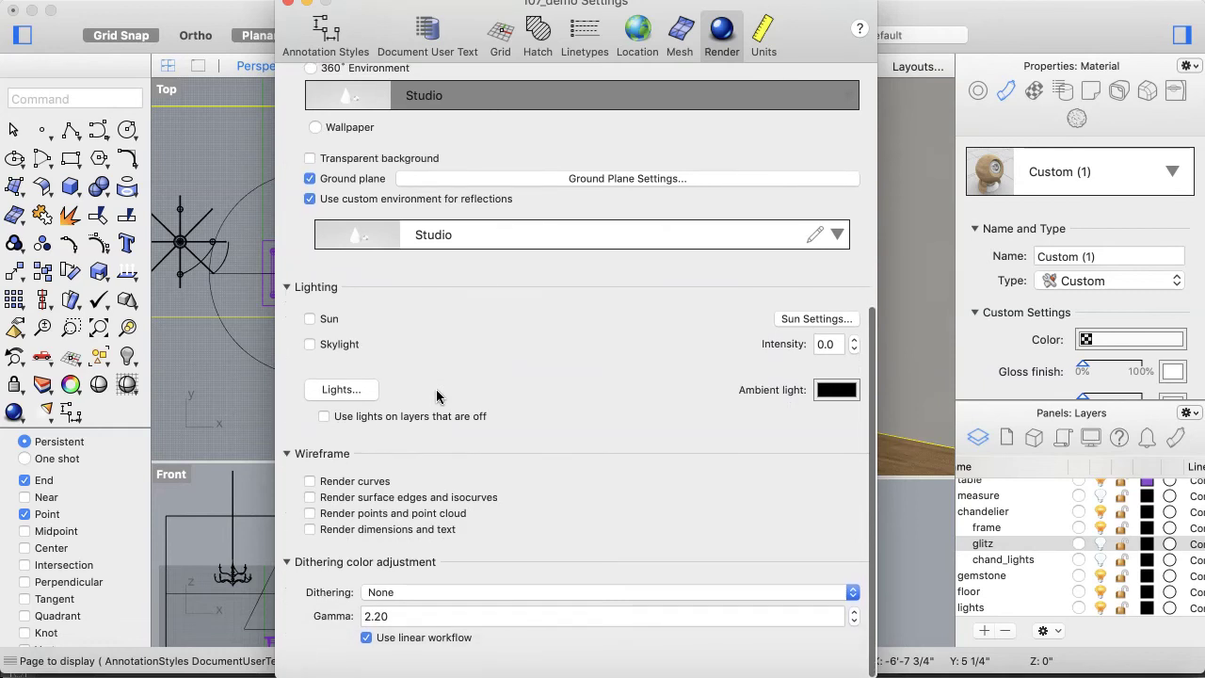
# - Close the render properties, render the Perspective view with Rhino Render and close the finished rendering
pyautogui.scroll(11, 436, 395)
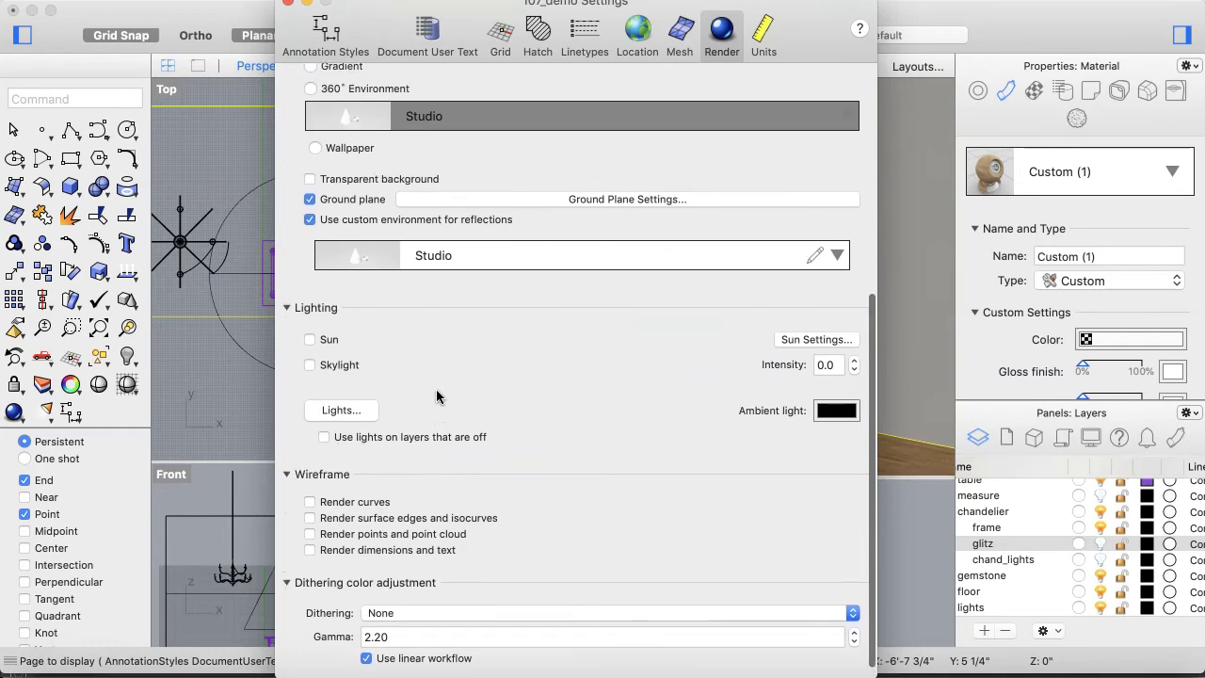
pyautogui.scroll(15, 436, 395)
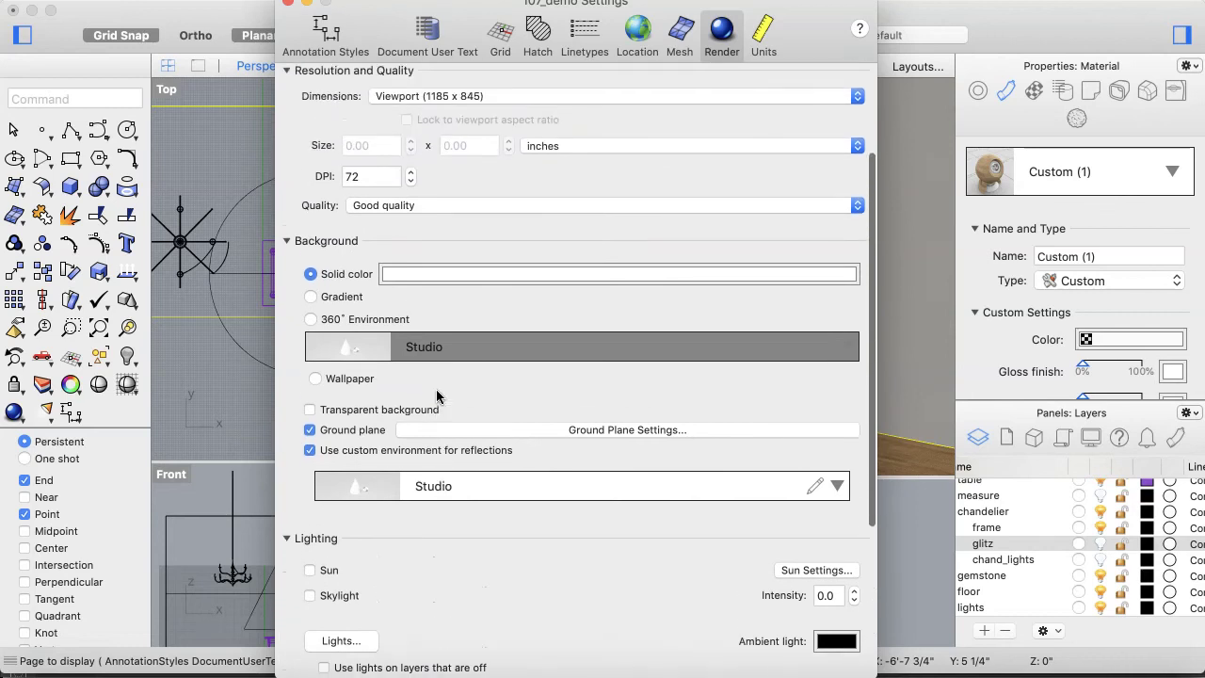
pyautogui.scroll(4, 436, 396)
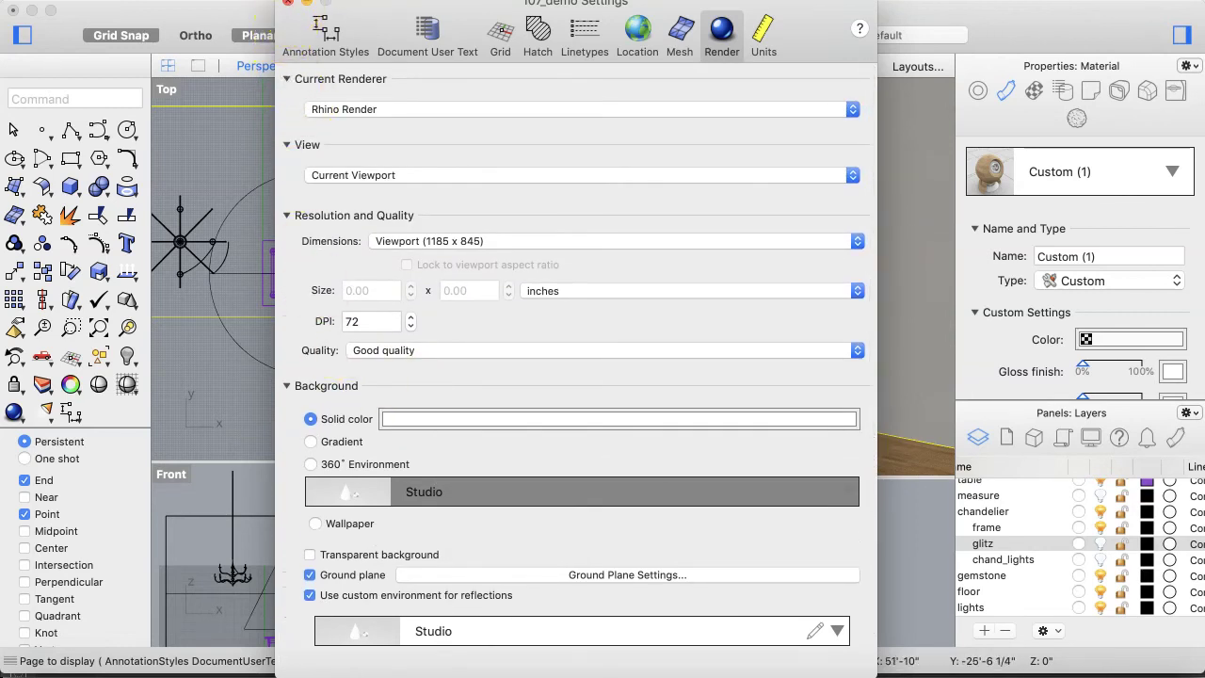
pyautogui.press('super+w')
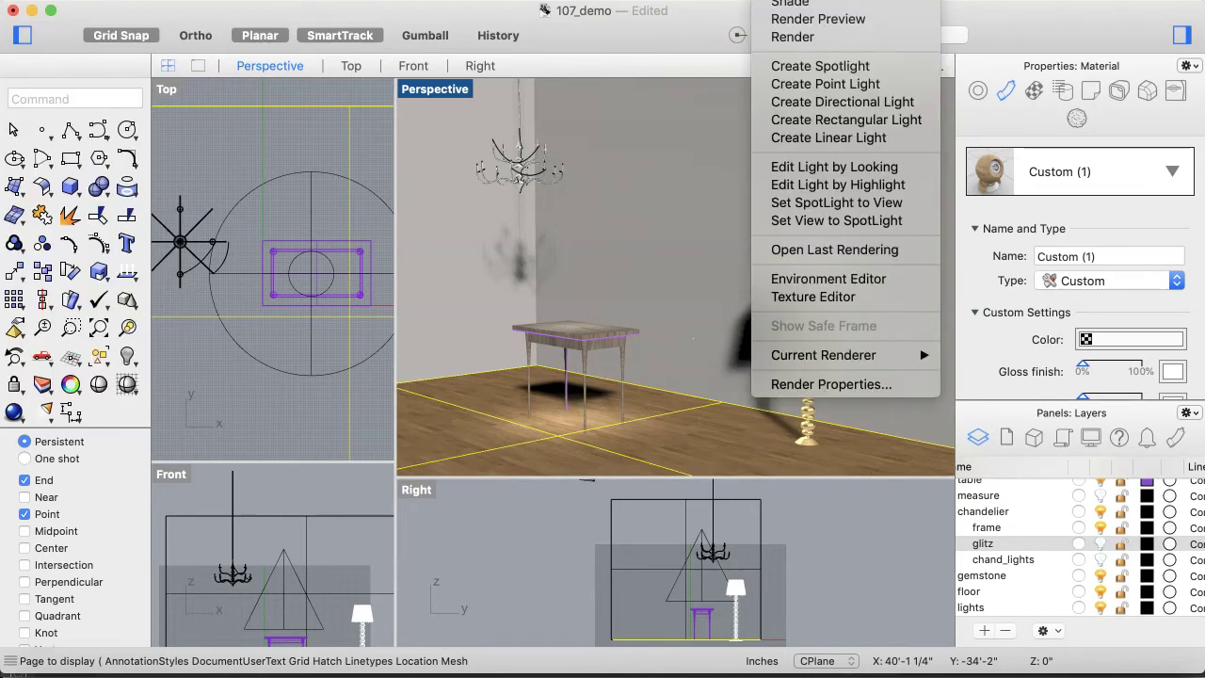
pyautogui.click(781, 36)
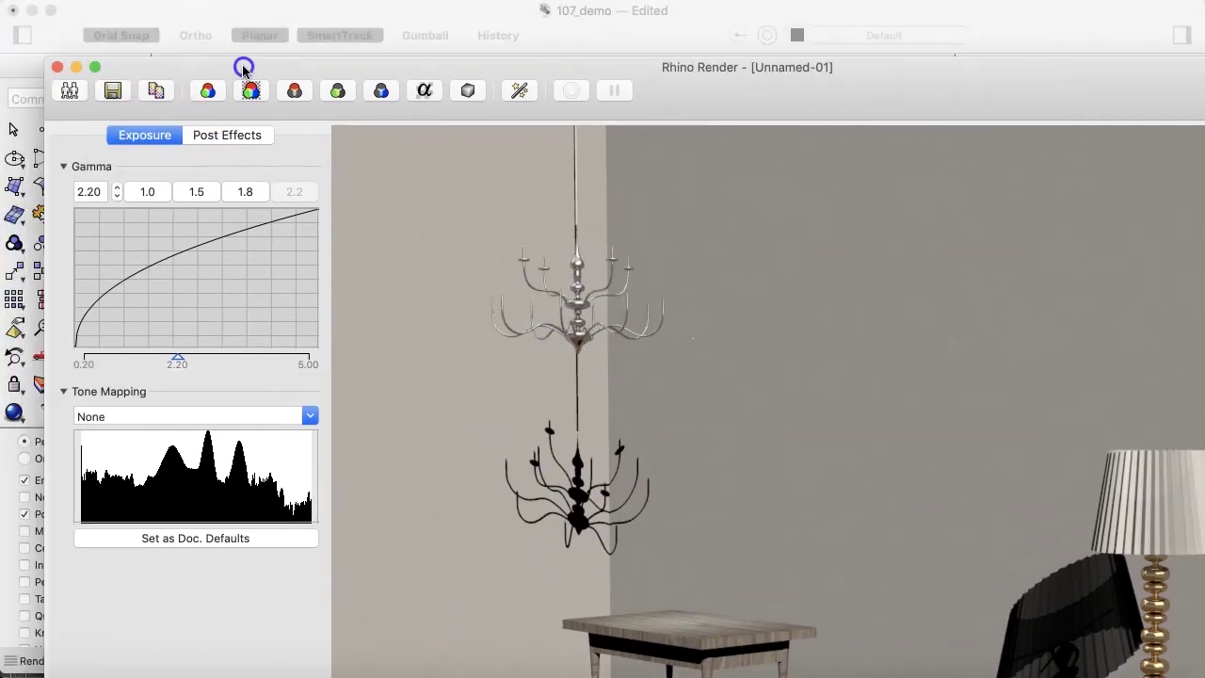
pyautogui.click(57, 68)
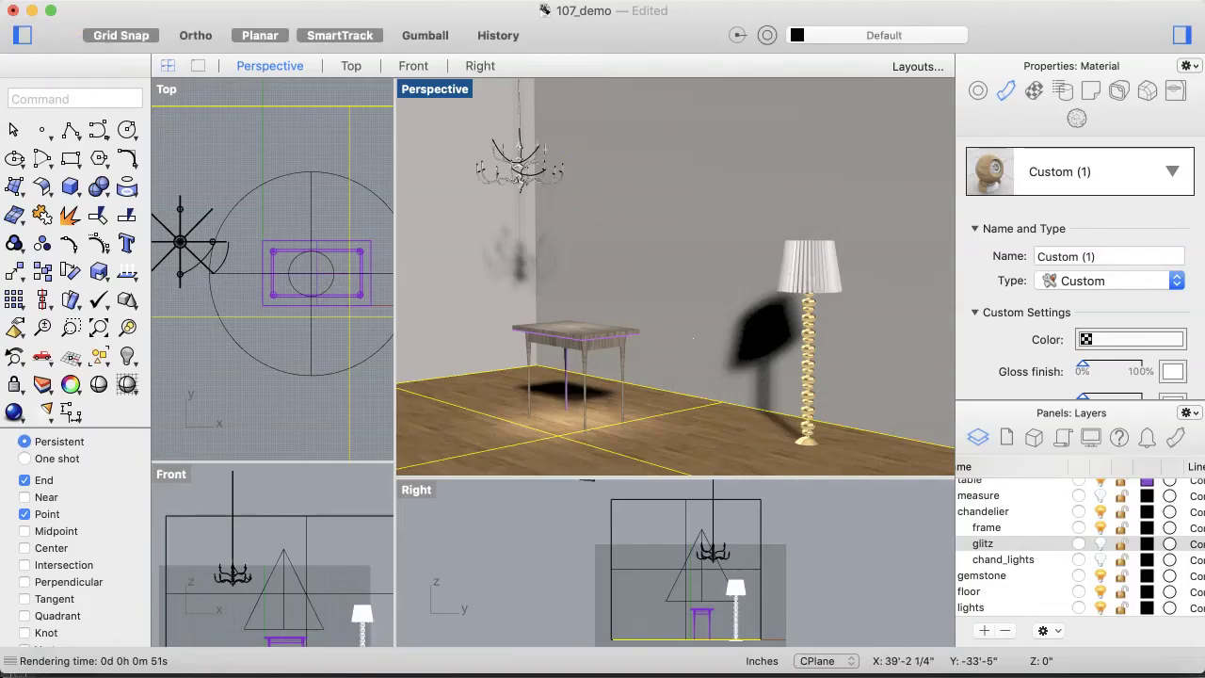
# - Enable the use of lights on layers that are off in the document's render properties and close the settings
pyautogui.click(768, 35)
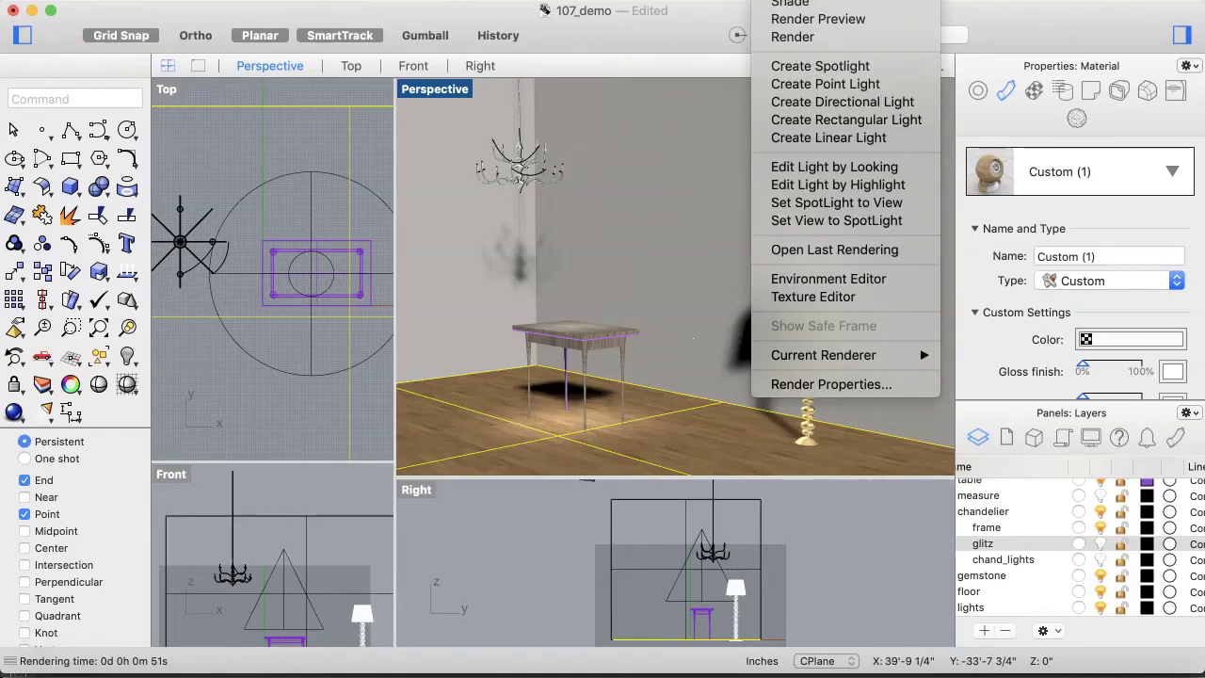
pyautogui.click(885, 392)
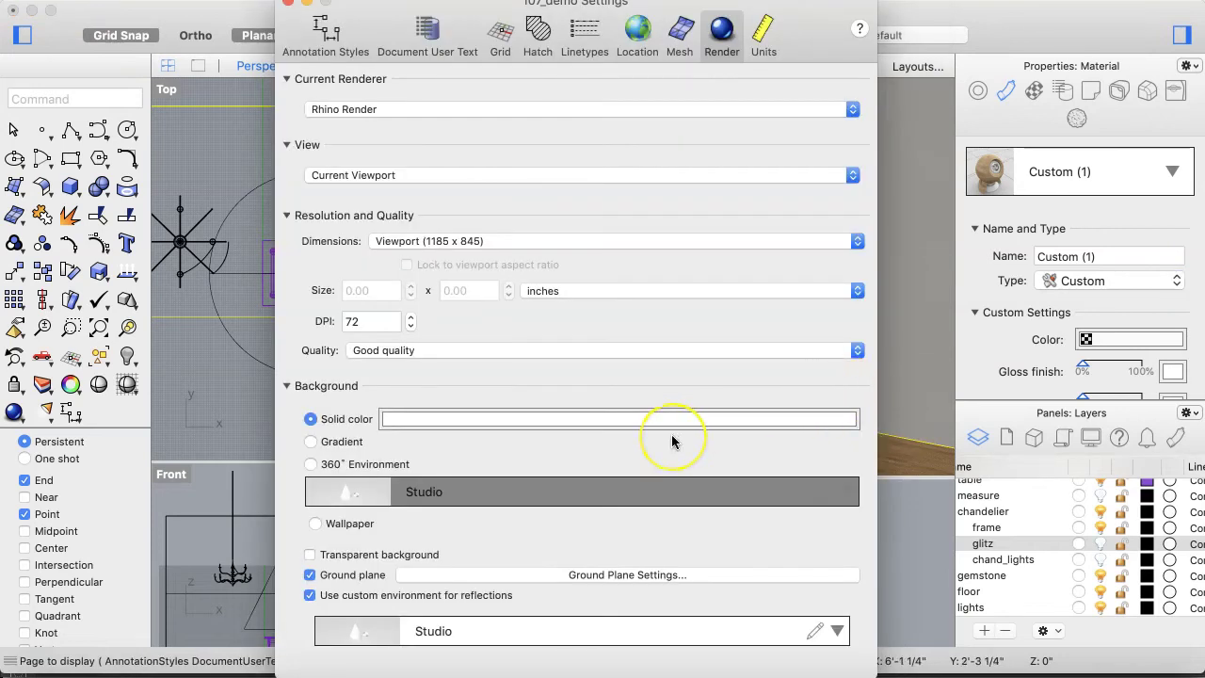
pyautogui.scroll(-10, 672, 438)
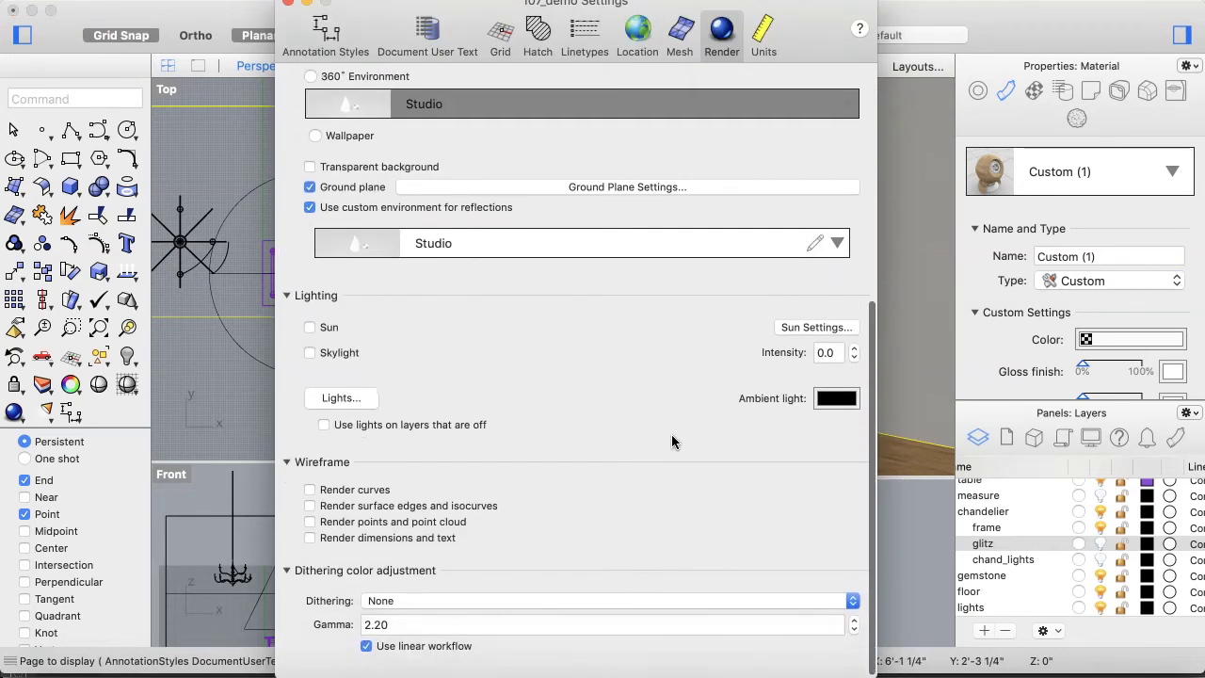
pyautogui.click(323, 424)
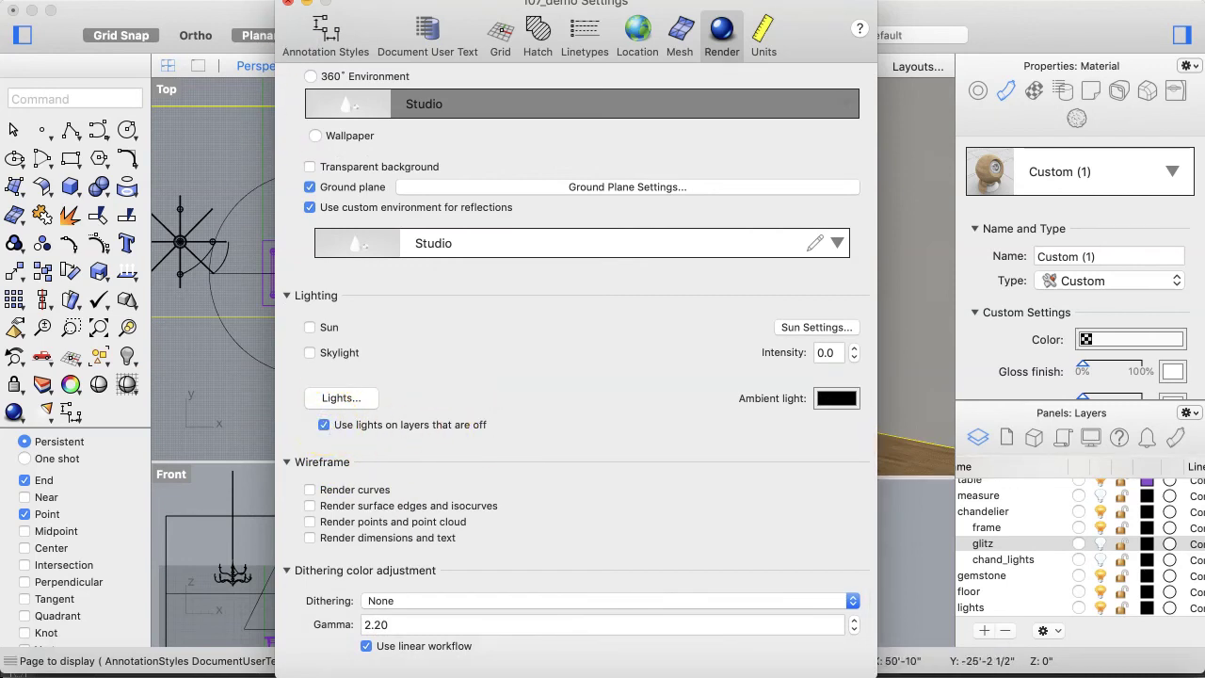
pyautogui.press('super+w')
# - Show the chandelier's glitz sublayer and render the Perspective view again
pyautogui.click(891, 345)
pyautogui.click(1114, 534)
pyautogui.click(1102, 544)
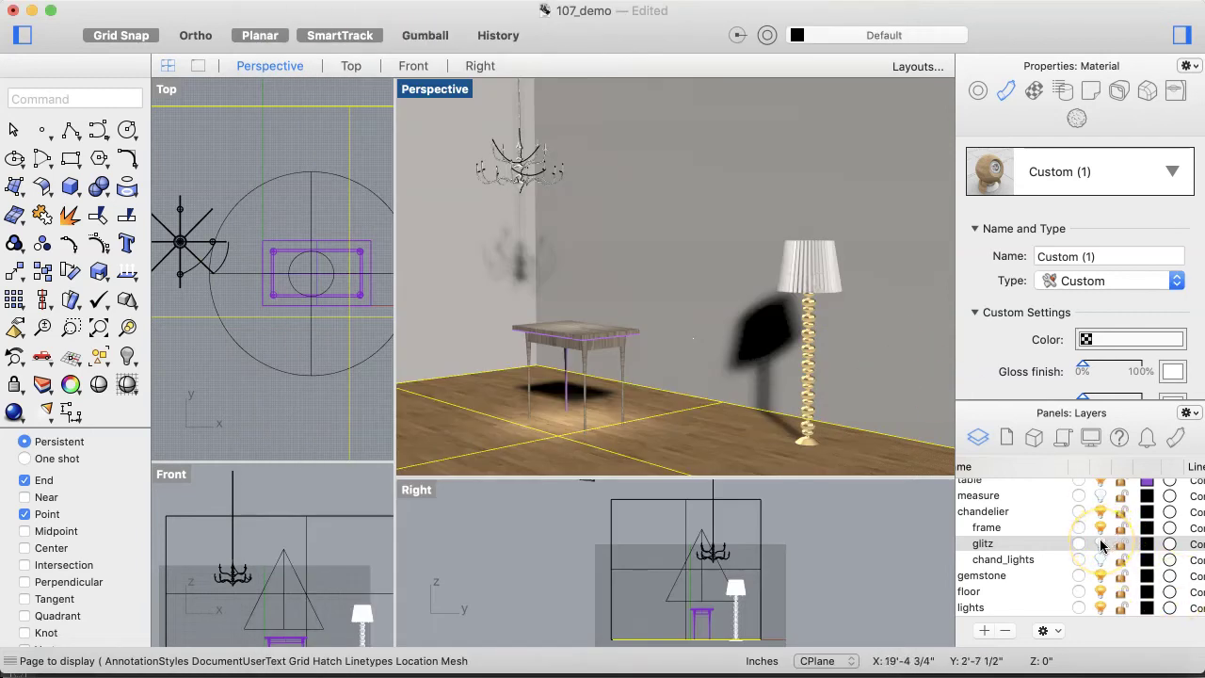
pyautogui.click(1102, 544)
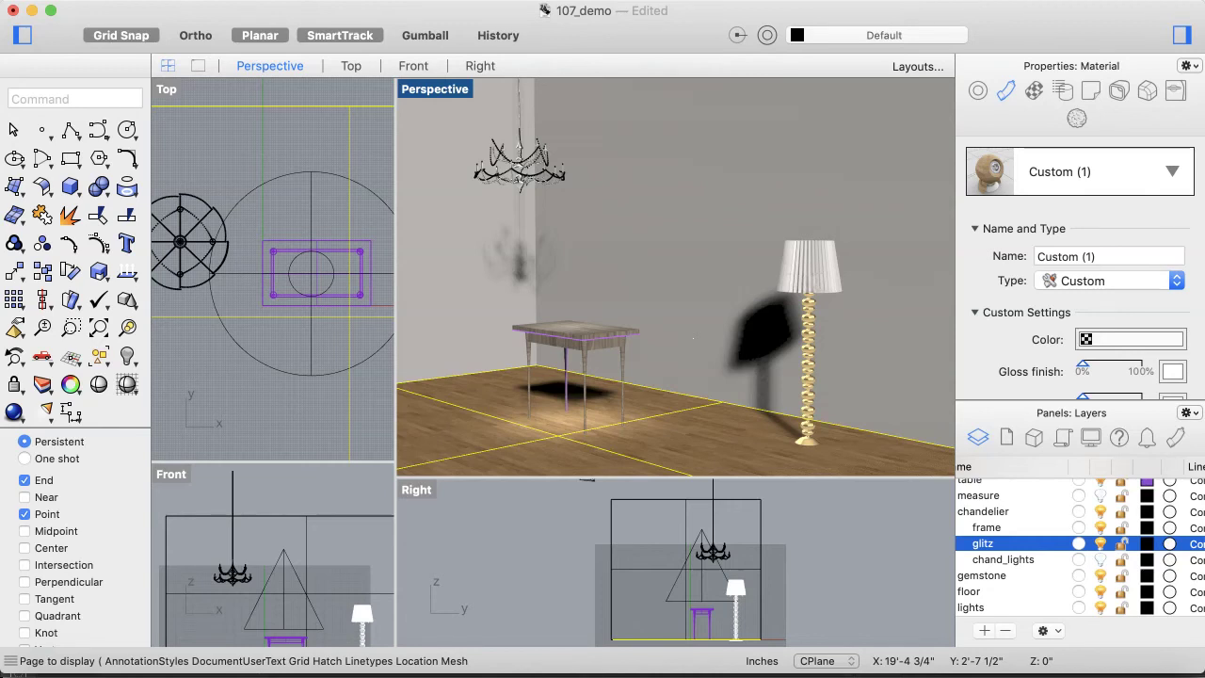
pyautogui.click(767, 35)
pyautogui.click(791, 38)
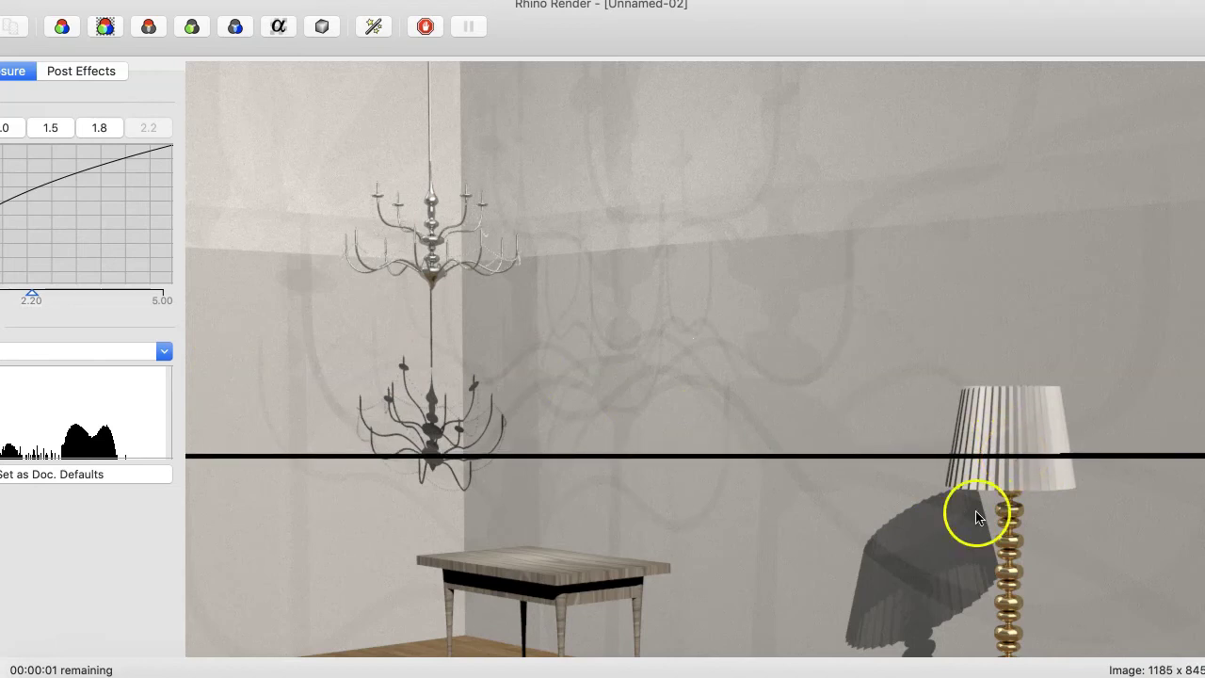
# - Inspect the shadows in the new rendering, close it and hide the chandelier's frame and glitz sublayers
pyautogui.click(999, 554)
pyautogui.click(748, 626)
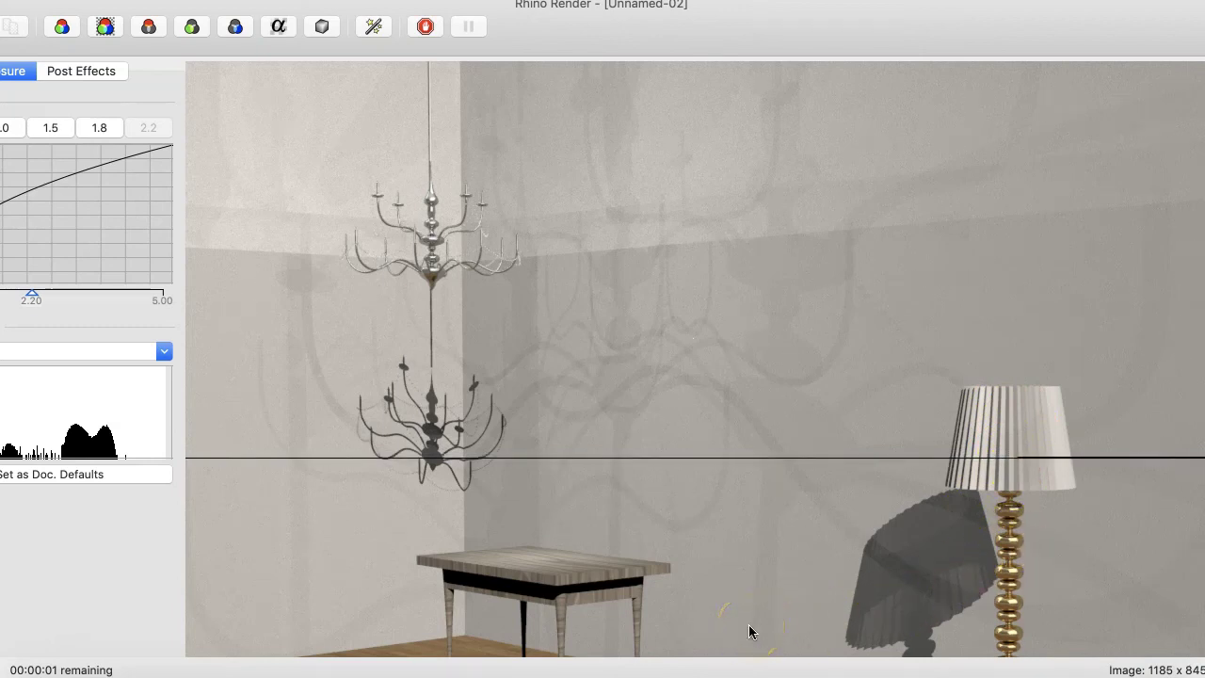
pyautogui.click(422, 511)
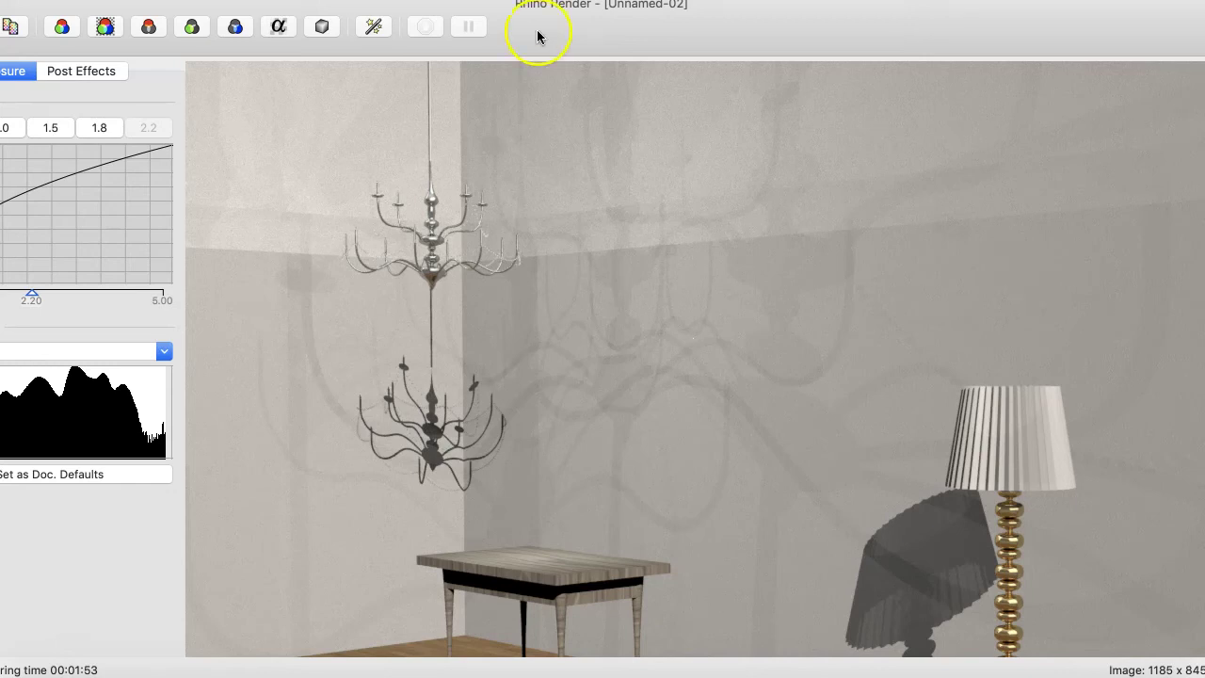
pyautogui.click(25, 8)
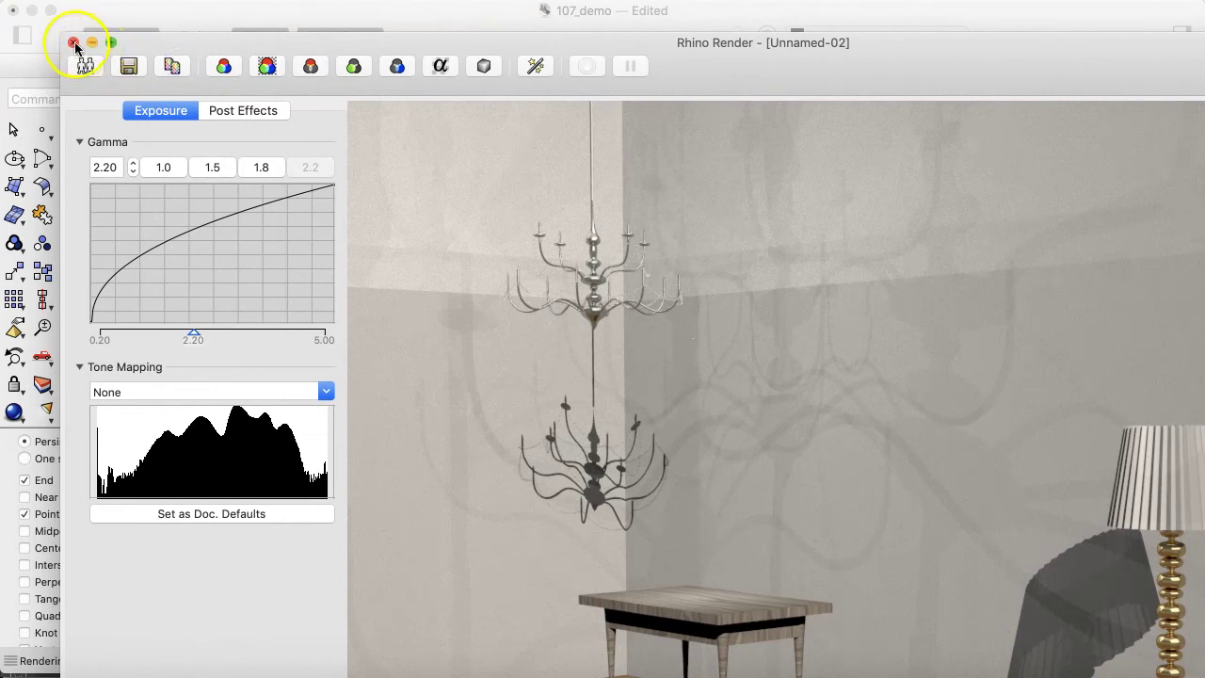
pyautogui.click(74, 42)
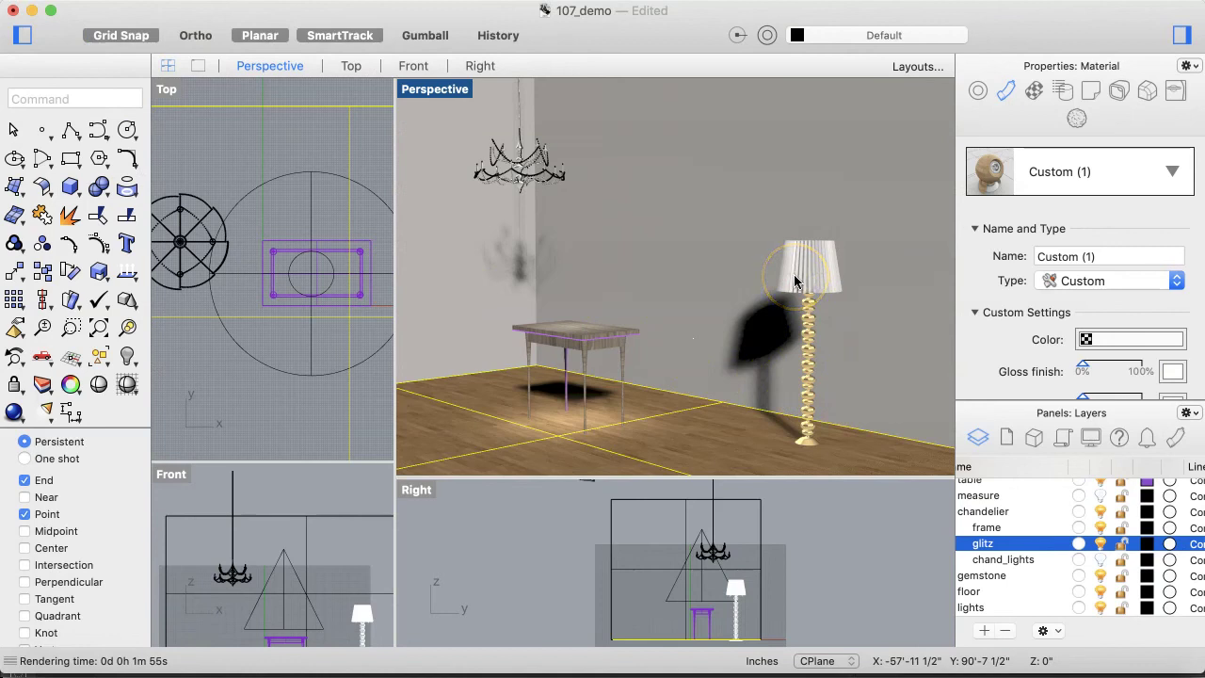
pyautogui.click(1102, 544)
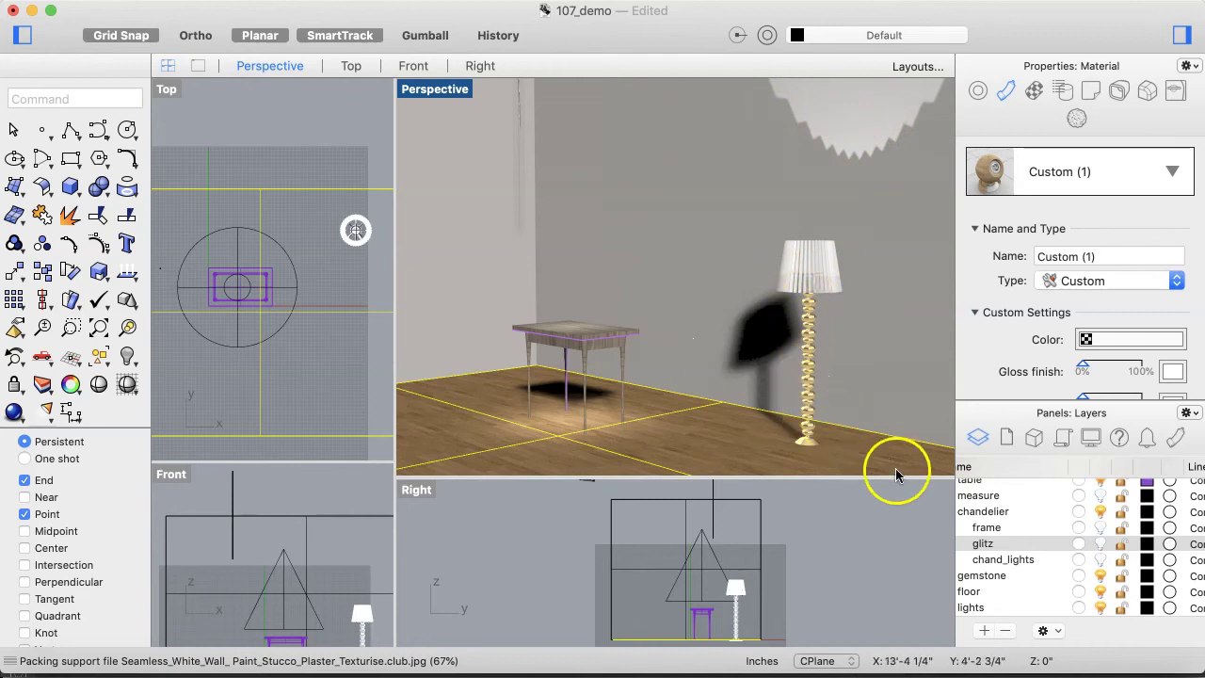
# - Create a directional light at the floor lamp, snapping its direction vector to the lamp just below the shade
pyautogui.click(705, 393)
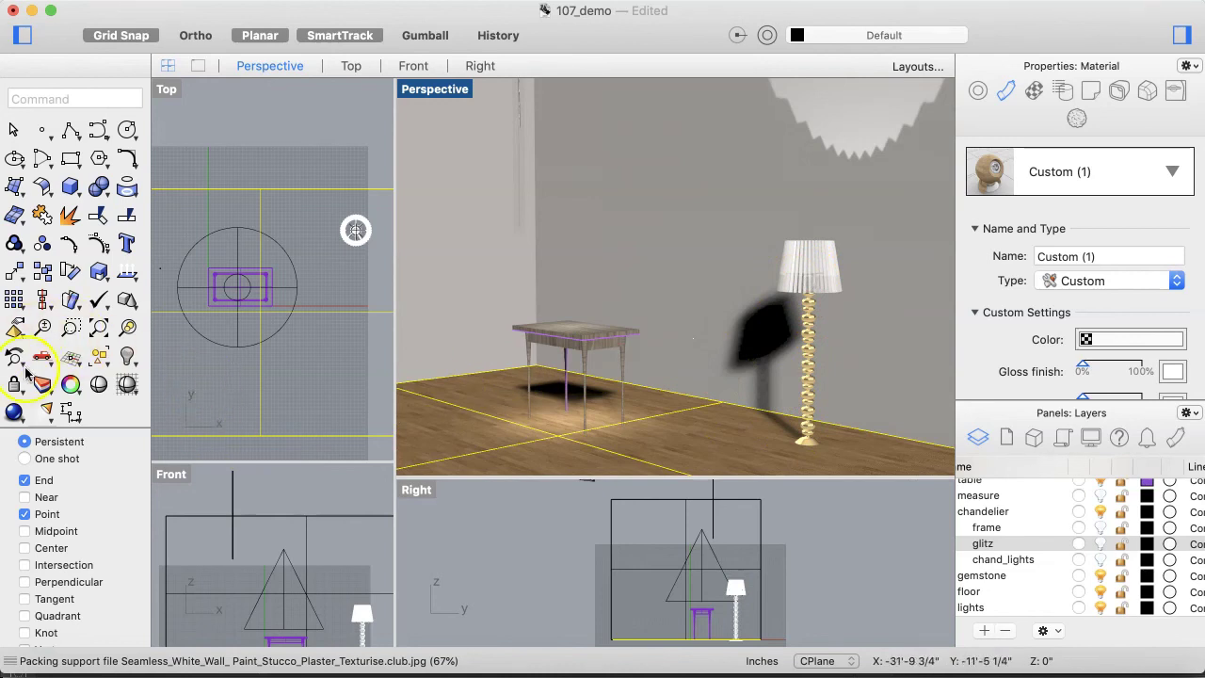
pyautogui.click(46, 407)
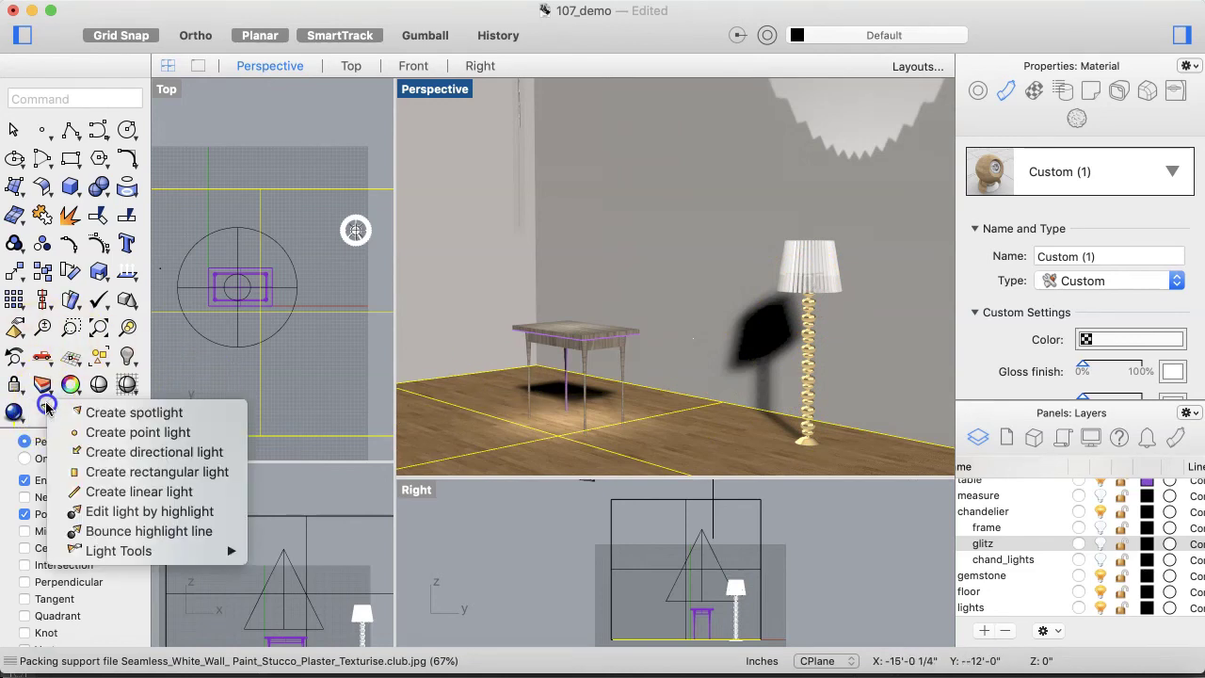
pyautogui.click(98, 451)
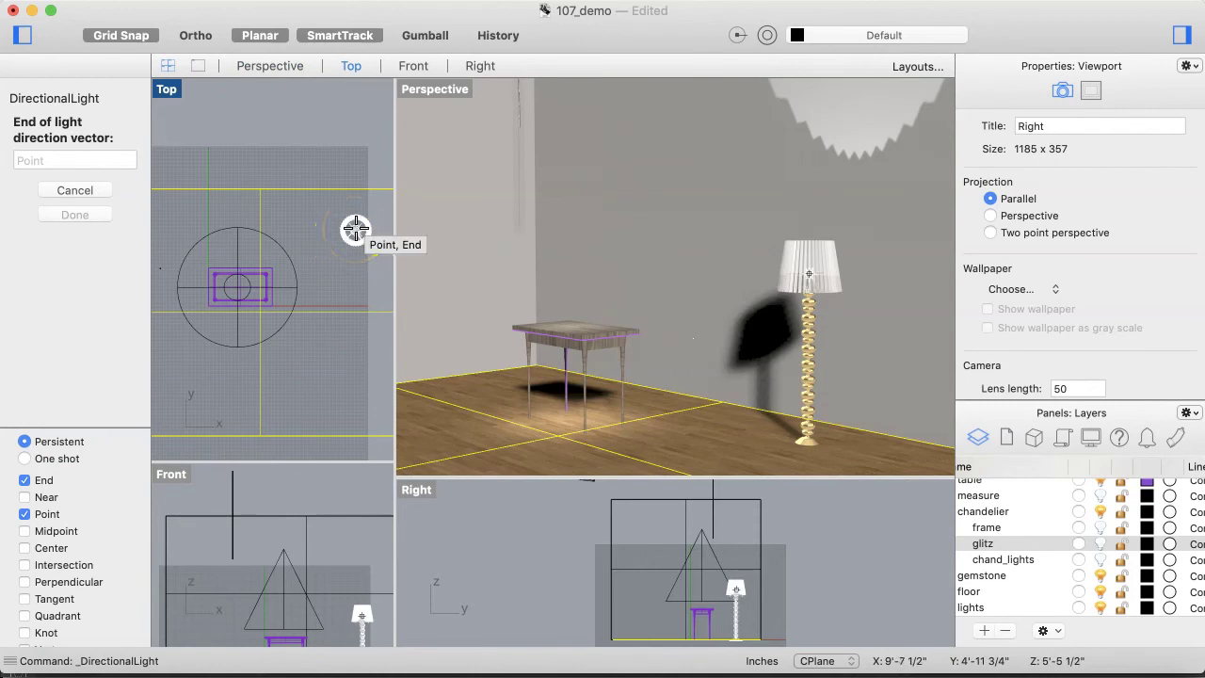
pyautogui.moveTo(617, 260)
pyautogui.mouseDown()
pyautogui.moveTo(761, 279)
pyautogui.moveTo(815, 443)
pyautogui.moveTo(807, 431)
pyautogui.moveTo(586, 376)
pyautogui.moveTo(483, 505)
pyautogui.moveTo(380, 555)
pyautogui.moveTo(665, 600)
pyautogui.moveTo(756, 637)
pyautogui.moveTo(734, 643)
pyautogui.mouseUp()
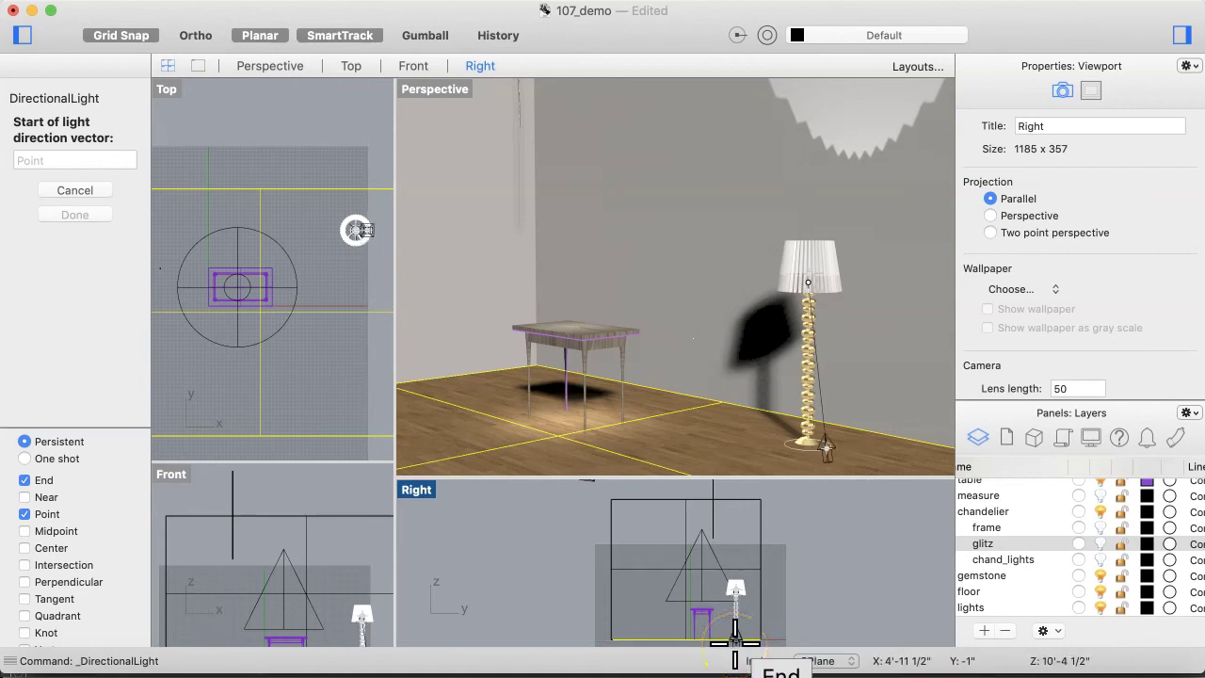
pyautogui.click(734, 642)
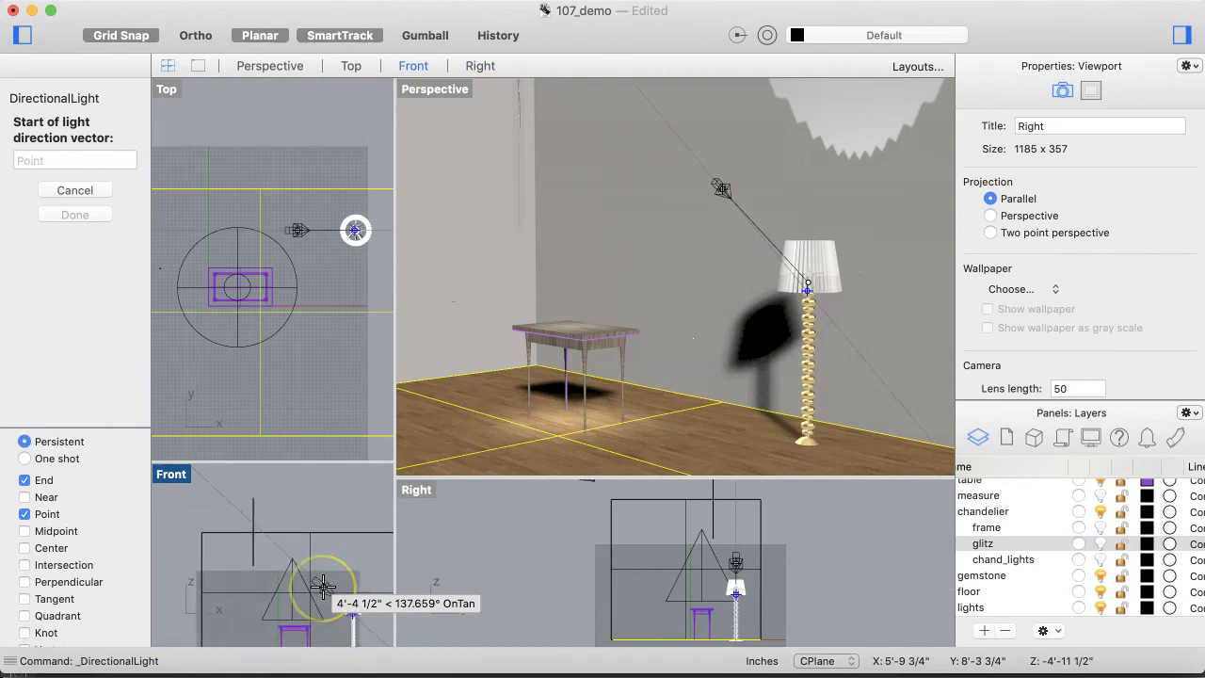
pyautogui.scroll(-3, 323, 585)
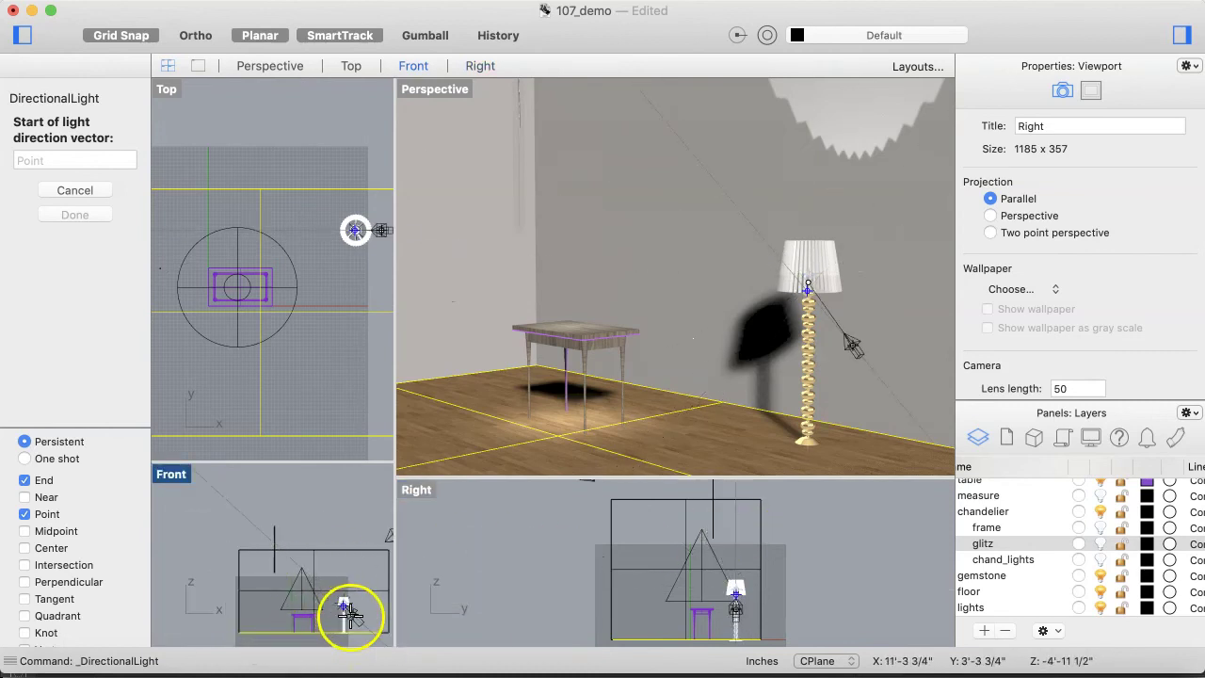
pyautogui.press('F8')
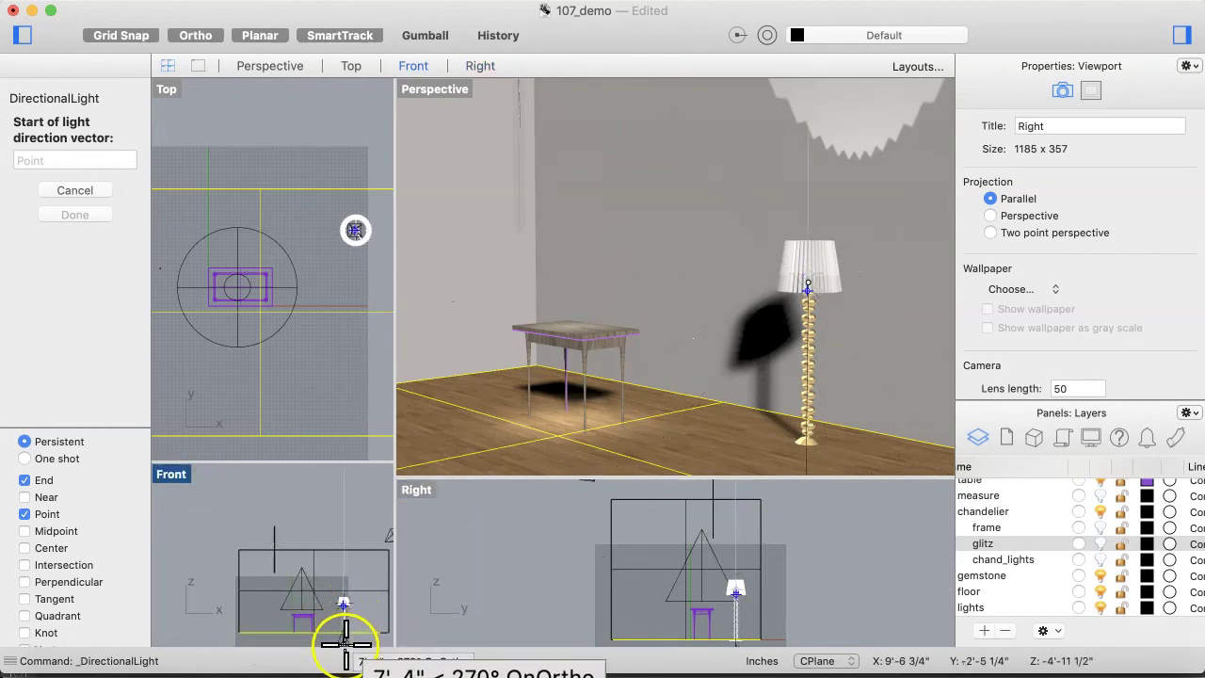
pyautogui.press('F8')
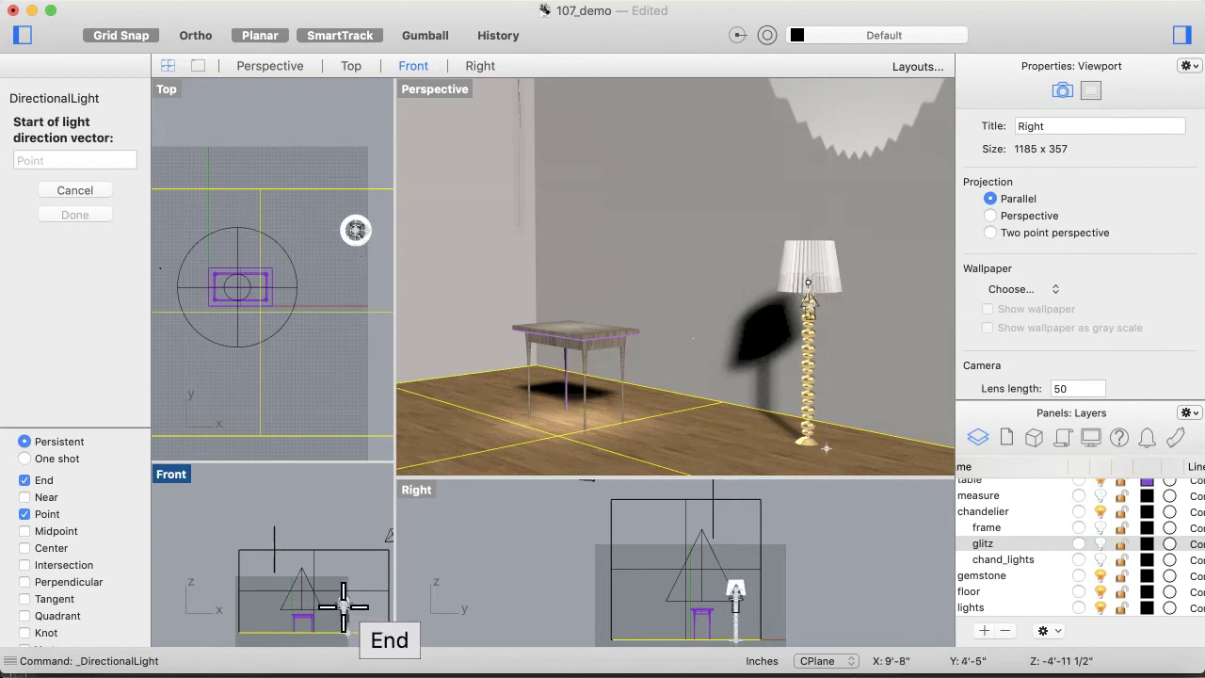
pyautogui.click(343, 607)
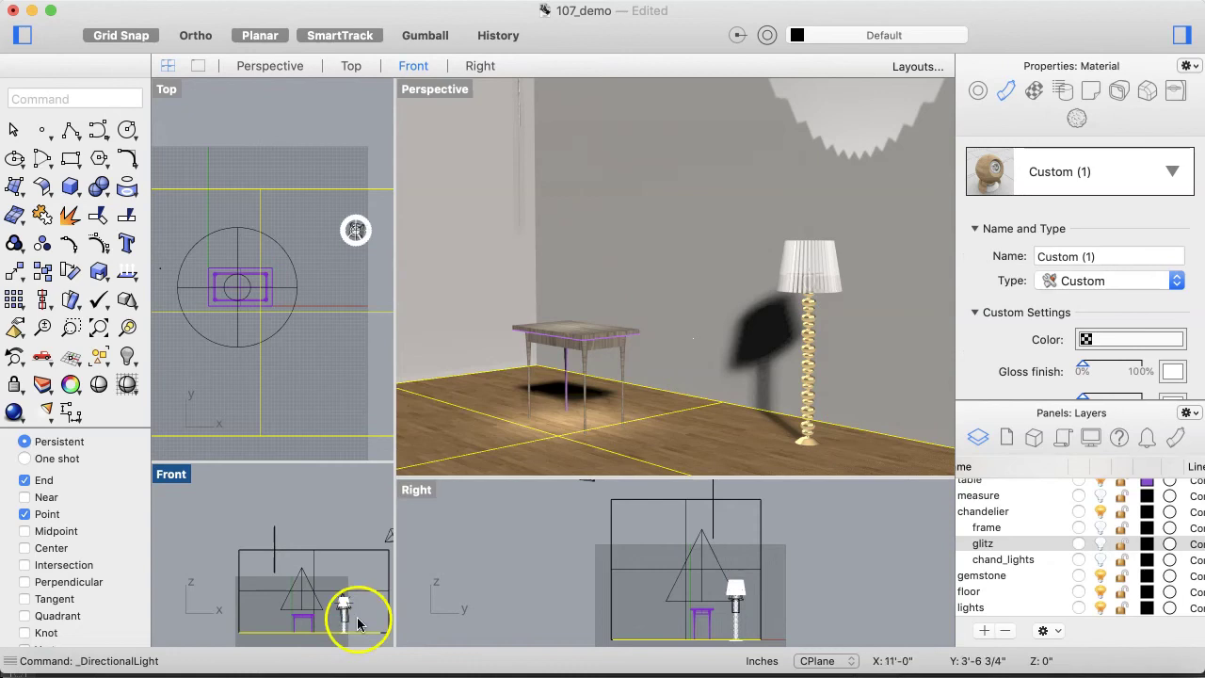
# - Select the directional light and move it straight down to the base of the floor lamp
pyautogui.click(683, 451)
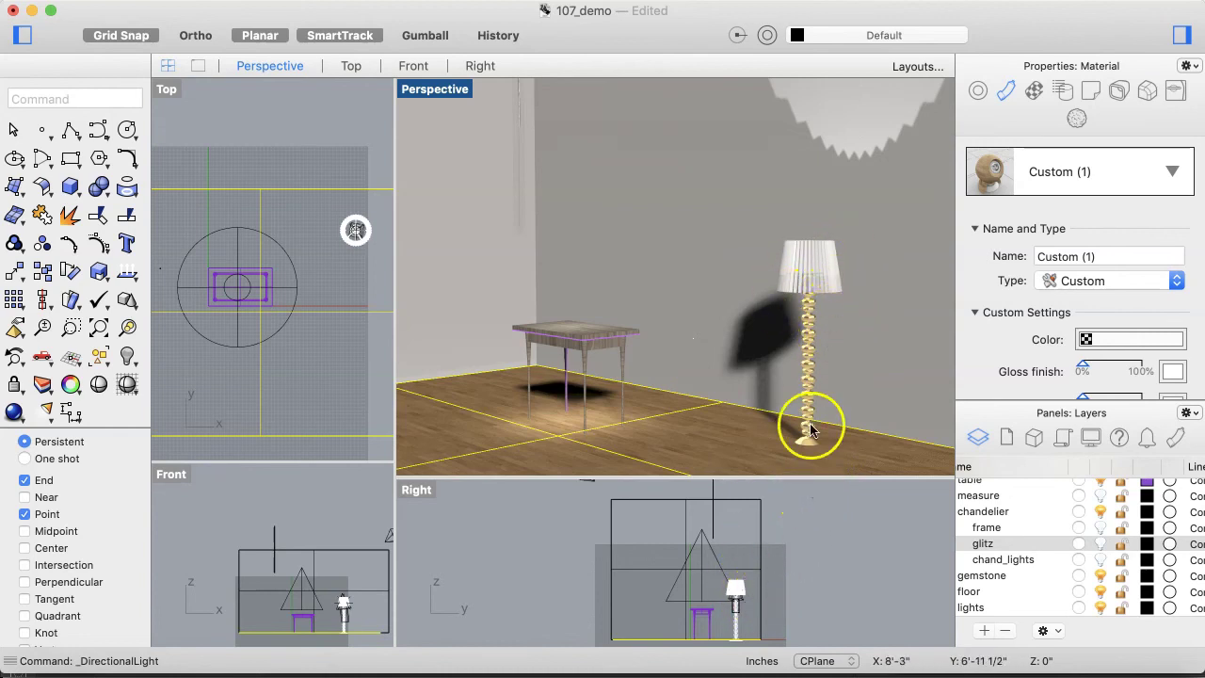
pyautogui.click(734, 595)
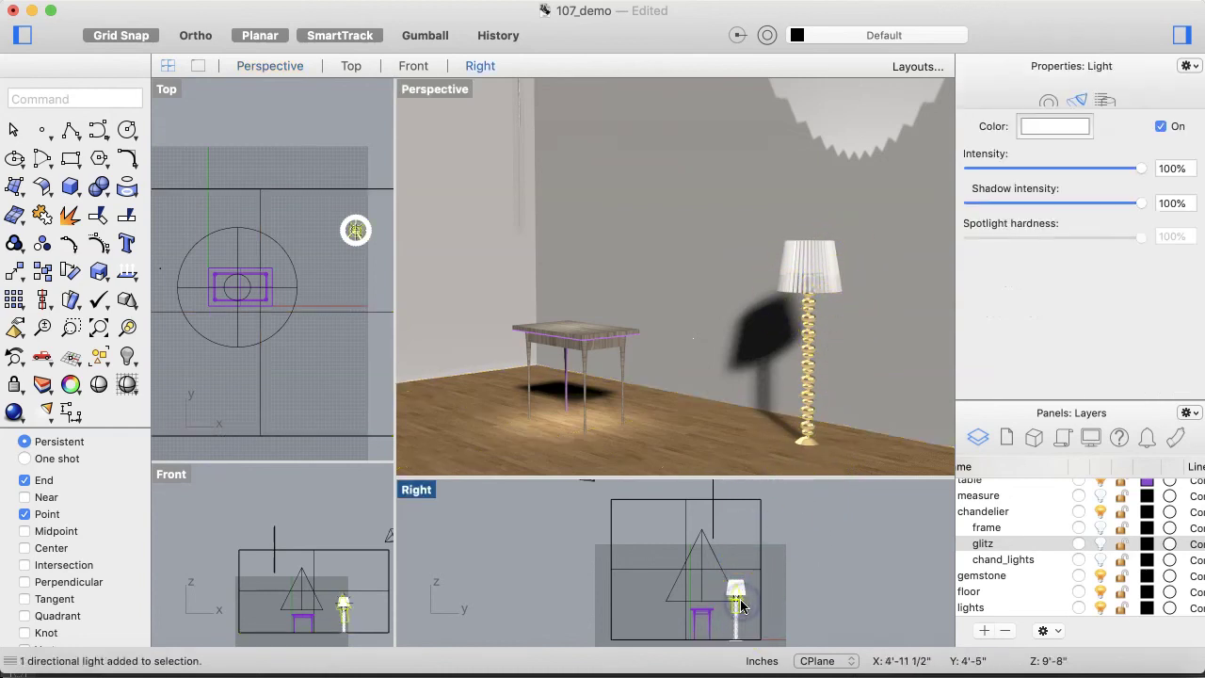
pyautogui.moveTo(744, 605)
pyautogui.mouseDown()
pyautogui.moveTo(721, 613)
pyautogui.moveTo(616, 587)
pyautogui.moveTo(713, 586)
pyautogui.moveTo(753, 612)
pyautogui.mouseUp()
pyautogui.scroll(5, 748, 602)
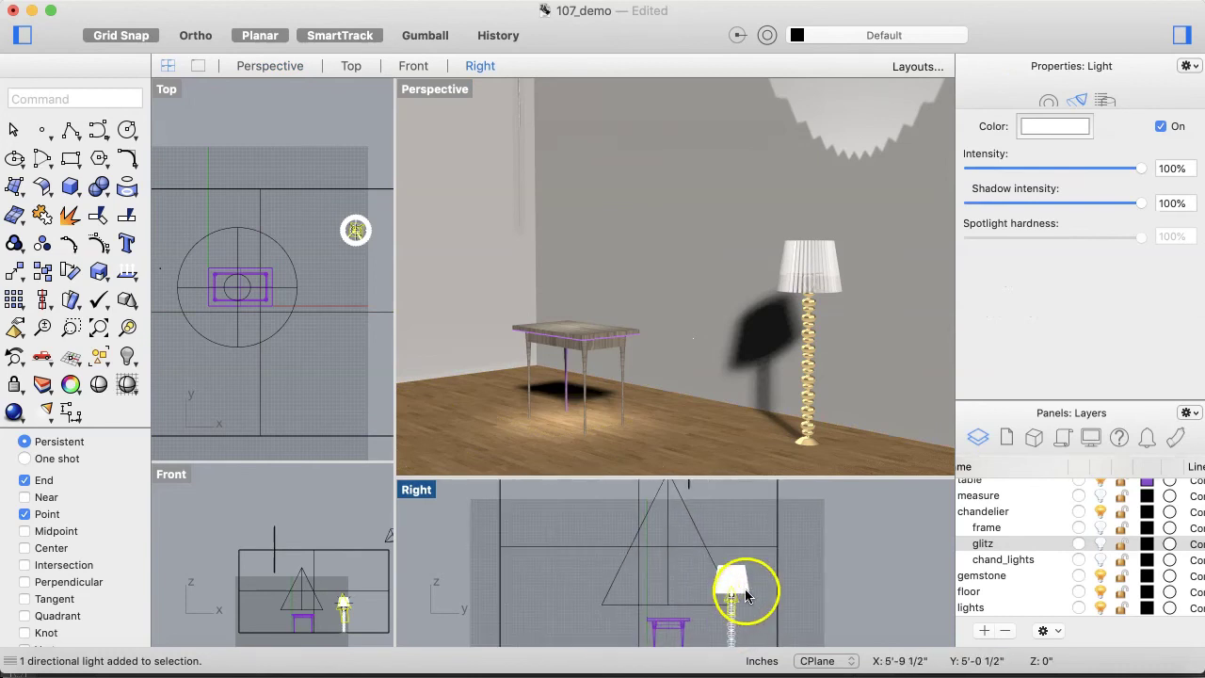
pyautogui.scroll(-5, 745, 589)
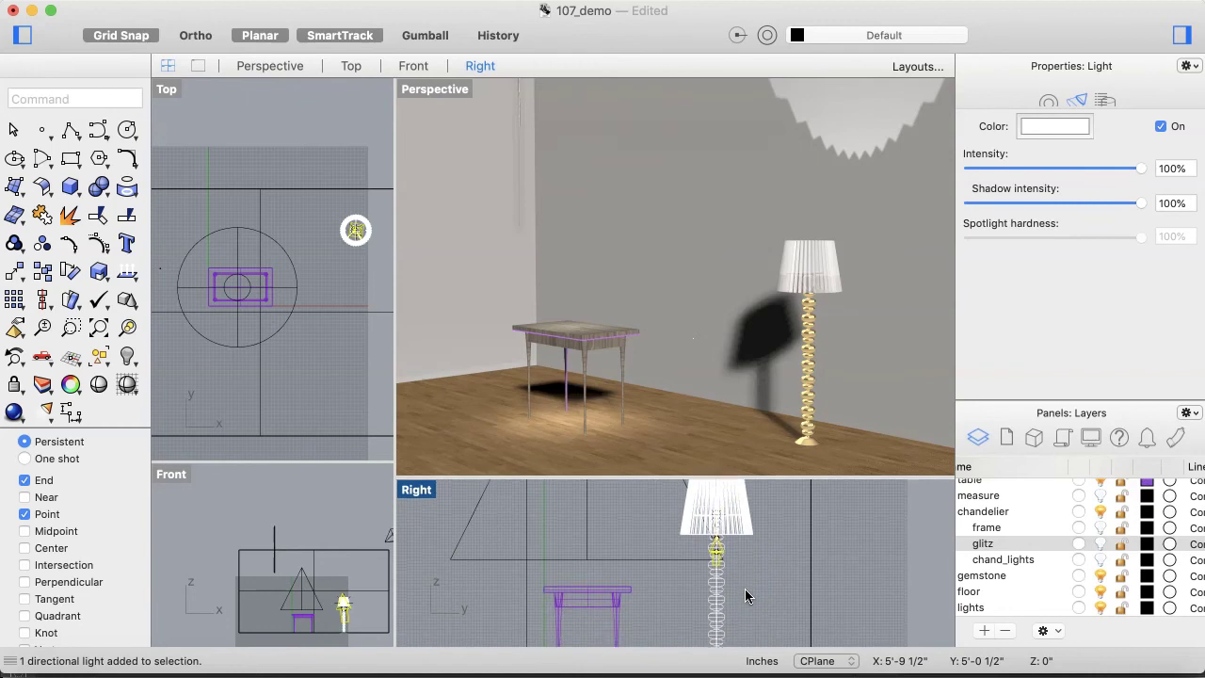
pyautogui.moveTo(714, 523); pyautogui.dragTo(716, 647)
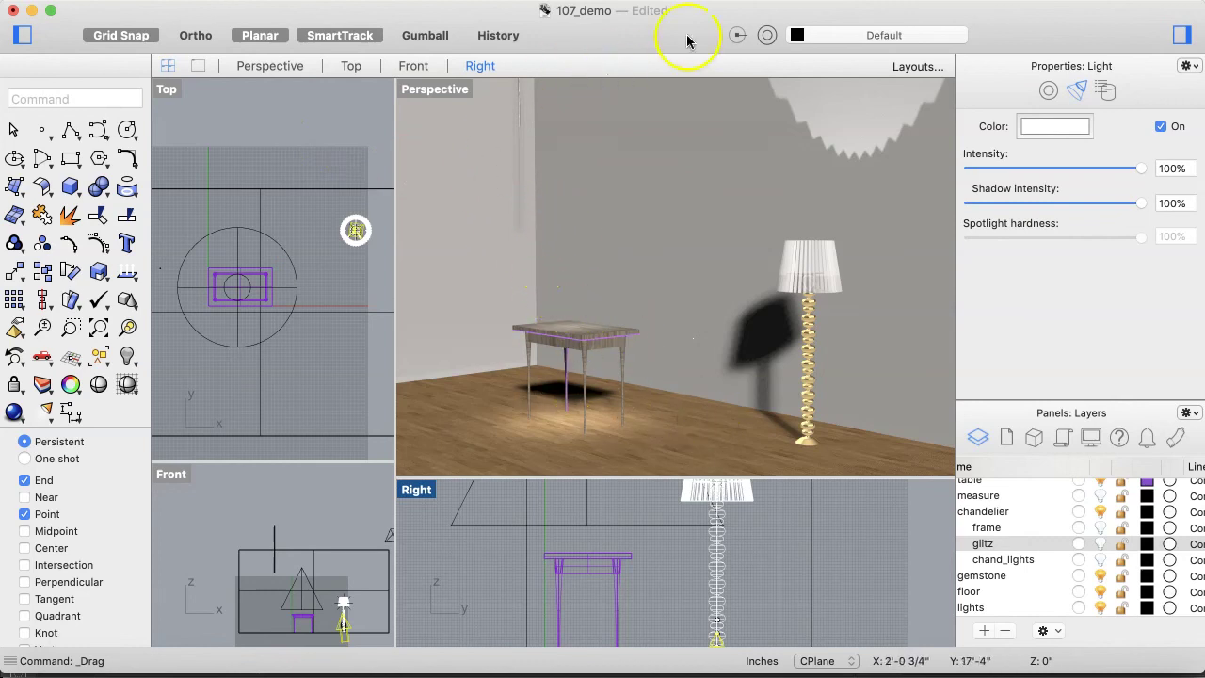
# - Open the render properties and set the units of the render size to pixels
pyautogui.click(767, 36)
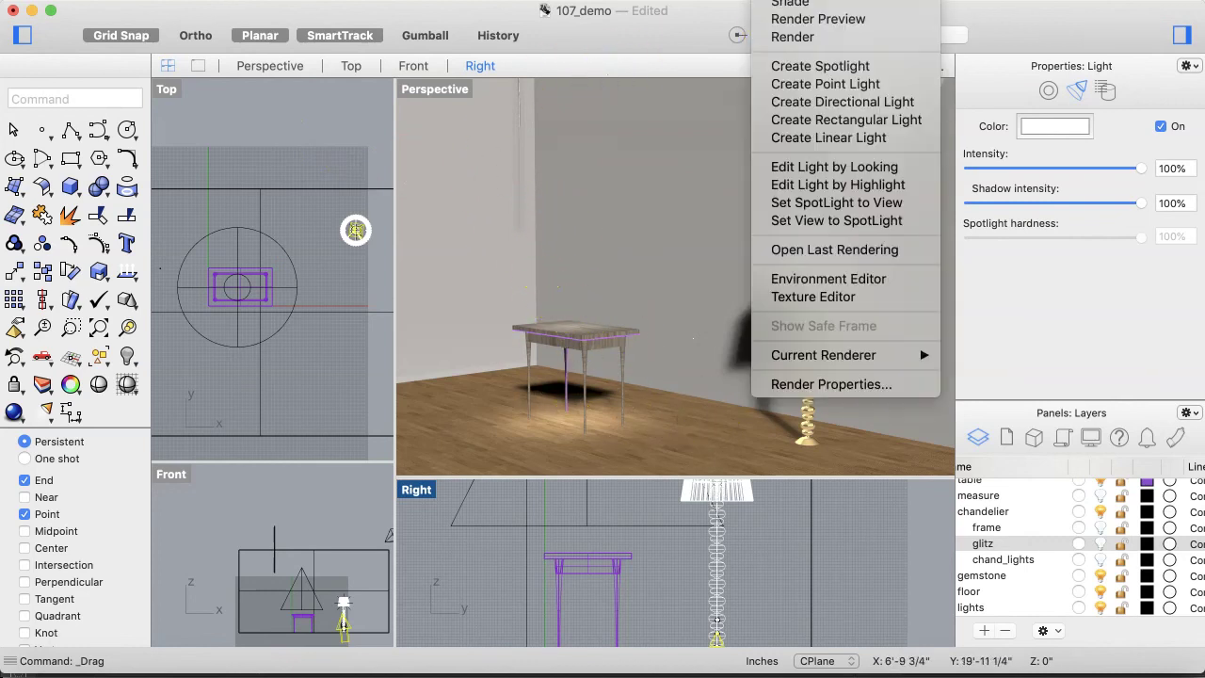
pyautogui.click(806, 384)
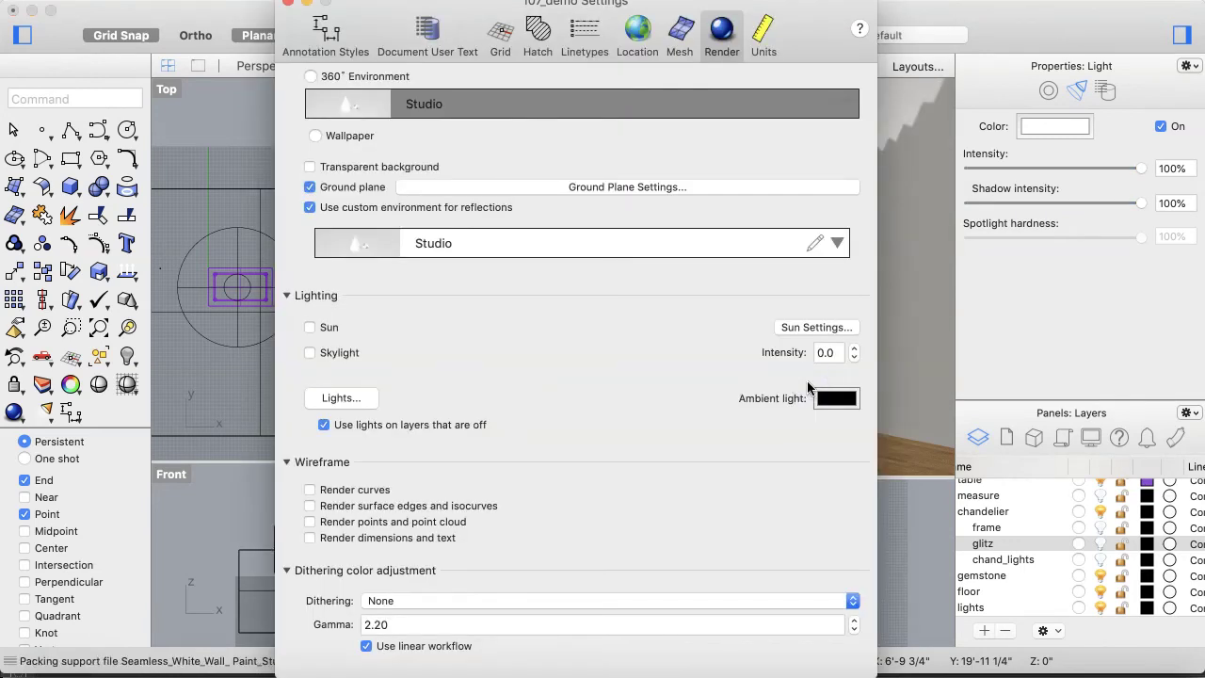
pyautogui.scroll(-1, 624, 415)
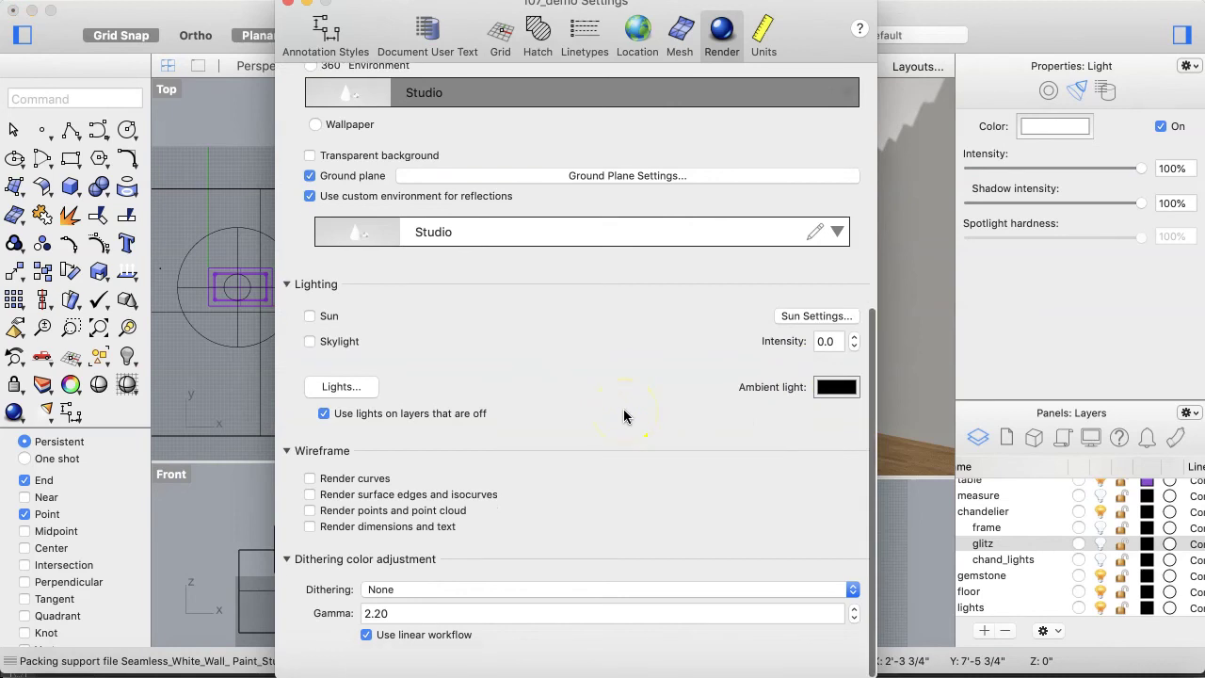
pyautogui.scroll(3, 624, 416)
pyautogui.scroll(8, 624, 416)
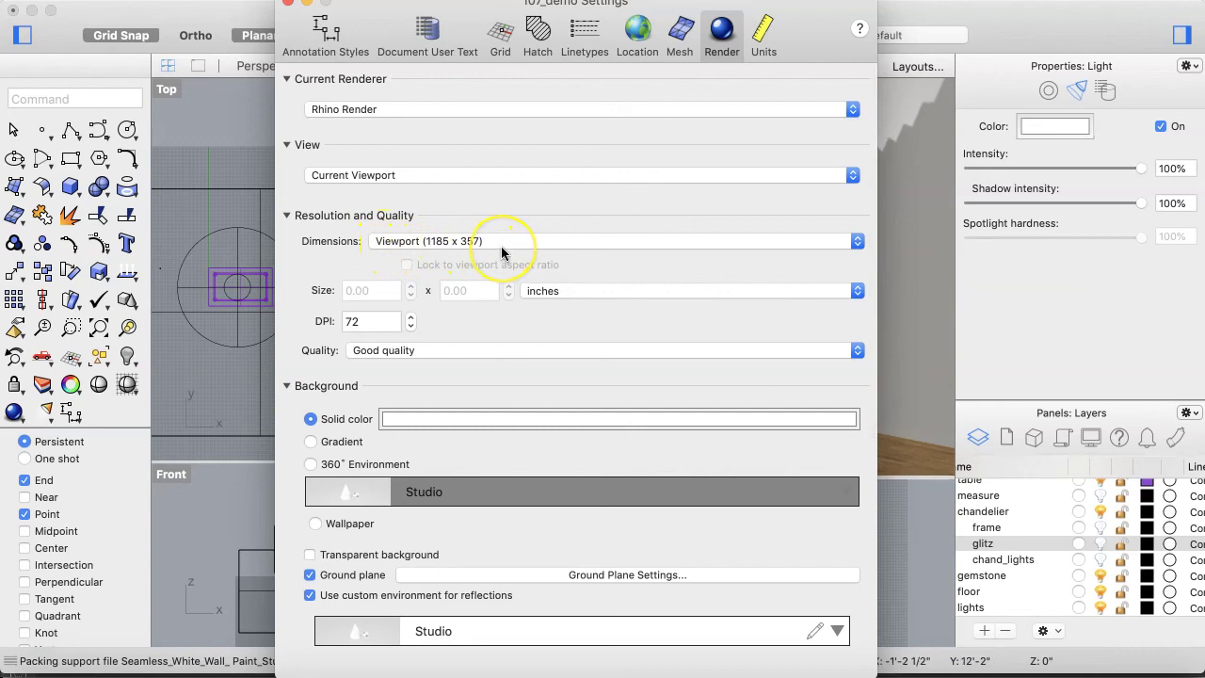
pyautogui.click(546, 293)
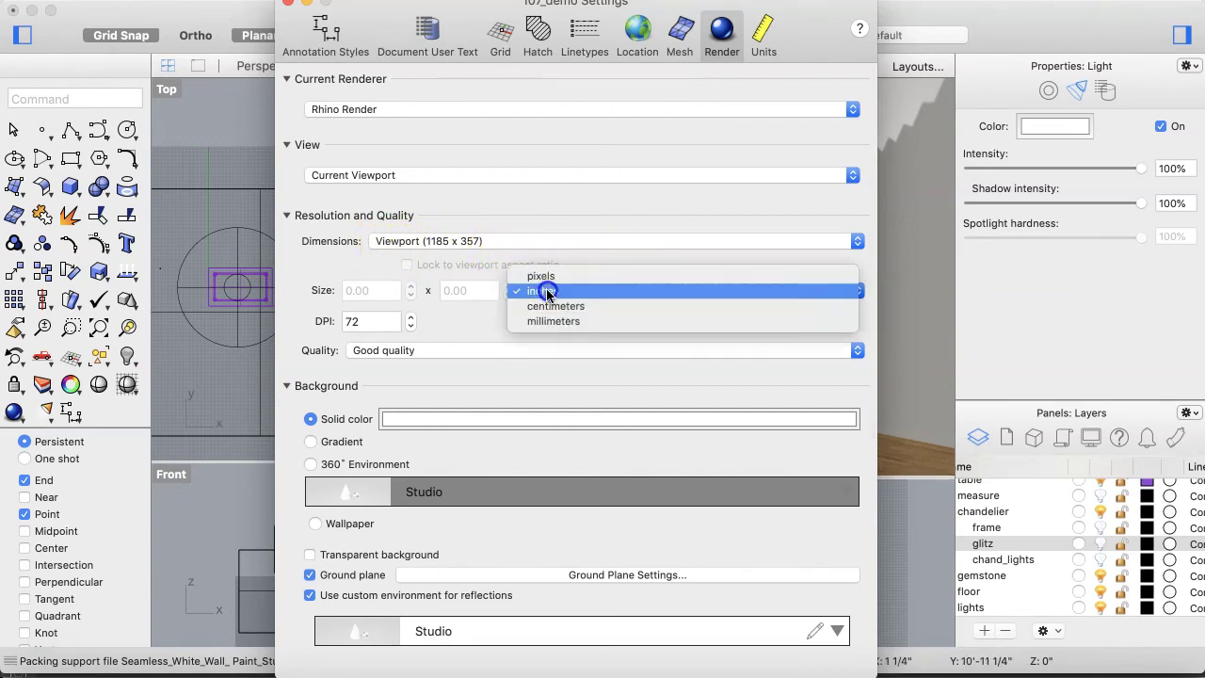
pyautogui.click(546, 276)
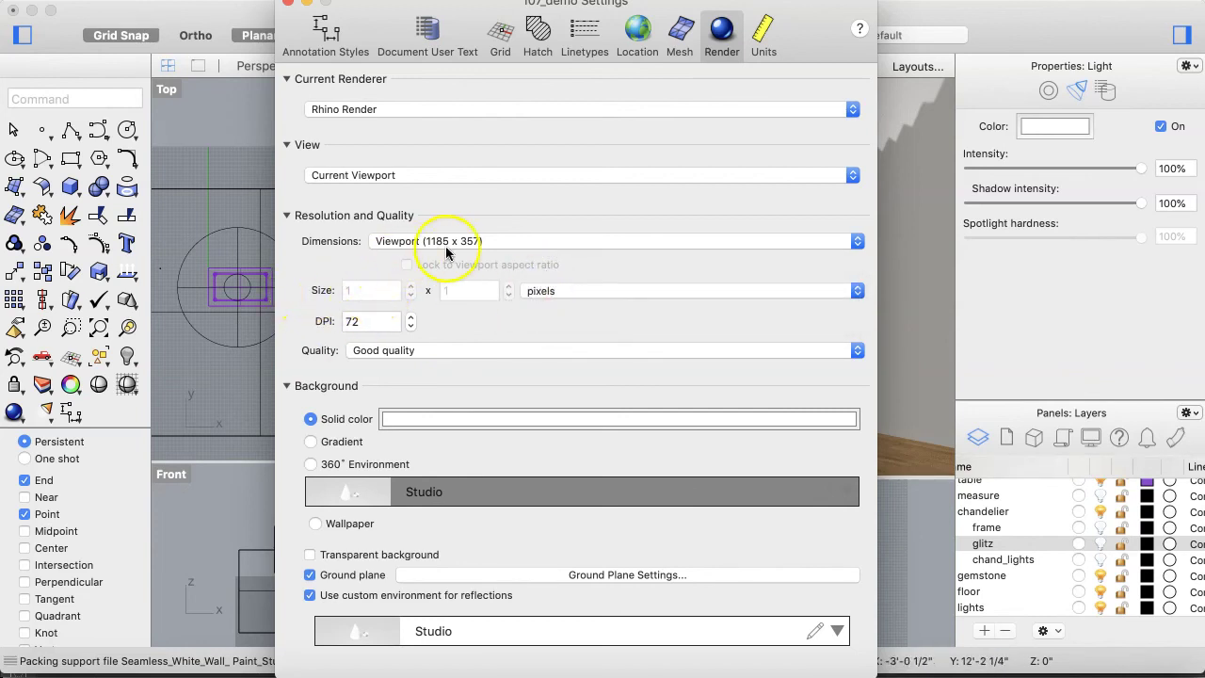
pyautogui.click(374, 295)
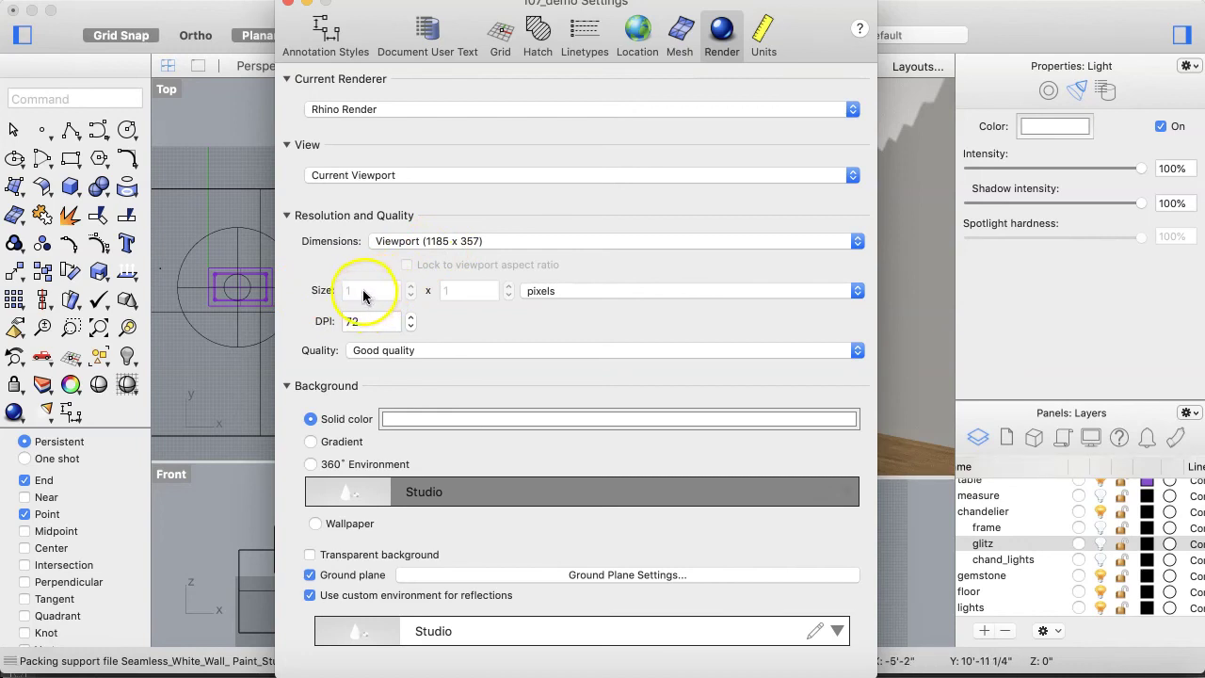
# - Switch the render dimensions to Custom 800 x 600, turn on the lock to viewport aspect ratio, and return to the Viewport dimensions
pyautogui.click(433, 241)
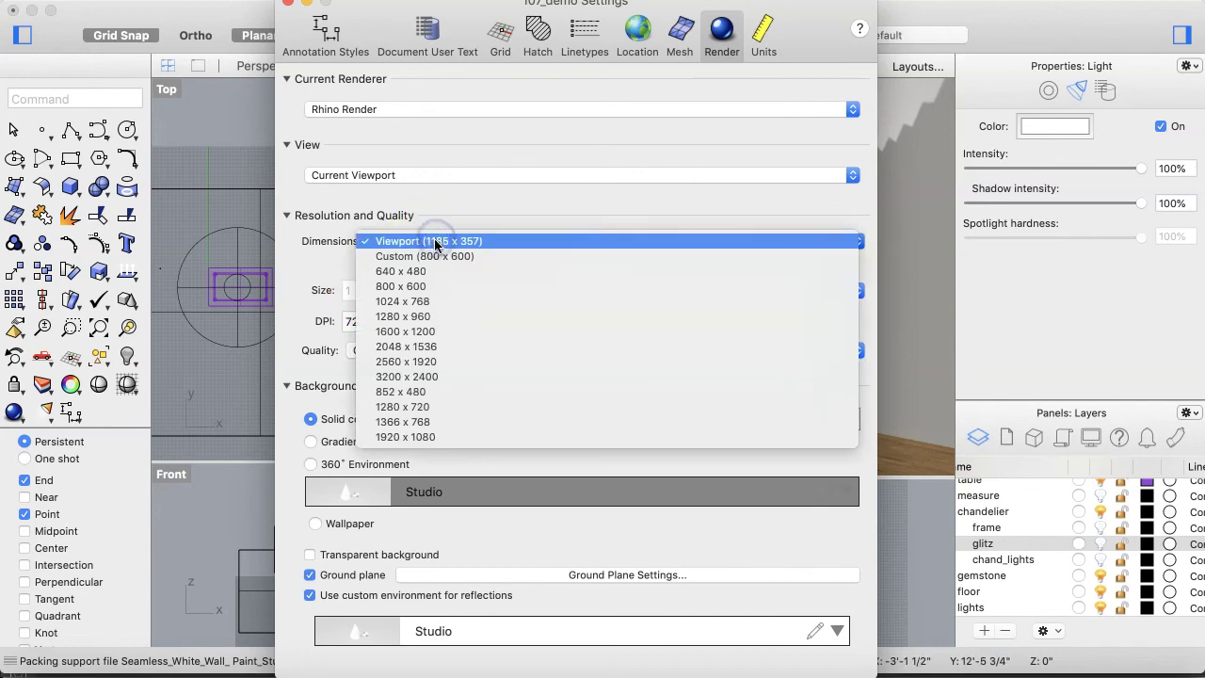
pyautogui.click(384, 256)
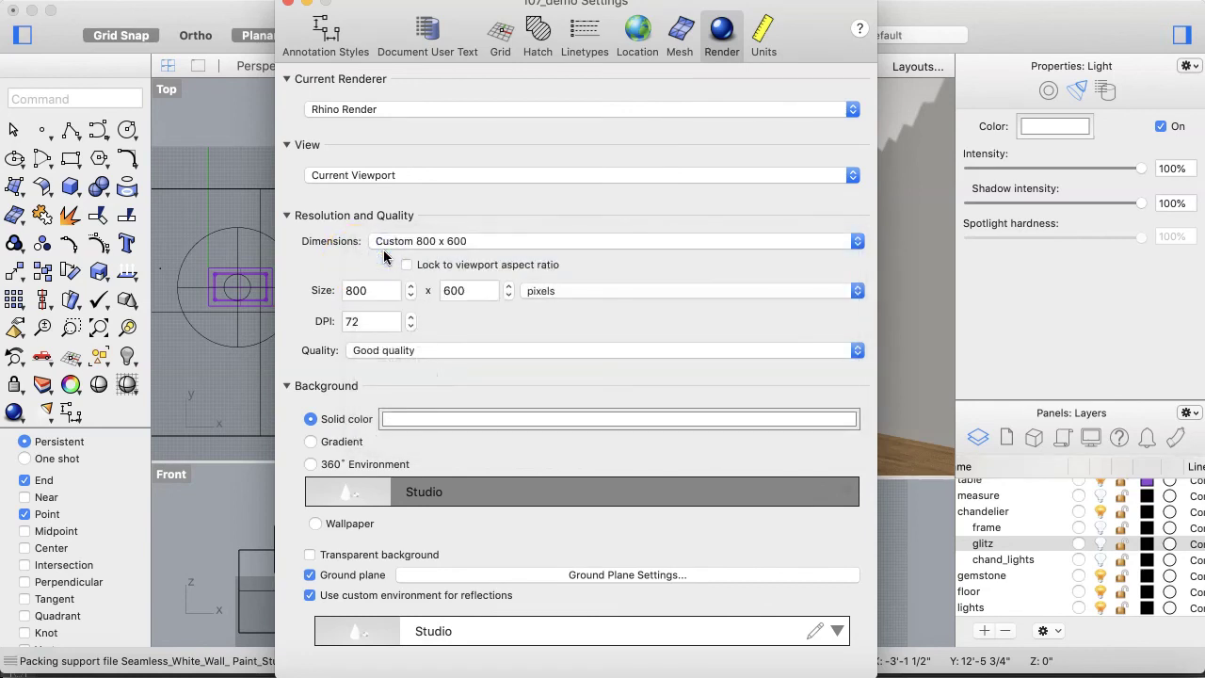
pyautogui.click(407, 265)
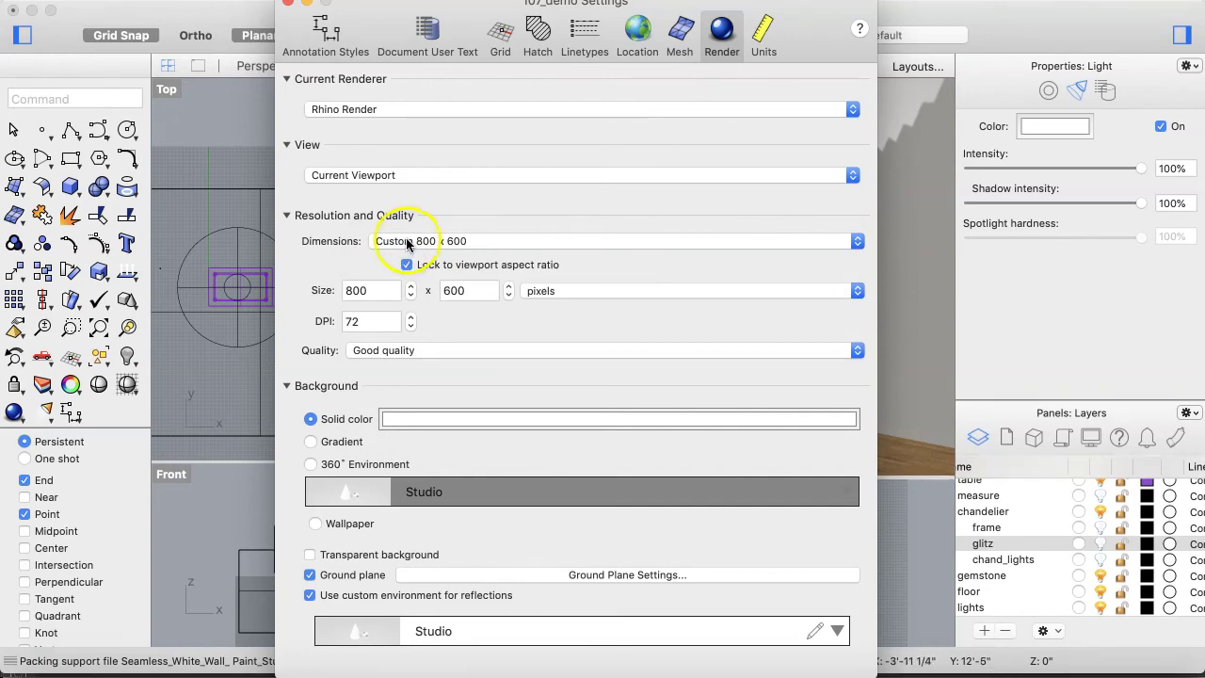
pyautogui.click(408, 242)
pyautogui.click(407, 227)
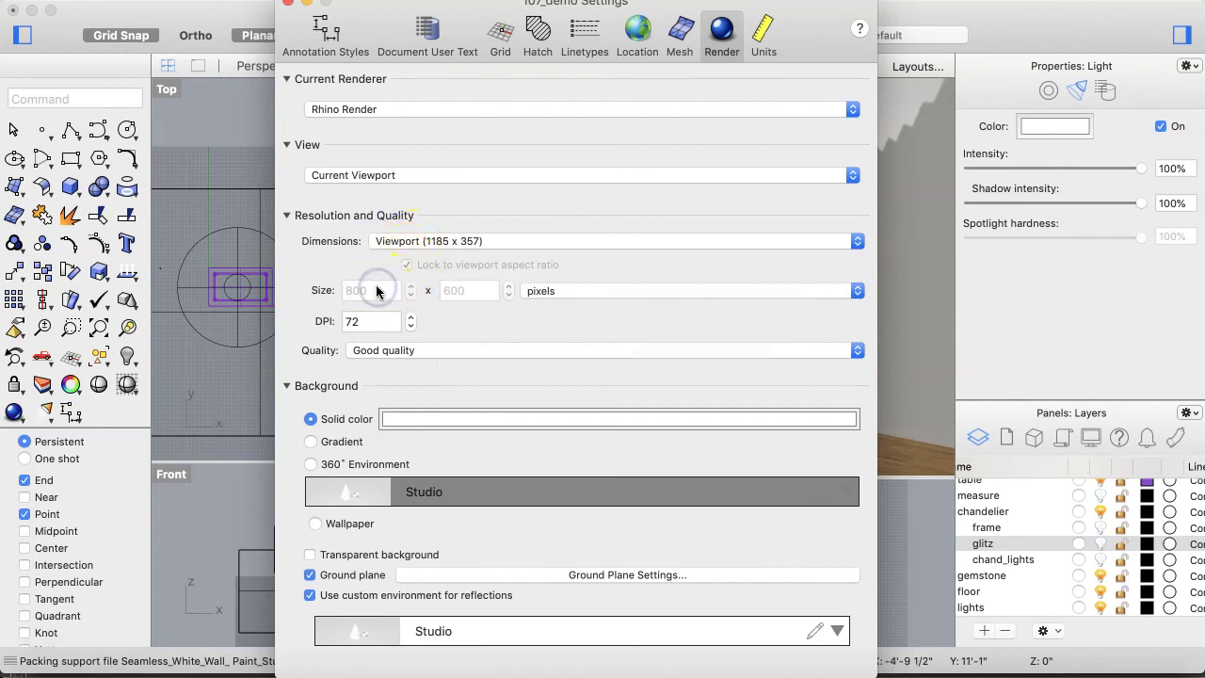
# - Close the render properties, make Perspective the active view and reopen the render properties for it
pyautogui.click(428, 240)
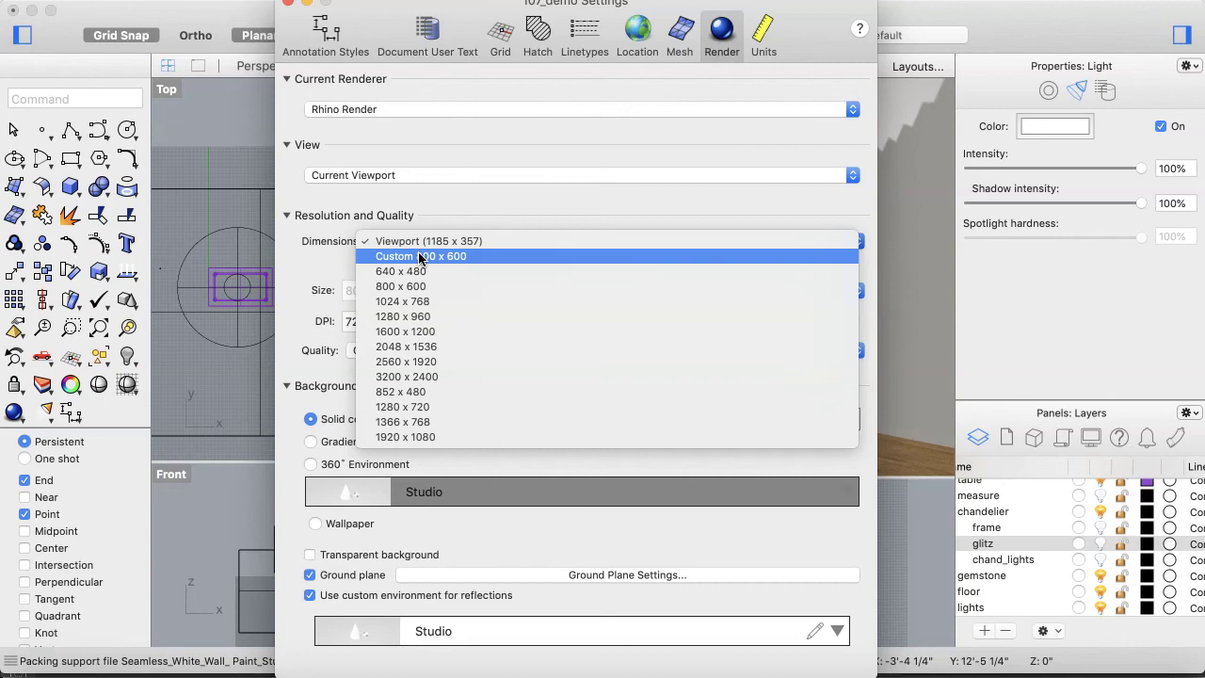
pyautogui.moveTo(420, 259); pyautogui.dragTo(287, 14)
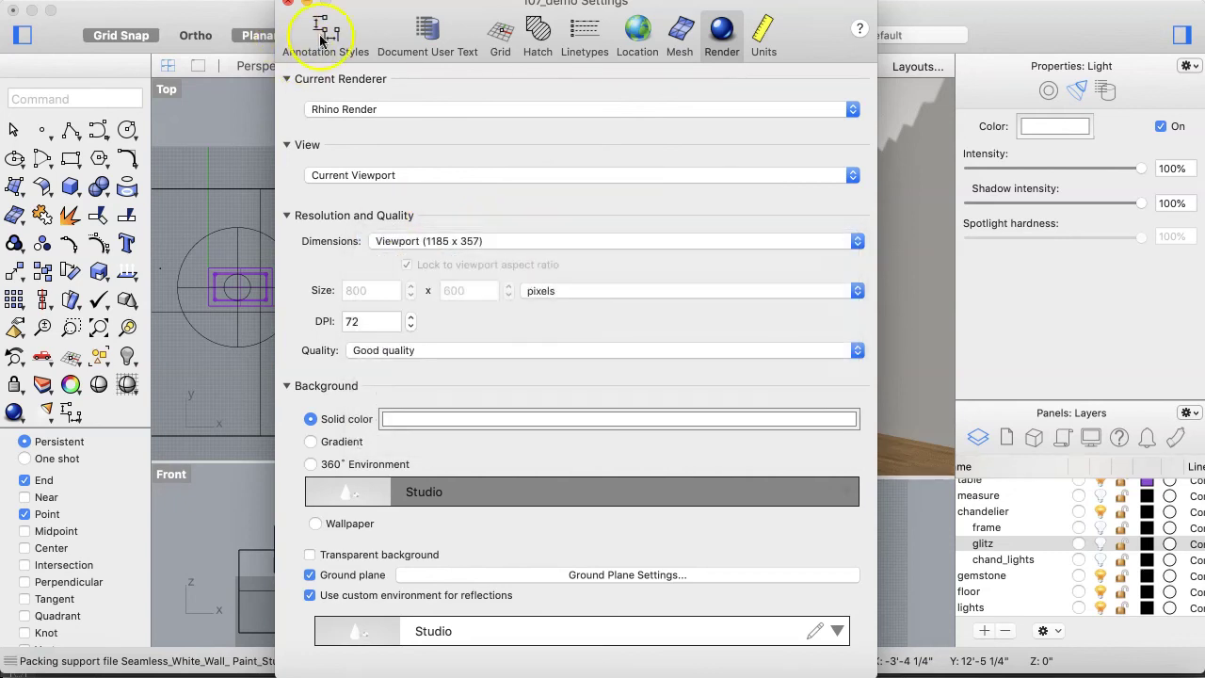
pyautogui.moveTo(810, 11); pyautogui.dragTo(1108, 5)
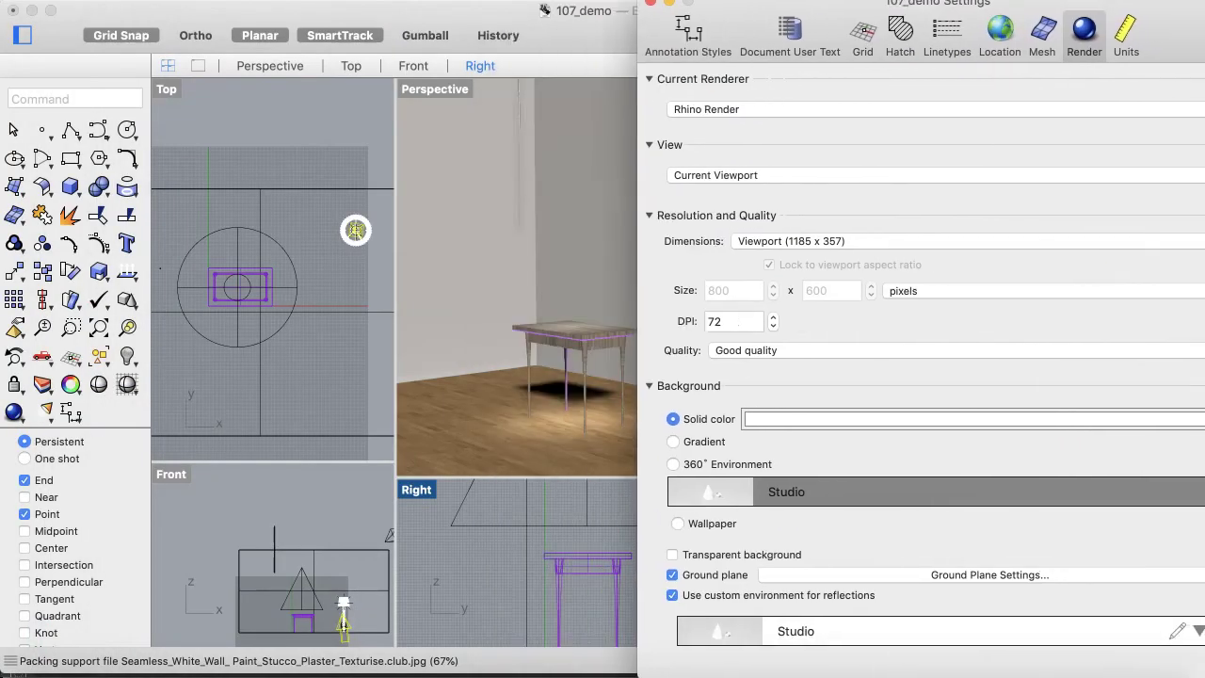
pyautogui.click(646, 6)
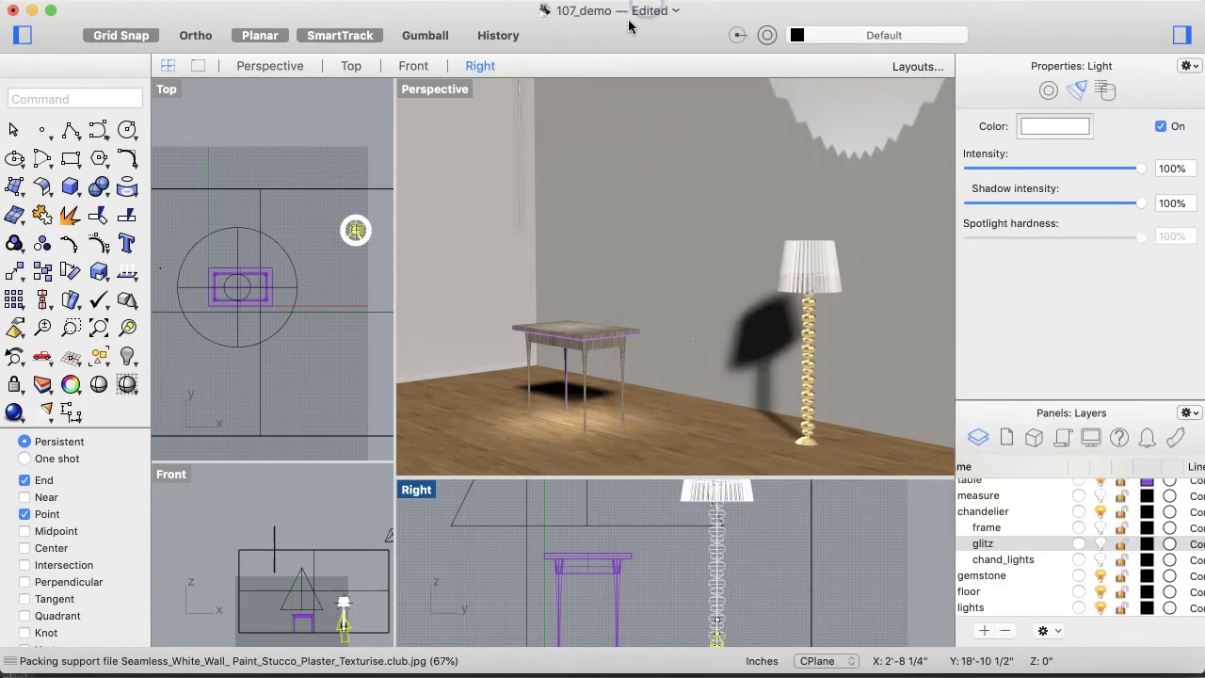
pyautogui.click(424, 89)
pyautogui.click(781, 0)
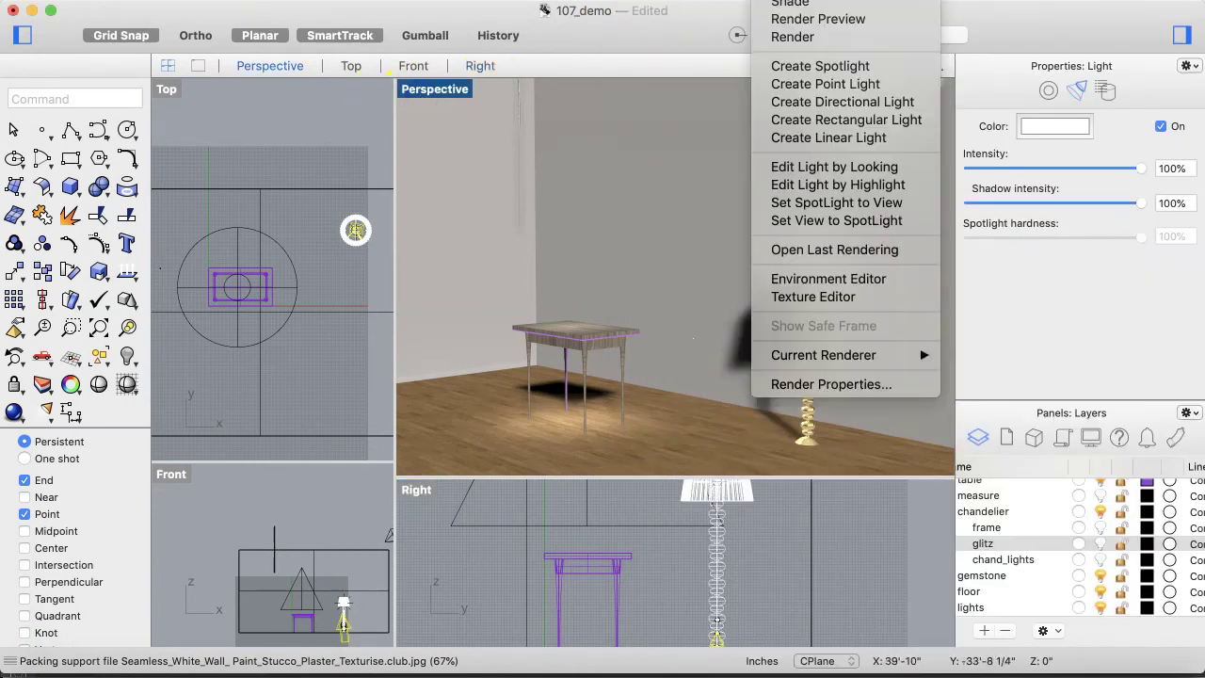
pyautogui.click(855, 395)
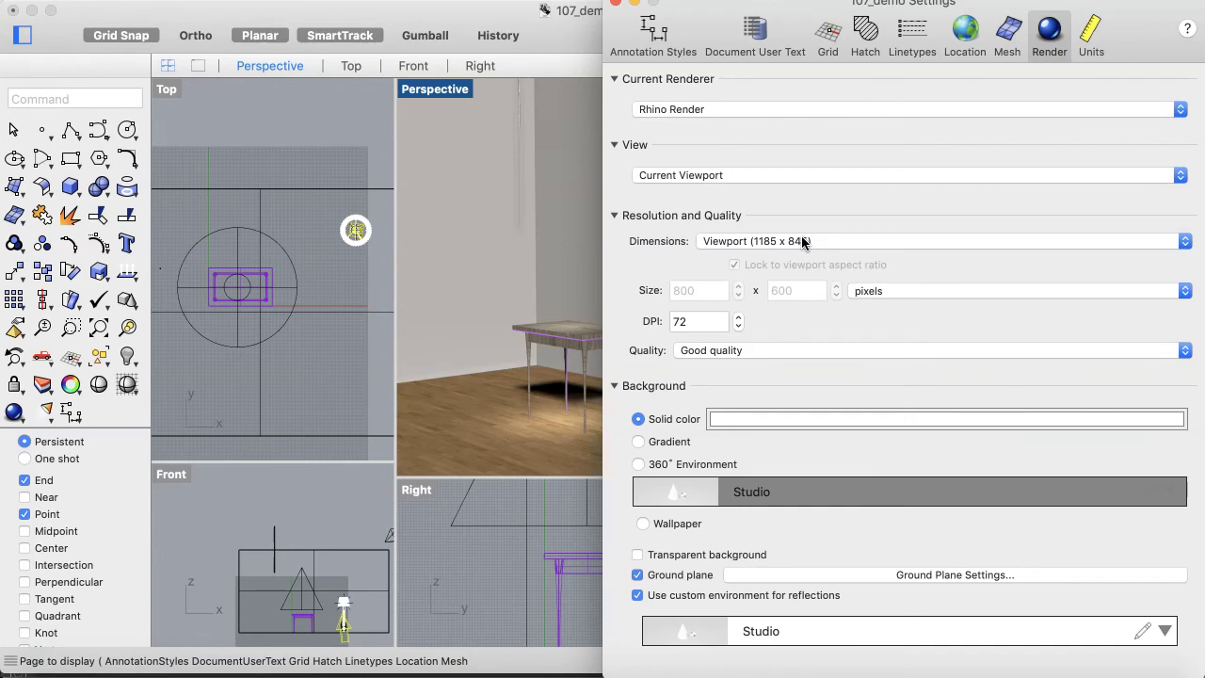
# - Set the render dimensions to Custom 800 x 600 with the lock to viewport aspect ratio kept on
pyautogui.click(797, 264)
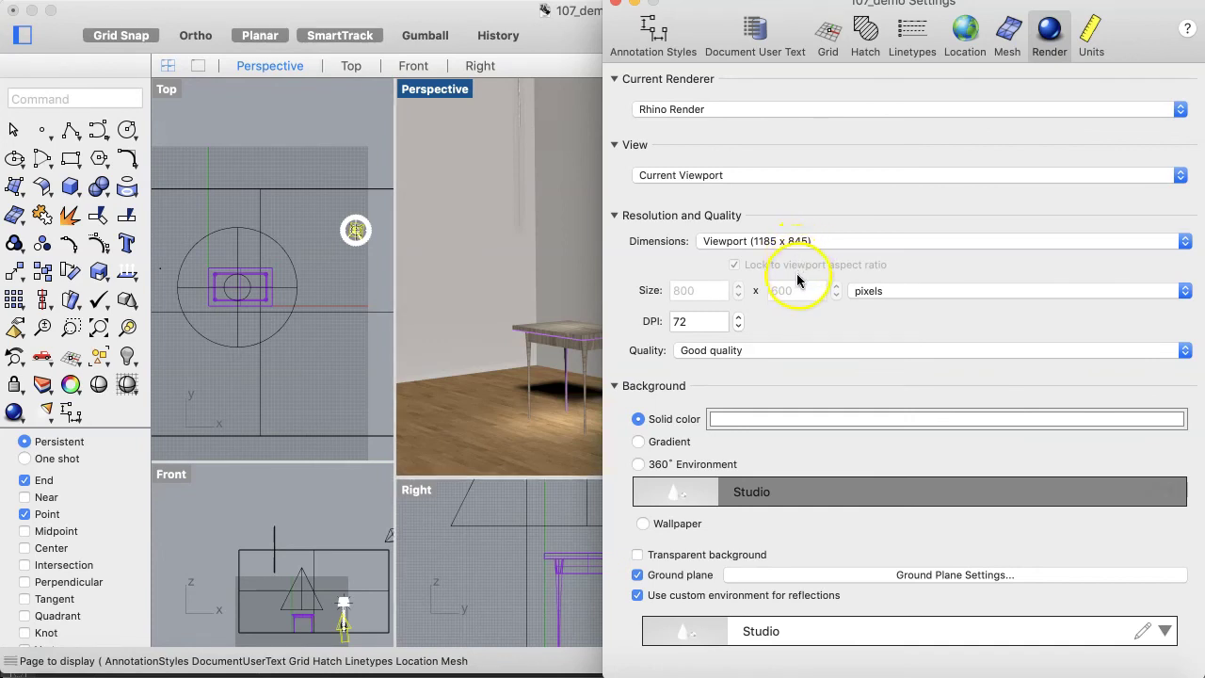
pyautogui.click(796, 242)
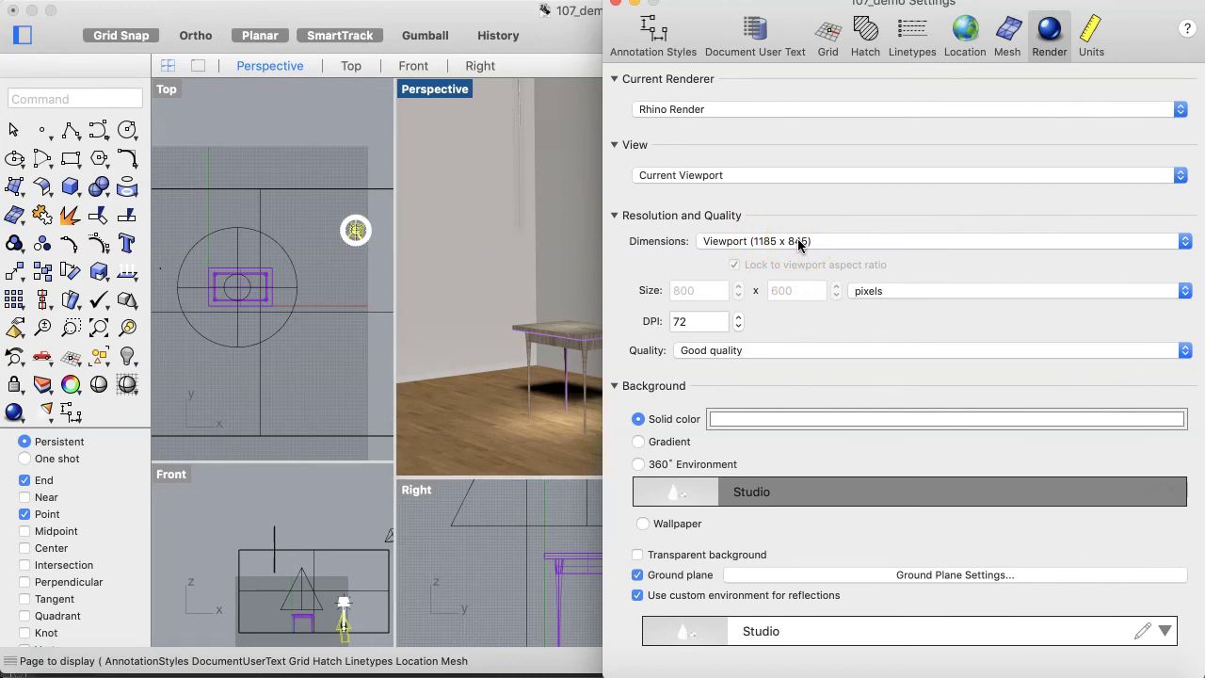
pyautogui.click(797, 241)
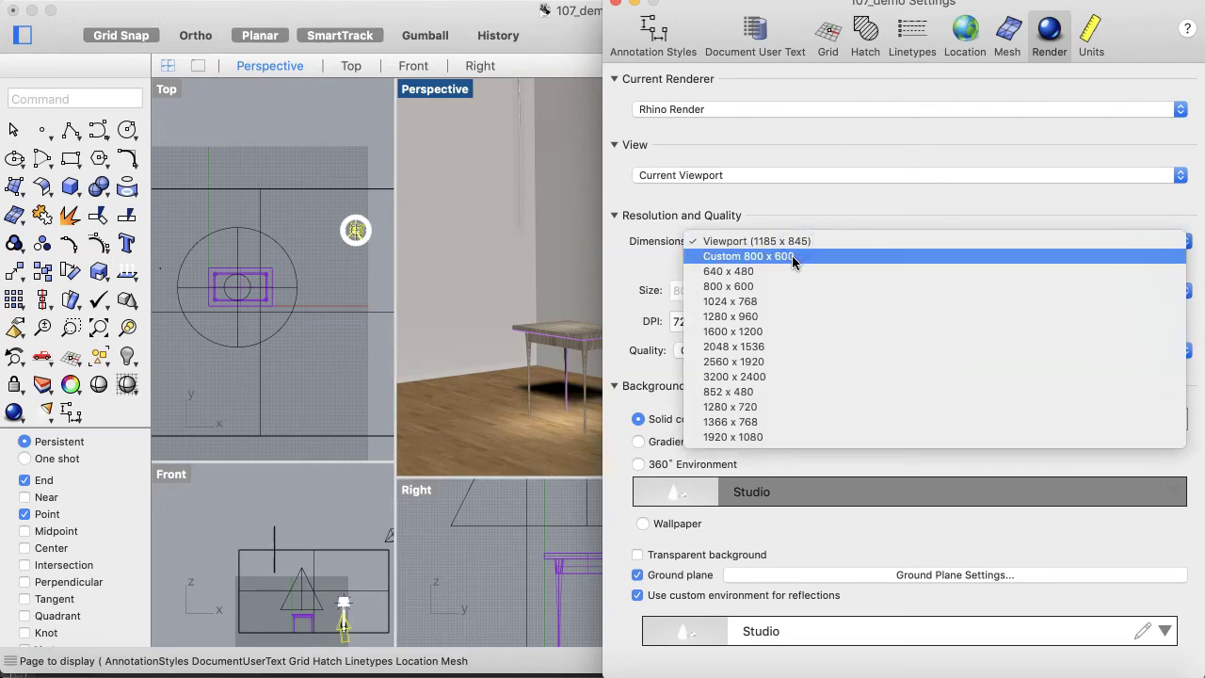
pyautogui.click(791, 255)
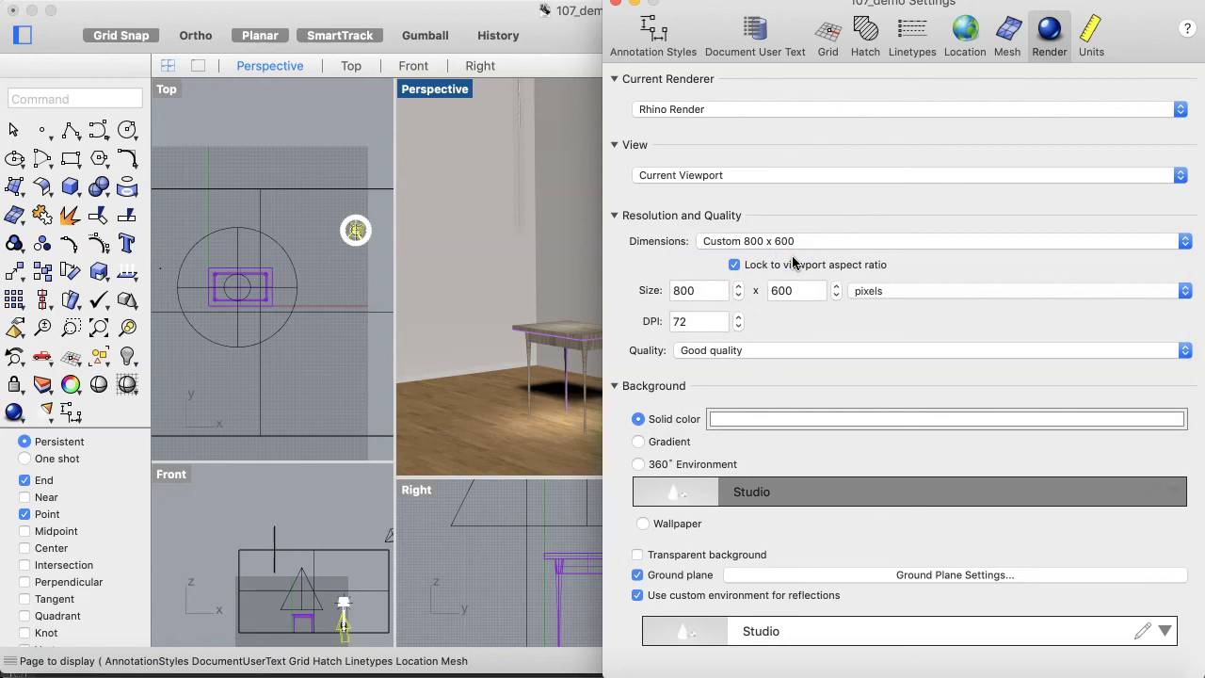
pyautogui.click(734, 264)
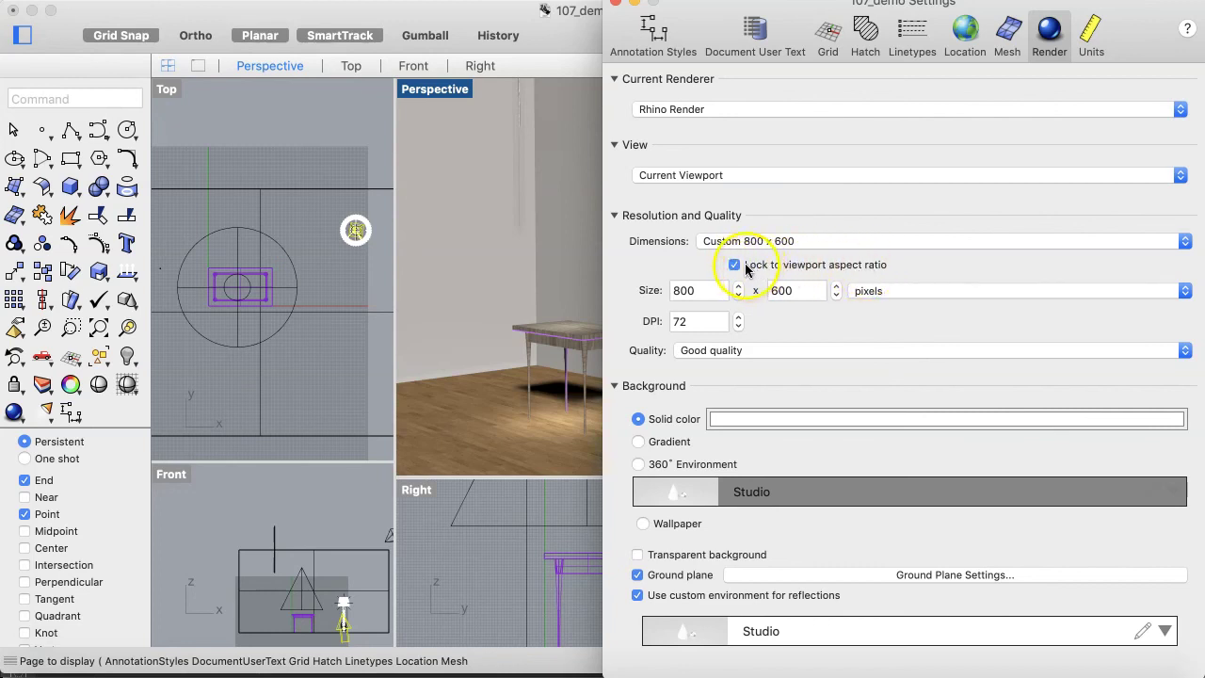
# - Leave the render width field and switch to the Calculator application
pyautogui.doubleClick(702, 290)
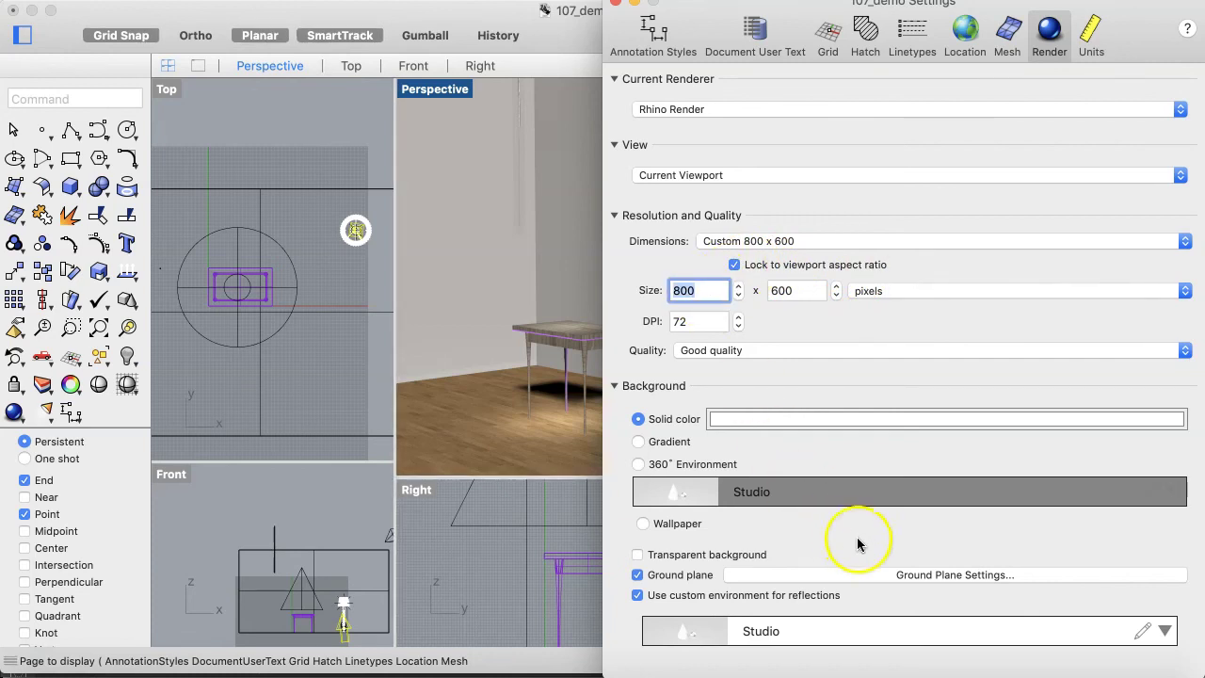
pyautogui.click(996, 673)
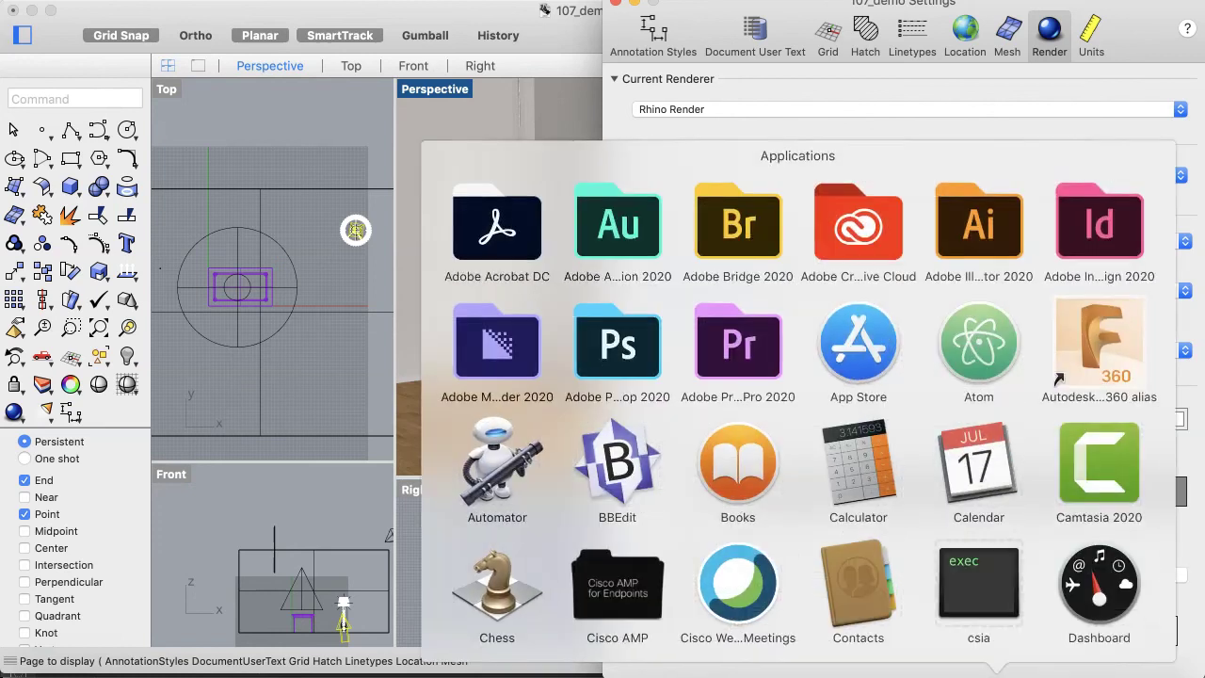
pyautogui.click(862, 466)
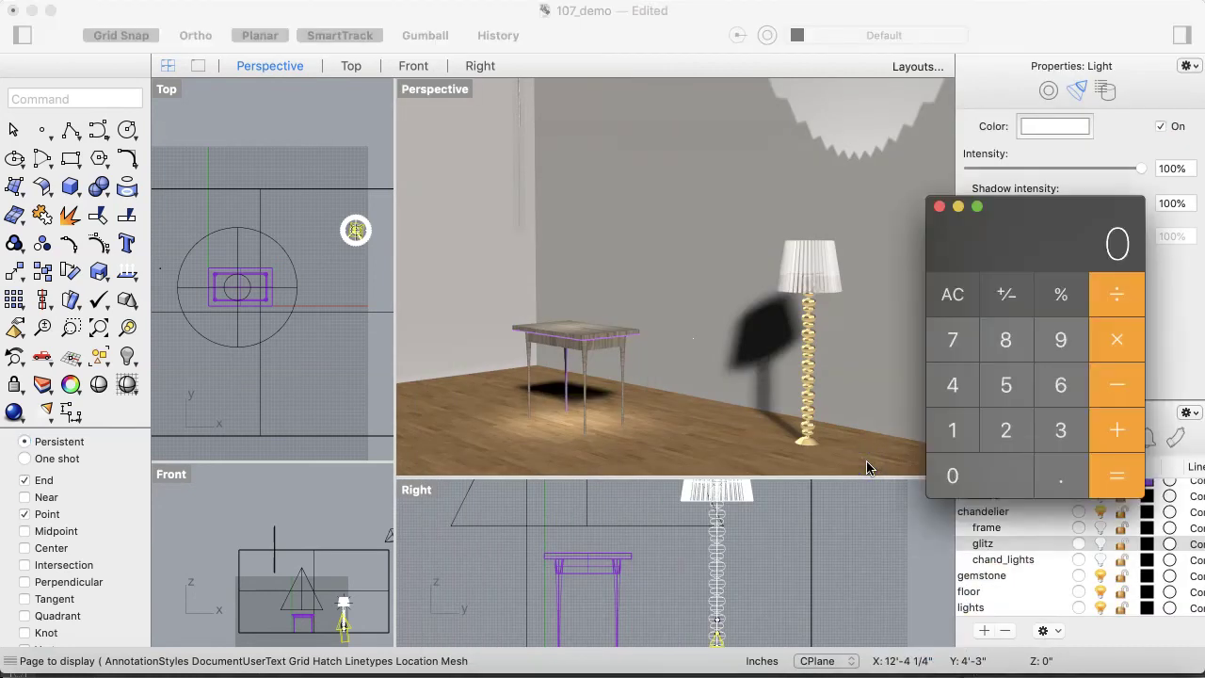
# - Multiply the viewport width of 1185 by 2
pyautogui.doubleClick(951, 432)
pyautogui.click(1005, 339)
pyautogui.click(1004, 375)
pyautogui.click(1111, 343)
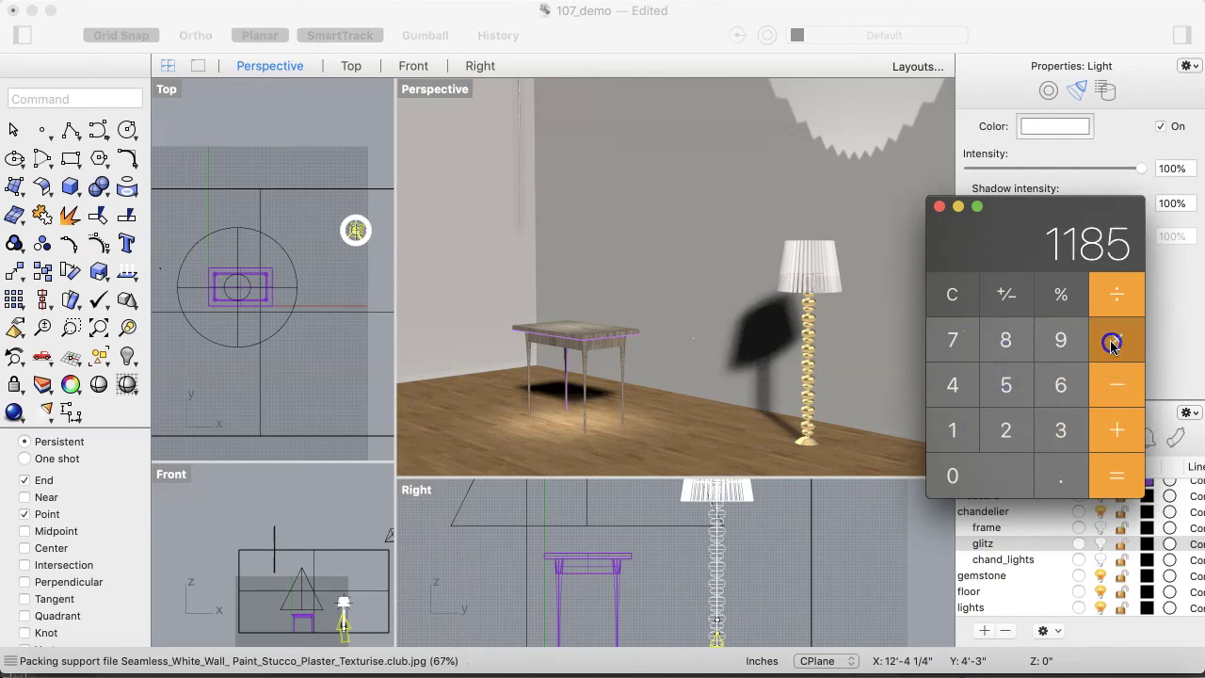
pyautogui.click(988, 433)
pyautogui.click(1124, 481)
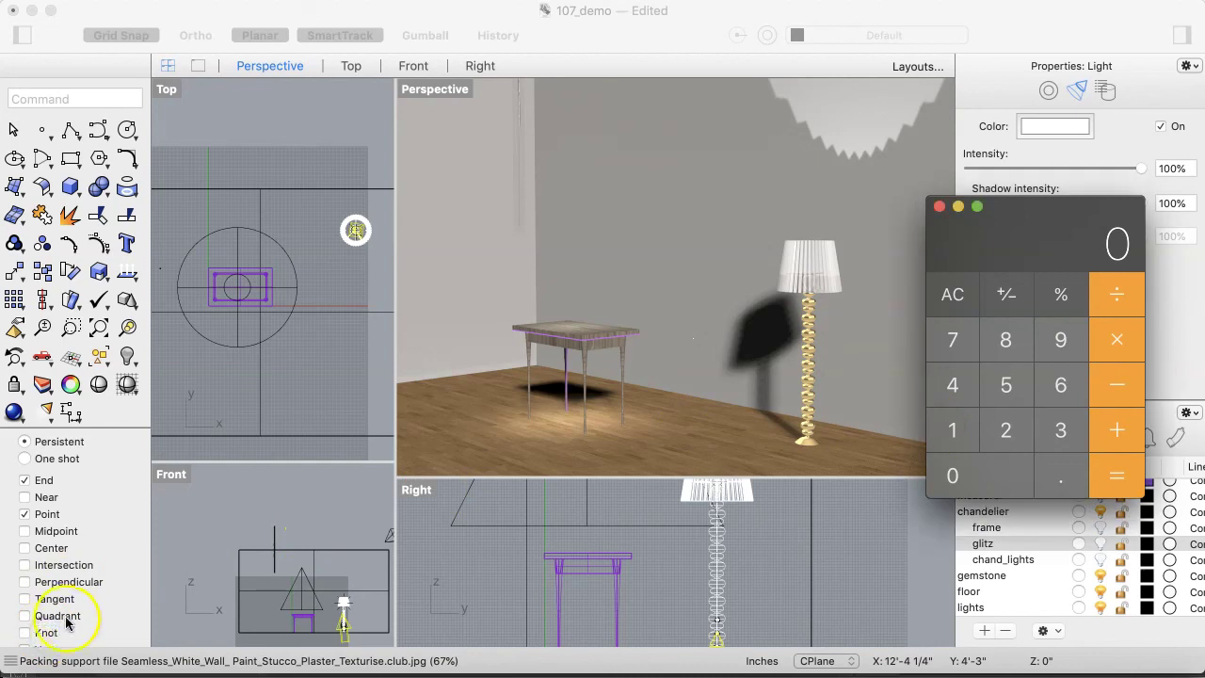
# - Divide the intended render width of 2000 by the viewport width of 1185
pyautogui.click(1007, 428)
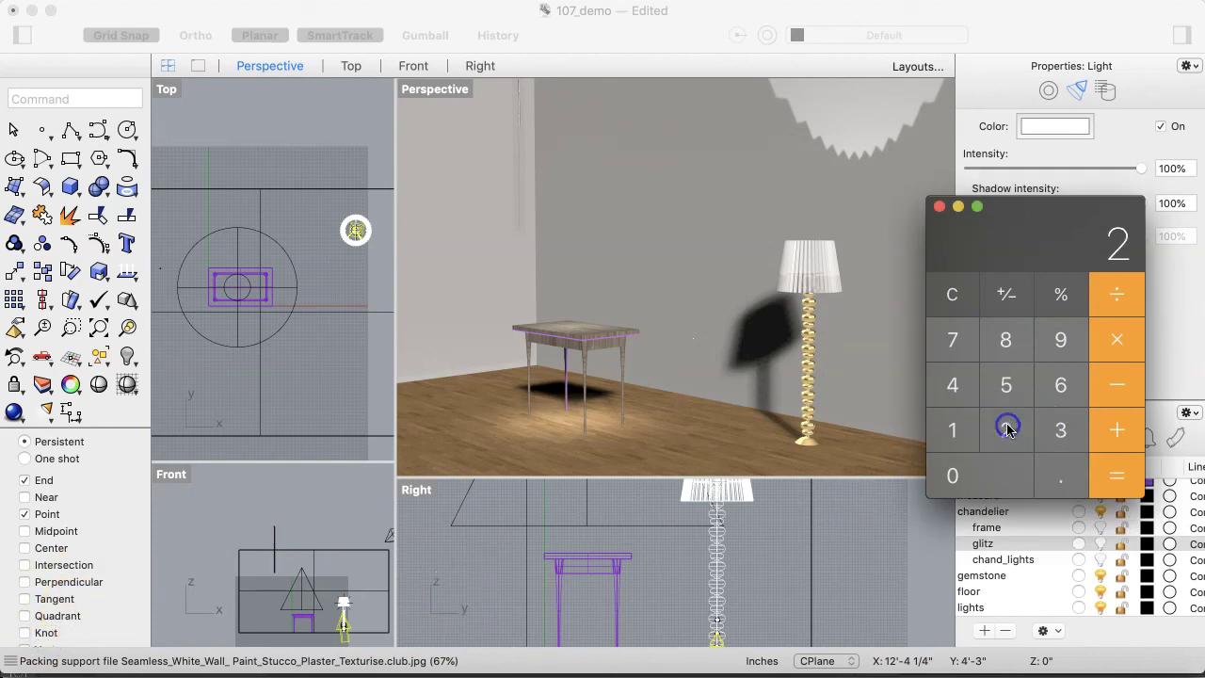
pyautogui.click(985, 472)
pyautogui.click(985, 473)
pyautogui.click(985, 473)
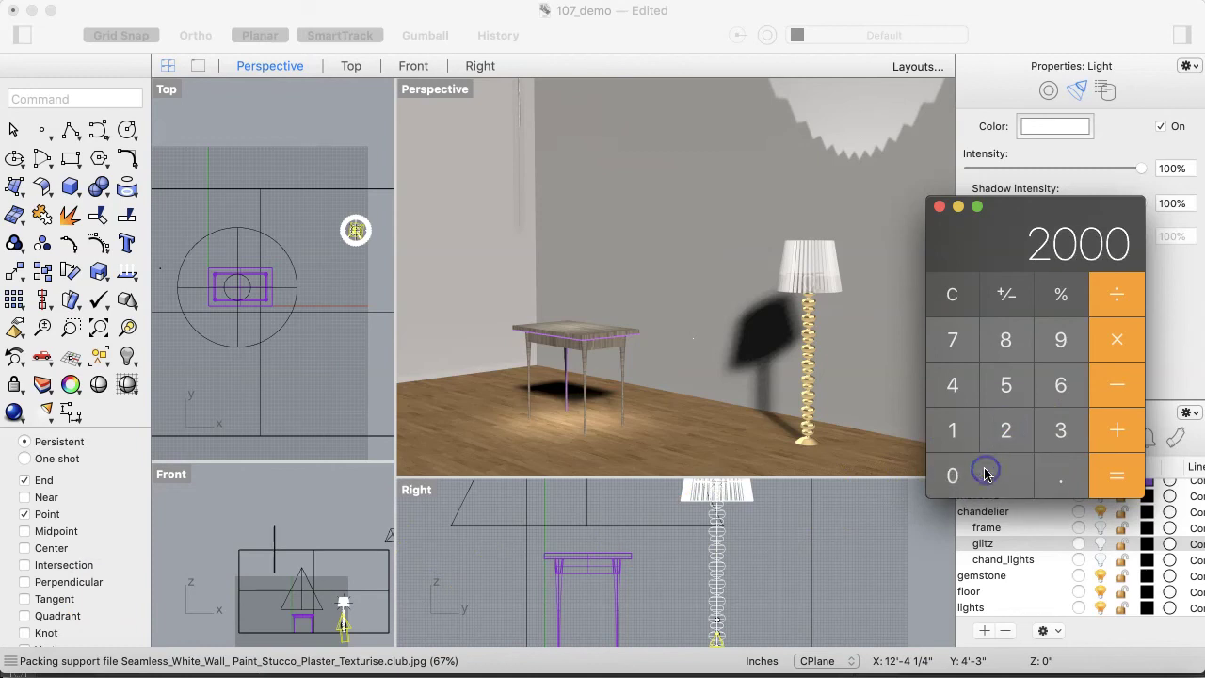
pyautogui.click(1116, 294)
pyautogui.click(950, 426)
pyautogui.click(950, 425)
pyautogui.click(990, 341)
pyautogui.click(995, 380)
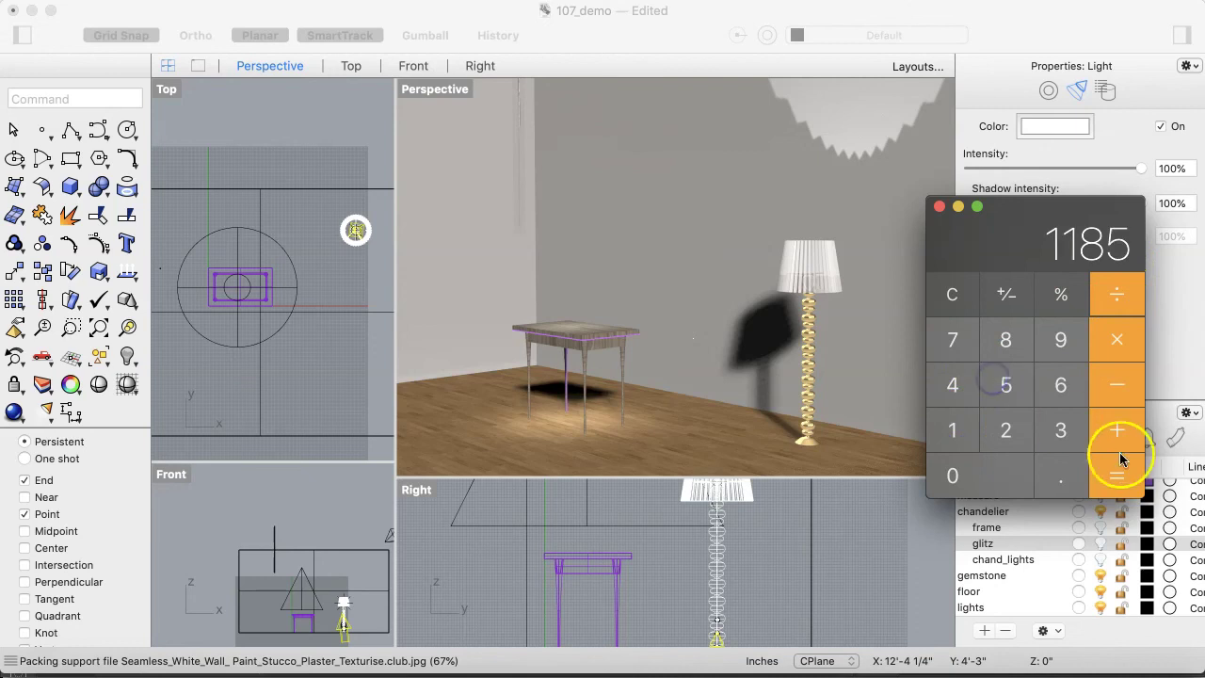
pyautogui.click(1117, 475)
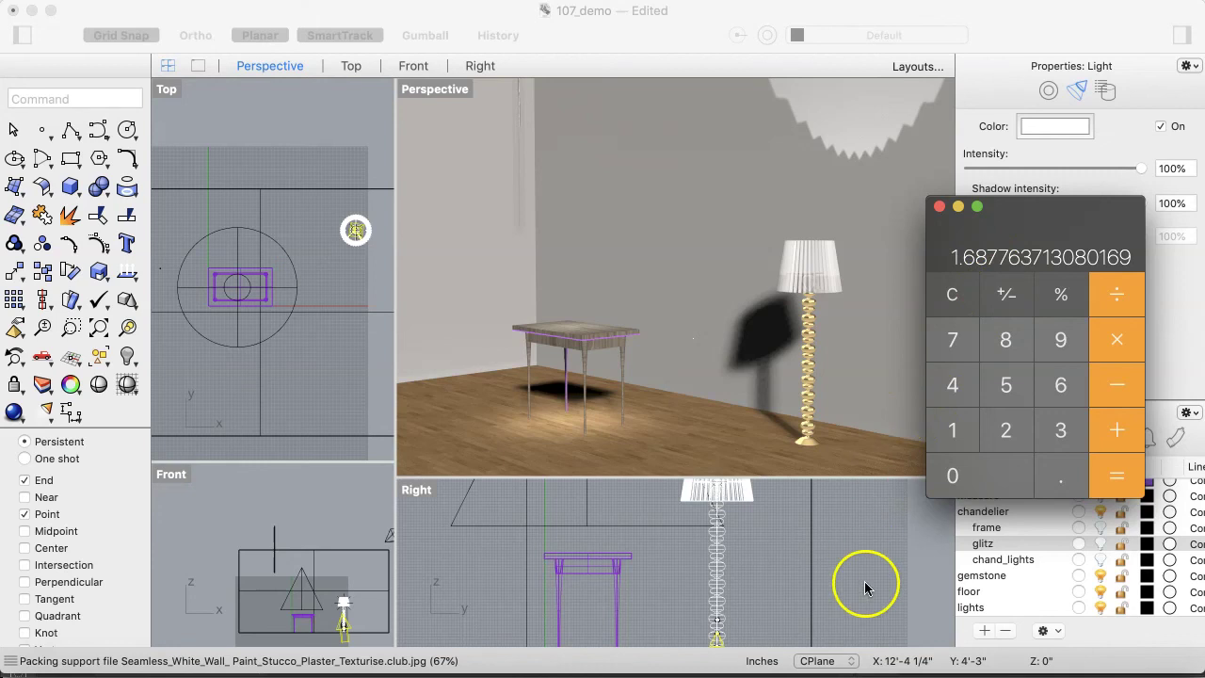
# - Set the custom render width to 2000 pixels in the document's render settings with the viewport aspect ratio lock left on
pyautogui.click(625, 39)
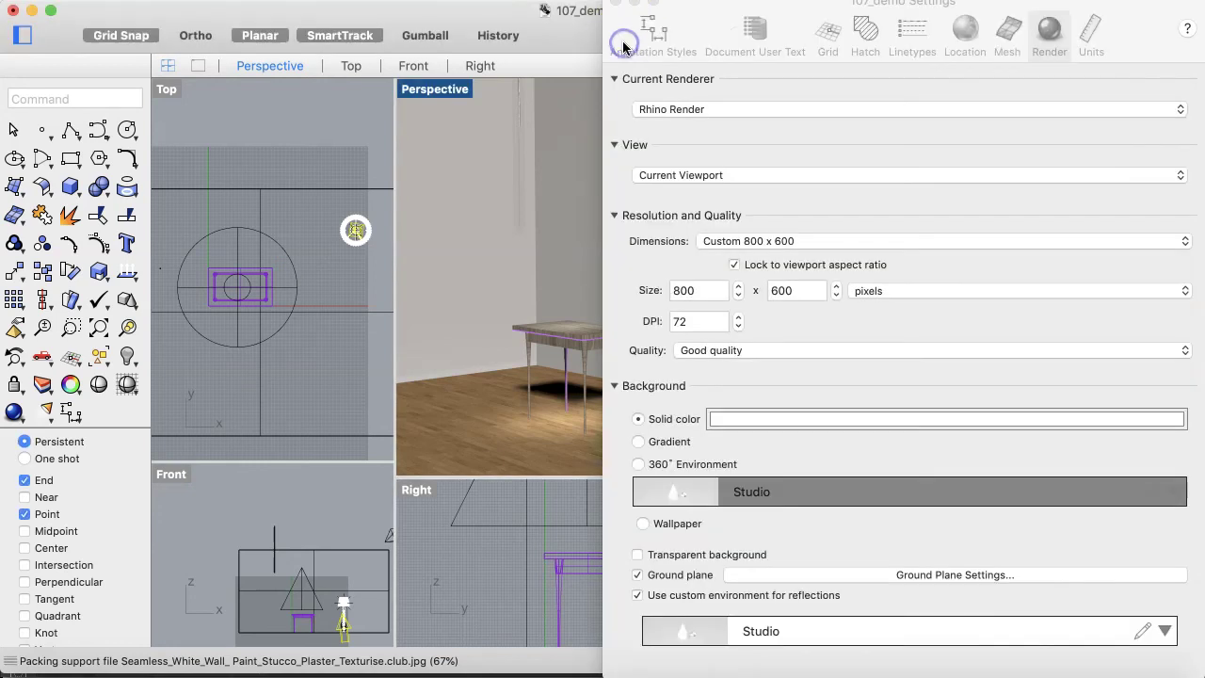
pyautogui.click(687, 290)
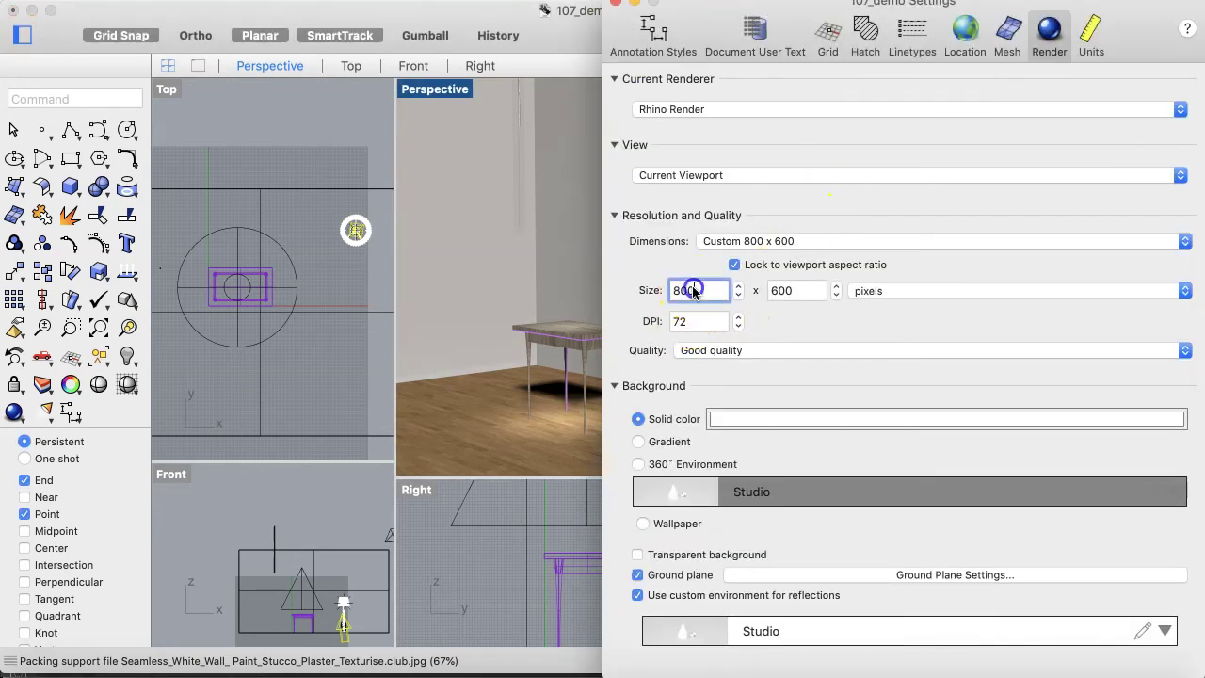
pyautogui.write('2')
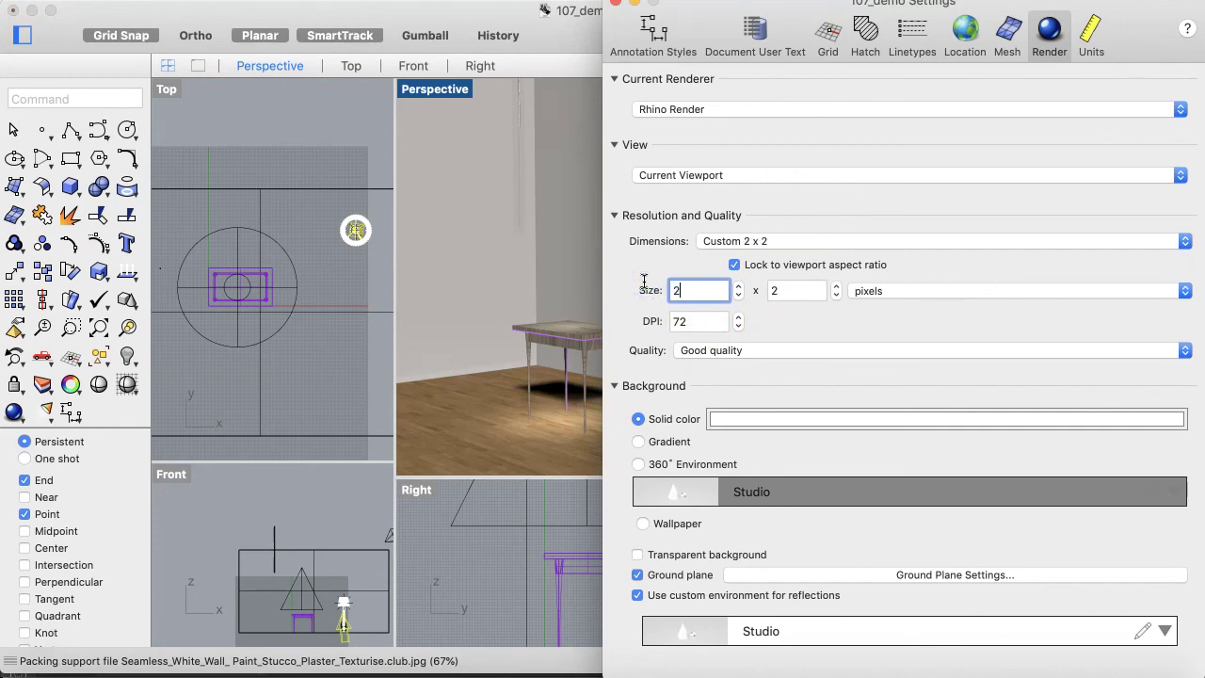
pyautogui.write('000')
pyautogui.click(803, 291)
pyautogui.moveTo(803, 291); pyautogui.dragTo(762, 291)
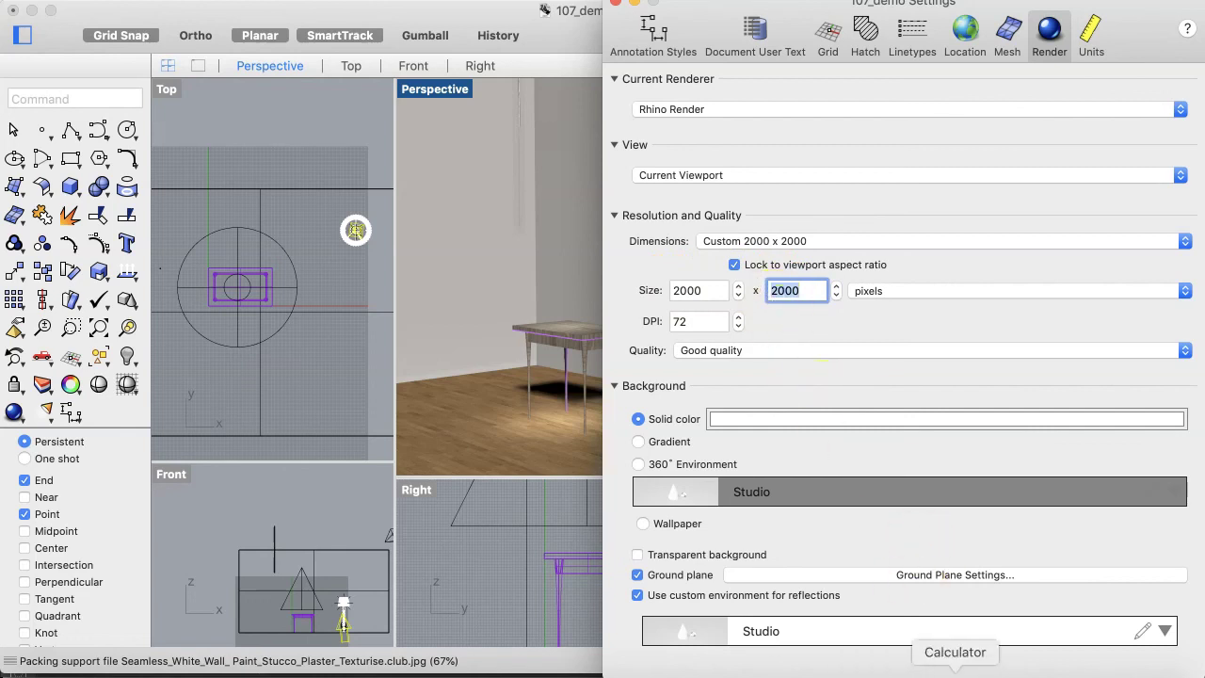
# - Switch to the Calculator application and multiply the width scale factor by the viewport height of 845
pyautogui.click(955, 670)
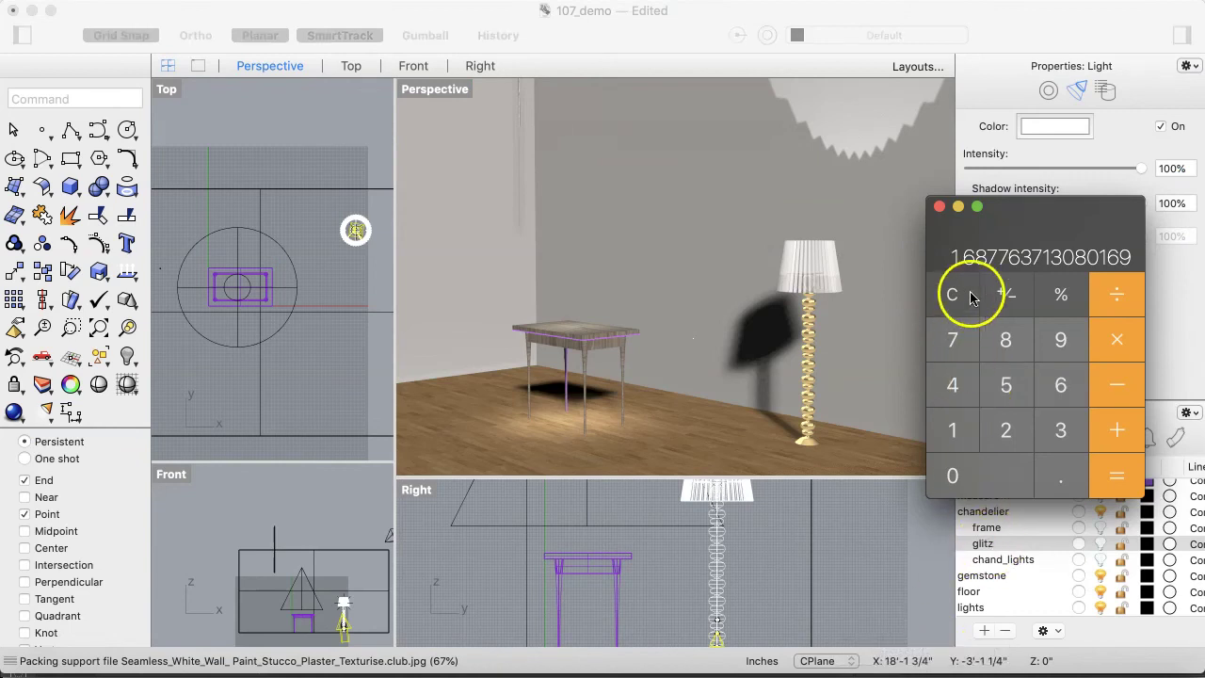
pyautogui.click(1112, 350)
pyautogui.click(1004, 328)
pyautogui.click(954, 384)
pyautogui.click(1005, 383)
pyautogui.click(1117, 477)
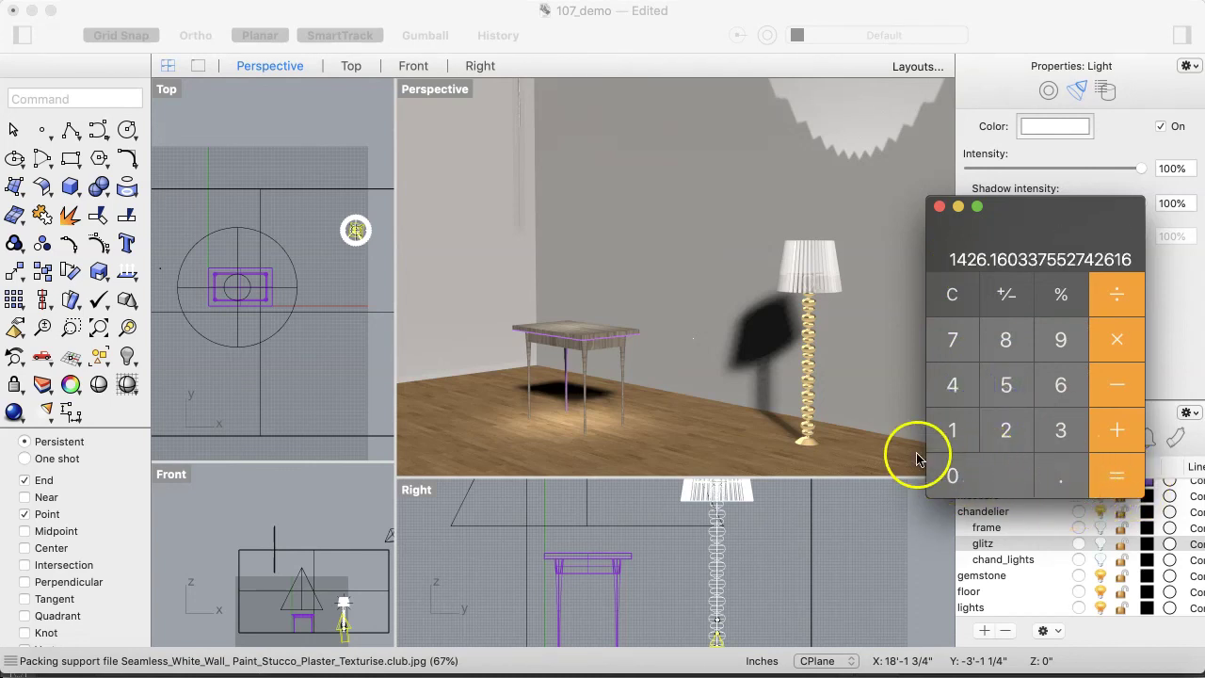
# - Return to the document's render settings and set the render height to 1476 pixels
pyautogui.press('super+comma')
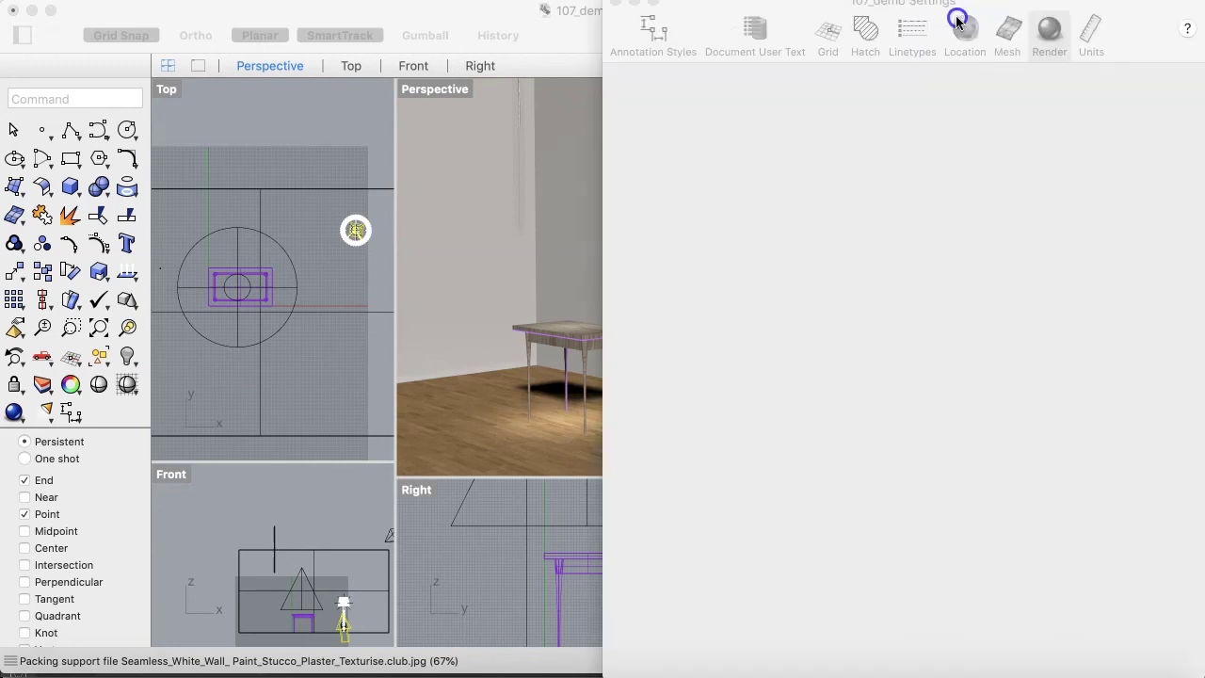
pyautogui.click(806, 291)
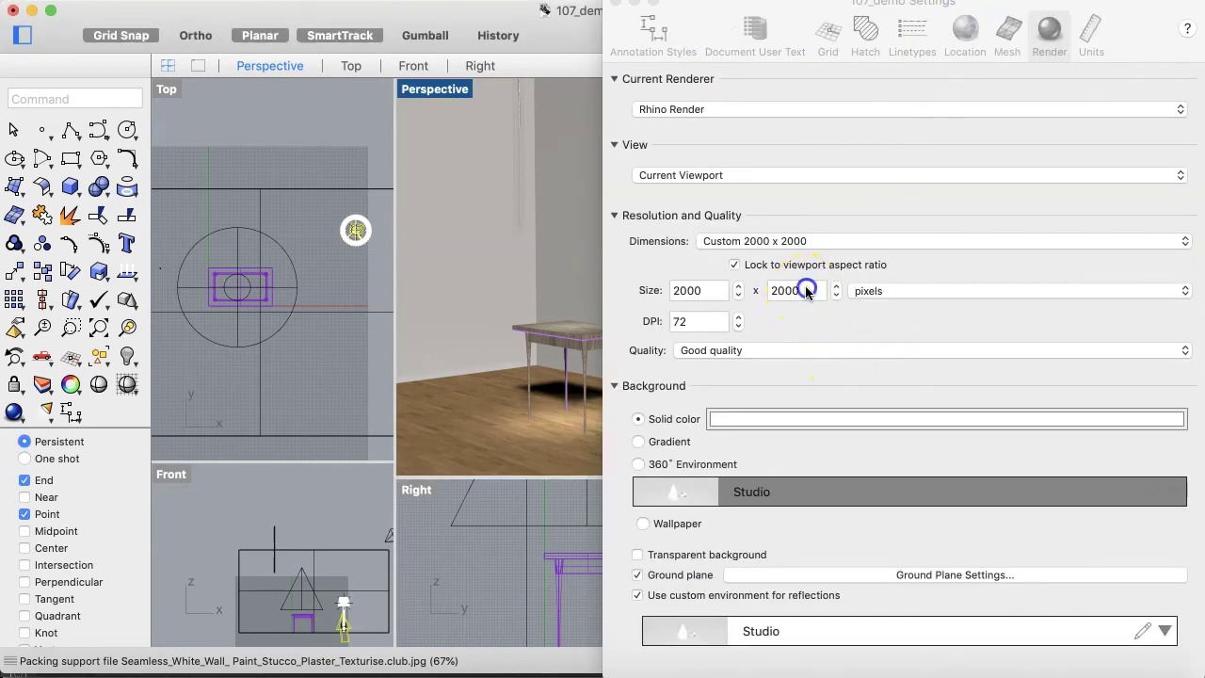
pyautogui.moveTo(806, 291); pyautogui.dragTo(762, 287)
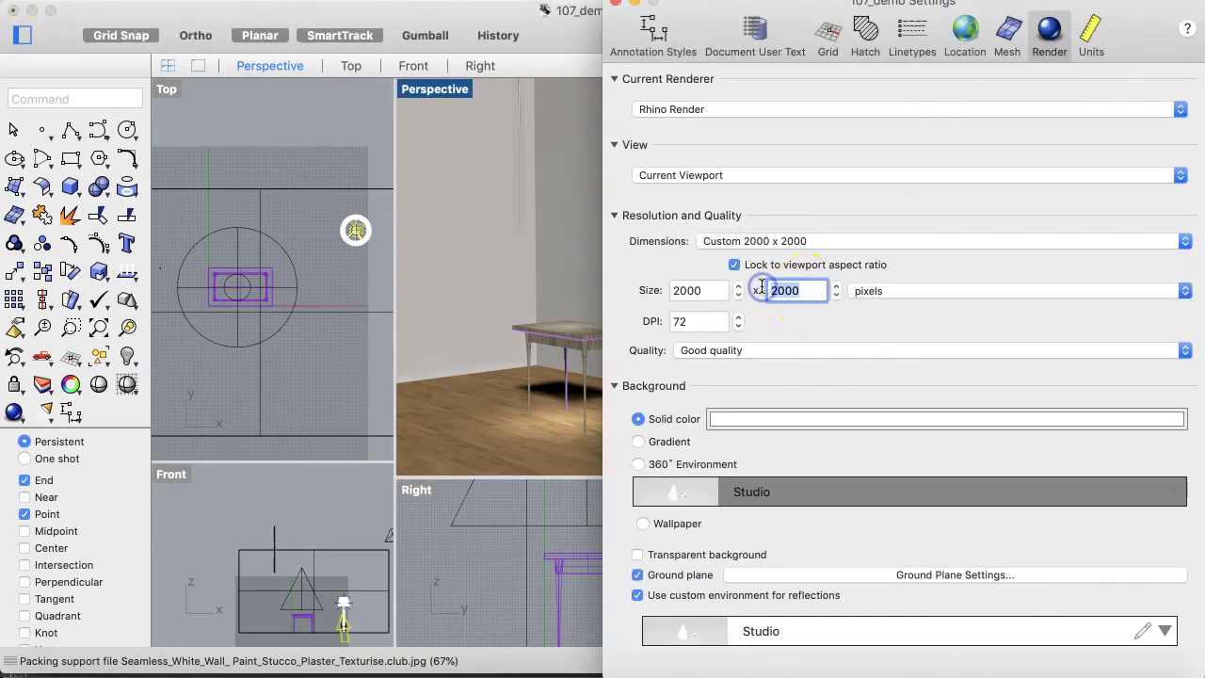
pyautogui.write('1476')
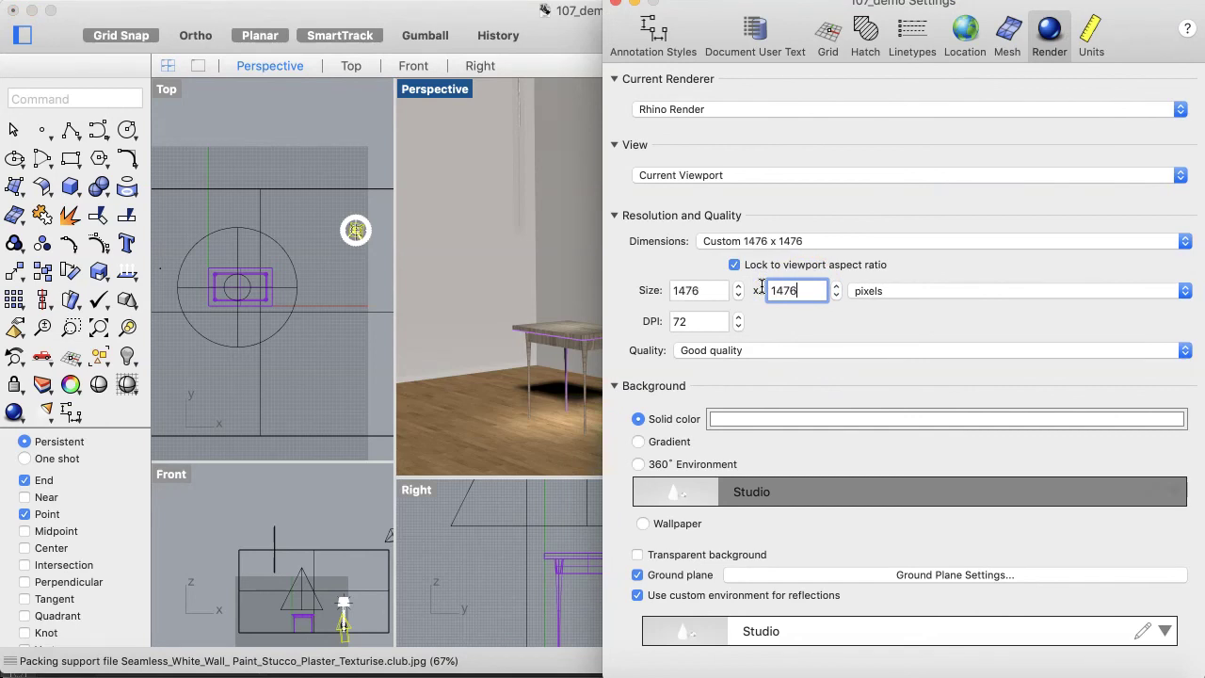
# - Unlock the render size from the viewport aspect ratio and set the width to 2000 pixels
pyautogui.click(735, 265)
pyautogui.moveTo(722, 290); pyautogui.dragTo(661, 288)
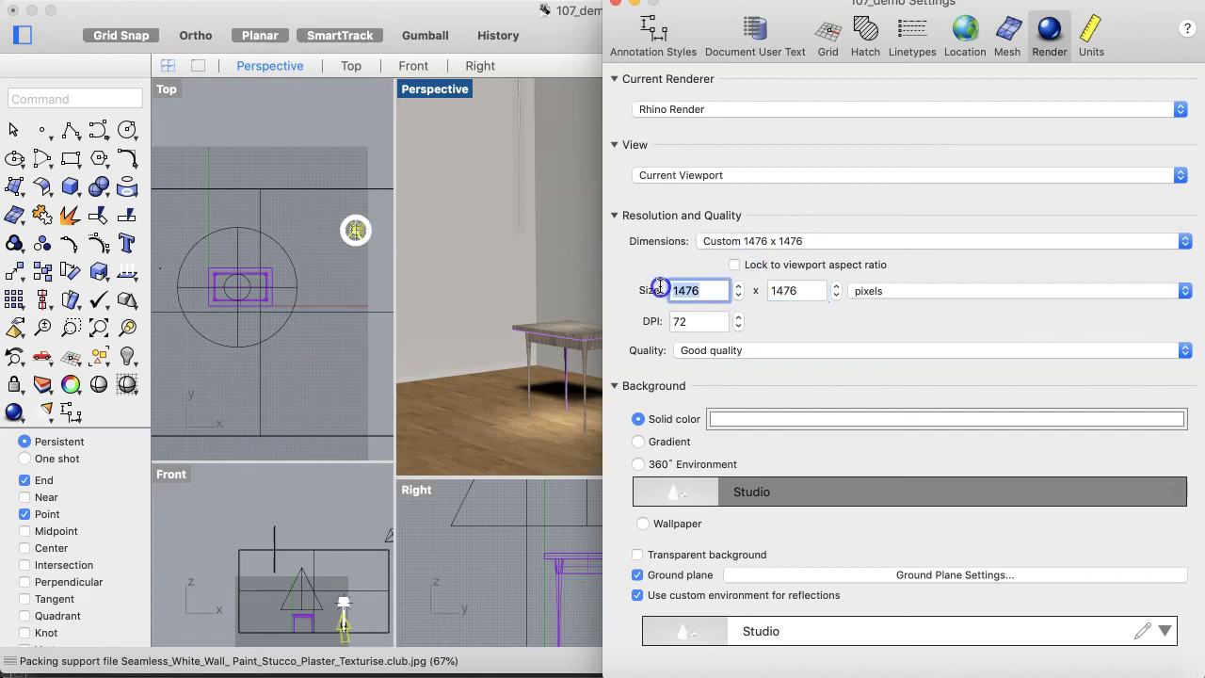
pyautogui.write('2000')
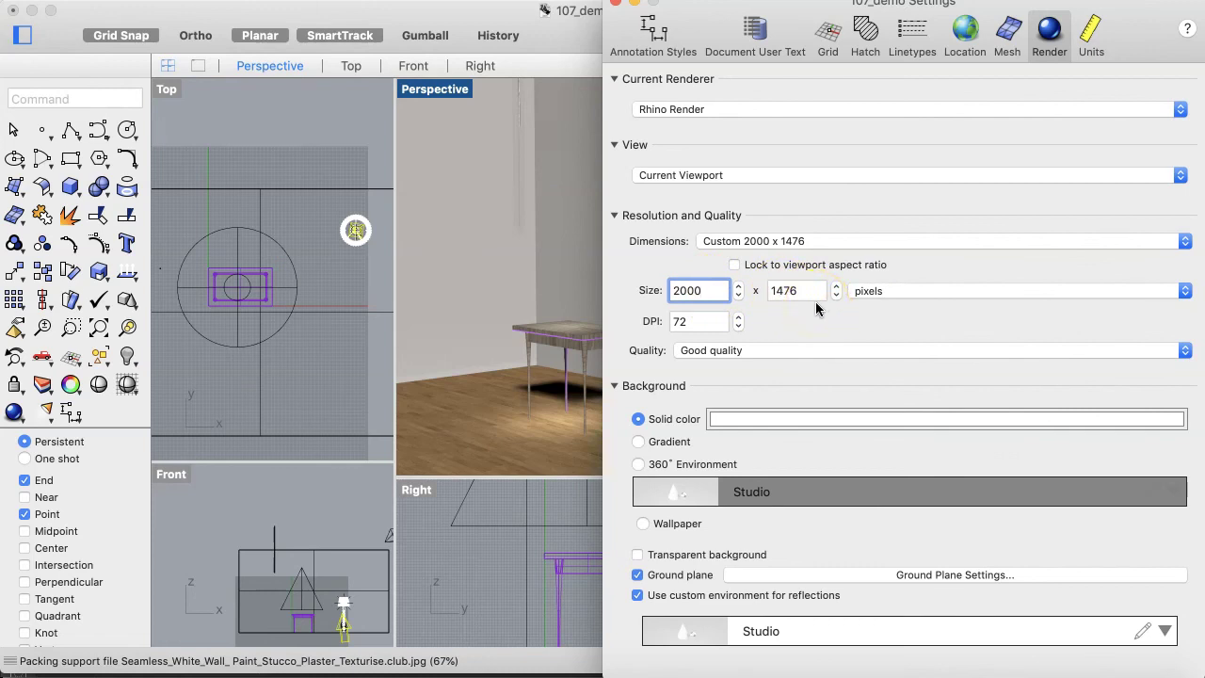
# - Set the render quality to Final quality and close the document settings
pyautogui.click(790, 350)
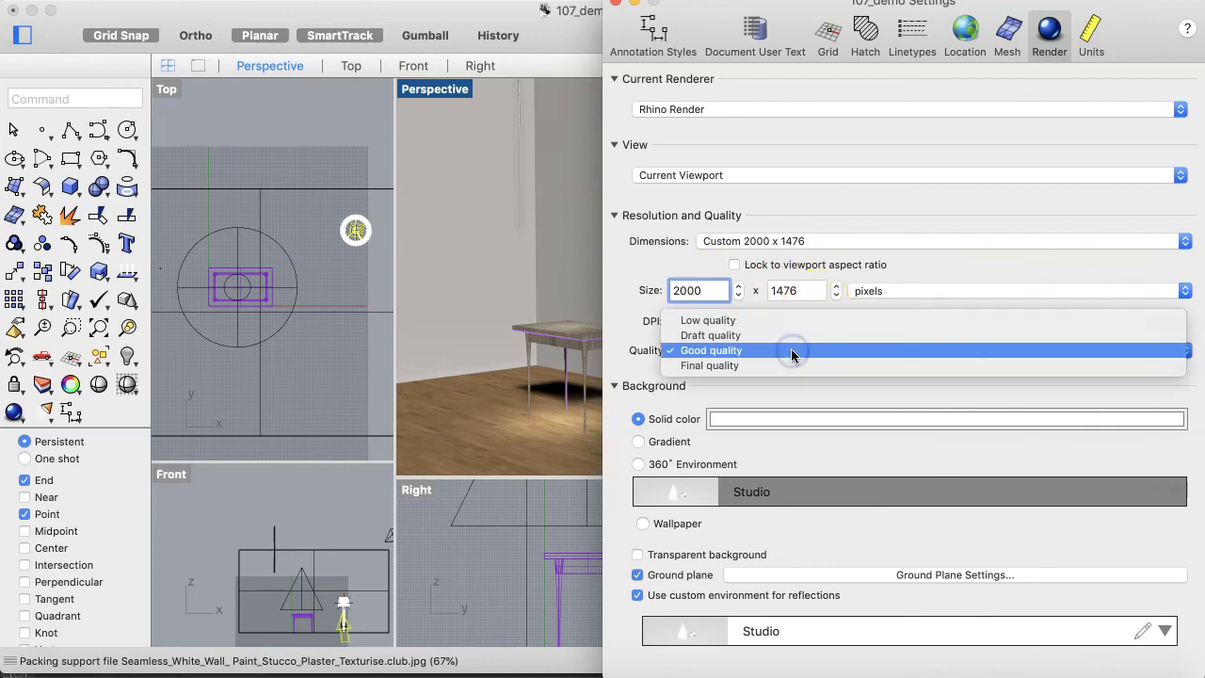
pyautogui.click(786, 366)
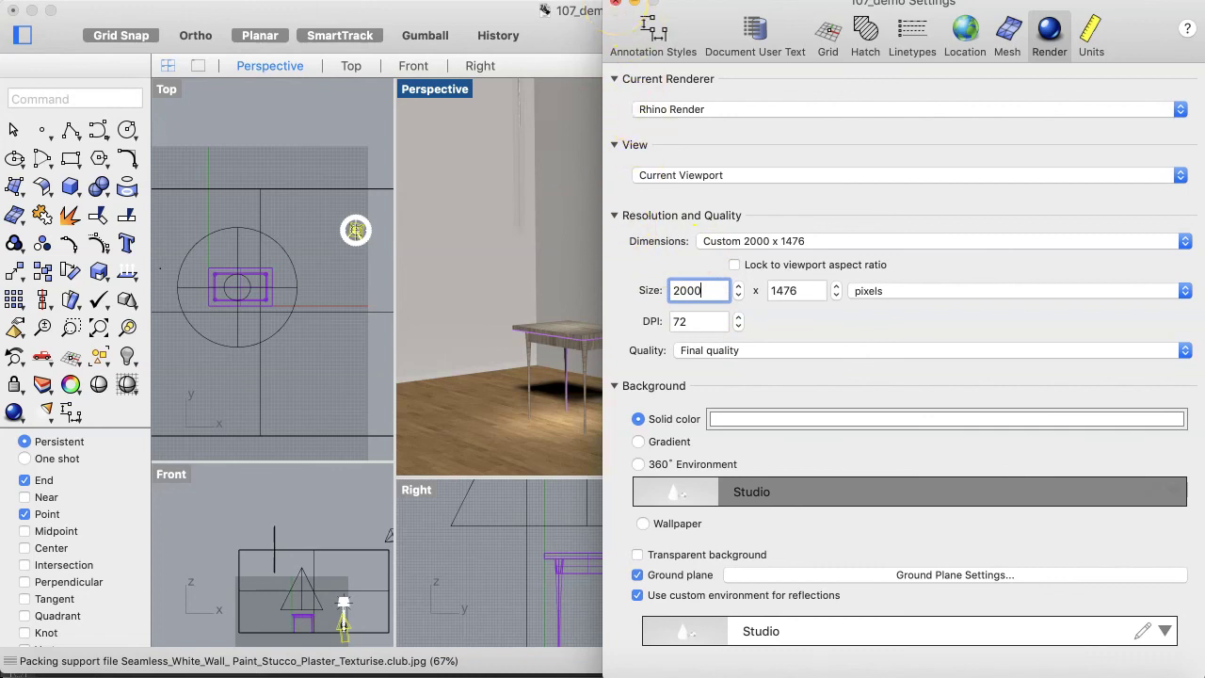
pyautogui.click(614, 1)
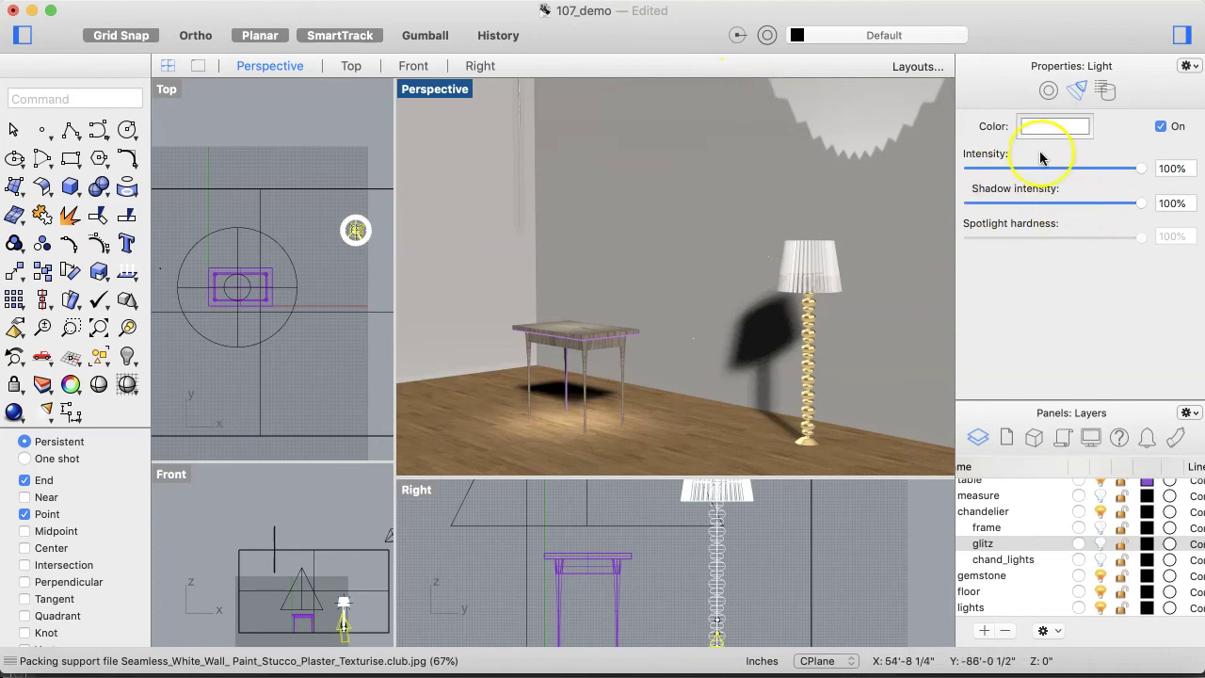
# - Turn on the chandelier's frame and glitz layers so they are included in the scene
pyautogui.click(1101, 543)
pyautogui.click(1102, 544)
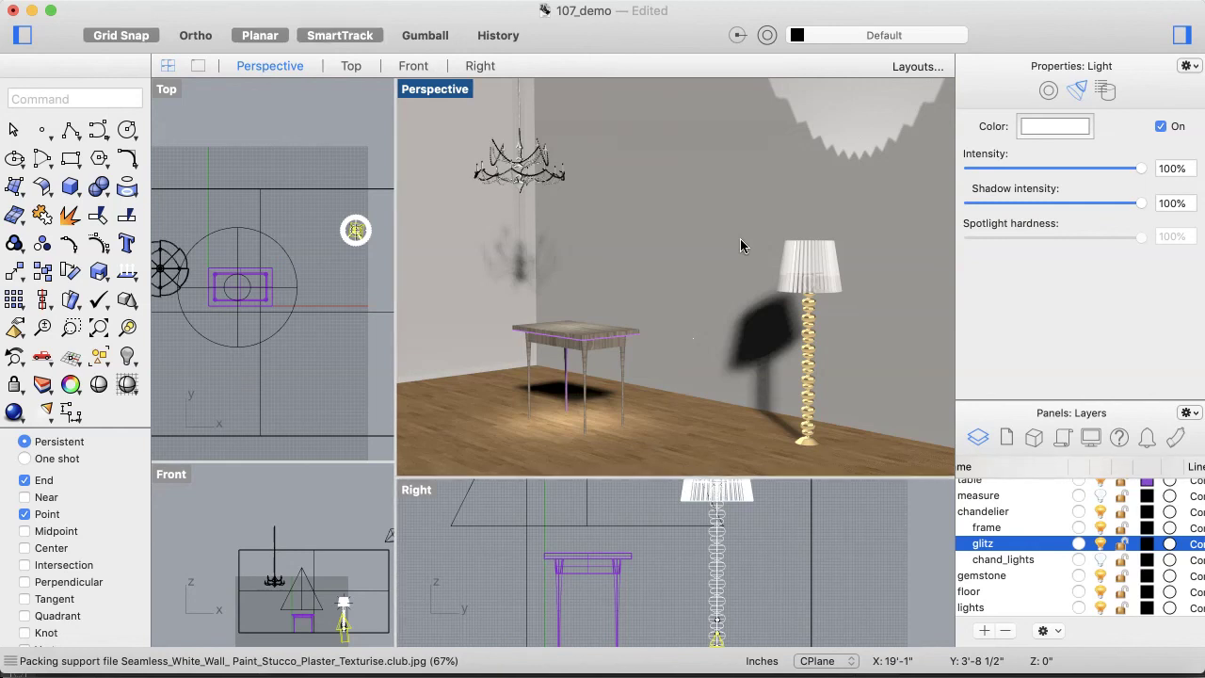
pyautogui.click(672, 129)
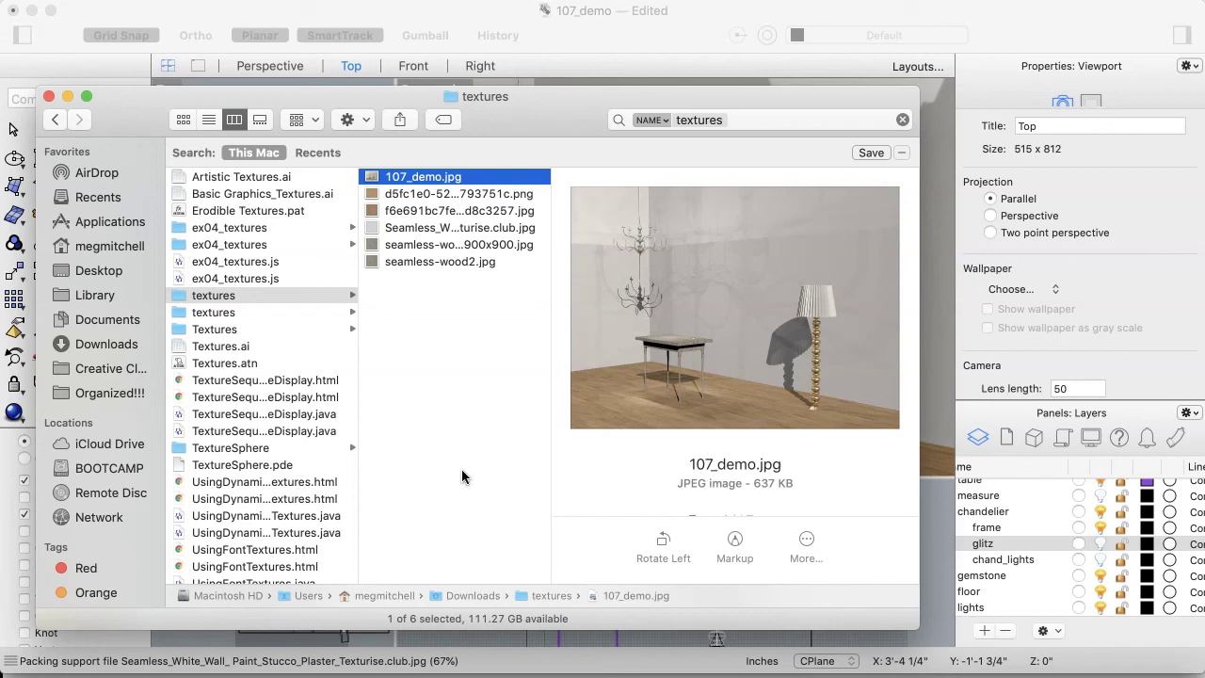
# - Open an enlarged preview of the rendered image 107_demo.jpg from the textures folder in Finder
pyautogui.press('space')
pyautogui.moveTo(465, 471); pyautogui.dragTo(461, 539)
pyautogui.moveTo(708, 551); pyautogui.dragTo(384, 245)
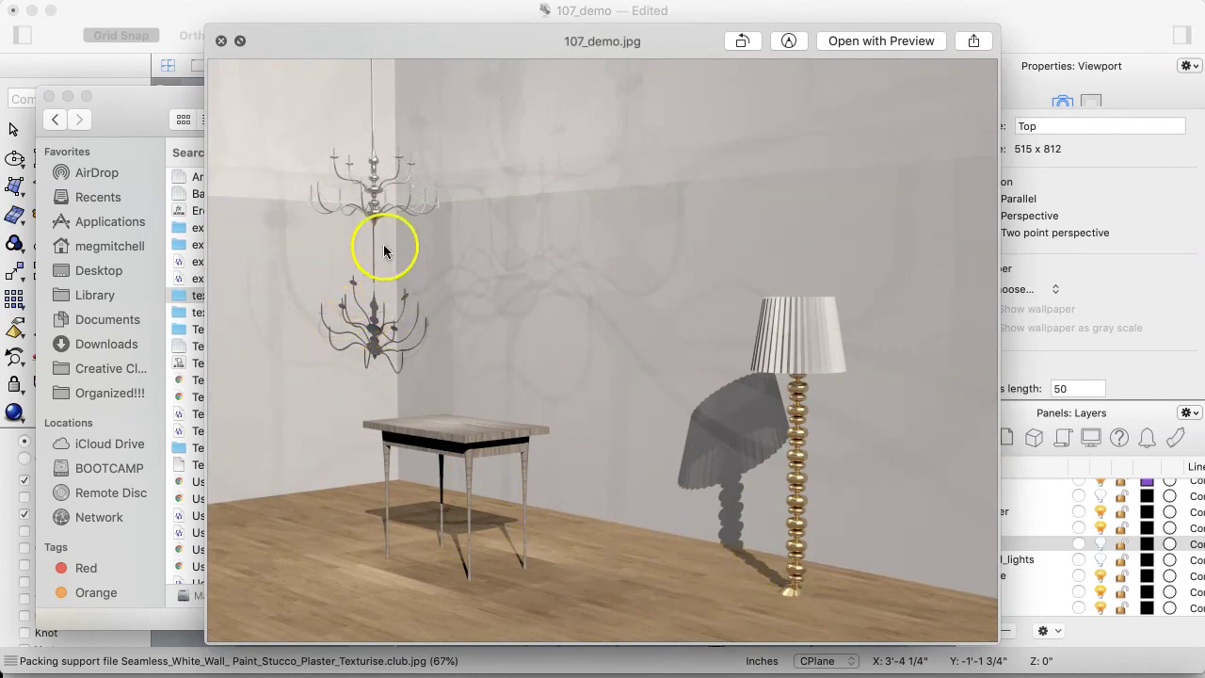
# - Examine the table, floor shadows and chandelier up close in the rendered image, and return to the whole picture
pyautogui.moveTo(344, 345); pyautogui.dragTo(398, 590)
pyautogui.keyDown('alt'); pyautogui.scroll(5, 399, 589); pyautogui.keyUp('alt')
pyautogui.keyDown('alt'); pyautogui.scroll(5, 398, 589); pyautogui.keyUp('alt')
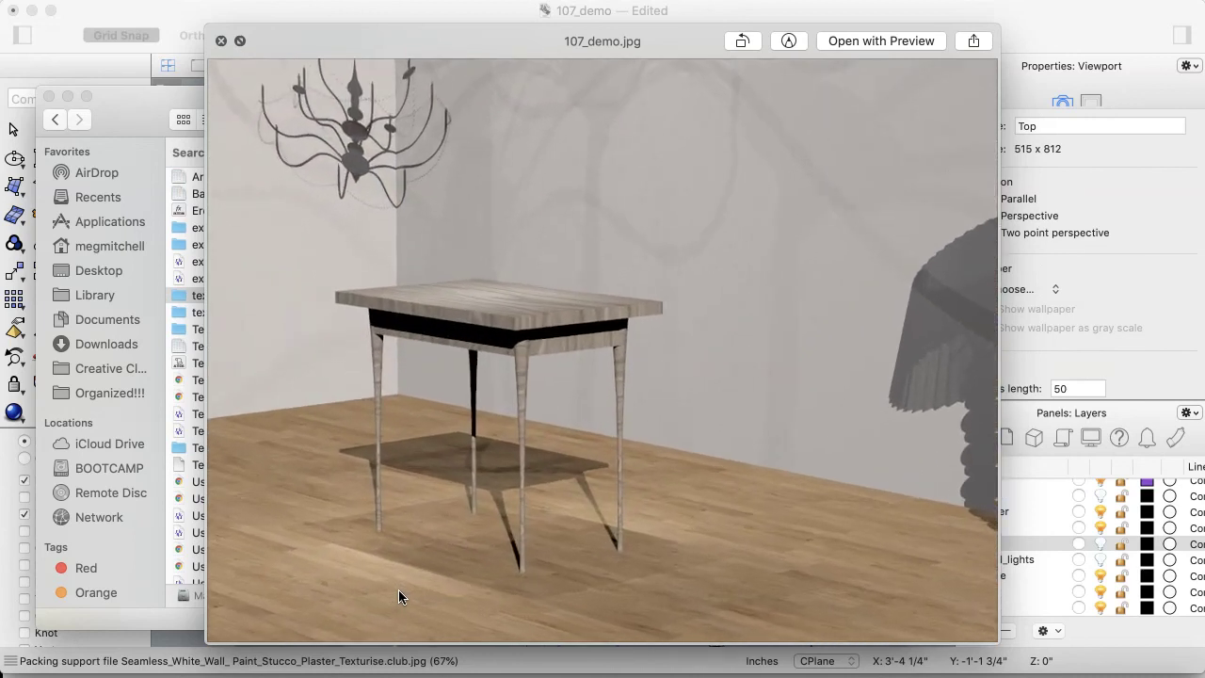
pyautogui.click(354, 575)
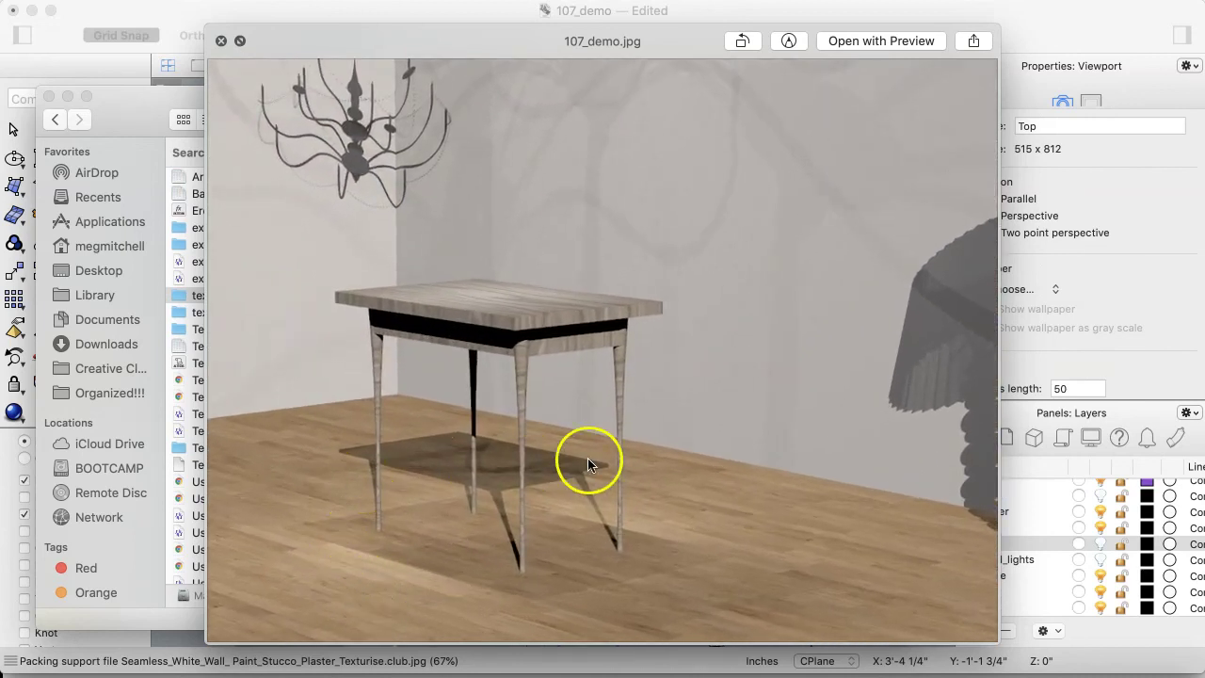
pyautogui.keyDown('alt'); pyautogui.scroll(-5, 396, 501); pyautogui.keyUp('alt')
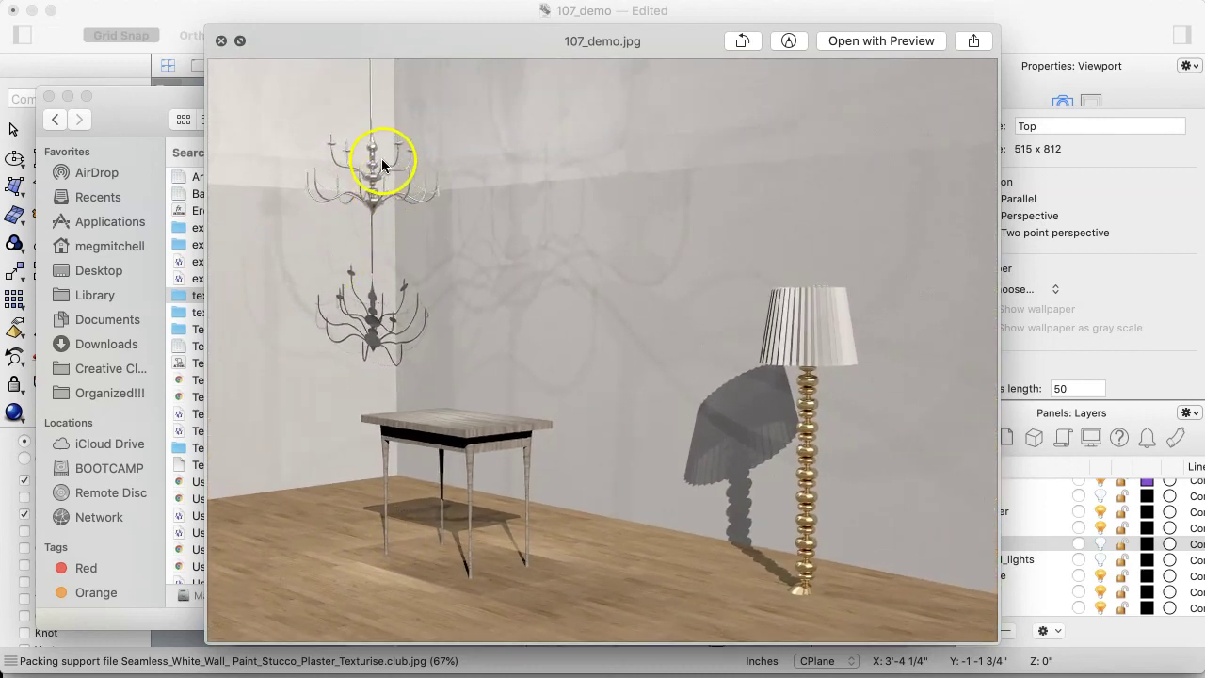
pyautogui.keyDown('alt'); pyautogui.scroll(5, 381, 158); pyautogui.keyUp('alt')
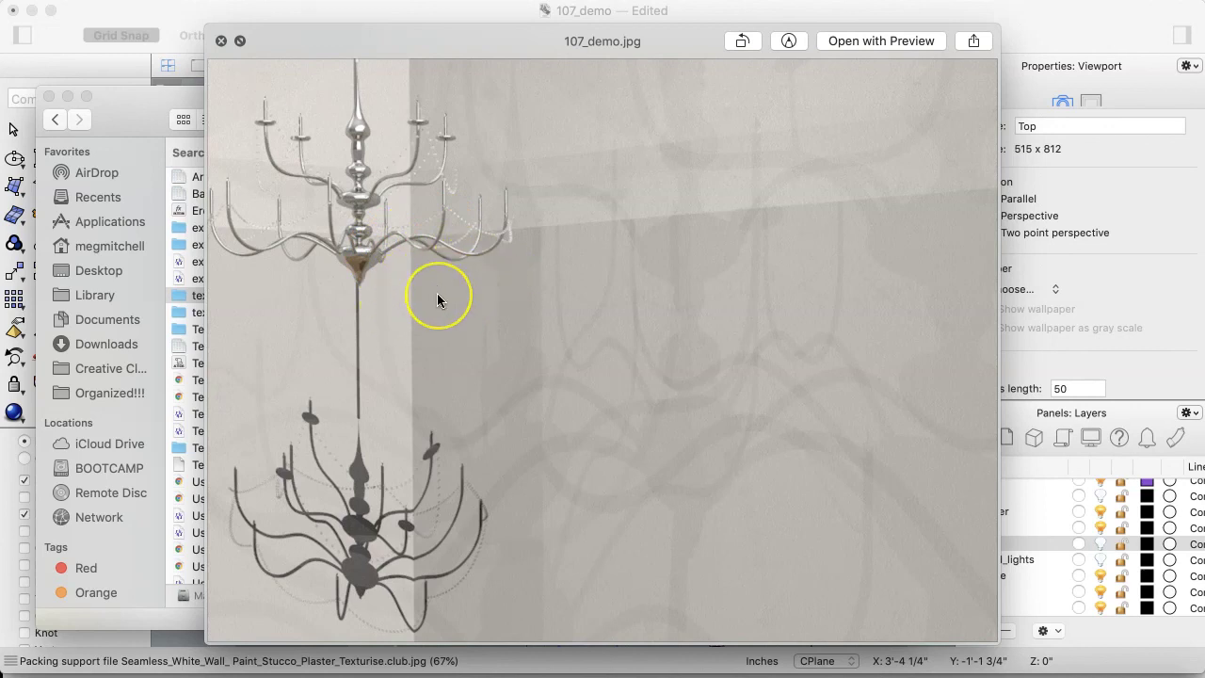
pyautogui.scroll(-5, 437, 292)
pyautogui.scroll(-5, 437, 299)
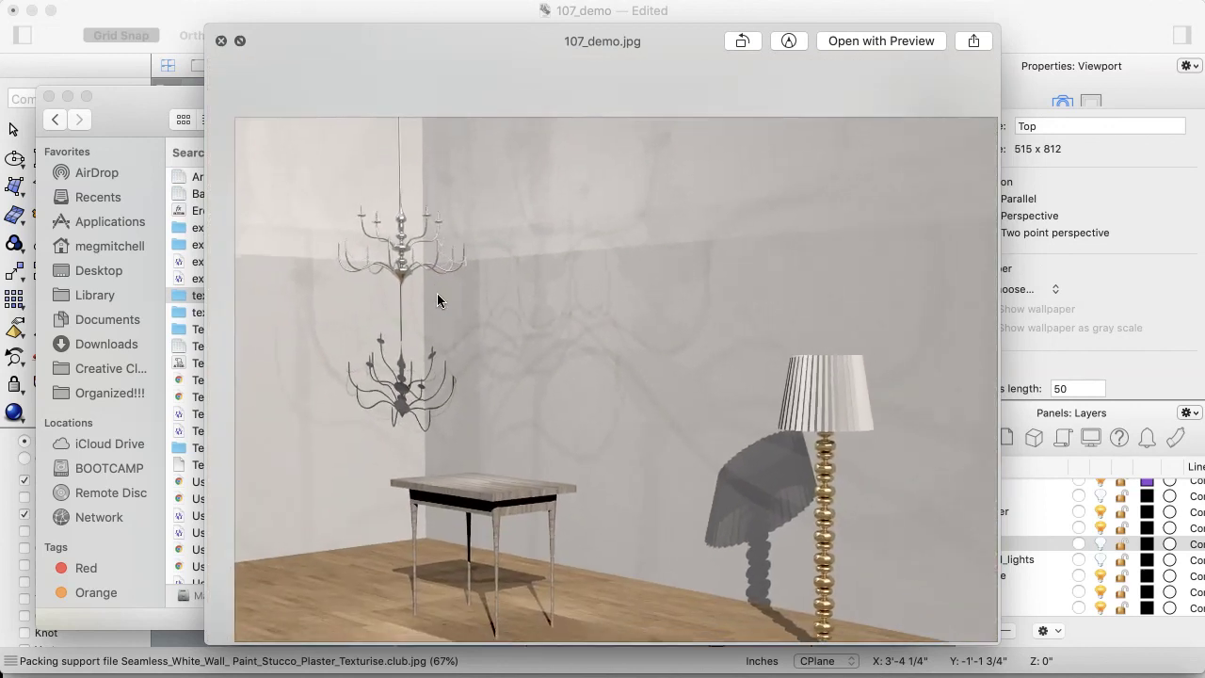